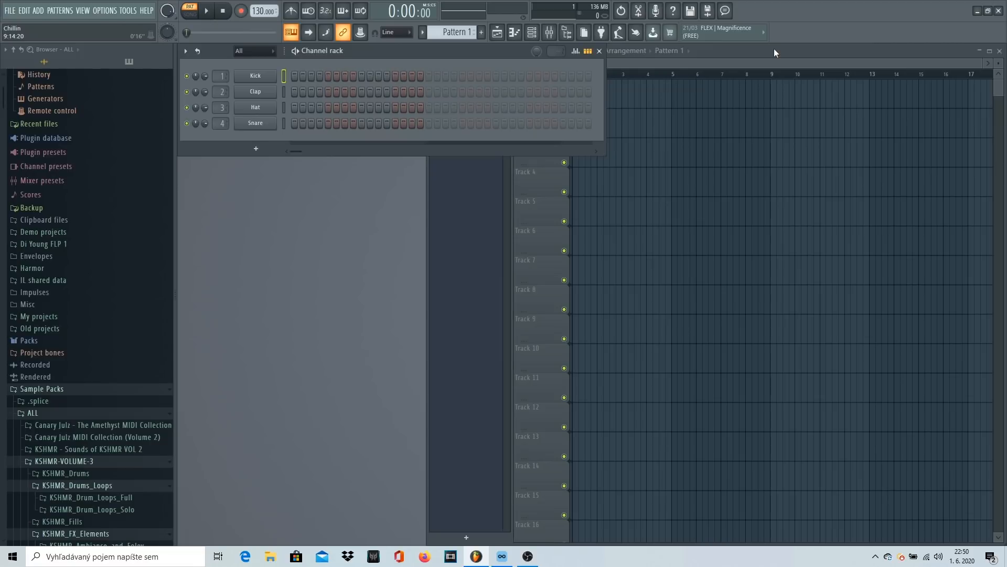
Step: Switch to Loopcloud and filter its sample library by the Acoustic guitar instrument
{"action": "left_click", "coordinate": [438, 184]}
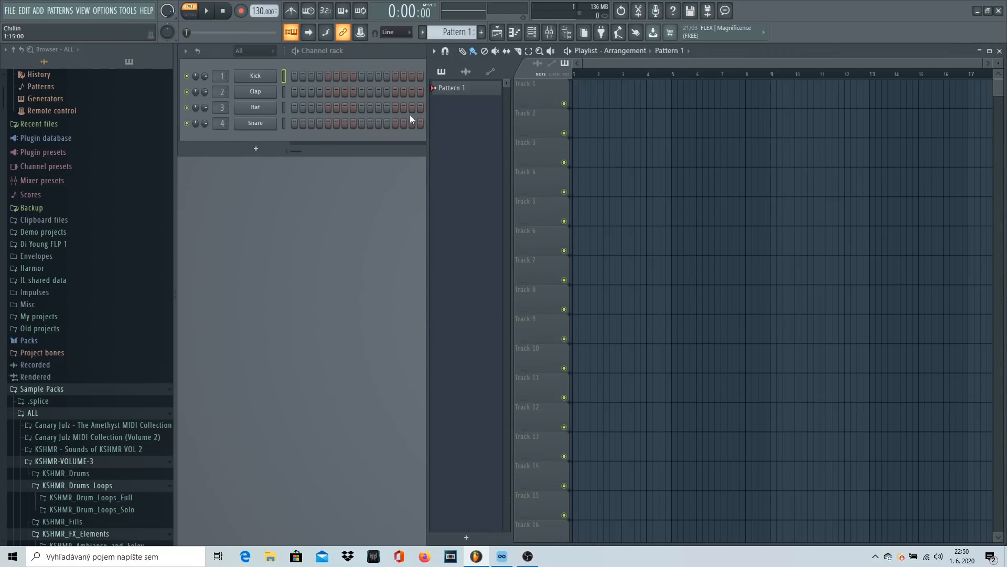
{"action": "left_click", "coordinate": [502, 556]}
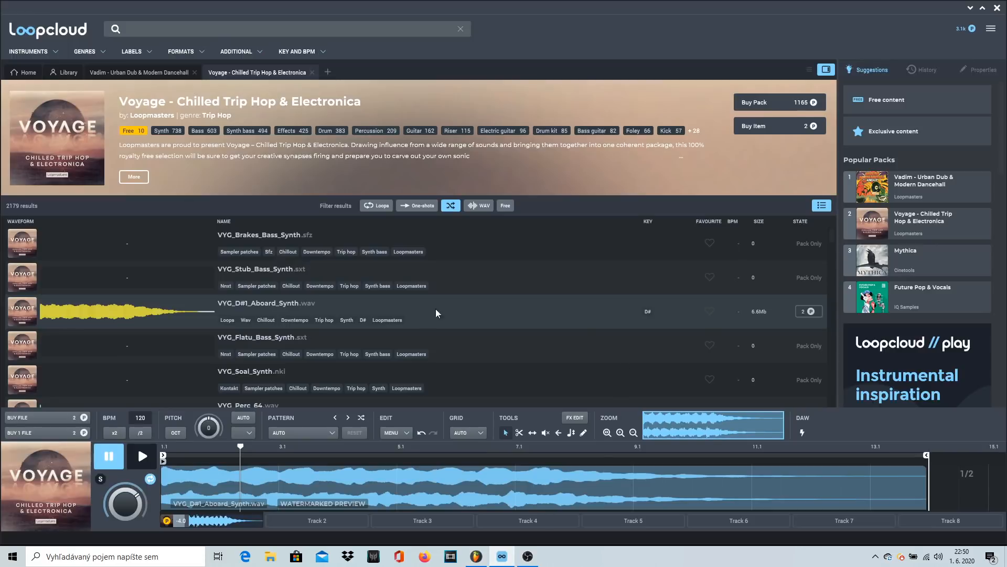
{"action": "left_click", "coordinate": [37, 54]}
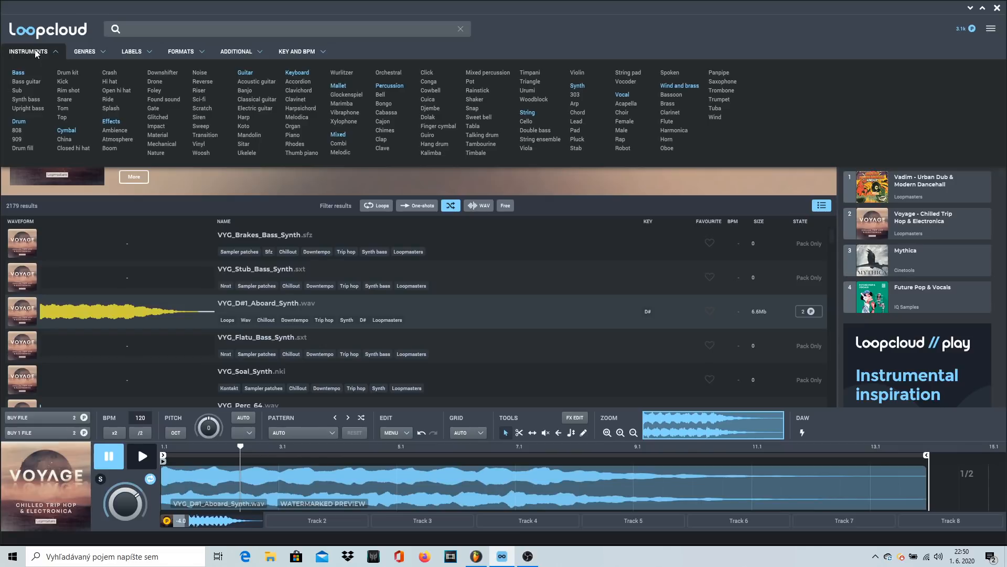
{"action": "left_click", "coordinate": [257, 82]}
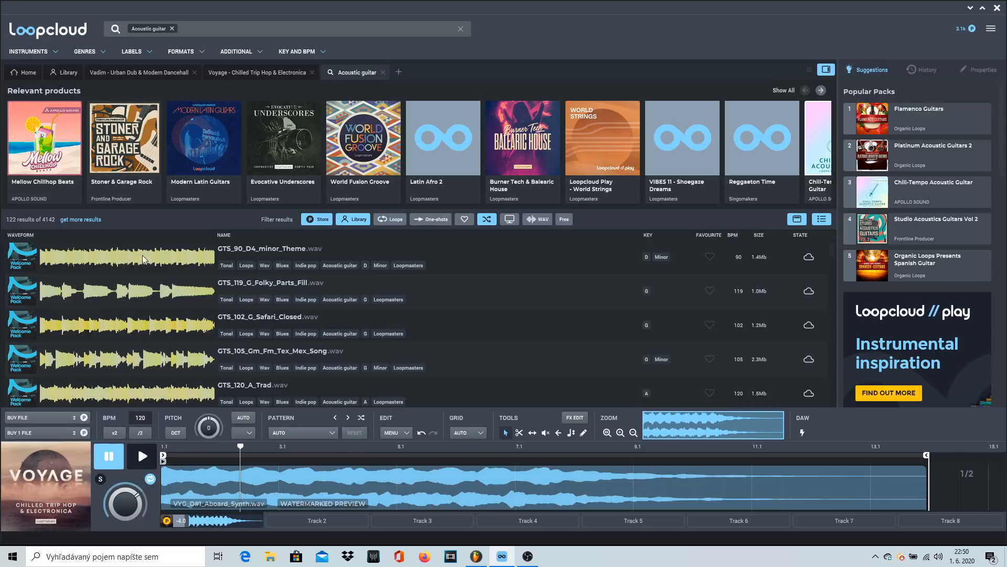
Step: Audition acoustic guitar loops from the search results and from the Platinum Acoustic Guitars 2 pack
{"action": "left_click", "coordinate": [80, 252]}
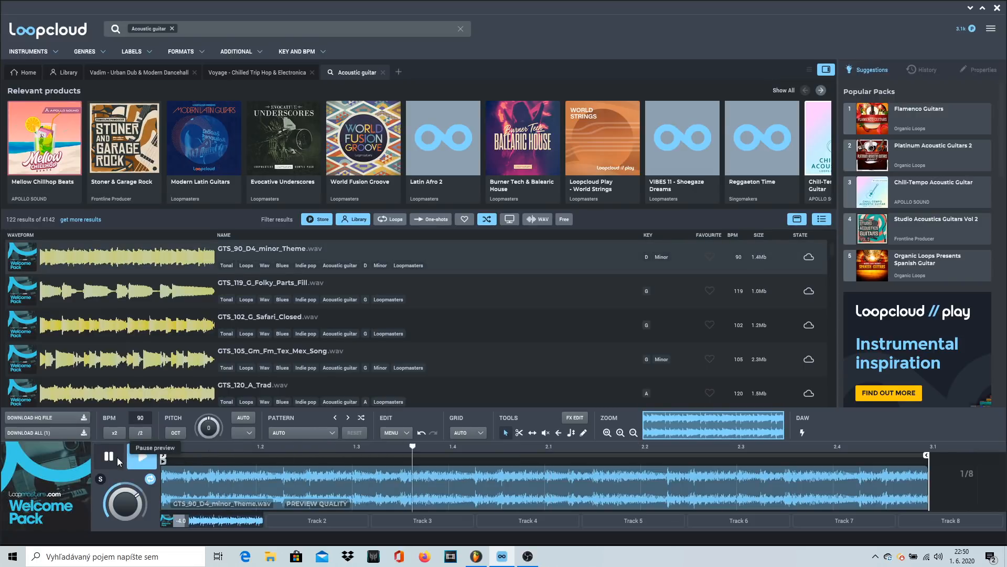
{"action": "key", "text": "Down"}
{"action": "key", "text": "Down"}
{"action": "key", "text": "Down"}
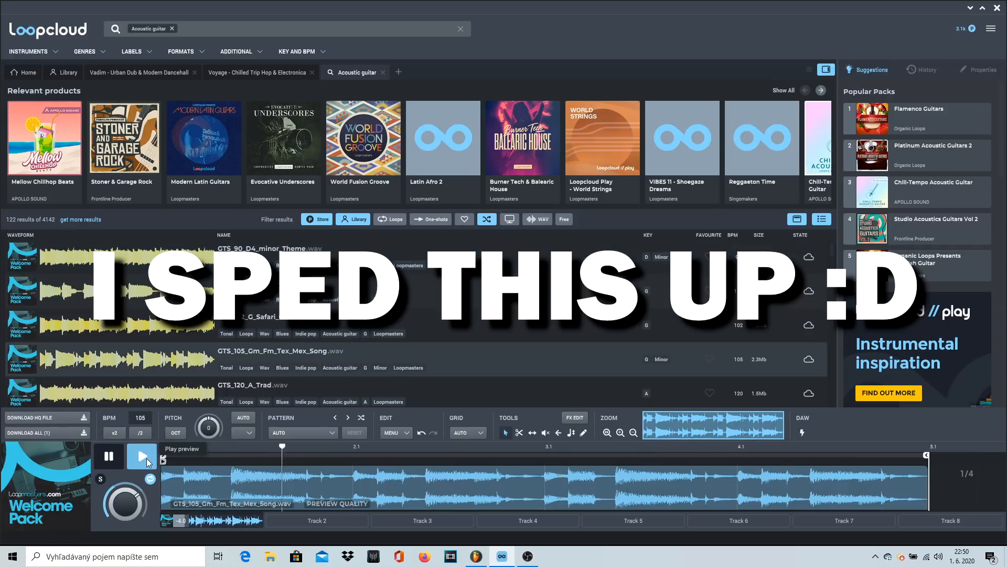
{"action": "key", "text": "Down"}
{"action": "scroll", "coordinate": [143, 320], "scroll_direction": "down", "scroll_amount": 2}
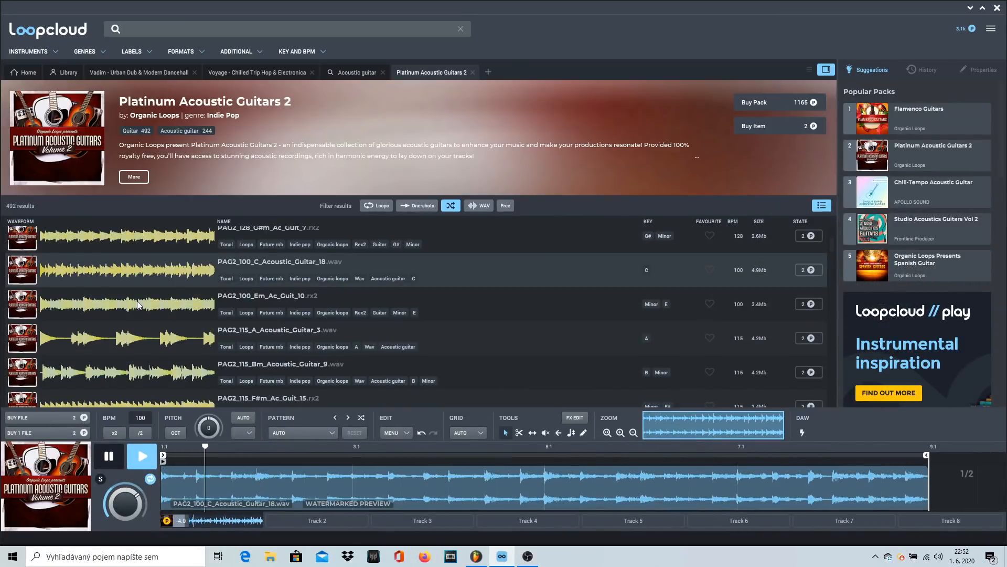
{"action": "key", "text": "Down"}
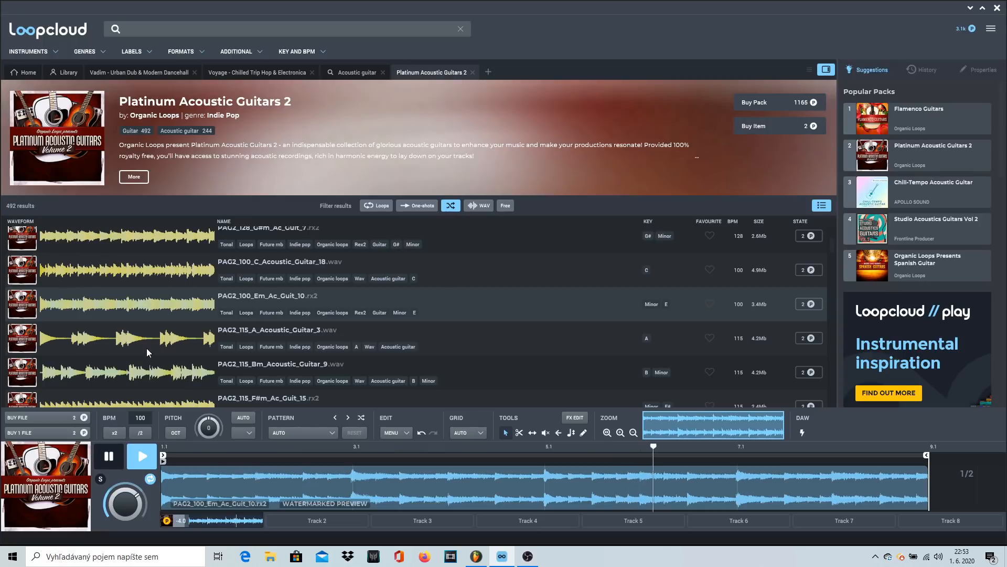
Step: Buy the PAG2_100_Em_Ac_Guit_10 loop and place it at bar 1 of Track 3 in FL Studio's playlist
{"action": "left_click", "coordinate": [109, 457]}
{"action": "left_click", "coordinate": [30, 421]}
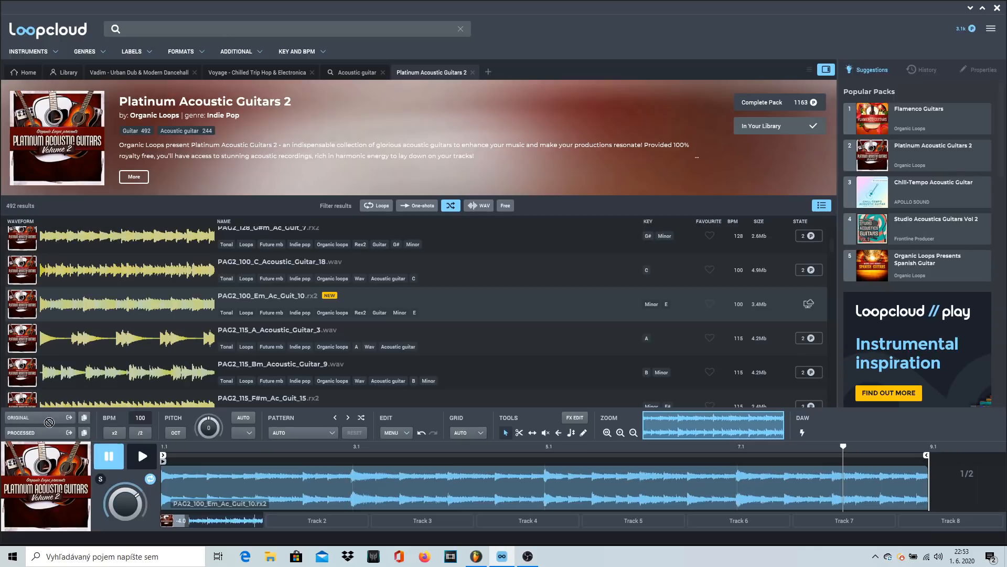
{"action": "left_click_drag", "start_coordinate": [505, 524], "coordinate": [642, 171]}
Step: Set the project tempo to 100 BPM and restretch all channels to it
{"action": "left_click_drag", "start_coordinate": [252, 11], "coordinate": [253, 26]}
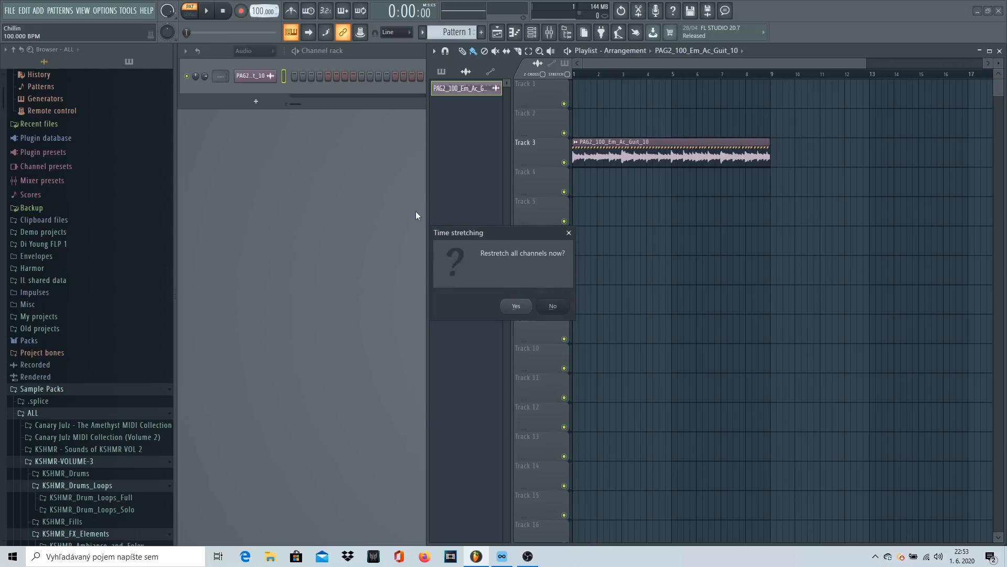
{"action": "left_click", "coordinate": [516, 306]}
Step: Place a second copy of the guitar clip at bar 9 on Track 3 and make it unique
{"action": "left_click", "coordinate": [732, 152]}
{"action": "left_click", "coordinate": [728, 141]}
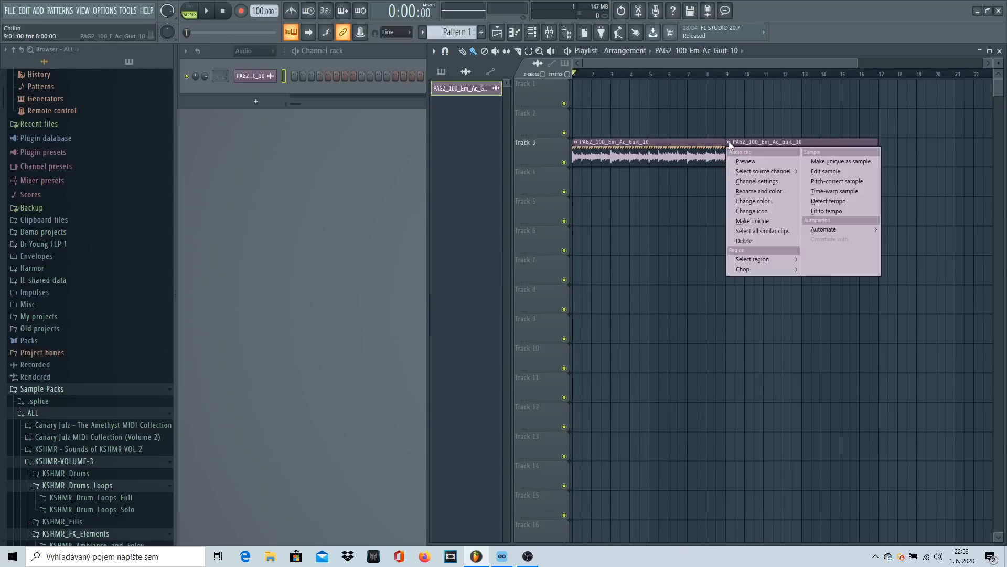
{"action": "left_click", "coordinate": [753, 221]}
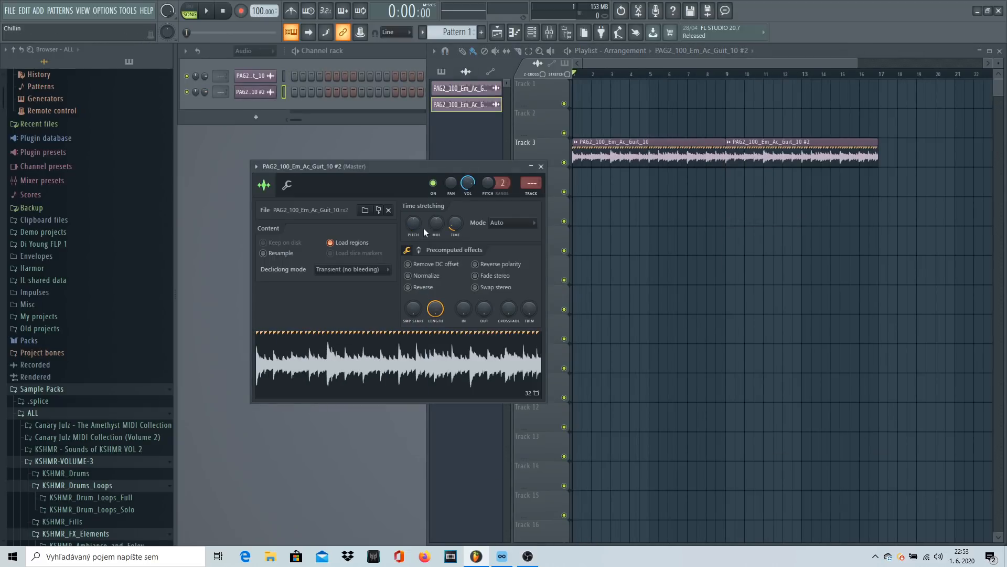
Step: Play the arrangement from about bar 8 to hear the second guitar clip and close its channel settings
{"action": "left_click", "coordinate": [713, 76]}
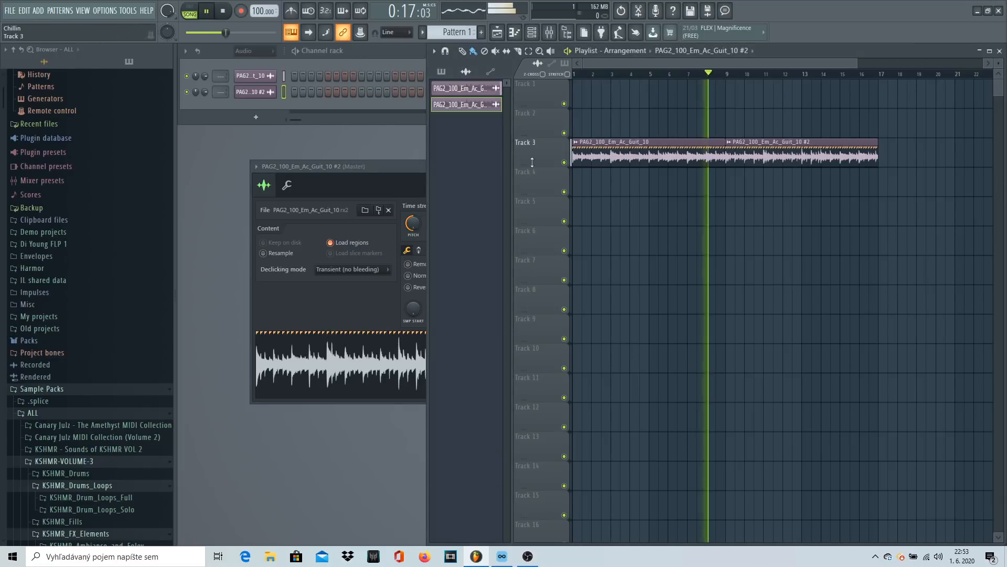
{"action": "left_click", "coordinate": [412, 175]}
{"action": "left_click", "coordinate": [549, 166]}
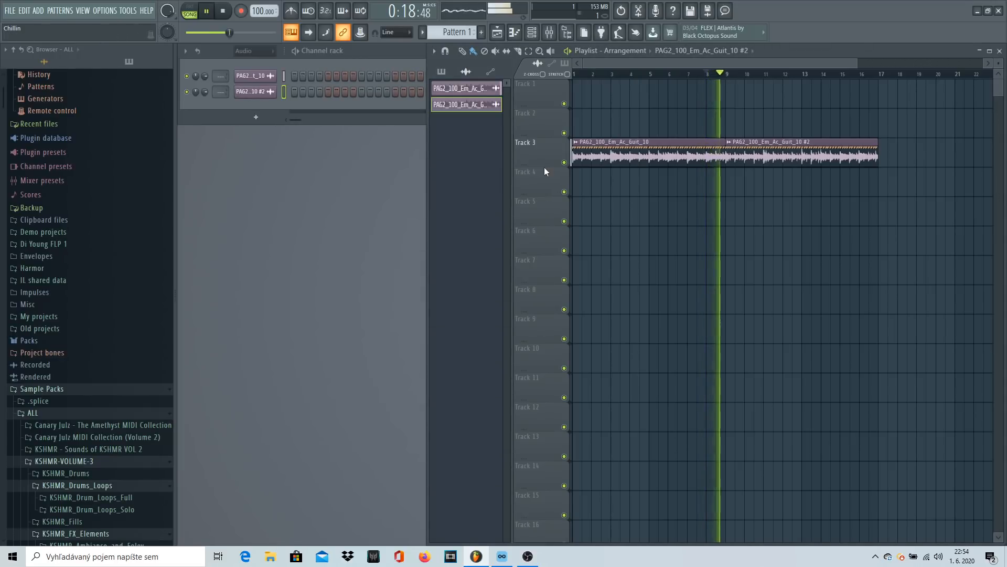
Step: Route the second guitar clip's channel to mixer track 5 and load Fruity Reeverb in its first effect slot
{"action": "double_click", "coordinate": [785, 150]}
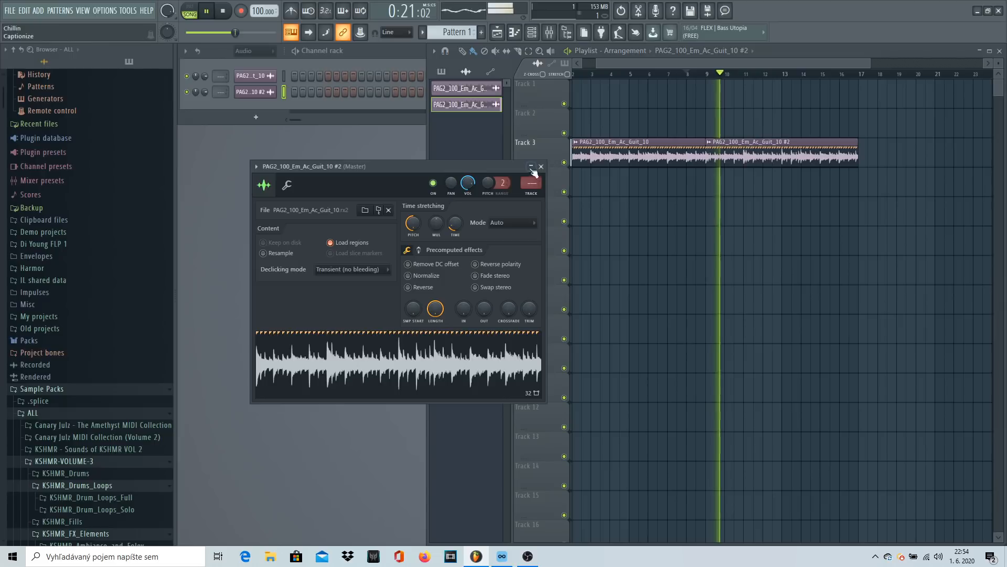
{"action": "left_click", "coordinate": [536, 194]}
{"action": "left_click", "coordinate": [892, 237]}
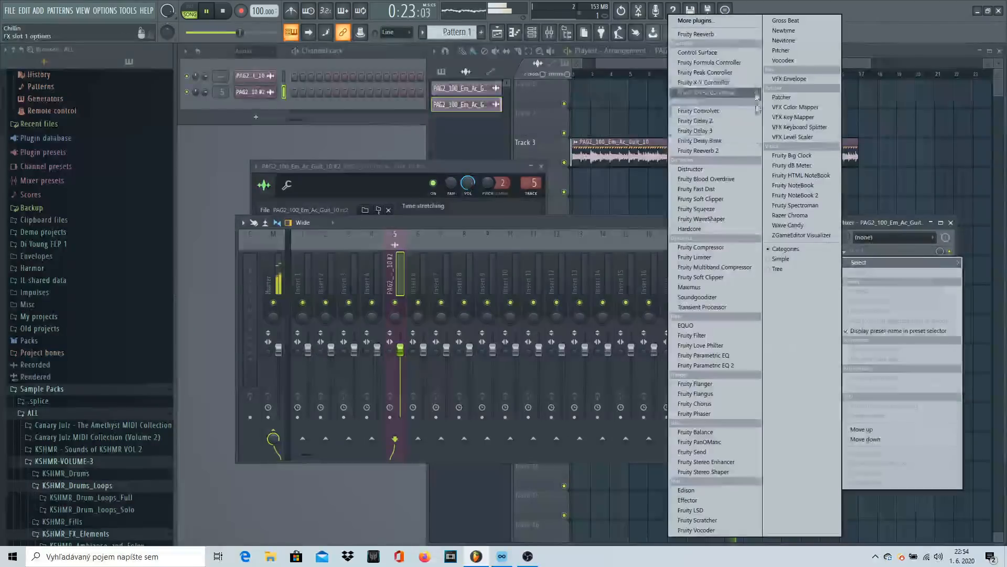
{"action": "left_click", "coordinate": [733, 35]}
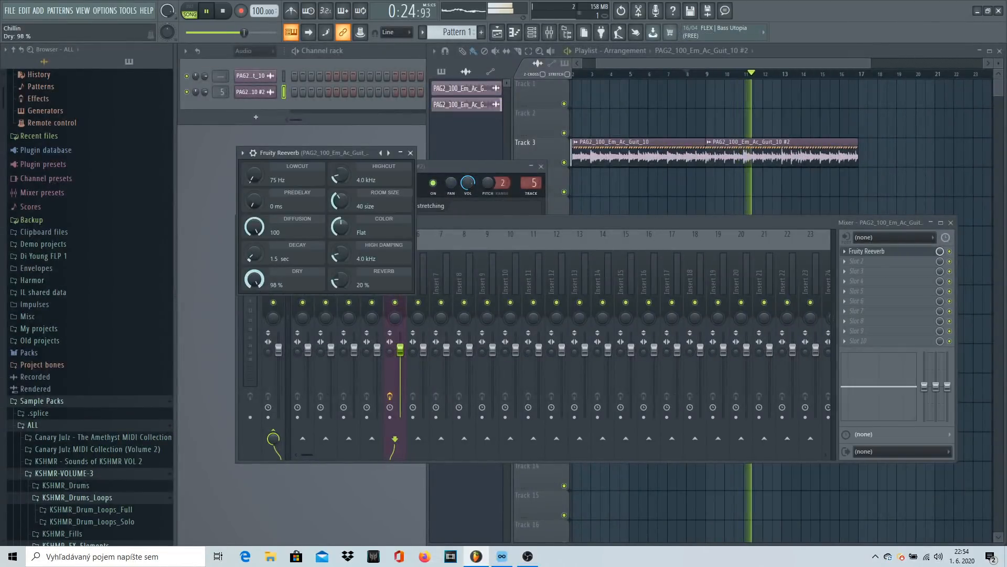
Step: Set Fruity Reeverb's dry level to 57% and close the effect, channel settings and mixer windows
{"action": "left_click_drag", "start_coordinate": [253, 279], "coordinate": [254, 283]}
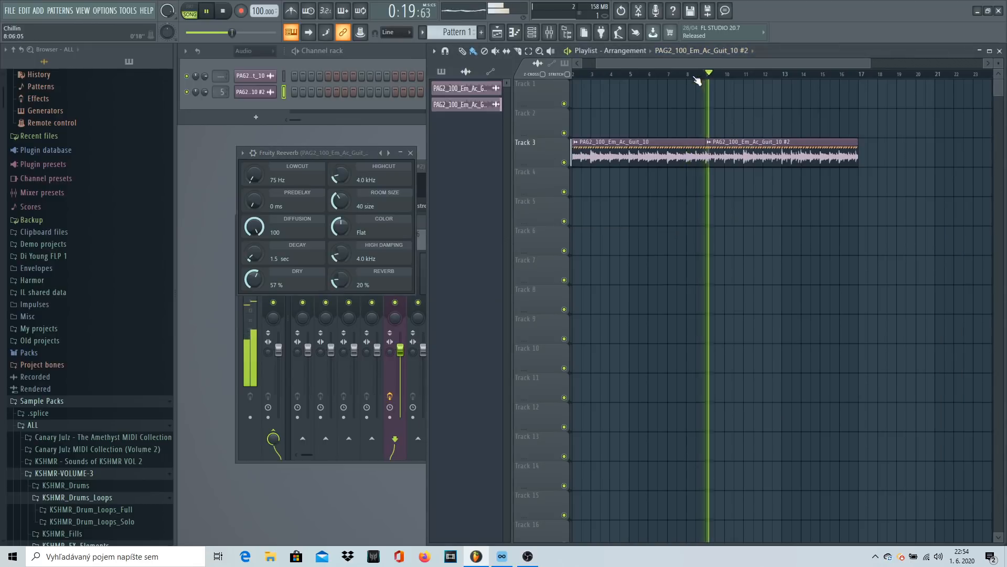
{"action": "left_click", "coordinate": [410, 152]}
{"action": "left_click", "coordinate": [378, 167]}
{"action": "left_click", "coordinate": [540, 167]}
{"action": "left_click", "coordinate": [950, 222]}
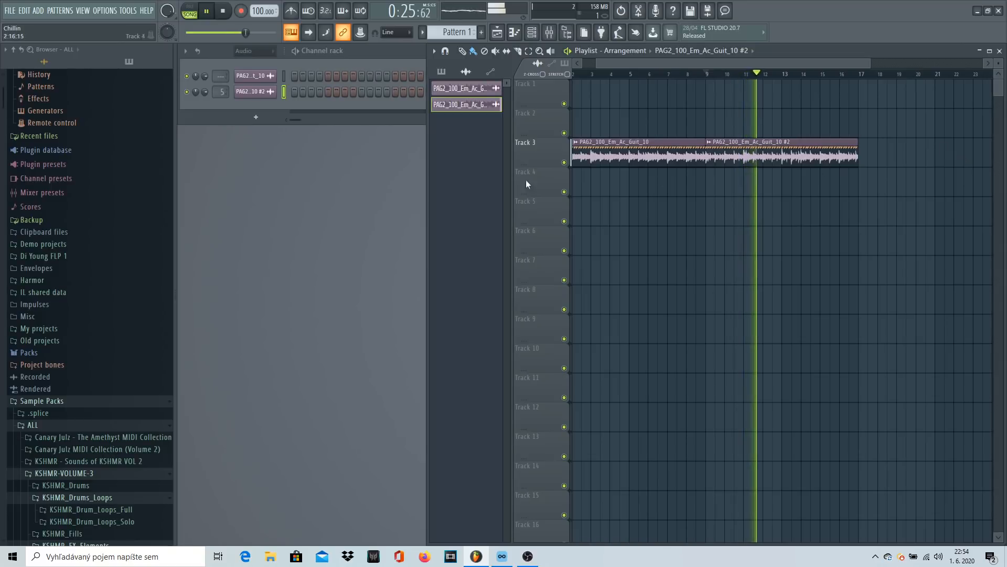
Step: Stop playback and expand KSHMR_Drums down to the KSHMR_Acoustic_Kicks folder in the browser
{"action": "scroll", "coordinate": [39, 450], "scroll_direction": "down", "scroll_amount": 4}
{"action": "key", "text": "space"}
{"action": "left_click", "coordinate": [94, 365]}
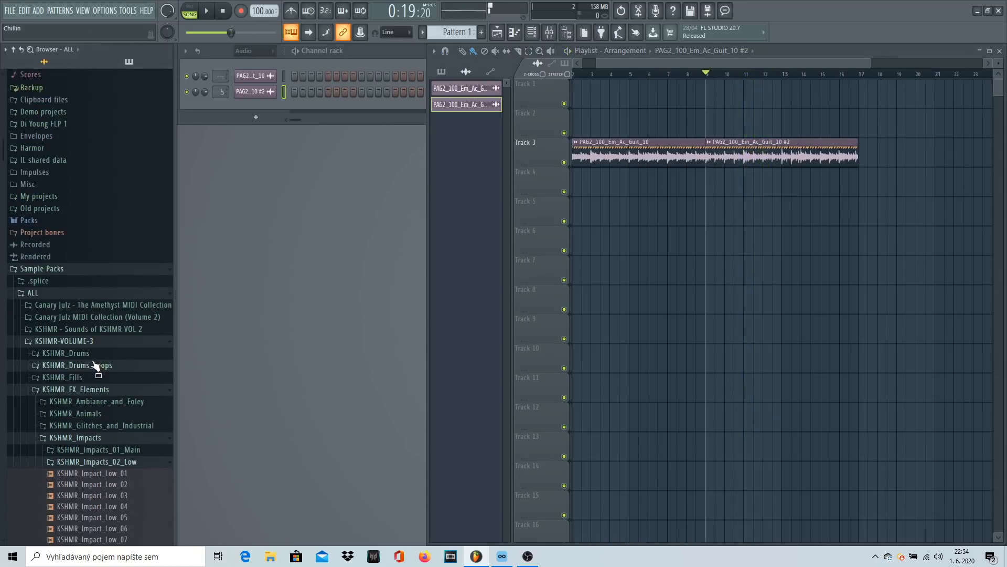
{"action": "left_click", "coordinate": [91, 357]}
{"action": "left_click", "coordinate": [93, 365]}
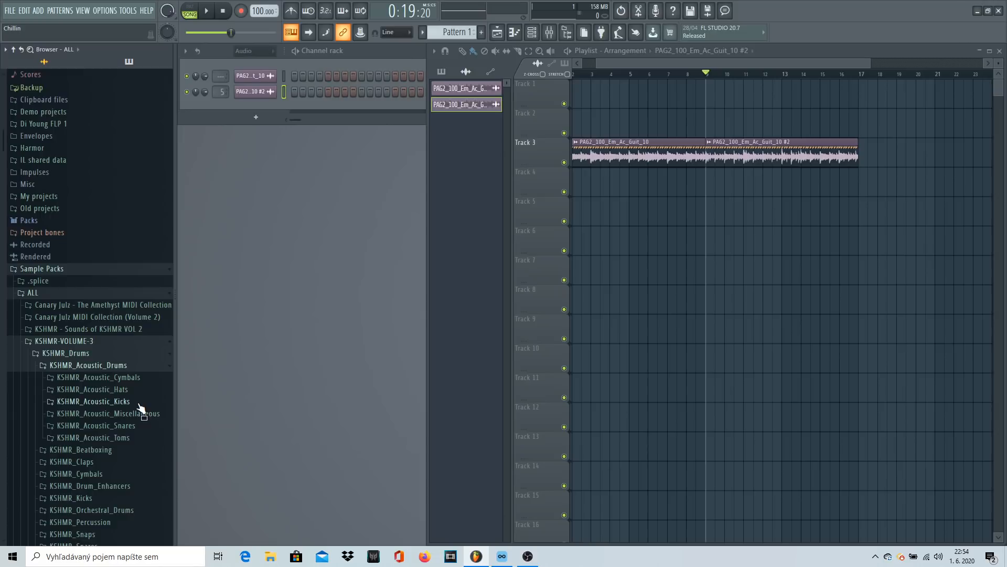
{"action": "left_click", "coordinate": [138, 403]}
{"action": "scroll", "coordinate": [157, 507], "scroll_direction": "down", "scroll_amount": 3}
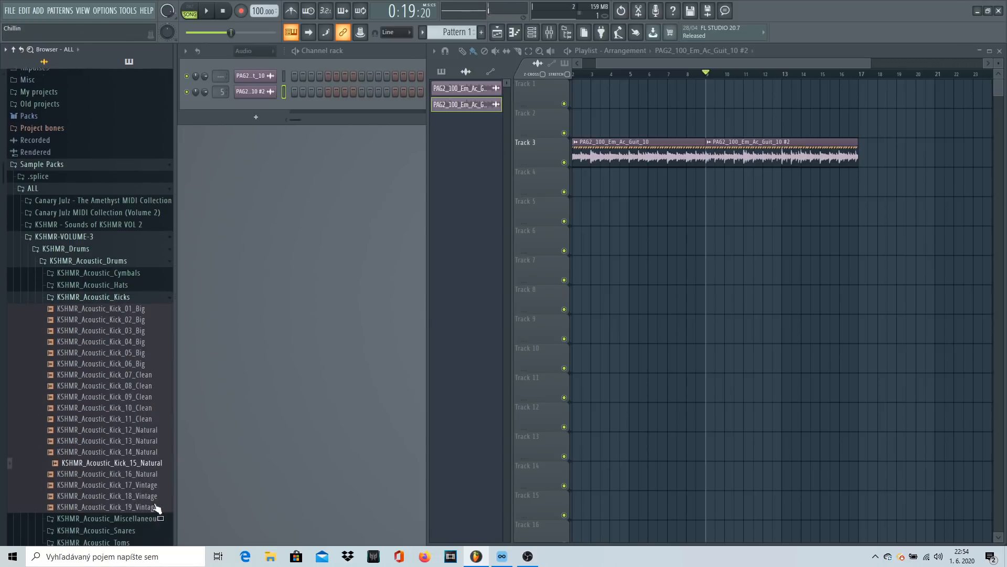
{"action": "scroll", "coordinate": [156, 507], "scroll_direction": "down", "scroll_amount": 1}
Step: Add KSHMR_Acoustic_Kick_15_Natural to the channel rack and place it on step 1 of Pattern 1
{"action": "left_click_drag", "start_coordinate": [156, 431], "coordinate": [262, 108]}
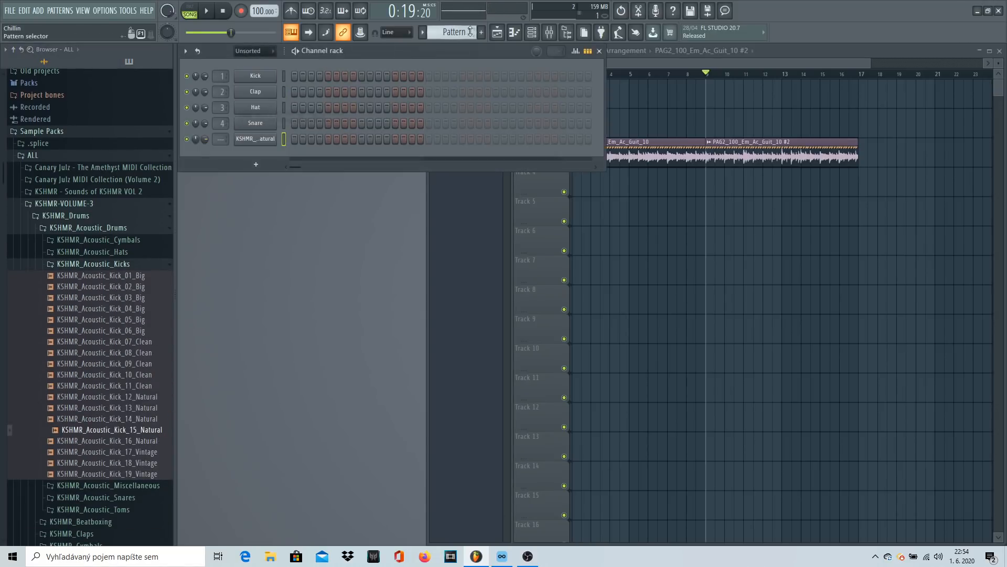
{"action": "left_click", "coordinate": [470, 31]}
{"action": "left_click", "coordinate": [294, 139]}
Step: Audition the percussion samples in the KSHMR_Acoustic_Miscellaneous folder
{"action": "left_click", "coordinate": [117, 265]}
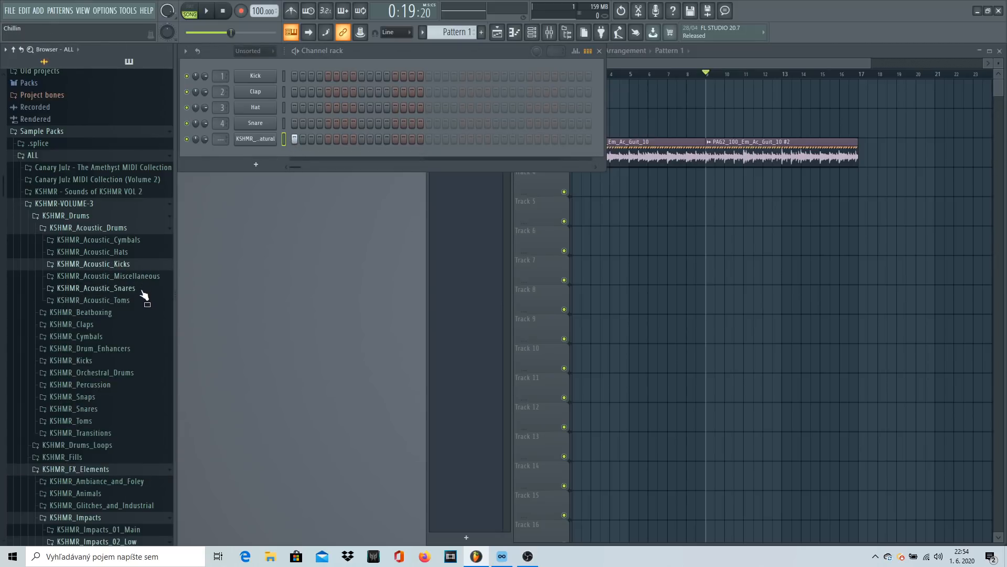
{"action": "left_click", "coordinate": [141, 276]}
{"action": "left_click", "coordinate": [147, 376]}
{"action": "left_click", "coordinate": [153, 410]}
{"action": "left_click", "coordinate": [158, 420]}
{"action": "left_click", "coordinate": [158, 431]}
{"action": "left_click", "coordinate": [159, 442]}
{"action": "left_click", "coordinate": [159, 453]}
{"action": "left_click", "coordinate": [142, 353]}
{"action": "left_click", "coordinate": [142, 332]}
{"action": "left_click", "coordinate": [140, 320]}
{"action": "left_click", "coordinate": [138, 310]}
{"action": "left_click", "coordinate": [139, 320]}
Step: Add KSHMR_Acoustic_Misc_04_Cross_Stick to the channel rack, place it on step 5 and play the pattern
{"action": "left_click_drag", "start_coordinate": [140, 321], "coordinate": [268, 149]}
{"action": "left_click", "coordinate": [328, 154]}
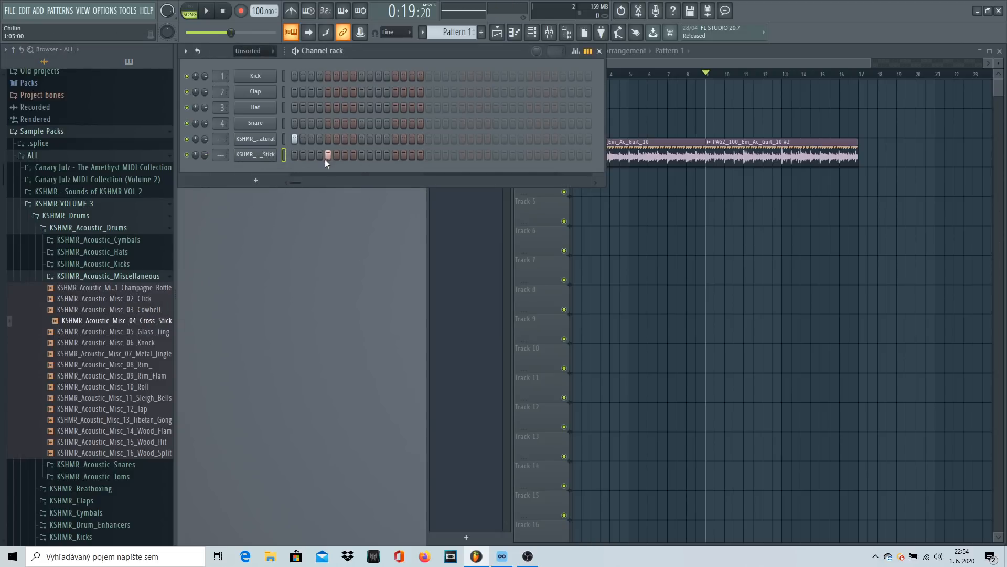
{"action": "key", "text": "l"}
{"action": "key", "text": "space"}
{"action": "key", "text": "space"}
Step: Audition more miscellaneous percussion samples, add KSHMR_Acoustic_Misc_14_Wood_Flam to the channel rack and place it on step 1
{"action": "left_click", "coordinate": [140, 408]}
{"action": "left_click", "coordinate": [144, 420]}
{"action": "left_click", "coordinate": [149, 430]}
{"action": "left_click", "coordinate": [154, 442]}
{"action": "left_click", "coordinate": [157, 452]}
{"action": "left_click", "coordinate": [159, 433]}
{"action": "left_click_drag", "start_coordinate": [161, 438], "coordinate": [251, 165]}
{"action": "left_click", "coordinate": [155, 442]}
{"action": "left_click", "coordinate": [157, 452]}
{"action": "left_click", "coordinate": [295, 171]}
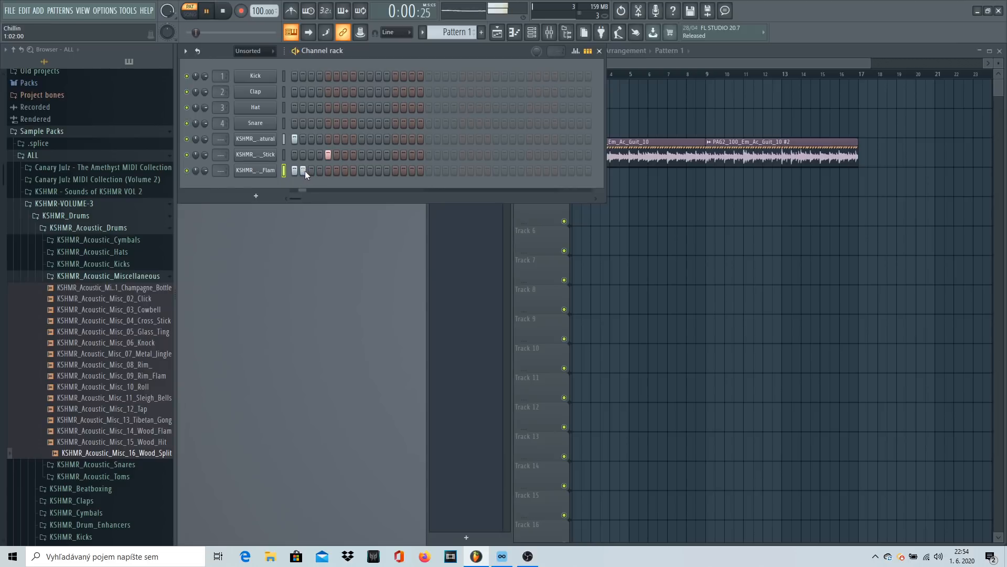
Step: Add KSHMR_Acoustic_Misc_06_Knock to the channel rack on step 3 and lower its volume to about 44%
{"action": "left_click_drag", "start_coordinate": [125, 343], "coordinate": [256, 183]}
{"action": "left_click", "coordinate": [311, 186]}
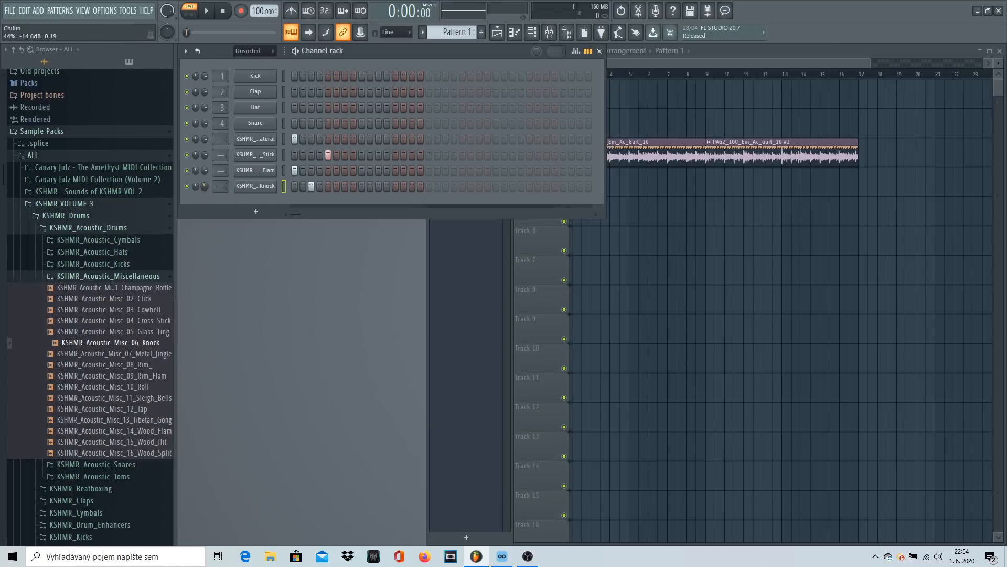
{"action": "left_click_drag", "start_coordinate": [196, 186], "coordinate": [196, 192]}
Step: While the pattern plays, set knock hits on steps 3, 5, 7, 11, 13 and 15 and a wood flam hit on step 9
{"action": "left_click", "coordinate": [312, 186]}
{"action": "key", "text": "space"}
{"action": "left_click", "coordinate": [325, 185]}
{"action": "left_click", "coordinate": [345, 186]}
{"action": "left_click", "coordinate": [361, 170]}
{"action": "left_click", "coordinate": [378, 186]}
{"action": "left_click", "coordinate": [395, 185]}
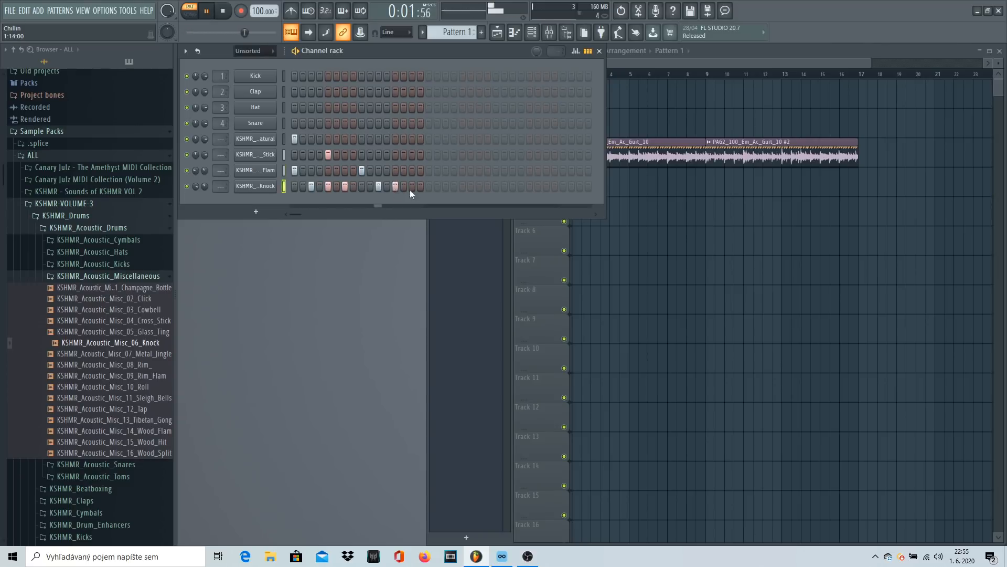
Step: Add a second kick hit on step 11 and a second cross stick hit on step 13
{"action": "left_click", "coordinate": [362, 138]}
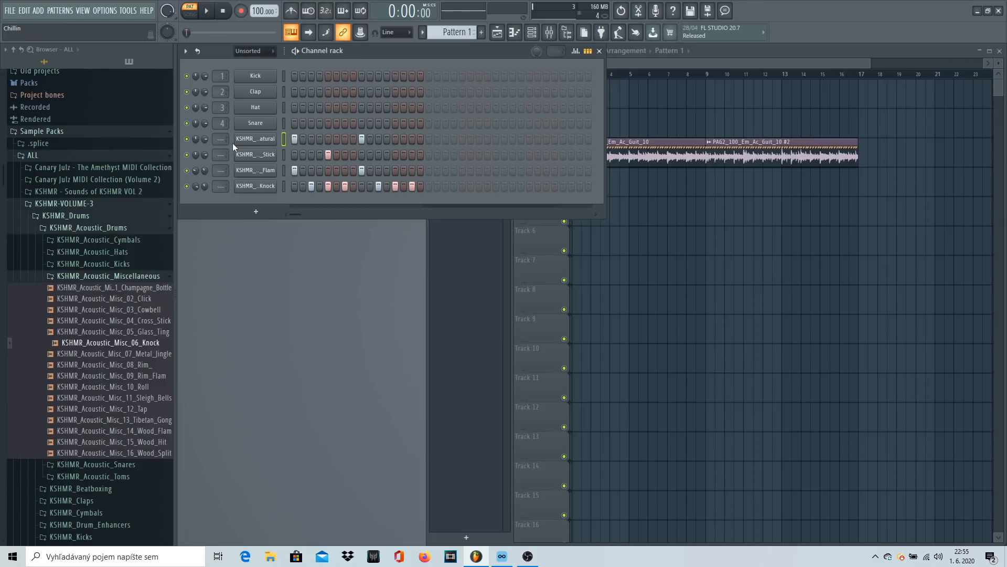
{"action": "left_click", "coordinate": [362, 139]}
{"action": "left_click", "coordinate": [376, 139]}
{"action": "left_click", "coordinate": [395, 155]}
Step: Place three consecutive Pattern 1 clips on Track 4 from bar 9 while playing the song from about bar 7
{"action": "left_click", "coordinate": [715, 254]}
{"action": "key", "text": "space"}
{"action": "left_click", "coordinate": [669, 79]}
{"action": "key", "text": "space"}
{"action": "left_click_drag", "start_coordinate": [709, 176], "coordinate": [762, 173]}
Step: Expand the KSHMR_Acoustic_Snares folder in the browser and set the acoustic kick channel's volume to 95%
{"action": "left_click", "coordinate": [142, 275]}
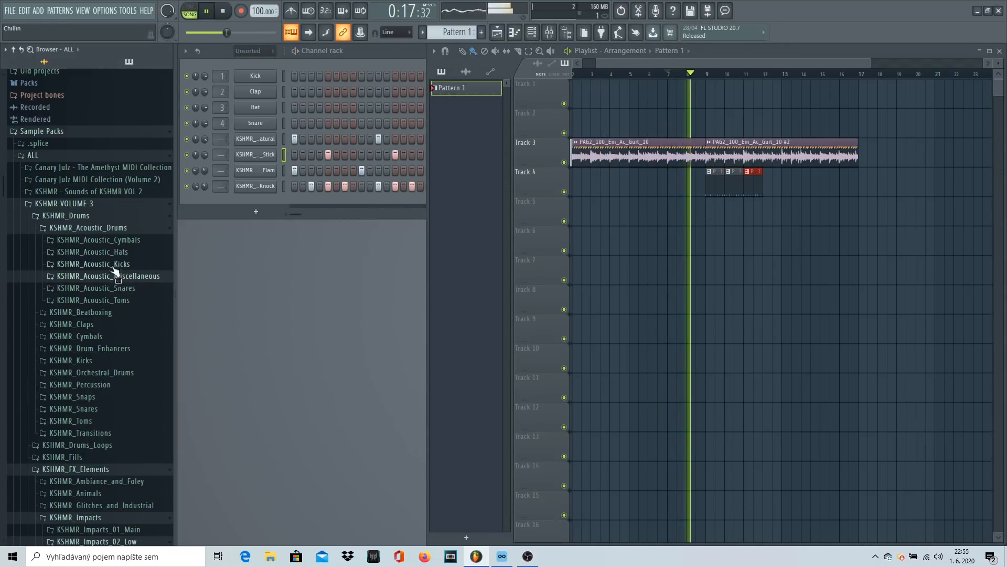
{"action": "left_click", "coordinate": [134, 288]}
{"action": "left_click", "coordinate": [207, 138]}
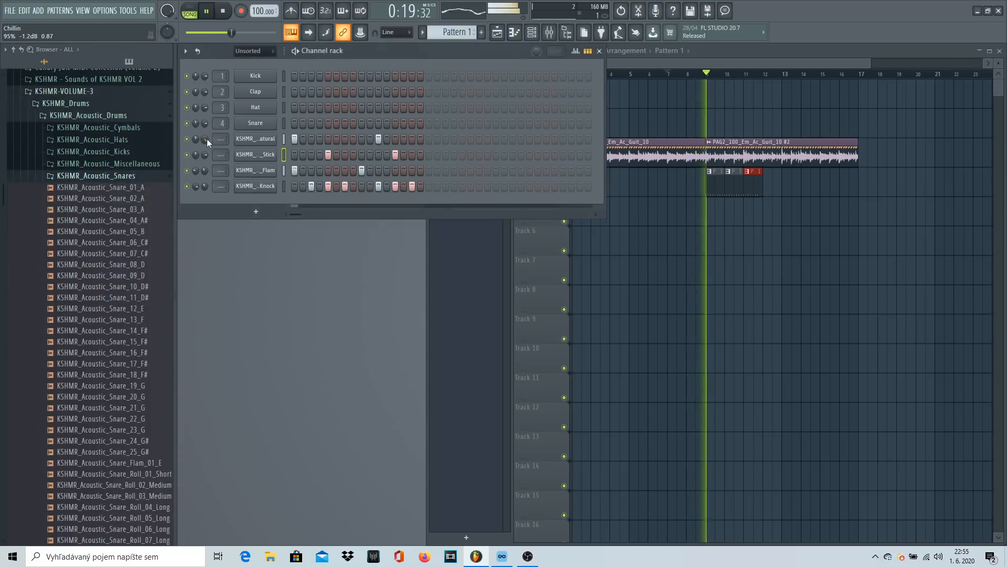
Step: Examine in the playlist how the guitar loop's transients line up with the Pattern 1 clips from bar 9
{"action": "left_click", "coordinate": [731, 179]}
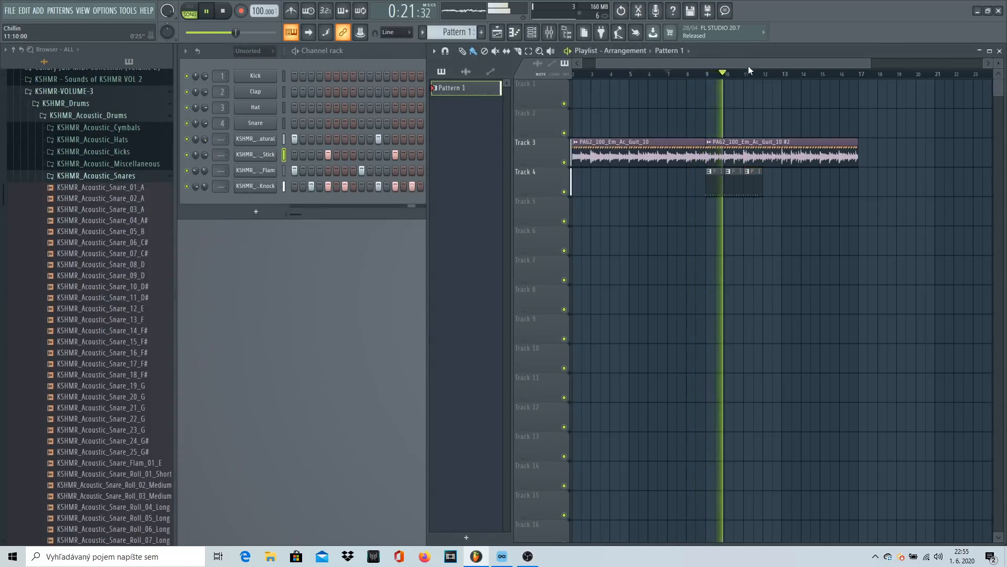
{"action": "scroll", "coordinate": [751, 74], "scroll_direction": "up", "scroll_amount": 4}
{"action": "scroll", "coordinate": [714, 78], "scroll_direction": "up", "scroll_amount": 3}
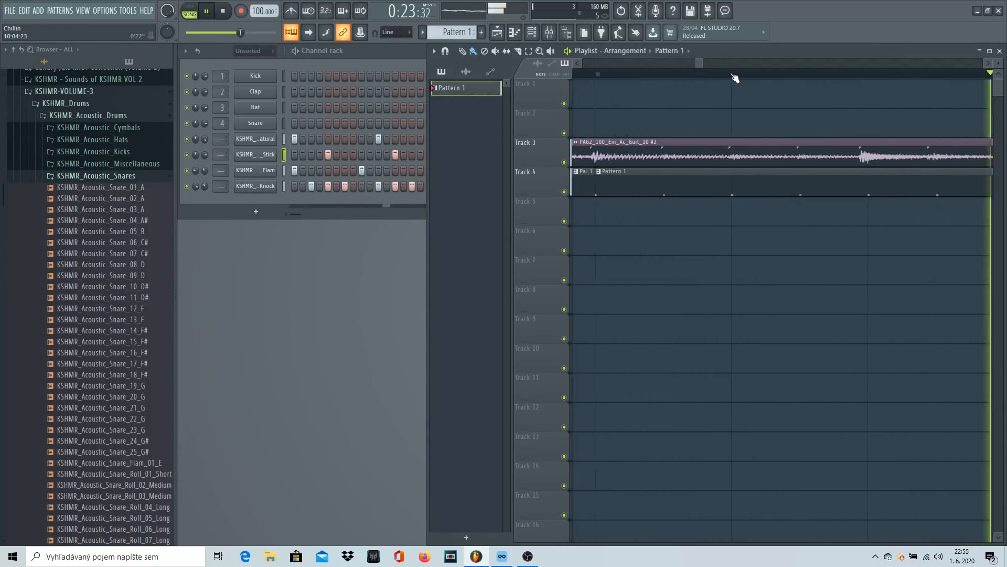
{"action": "scroll", "coordinate": [666, 78], "scroll_direction": "down", "scroll_amount": 3}
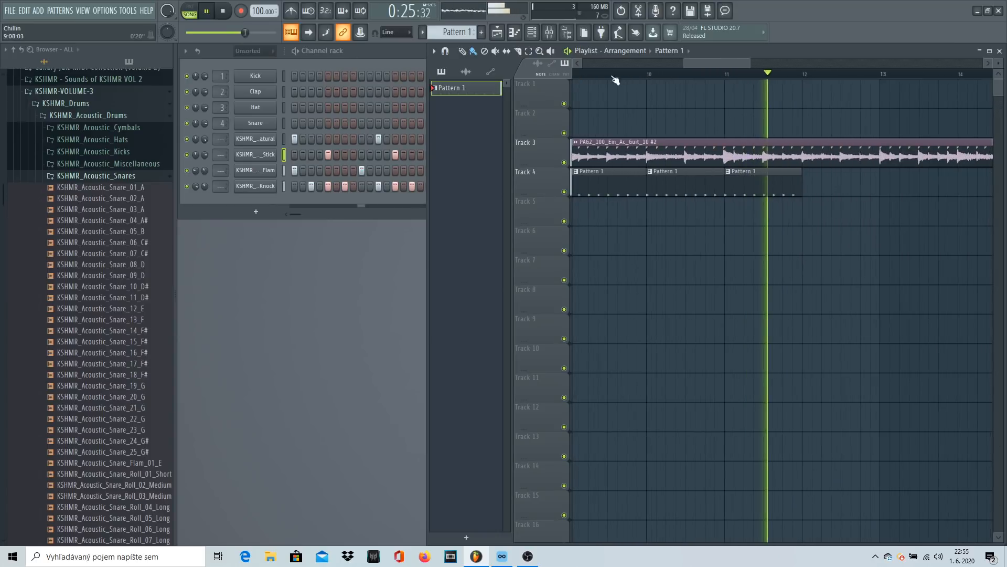
{"action": "left_click_drag", "start_coordinate": [707, 63], "coordinate": [686, 68]}
{"action": "scroll", "coordinate": [672, 79], "scroll_direction": "up", "scroll_amount": 3}
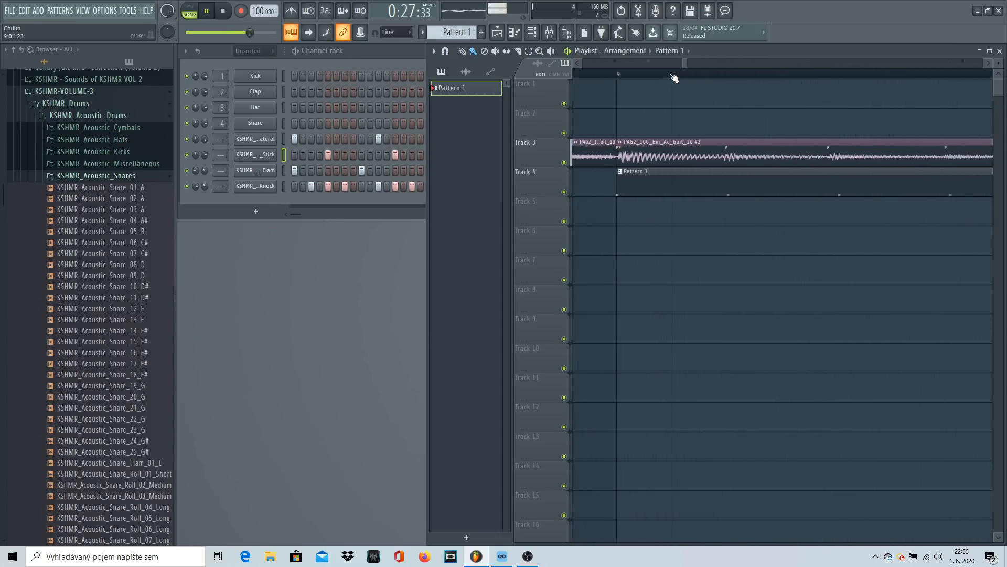
{"action": "key", "text": "space"}
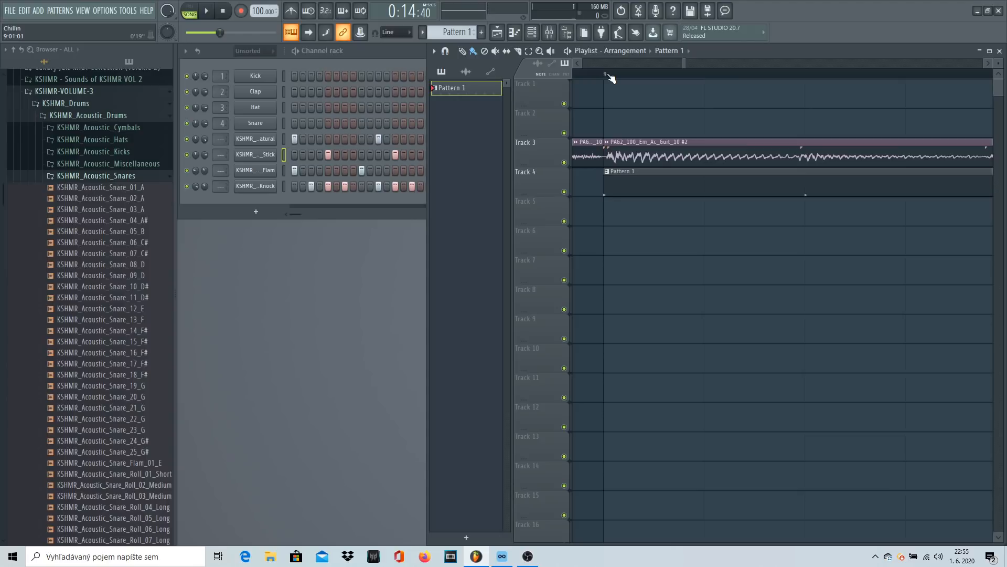
{"action": "left_click", "coordinate": [609, 74]}
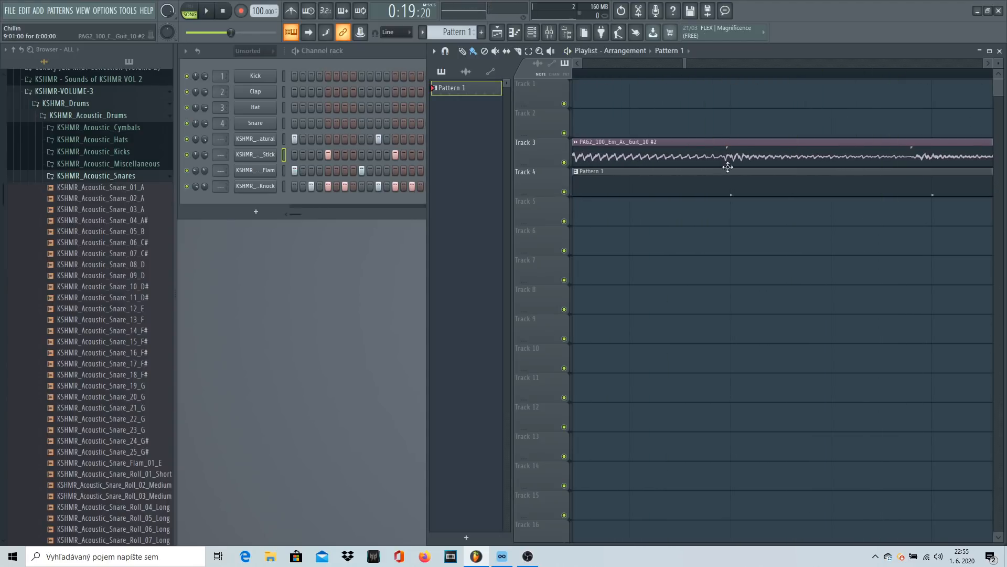
{"action": "scroll", "coordinate": [818, 63], "scroll_direction": "down", "scroll_amount": 5}
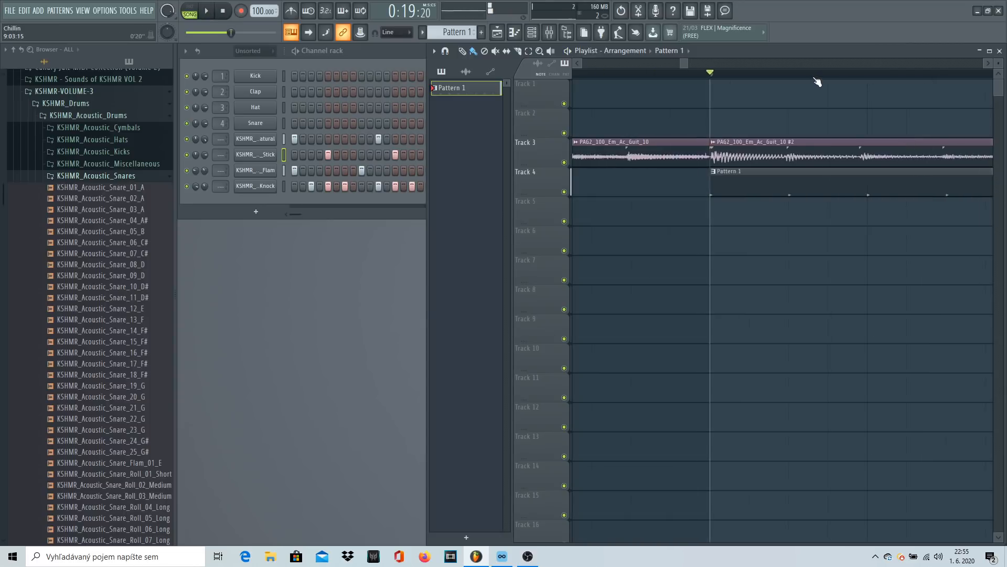
{"action": "scroll", "coordinate": [709, 65], "scroll_direction": "down", "scroll_amount": 3}
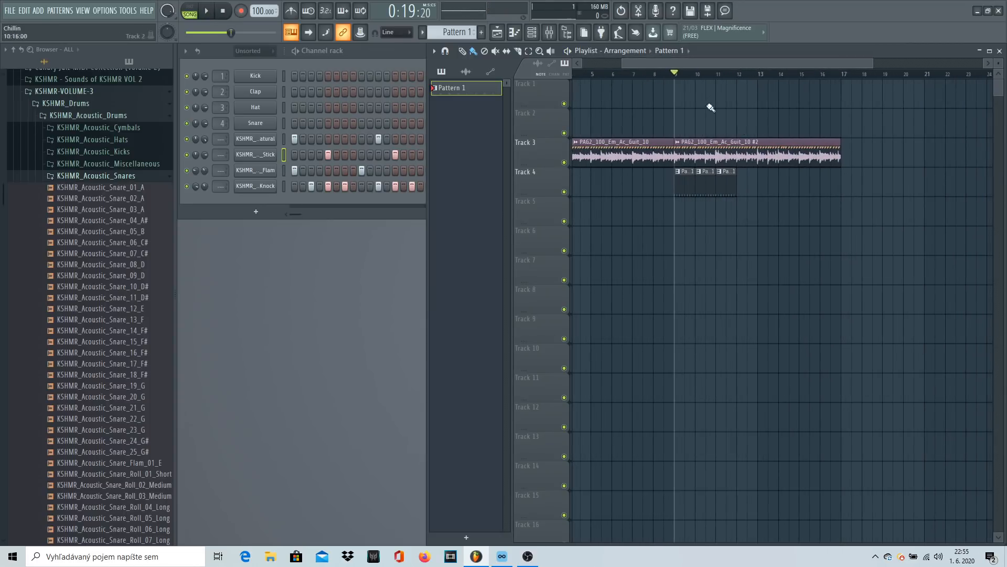
Step: Load Newtime into the first effect slot of mixer track Insert 6
{"action": "left_click", "coordinate": [549, 33]}
{"action": "left_click", "coordinate": [415, 258]}
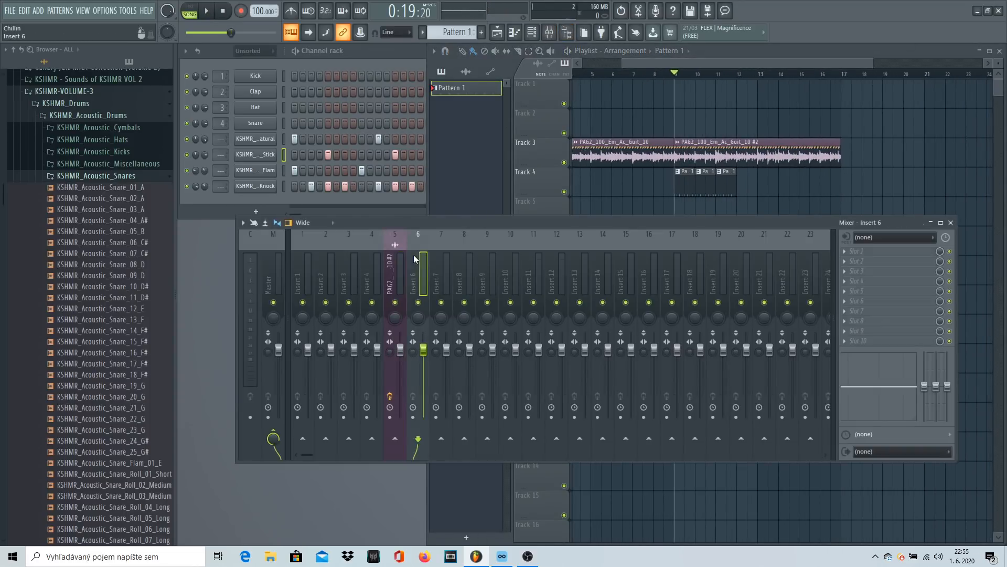
{"action": "left_click", "coordinate": [873, 252]}
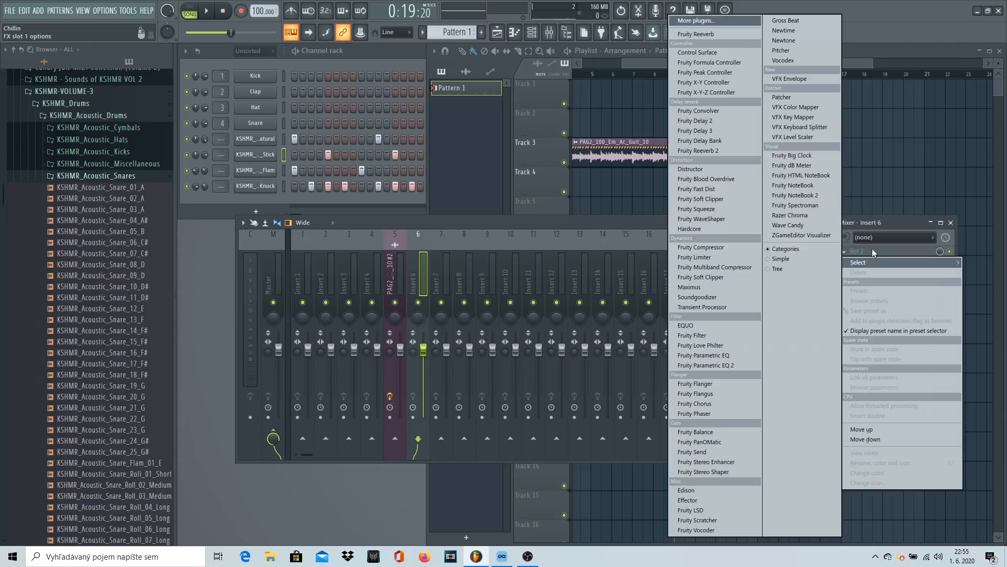
{"action": "left_click", "coordinate": [795, 30]}
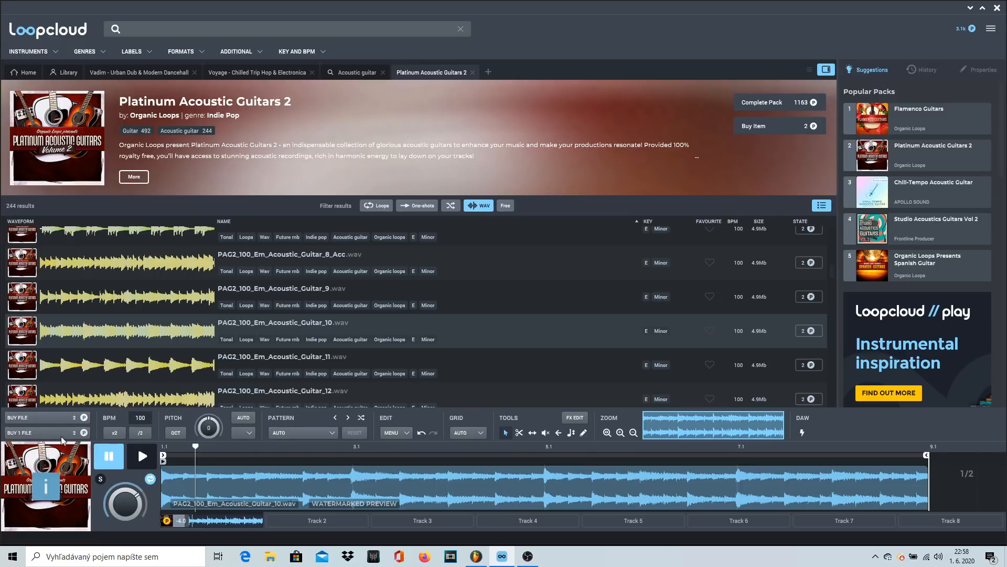
Step: Buy PAG2_100_Em_Acoustic_Guitar_10.wav in Loopcloud and place it on Track 7 of the FL Studio playlist from bar 1
{"action": "left_click", "coordinate": [38, 417]}
{"action": "left_click_drag", "start_coordinate": [487, 564], "coordinate": [498, 268]}
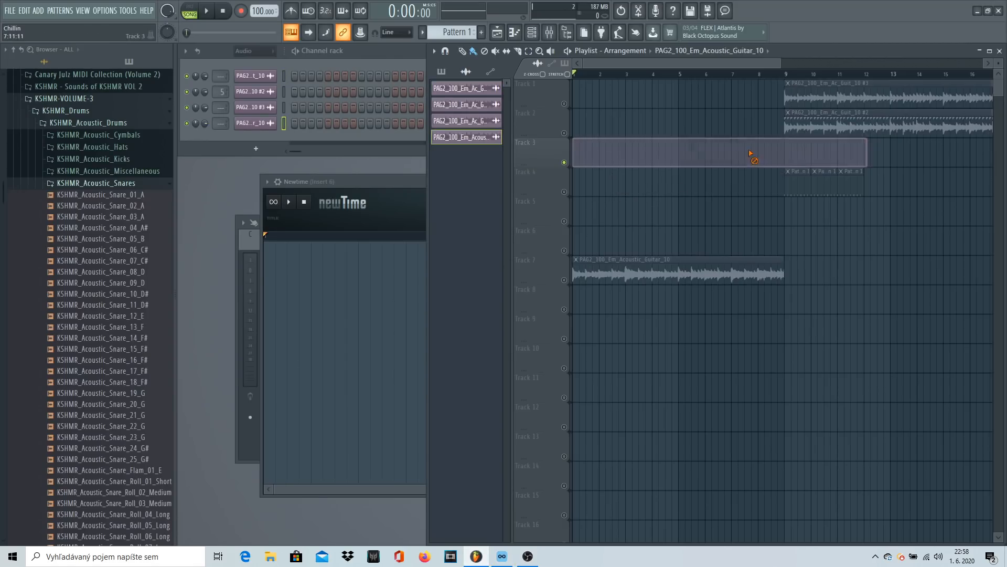
Step: Delete the old guitar clips from Tracks 1, 2 and 3 of the playlist
{"action": "right_click", "coordinate": [745, 147]}
{"action": "right_click", "coordinate": [818, 126]}
{"action": "right_click", "coordinate": [818, 98]}
{"action": "right_click", "coordinate": [797, 181]}
{"action": "right_click", "coordinate": [823, 181]}
{"action": "right_click", "coordinate": [850, 181]}
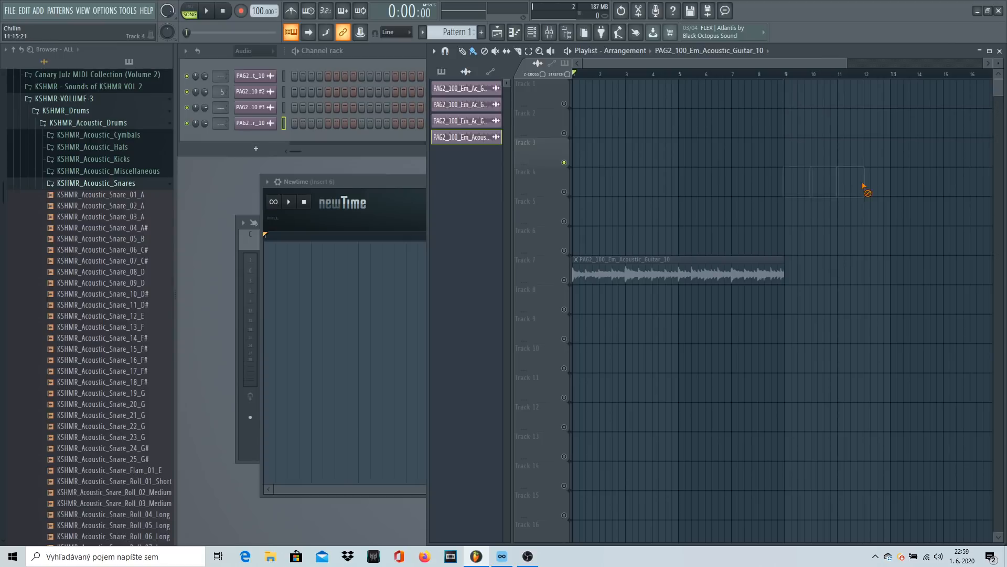
Step: Turn all muted playlist tracks back on and play the song from the start
{"action": "right_click", "coordinate": [563, 255]}
{"action": "left_click", "coordinate": [569, 281]}
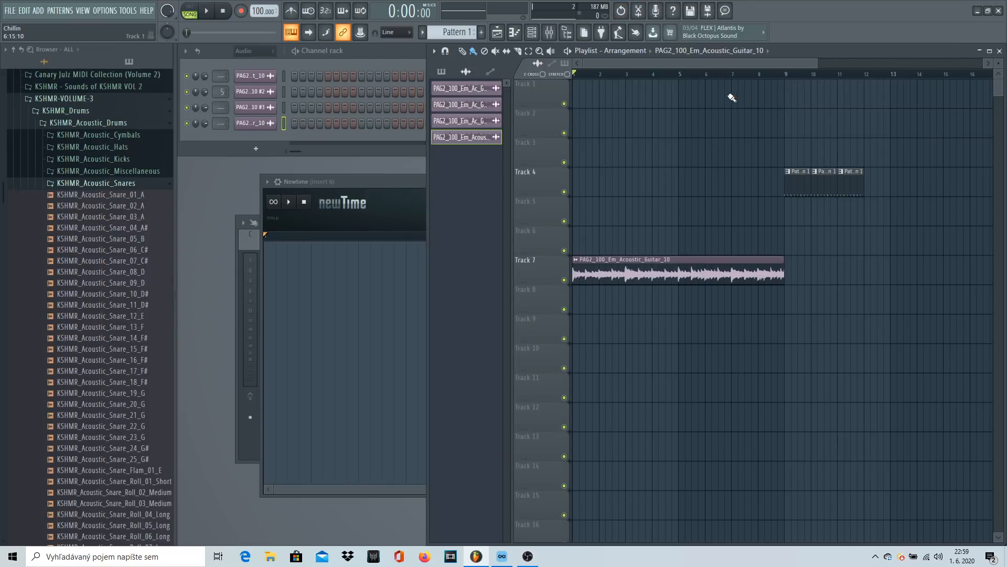
{"action": "key", "text": "space"}
Step: Open the purchased guitar clip's sample settings, stop playback, and load the waveform into Newtime
{"action": "left_click", "coordinate": [466, 137]}
{"action": "left_click", "coordinate": [461, 193]}
{"action": "left_click", "coordinate": [464, 209]}
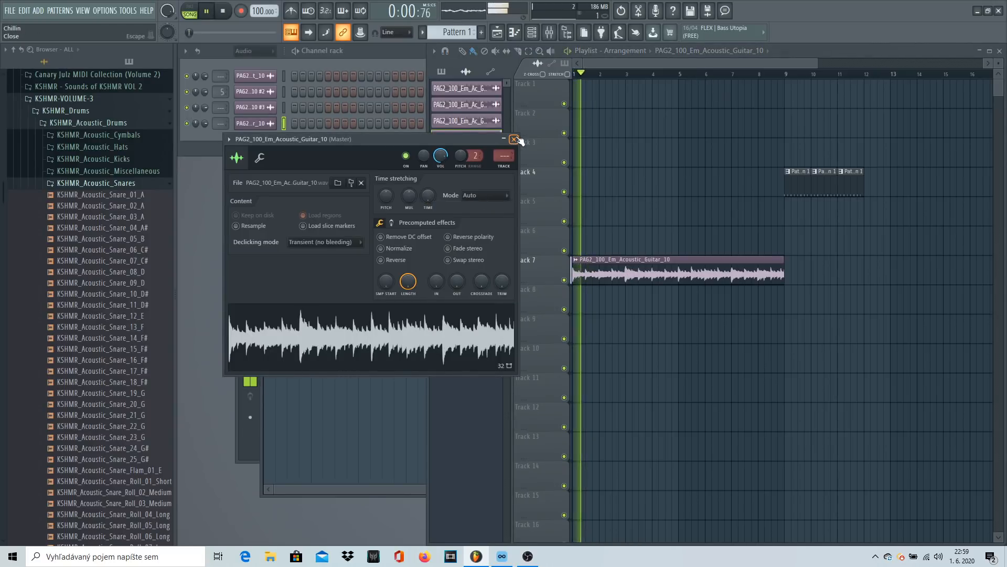
{"action": "left_click", "coordinate": [515, 140]}
{"action": "key", "text": "space"}
{"action": "left_click", "coordinate": [466, 137]}
{"action": "left_click_drag", "start_coordinate": [397, 344], "coordinate": [358, 279]}
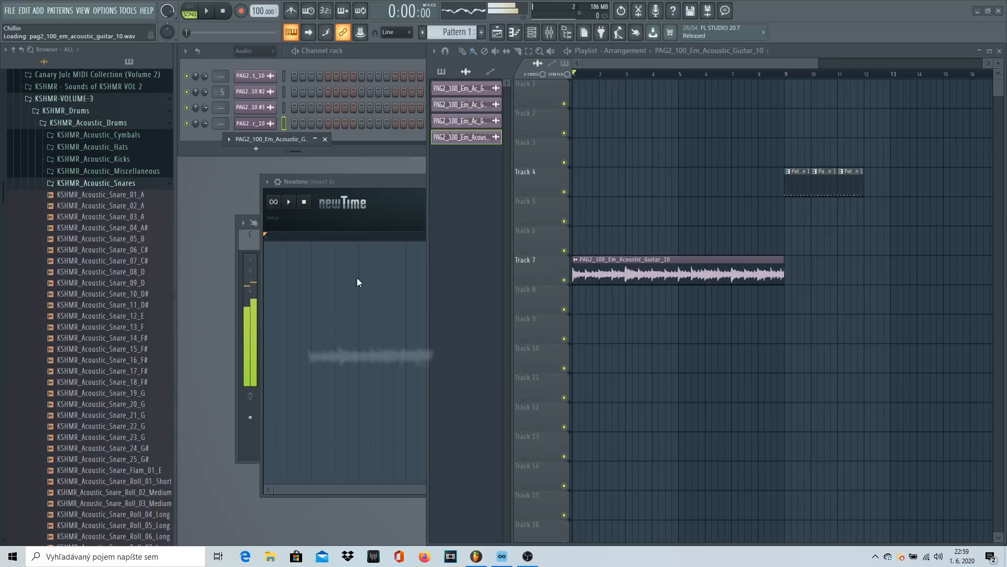
{"action": "left_click", "coordinate": [513, 139]}
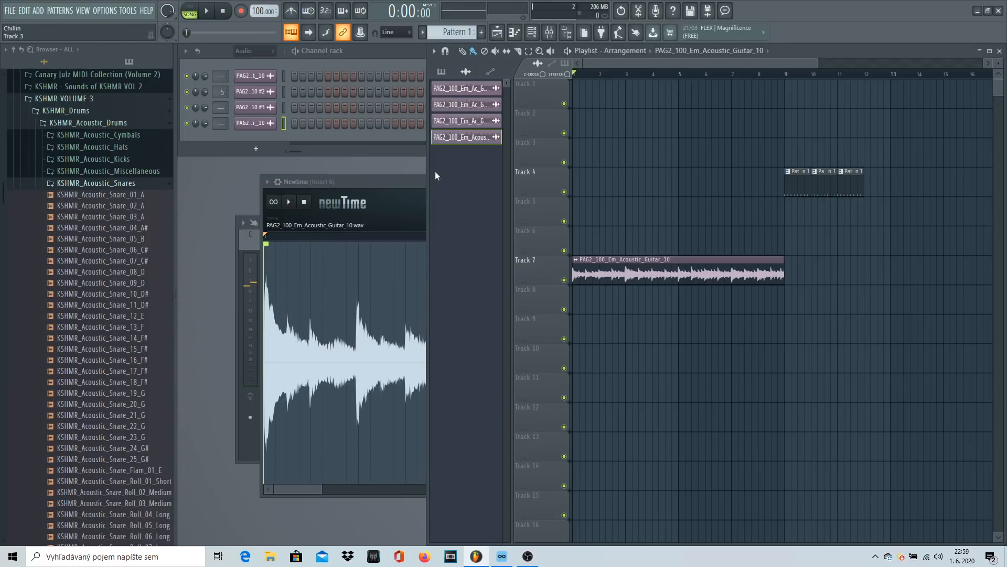
Step: Preview the guitar loop in Newtime and apply Quantize time to it
{"action": "left_click", "coordinate": [370, 180]}
{"action": "left_click", "coordinate": [288, 202]}
{"action": "left_click", "coordinate": [304, 202]}
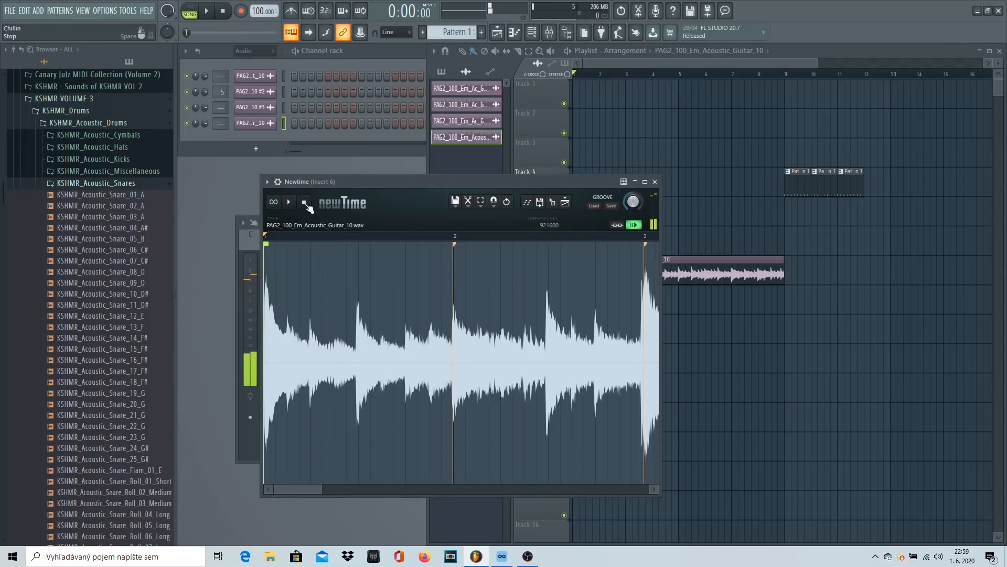
{"action": "scroll", "coordinate": [502, 272], "scroll_direction": "down", "scroll_amount": 3}
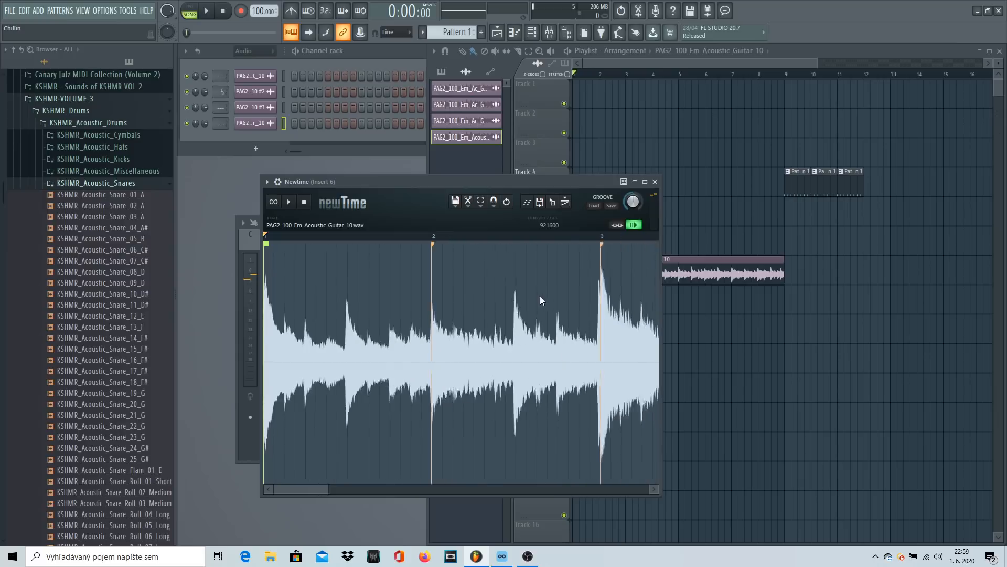
{"action": "left_click", "coordinate": [467, 208]}
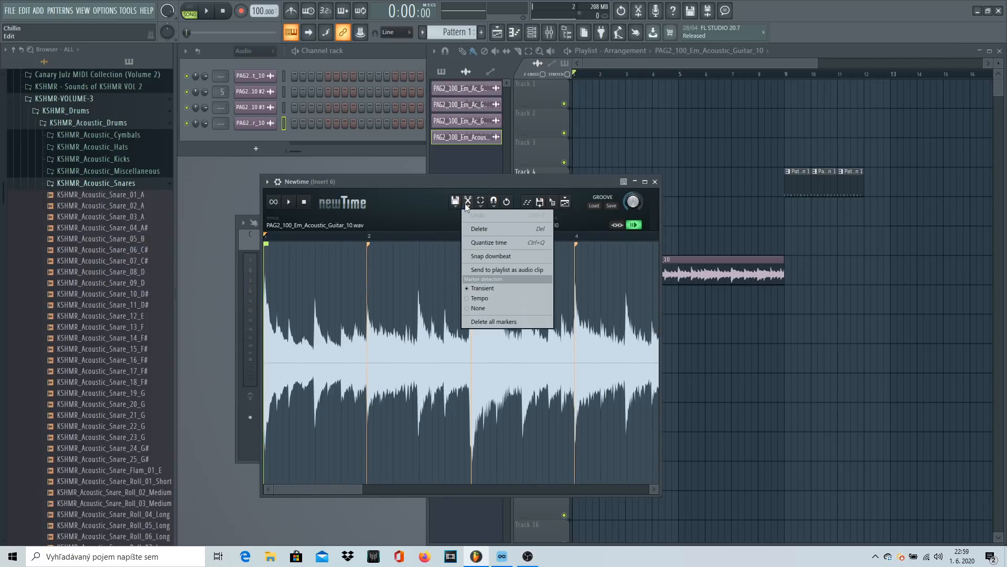
{"action": "left_click", "coordinate": [491, 256]}
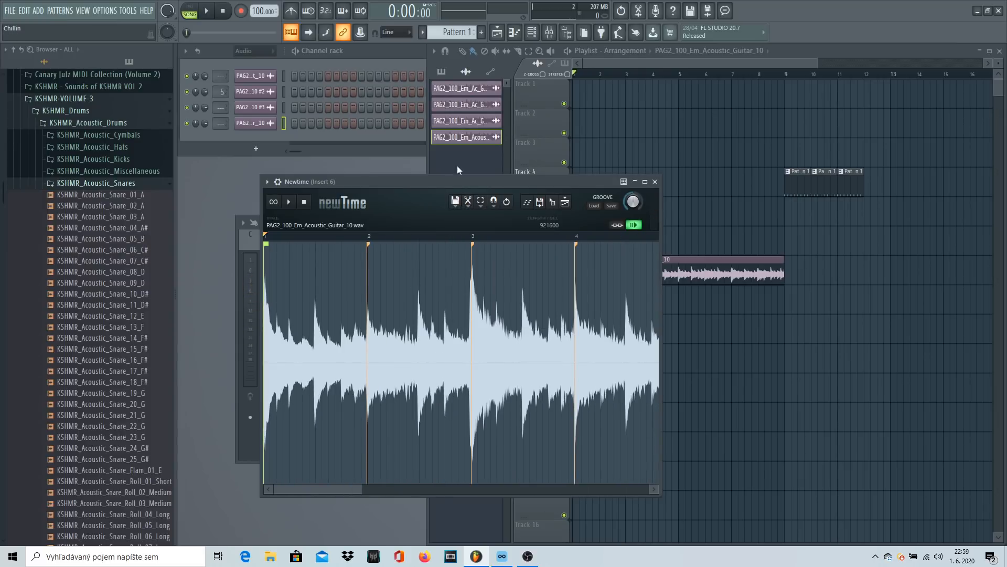
{"action": "left_click", "coordinate": [470, 204]}
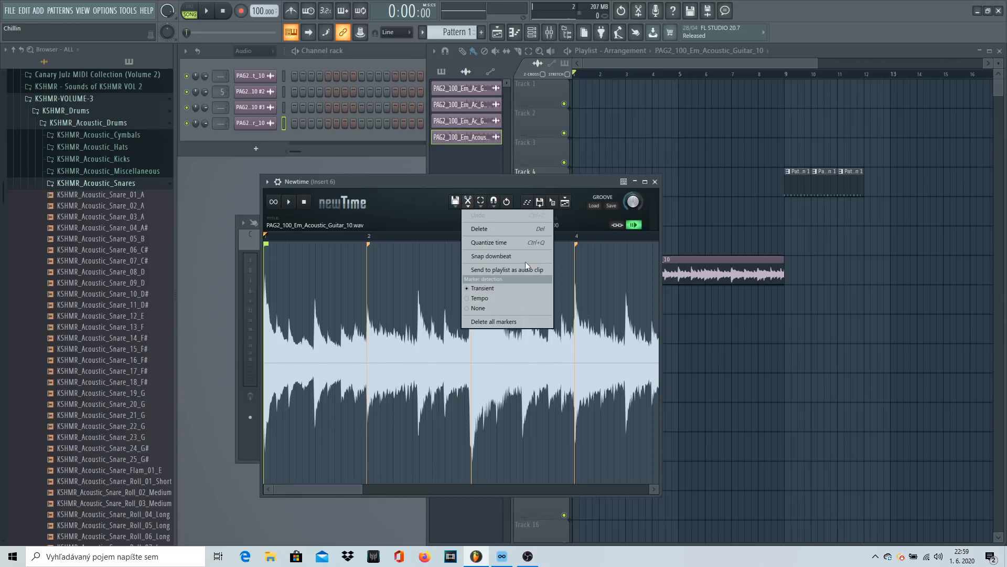
{"action": "left_click", "coordinate": [516, 243]}
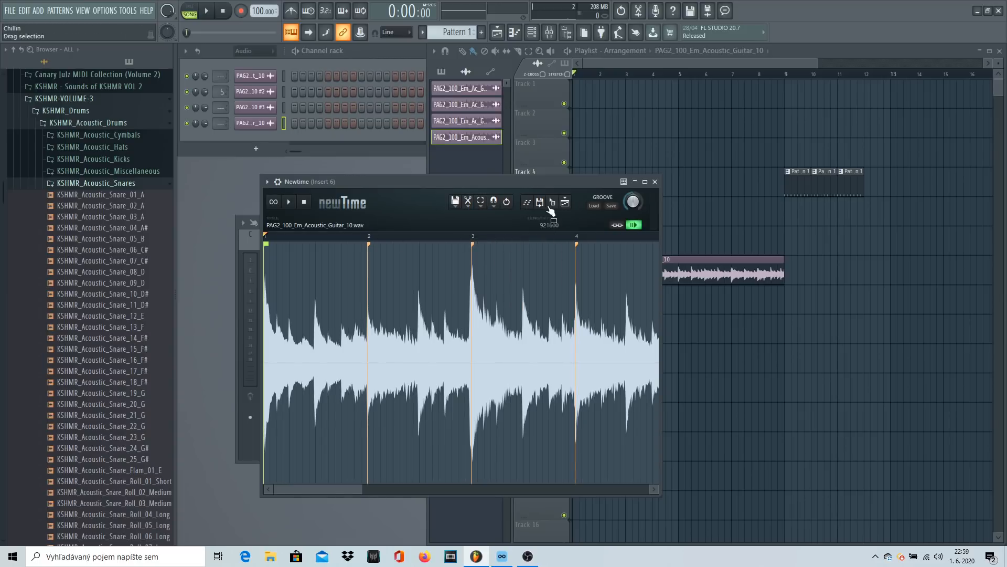
Step: Place Newtime's processed guitar audio on Track 2 at bar 9 and play the song from there
{"action": "left_click_drag", "start_coordinate": [550, 208], "coordinate": [574, 203]}
{"action": "left_click_drag", "start_coordinate": [786, 116], "coordinate": [787, 117]}
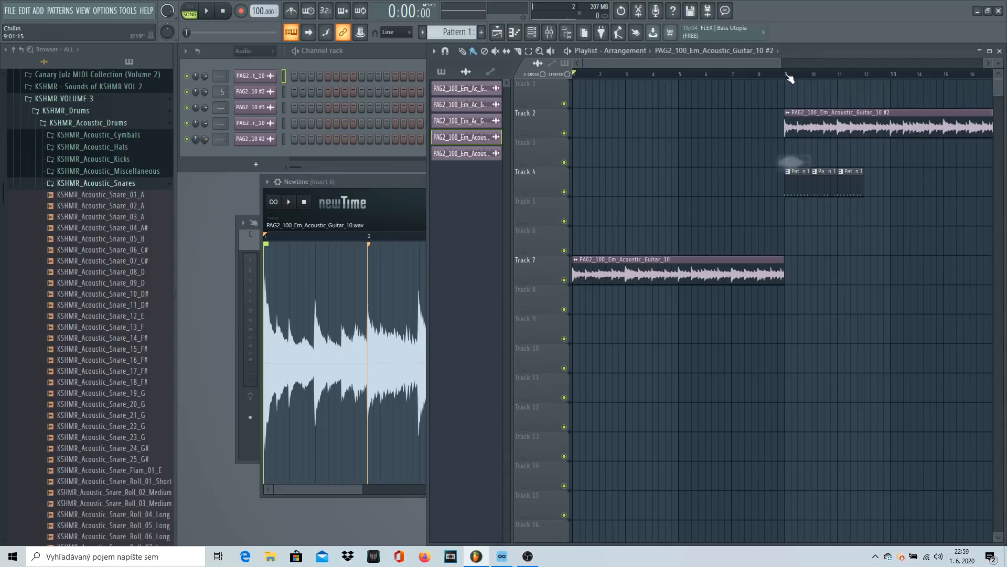
{"action": "left_click", "coordinate": [789, 76]}
{"action": "key", "text": "space"}
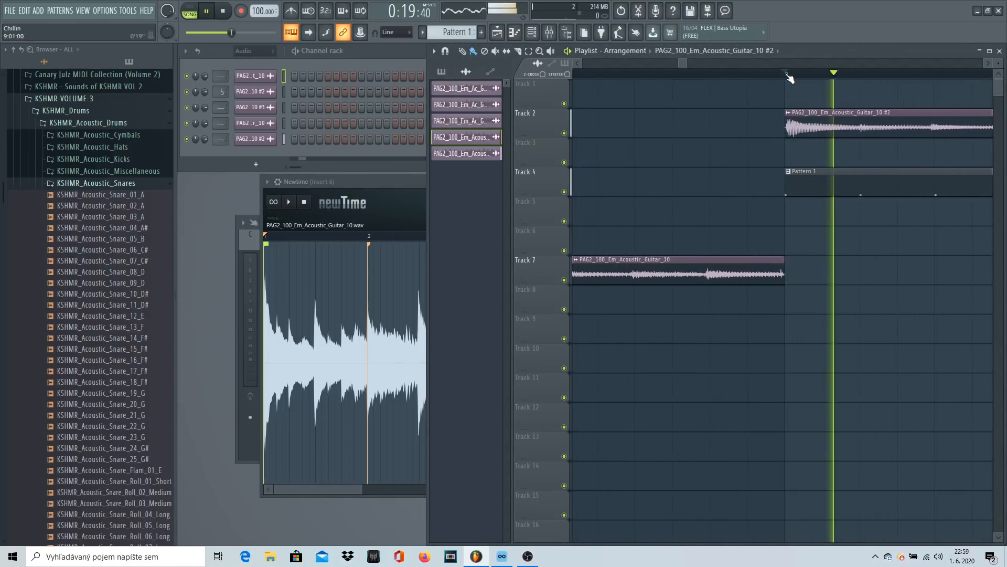
Step: Add more Pattern 1 clips on Track 4 from bar 12 up to the guitar clip's end at bar 17
{"action": "left_click_drag", "start_coordinate": [685, 62], "coordinate": [718, 69]}
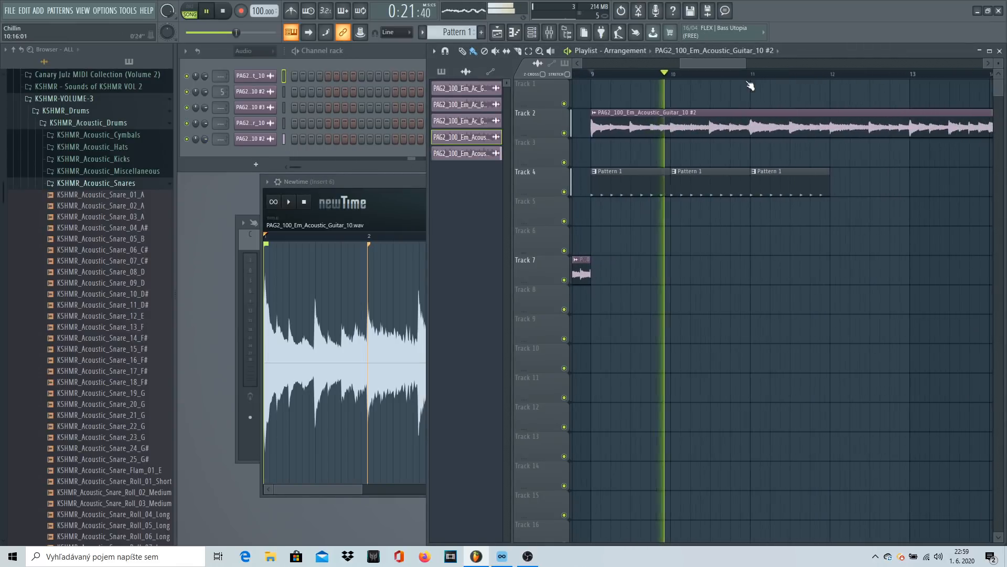
{"action": "mouse_move", "coordinate": [750, 182]}
{"action": "left_mouse_down"}
{"action": "mouse_move", "coordinate": [805, 196]}
{"action": "mouse_move", "coordinate": [902, 181]}
{"action": "left_mouse_up"}
{"action": "left_click_drag", "start_coordinate": [762, 63], "coordinate": [853, 64]}
{"action": "left_click_drag", "start_coordinate": [754, 187], "coordinate": [761, 170]}
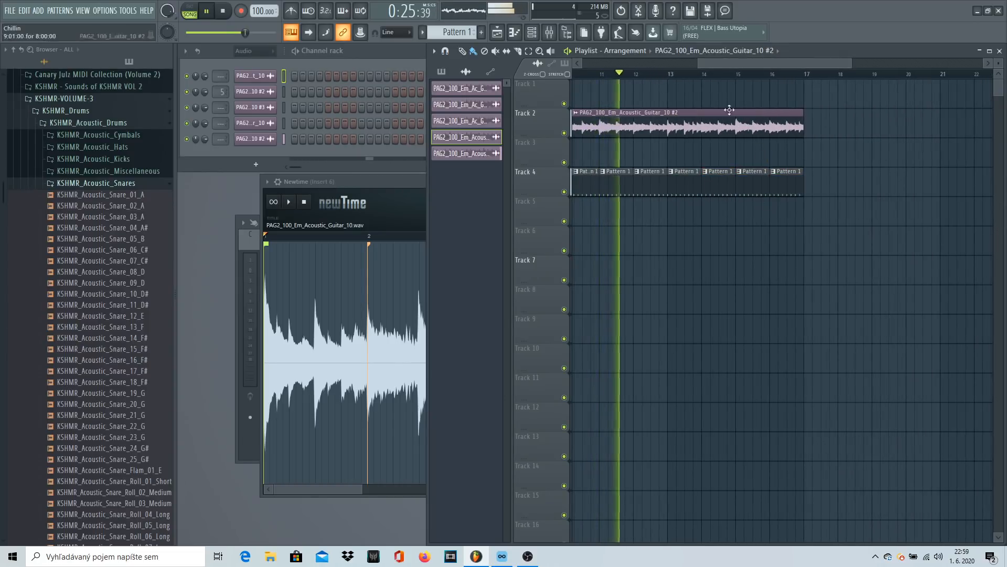
{"action": "mouse_move", "coordinate": [710, 63]}
{"action": "left_mouse_down"}
{"action": "mouse_move", "coordinate": [686, 75]}
{"action": "mouse_move", "coordinate": [728, 67]}
{"action": "mouse_move", "coordinate": [679, 70]}
{"action": "mouse_move", "coordinate": [747, 76]}
{"action": "mouse_move", "coordinate": [705, 78]}
{"action": "left_mouse_up"}
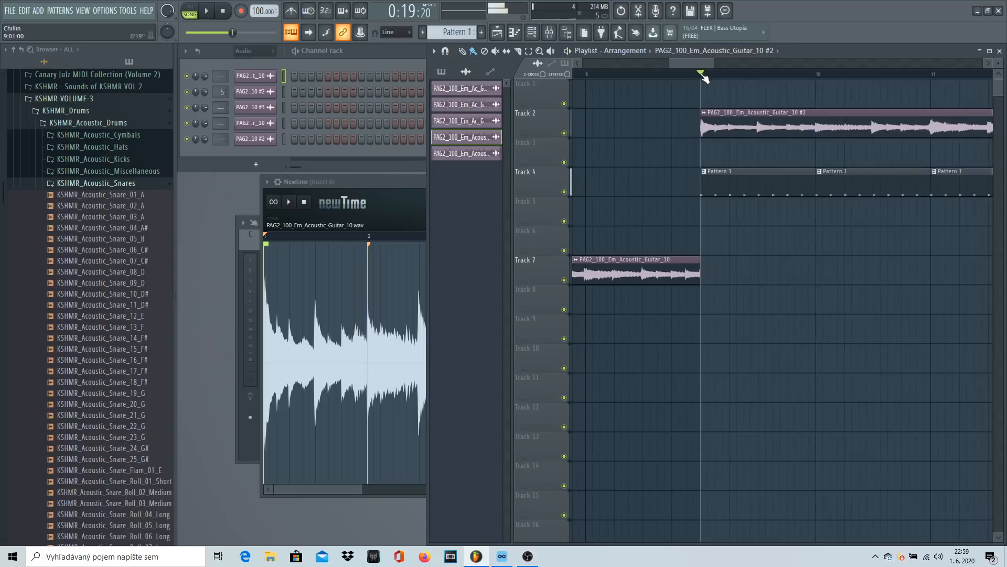
Step: Bring Newtime back to the front and apply Quantize time to the guitar loop again
{"action": "left_click", "coordinate": [366, 186]}
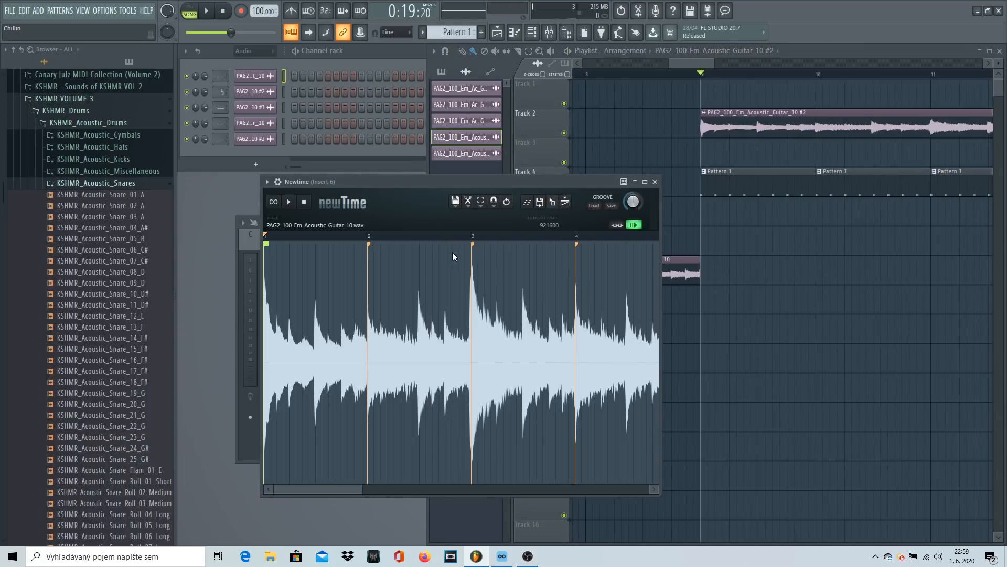
{"action": "left_click", "coordinate": [479, 204]}
{"action": "left_click", "coordinate": [479, 203]}
{"action": "left_click", "coordinate": [479, 203]}
{"action": "left_click", "coordinate": [479, 204]}
{"action": "left_click", "coordinate": [469, 204]}
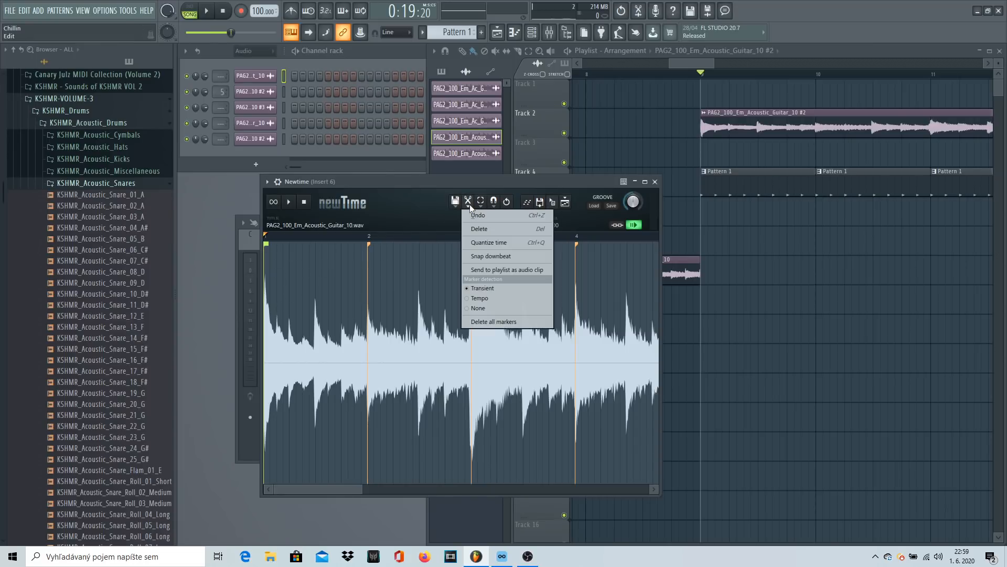
{"action": "left_click", "coordinate": [465, 242]}
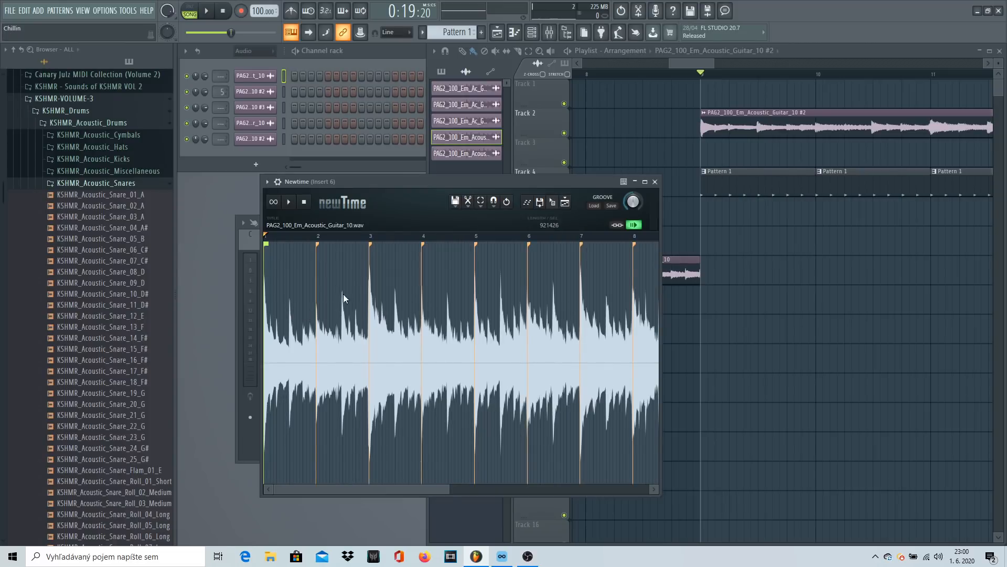
{"action": "left_click", "coordinate": [288, 251]}
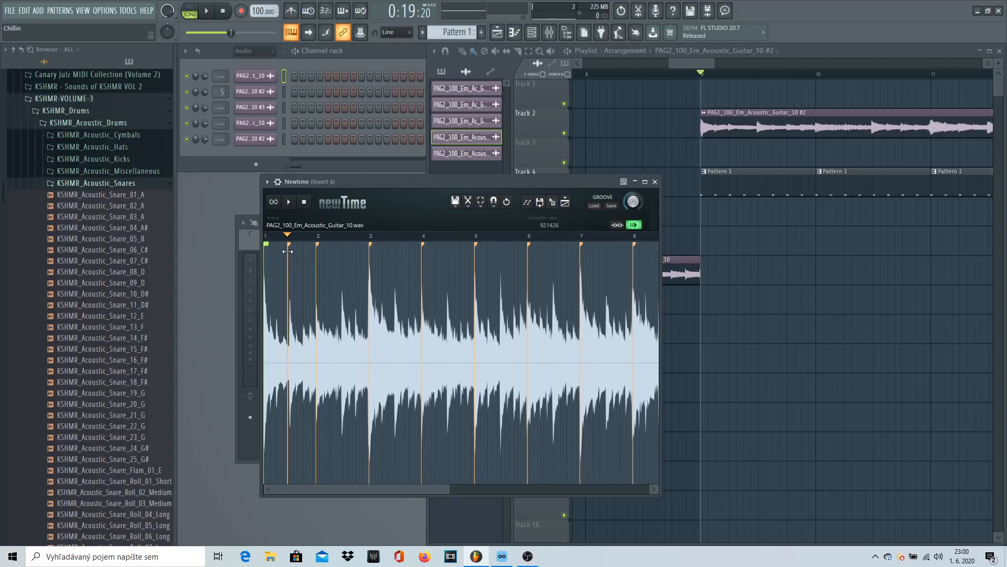
{"action": "scroll", "coordinate": [288, 252], "scroll_direction": "up", "scroll_amount": 4}
{"action": "scroll", "coordinate": [288, 252], "scroll_direction": "up", "scroll_amount": 2}
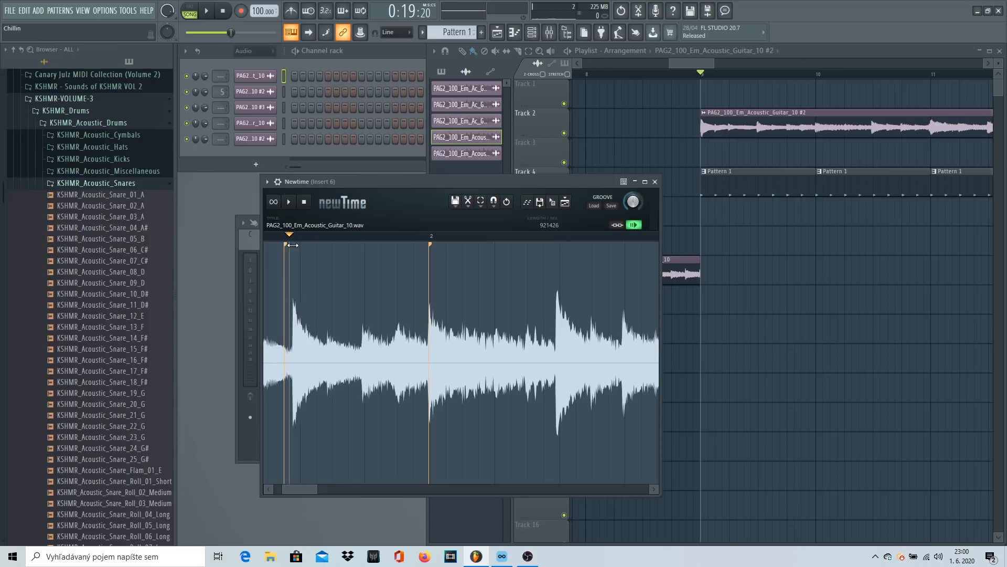
{"action": "left_click_drag", "start_coordinate": [285, 245], "coordinate": [287, 247]}
{"action": "key", "text": "ctrl+z"}
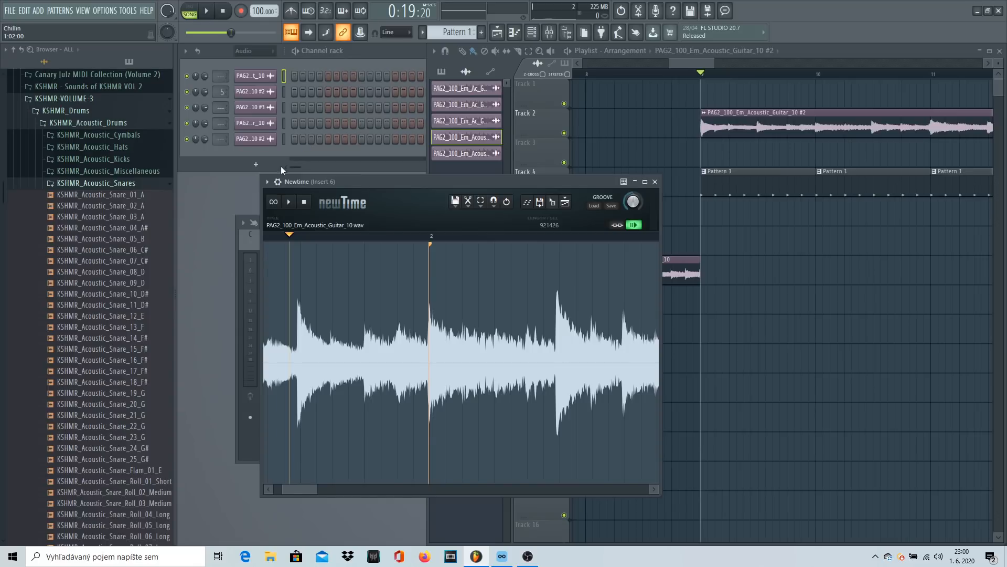
Step: Add a marker in Newtime at the guitar transient midway through bar 1 and adjust its position
{"action": "scroll", "coordinate": [299, 253], "scroll_direction": "up", "scroll_amount": 4}
{"action": "left_click", "coordinate": [302, 322]}
{"action": "left_click_drag", "start_coordinate": [300, 250], "coordinate": [306, 250]}
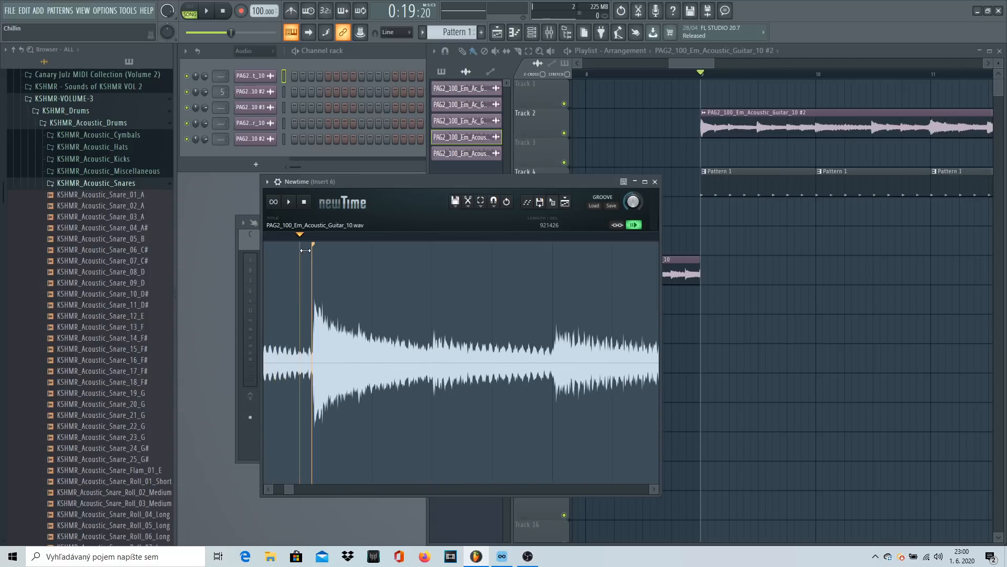
Step: Add a marker in Newtime at the start of the guitar transient midway through bar 2
{"action": "scroll", "coordinate": [373, 269], "scroll_direction": "down", "scroll_amount": 5}
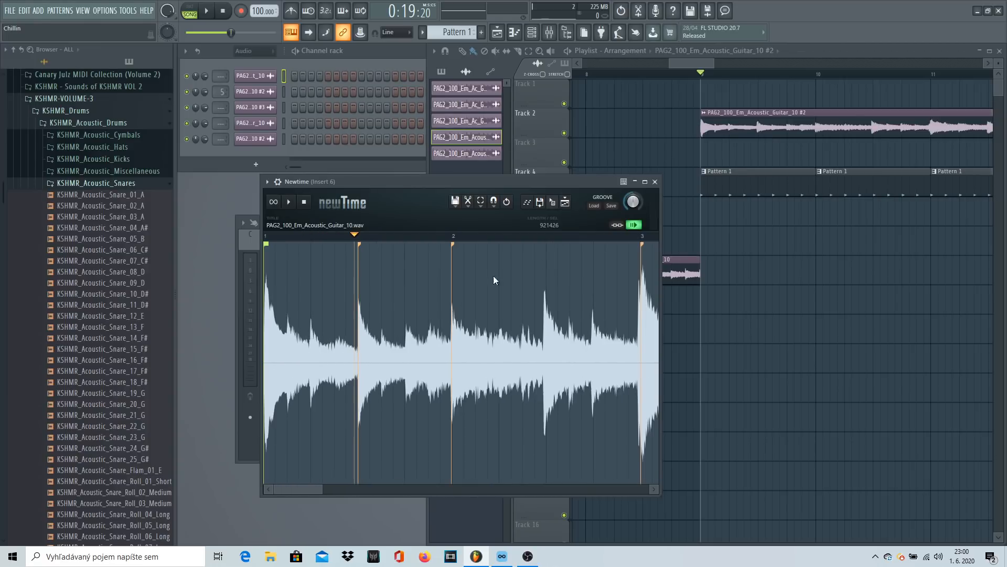
{"action": "scroll", "coordinate": [544, 266], "scroll_direction": "up", "scroll_amount": 6}
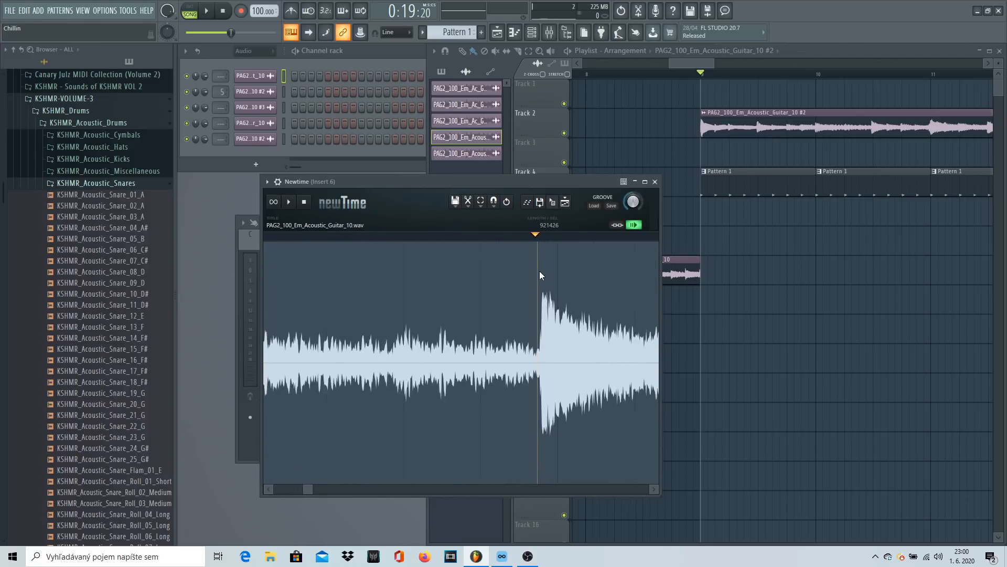
{"action": "scroll", "coordinate": [541, 279], "scroll_direction": "up", "scroll_amount": 3}
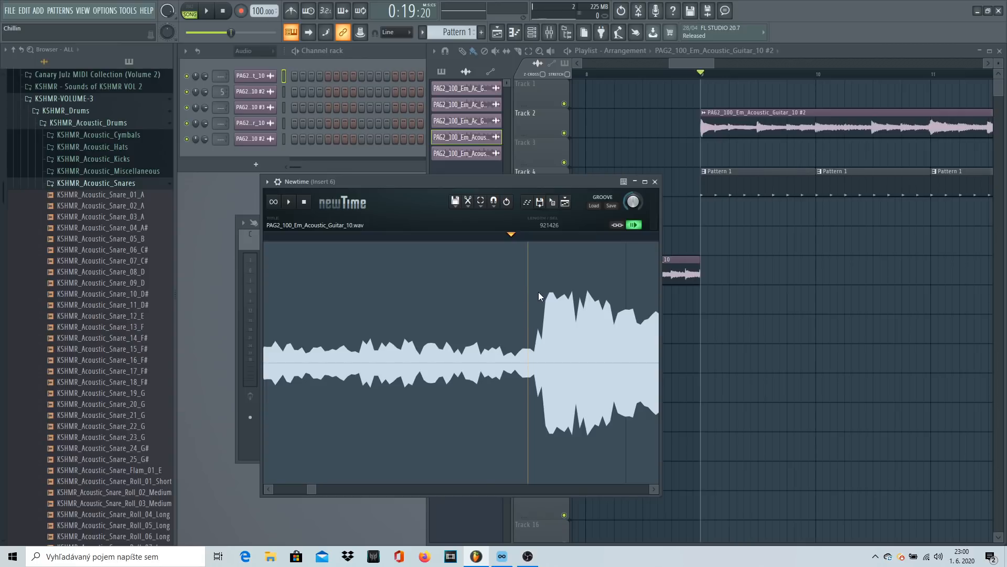
{"action": "left_click", "coordinate": [537, 292]}
{"action": "left_click_drag", "start_coordinate": [537, 283], "coordinate": [574, 283]}
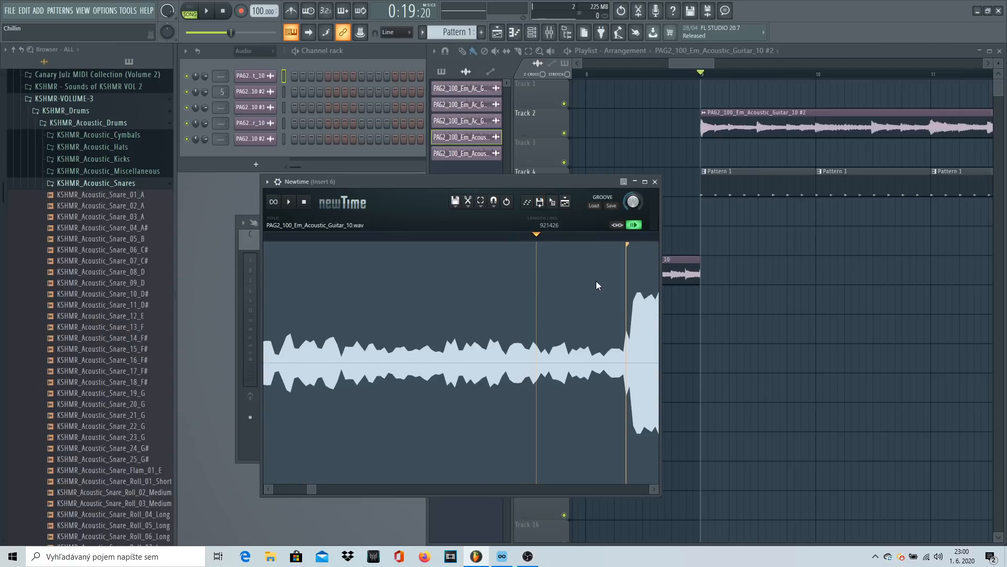
Step: Add a marker in Newtime at the guitar transient midway through bar 3
{"action": "scroll", "coordinate": [589, 282], "scroll_direction": "down", "scroll_amount": 8}
{"action": "scroll", "coordinate": [580, 281], "scroll_direction": "down", "scroll_amount": 4}
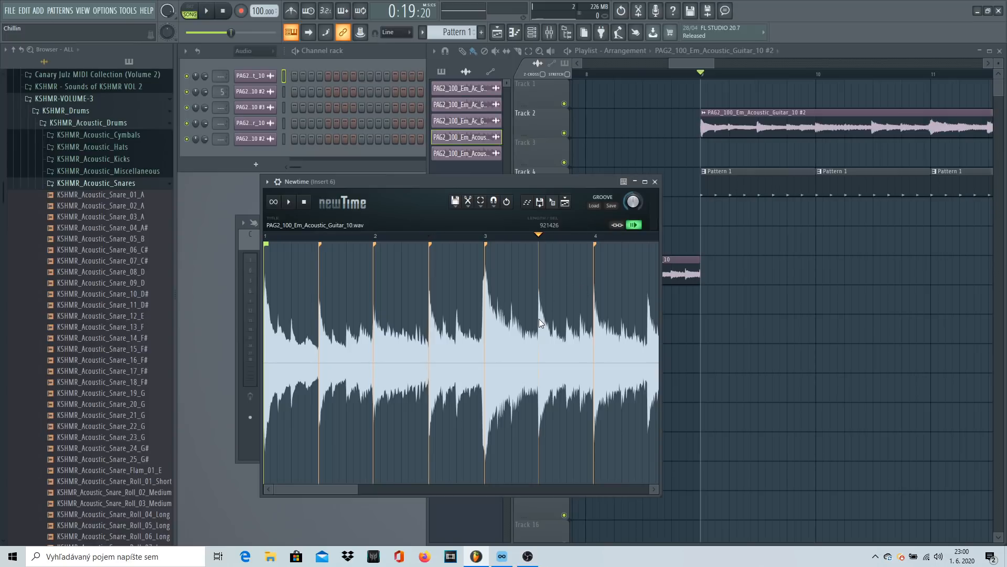
{"action": "scroll", "coordinate": [539, 319], "scroll_direction": "up", "scroll_amount": 8}
{"action": "scroll", "coordinate": [527, 338], "scroll_direction": "up", "scroll_amount": 4}
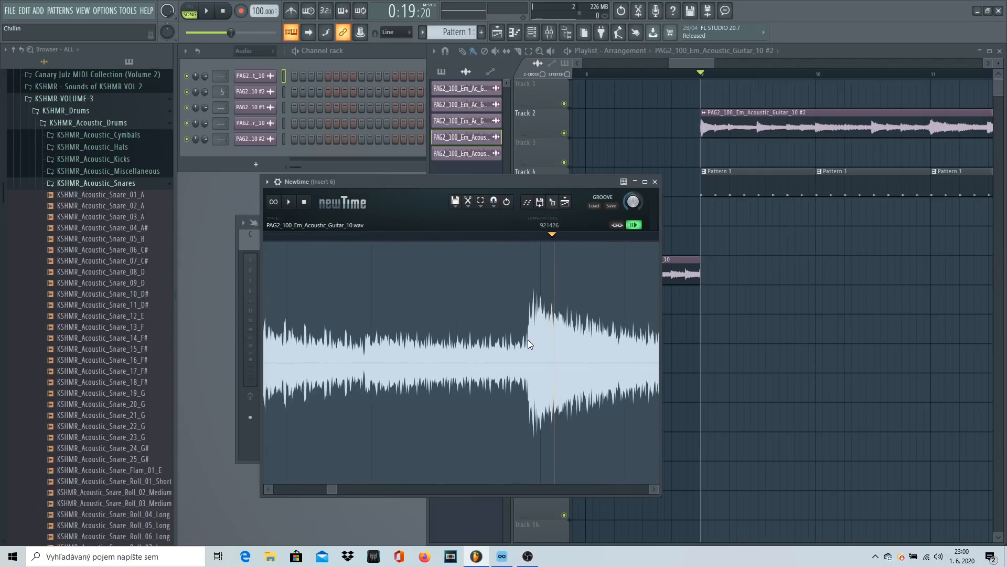
{"action": "left_click", "coordinate": [527, 341]}
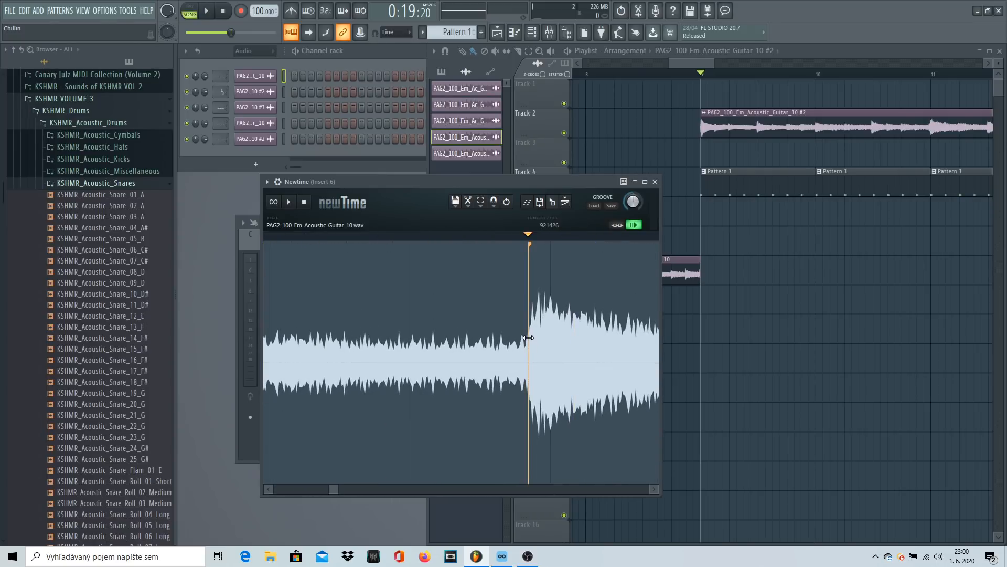
{"action": "scroll", "coordinate": [585, 310], "scroll_direction": "down", "scroll_amount": 4}
{"action": "scroll", "coordinate": [586, 312], "scroll_direction": "down", "scroll_amount": 6}
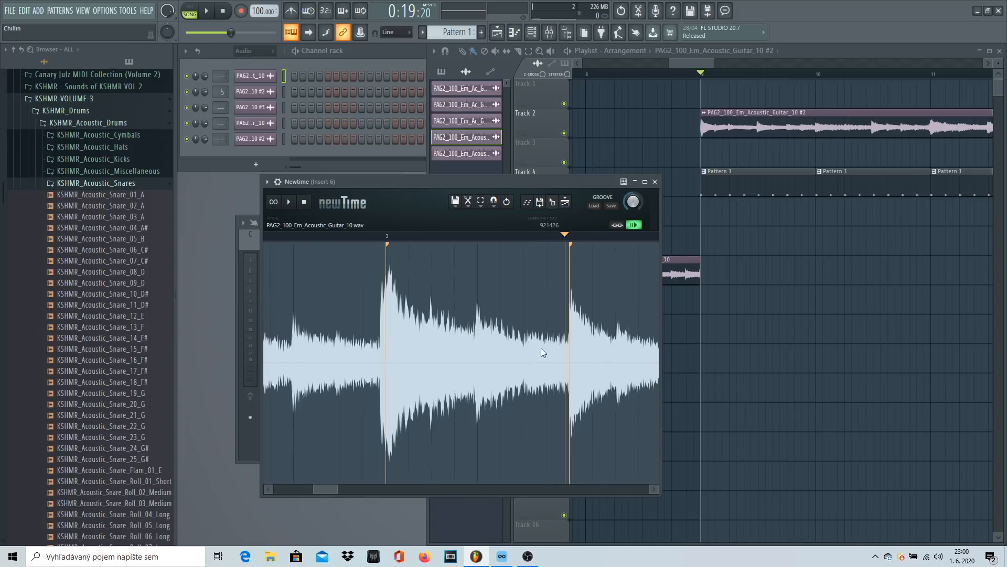
Step: Add markers at the remaining unmarked guitar transients in Newtime through bar 8
{"action": "scroll", "coordinate": [512, 318], "scroll_direction": "up", "scroll_amount": 8}
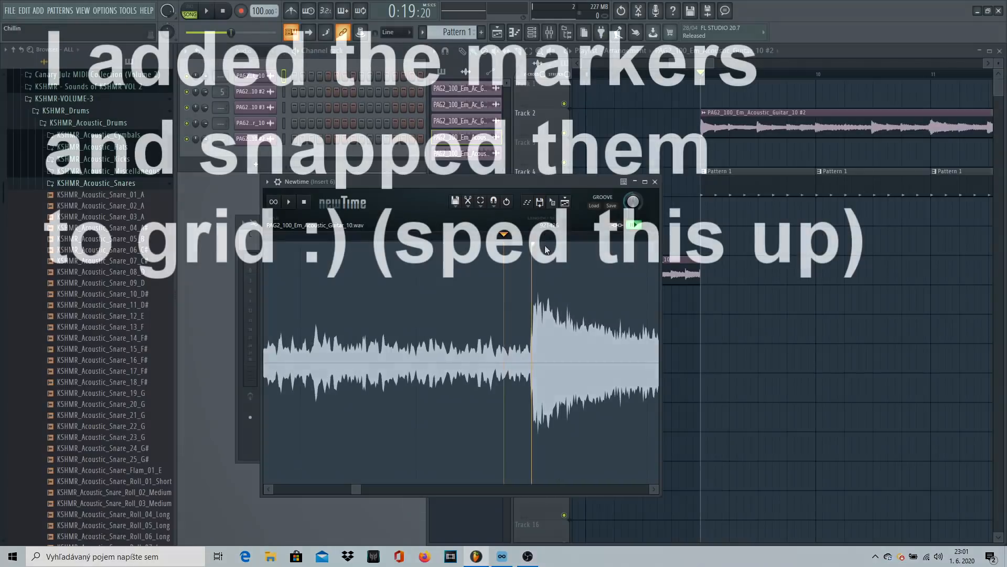
{"action": "scroll", "coordinate": [505, 347], "scroll_direction": "down", "scroll_amount": 6}
{"action": "scroll", "coordinate": [505, 350], "scroll_direction": "up", "scroll_amount": 6}
{"action": "scroll", "coordinate": [561, 290], "scroll_direction": "down", "scroll_amount": 6}
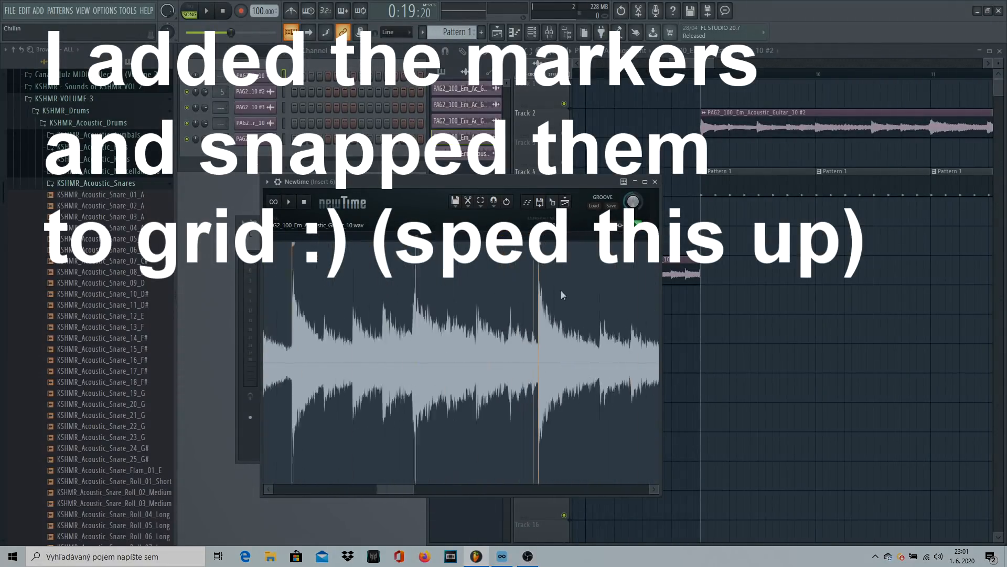
{"action": "scroll", "coordinate": [624, 332], "scroll_direction": "up", "scroll_amount": 6}
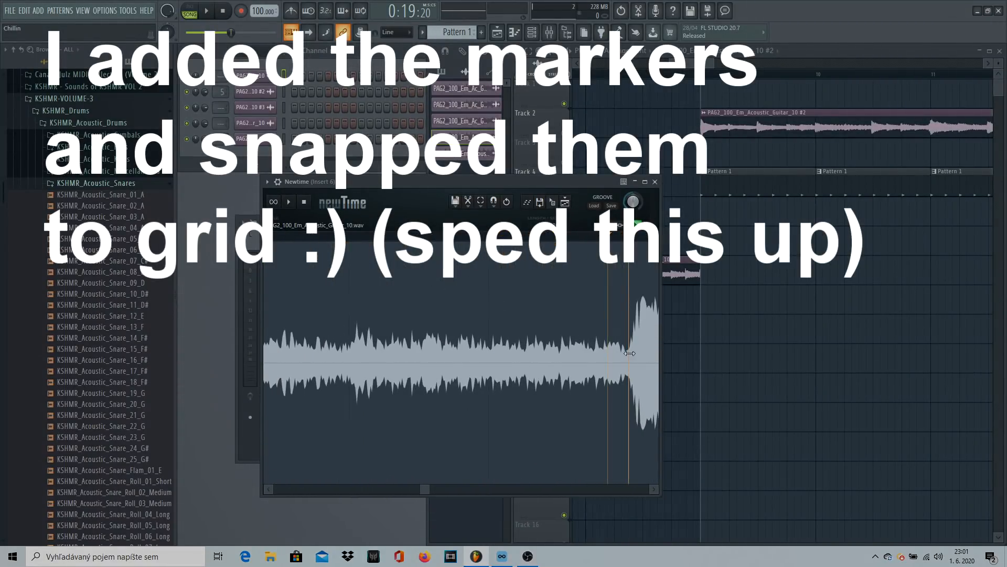
{"action": "scroll", "coordinate": [578, 341], "scroll_direction": "down", "scroll_amount": 6}
{"action": "scroll", "coordinate": [515, 343], "scroll_direction": "up", "scroll_amount": 6}
{"action": "scroll", "coordinate": [550, 326], "scroll_direction": "down", "scroll_amount": 6}
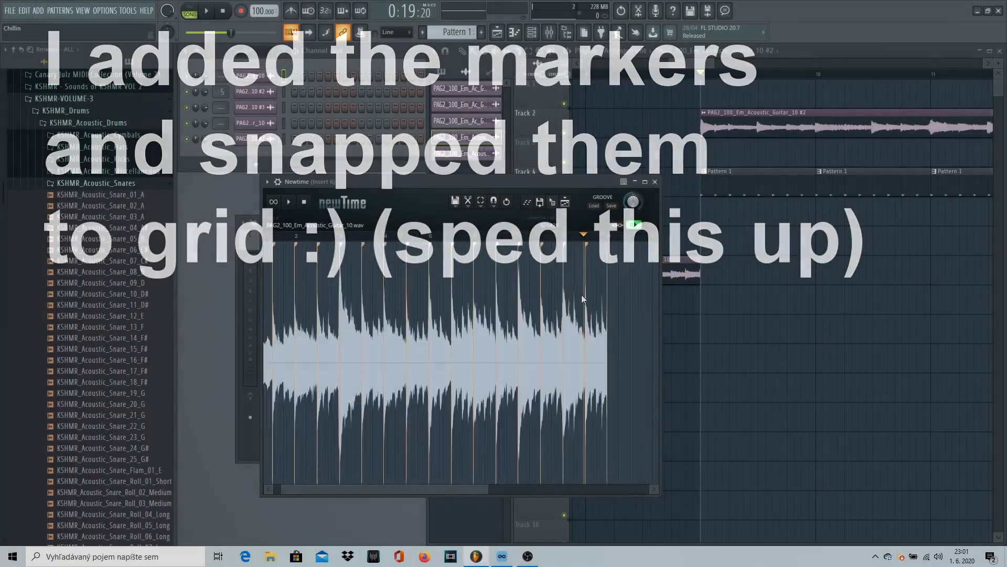
Step: Quantize the marked guitar loop in Newtime and place its processed audio on Track 5 at bar 9, with Track 2 muted
{"action": "left_click", "coordinate": [480, 203]}
{"action": "left_click", "coordinate": [504, 244]}
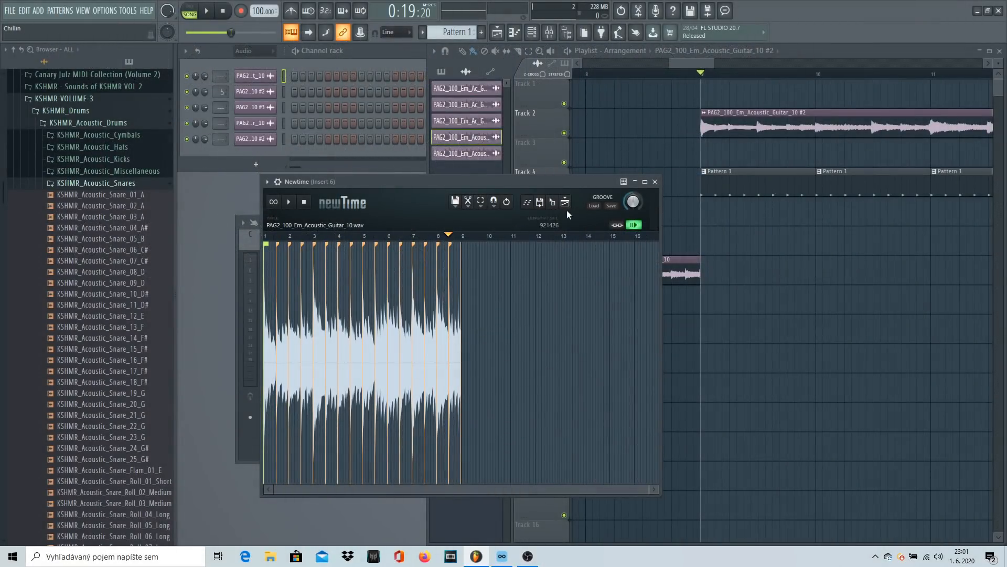
{"action": "left_click_drag", "start_coordinate": [554, 213], "coordinate": [766, 219]}
{"action": "left_click", "coordinate": [565, 133]}
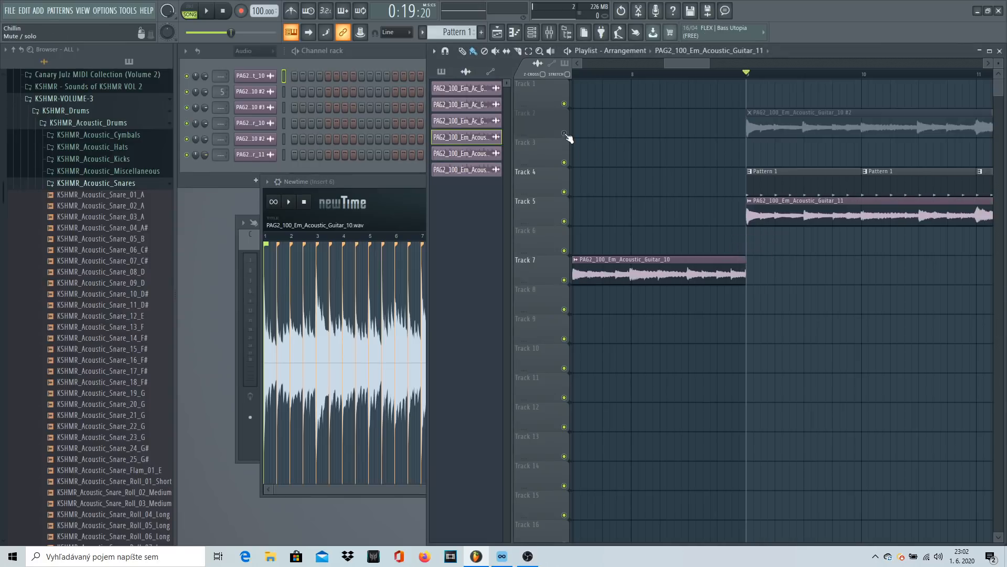
Step: Play the song from around bar 9 to hear the newly quantized guitar against the drum pattern
{"action": "left_click", "coordinate": [703, 74]}
{"action": "key", "text": "space"}
{"action": "scroll", "coordinate": [780, 85], "scroll_direction": "down", "scroll_amount": 3}
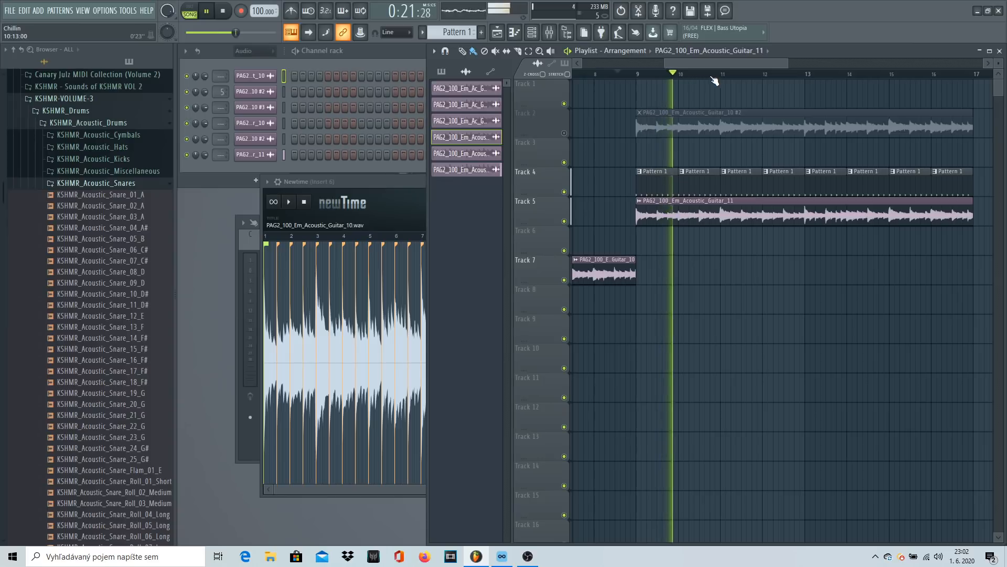
{"action": "scroll", "coordinate": [722, 79], "scroll_direction": "up", "scroll_amount": 3}
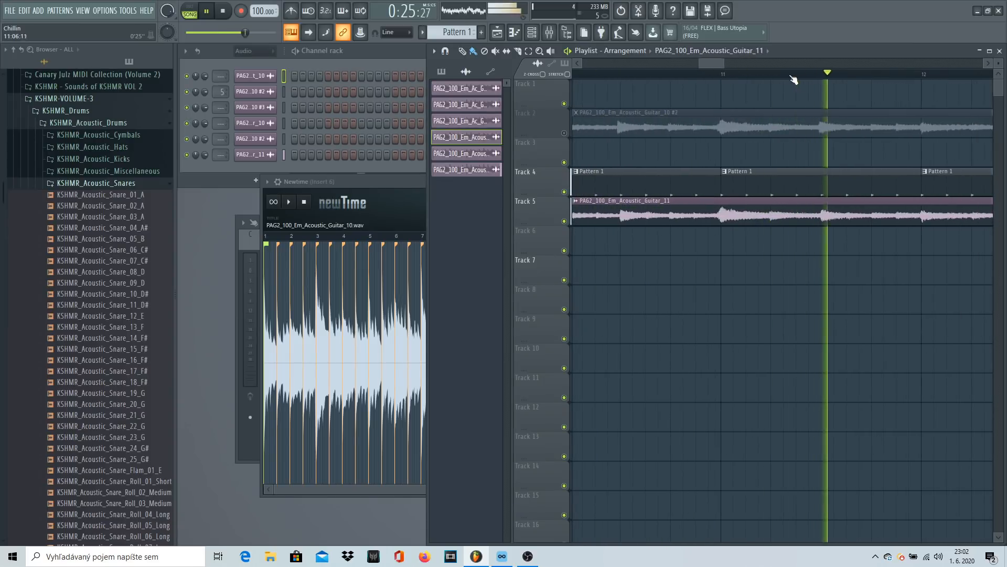
{"action": "left_click_drag", "start_coordinate": [723, 64], "coordinate": [742, 77]}
{"action": "scroll", "coordinate": [755, 76], "scroll_direction": "down", "scroll_amount": 3}
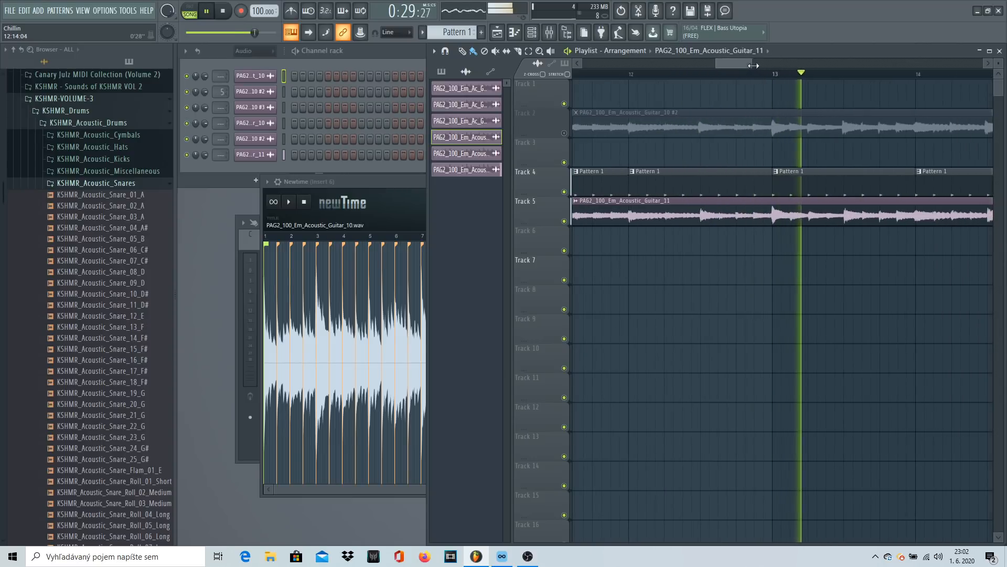
{"action": "left_click_drag", "start_coordinate": [749, 64], "coordinate": [790, 69]}
{"action": "key", "text": "space"}
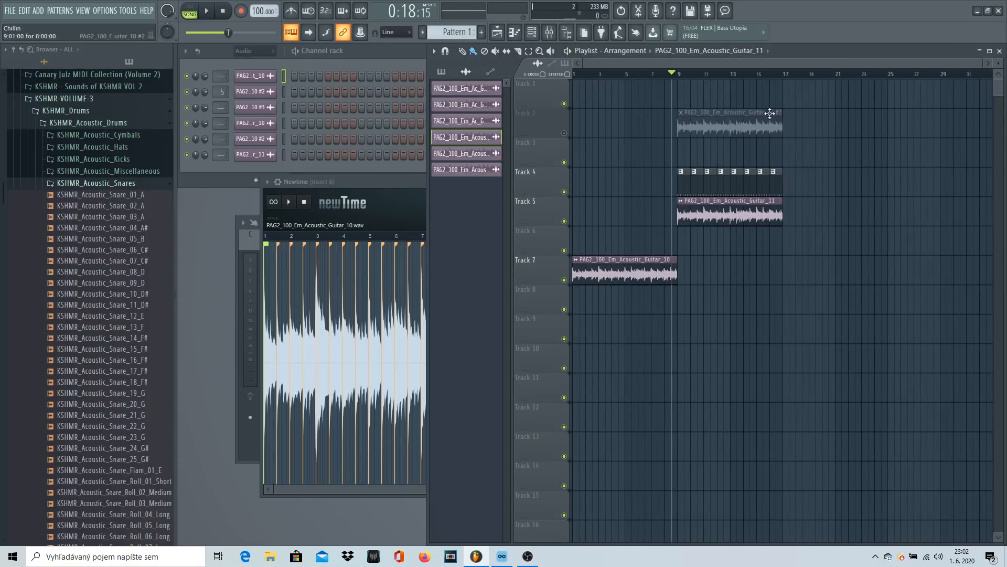
Step: Add another PAG2_100_Em_Acoustic_Guitar_11 clip on Track 5 at bar 1 and delete the older guitar clips on Tracks 2 and 7
{"action": "left_click", "coordinate": [580, 212]}
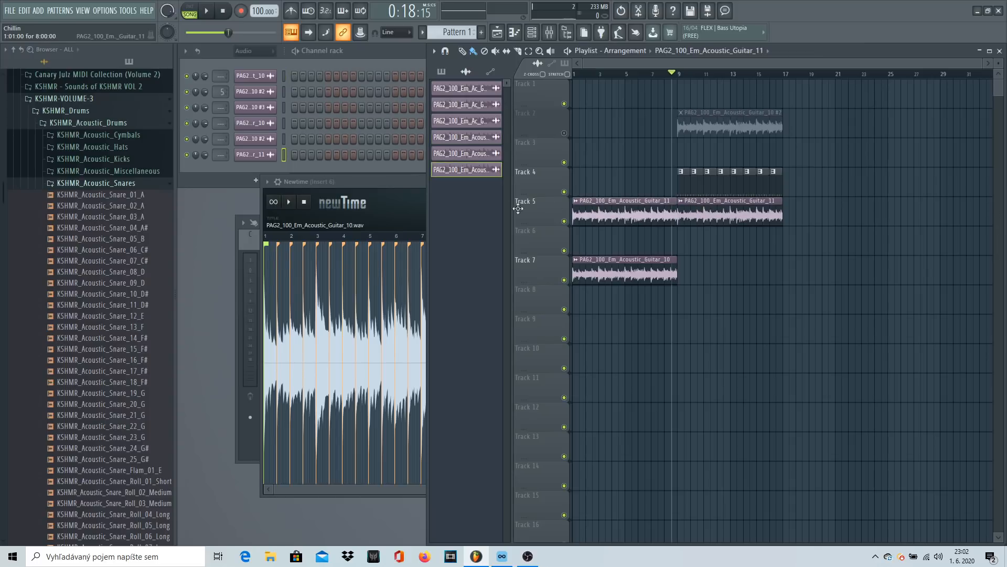
{"action": "right_click", "coordinate": [659, 278]}
{"action": "right_click", "coordinate": [762, 116]}
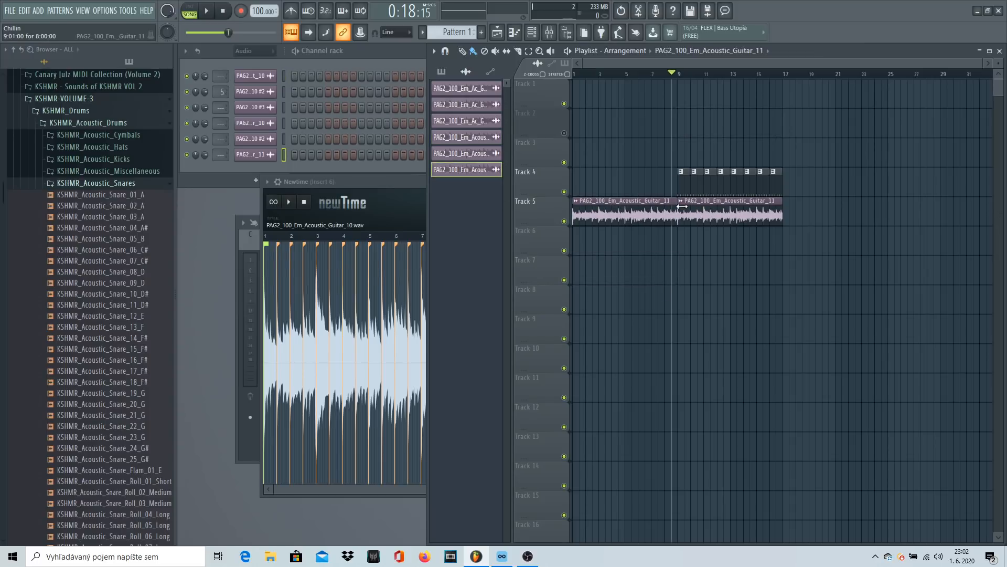
Step: Make the bar 9 guitar clip on Track 5 unique, route it to mixer track 5 and play the song
{"action": "left_click", "coordinate": [683, 207]}
{"action": "left_click", "coordinate": [707, 280]}
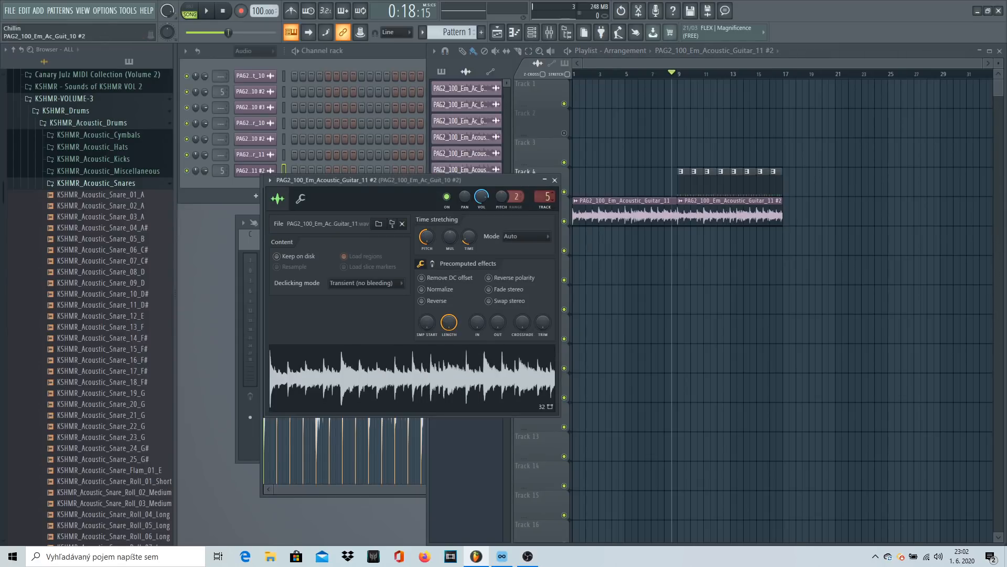
{"action": "key", "text": "space"}
{"action": "left_click", "coordinate": [555, 180]}
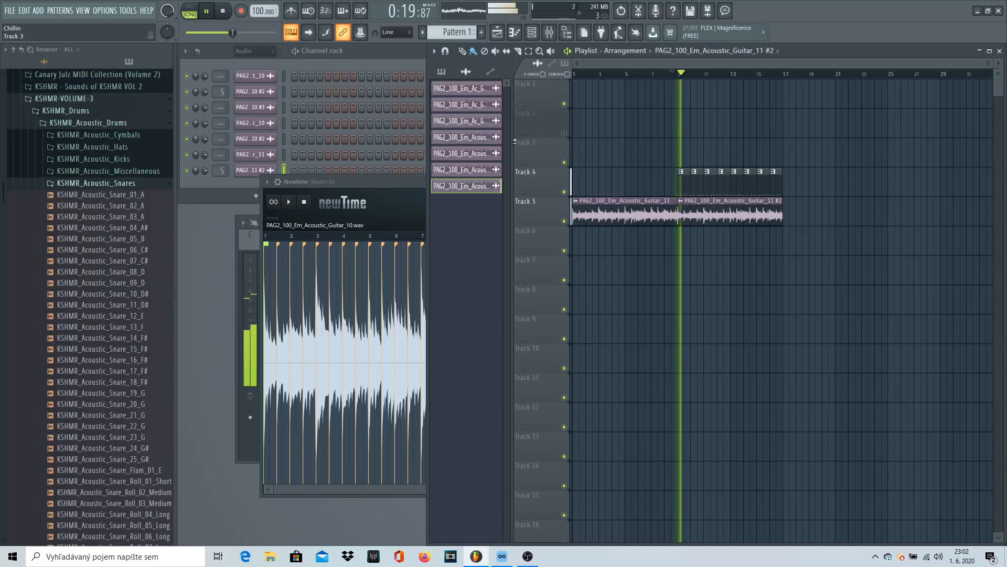
Step: Show all channels in the channel rack, with the Newtime and mixer windows closed and playback stopped
{"action": "left_click", "coordinate": [387, 181]}
{"action": "key", "text": "F9"}
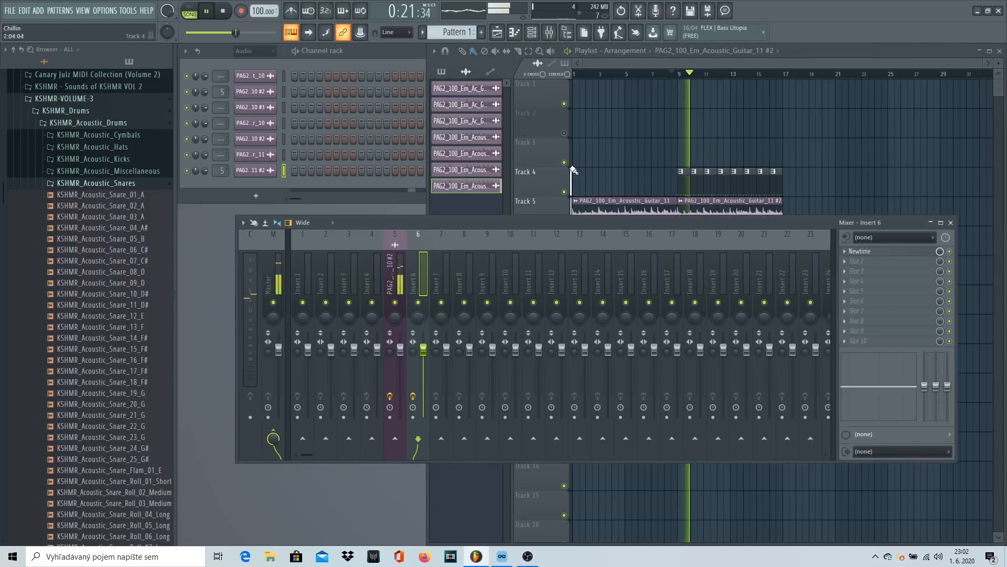
{"action": "left_click", "coordinate": [261, 54]}
{"action": "left_click", "coordinate": [257, 64]}
{"action": "left_click", "coordinate": [951, 224]}
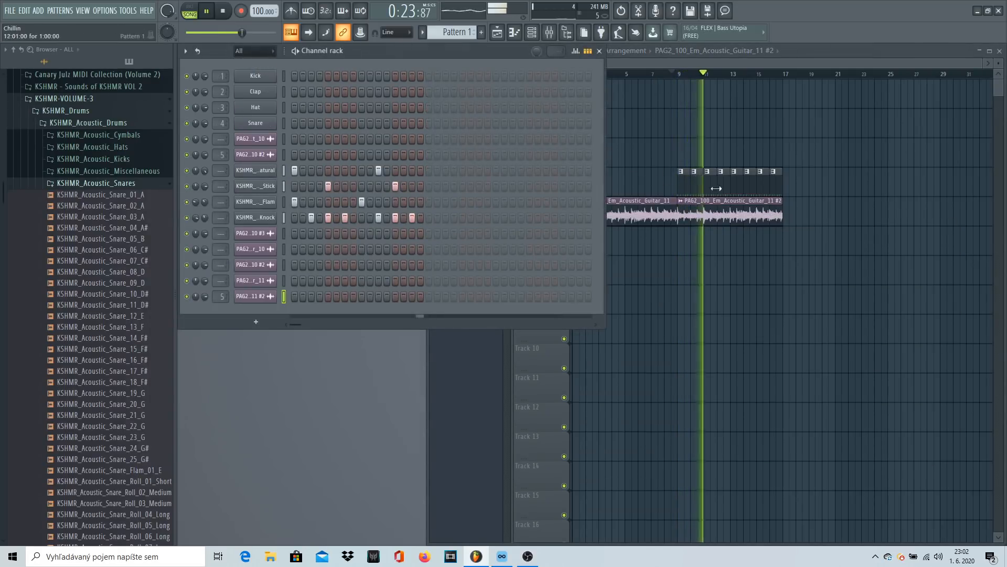
{"action": "key", "text": "F5"}
{"action": "key", "text": "space"}
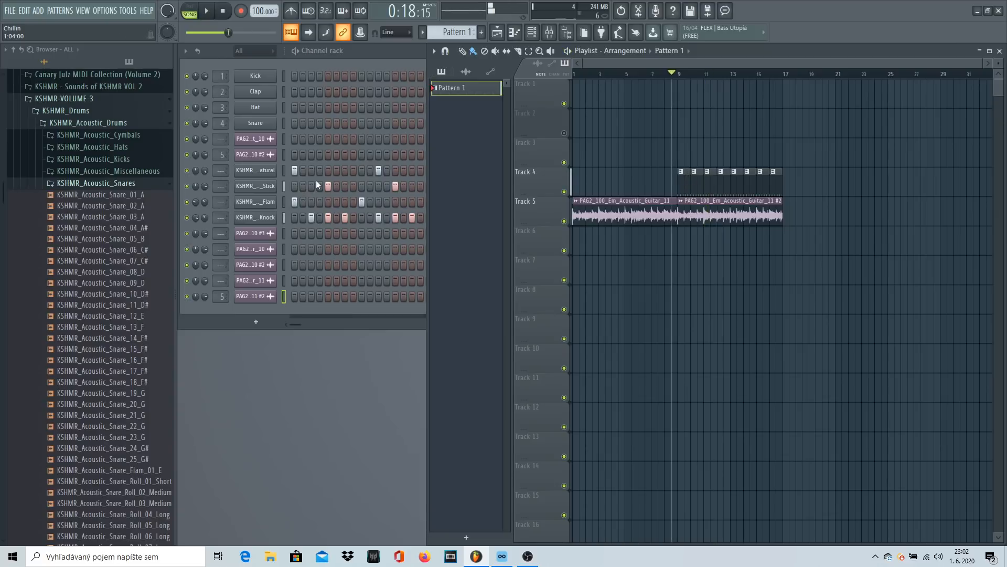
Step: Fill every fourth step of the KSHMR natural channel and remove the Stick channel's hits on steps 5 and 13 during playback
{"action": "right_click", "coordinate": [258, 173]}
{"action": "left_click", "coordinate": [396, 224]}
{"action": "key", "text": "space"}
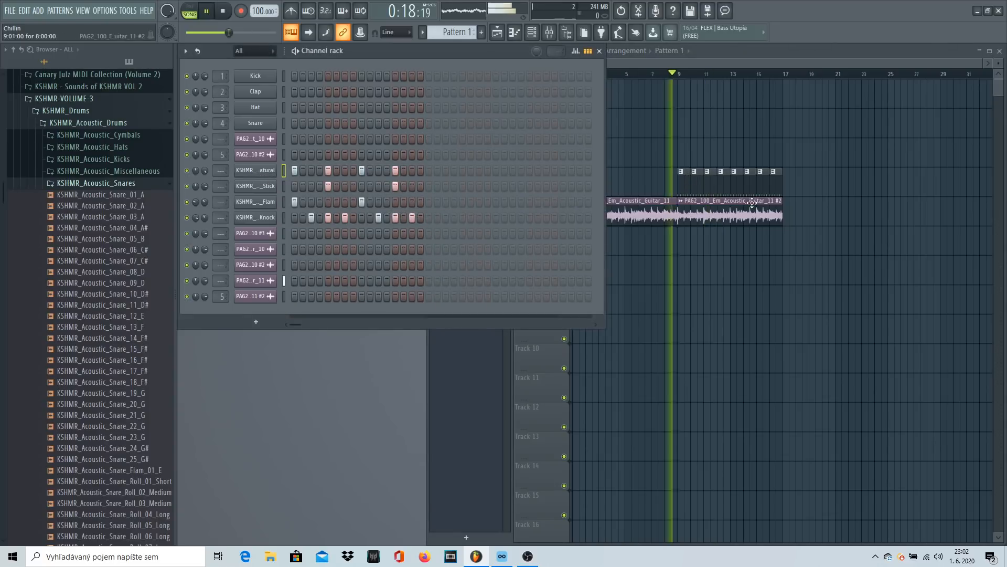
{"action": "left_click", "coordinate": [329, 188]}
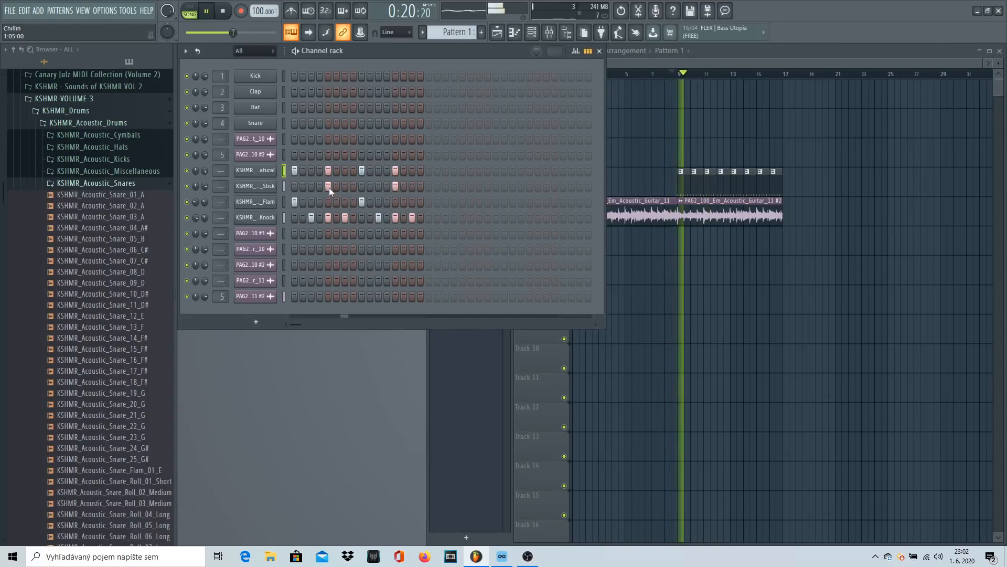
{"action": "left_click", "coordinate": [396, 187]}
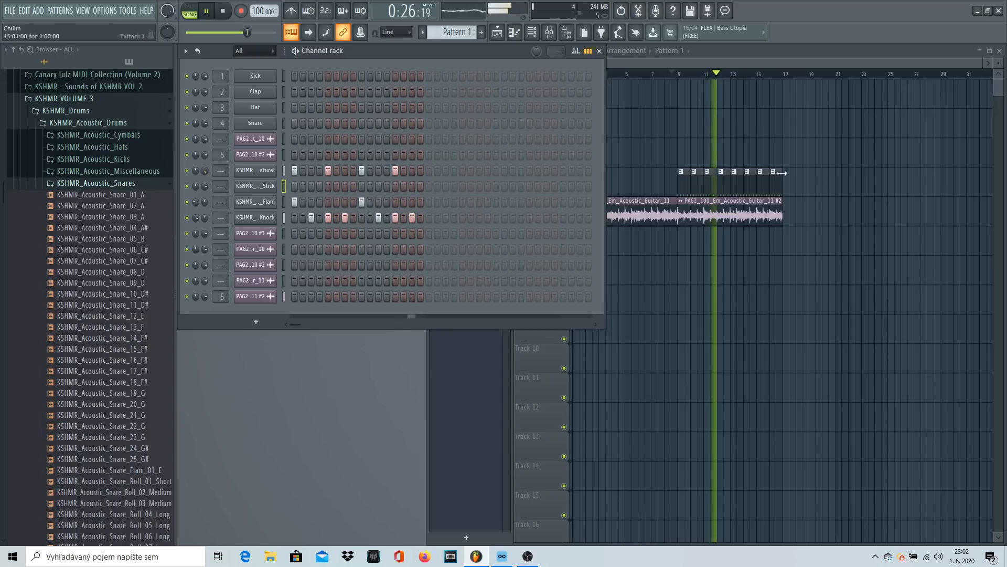
Step: Add a Nexus channel from the plugin database's installed VST generators and switch to the empty Pattern 2
{"action": "key", "text": "F5"}
{"action": "left_click", "coordinate": [125, 184]}
{"action": "left_click", "coordinate": [126, 171]}
{"action": "left_click", "coordinate": [126, 171]}
{"action": "left_click", "coordinate": [126, 123]}
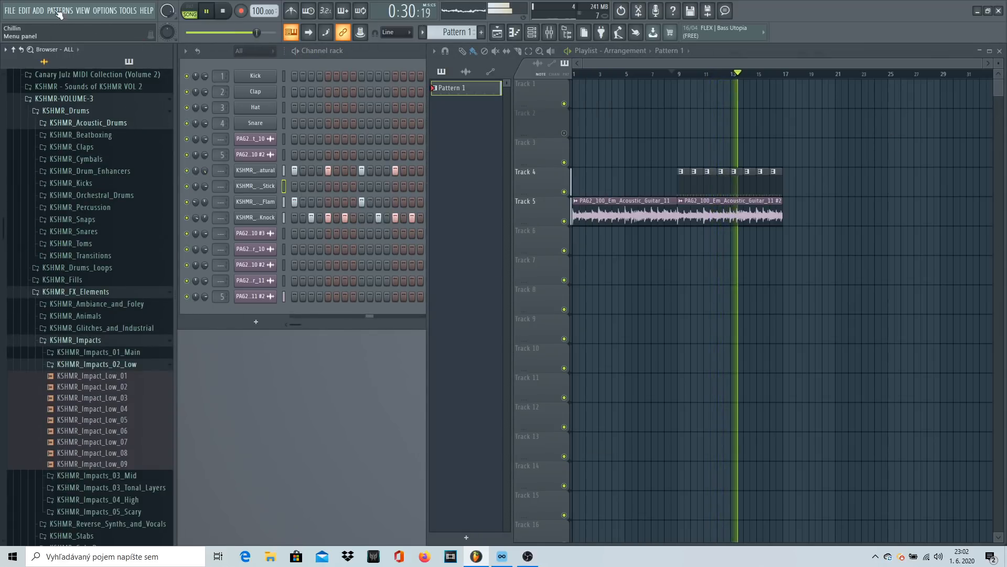
{"action": "left_click", "coordinate": [130, 62]}
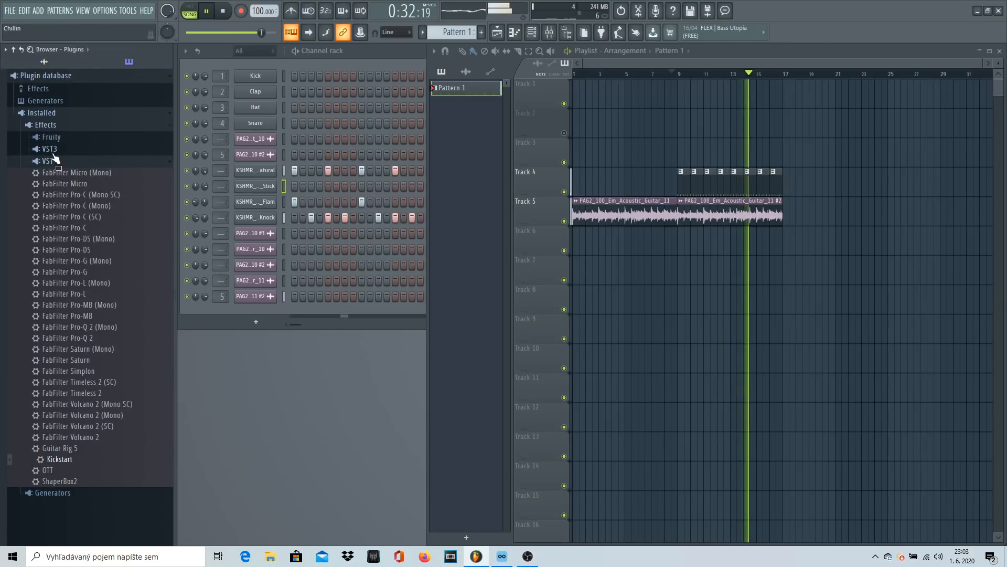
{"action": "left_click", "coordinate": [45, 124]}
{"action": "key", "text": "space"}
{"action": "left_click", "coordinate": [53, 136]}
{"action": "left_click", "coordinate": [48, 185]}
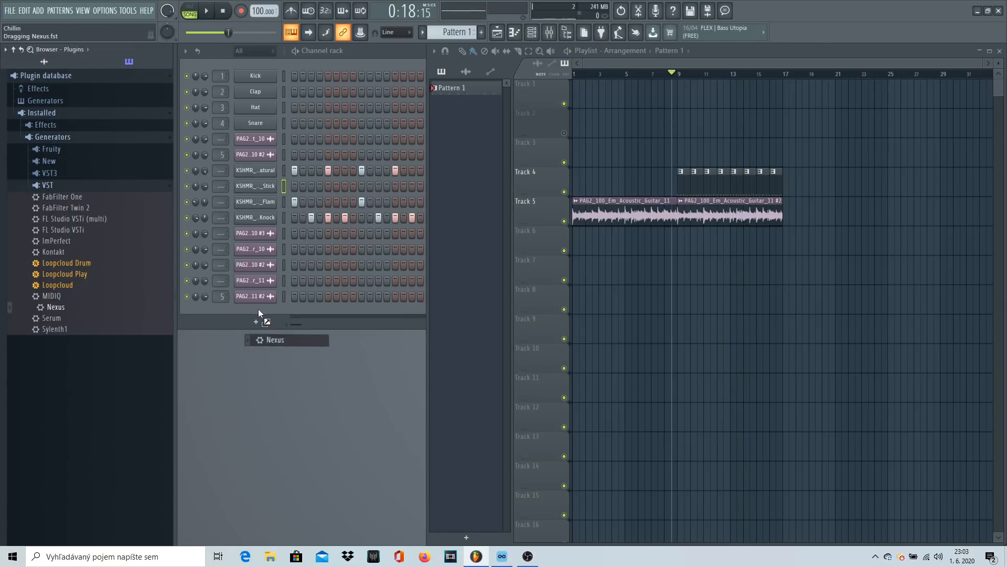
{"action": "left_click_drag", "start_coordinate": [259, 313], "coordinate": [260, 315]}
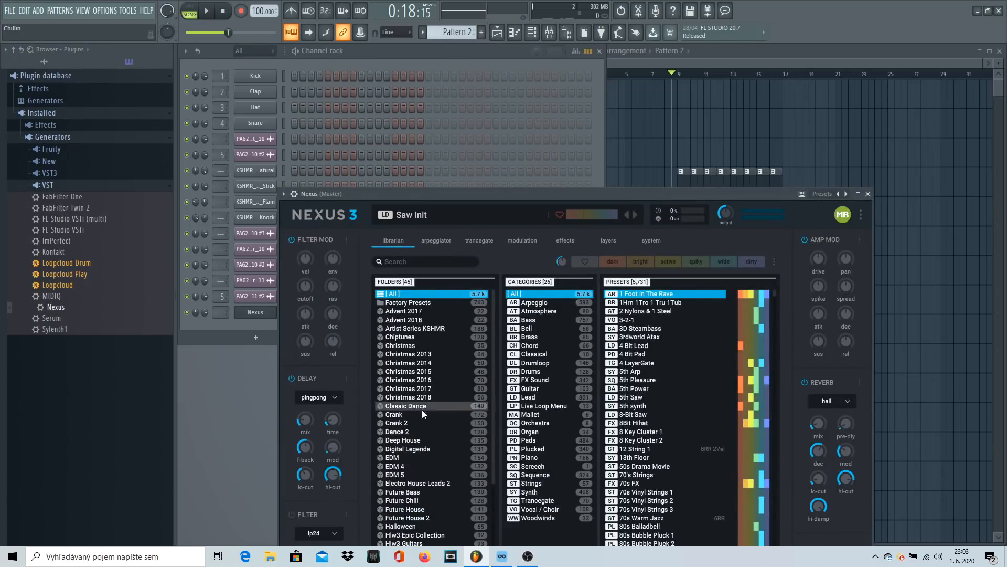
Step: Audition Chillpad 1 from the Pads category of Nexus's Factory Presets and choose Chillpad 2
{"action": "scroll", "coordinate": [436, 373], "scroll_direction": "down", "scroll_amount": 2}
{"action": "scroll", "coordinate": [432, 357], "scroll_direction": "up", "scroll_amount": 2}
{"action": "left_click", "coordinate": [423, 303]}
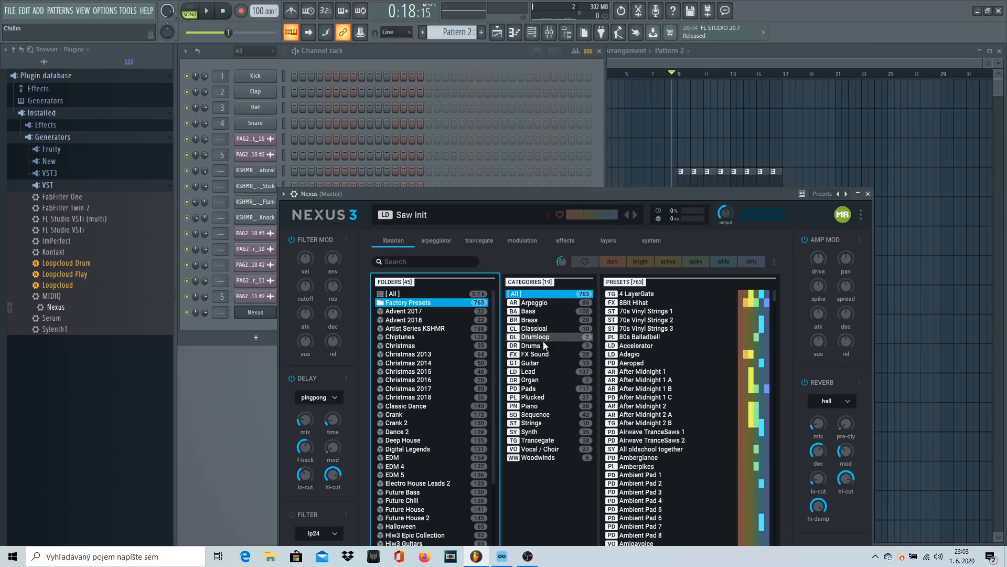
{"action": "left_click", "coordinate": [542, 388]}
{"action": "scroll", "coordinate": [645, 454], "scroll_direction": "down", "scroll_amount": 1}
{"action": "left_click", "coordinate": [645, 455]}
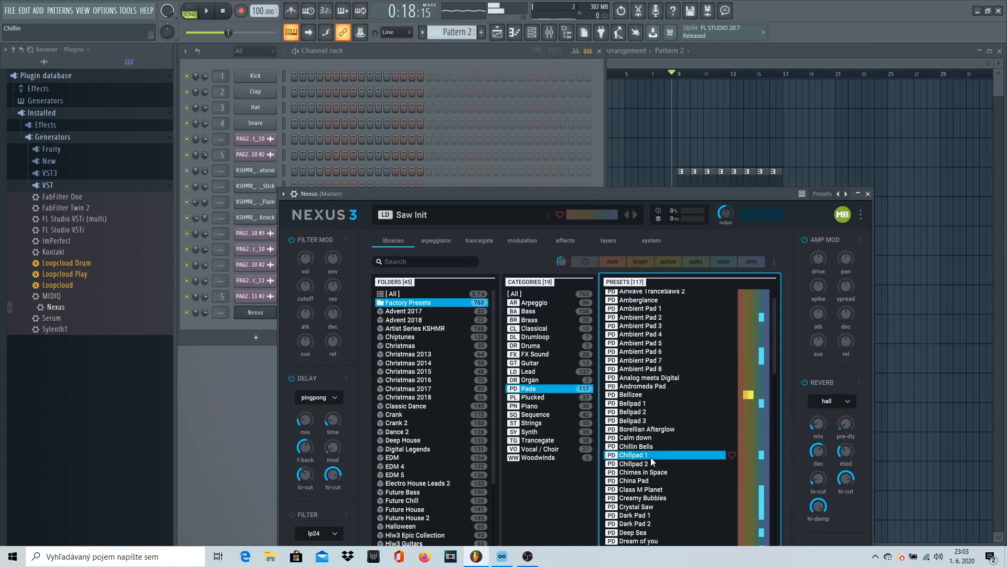
{"action": "left_click", "coordinate": [651, 464]}
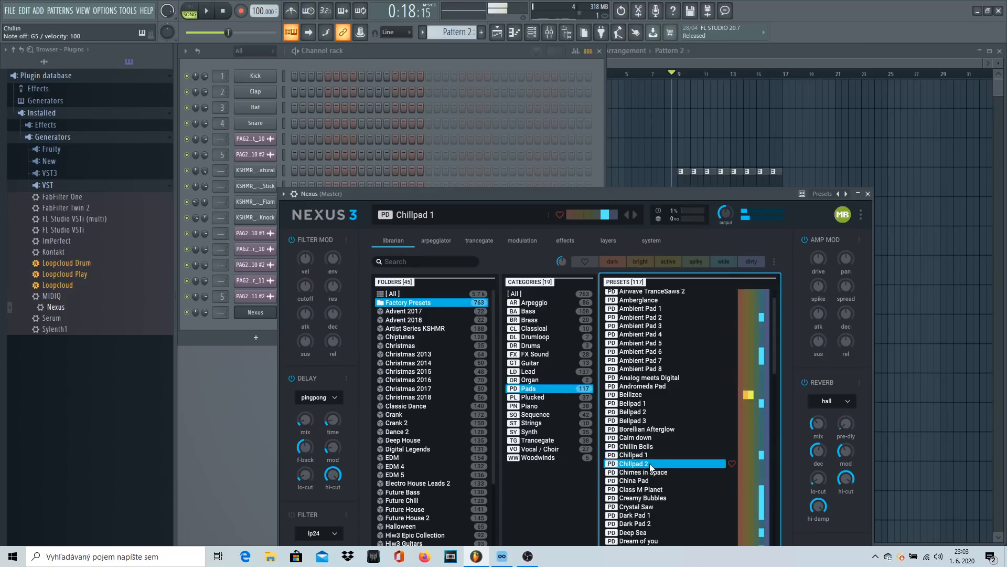
Step: Look through Nexus's Pads presets and preset folders for a suitable sound while auditioning Chillpad 1
{"action": "scroll", "coordinate": [651, 446], "scroll_direction": "down", "scroll_amount": 2}
{"action": "key", "text": "Up"}
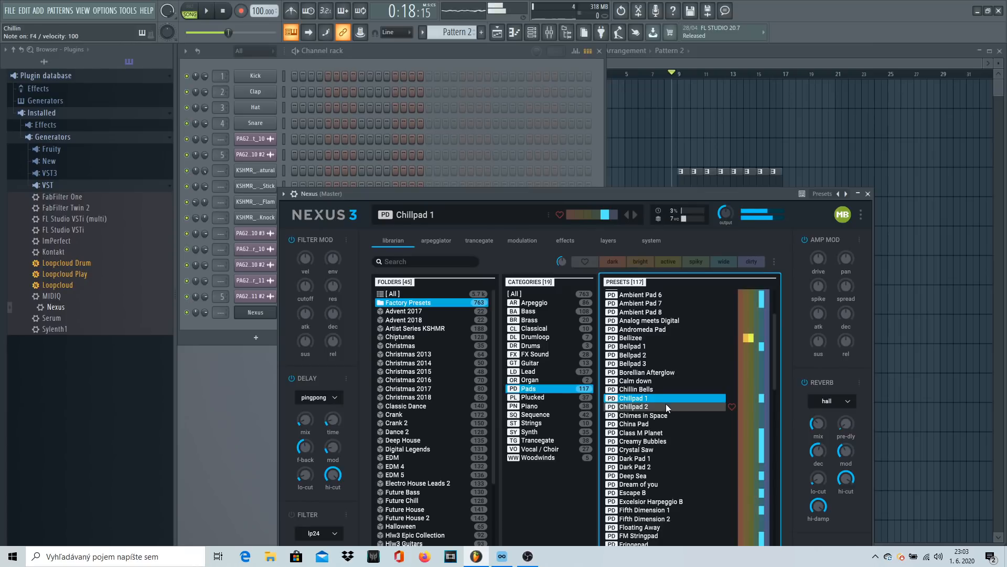
{"action": "scroll", "coordinate": [671, 407], "scroll_direction": "down", "scroll_amount": 2}
{"action": "scroll", "coordinate": [672, 413], "scroll_direction": "down", "scroll_amount": 1}
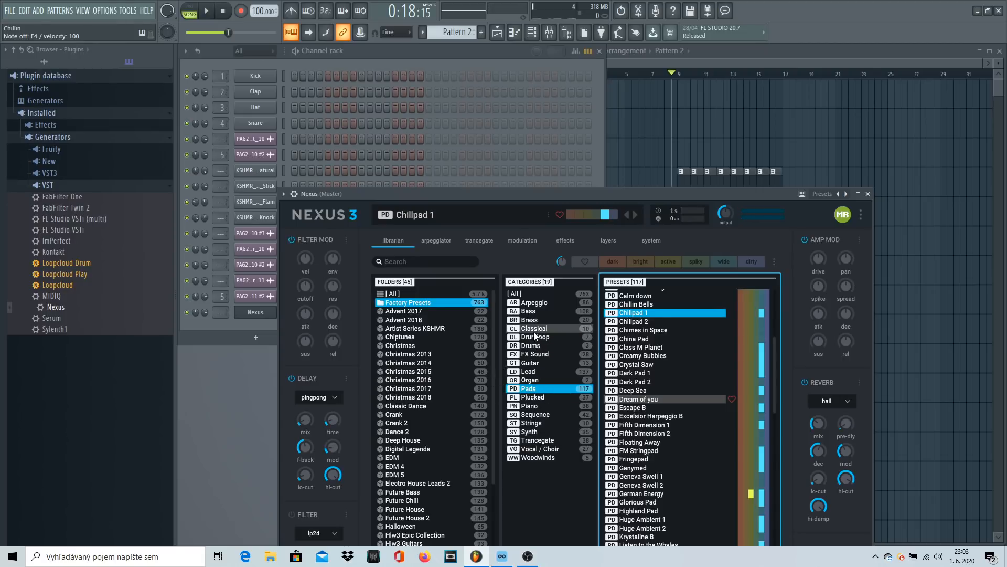
{"action": "scroll", "coordinate": [415, 322], "scroll_direction": "down", "scroll_amount": 5}
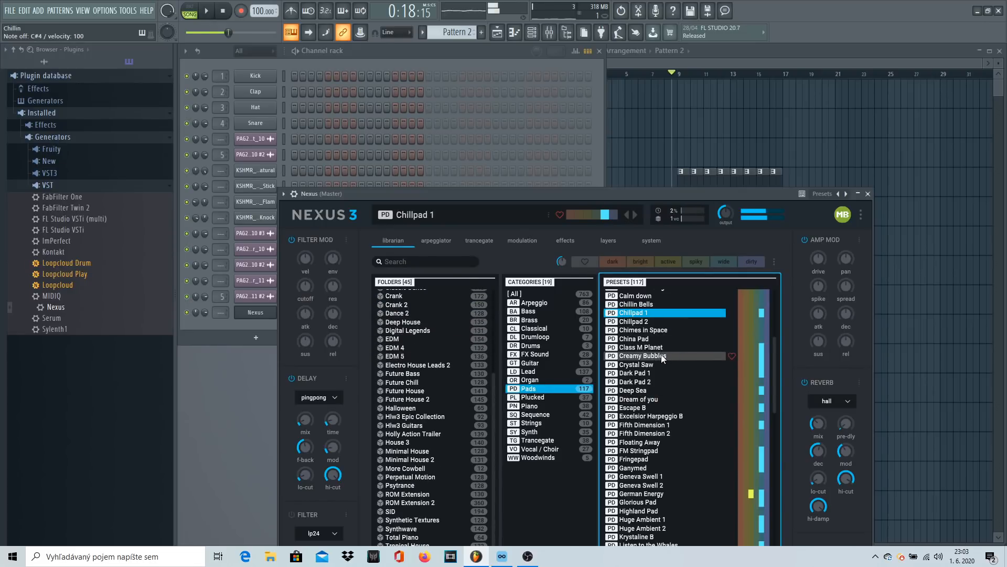
{"action": "scroll", "coordinate": [660, 351], "scroll_direction": "down", "scroll_amount": 2}
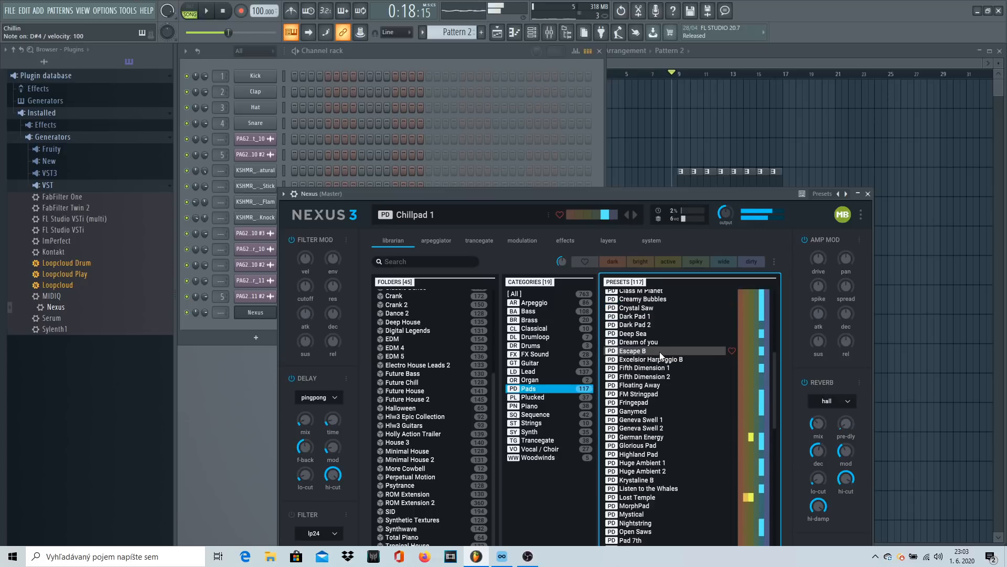
{"action": "scroll", "coordinate": [659, 351], "scroll_direction": "down", "scroll_amount": 5}
{"action": "scroll", "coordinate": [659, 353], "scroll_direction": "down", "scroll_amount": 10}
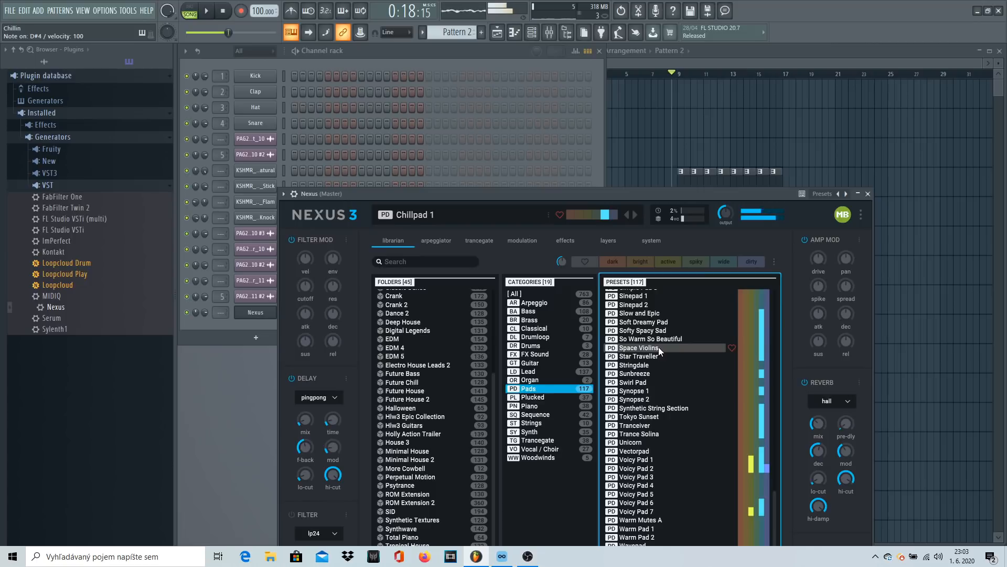
{"action": "scroll", "coordinate": [664, 362], "scroll_direction": "up", "scroll_amount": 6}
{"action": "scroll", "coordinate": [661, 363], "scroll_direction": "up", "scroll_amount": 15}
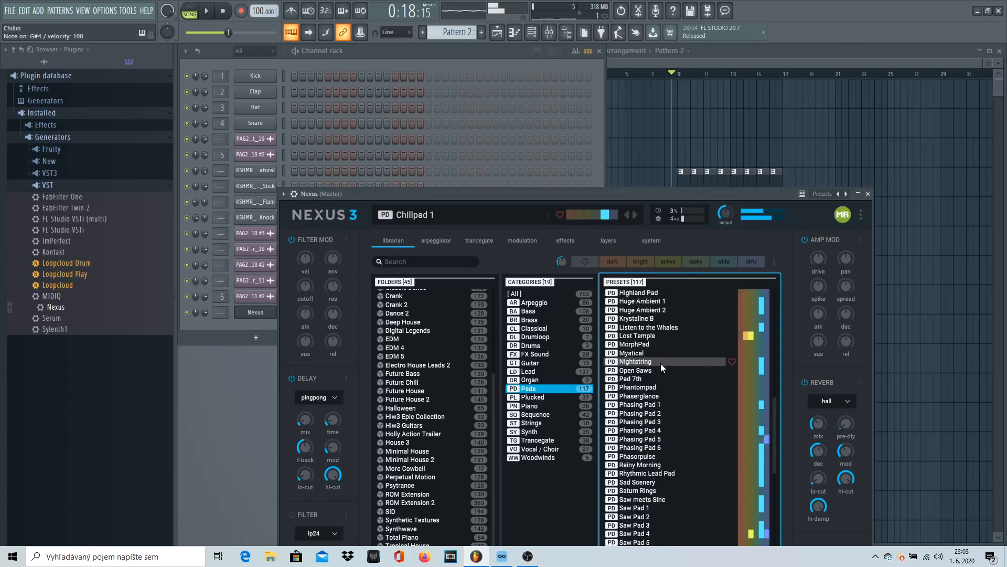
{"action": "scroll", "coordinate": [660, 363], "scroll_direction": "up", "scroll_amount": 4}
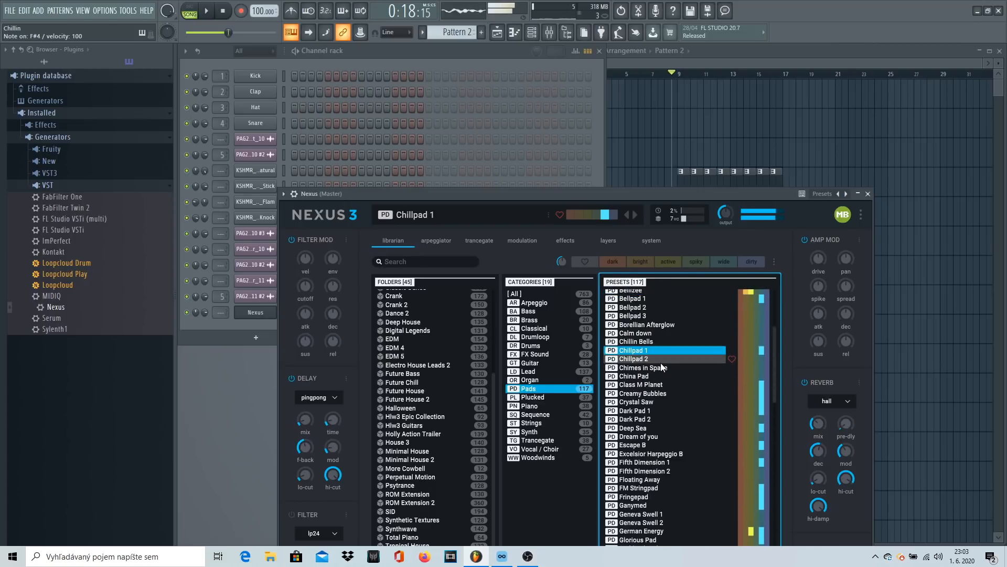
{"action": "scroll", "coordinate": [657, 370], "scroll_direction": "up", "scroll_amount": 5}
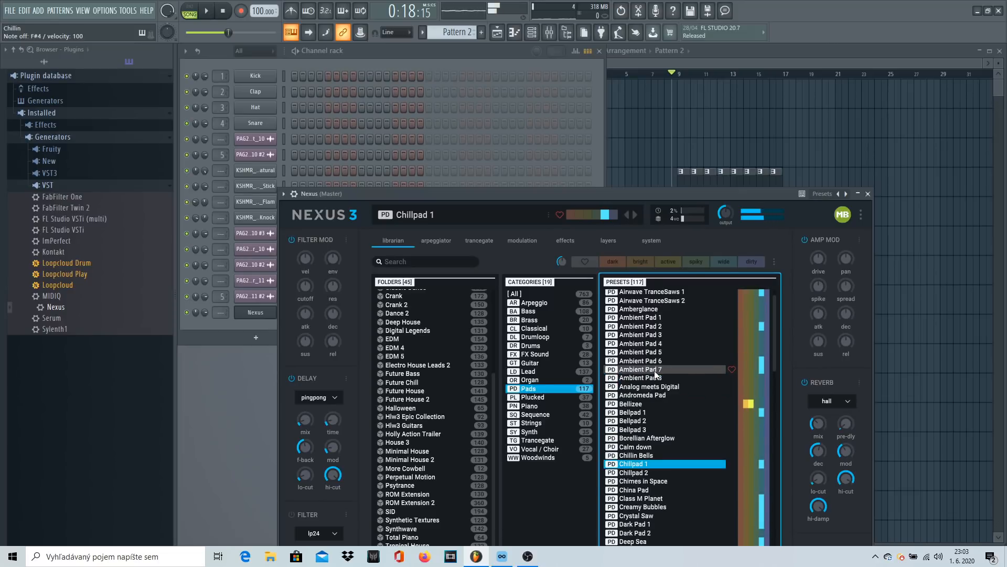
Step: Compare Chillpad 2 with Chillpad 1, load Chillpad 1 and close the Nexus window
{"action": "left_click", "coordinate": [654, 493]}
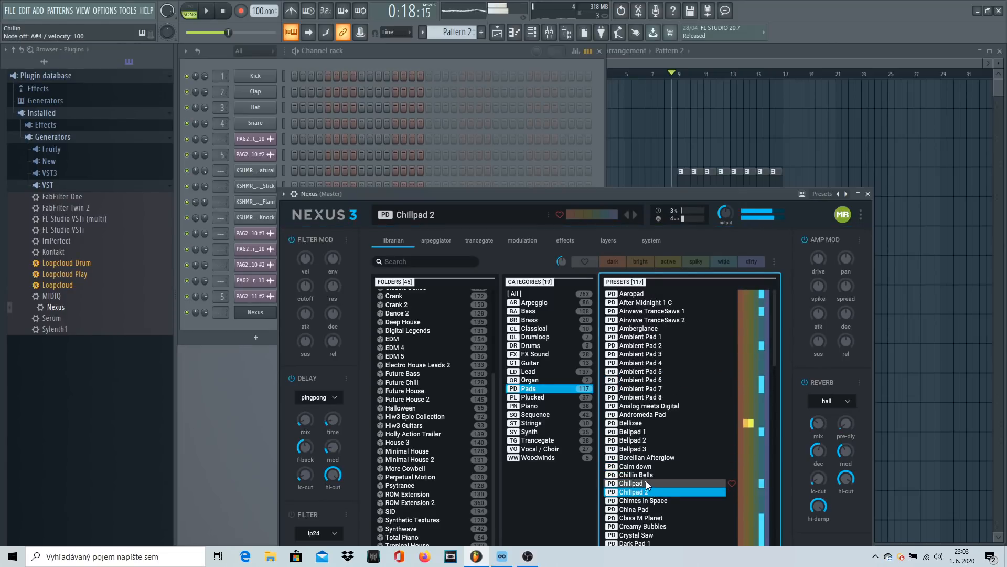
{"action": "left_click", "coordinate": [649, 484]}
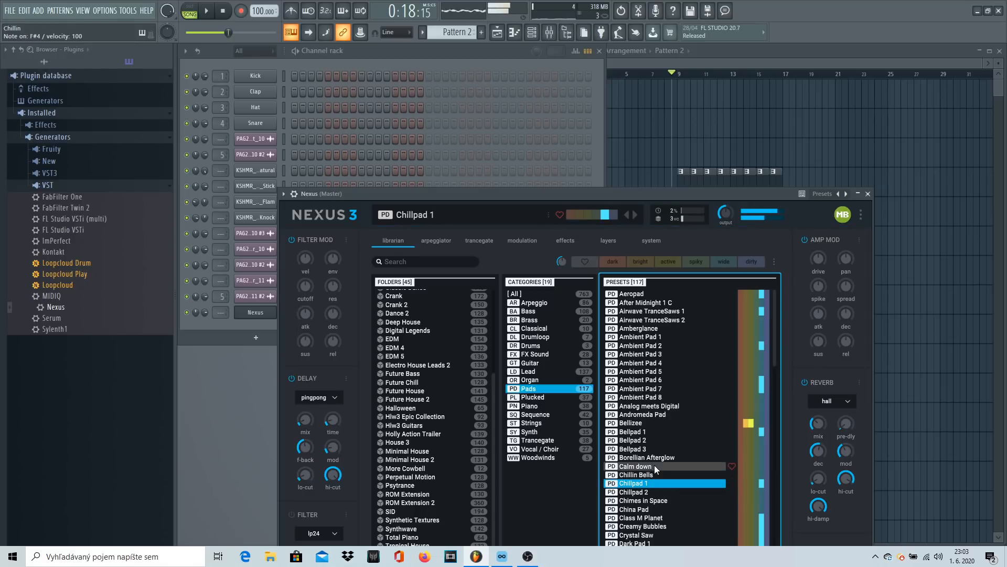
{"action": "left_click", "coordinate": [869, 193]}
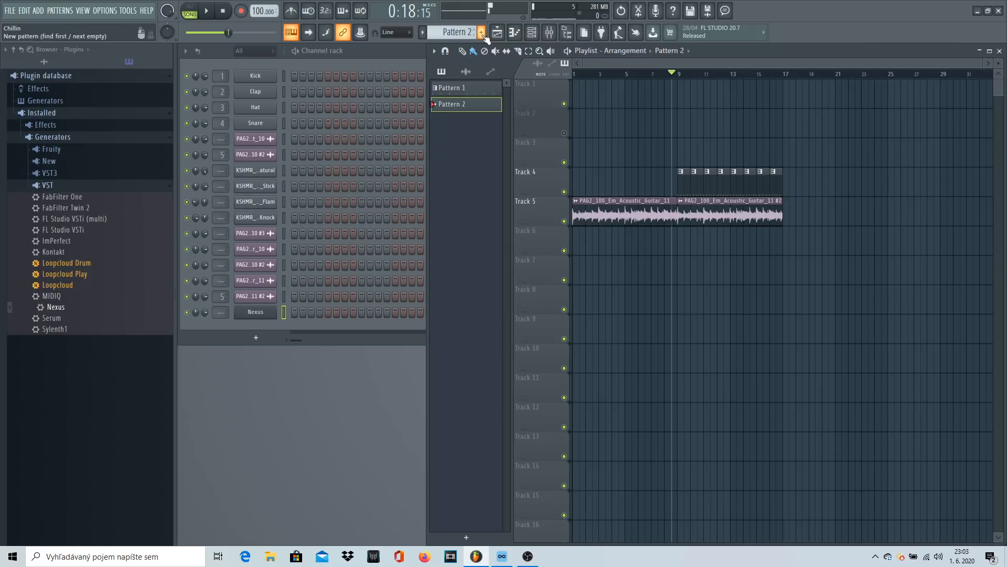
Step: Open the Nexus channel's piano roll for Pattern 2 with playback stopped
{"action": "right_click", "coordinate": [288, 316]}
{"action": "left_click", "coordinate": [294, 314]}
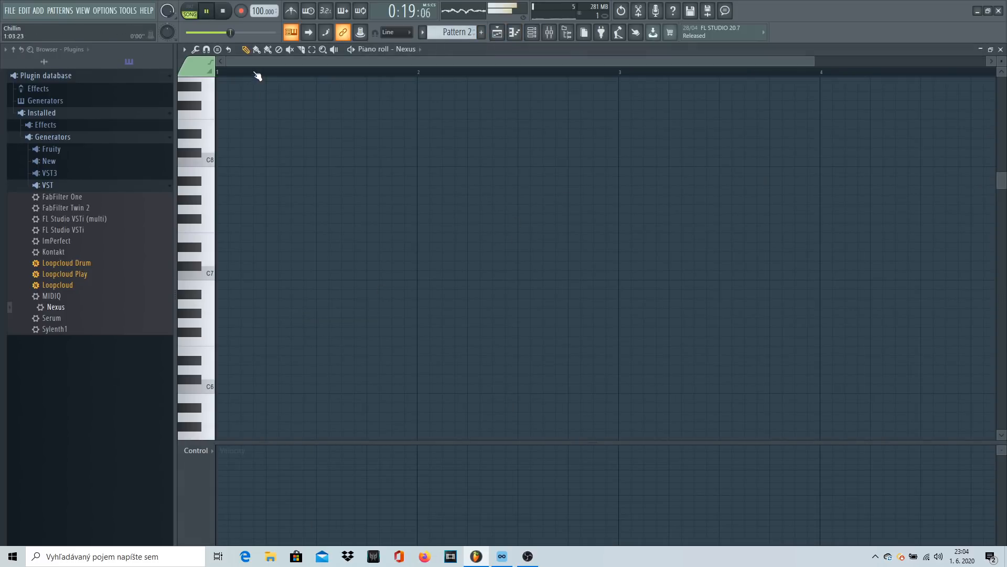
{"action": "scroll", "coordinate": [258, 76], "scroll_direction": "down", "scroll_amount": 2}
{"action": "key", "text": "space"}
{"action": "left_click", "coordinate": [207, 152]}
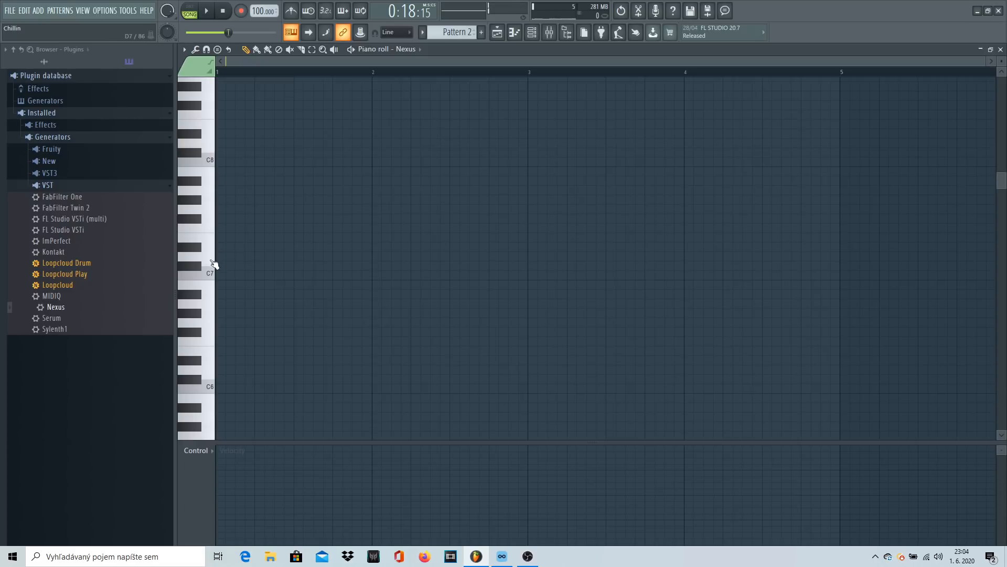
Step: Draw a one-bar chord of E4, G4 and B4 in bar 1 of the Nexus piano roll
{"action": "scroll", "coordinate": [209, 295], "scroll_direction": "down", "scroll_amount": 3}
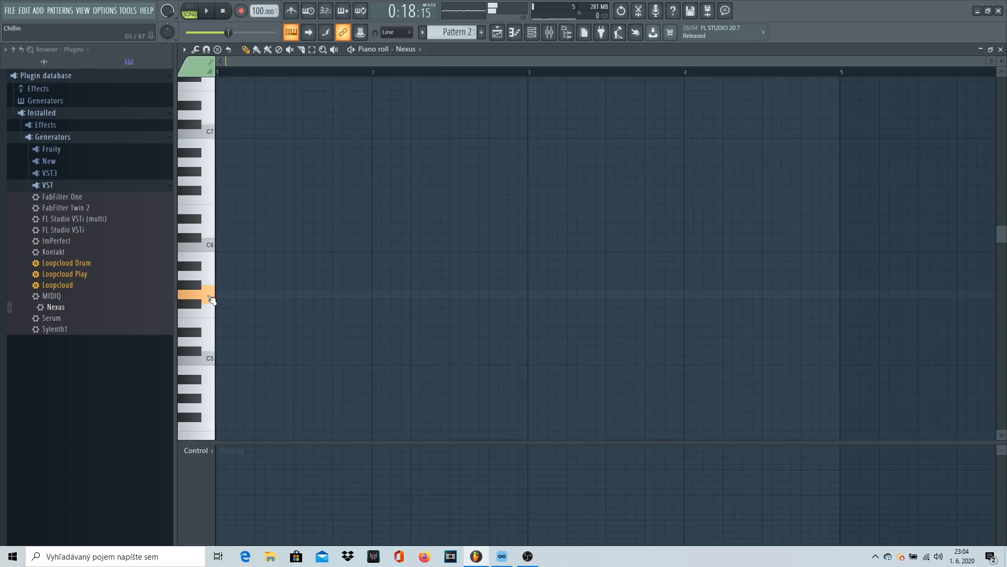
{"action": "key", "text": "space"}
{"action": "left_click", "coordinate": [212, 326]}
{"action": "scroll", "coordinate": [217, 390], "scroll_direction": "down", "scroll_amount": 1}
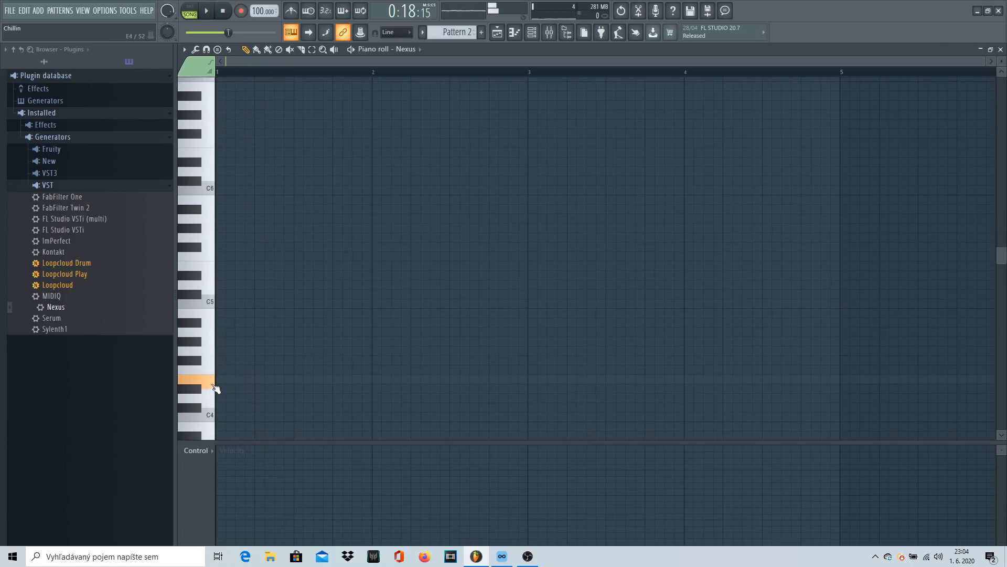
{"action": "left_click", "coordinate": [218, 352]}
{"action": "left_click_drag", "start_coordinate": [227, 322], "coordinate": [202, 308]}
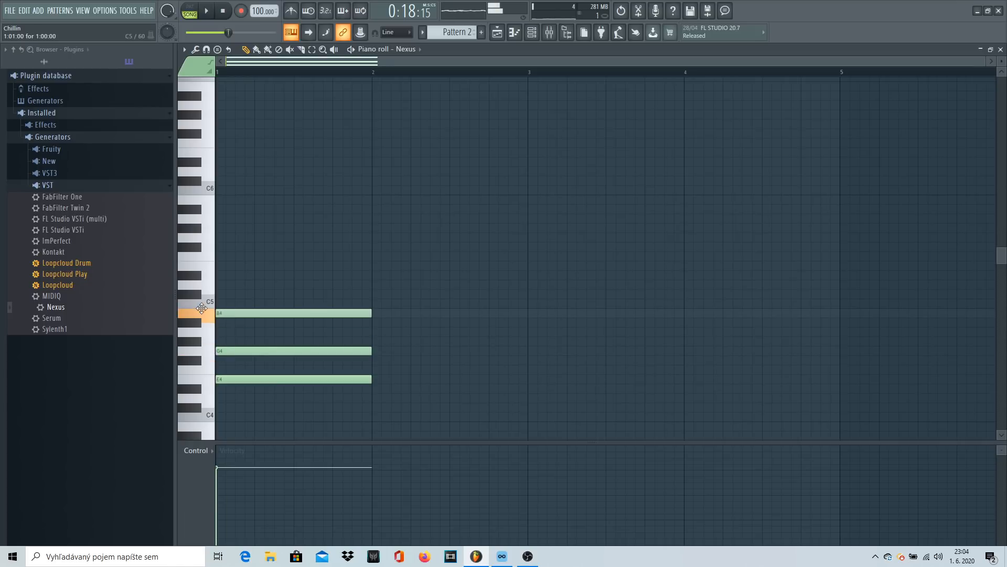
Step: Raise the first chord's G4 note by one octave to G5 and play the chord back
{"action": "left_click", "coordinate": [254, 350]}
{"action": "key", "text": "ctrl+Up"}
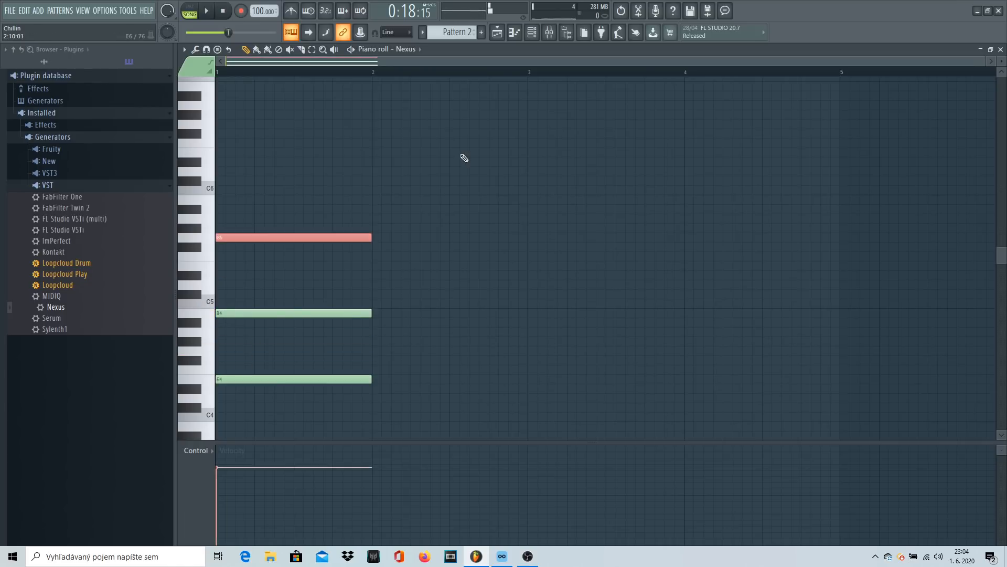
{"action": "key", "text": "ctrl+d"}
{"action": "key", "text": "space"}
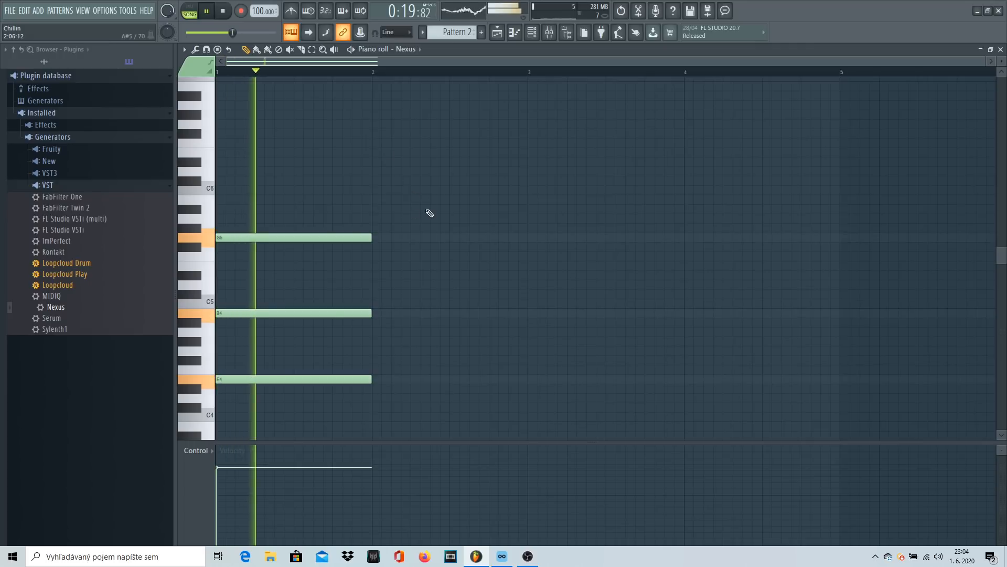
{"action": "key", "text": "space"}
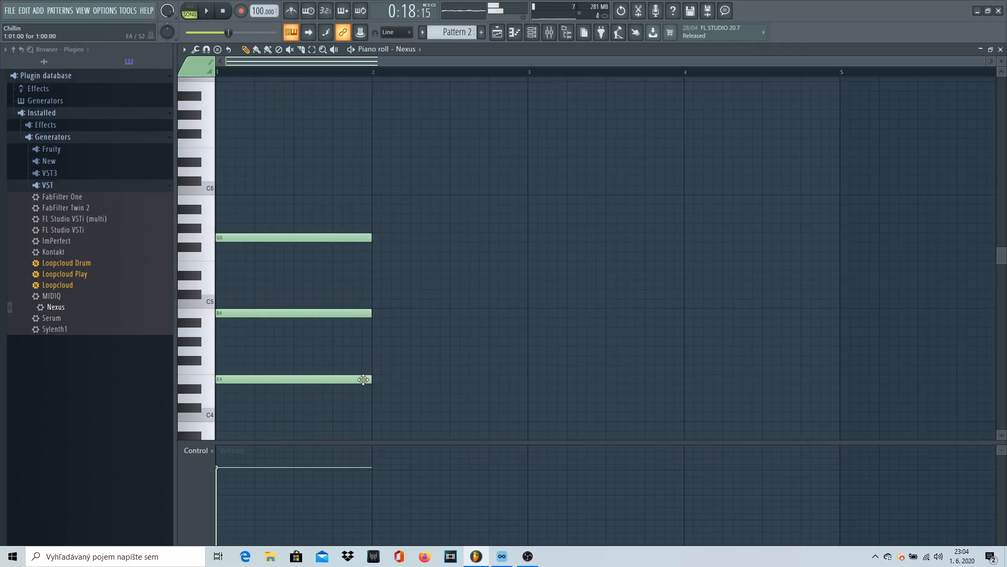
Step: Draw a one-bar chord of C4, C5, E5 and G5 in bar 2
{"action": "left_click_drag", "start_coordinate": [375, 407], "coordinate": [372, 415]}
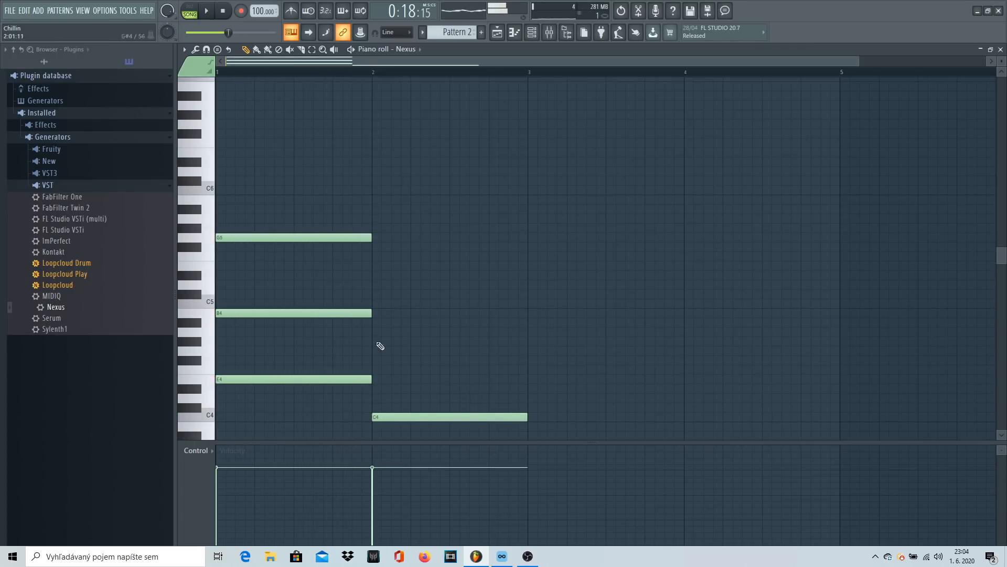
{"action": "left_click", "coordinate": [375, 303]}
{"action": "left_click_drag", "start_coordinate": [375, 277], "coordinate": [376, 263]}
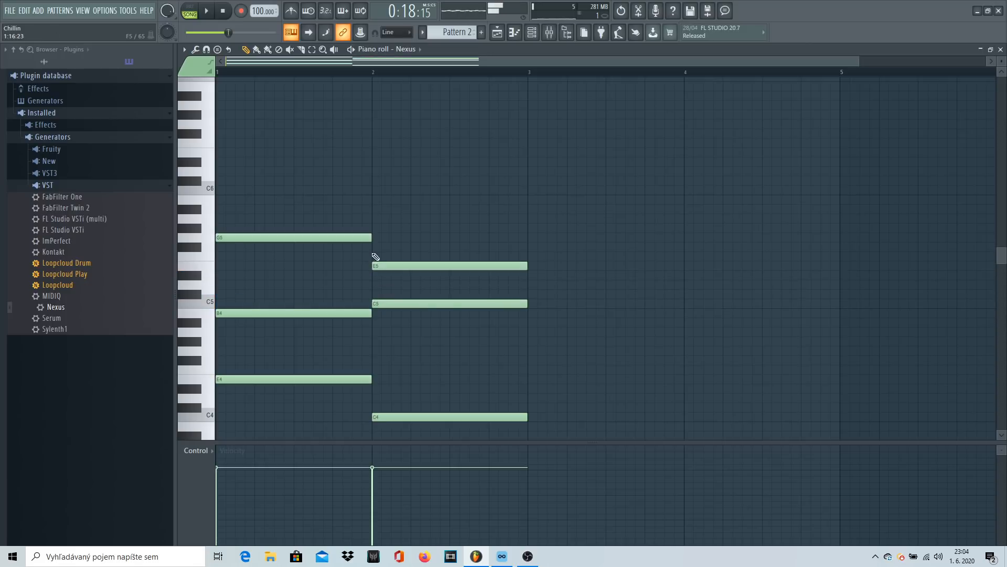
{"action": "left_click", "coordinate": [375, 236]}
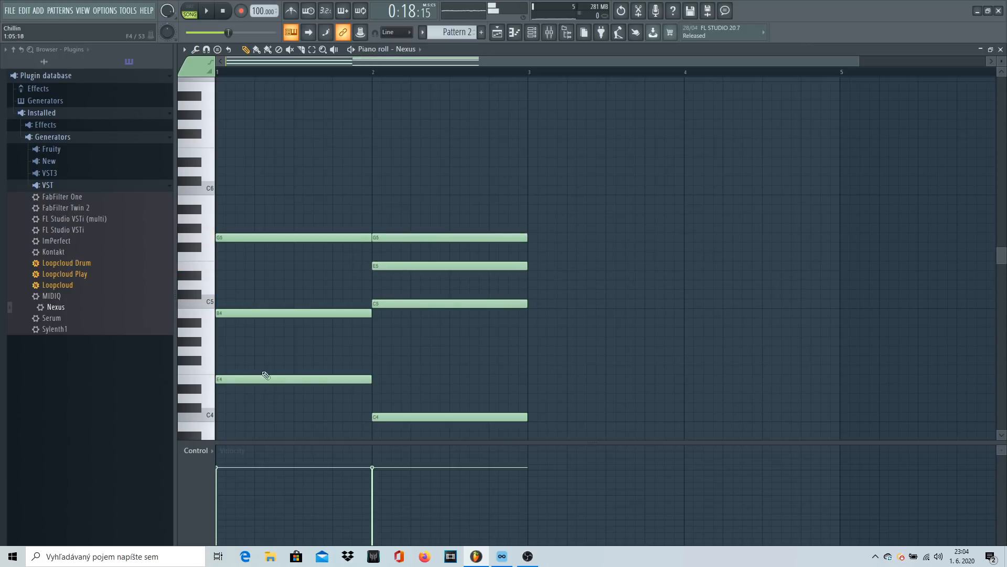
Step: Move the second chord's E5 note up one octave to E6 and listen to both chords
{"action": "left_click_drag", "start_coordinate": [454, 262], "coordinate": [434, 189]}
{"action": "left_click_drag", "start_coordinate": [523, 175], "coordinate": [525, 175]}
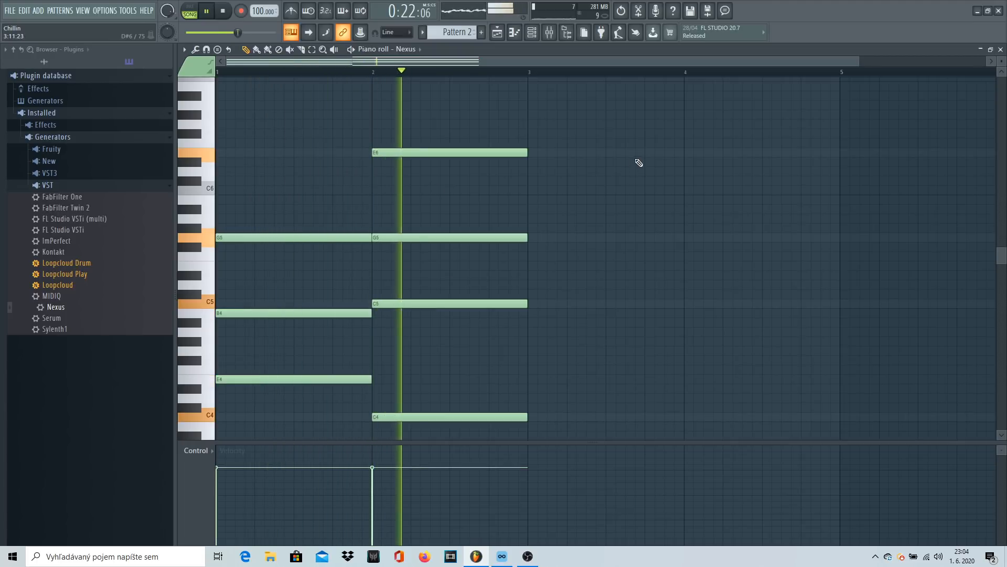
{"action": "key", "text": "space"}
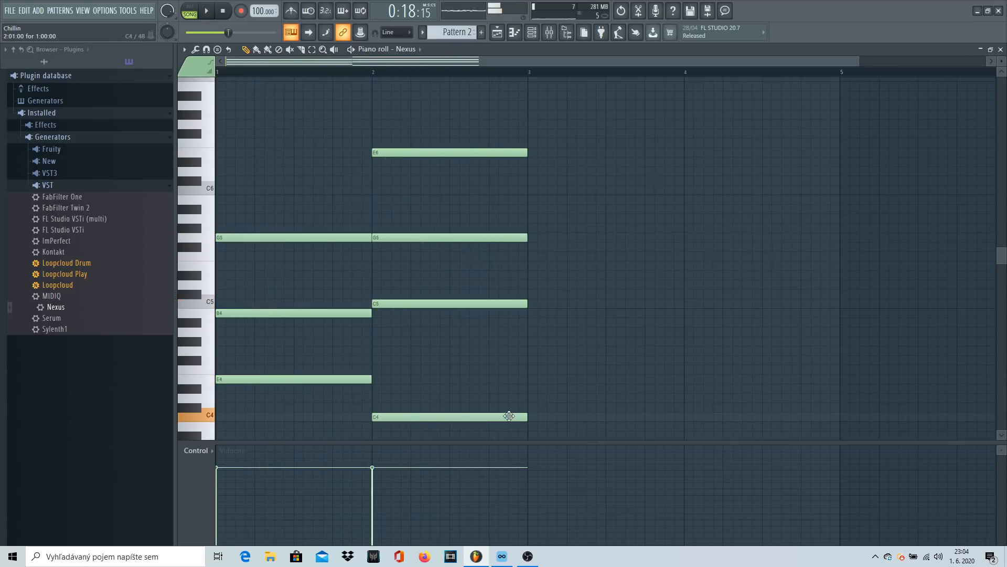
Step: Draw a one-bar chord of A3, A4, C5 and E5 in bar 3
{"action": "scroll", "coordinate": [517, 416], "scroll_direction": "down", "scroll_amount": 1}
{"action": "left_click", "coordinate": [528, 408]}
{"action": "left_click_drag", "start_coordinate": [528, 409], "coordinate": [528, 416]}
{"action": "left_click_drag", "start_coordinate": [529, 313], "coordinate": [530, 300]}
{"action": "left_click", "coordinate": [530, 275]}
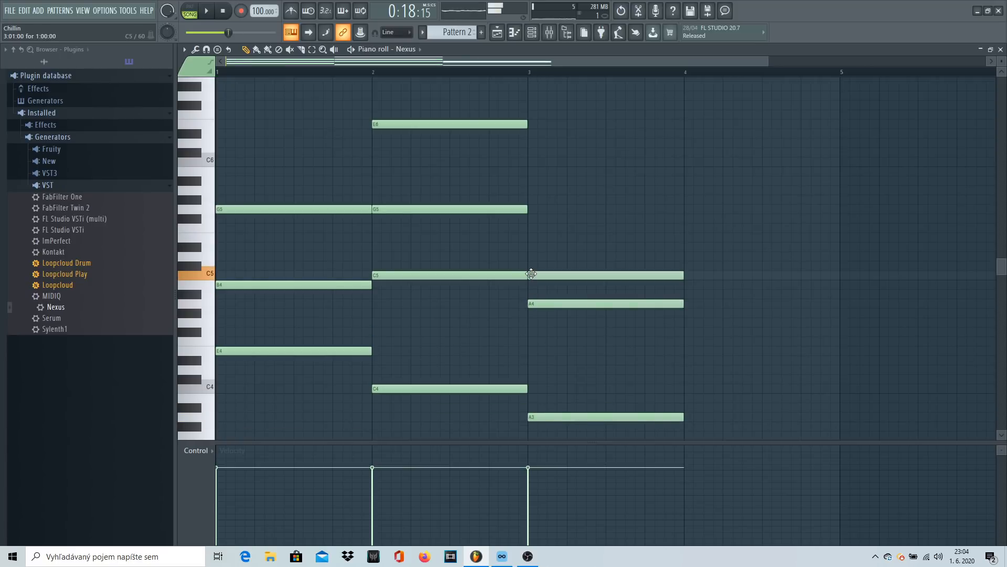
{"action": "left_click", "coordinate": [528, 246]}
Step: Raise the third chord's C5 note by one octave to C6 and play back the three-chord progression
{"action": "left_click_drag", "start_coordinate": [526, 237], "coordinate": [556, 278]}
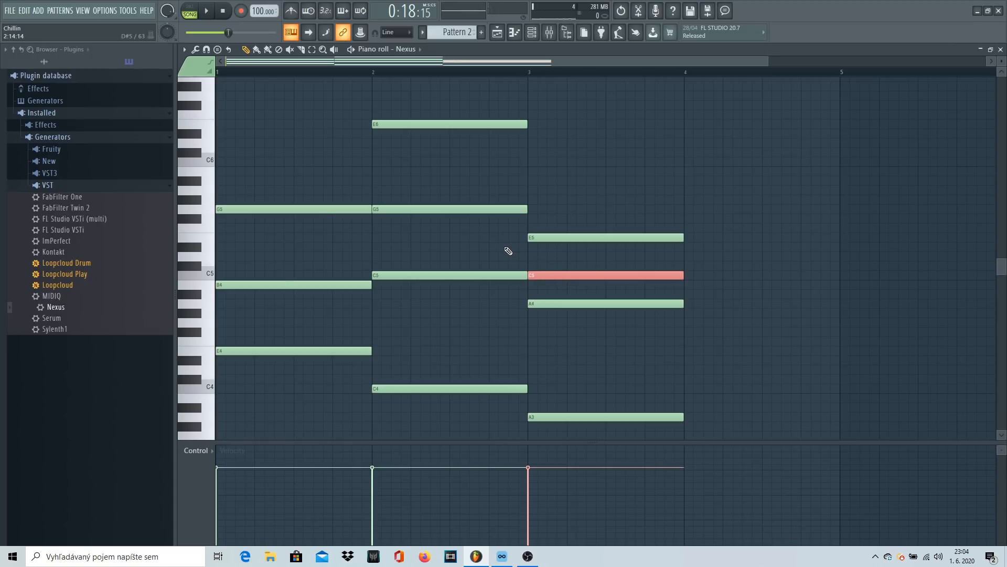
{"action": "key", "text": "ctrl+Up"}
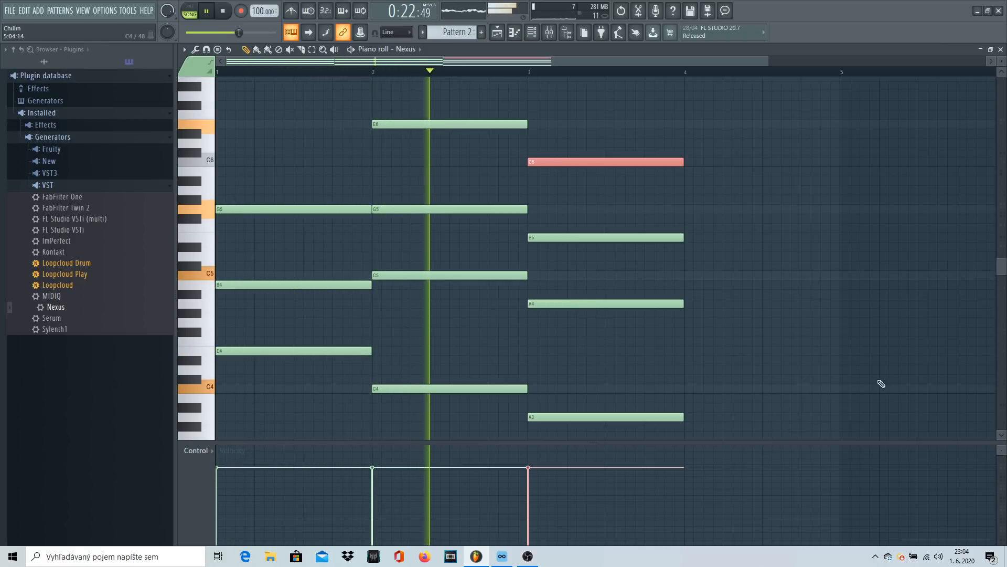
{"action": "left_click", "coordinate": [874, 259]}
{"action": "scroll", "coordinate": [699, 78], "scroll_direction": "down", "scroll_amount": 2}
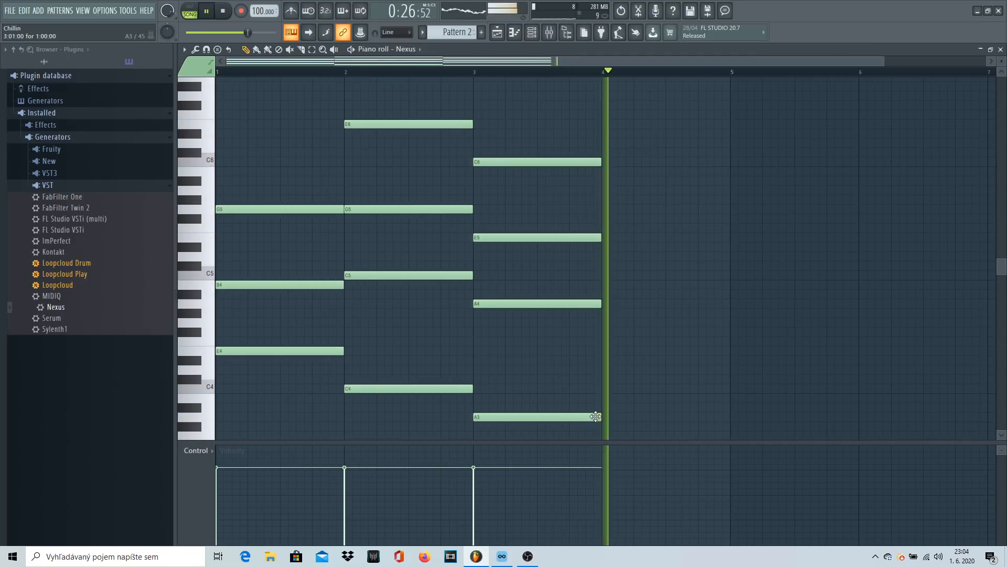
{"action": "scroll", "coordinate": [619, 407], "scroll_direction": "down", "scroll_amount": 2}
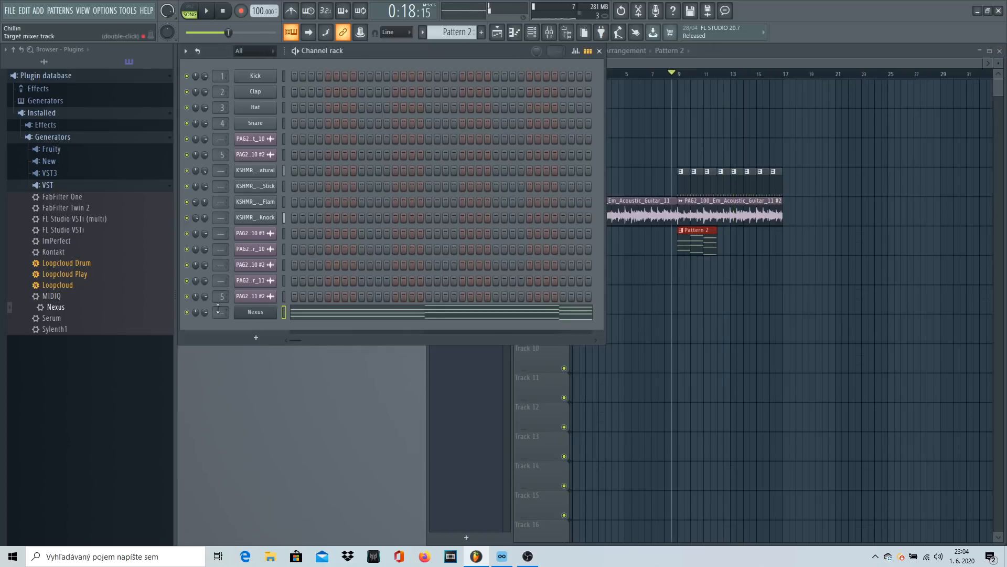
Step: Mute the Nexus channel and listen to the arrangement without the pad
{"action": "left_click", "coordinate": [186, 312]}
{"action": "key", "text": "space"}
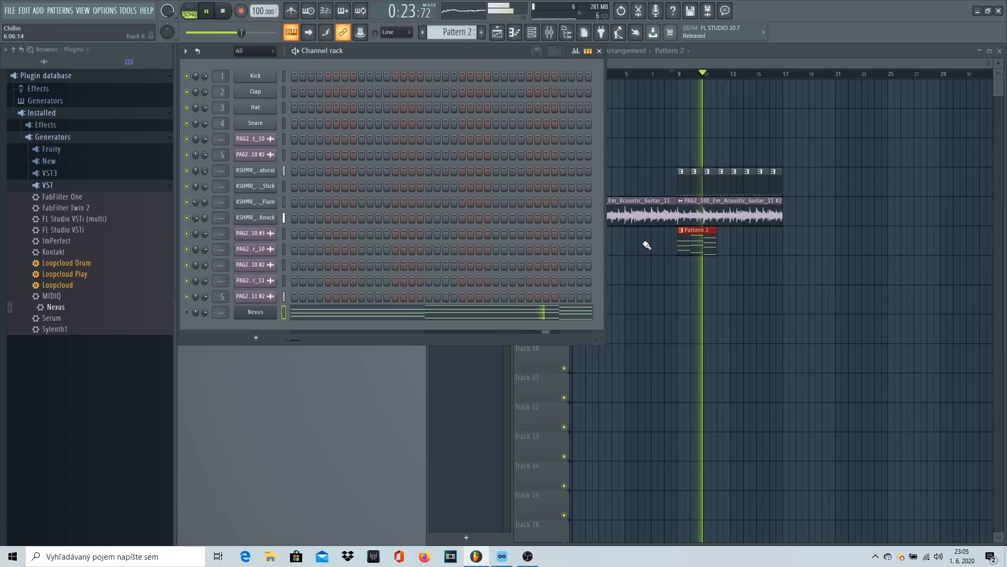
Step: Stop playback and add a one-bar chord of C4, C5 and G5 in bar 4 of the Nexus piano roll
{"action": "left_click", "coordinate": [421, 316]}
{"action": "key", "text": "space"}
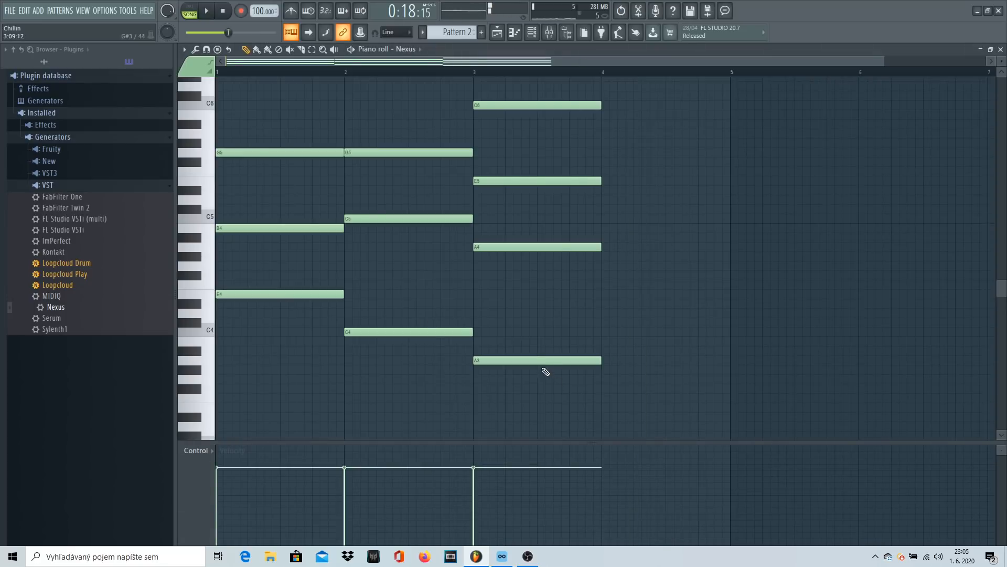
{"action": "left_click", "coordinate": [604, 332]}
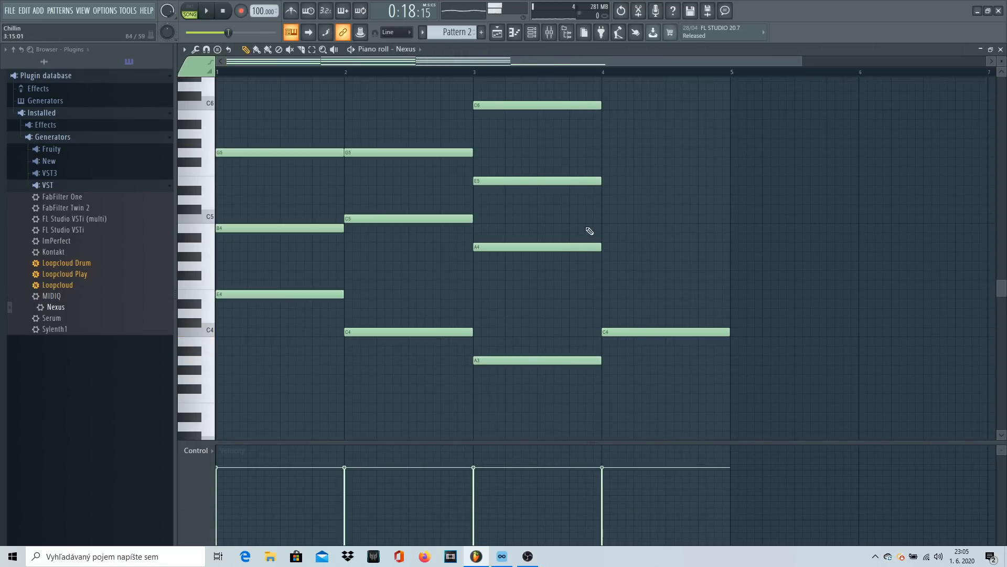
{"action": "left_click", "coordinate": [602, 219]}
{"action": "left_click", "coordinate": [605, 153]}
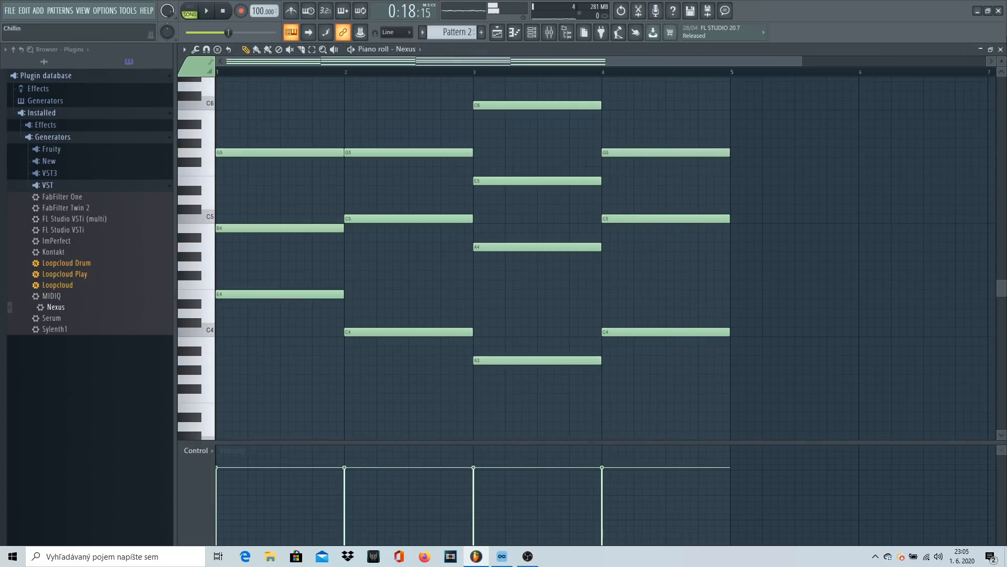
Step: Close the piano roll, play the arrangement and unmute the Nexus channel
{"action": "left_click", "coordinate": [1000, 50]}
{"action": "key", "text": "space"}
{"action": "left_click", "coordinate": [731, 130]}
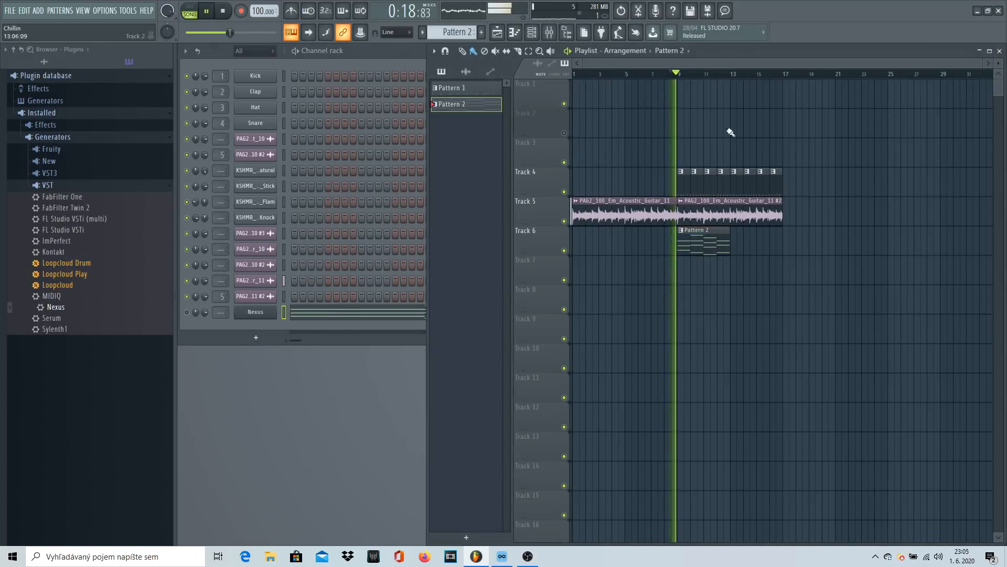
{"action": "left_click", "coordinate": [234, 313]}
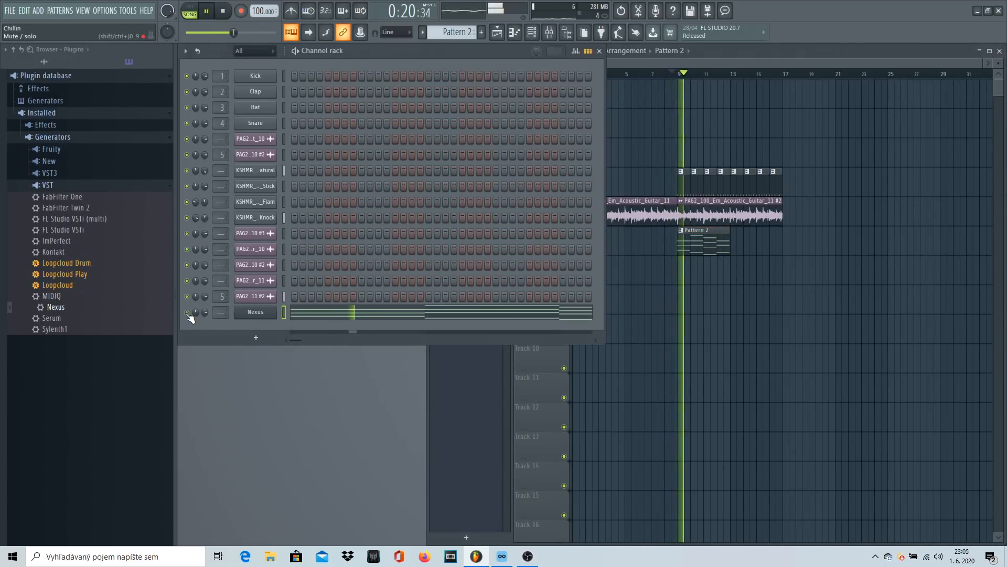
Step: Check the Nexus channel's Chillpad 1 preset while the arrangement plays
{"action": "left_click", "coordinate": [257, 313]}
{"action": "left_click", "coordinate": [295, 193]}
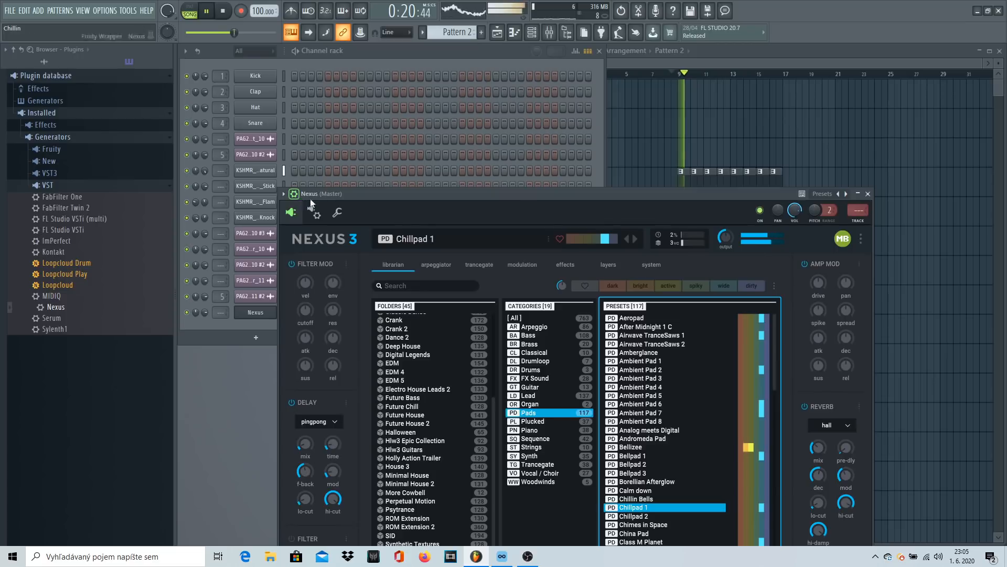
{"action": "left_click", "coordinate": [868, 194]}
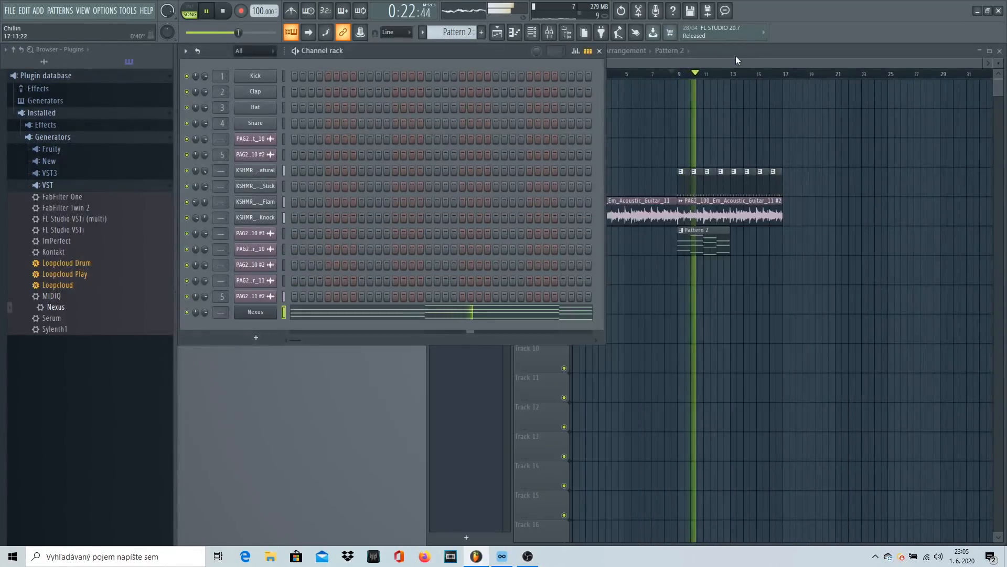
{"action": "left_click", "coordinate": [736, 55]}
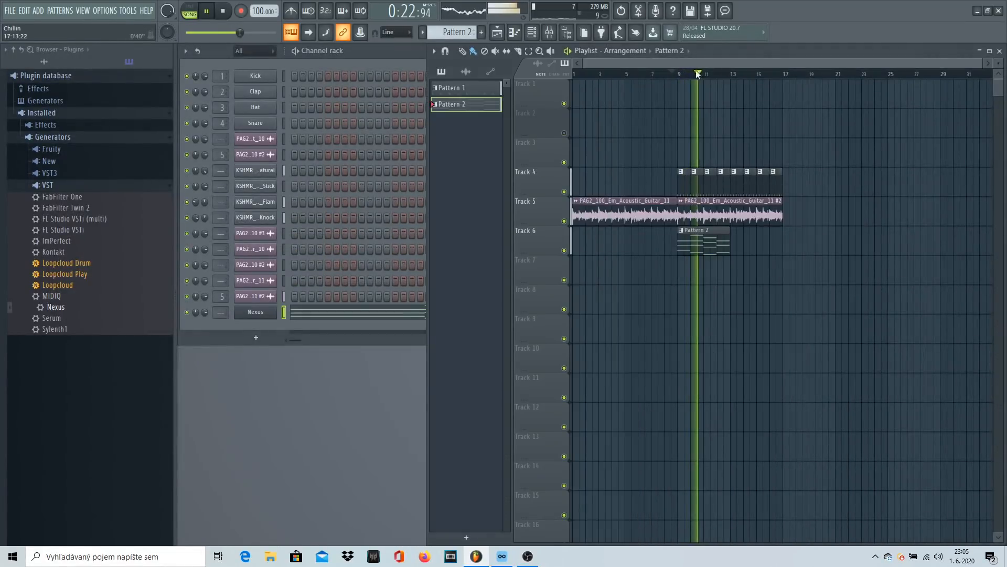
{"action": "left_click", "coordinate": [266, 311]}
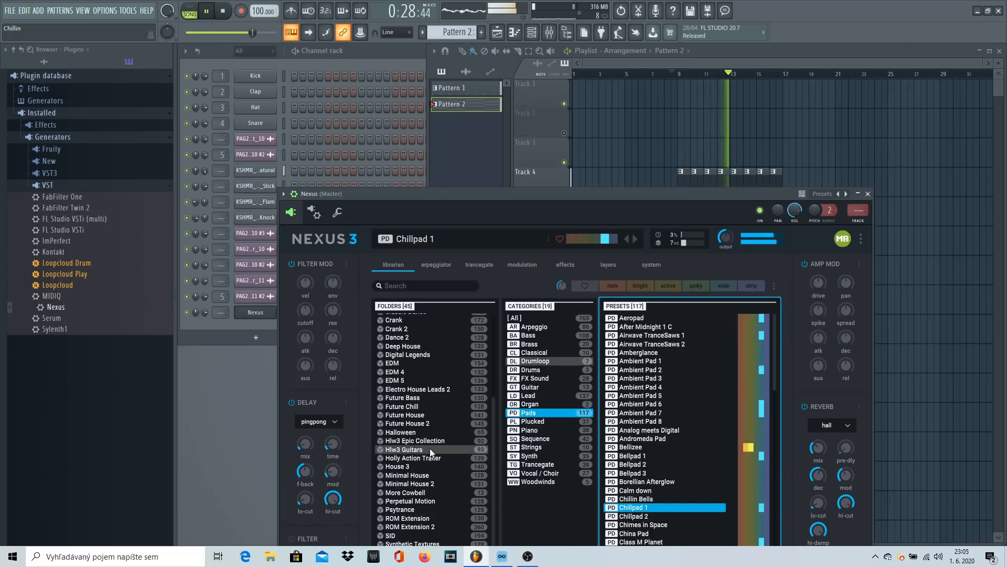
{"action": "left_click", "coordinate": [867, 194]}
Step: Stop playback and clone the Nexus channel
{"action": "left_click", "coordinate": [283, 313]}
{"action": "key", "text": "space"}
{"action": "right_click", "coordinate": [269, 315]}
{"action": "left_click", "coordinate": [314, 407]}
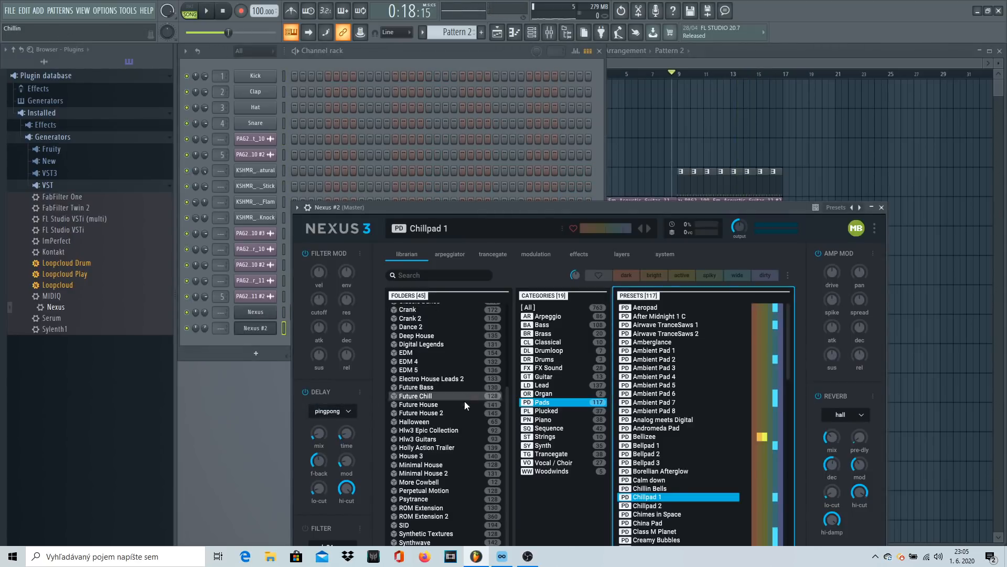
Step: Load the lead preset Return of the Emperor from the Hlw3 Epic Collection into the cloned Nexus and close its window
{"action": "left_click", "coordinate": [451, 430]}
{"action": "left_click", "coordinate": [551, 378]}
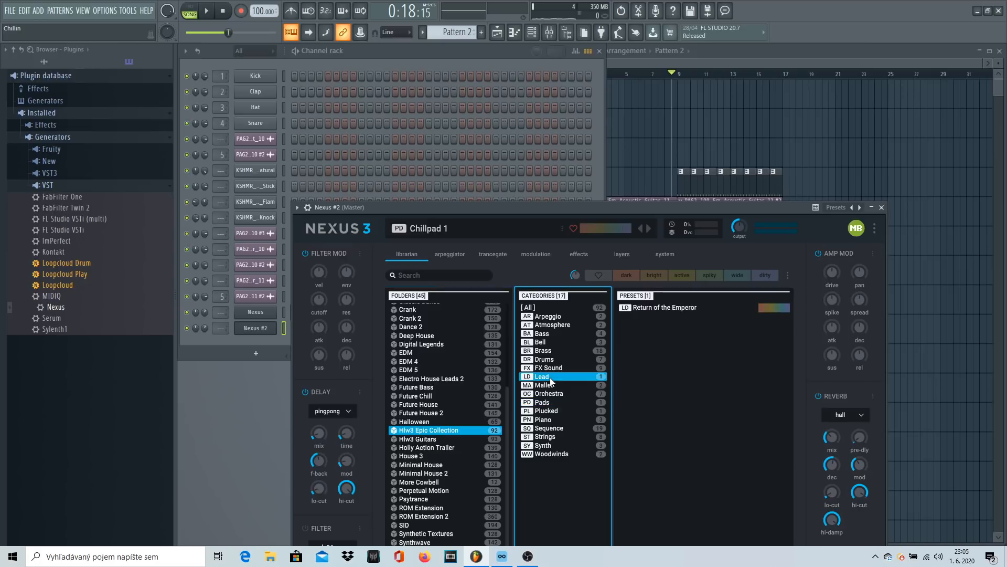
{"action": "left_click", "coordinate": [714, 305]}
{"action": "left_click", "coordinate": [882, 208]}
Step: Paste the Nexus chords into Nexus #2, start playback and place a second Pattern 2 clip at bar 13 on Track 6
{"action": "key", "text": "ctrl+v"}
{"action": "key", "text": "space"}
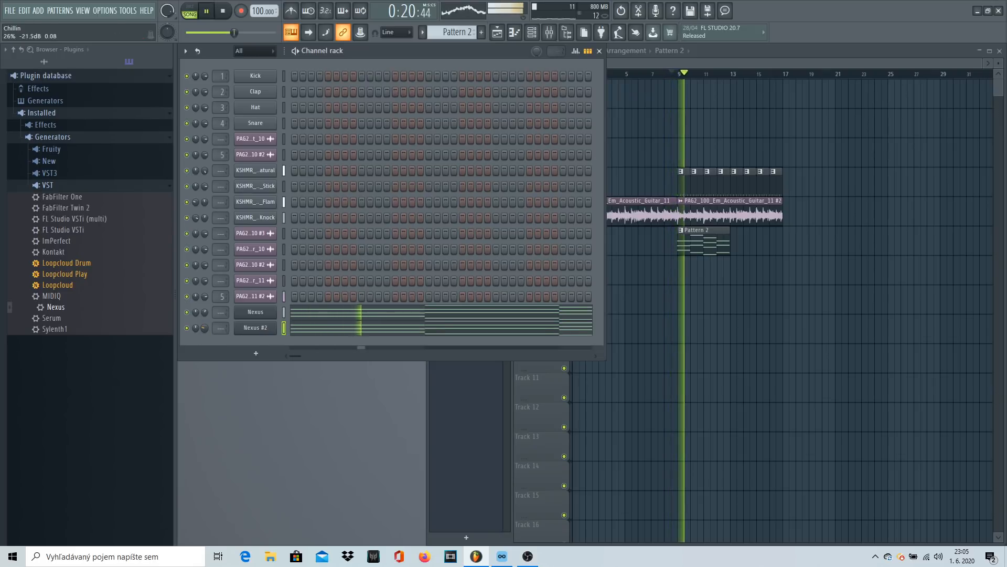
{"action": "left_click", "coordinate": [727, 262]}
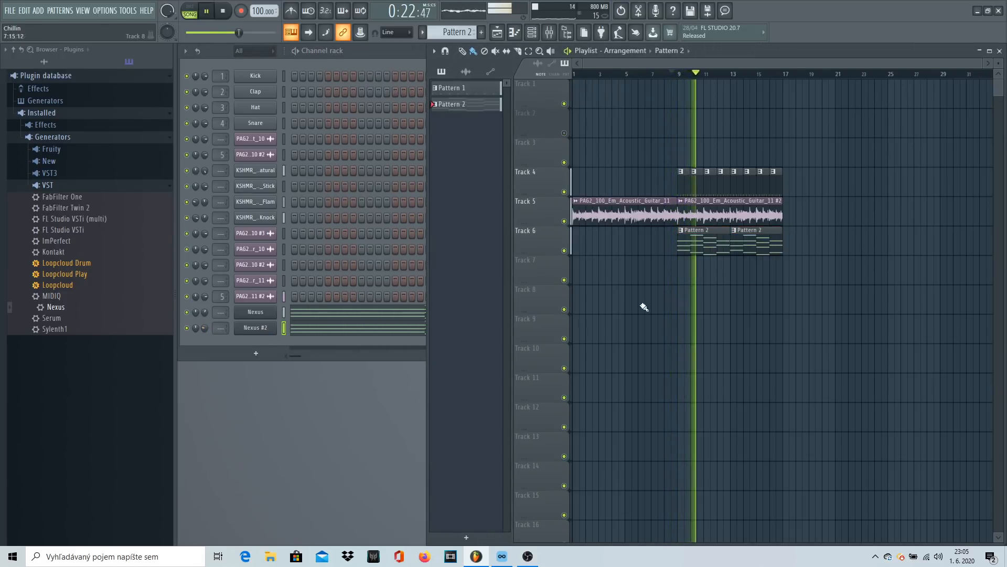
Step: Route the Nexus and Nexus #2 channels to mixer track 7
{"action": "left_click", "coordinate": [256, 312]}
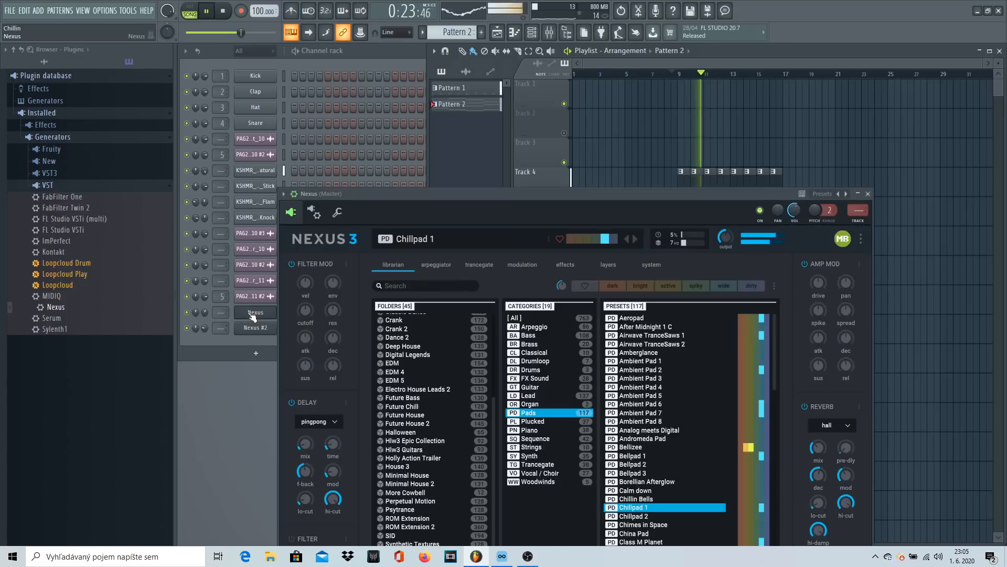
{"action": "left_click", "coordinate": [867, 221]}
{"action": "left_click", "coordinate": [951, 223]}
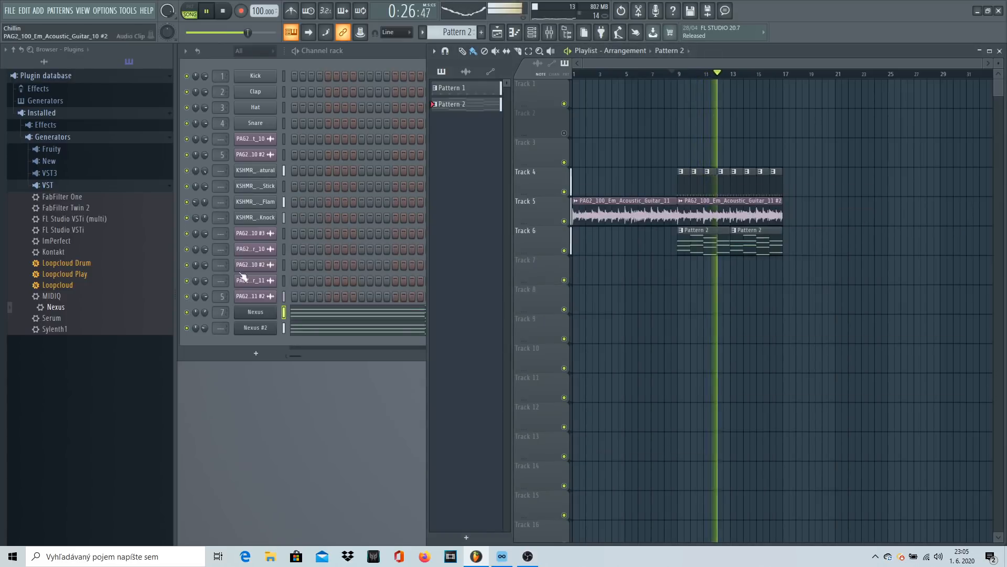
{"action": "left_click", "coordinate": [255, 312]}
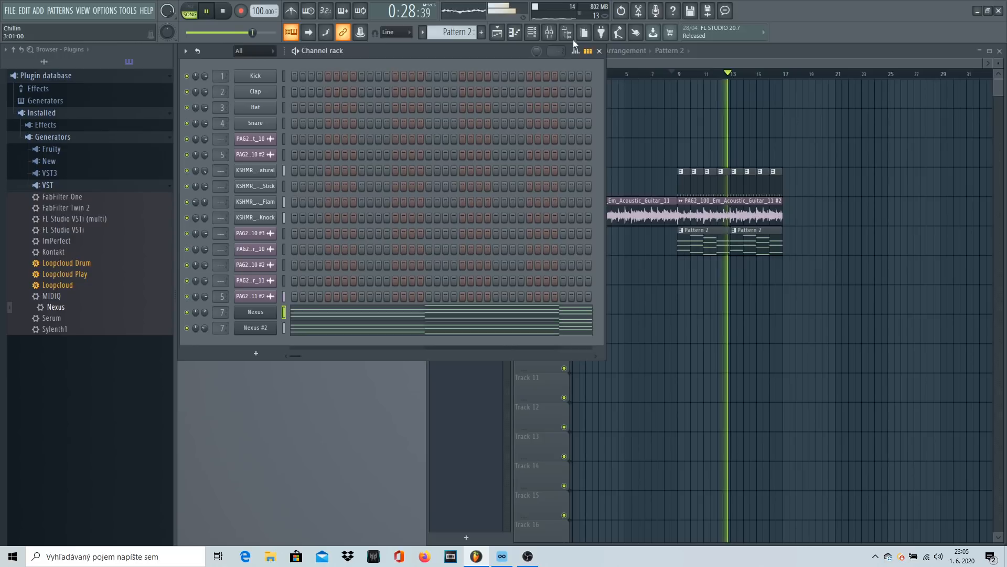
Step: Find Kickstart among the installed VST effects and insert it in Slot 1 of the Nexus mixer track
{"action": "left_click", "coordinate": [549, 32]}
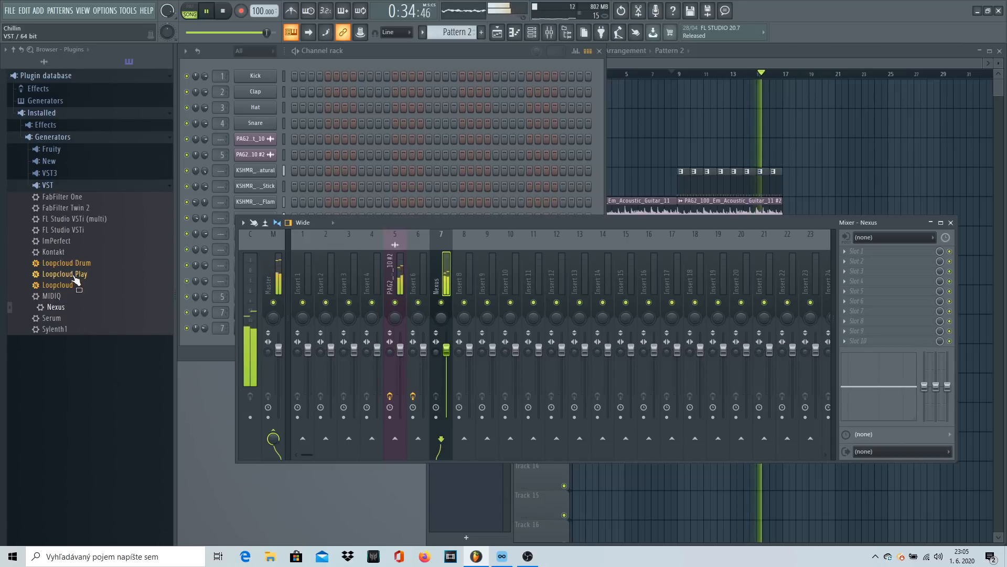
{"action": "left_click", "coordinate": [60, 190]}
{"action": "left_click", "coordinate": [60, 190]}
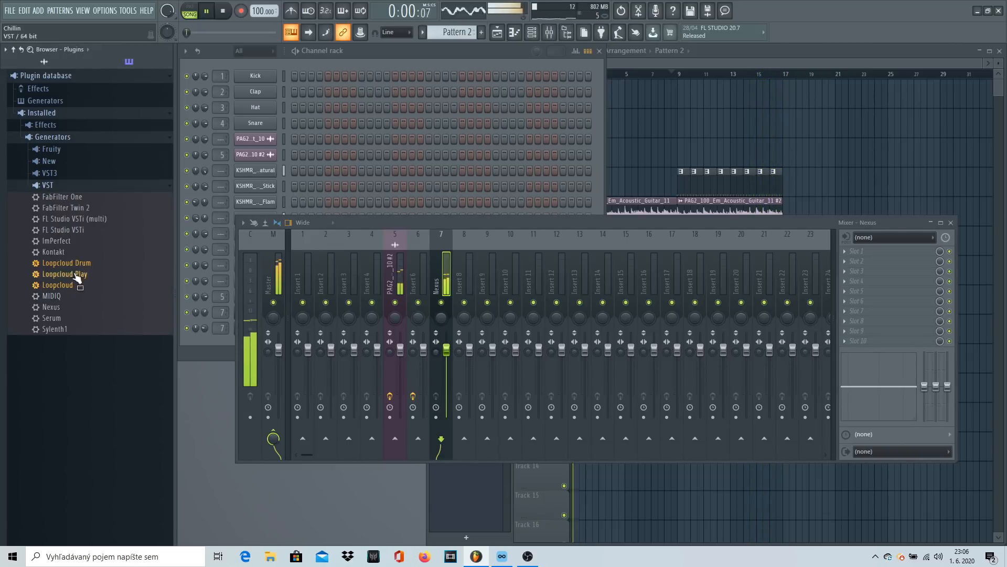
{"action": "left_click", "coordinate": [56, 125]}
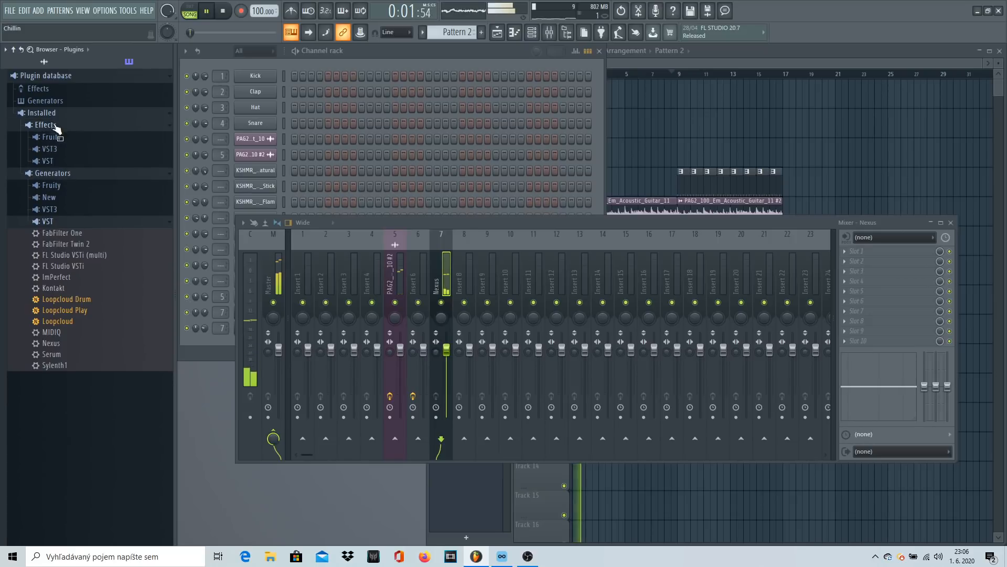
{"action": "left_click", "coordinate": [49, 161]}
{"action": "left_click_drag", "start_coordinate": [80, 461], "coordinate": [863, 253]}
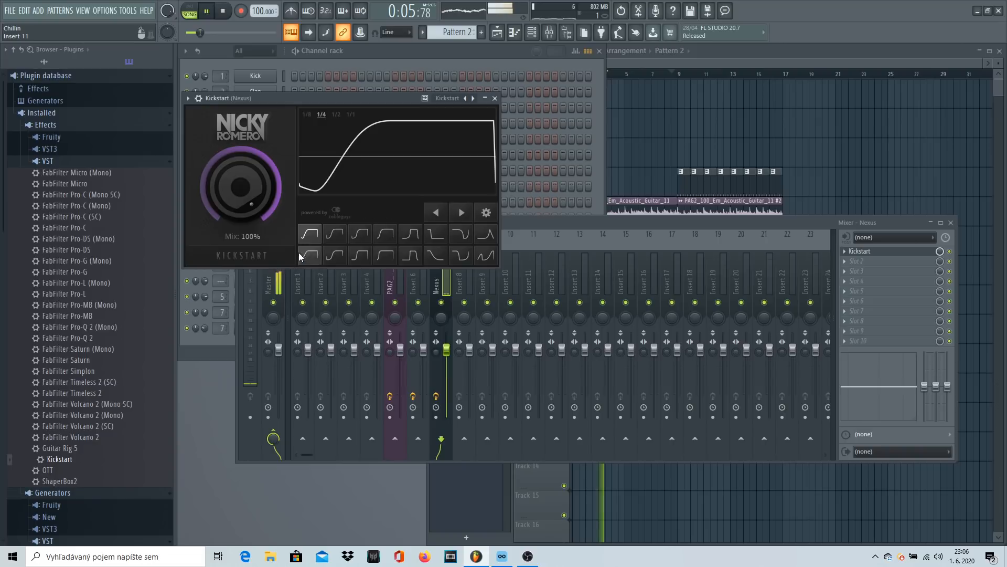
Step: Set Kickstart to the third curve shape of the upper row with a 1/8 length and close its window
{"action": "left_click", "coordinate": [361, 237]}
{"action": "left_click", "coordinate": [308, 114]}
{"action": "key", "text": "F5"}
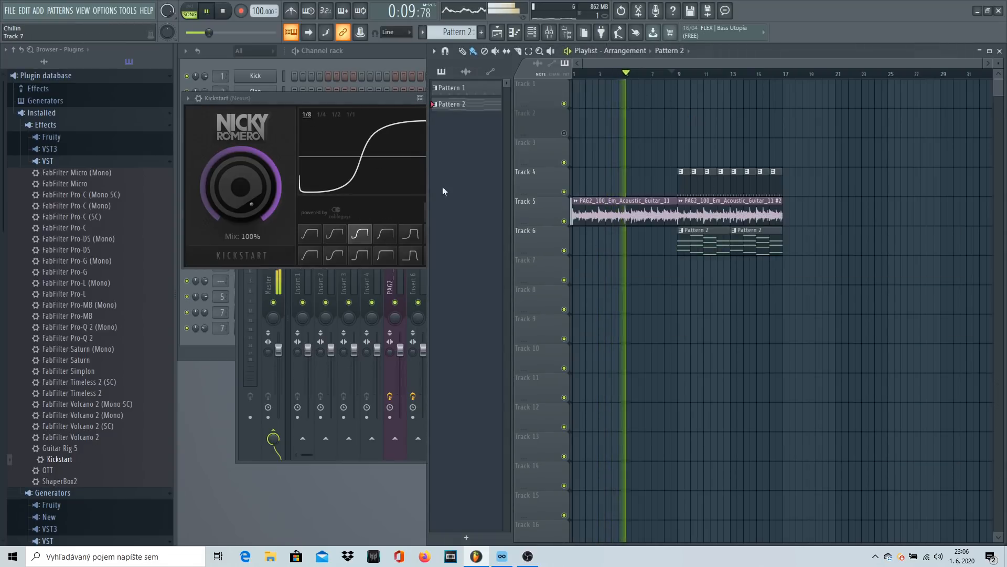
{"action": "left_click", "coordinate": [395, 97]}
{"action": "left_click", "coordinate": [490, 98]}
Step: Route the acoustic guitar mixer track 5 only to the Nexus track 7
{"action": "left_click", "coordinate": [397, 266]}
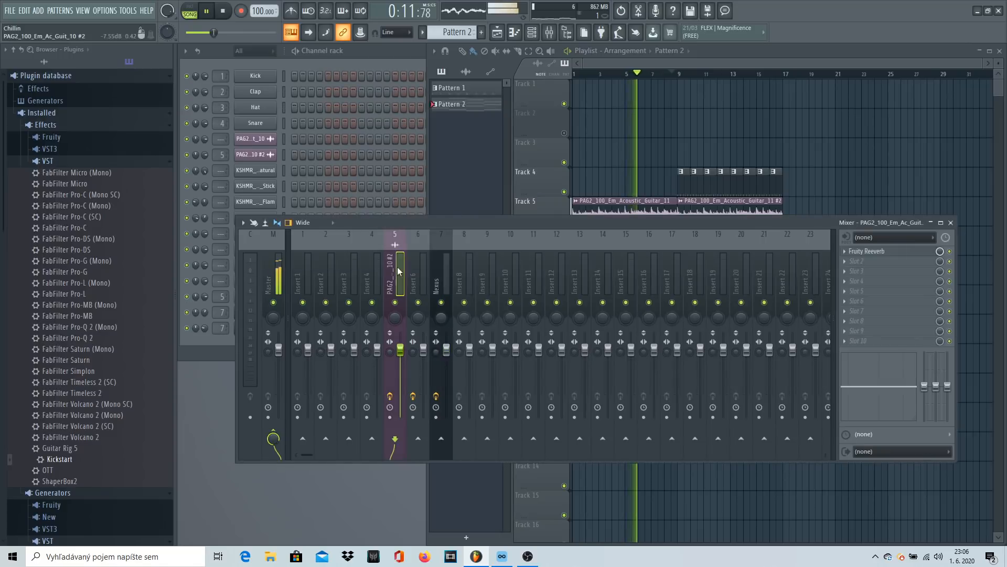
{"action": "right_click", "coordinate": [442, 438]}
{"action": "left_click", "coordinate": [481, 452]}
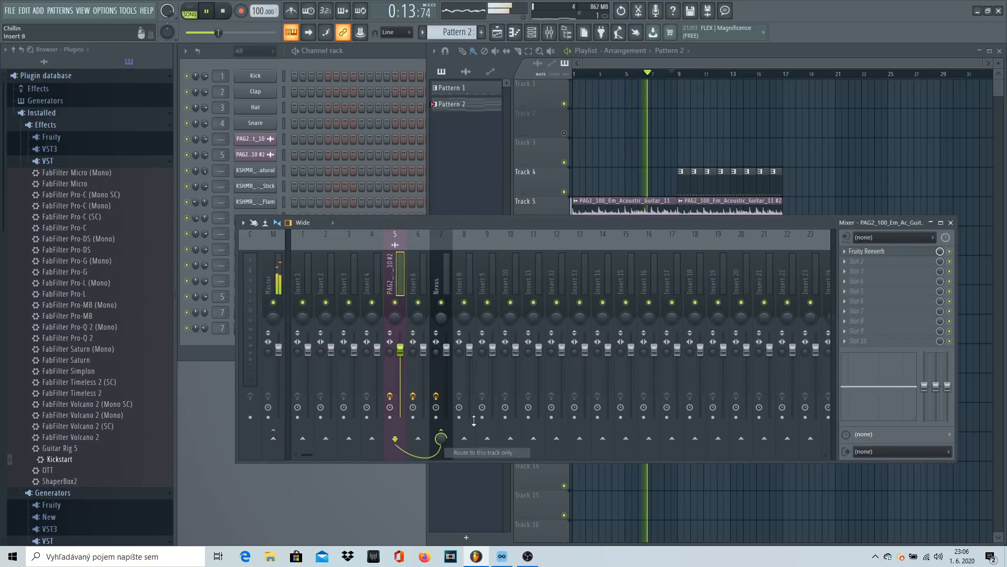
Step: Reopen Kickstart on the Nexus mixer track, set its length to 1/4 and listen to the ducking
{"action": "left_click", "coordinate": [444, 274]}
{"action": "left_click", "coordinate": [869, 253]}
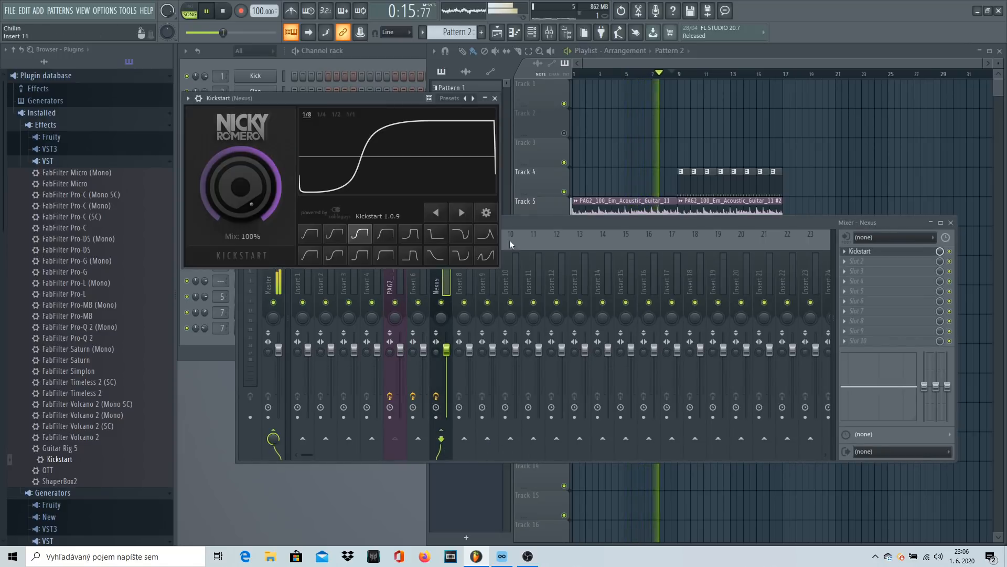
{"action": "left_click", "coordinate": [325, 118]}
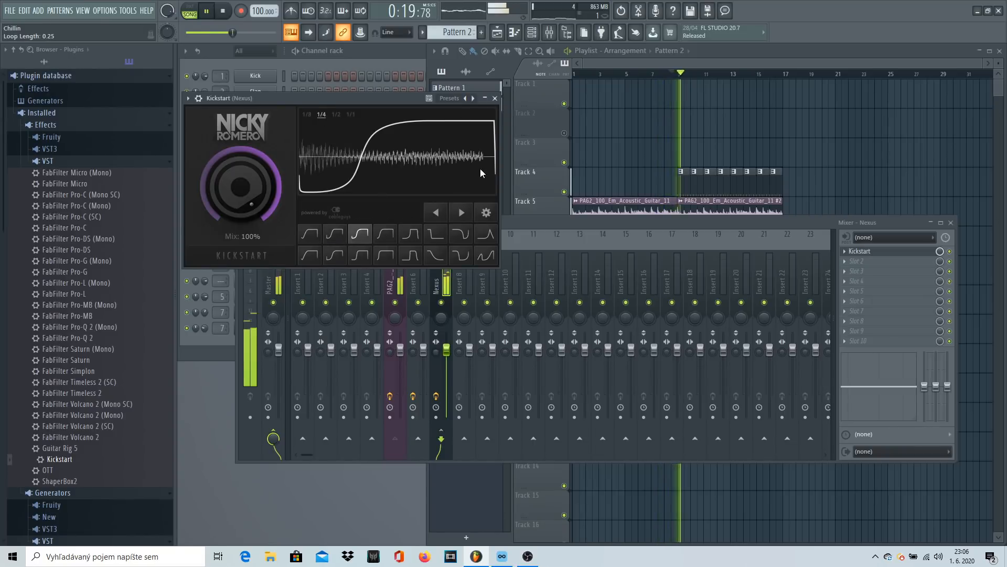
{"action": "left_click", "coordinate": [313, 235]}
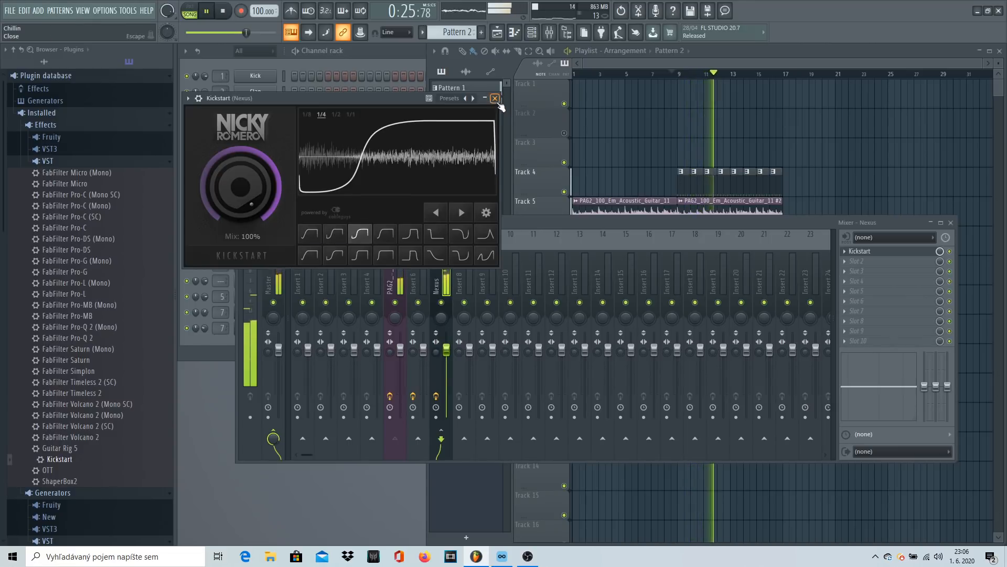
{"action": "left_click", "coordinate": [495, 98]}
Step: Restart playback at bar 9 and set the Nexus track's Kickstart length to 1/2
{"action": "left_click", "coordinate": [892, 252]}
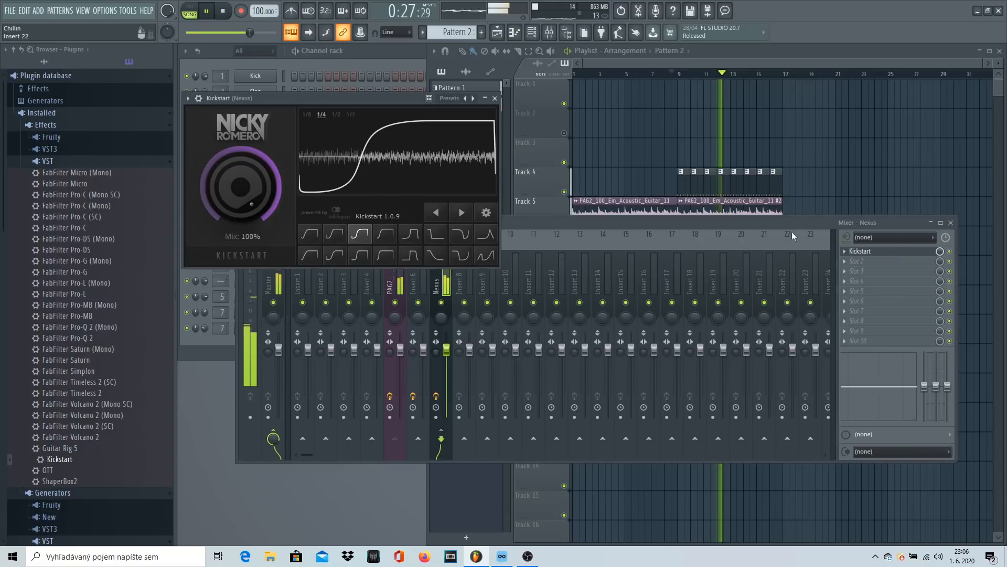
{"action": "left_click", "coordinate": [674, 67]}
{"action": "left_click", "coordinate": [339, 114]}
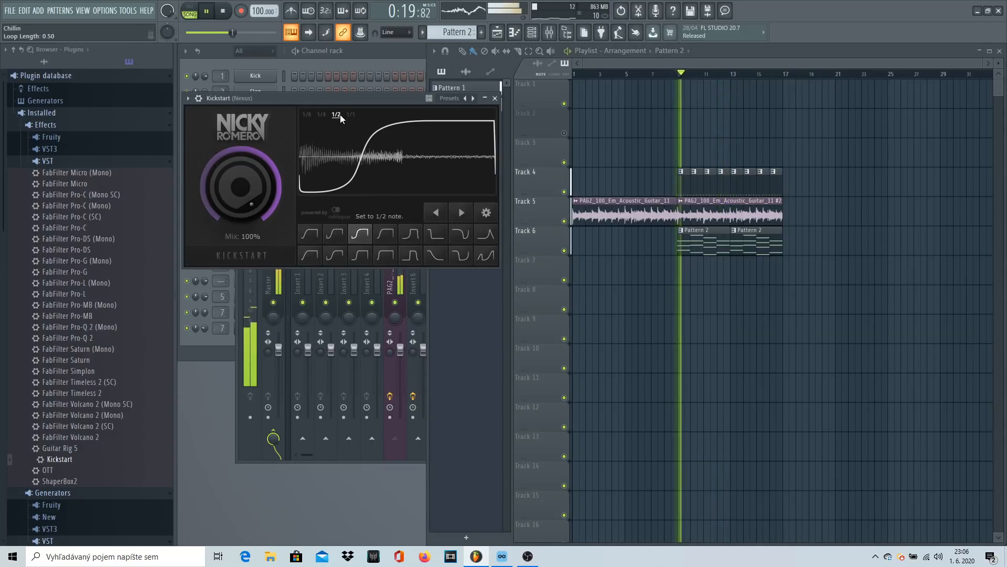
{"action": "left_click", "coordinate": [495, 98]}
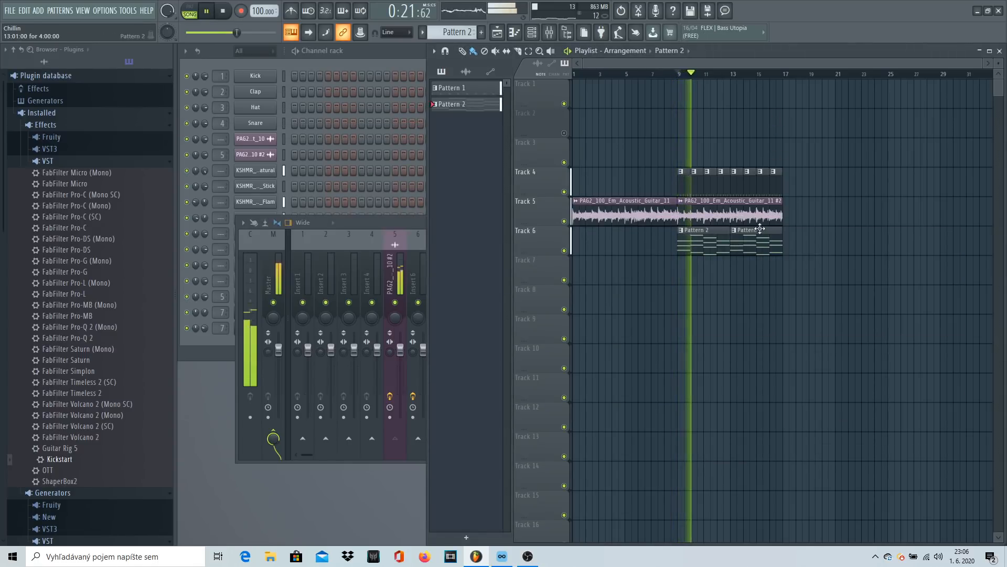
Step: Transpose all Nexus #2 chord notes down one octave in the piano roll and close it
{"action": "left_click", "coordinate": [379, 51]}
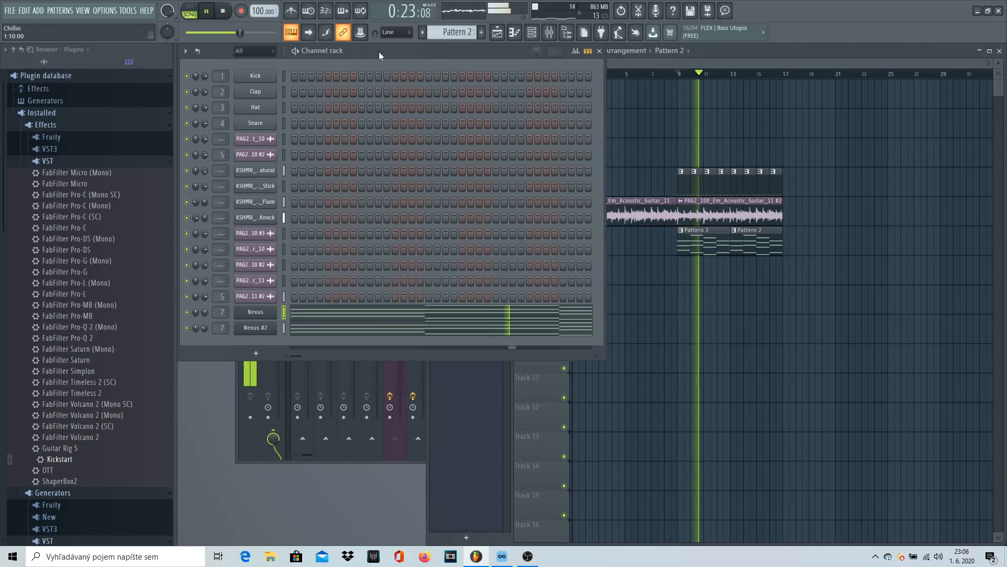
{"action": "left_click", "coordinate": [315, 331]}
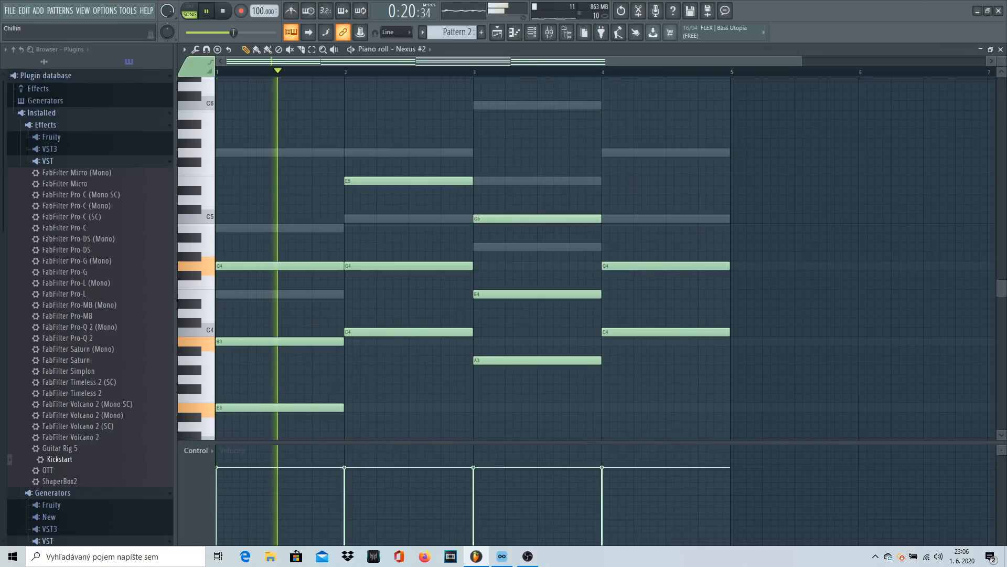
{"action": "key", "text": "F7"}
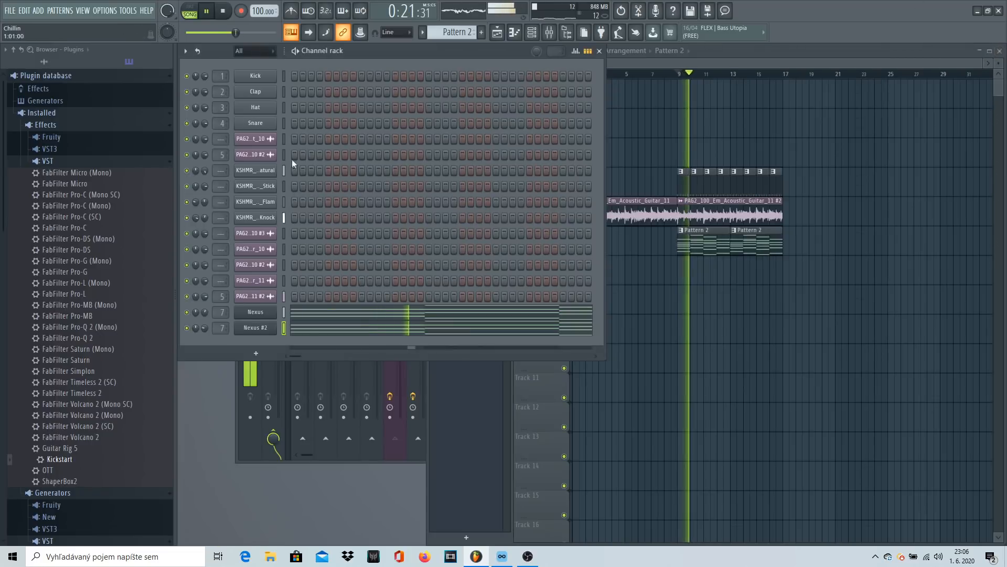
Step: Clone the Nexus #2 channel and browse the preset folders in the new Nexus instance
{"action": "right_click", "coordinate": [254, 328]}
{"action": "left_click", "coordinate": [310, 414]}
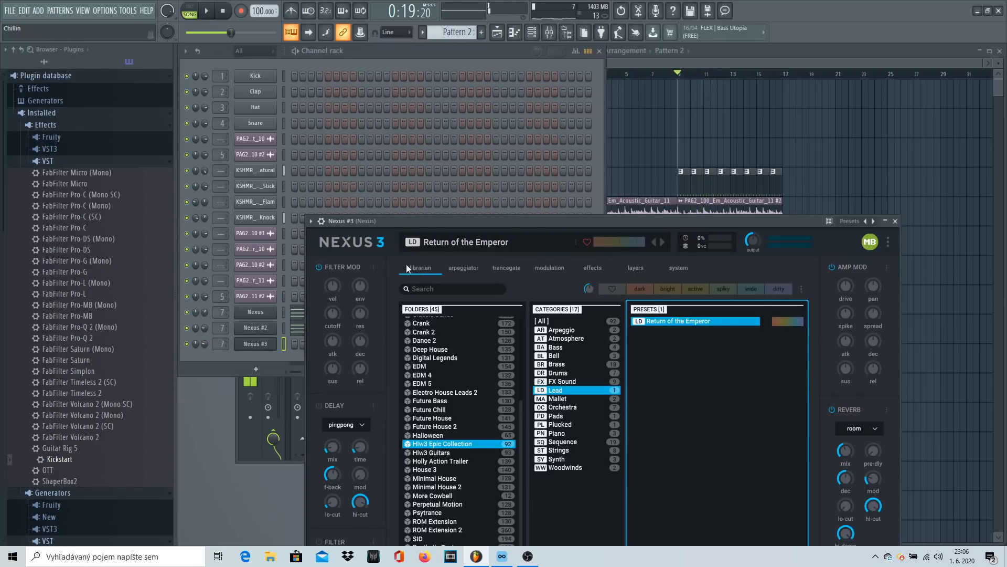
{"action": "scroll", "coordinate": [490, 347], "scroll_direction": "up", "scroll_amount": 5}
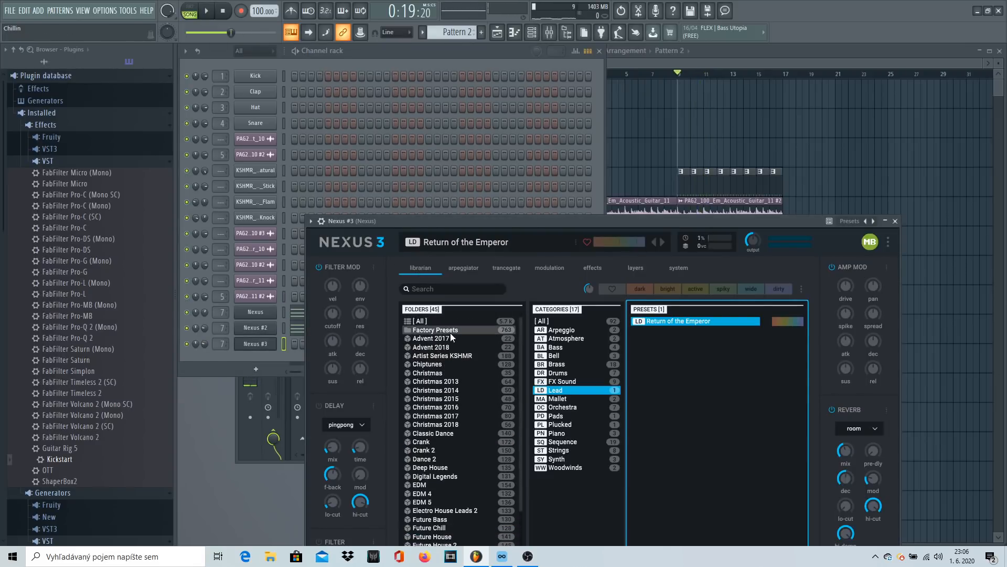
{"action": "left_click", "coordinate": [453, 337]}
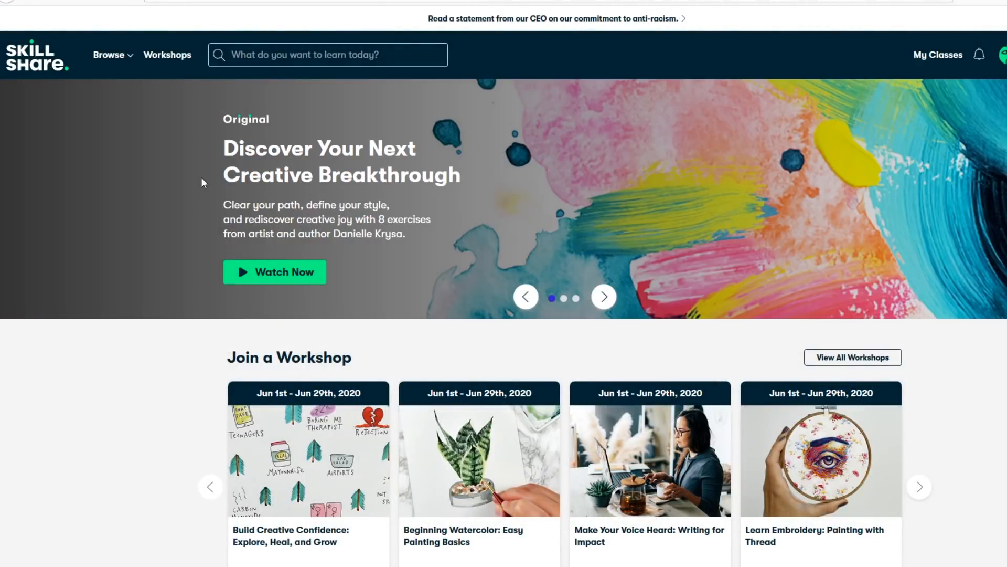
Step: Switch to the Skillshare website, browse its home page and search for "fl studio"
{"action": "scroll", "coordinate": [386, 286], "scroll_direction": "down", "scroll_amount": 3}
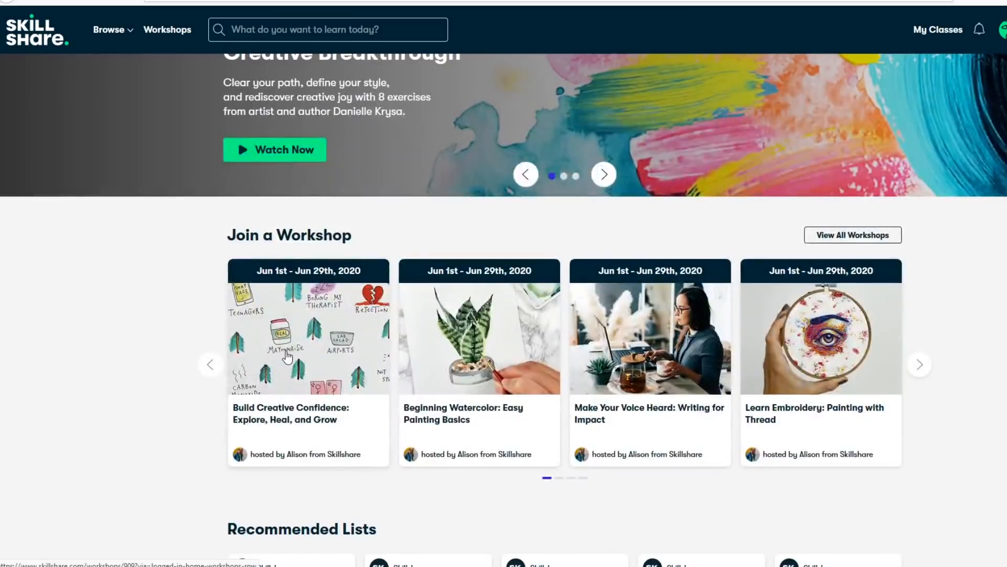
{"action": "scroll", "coordinate": [338, 263], "scroll_direction": "up", "scroll_amount": 1}
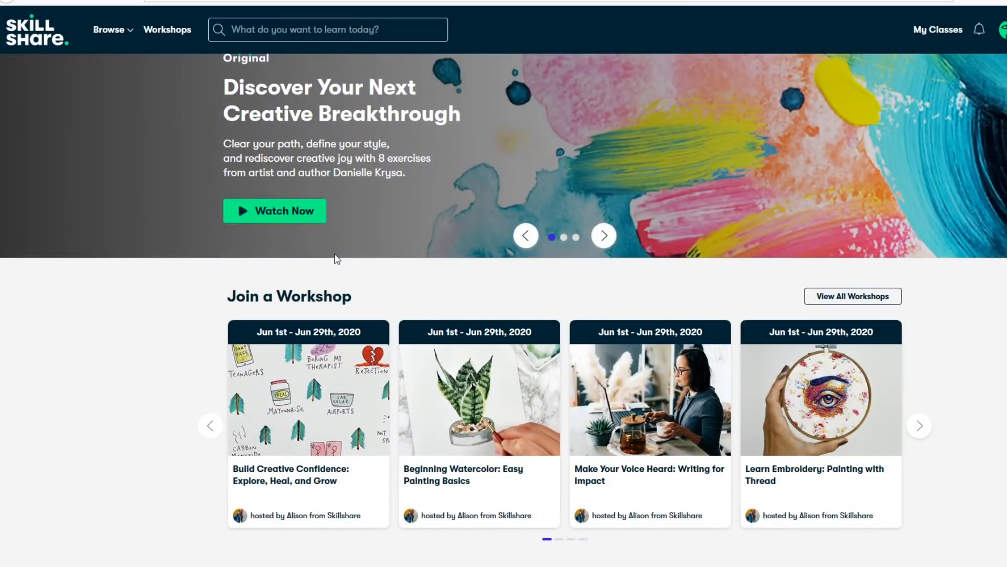
{"action": "left_click", "coordinate": [250, 31]}
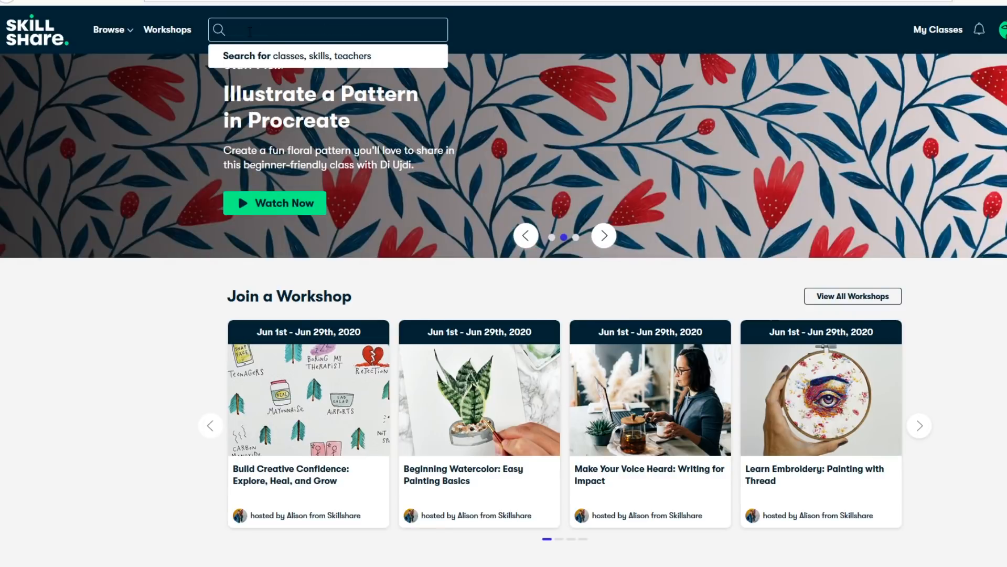
{"action": "type", "text": "fl studi"}
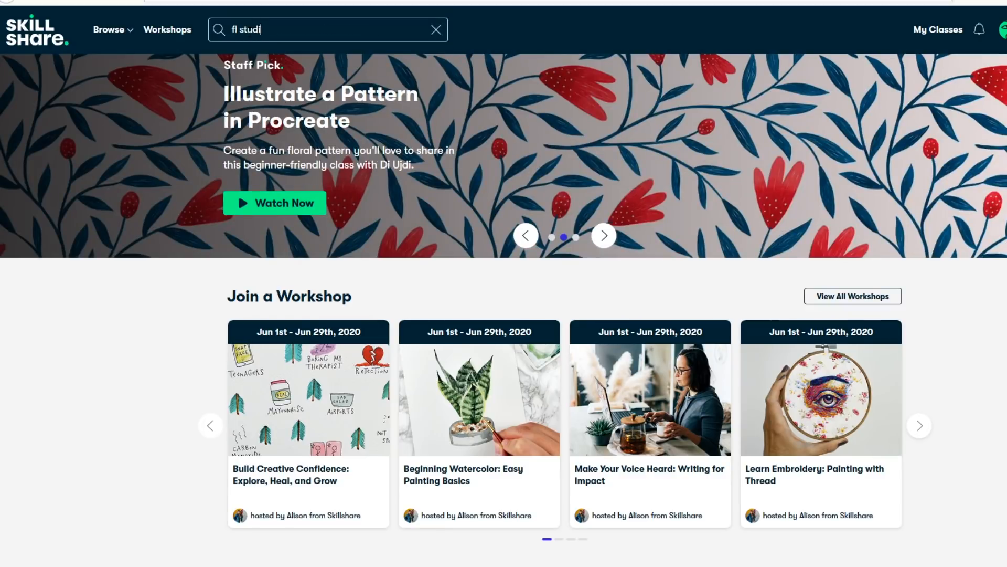
{"action": "type", "text": "o"}
{"action": "key", "text": "Return"}
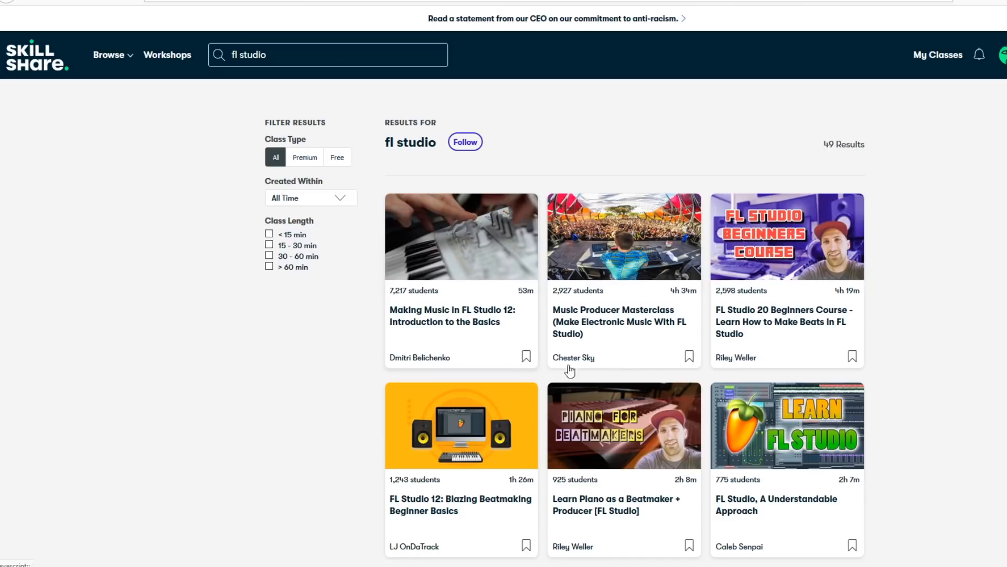
Step: Skim the "fl studio" class results, search Skillshare for "piano" and browse those classes
{"action": "scroll", "coordinate": [726, 244], "scroll_direction": "down", "scroll_amount": 2}
{"action": "scroll", "coordinate": [726, 244], "scroll_direction": "down", "scroll_amount": 3}
{"action": "scroll", "coordinate": [522, 412], "scroll_direction": "up", "scroll_amount": 5}
{"action": "key", "text": "ctrl+a"}
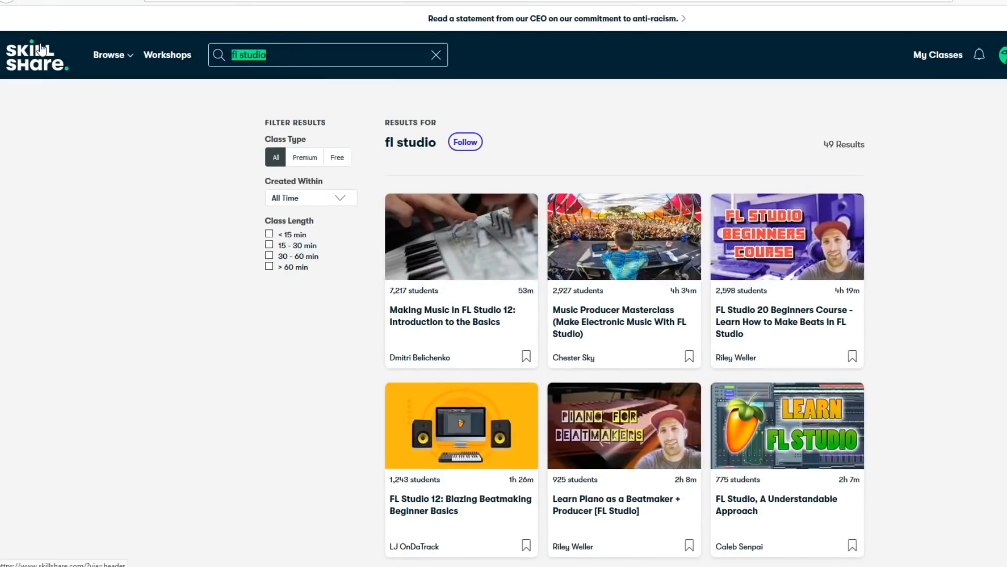
{"action": "type", "text": "piano"}
{"action": "key", "text": "Return"}
{"action": "scroll", "coordinate": [310, 199], "scroll_direction": "down", "scroll_amount": 3}
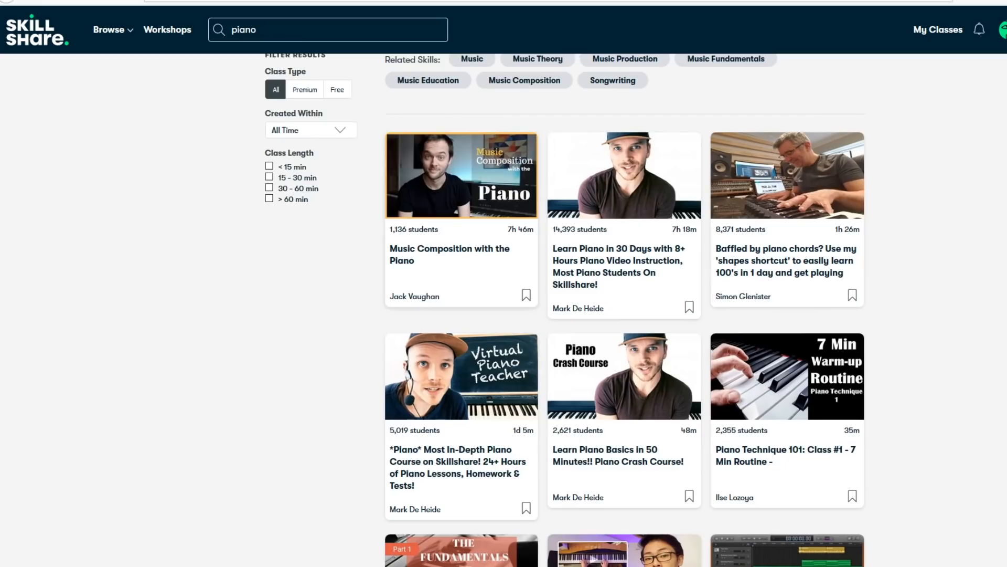
{"action": "scroll", "coordinate": [567, 456], "scroll_direction": "down", "scroll_amount": 1}
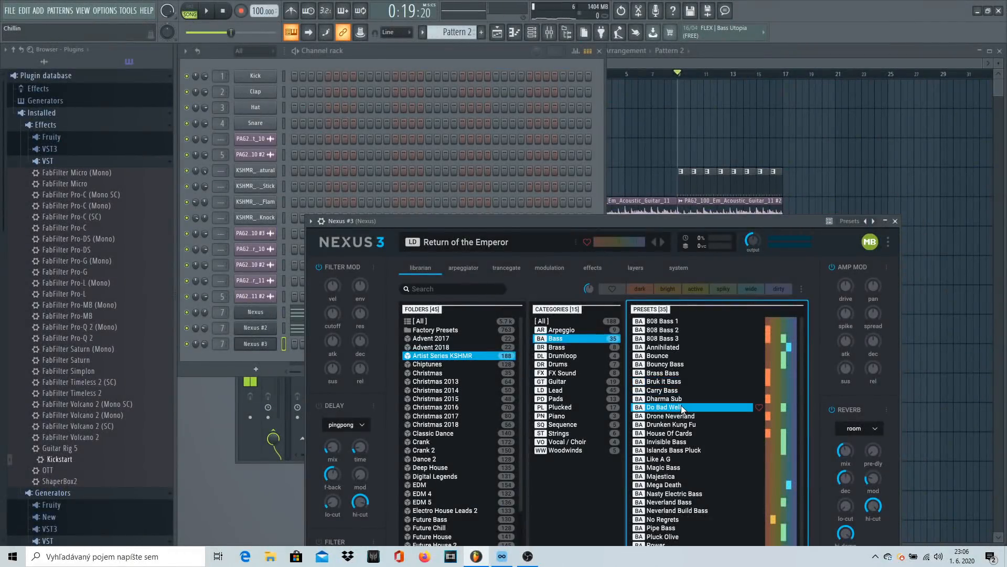
Step: Back in FL Studio, load an Artist Series KSHMR bass preset in Nexus #3 and copy each chord's lowest note from Nexus #2's piano roll
{"action": "left_click", "coordinate": [680, 415]}
{"action": "left_click", "coordinate": [895, 221]}
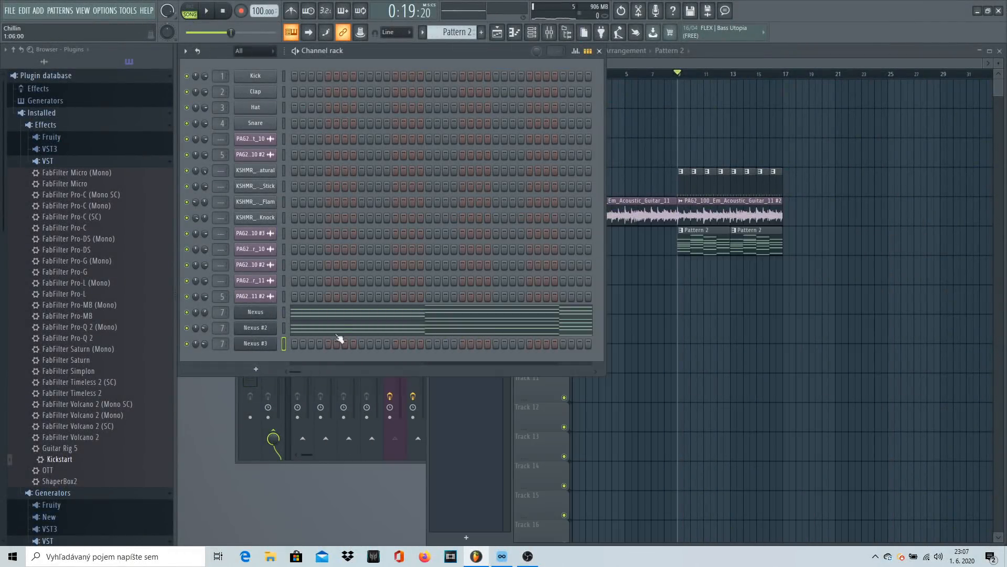
{"action": "left_click", "coordinate": [315, 329]}
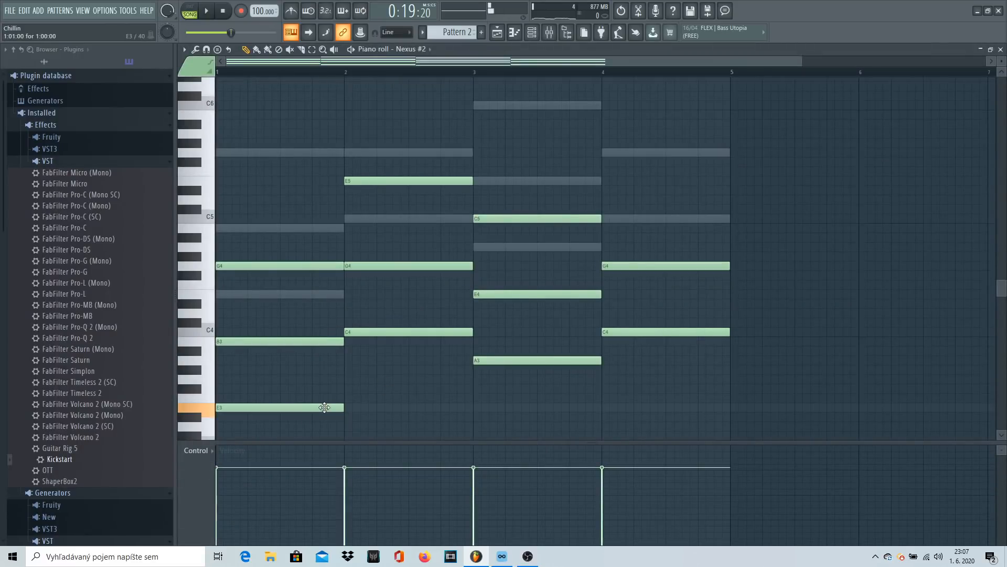
{"action": "scroll", "coordinate": [387, 387], "scroll_direction": "down", "scroll_amount": 1}
{"action": "scroll", "coordinate": [577, 294], "scroll_direction": "down", "scroll_amount": 5}
{"action": "left_click_drag", "start_coordinate": [748, 231], "coordinate": [167, 372]}
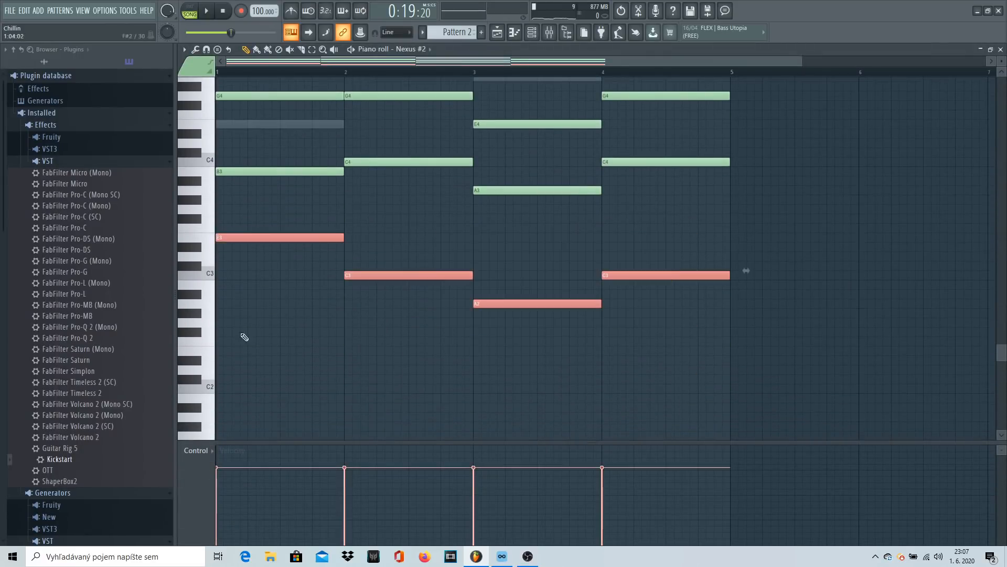
{"action": "left_click", "coordinate": [1001, 50]}
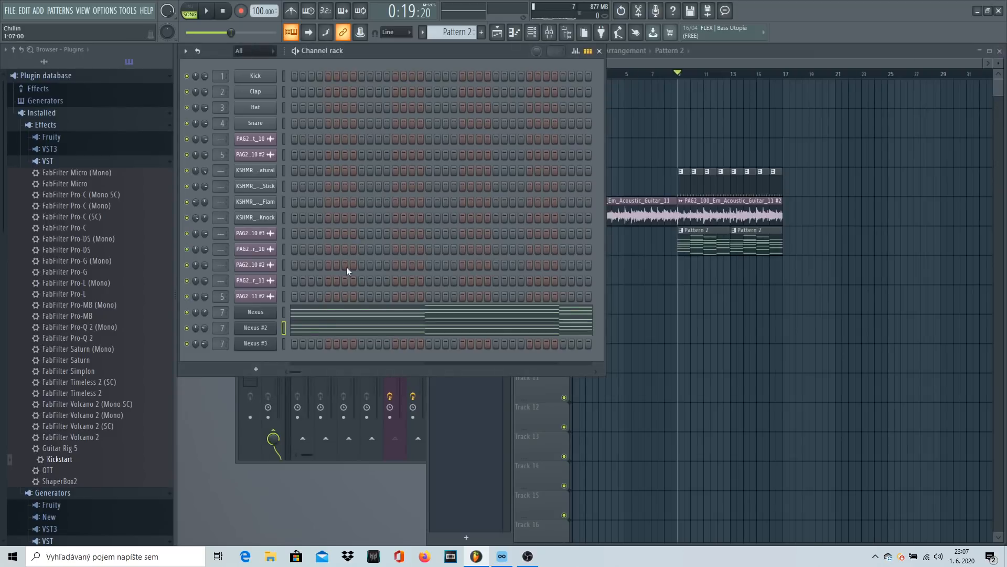
Step: Paste the copied bass notes into Nexus #3, transpose them up one octave and play the pattern in pattern mode
{"action": "right_click", "coordinate": [270, 343]}
{"action": "left_click", "coordinate": [292, 343]}
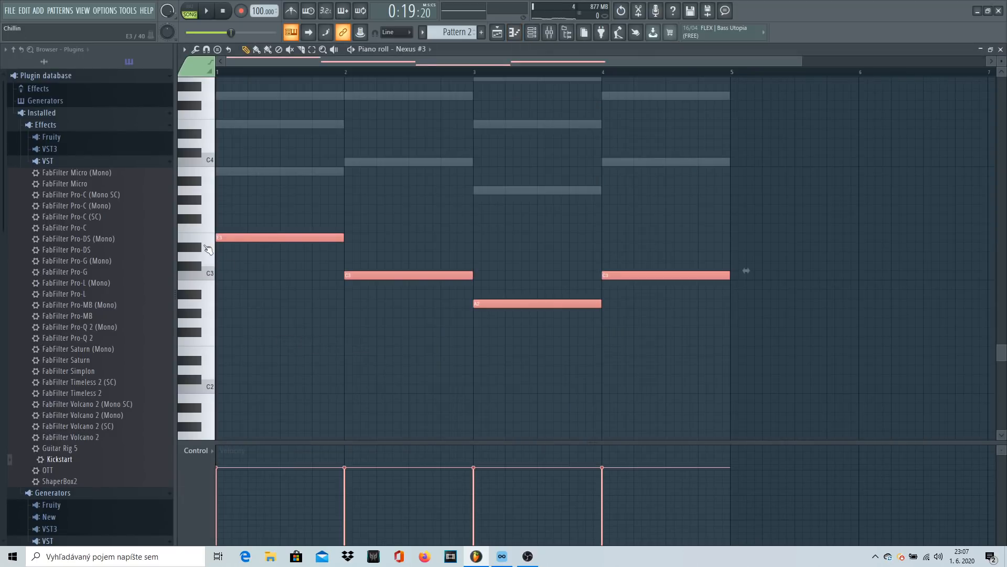
{"action": "scroll", "coordinate": [208, 131], "scroll_direction": "up", "scroll_amount": 3}
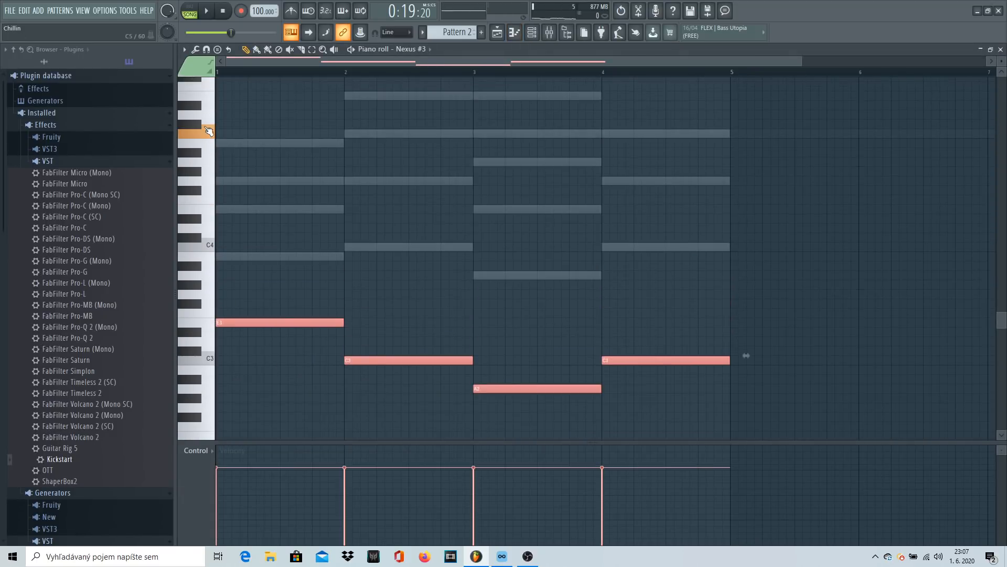
{"action": "key", "text": "ctrl+Up"}
{"action": "left_click", "coordinate": [188, 14]}
{"action": "key", "text": "space"}
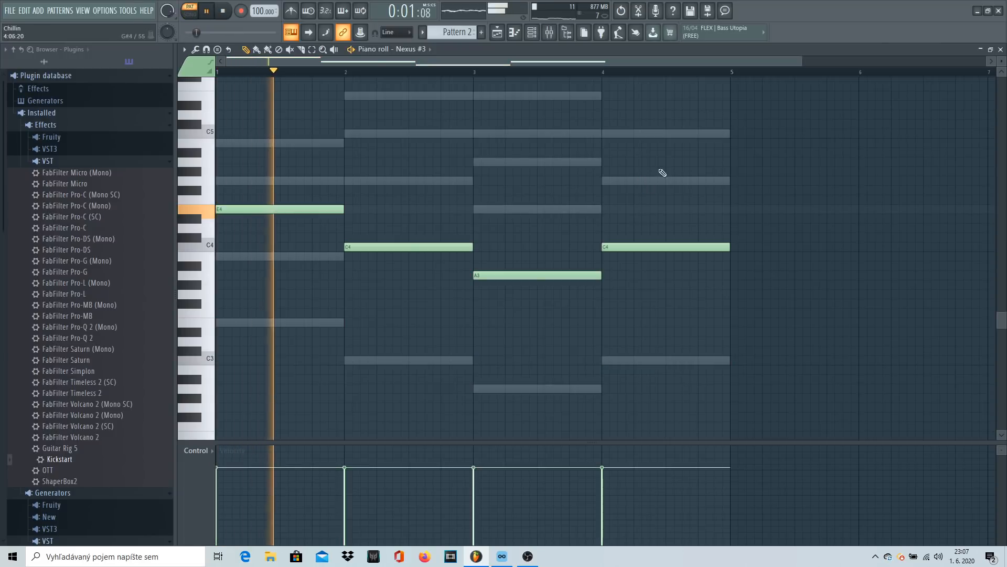
{"action": "key", "text": "F7"}
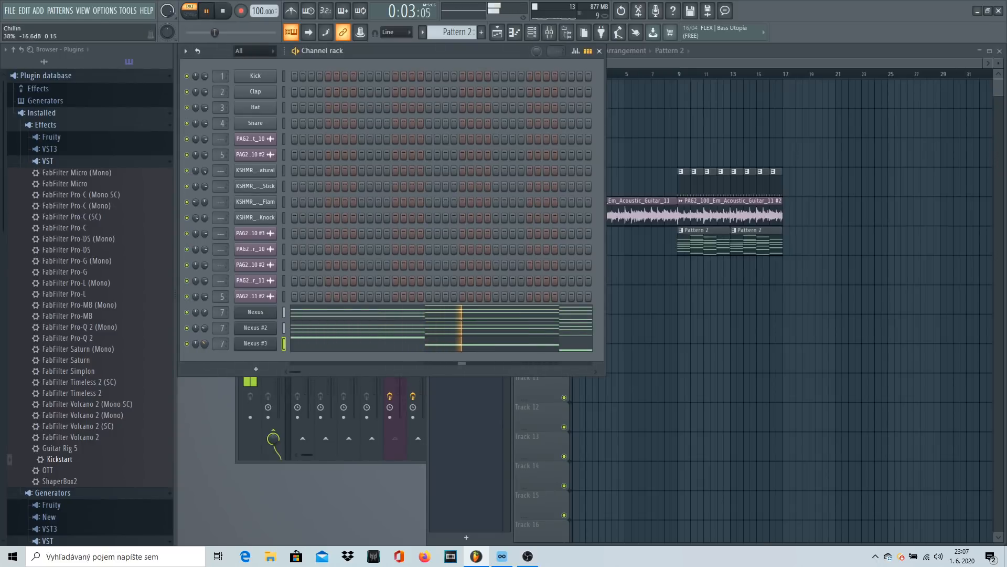
Step: Clone the Nexus channel, copy its chord notes into the clone and solo that channel
{"action": "right_click", "coordinate": [266, 313]}
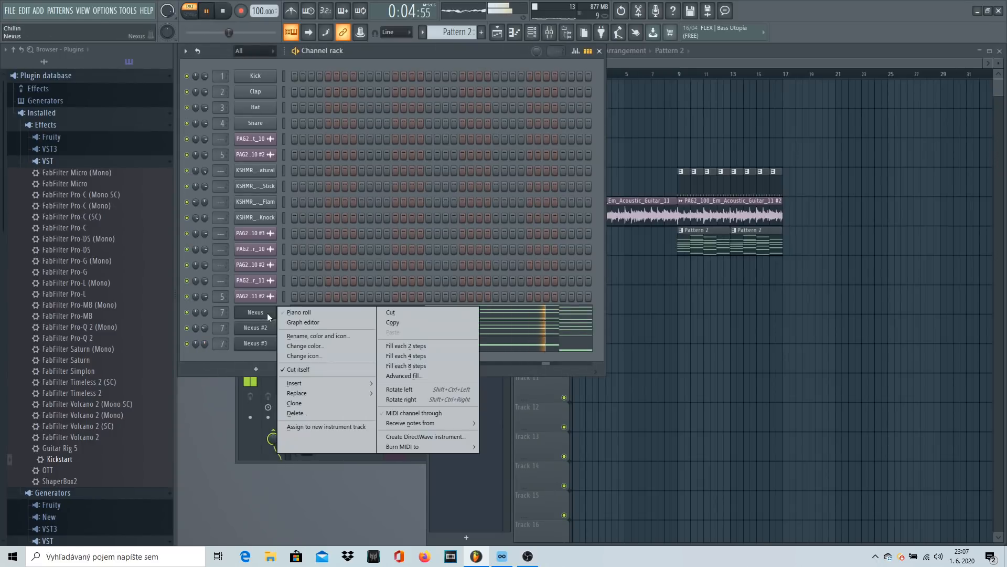
{"action": "left_click", "coordinate": [297, 402]}
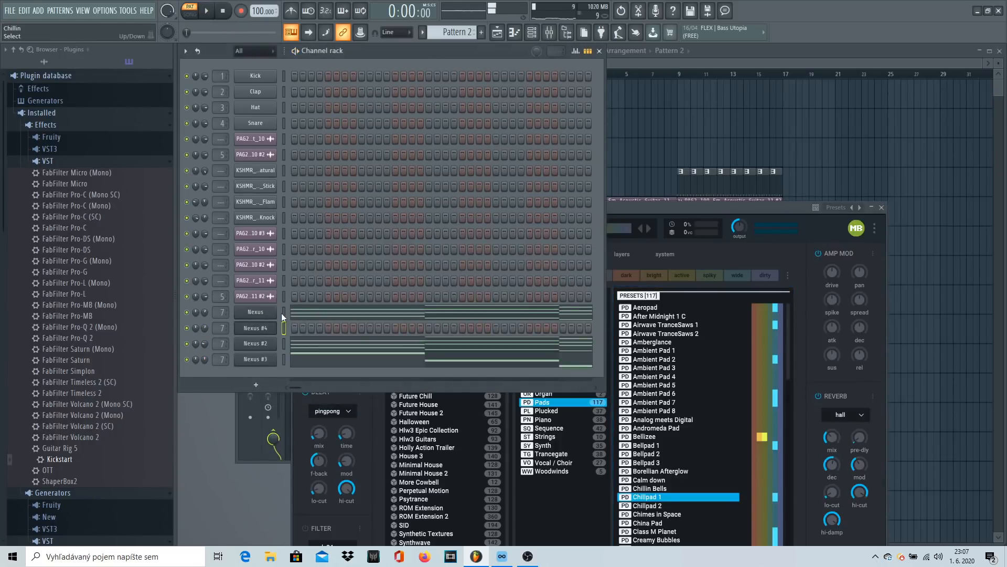
{"action": "left_click", "coordinate": [250, 332]}
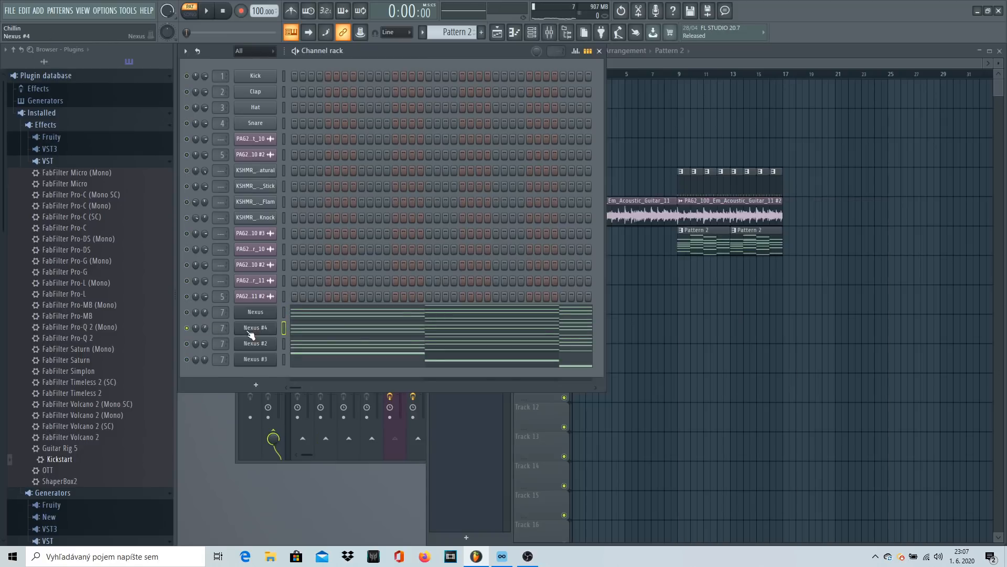
Step: Browse pad presets in Nexus #4, load Amberglance from the Factory Presets folder and play the pattern
{"action": "left_click", "coordinate": [251, 334]}
{"action": "scroll", "coordinate": [449, 331], "scroll_direction": "up", "scroll_amount": 4}
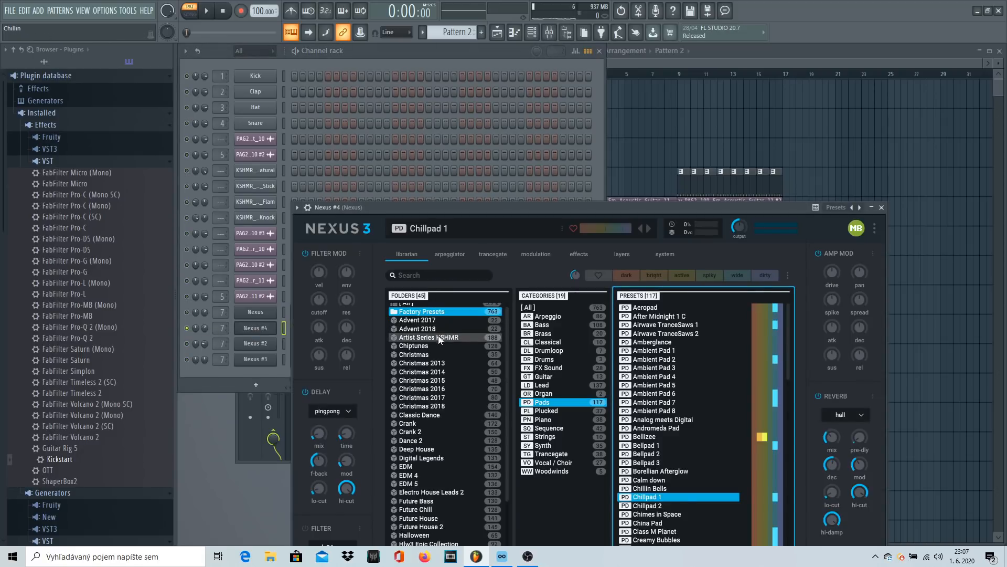
{"action": "left_click", "coordinate": [439, 329]}
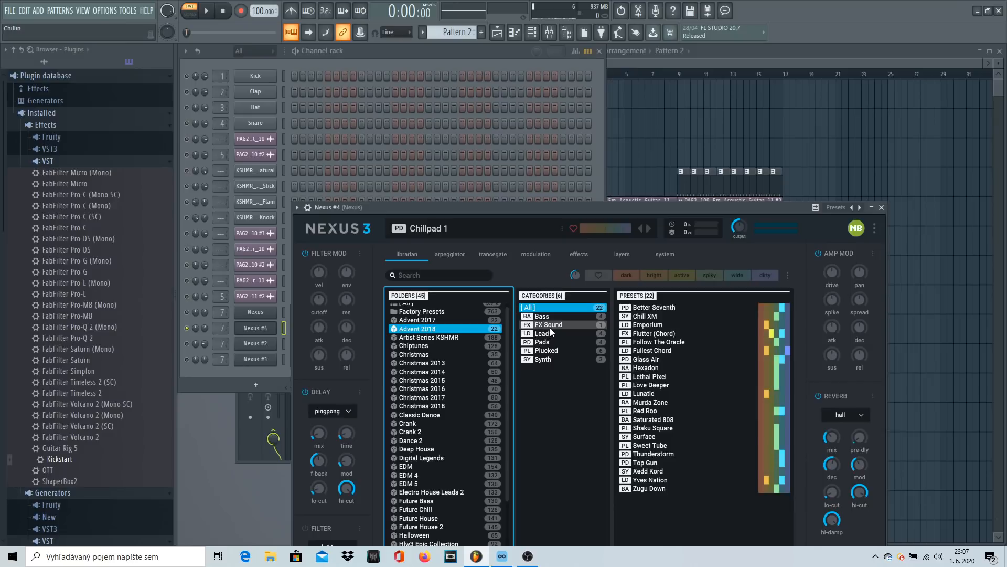
{"action": "left_click", "coordinate": [565, 346]}
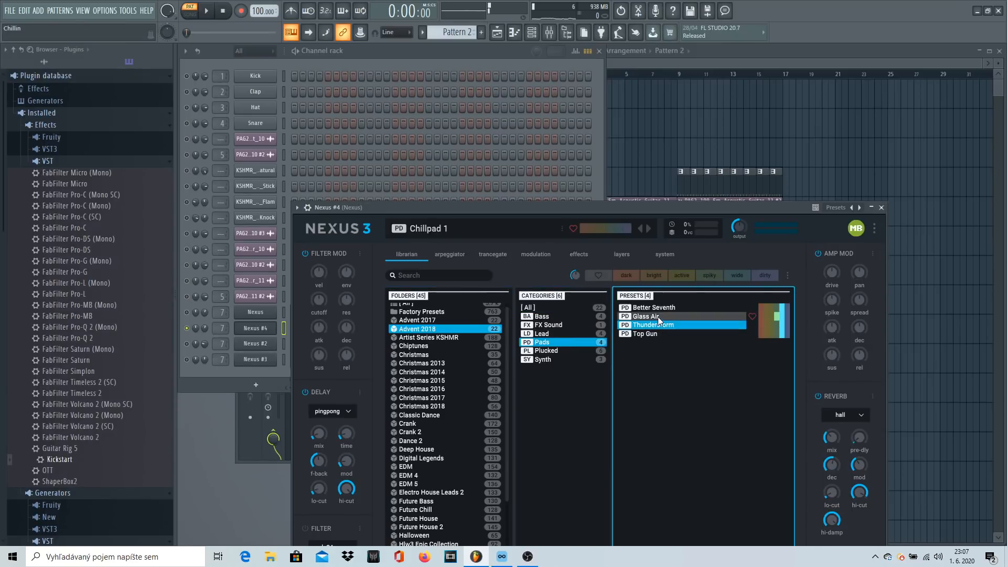
{"action": "left_click", "coordinate": [417, 320]}
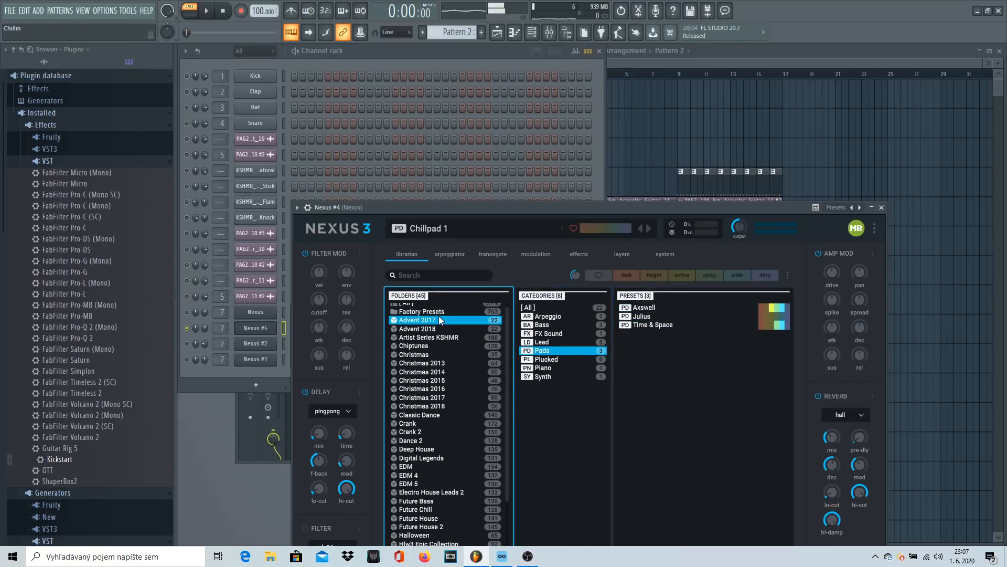
{"action": "left_click", "coordinate": [421, 311]}
{"action": "left_click", "coordinate": [655, 367]}
{"action": "left_click", "coordinate": [670, 342]}
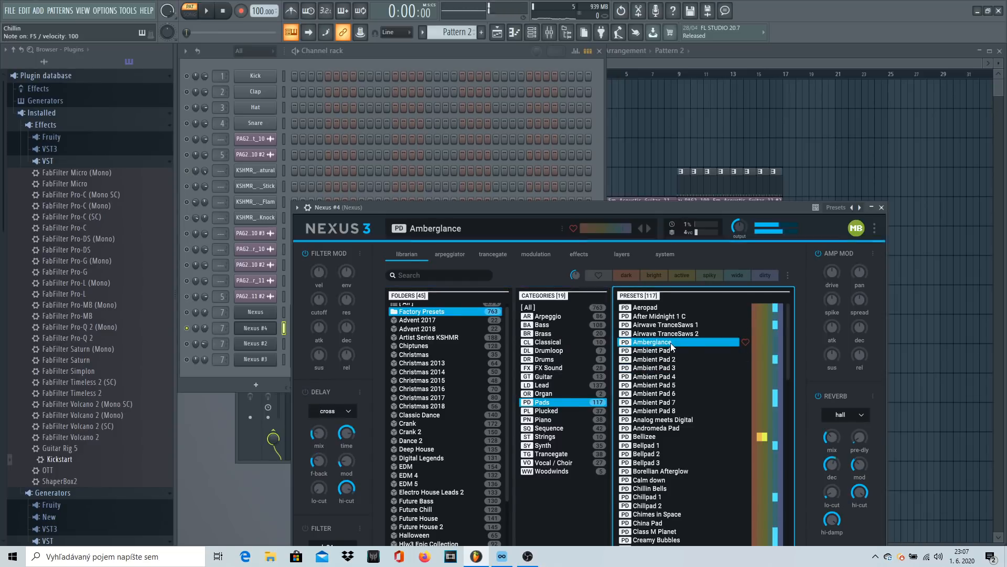
{"action": "left_click", "coordinate": [434, 62]}
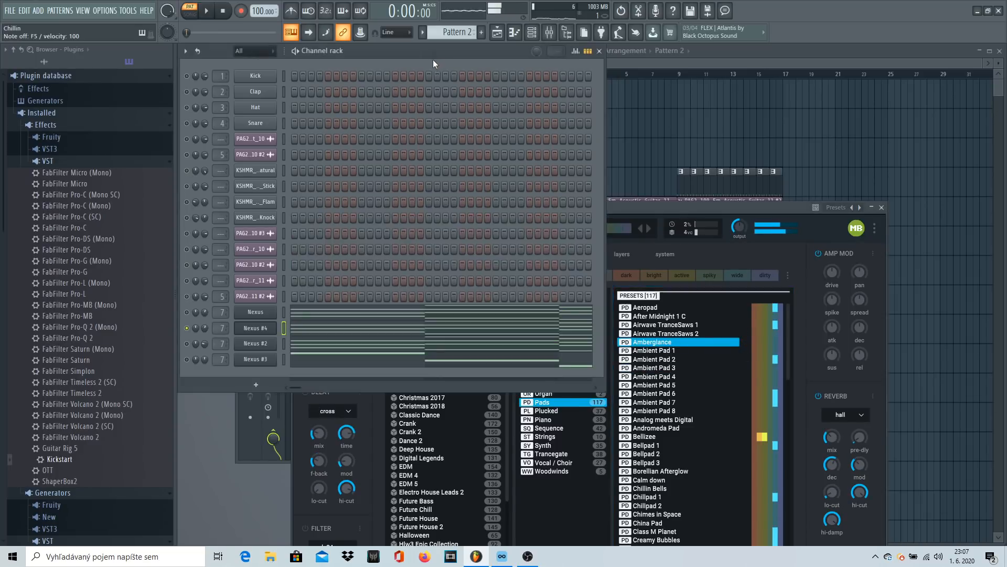
{"action": "key", "text": "space"}
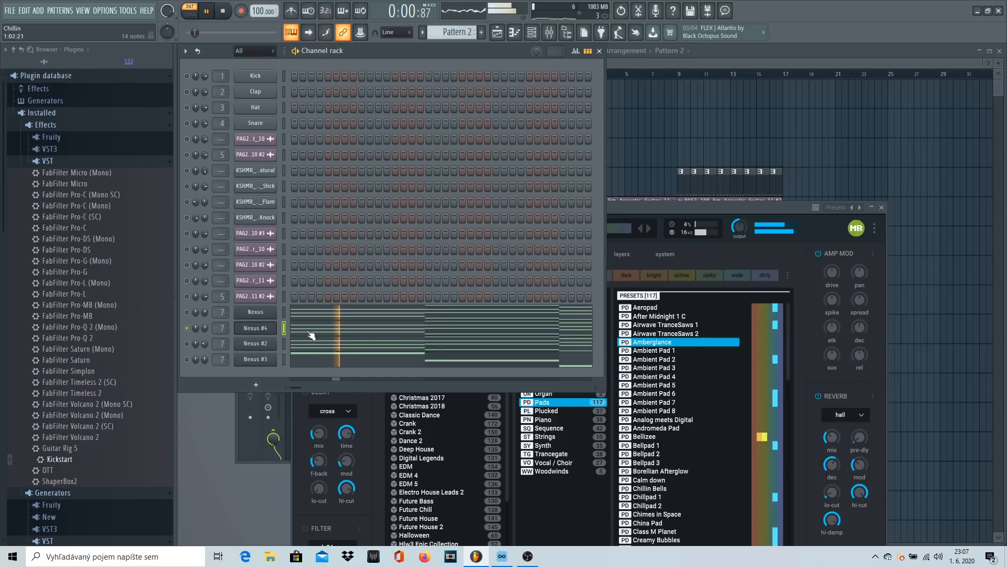
Step: Look through Nexus #4's system, arpeggiator, trancegate, modulation, effects and layers pages during playback
{"action": "left_click", "coordinate": [669, 207]}
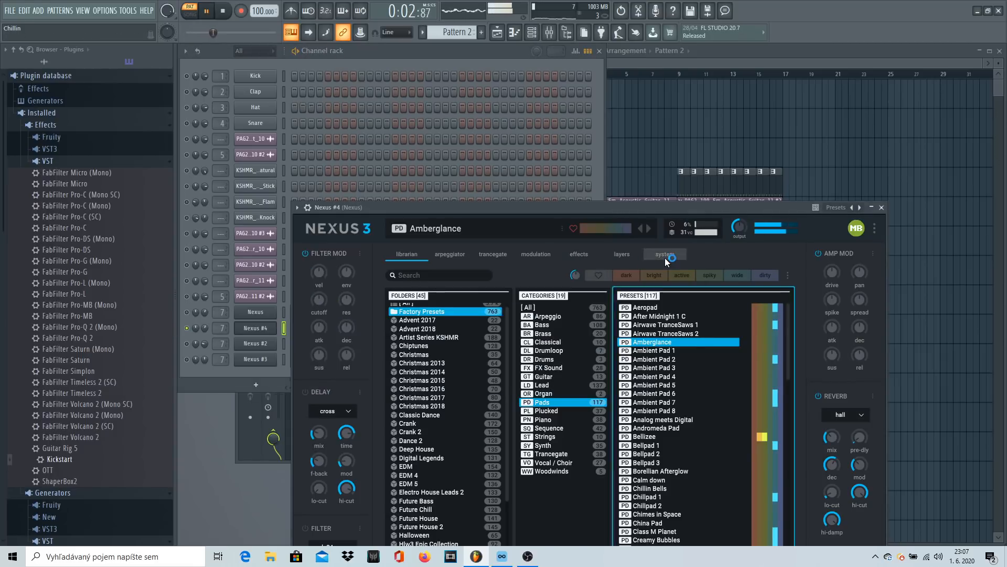
{"action": "left_click", "coordinate": [665, 256]}
{"action": "left_click", "coordinate": [462, 257]}
{"action": "left_click", "coordinate": [493, 256]}
{"action": "left_click", "coordinate": [537, 259]}
{"action": "left_click", "coordinate": [576, 259]}
{"action": "left_click", "coordinate": [620, 259]}
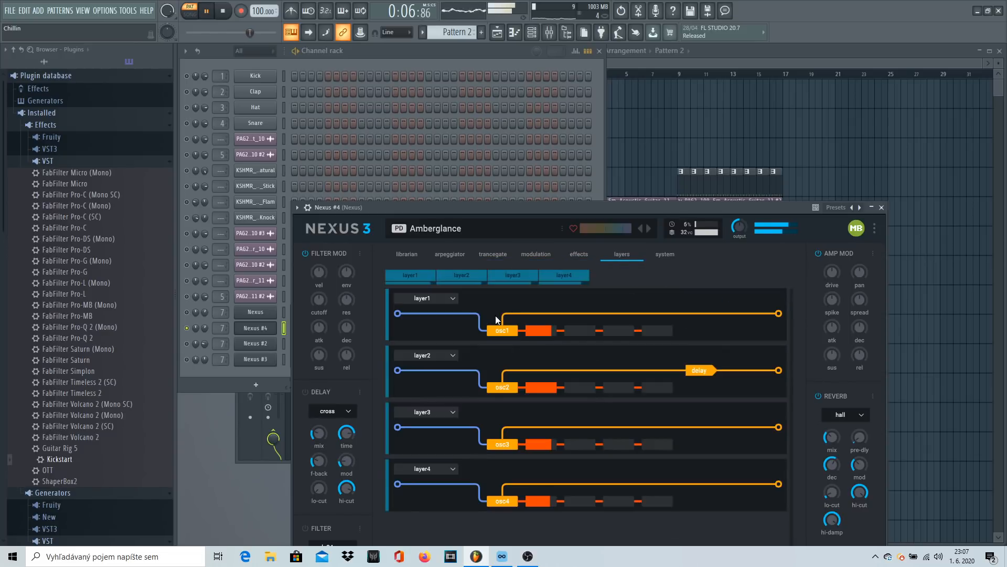
Step: Audition Amberglance's four layers separately, keep only layer2 and layer3 enabled, and close Nexus #4
{"action": "left_click", "coordinate": [446, 277]}
{"action": "left_click", "coordinate": [509, 277]}
{"action": "left_click", "coordinate": [566, 276]}
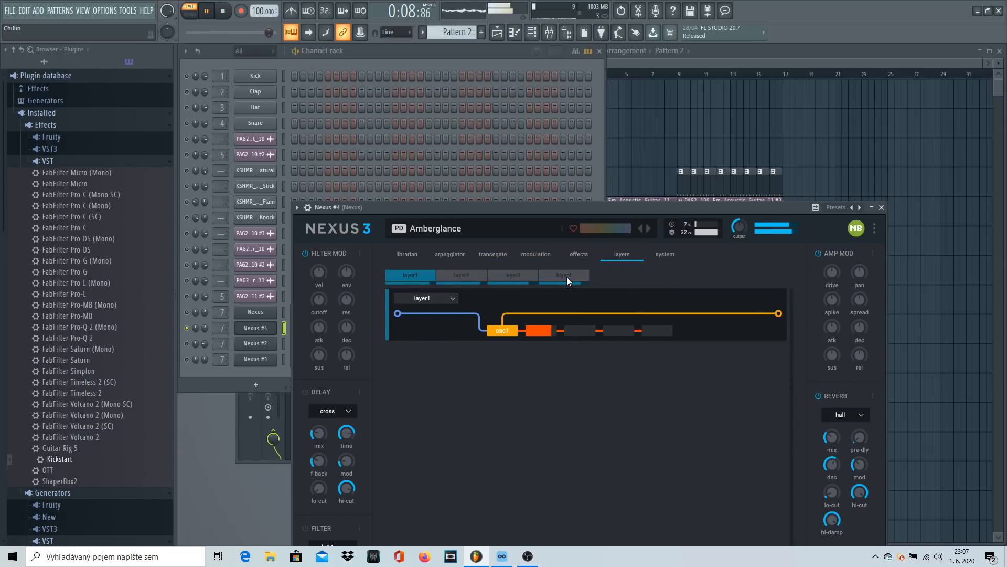
{"action": "left_click", "coordinate": [428, 277]}
{"action": "left_click", "coordinate": [455, 277]}
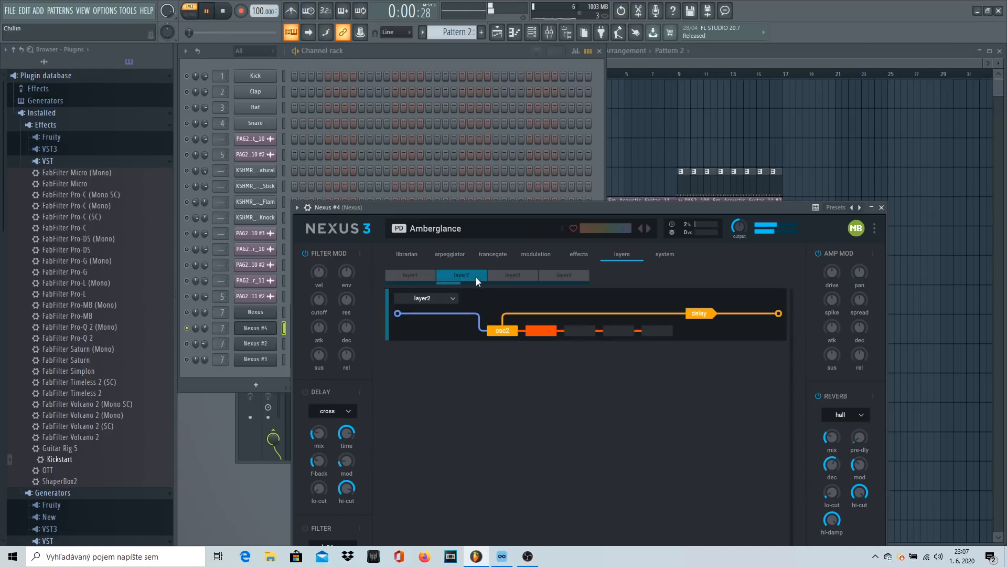
{"action": "left_click", "coordinate": [506, 276]}
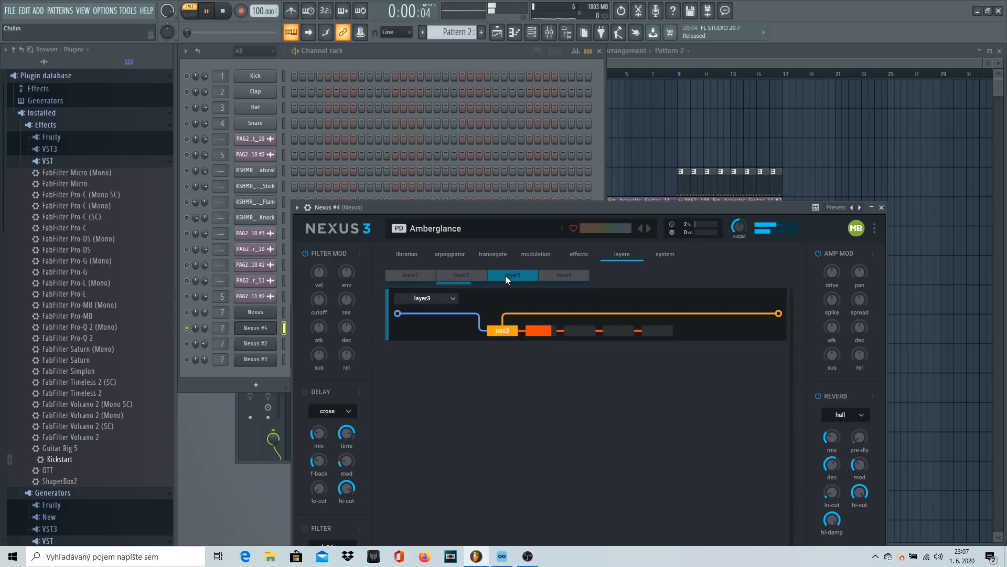
{"action": "left_click", "coordinate": [562, 276]}
{"action": "left_click", "coordinate": [562, 276]}
{"action": "left_click", "coordinate": [461, 275]}
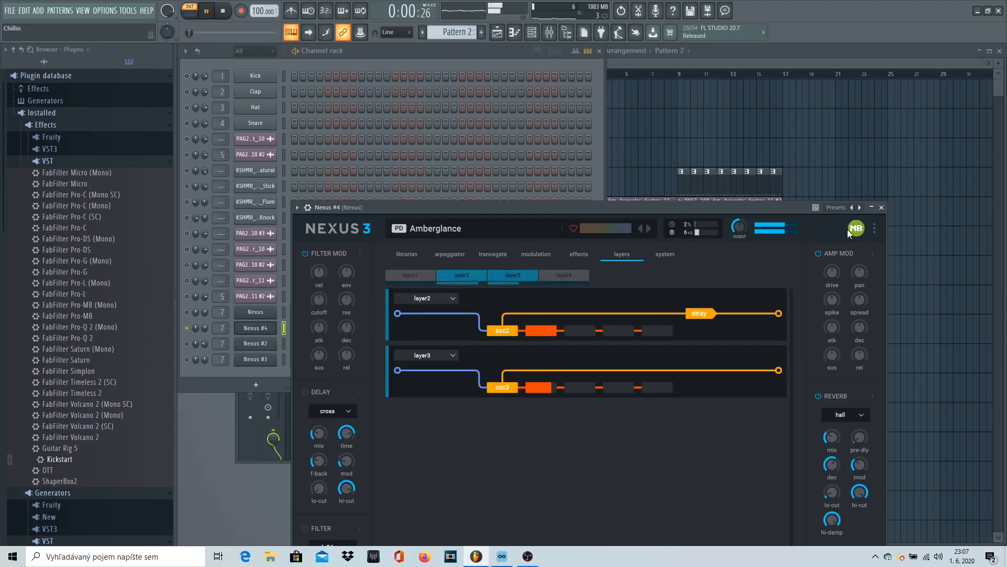
{"action": "left_click", "coordinate": [882, 207]}
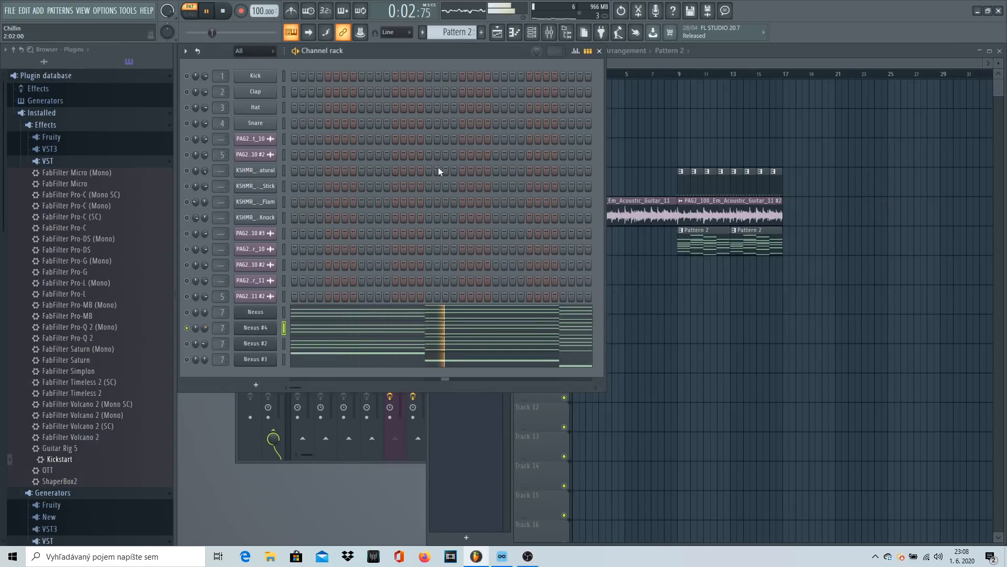
Step: Check the effects on the Nexus mixer track, close the mixer and stop playback
{"action": "left_click", "coordinate": [549, 32]}
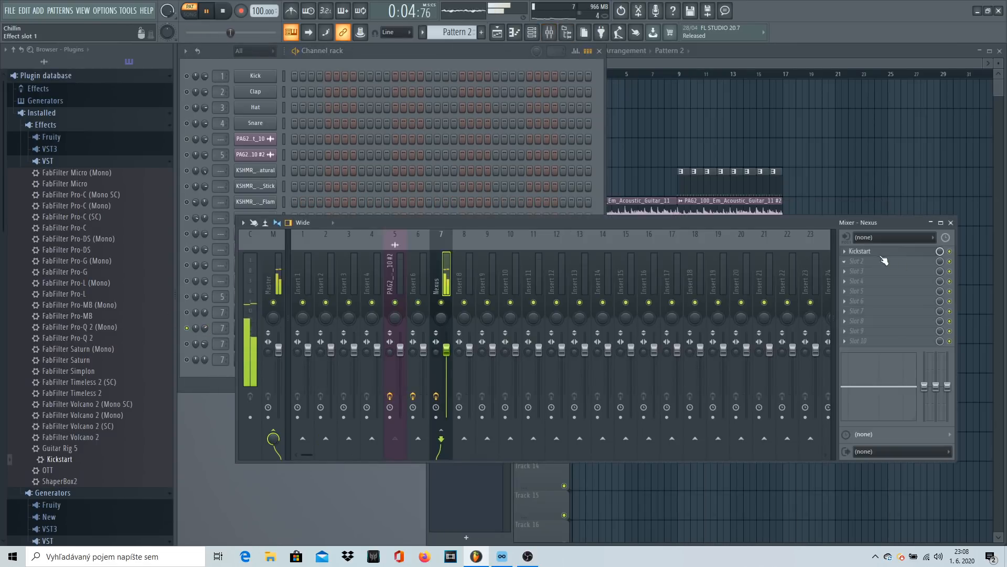
{"action": "left_click", "coordinate": [951, 222]}
{"action": "key", "text": "space"}
Step: Select bars 9 to 17 in the playlist and create an automation clip for Nexus #4's channel panning
{"action": "left_click_drag", "start_coordinate": [678, 74], "coordinate": [784, 74]}
{"action": "left_click", "coordinate": [196, 328]}
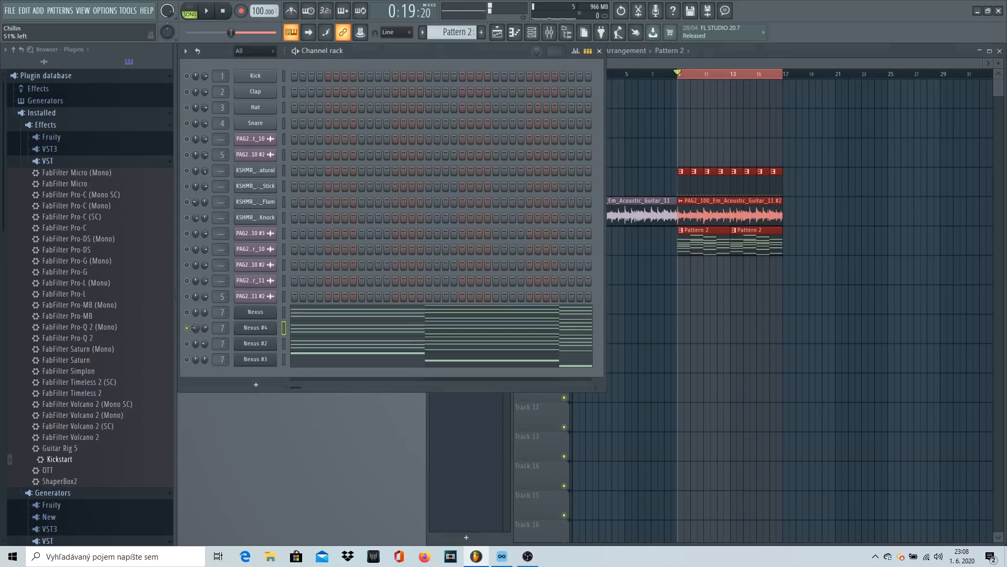
{"action": "right_click", "coordinate": [197, 329]}
{"action": "left_click", "coordinate": [237, 398]}
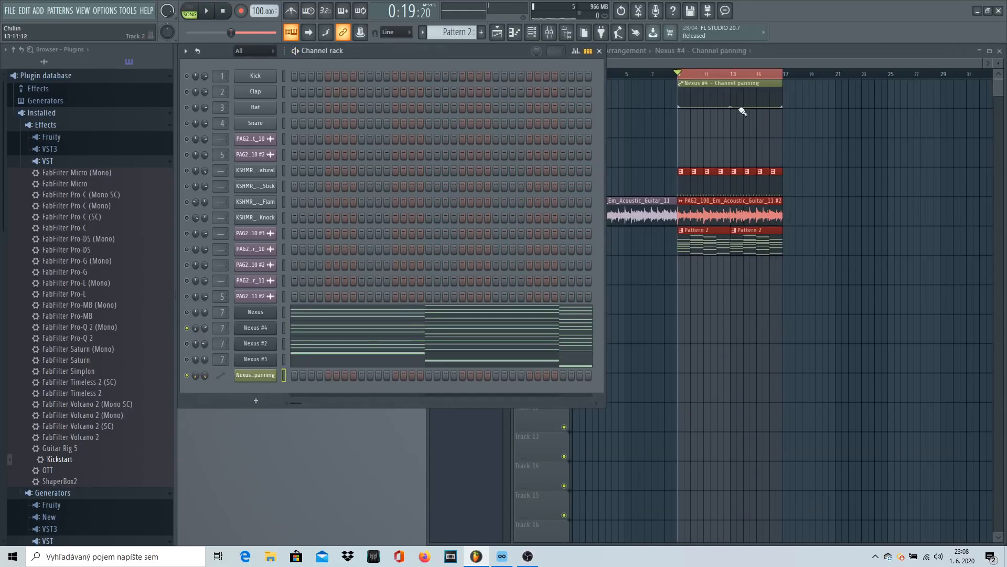
Step: Add points to the Nexus #4 panning automation to form a rising, zigzagging curve, and move the playback position to bar 7
{"action": "left_click", "coordinate": [696, 99]}
{"action": "left_click_drag", "start_coordinate": [717, 102], "coordinate": [718, 94]}
{"action": "right_click", "coordinate": [724, 101]}
{"action": "right_click", "coordinate": [744, 93]}
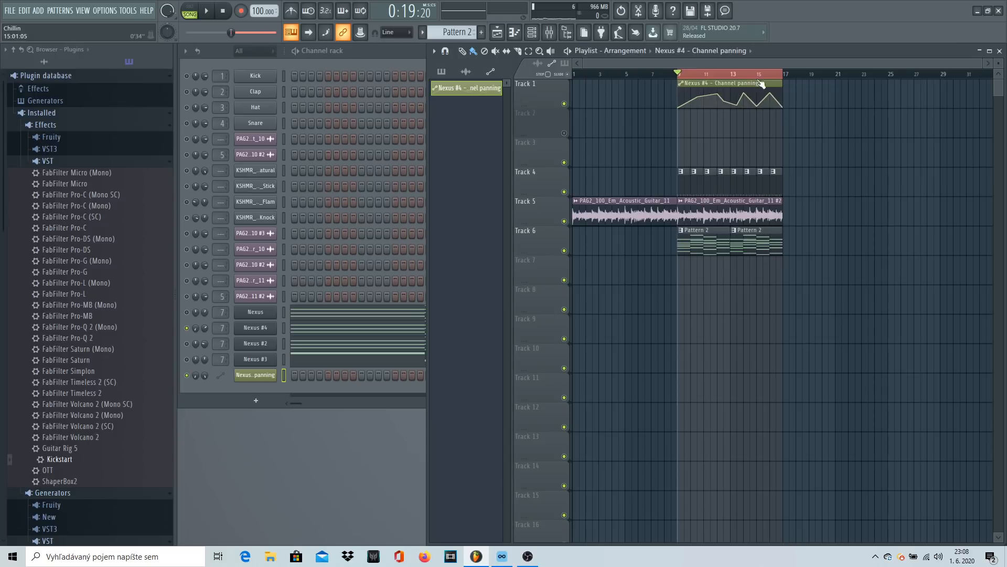
{"action": "left_click", "coordinate": [651, 74]}
Step: Audition the samples in the KSHMR_Impacts_02_Low folder
{"action": "left_click", "coordinate": [44, 62]}
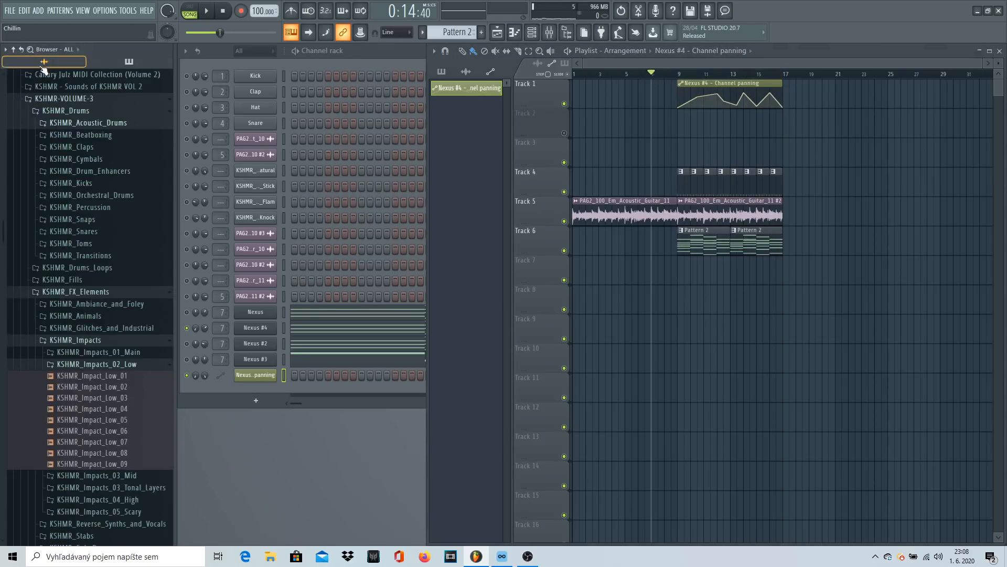
{"action": "left_click_drag", "start_coordinate": [121, 387], "coordinate": [121, 364]}
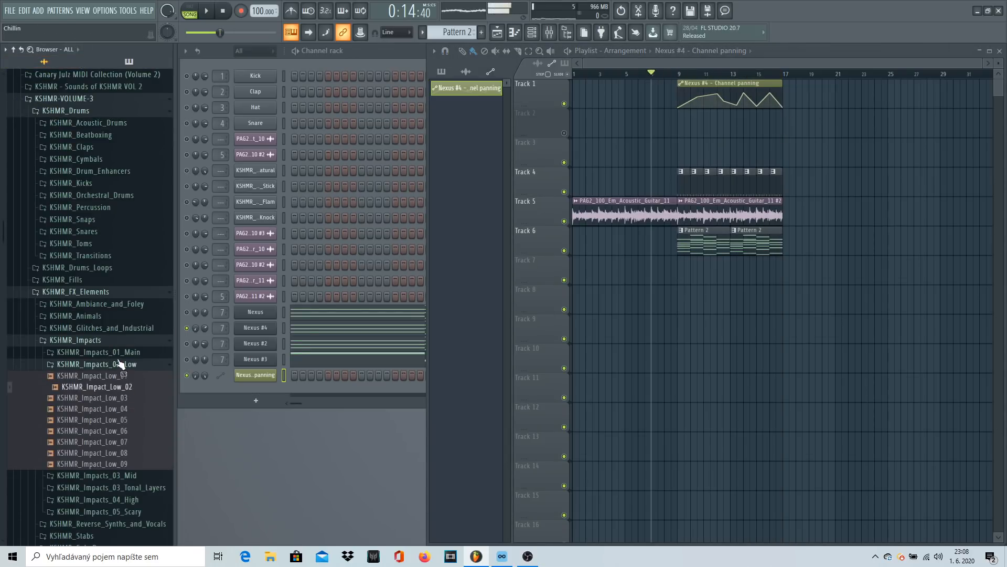
{"action": "key", "text": "Down"}
{"action": "key", "text": "Down"}
{"action": "key", "text": "Down"}
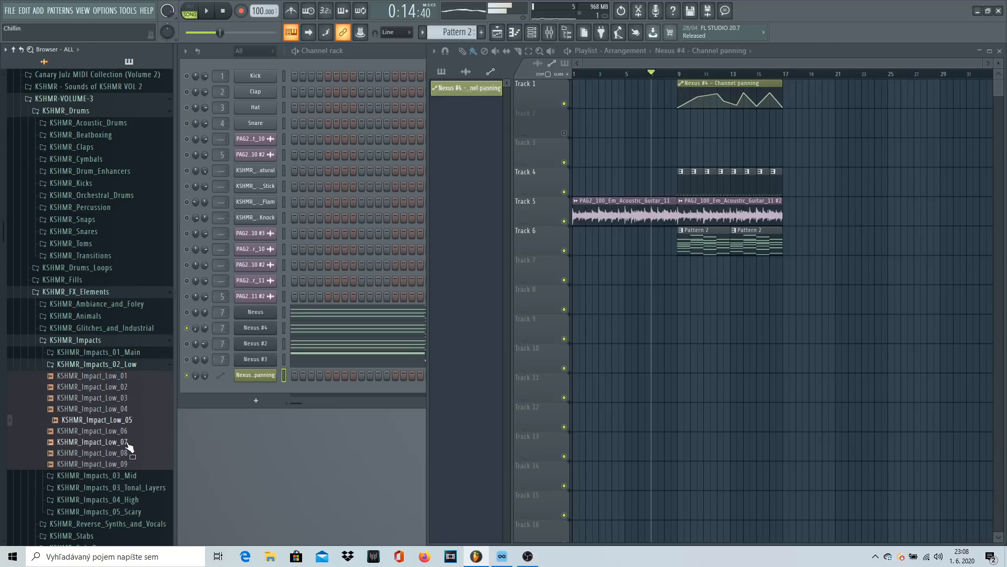
Step: Place the KSHMR_Impact_Low_09 sample at bar 9 on Track 7 and lower its channel volume to 42%
{"action": "left_click_drag", "start_coordinate": [126, 442], "coordinate": [678, 269]}
{"action": "left_click_drag", "start_coordinate": [130, 464], "coordinate": [132, 469]}
{"action": "middle_click", "coordinate": [129, 466]}
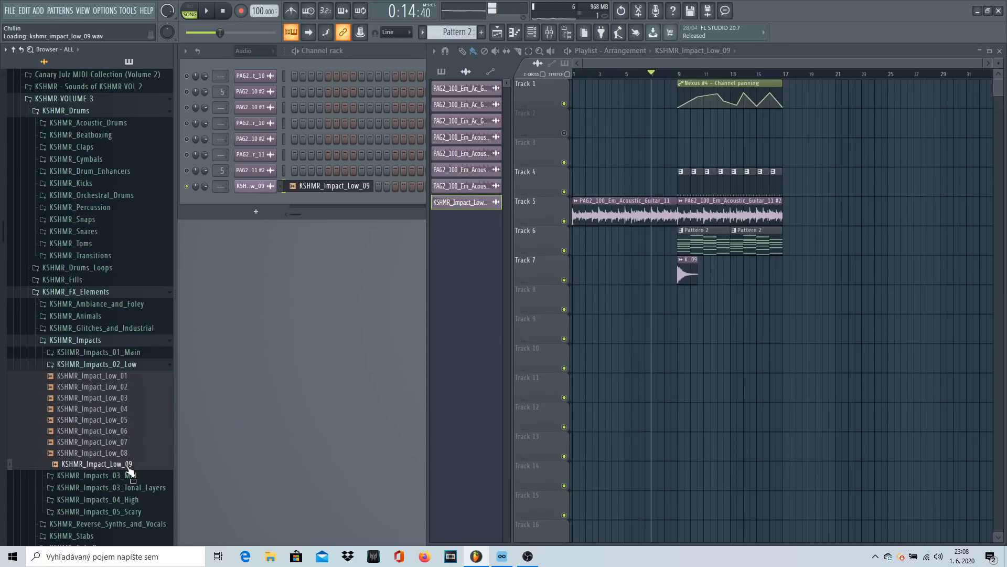
{"action": "double_click", "coordinate": [682, 270]}
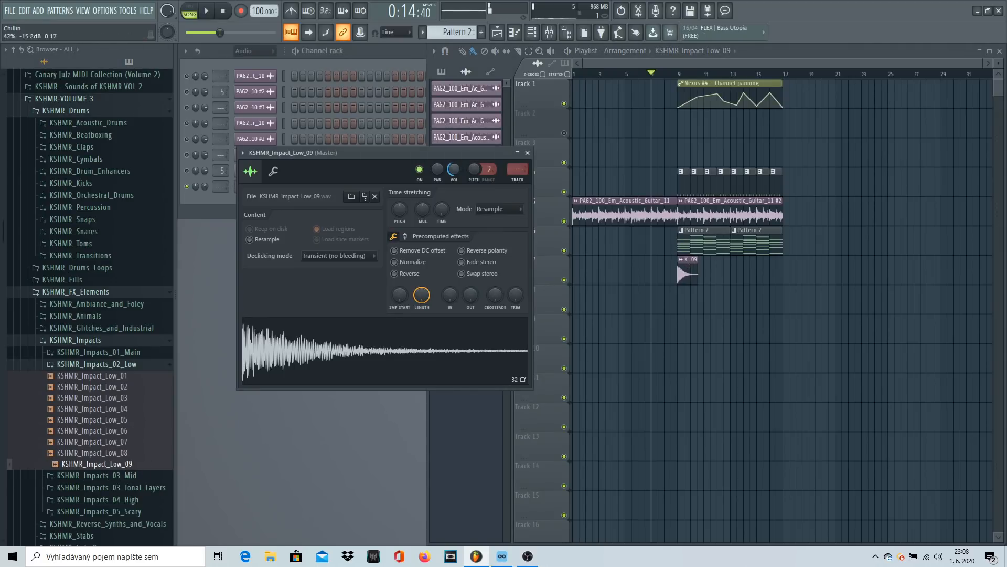
{"action": "left_click", "coordinate": [529, 153]}
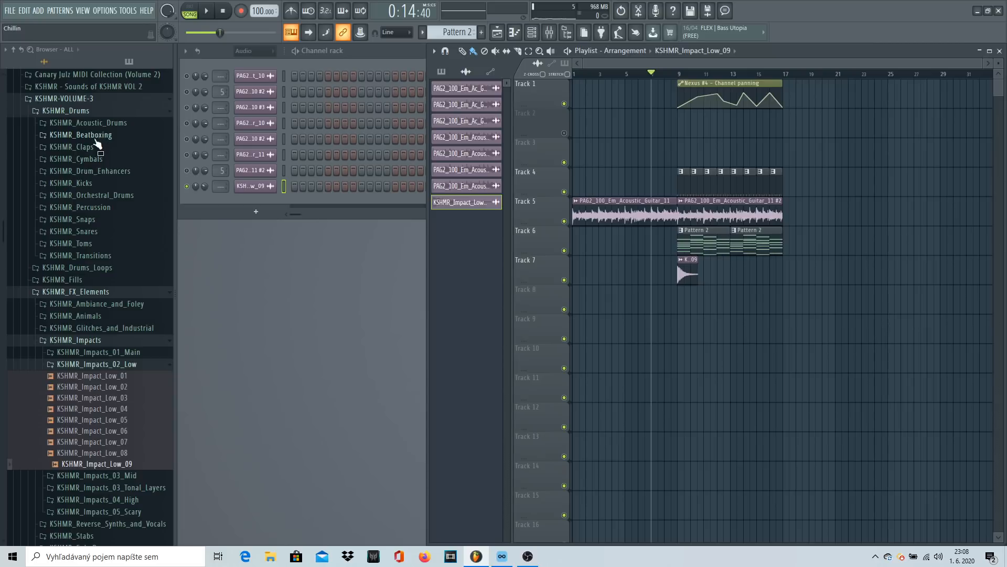
Step: Collapse the KSHMR drums, animals and impacts folders and open KSHMR_Water under KSHMR_Ambiance_Elemental
{"action": "left_click", "coordinate": [86, 112]}
{"action": "left_click", "coordinate": [98, 147]}
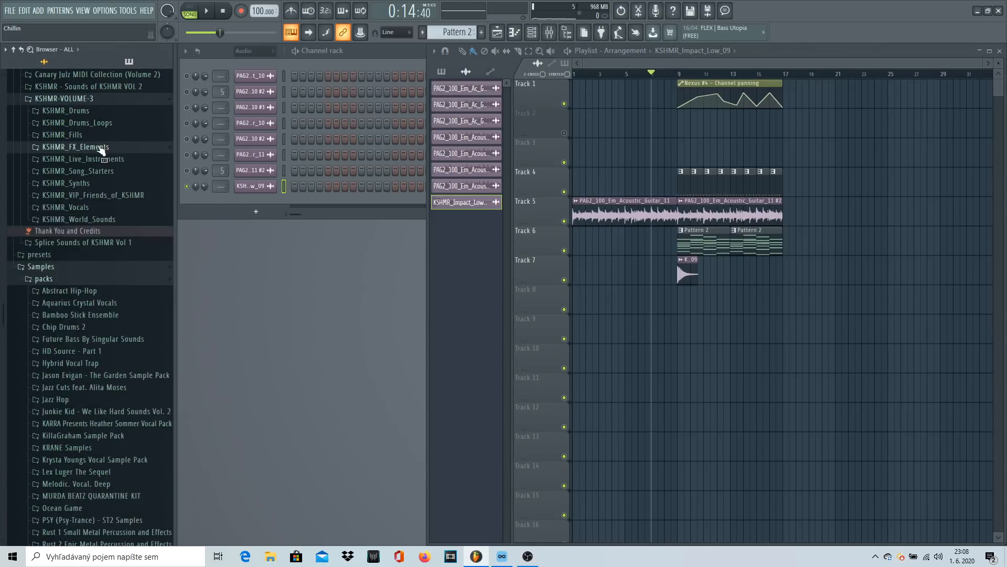
{"action": "left_click", "coordinate": [99, 147]}
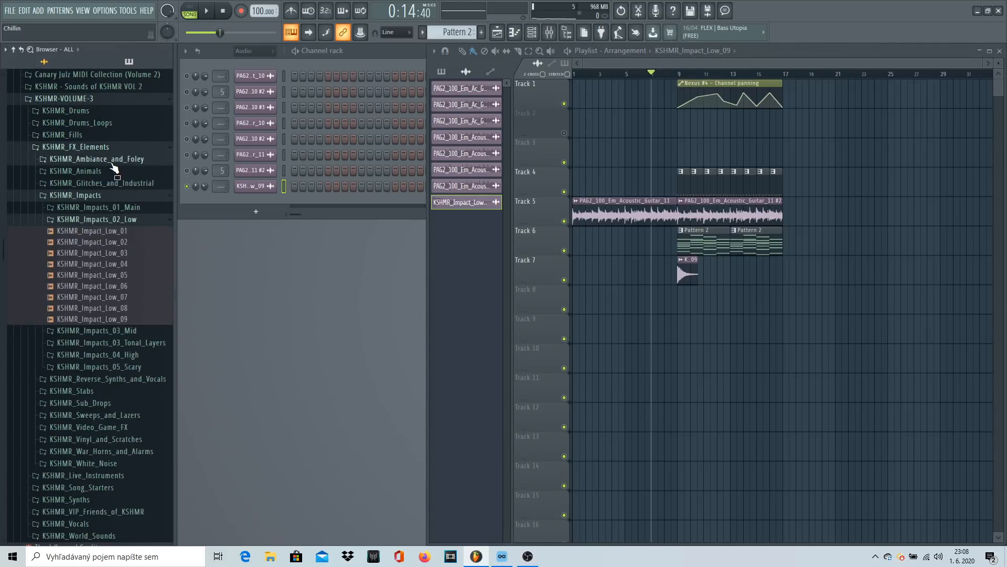
{"action": "left_click", "coordinate": [124, 175]}
{"action": "scroll", "coordinate": [99, 262], "scroll_direction": "up", "scroll_amount": 3}
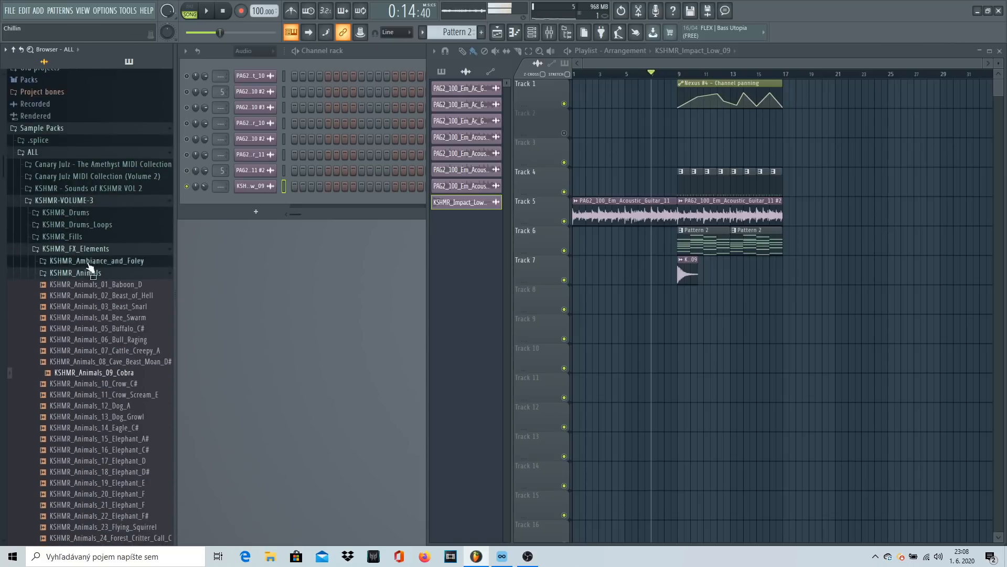
{"action": "left_click", "coordinate": [101, 273]}
{"action": "left_click", "coordinate": [118, 297]}
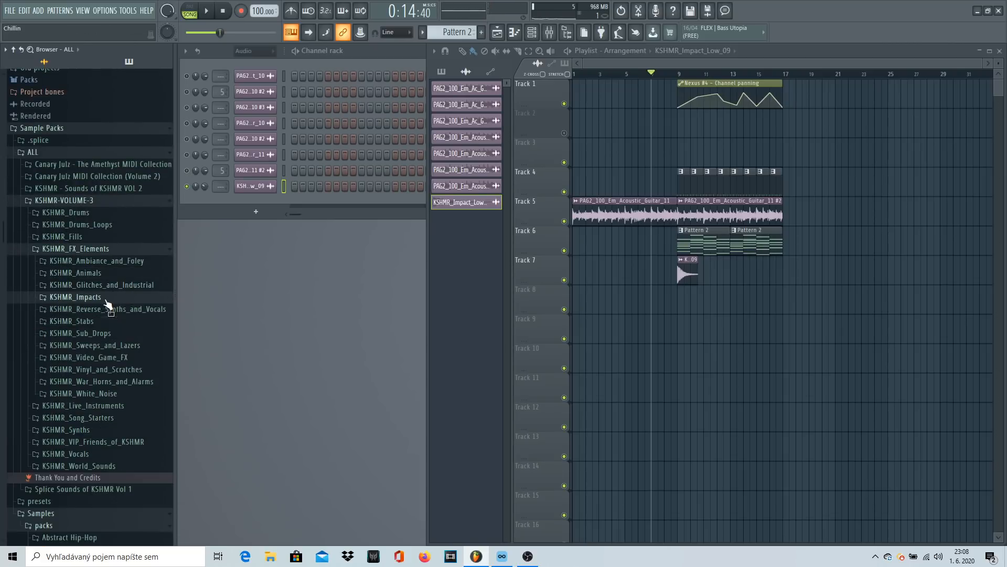
{"action": "left_click", "coordinate": [127, 265]}
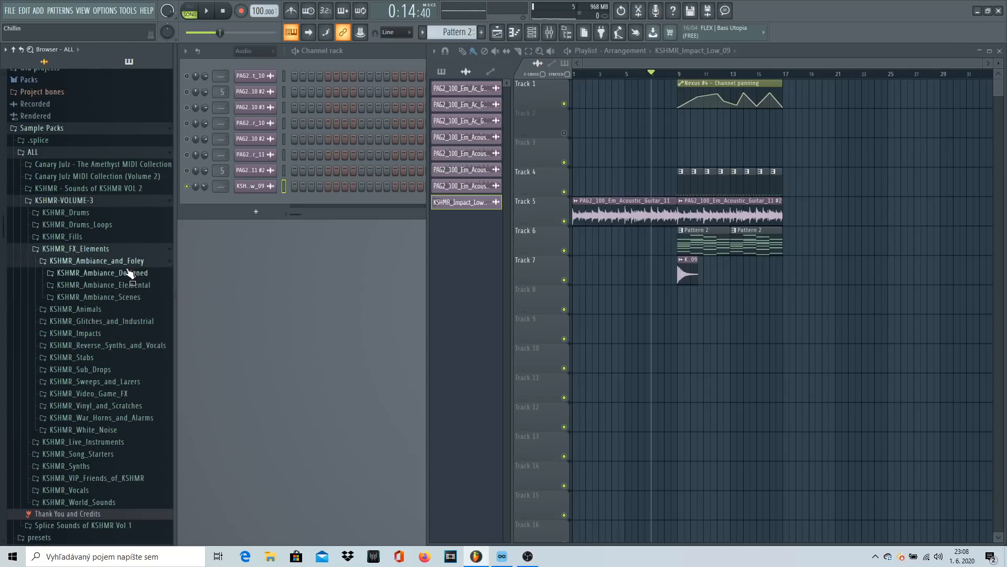
{"action": "left_click", "coordinate": [145, 288]}
{"action": "left_click", "coordinate": [134, 321]}
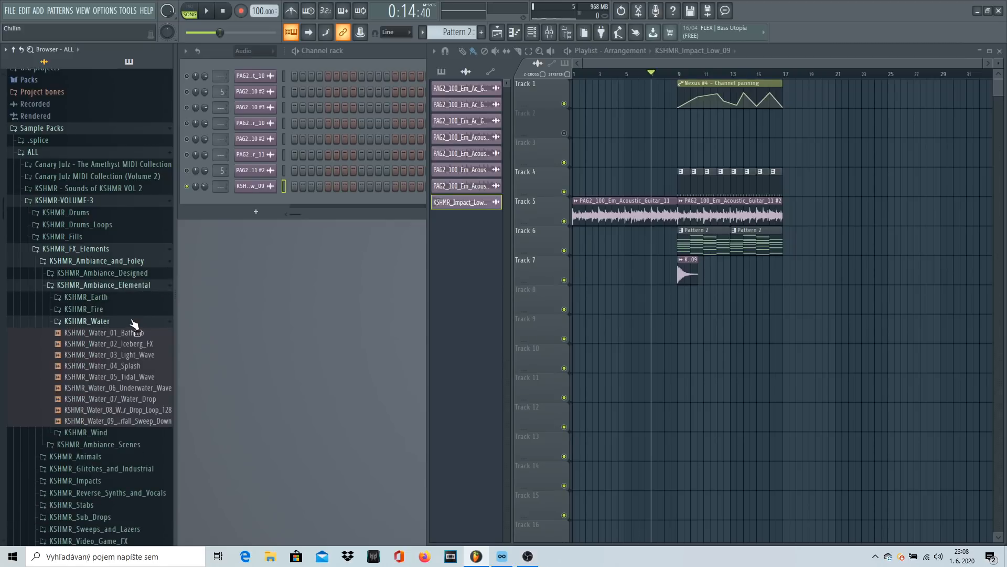
Step: Audition the KSHMR_Water samples and collapse their folder
{"action": "left_click", "coordinate": [139, 376]}
{"action": "key", "text": "Down"}
{"action": "key", "text": "Down"}
{"action": "key", "text": "Down"}
{"action": "key", "text": "Down"}
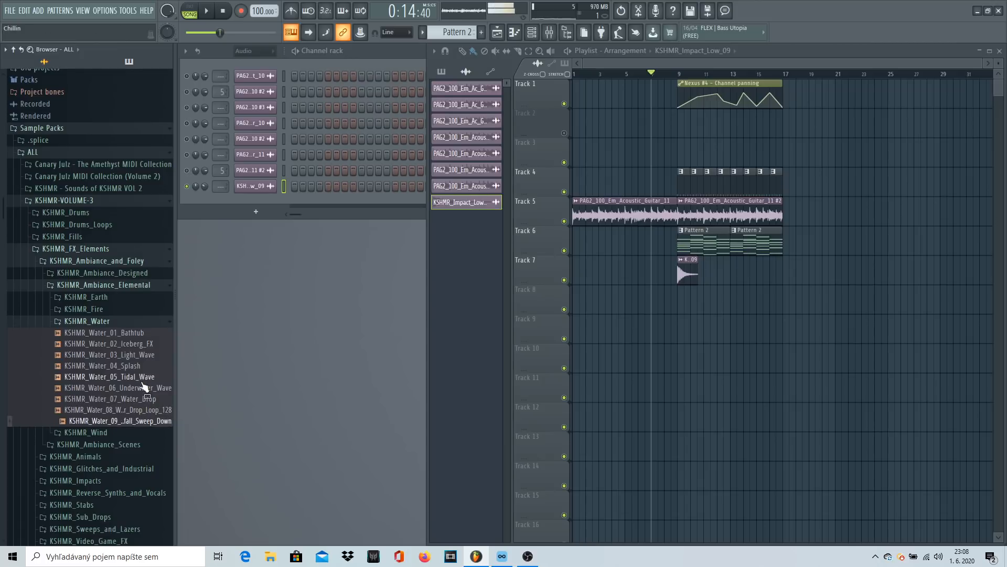
{"action": "left_click", "coordinate": [147, 378]}
{"action": "left_click", "coordinate": [146, 365]}
{"action": "left_click", "coordinate": [145, 355]}
{"action": "left_click", "coordinate": [137, 344]}
{"action": "left_click", "coordinate": [120, 321]}
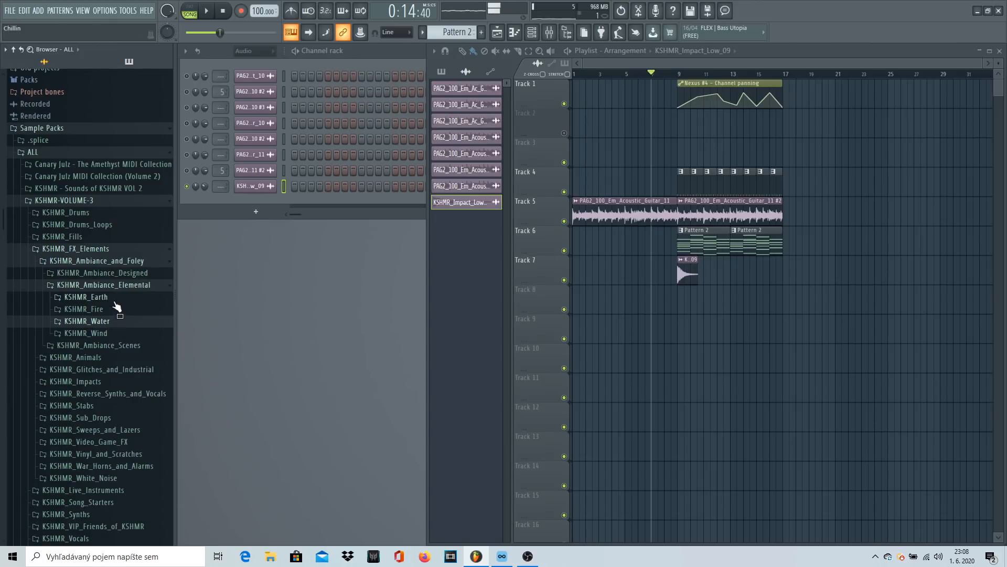
Step: Audition several KSHMR_Earth samples, including Earthquake_Arp_128 and Zeus_Door_Closing, and collapse the folder
{"action": "left_click", "coordinate": [116, 300]}
{"action": "left_click", "coordinate": [120, 320]}
{"action": "left_click", "coordinate": [148, 375]}
{"action": "left_click", "coordinate": [148, 386]}
{"action": "left_click", "coordinate": [147, 364]}
{"action": "left_click", "coordinate": [147, 353]}
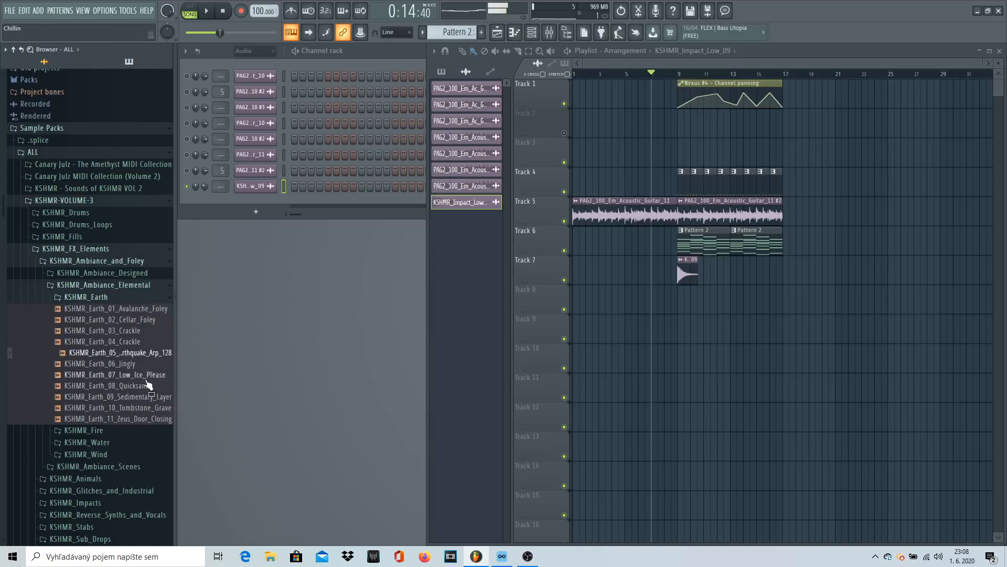
{"action": "left_click", "coordinate": [151, 418]}
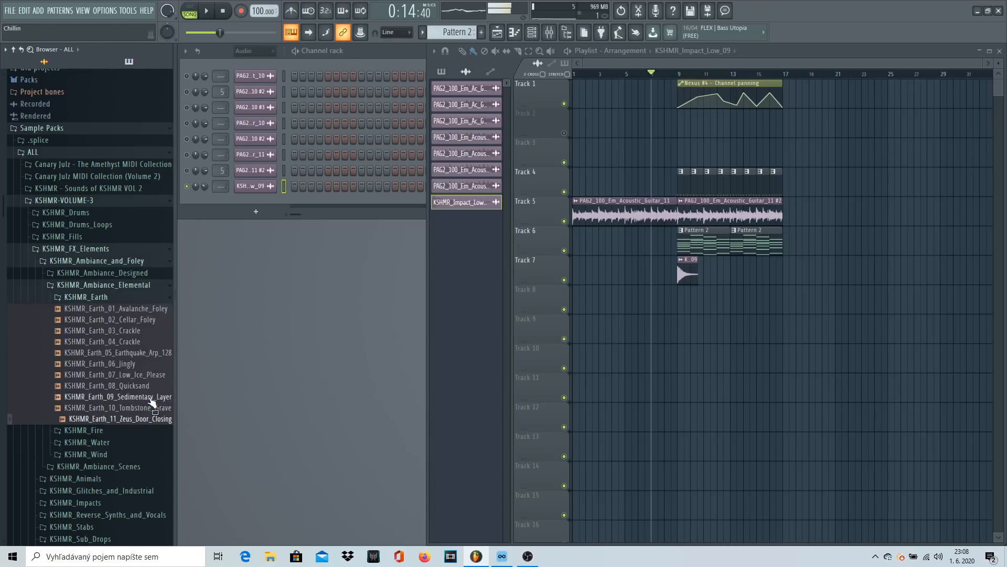
{"action": "left_click", "coordinate": [101, 298]}
Step: Audition the KSHMR_Wind samples and place KSHMR_Wind_11_Windy_Clothes_Flapping at bar 9 on Track 8
{"action": "left_click", "coordinate": [118, 334]}
{"action": "left_click", "coordinate": [126, 373]}
{"action": "left_click", "coordinate": [139, 418]}
{"action": "left_click", "coordinate": [147, 440]}
{"action": "left_click", "coordinate": [149, 463]}
{"action": "left_click_drag", "start_coordinate": [150, 475], "coordinate": [685, 304]}
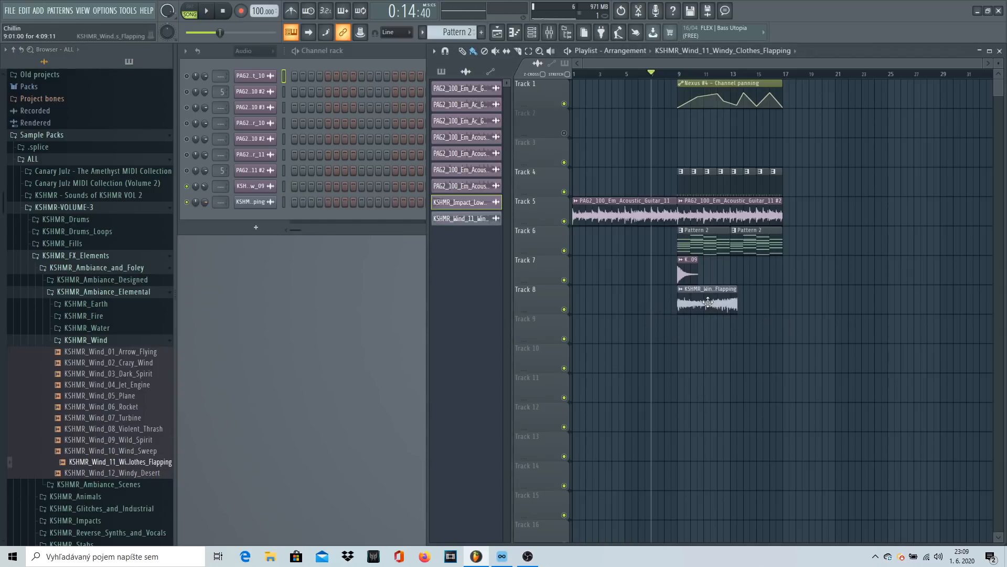
Step: Route the wind sample to the Nexus mixer track 7 and add a second copy filling bars 13 to 17 on Track 8
{"action": "left_click", "coordinate": [692, 289]}
{"action": "left_click_drag", "start_coordinate": [519, 185], "coordinate": [518, 168]}
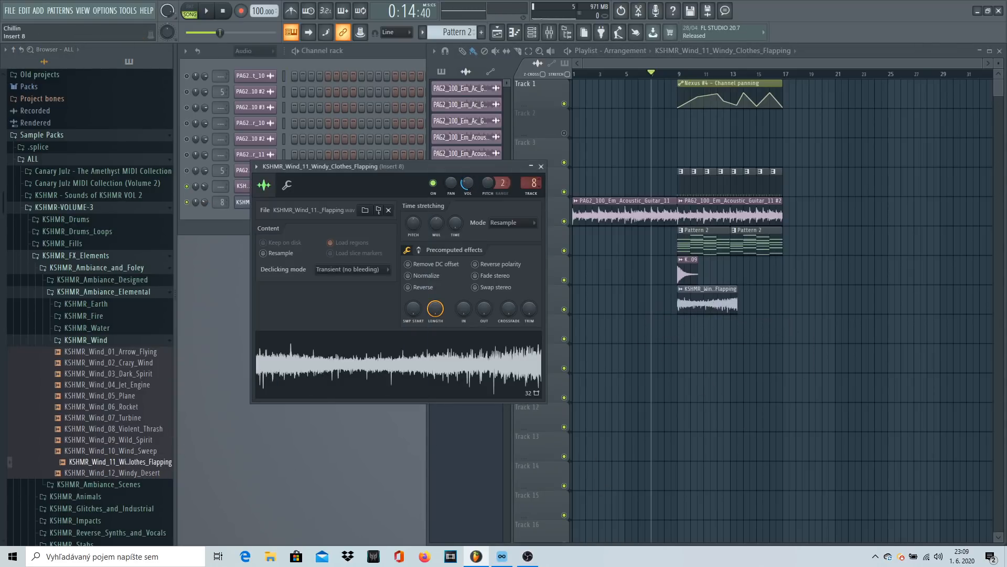
{"action": "left_click", "coordinate": [541, 166]}
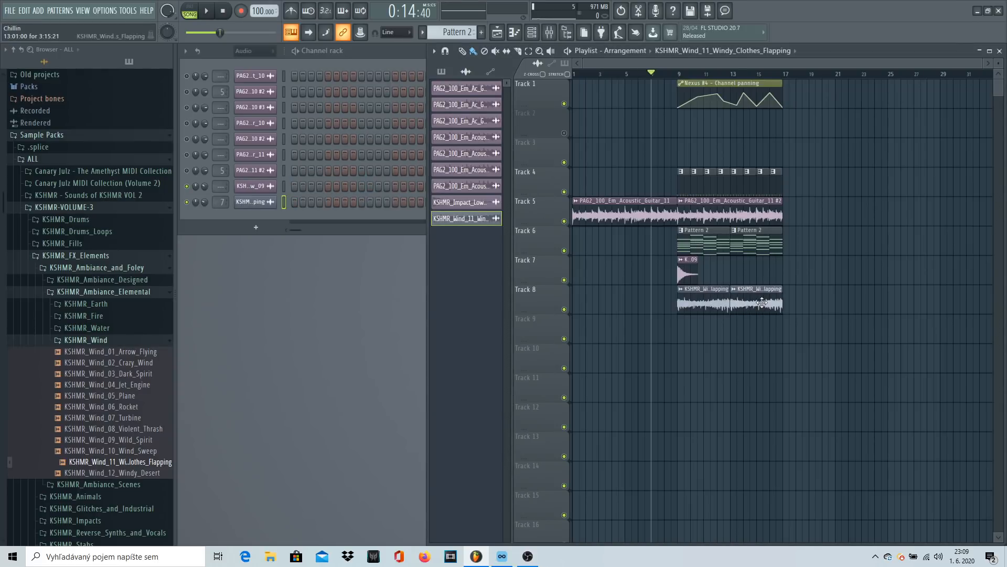
{"action": "scroll", "coordinate": [799, 78], "scroll_direction": "up", "scroll_amount": 6}
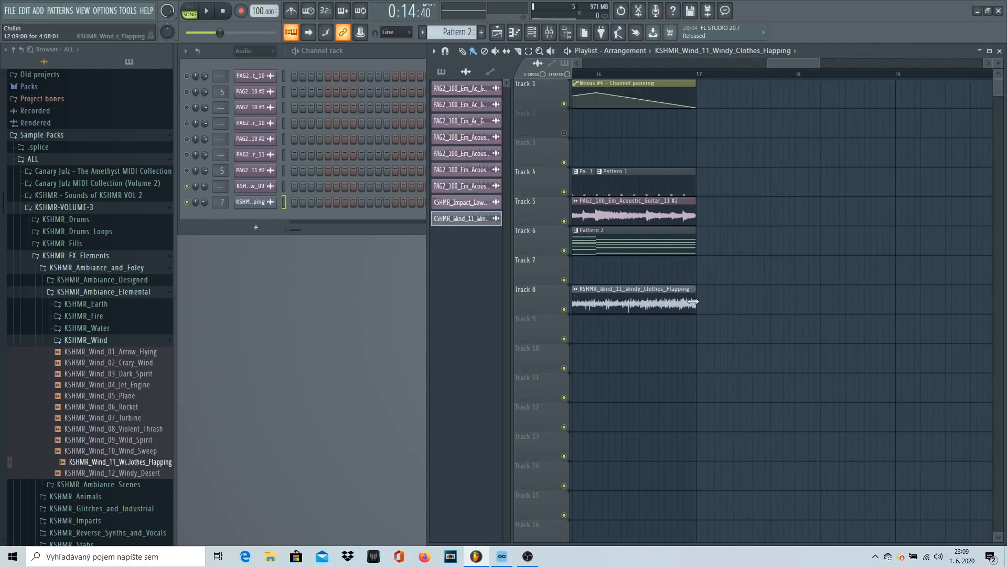
{"action": "double_click", "coordinate": [688, 300]}
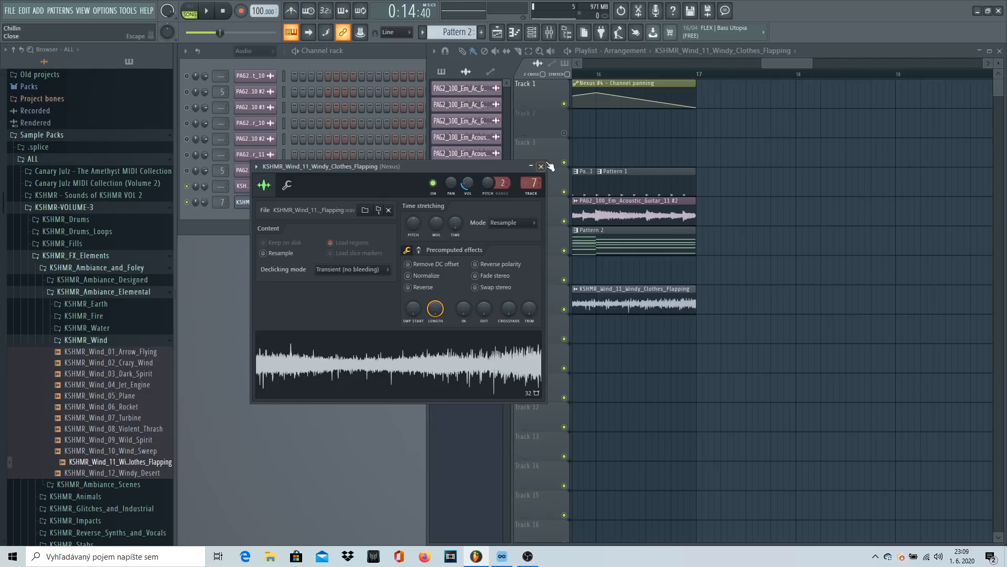
Step: Play the arrangement from bar 1 to listen to the opening guitar loop
{"action": "left_click_drag", "start_coordinate": [755, 63], "coordinate": [577, 77]}
{"action": "left_click", "coordinate": [577, 78]}
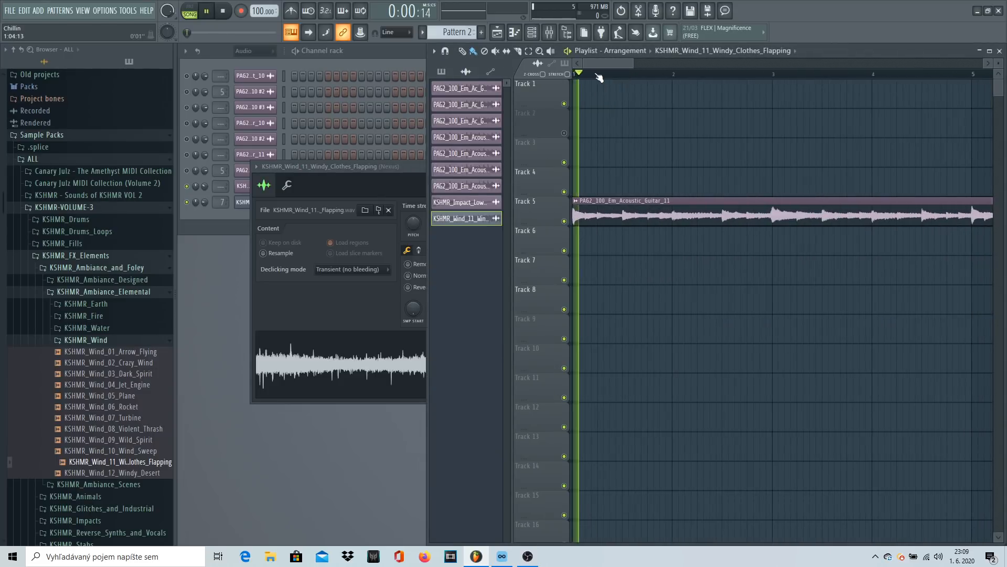
{"action": "left_click", "coordinate": [190, 195]}
{"action": "key", "text": "space"}
{"action": "left_click", "coordinate": [833, 49]}
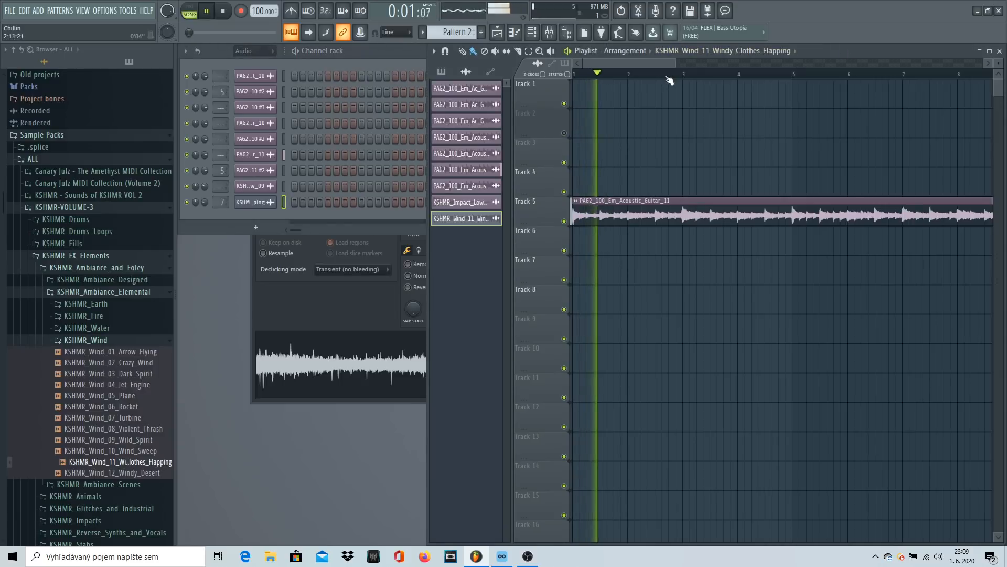
{"action": "left_click_drag", "start_coordinate": [675, 66], "coordinate": [776, 64]}
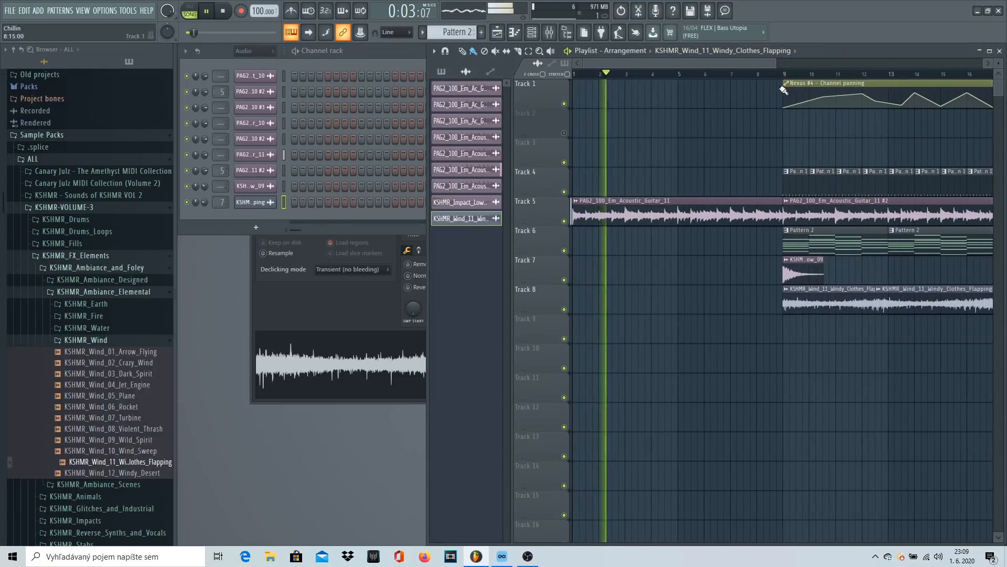
Step: With bars 1 to 9 selected, route the first guitar clip to mixer track 8 and load Fruity Reeverb in its first effect slot
{"action": "left_click", "coordinate": [630, 212]}
{"action": "key", "text": "space"}
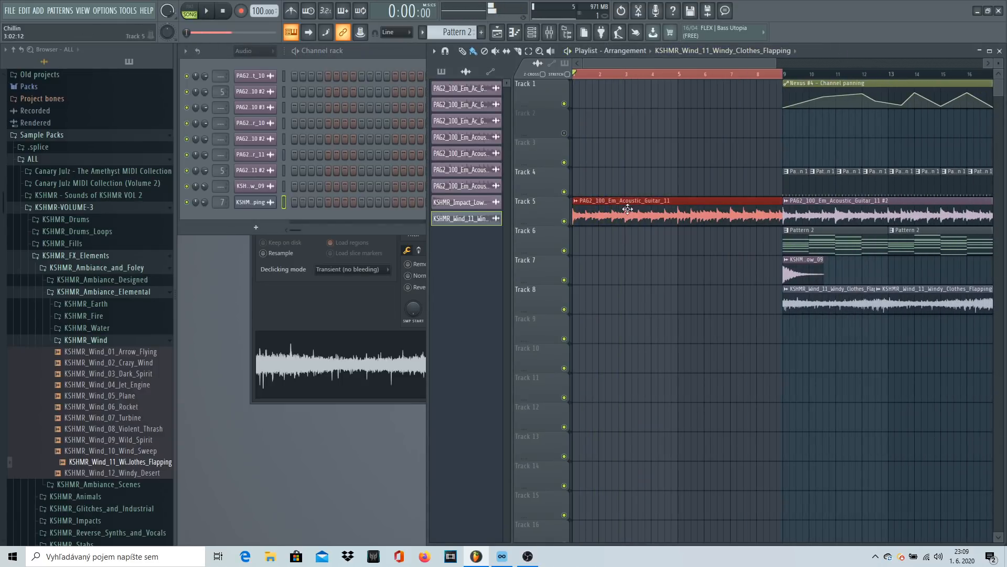
{"action": "double_click", "coordinate": [630, 213]}
{"action": "key", "text": "ctrl+l"}
{"action": "left_click", "coordinate": [857, 250]}
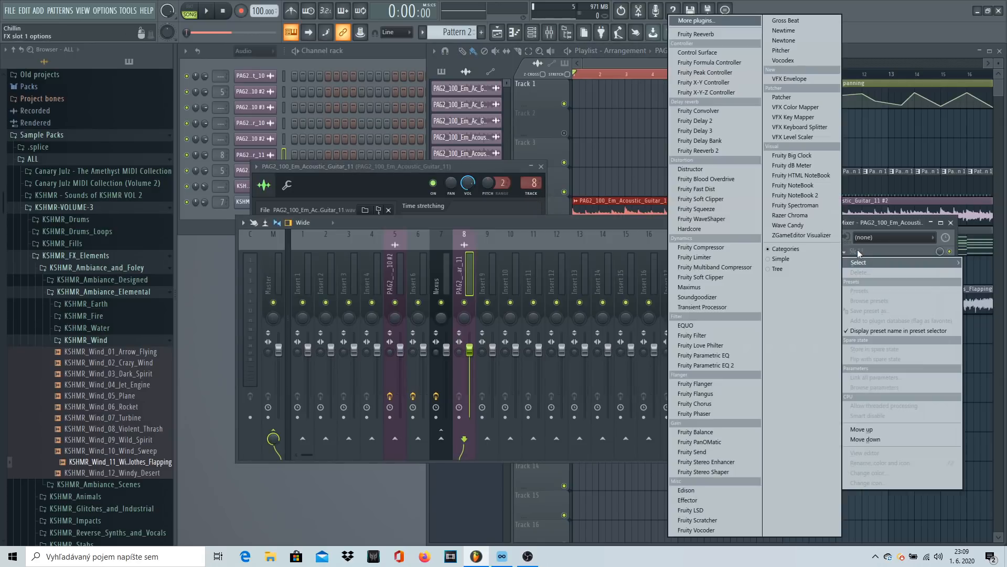
{"action": "left_click", "coordinate": [733, 35]}
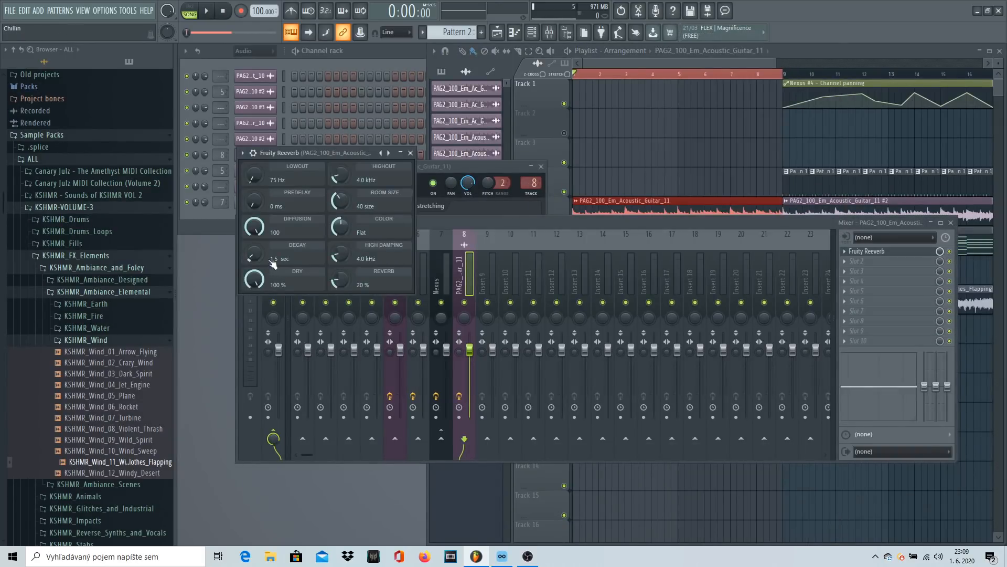
Step: Create an automation clip for Fruity Reeverb's Decay over bars 1 to 9 and shape it as a rising line
{"action": "right_click", "coordinate": [252, 256]}
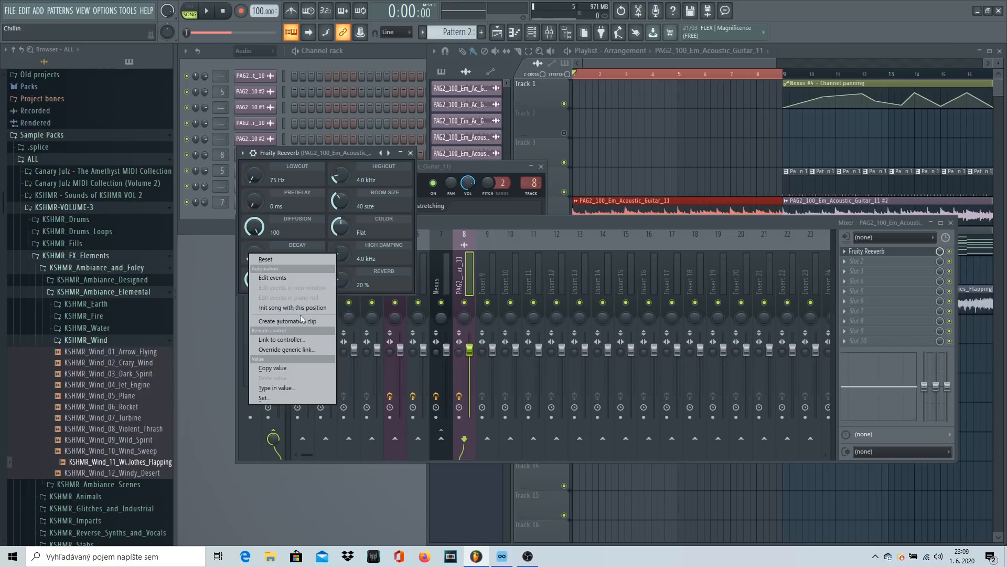
{"action": "left_click", "coordinate": [302, 319]}
{"action": "left_click_drag", "start_coordinate": [785, 107], "coordinate": [785, 100]}
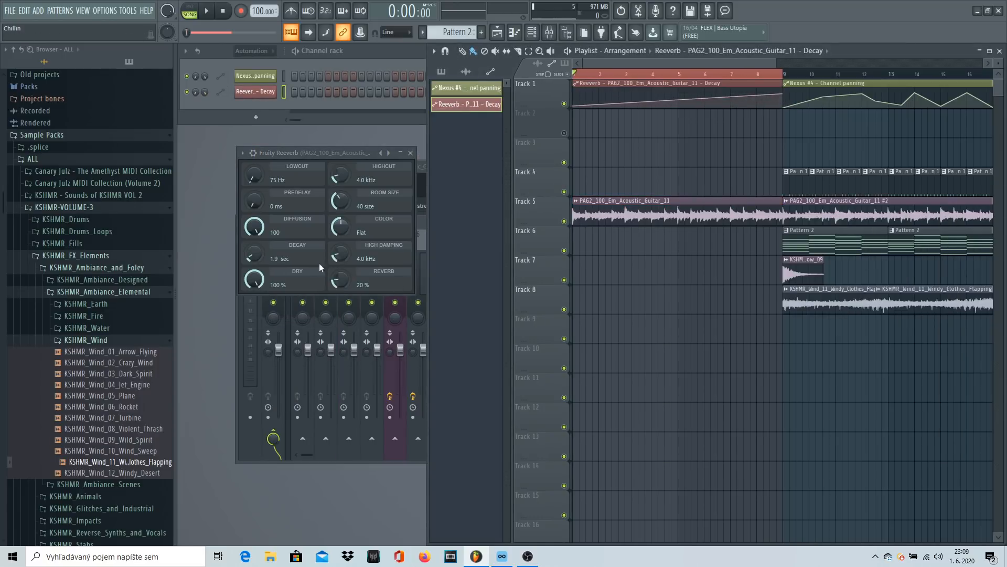
Step: Create an automation clip for Fruity Reeverb's Reverb level over bars 1 to 9, rising from a 2% start
{"action": "right_click", "coordinate": [341, 284]}
{"action": "left_click", "coordinate": [381, 345]}
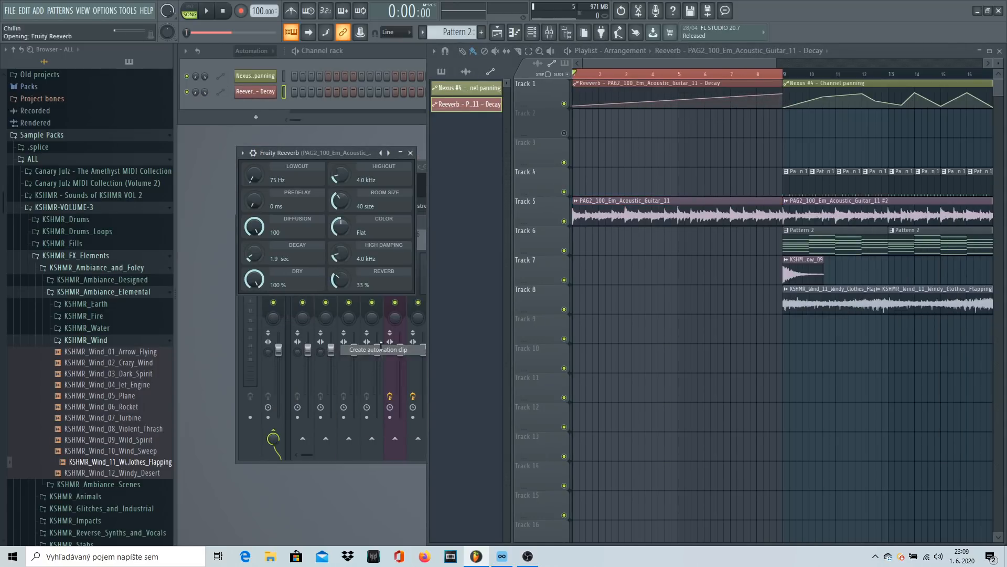
{"action": "left_click_drag", "start_coordinate": [577, 133], "coordinate": [574, 138]}
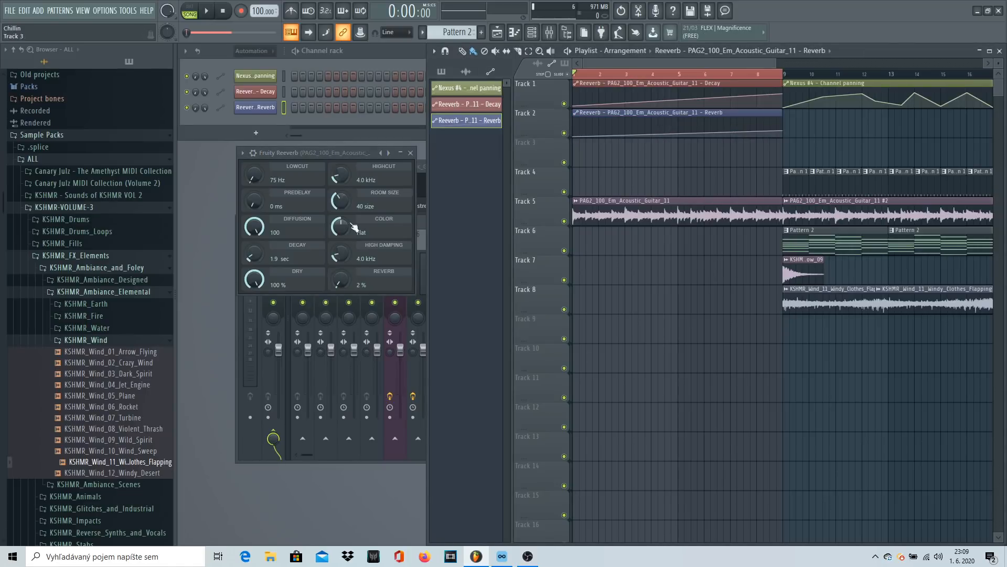
Step: Create an automation clip for Fruity Reeverb's Dry level and lower its end point so it falls toward bar 9
{"action": "right_click", "coordinate": [257, 284]}
{"action": "left_click", "coordinate": [288, 345]}
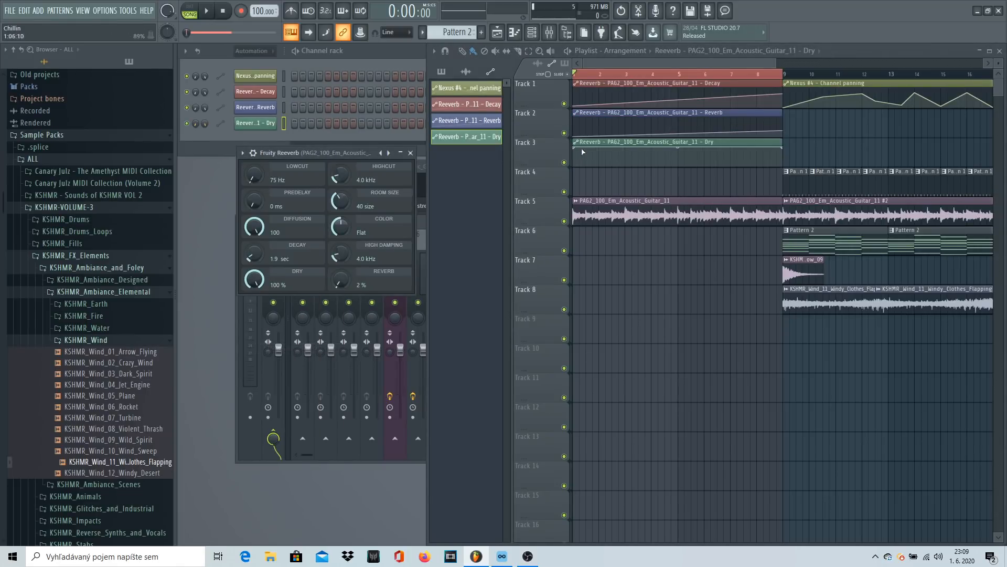
{"action": "left_click_drag", "start_coordinate": [785, 150], "coordinate": [786, 160]}
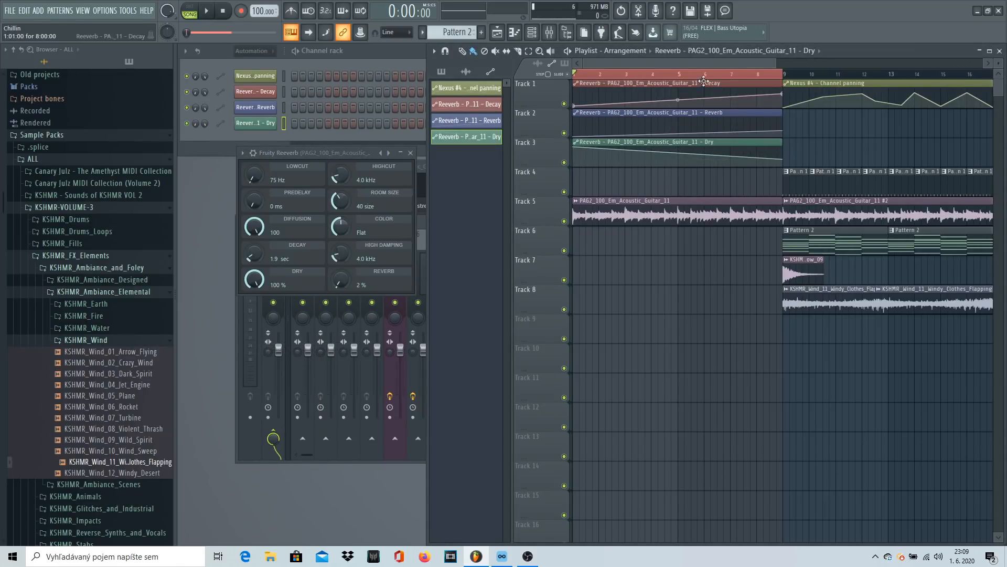
Step: Play the intro from bar 1 to hear the reverb automation and close the Fruity Reeverb window
{"action": "key", "text": "space"}
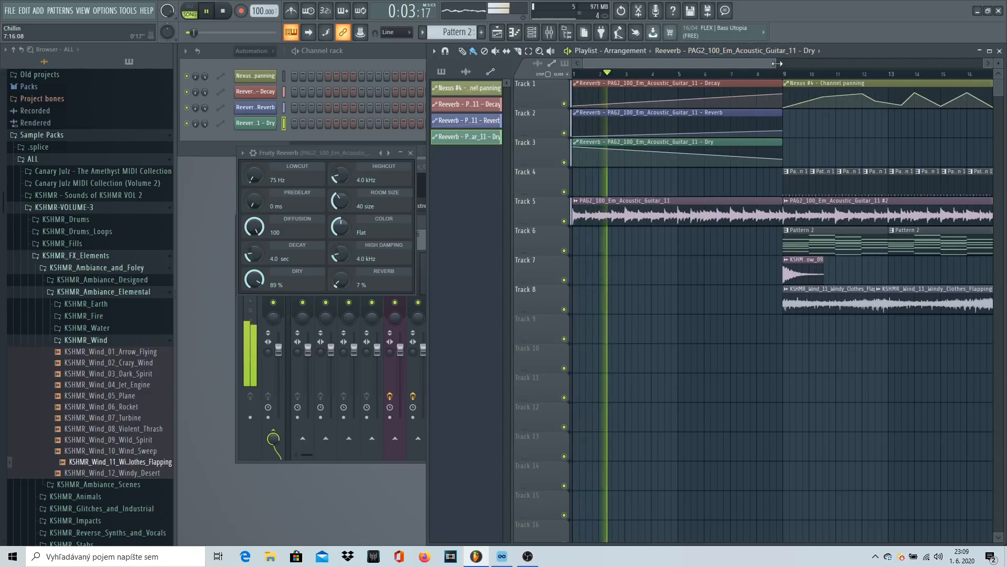
{"action": "left_click_drag", "start_coordinate": [777, 63], "coordinate": [787, 63]}
{"action": "left_click", "coordinate": [411, 153]}
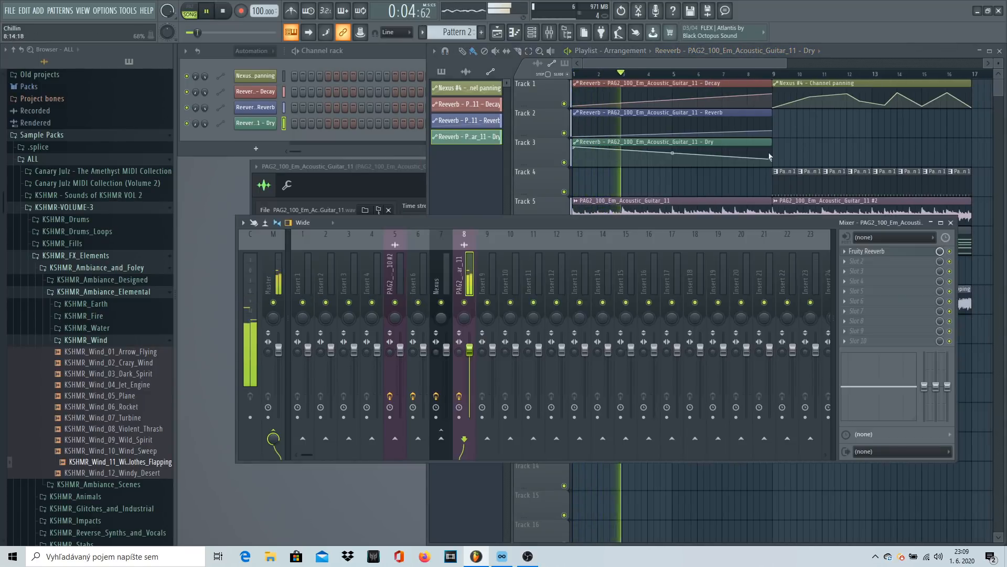
Step: Close the mixer and the acoustic guitar sampler window to clear the view of the playlist
{"action": "left_click", "coordinate": [950, 223]}
{"action": "left_click", "coordinate": [541, 166]}
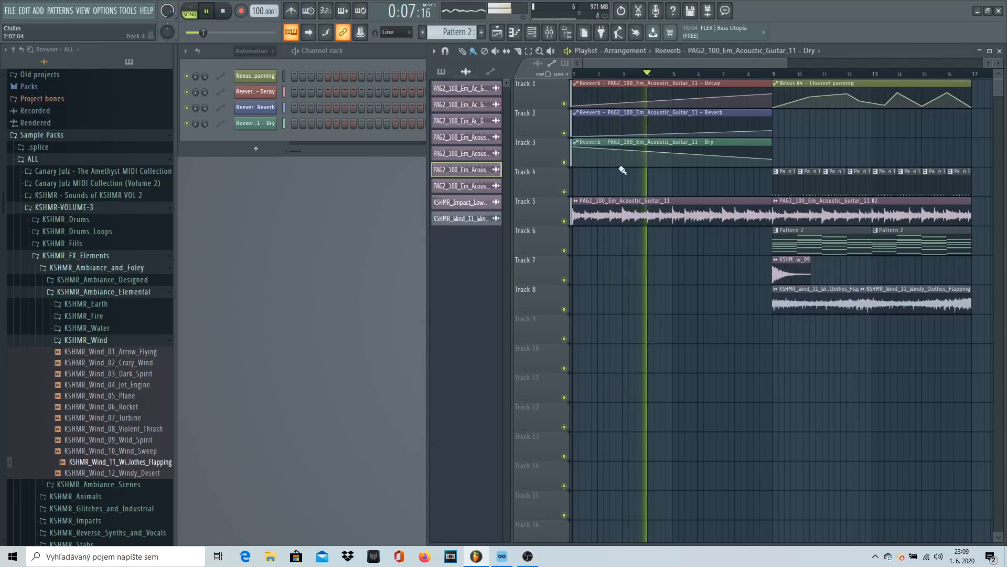
{"action": "scroll", "coordinate": [779, 210], "scroll_direction": "up", "scroll_amount": 2}
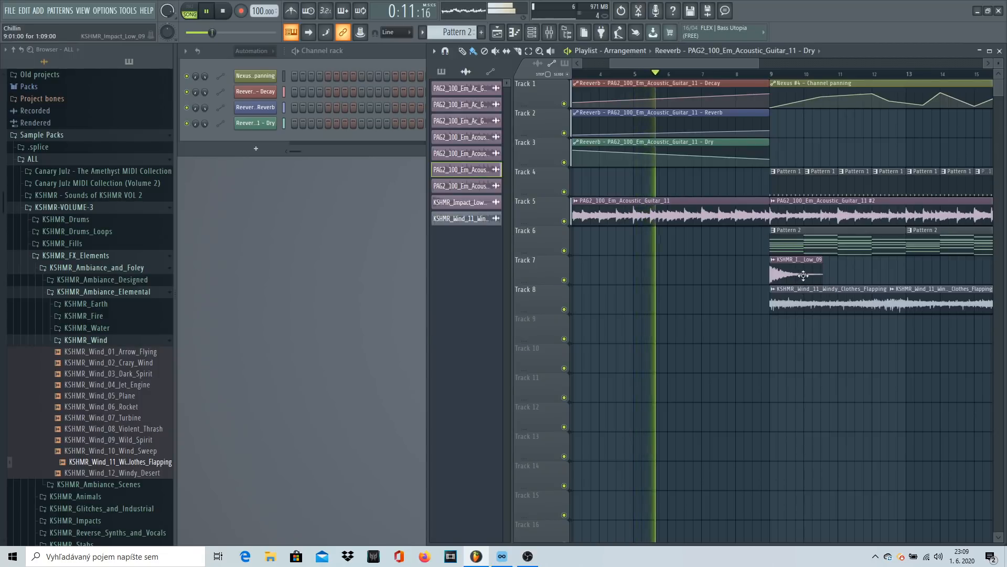
Step: Stop playback and collapse the KSHMR_Wind, KSHMR_Ambiance_Elemental and KSHMR_Ambiance_and_Foley folders
{"action": "left_click", "coordinate": [116, 340]}
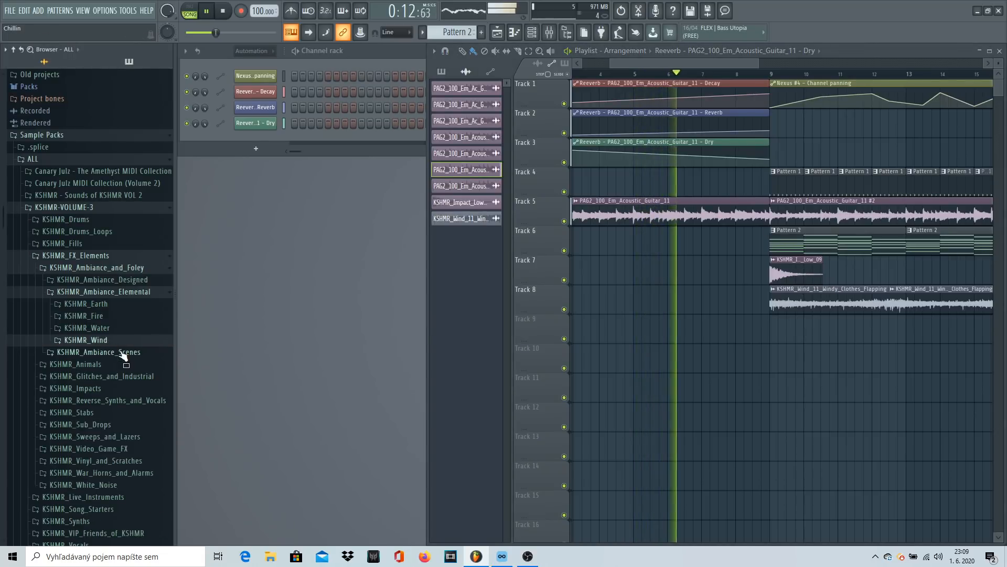
{"action": "left_click", "coordinate": [97, 291]}
{"action": "key", "text": "space"}
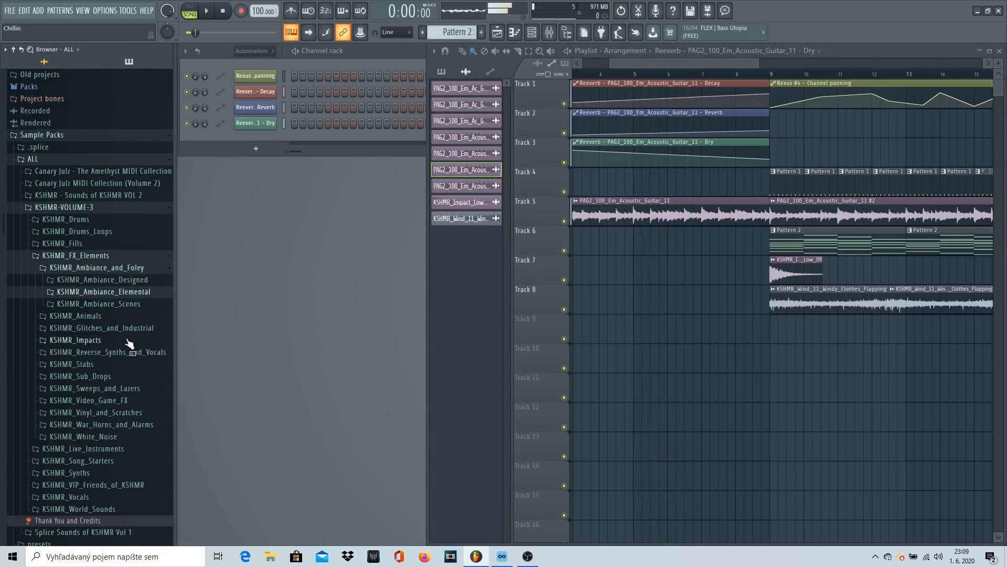
{"action": "left_click", "coordinate": [108, 267]}
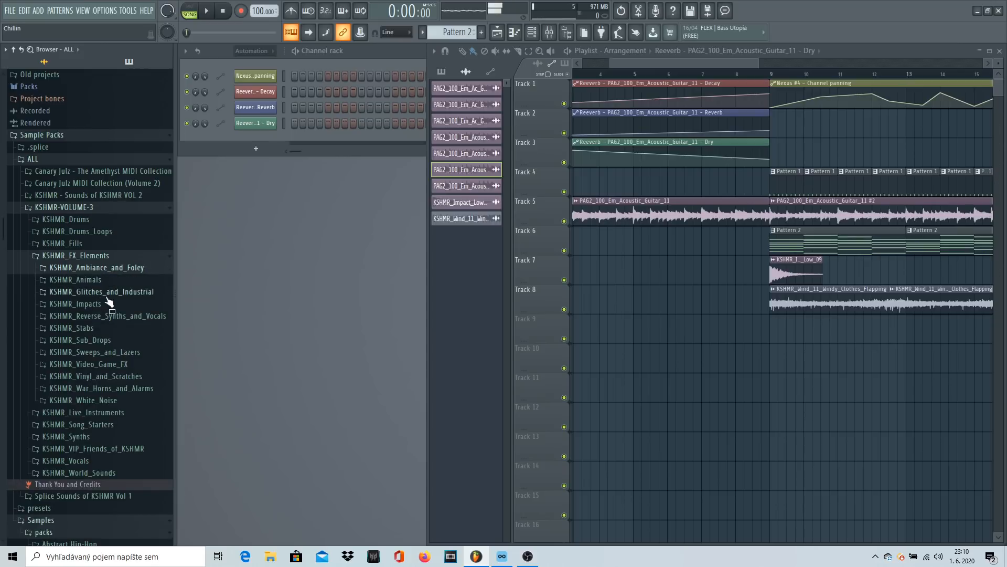
Step: Open the KSHMR_Exhausts folder within KSHMR_White_Noise and audition KSHMR_Exhaust_07, 02 and 05
{"action": "left_click", "coordinate": [108, 402]}
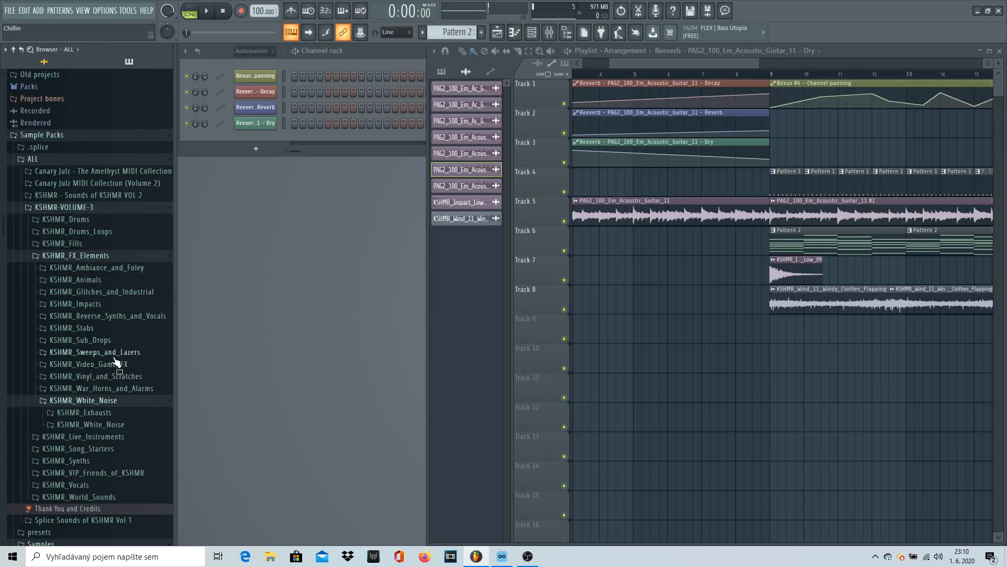
{"action": "left_click", "coordinate": [103, 424]}
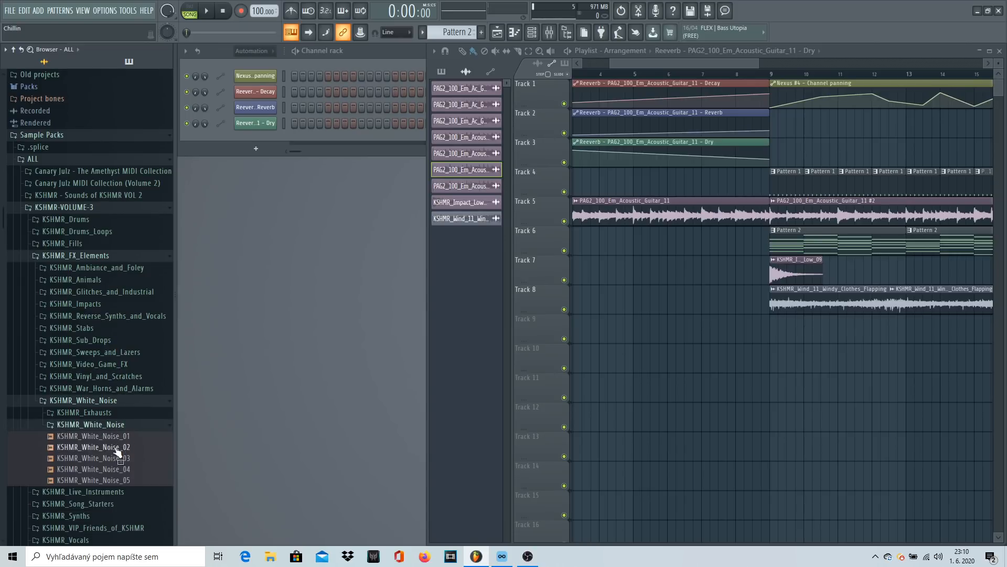
{"action": "left_click", "coordinate": [110, 426]}
{"action": "left_click", "coordinate": [109, 415]}
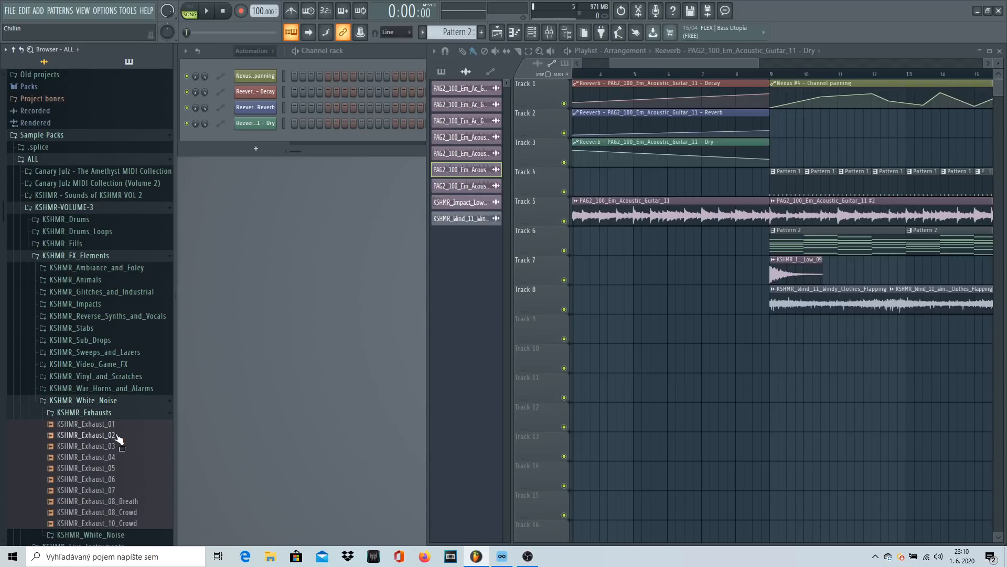
{"action": "left_click", "coordinate": [110, 488]}
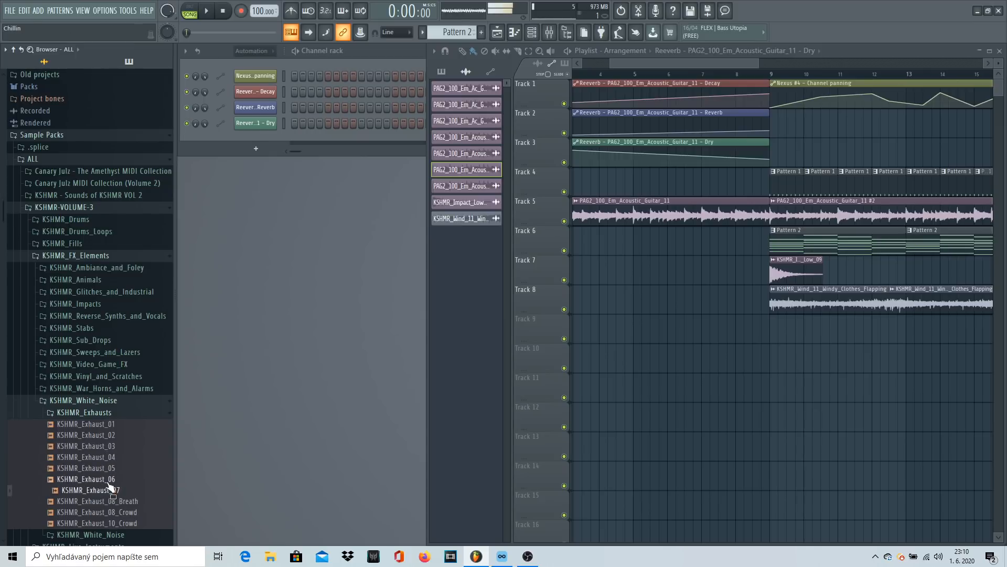
{"action": "left_click", "coordinate": [105, 436]}
{"action": "left_click", "coordinate": [106, 469]}
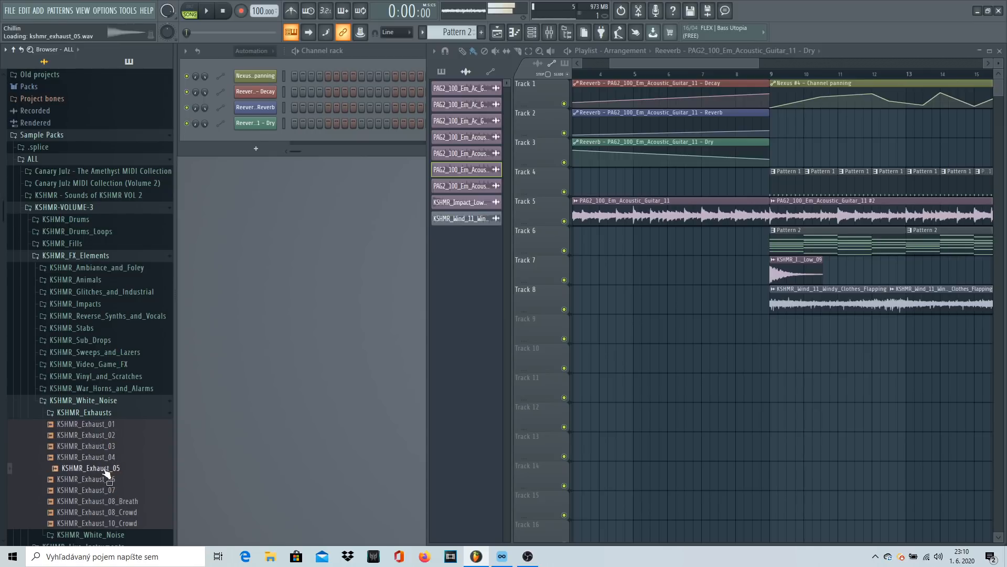
Step: Place KSHMR_Exhaust_05 on Track 10 of the playlist and reverse the sample
{"action": "left_click_drag", "start_coordinate": [614, 362], "coordinate": [650, 358]}
{"action": "double_click", "coordinate": [698, 359]}
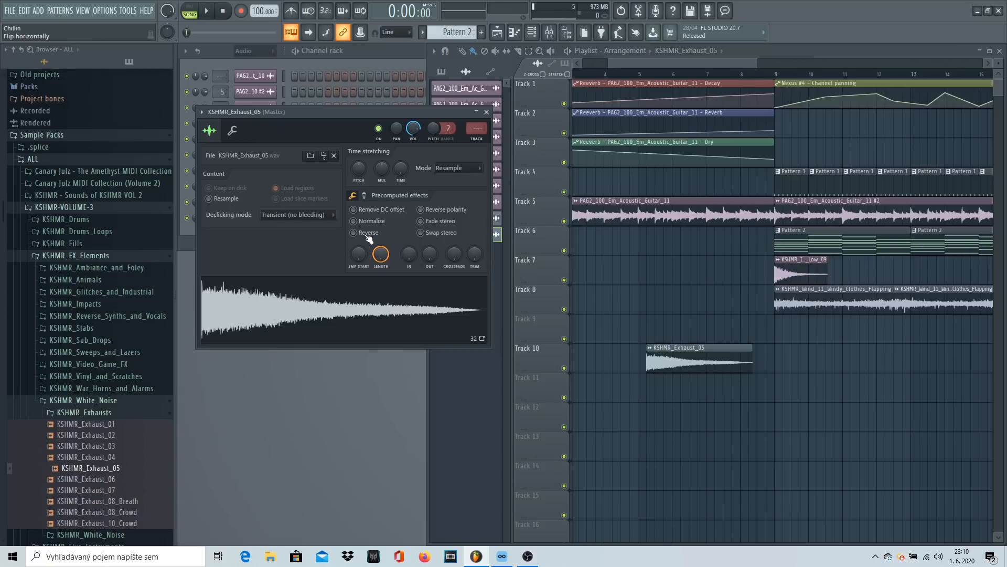
{"action": "left_click", "coordinate": [354, 232]}
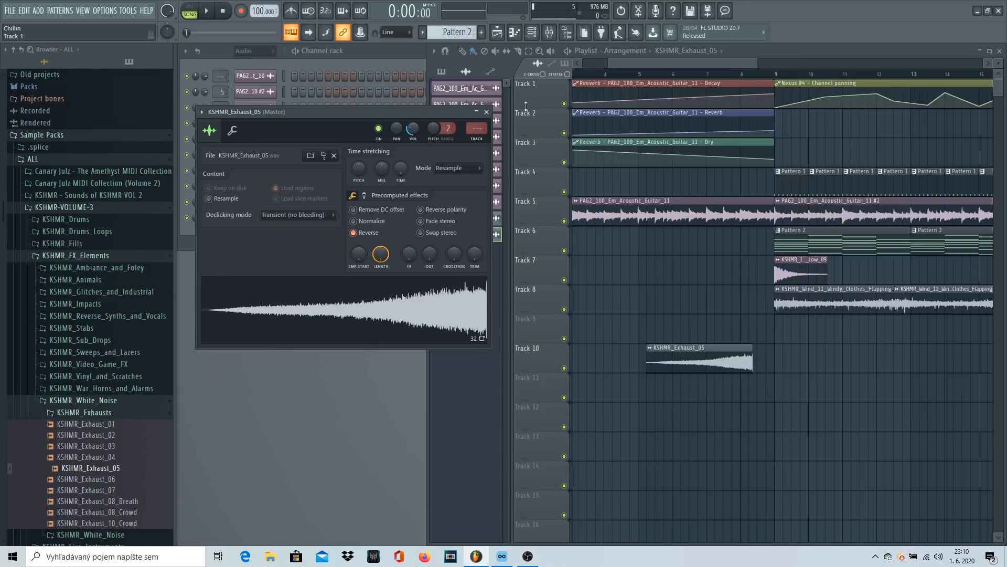
{"action": "left_click", "coordinate": [488, 112]}
Step: Move the reversed KSHMR_Exhaust_05 clip to Track 9 so that it ends exactly at bar 9
{"action": "double_click", "coordinate": [724, 365]}
{"action": "left_click_drag", "start_coordinate": [715, 348], "coordinate": [740, 317]}
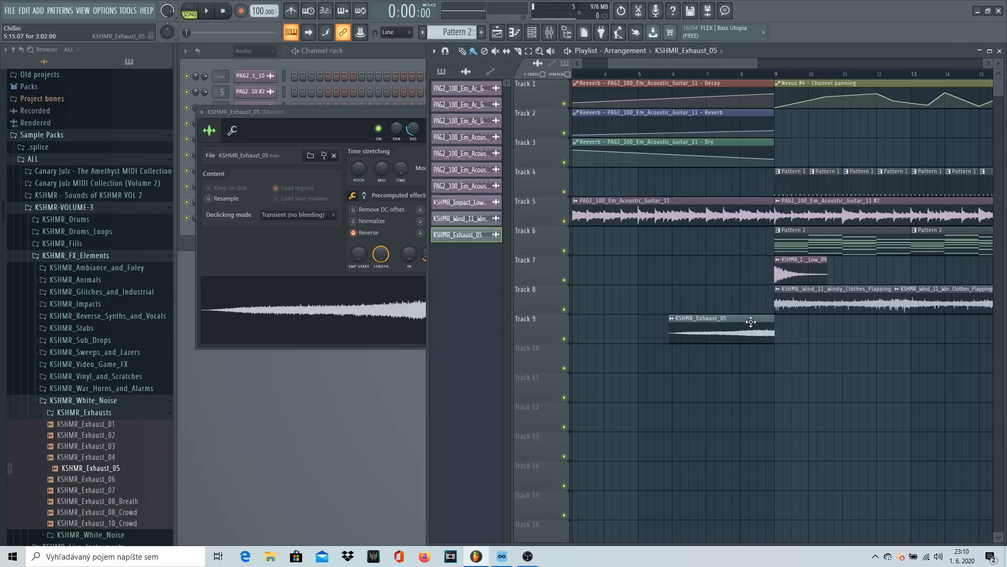
{"action": "scroll", "coordinate": [650, 79], "scroll_direction": "up", "scroll_amount": 5}
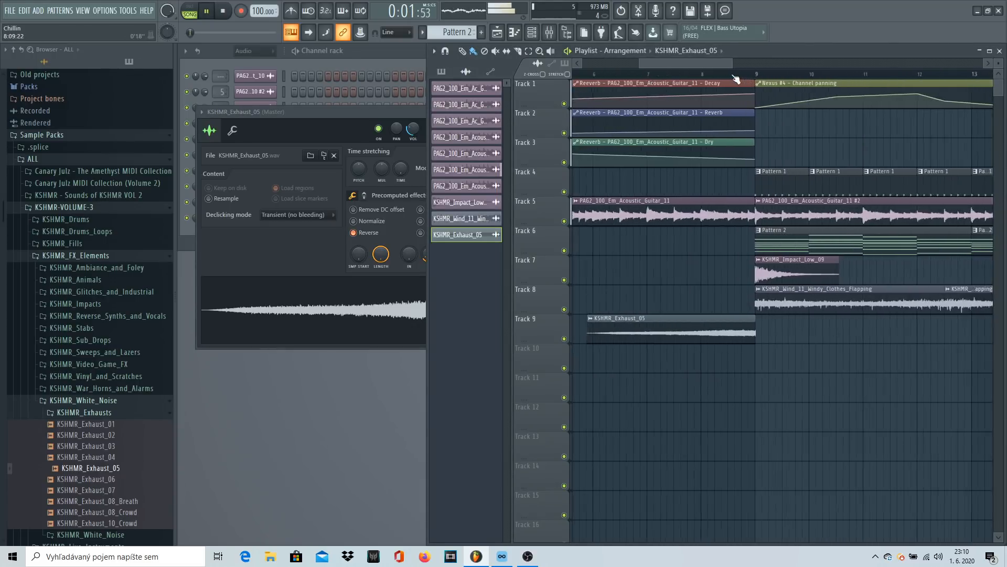
{"action": "left_click_drag", "start_coordinate": [864, 332], "coordinate": [857, 328]}
Step: Play the intro through the bar 9 transition and examine the Channel rack contents of Pattern 1 and Pattern 2
{"action": "left_click", "coordinate": [892, 186]}
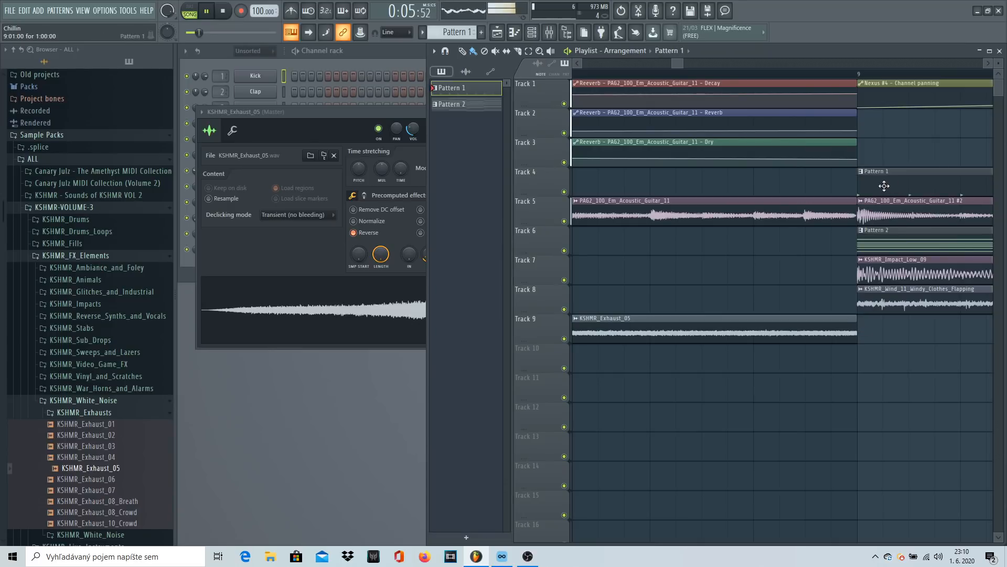
{"action": "left_click", "coordinate": [360, 54]}
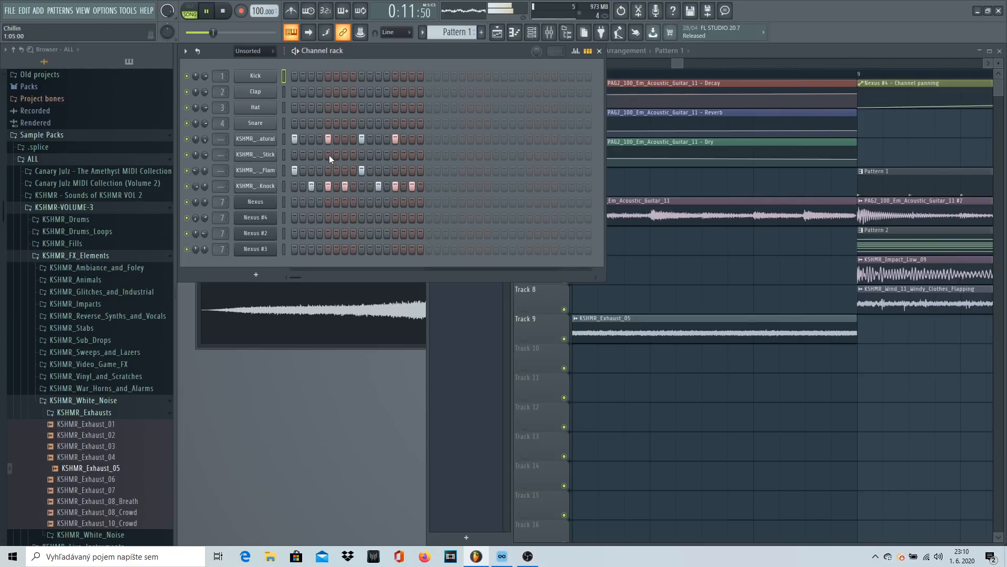
{"action": "left_click", "coordinate": [709, 53]}
{"action": "left_click_drag", "start_coordinate": [680, 64], "coordinate": [637, 66]}
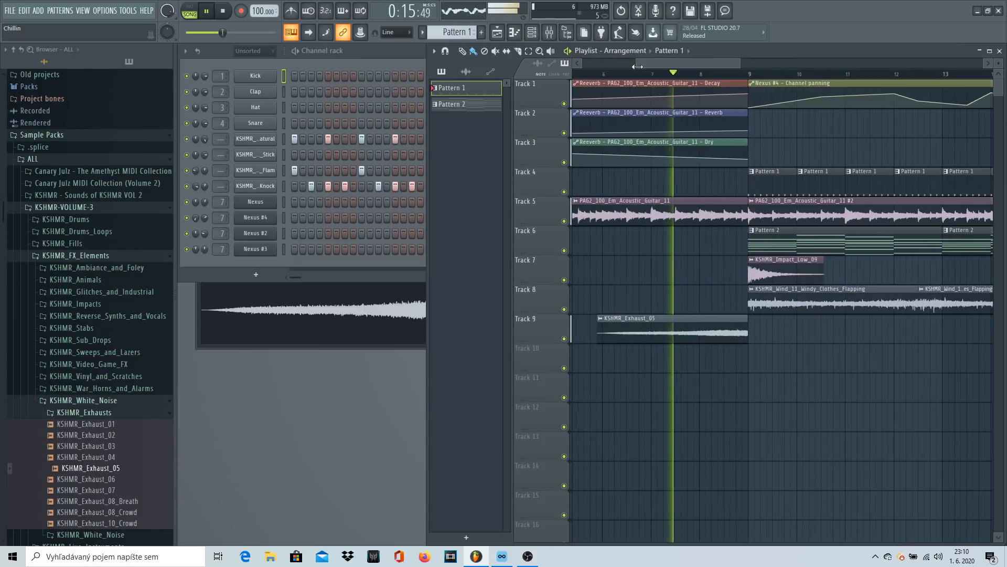
{"action": "scroll", "coordinate": [725, 76], "scroll_direction": "up", "scroll_amount": 3}
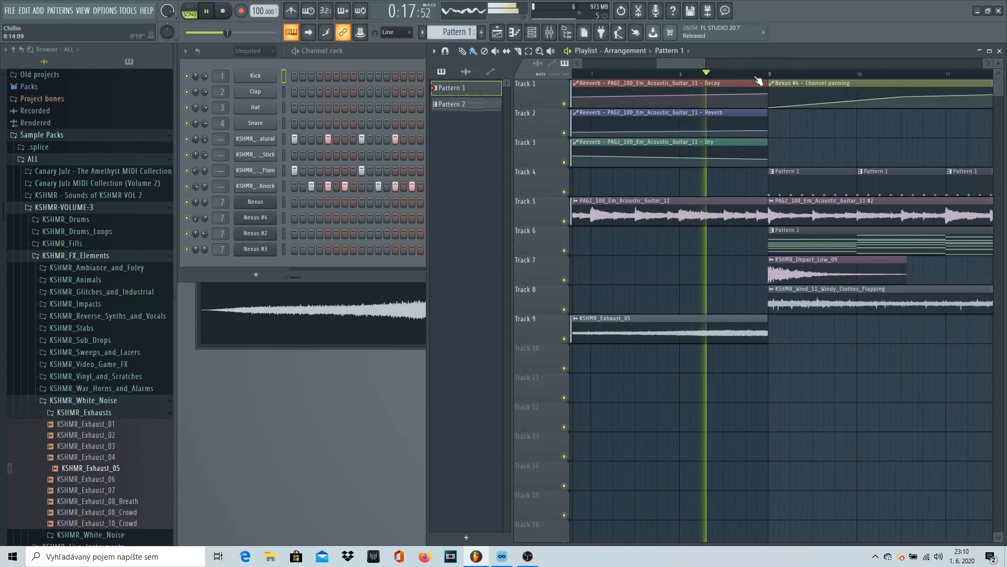
{"action": "left_click_drag", "start_coordinate": [704, 63], "coordinate": [791, 69]}
{"action": "left_click", "coordinate": [466, 104]}
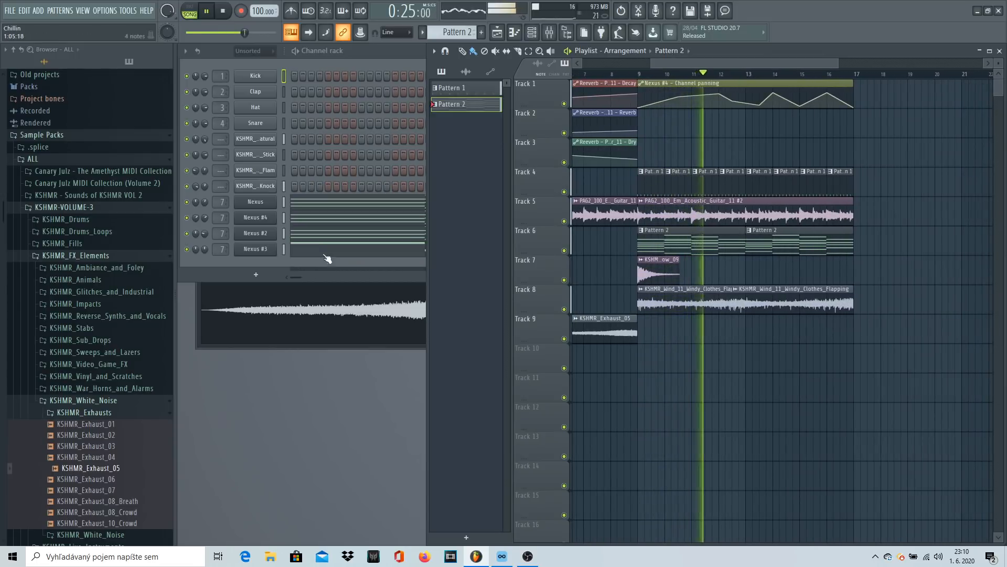
{"action": "left_click", "coordinate": [351, 239]}
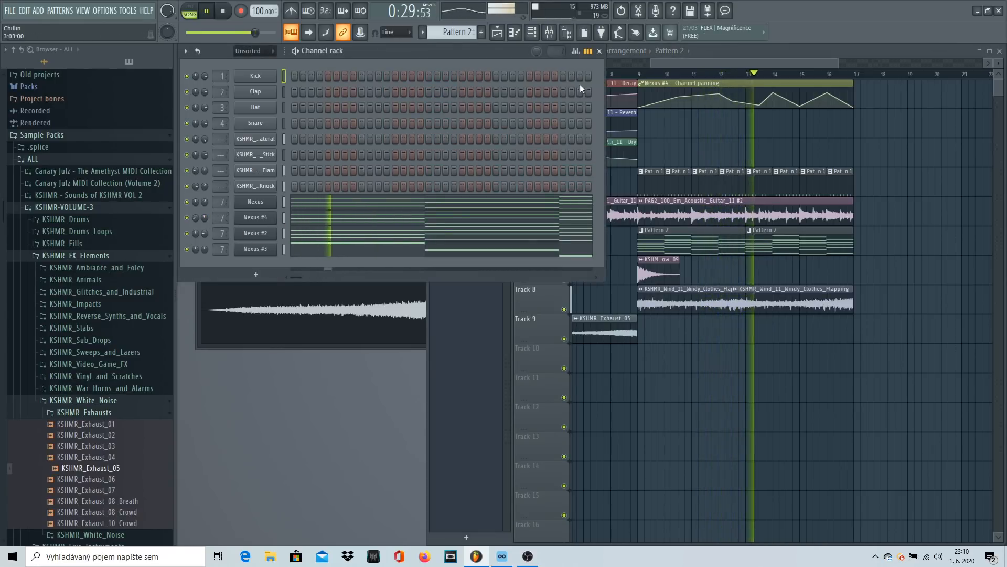
Step: Duplicate all clips on Tracks 4 to 8 from bars 9 to 17 into bars 17 to 25
{"action": "left_click_drag", "start_coordinate": [738, 64], "coordinate": [758, 86]}
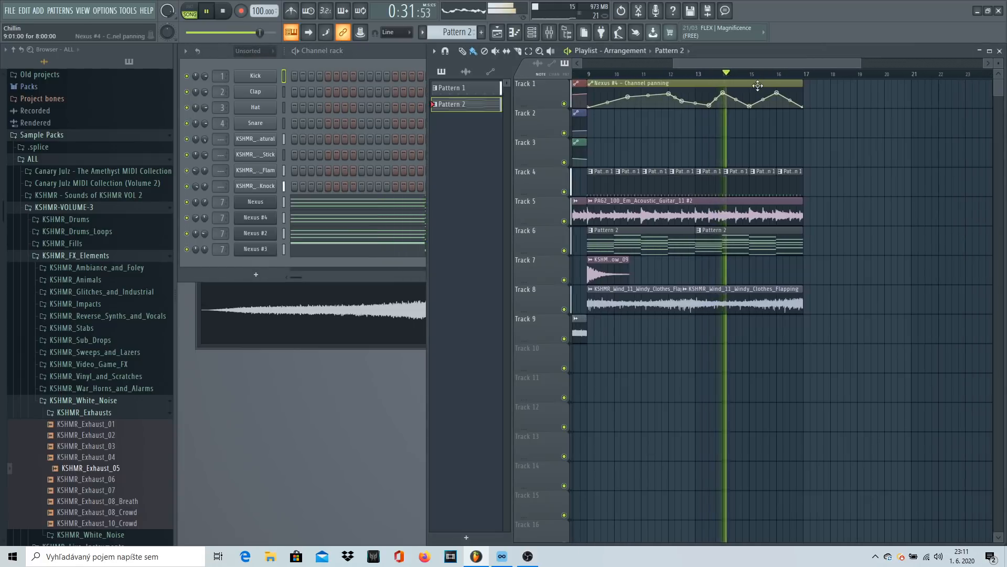
{"action": "scroll", "coordinate": [764, 84], "scroll_direction": "down", "scroll_amount": 2}
{"action": "left_click_drag", "start_coordinate": [838, 139], "coordinate": [640, 300]}
{"action": "key", "text": "ctrl+b"}
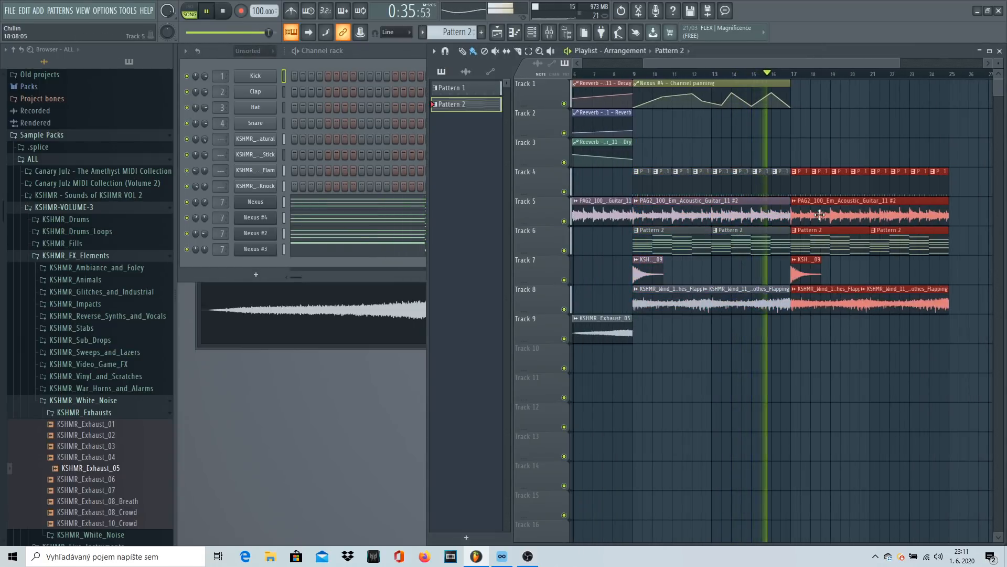
{"action": "left_click", "coordinate": [842, 131]}
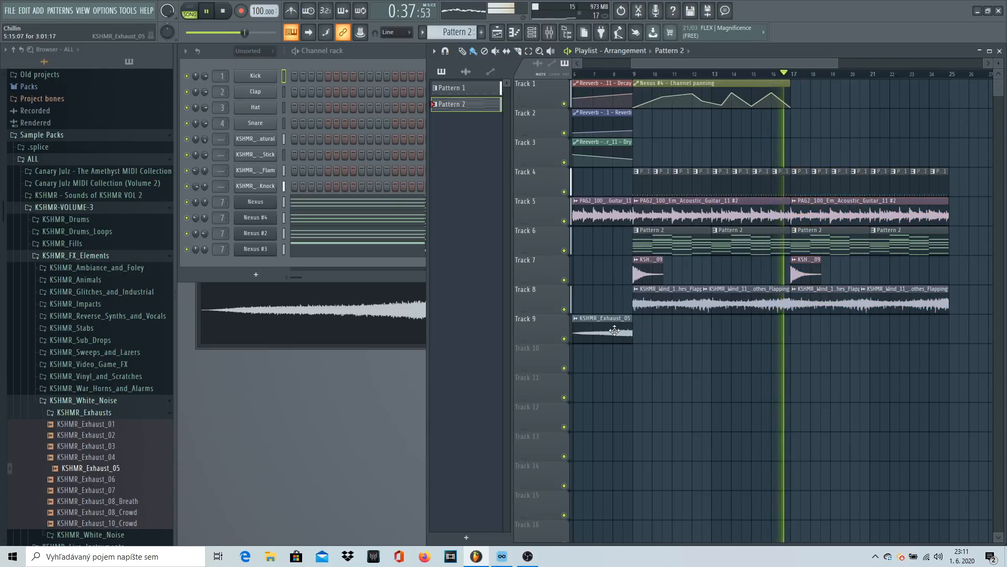
Step: Duplicate the Nexus #4 channel panning automation clip to bar 17 and stop playback
{"action": "left_click", "coordinate": [775, 83]}
{"action": "key", "text": "ctrl+b"}
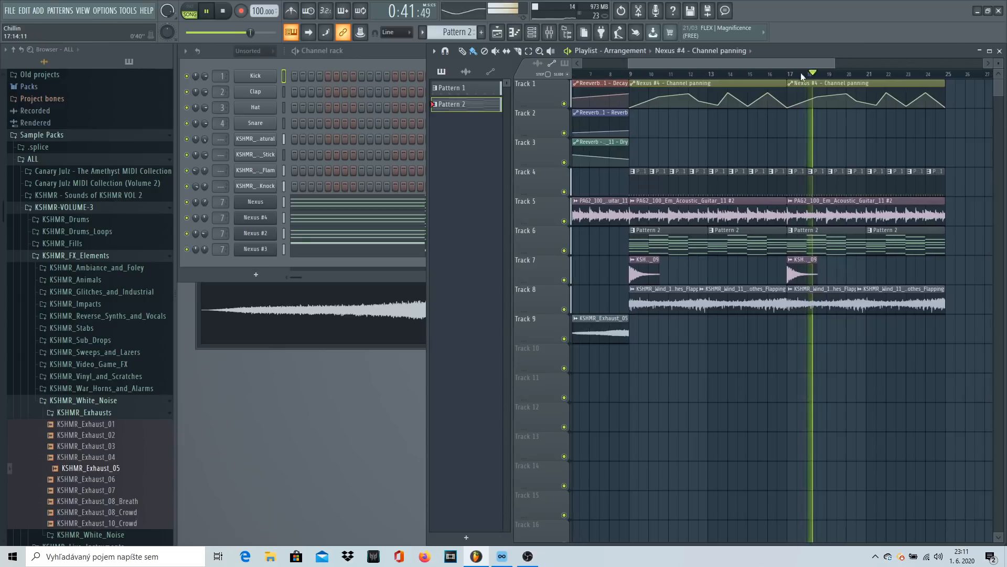
{"action": "key", "text": "space"}
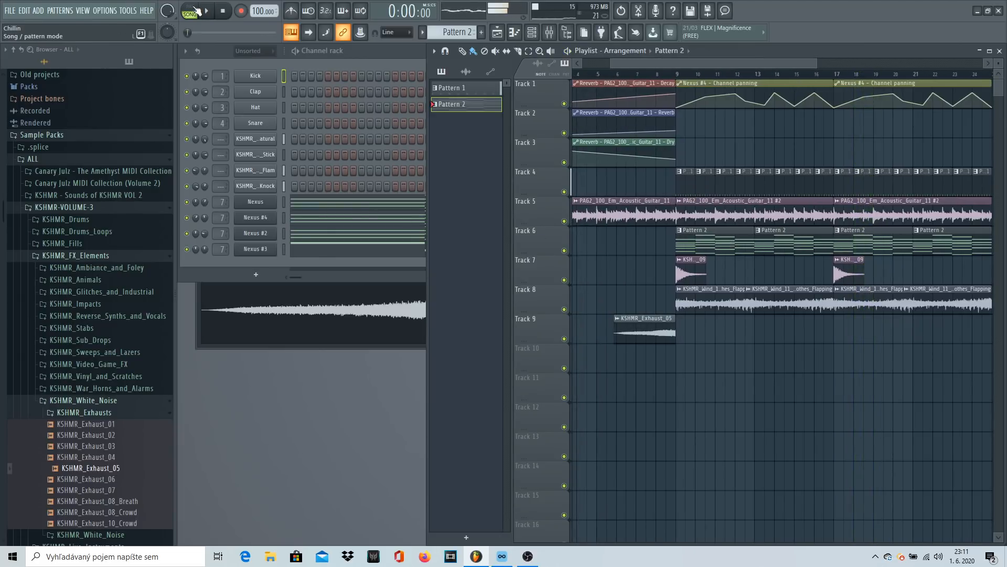
Step: View Pattern 2's Nexus #4 notes in the piano roll and return to the playlist
{"action": "left_click", "coordinate": [313, 221]}
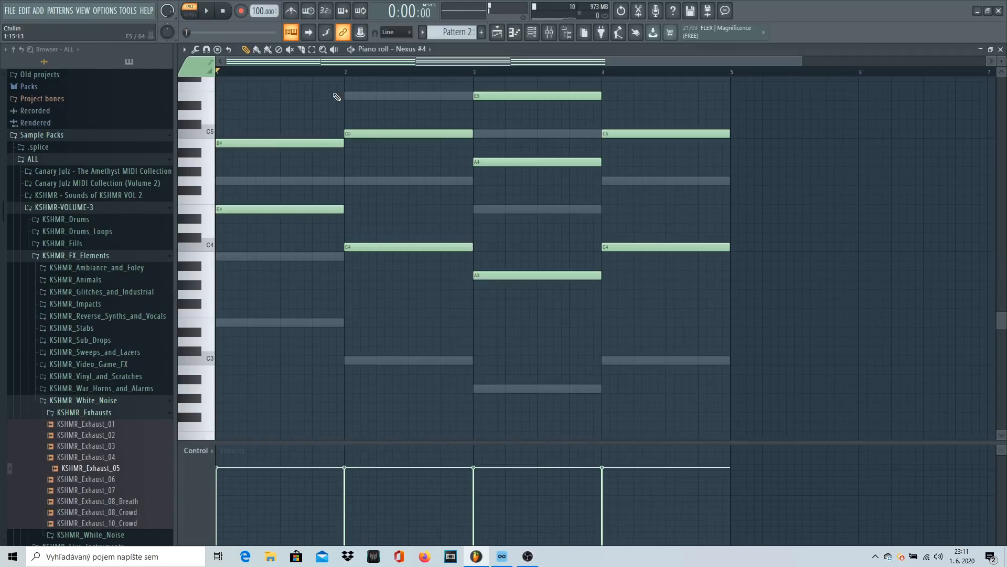
{"action": "left_click", "coordinate": [1002, 49]}
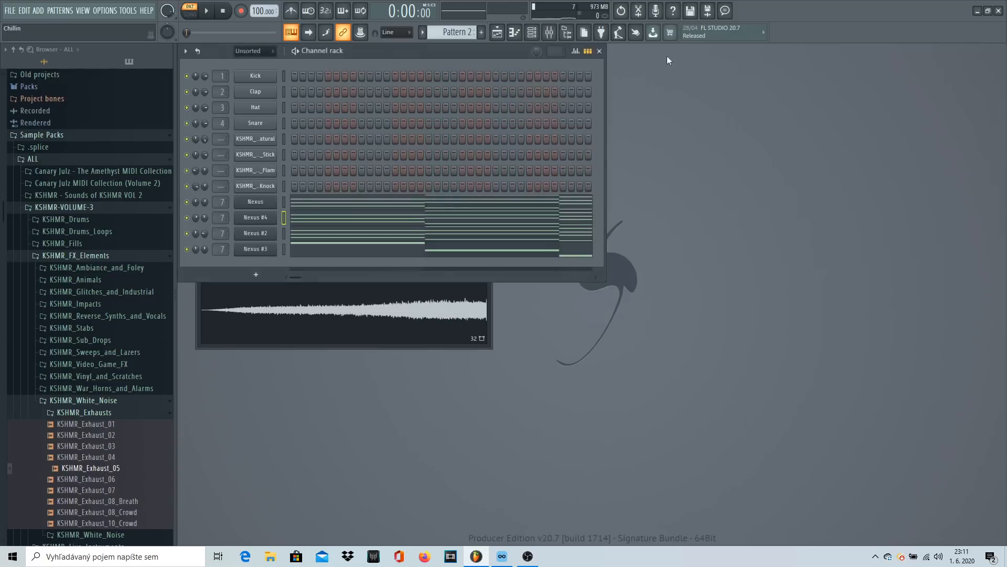
{"action": "key", "text": "F5"}
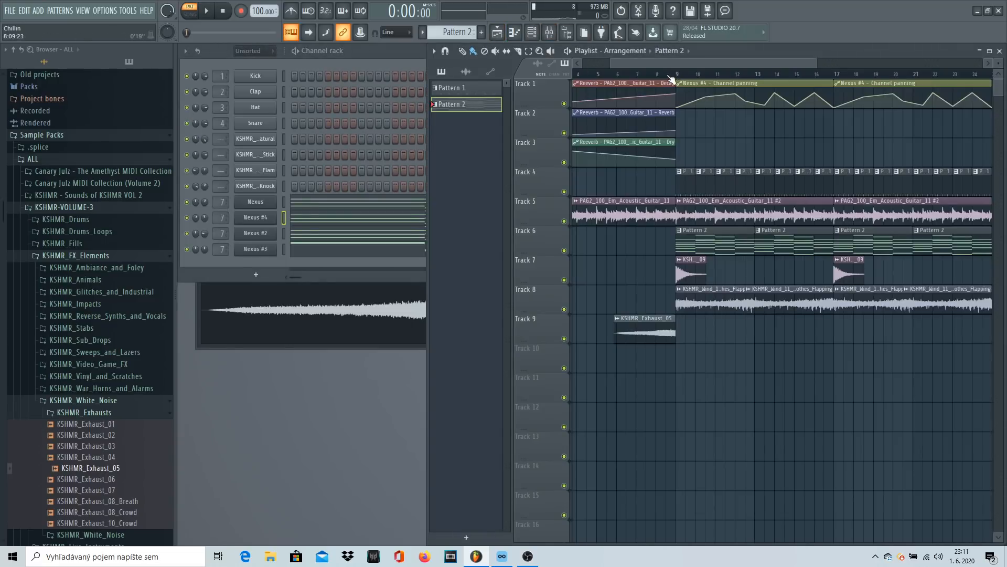
Step: Play the song from just before bar 9 and bring up Pattern 1's drum steps in the Channel rack
{"action": "left_click", "coordinate": [670, 76]}
{"action": "key", "text": "space"}
{"action": "left_click_drag", "start_coordinate": [709, 65], "coordinate": [732, 68]}
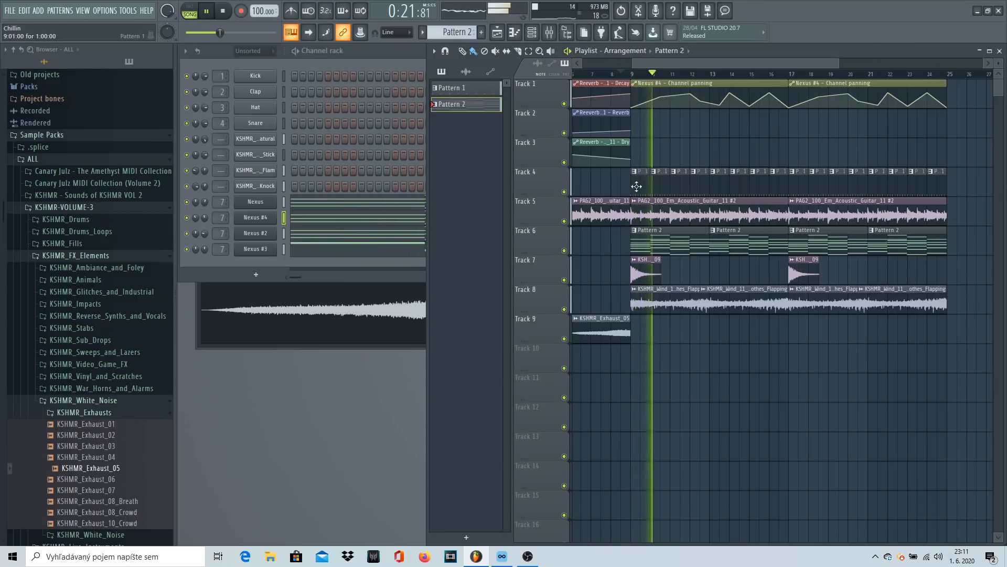
{"action": "left_click", "coordinate": [461, 88]}
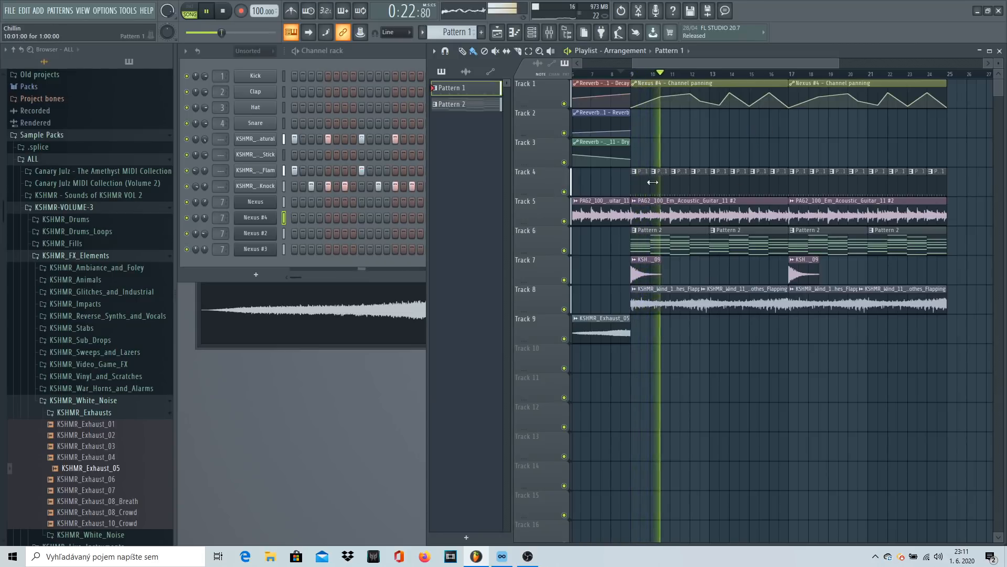
{"action": "left_click", "coordinate": [216, 139]}
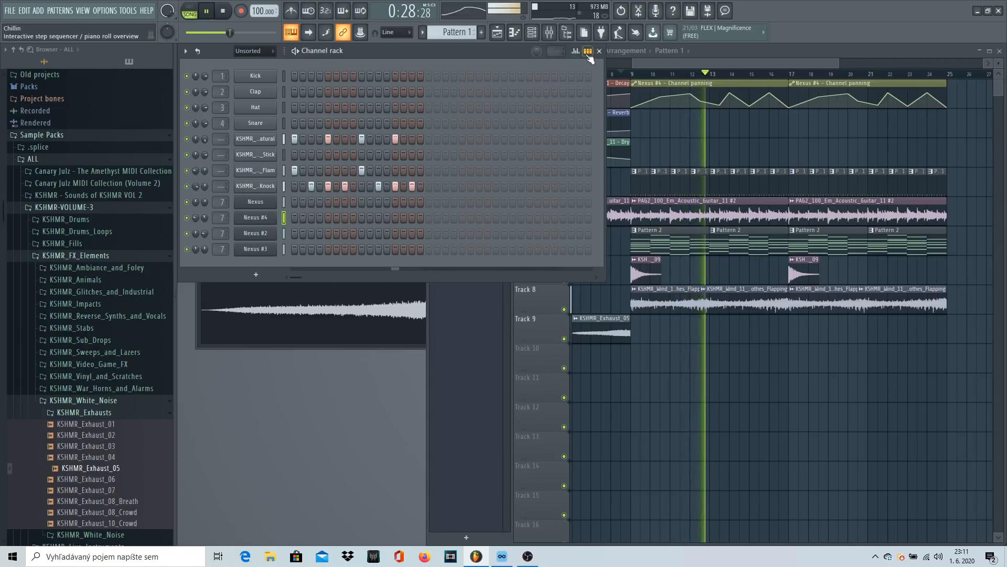
Step: Pan the KSHMR Knock channel's first three steps right and last three about 64% left in the graph editor, and play Pattern 1
{"action": "key", "text": "alt+g"}
{"action": "key", "text": "space"}
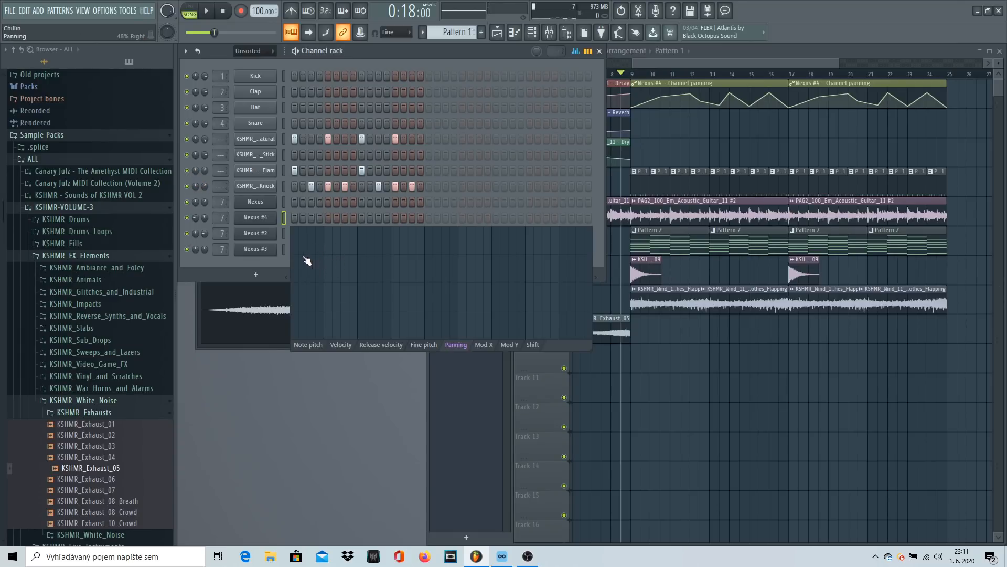
{"action": "left_click", "coordinate": [276, 188]}
{"action": "left_click", "coordinate": [486, 112]}
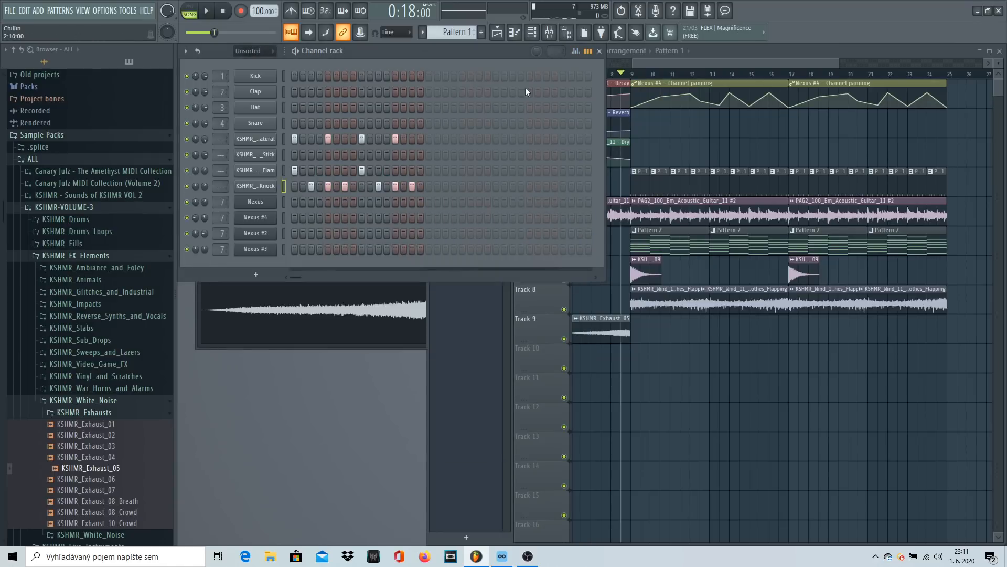
{"action": "left_click", "coordinate": [576, 51]}
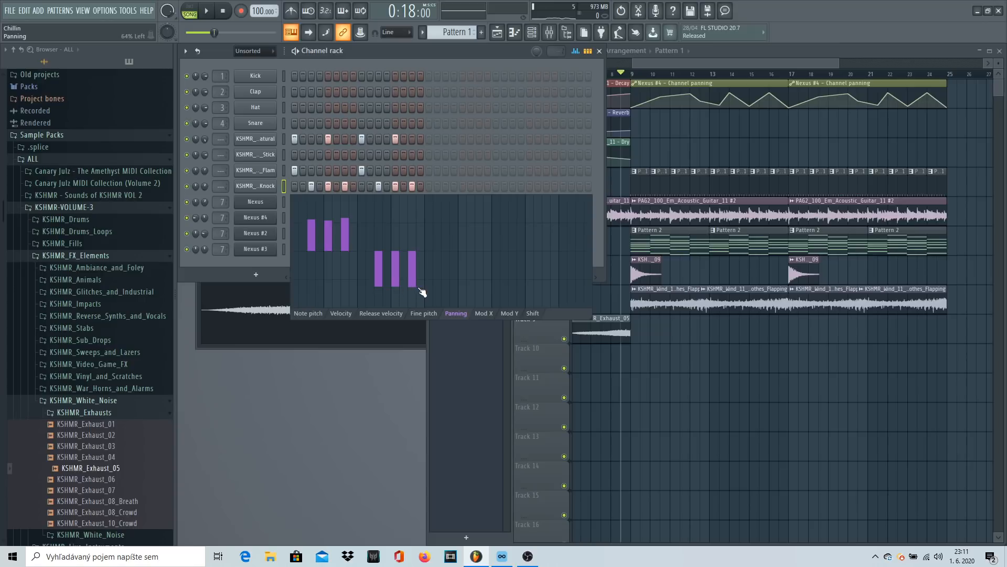
{"action": "key", "text": "l"}
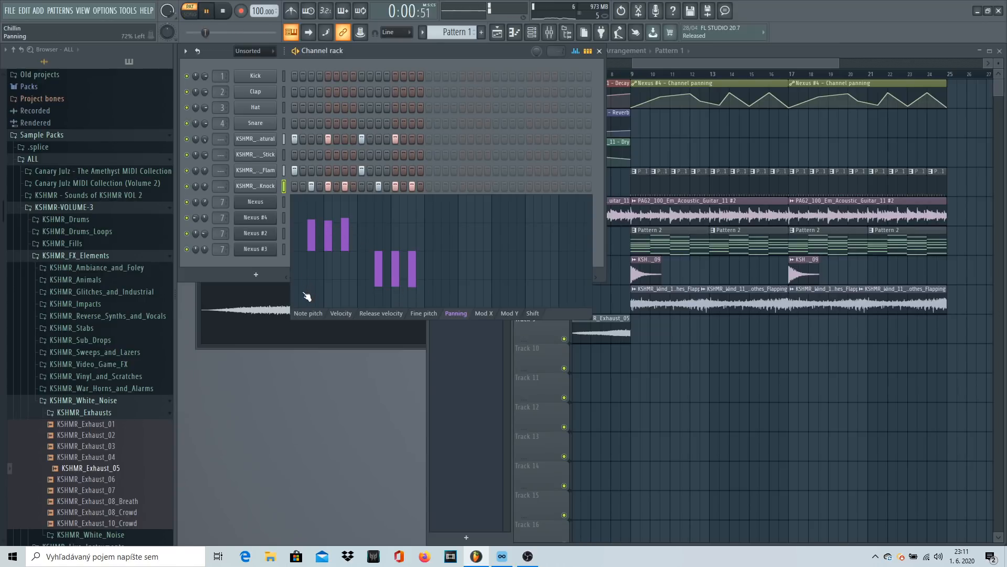
Step: Pan the Knock channel's first three steps left and last three right, and the Flam channel's first hit fully right and second fully left
{"action": "left_click_drag", "start_coordinate": [307, 297], "coordinate": [359, 301]}
{"action": "left_click_drag", "start_coordinate": [369, 209], "coordinate": [415, 207]}
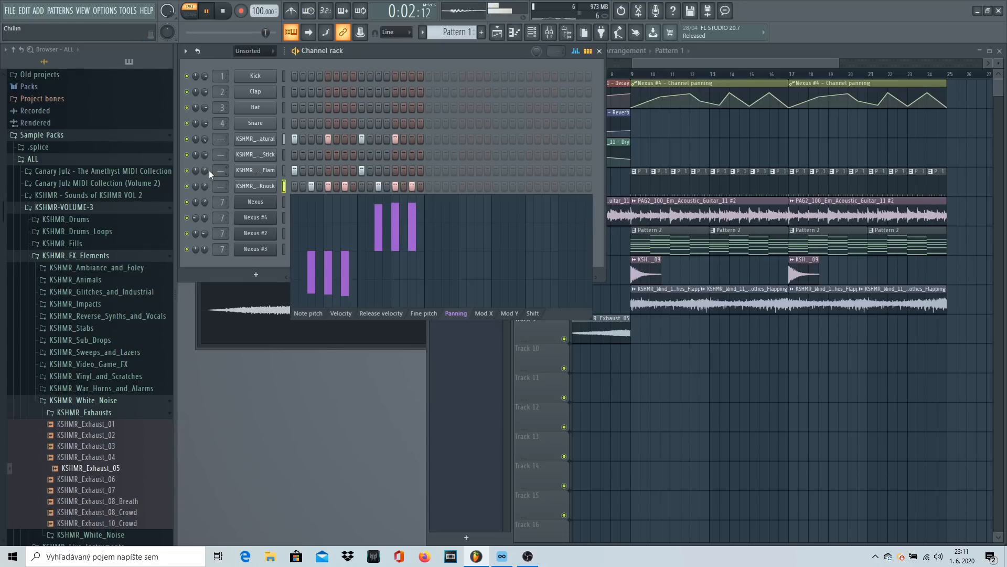
{"action": "left_click", "coordinate": [282, 171]}
{"action": "left_click_drag", "start_coordinate": [295, 207], "coordinate": [308, 211]}
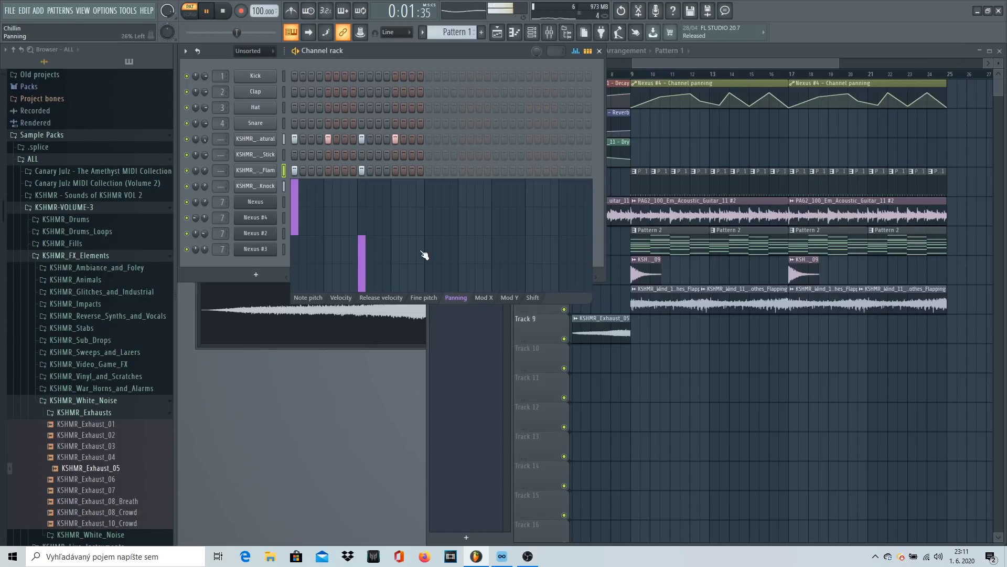
{"action": "left_click", "coordinate": [575, 52]}
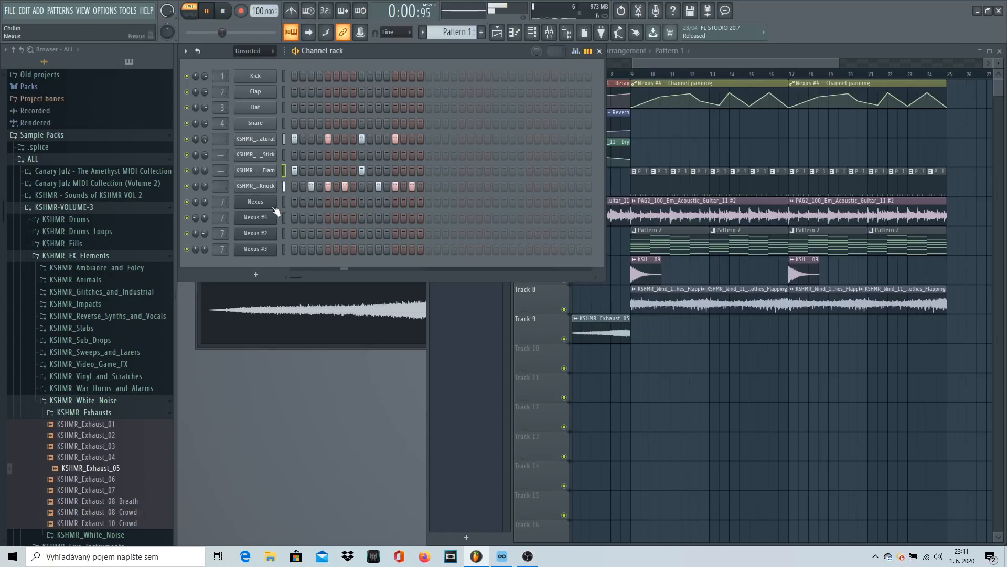
Step: Play the song from just before bar 9 and collapse the KSHMR_White_Noise folder in the browser
{"action": "left_click", "coordinate": [609, 85]}
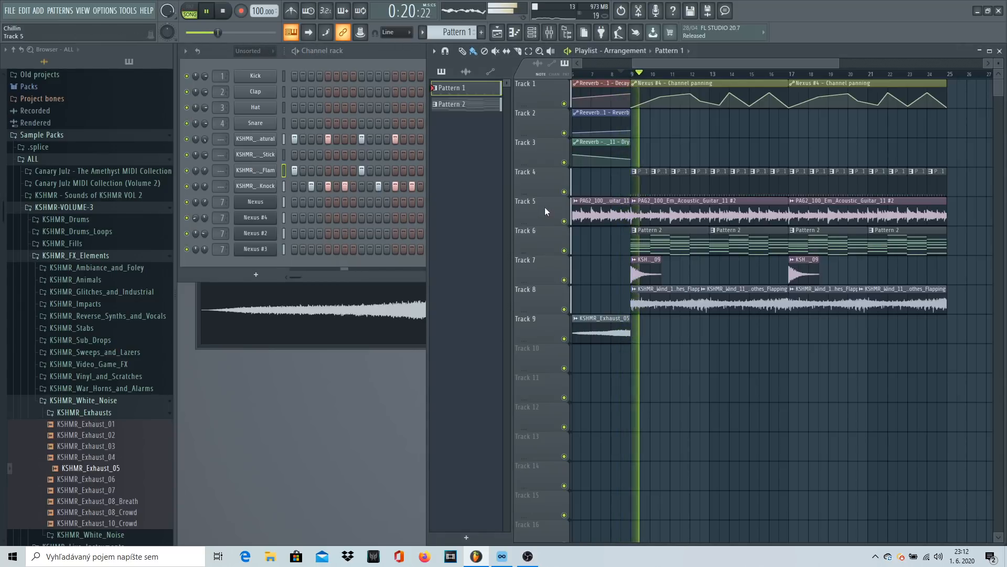
{"action": "left_click", "coordinate": [114, 414]}
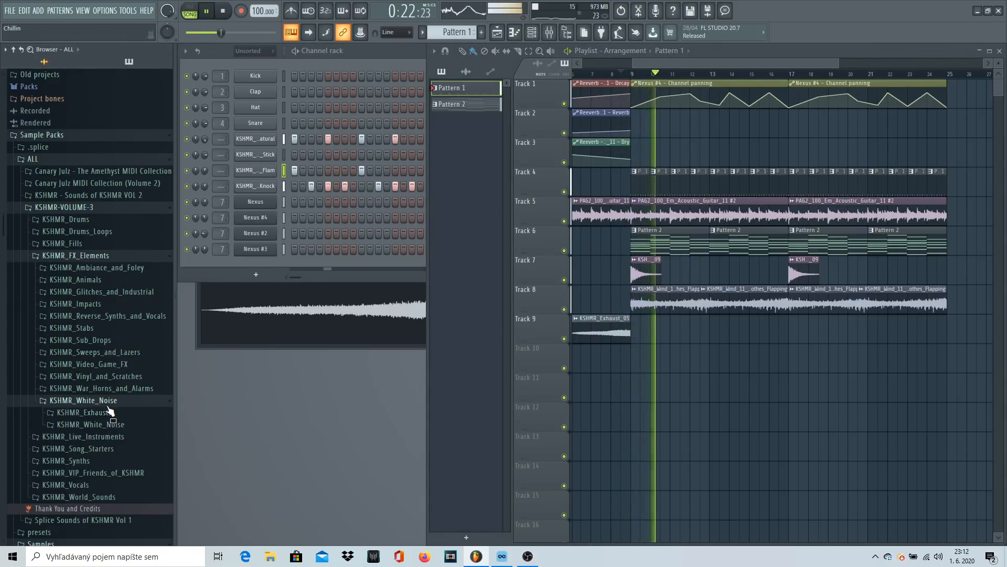
{"action": "left_click", "coordinate": [108, 401]}
Step: Play Pattern 2 on its own and adjust the Nexus #2 channel's volume
{"action": "left_click", "coordinate": [664, 254]}
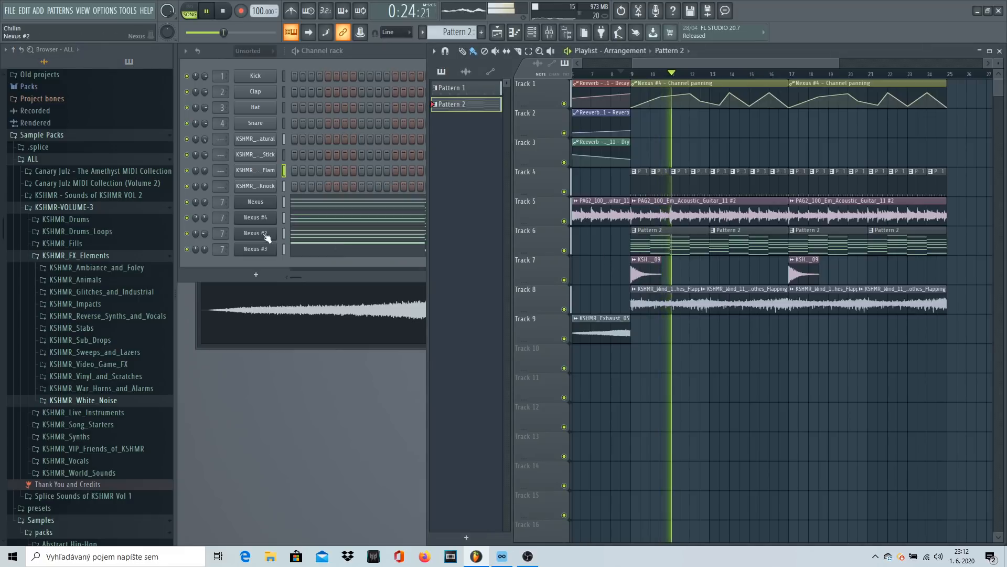
{"action": "left_click", "coordinate": [207, 217]}
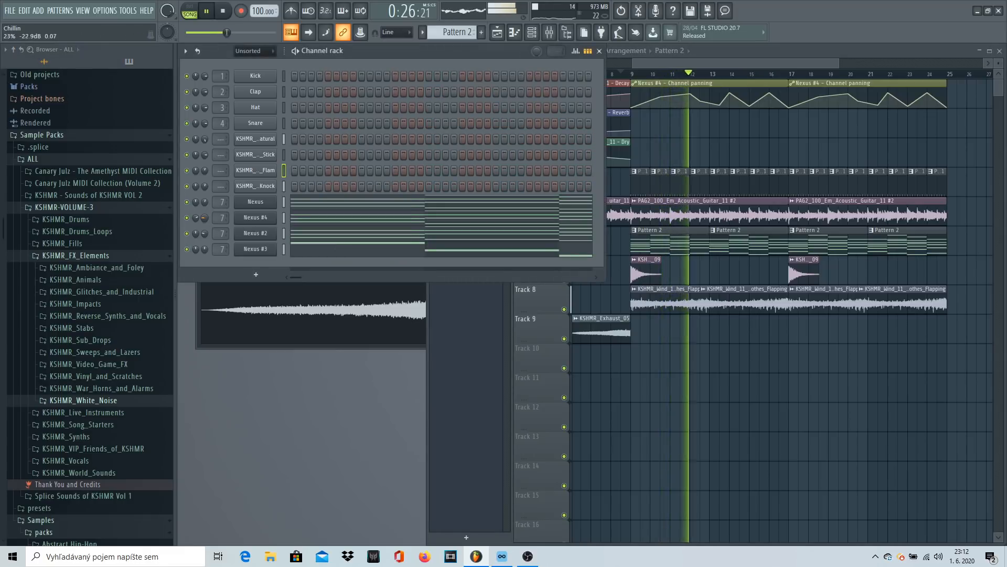
{"action": "left_click", "coordinate": [194, 8]}
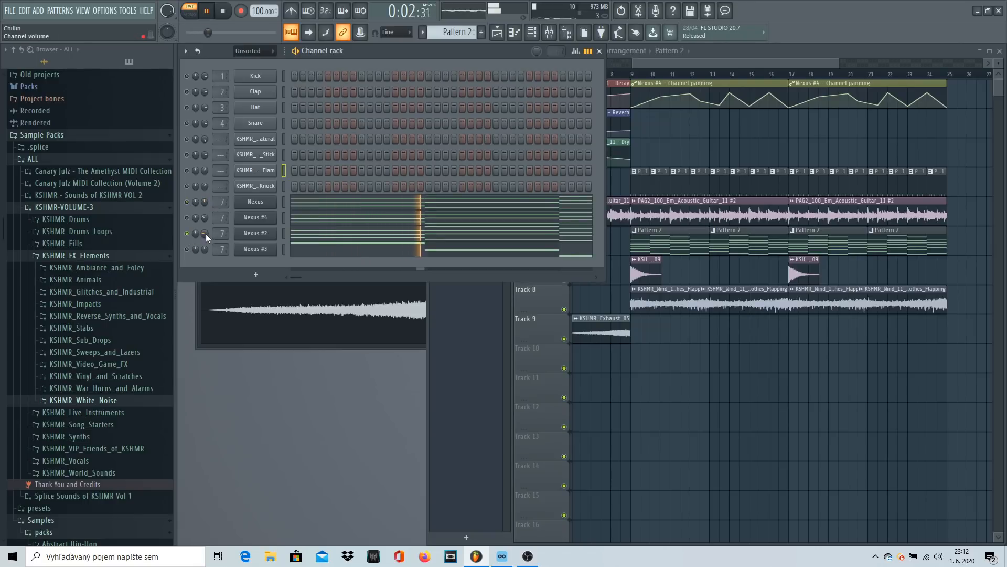
{"action": "left_click_drag", "start_coordinate": [206, 234], "coordinate": [206, 234]}
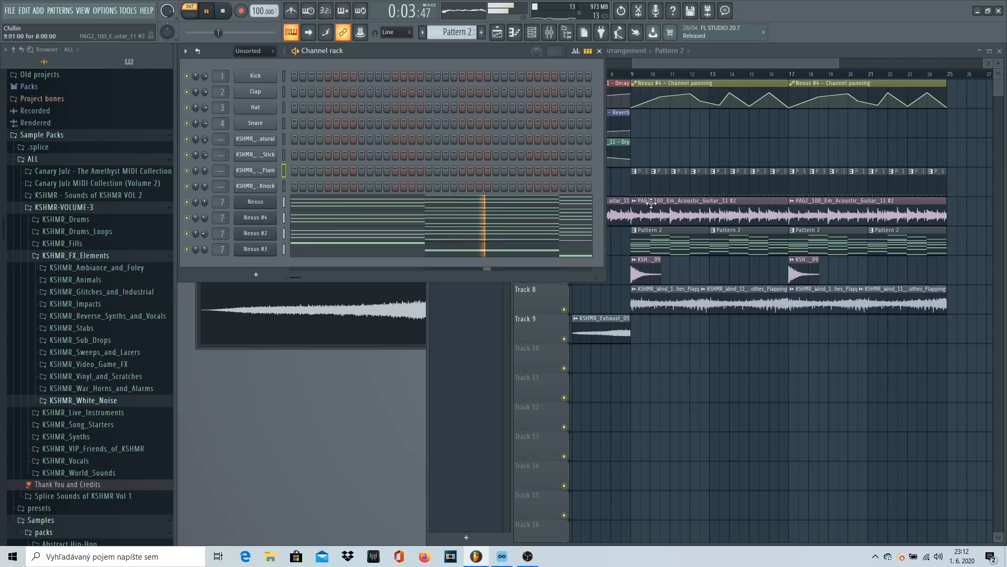
Step: Add a curved drop to 0% at bar 9 to the guitar's Decay and Reverb automation clips and play the transition
{"action": "left_click", "coordinate": [674, 136]}
{"action": "left_click", "coordinate": [611, 73]}
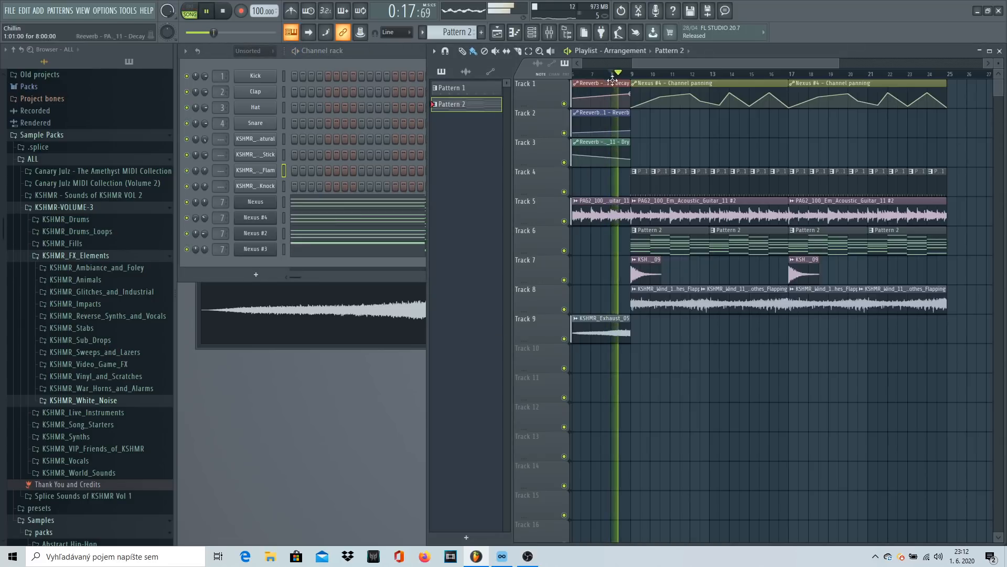
{"action": "key", "text": "space"}
{"action": "scroll", "coordinate": [656, 131], "scroll_direction": "up", "scroll_amount": 8, "text": "ctrl"}
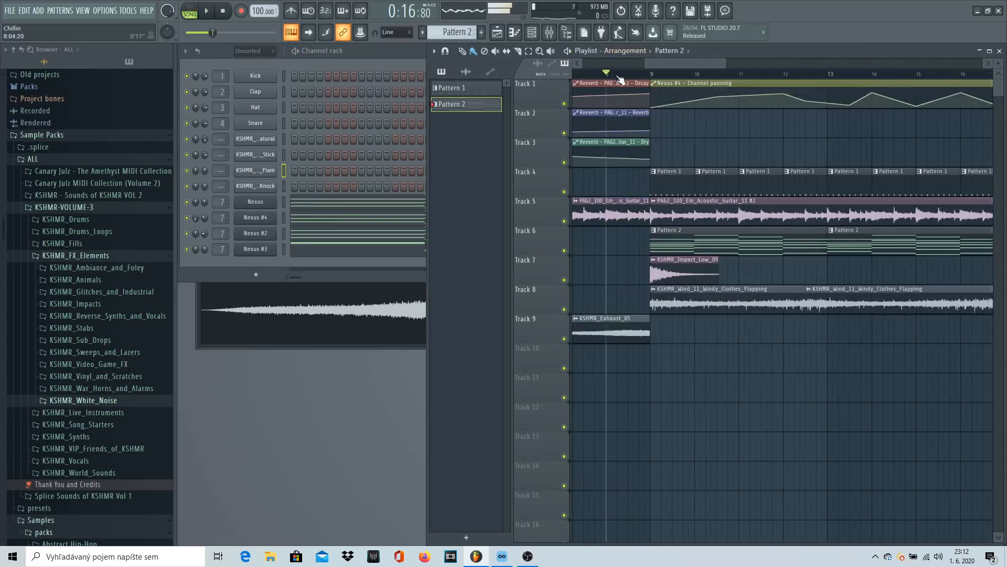
{"action": "left_click", "coordinate": [730, 134]}
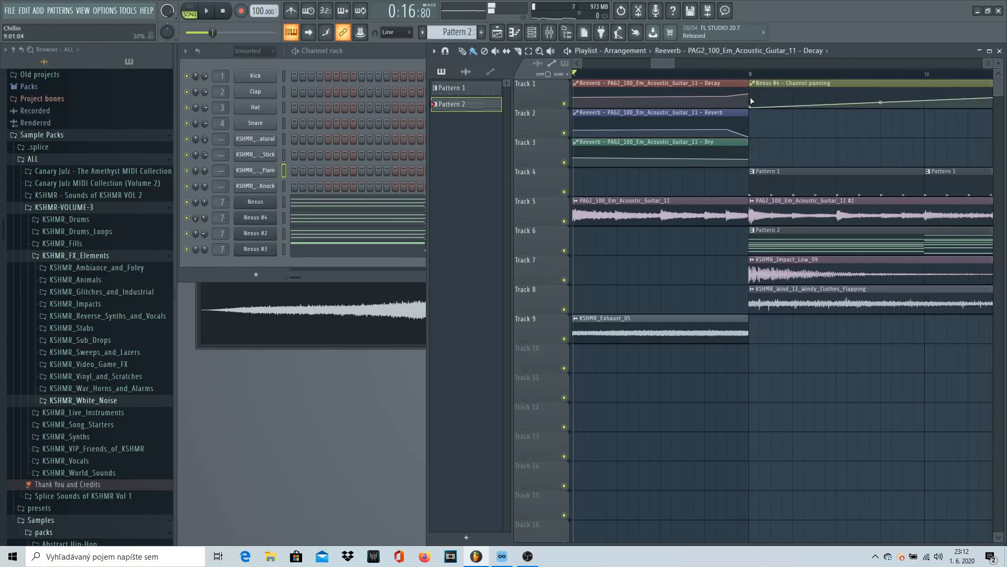
{"action": "key", "text": "space"}
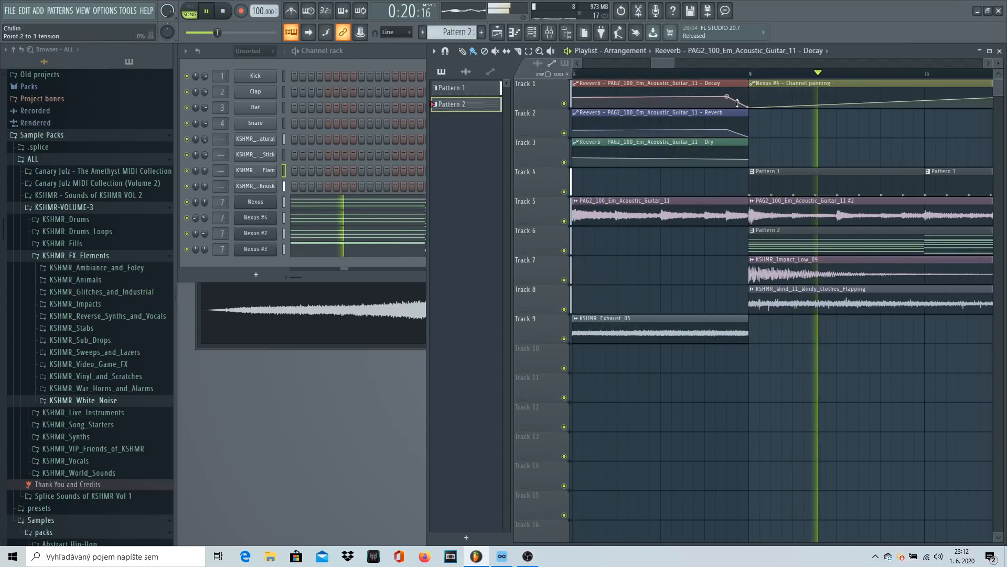
{"action": "left_click", "coordinate": [723, 76]}
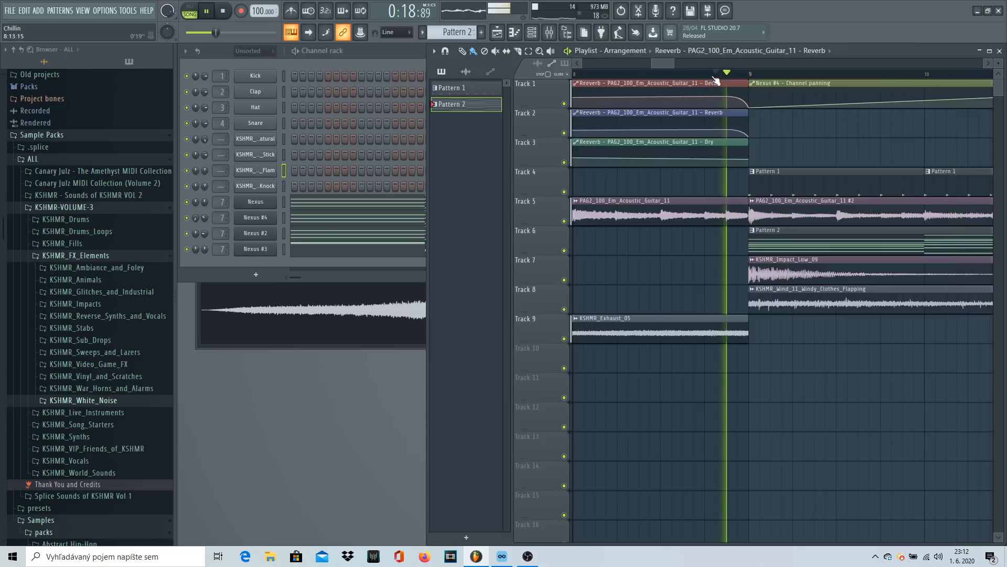
Step: Select Pattern 1 in the playlist, collapse the KSHMR_FX_Elements folder and expand KSHMR_Drums
{"action": "scroll", "coordinate": [716, 79], "scroll_direction": "down", "scroll_amount": 2}
{"action": "scroll", "coordinate": [717, 79], "scroll_direction": "down", "scroll_amount": 2}
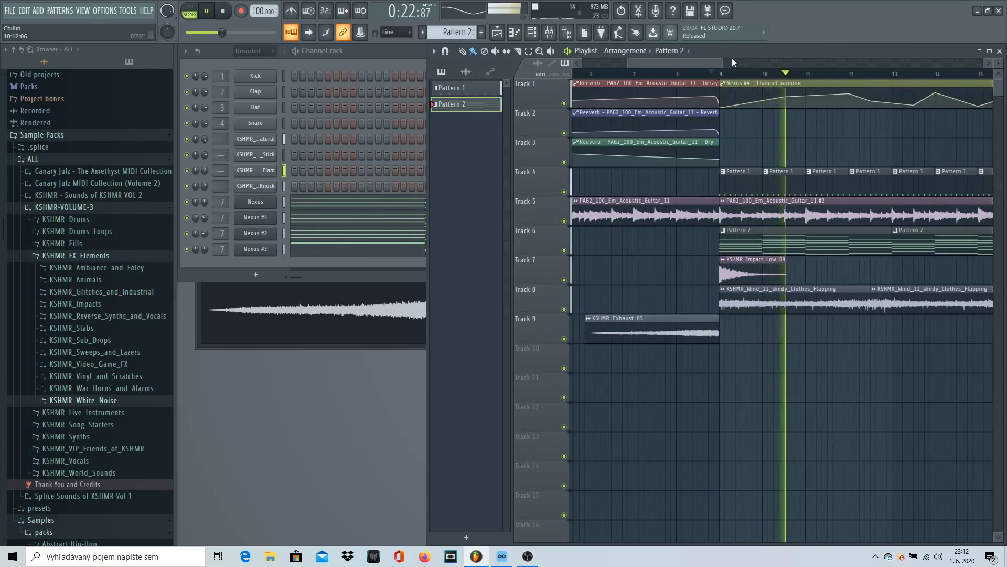
{"action": "scroll", "coordinate": [693, 185], "scroll_direction": "down", "scroll_amount": 2}
{"action": "left_click", "coordinate": [694, 186]}
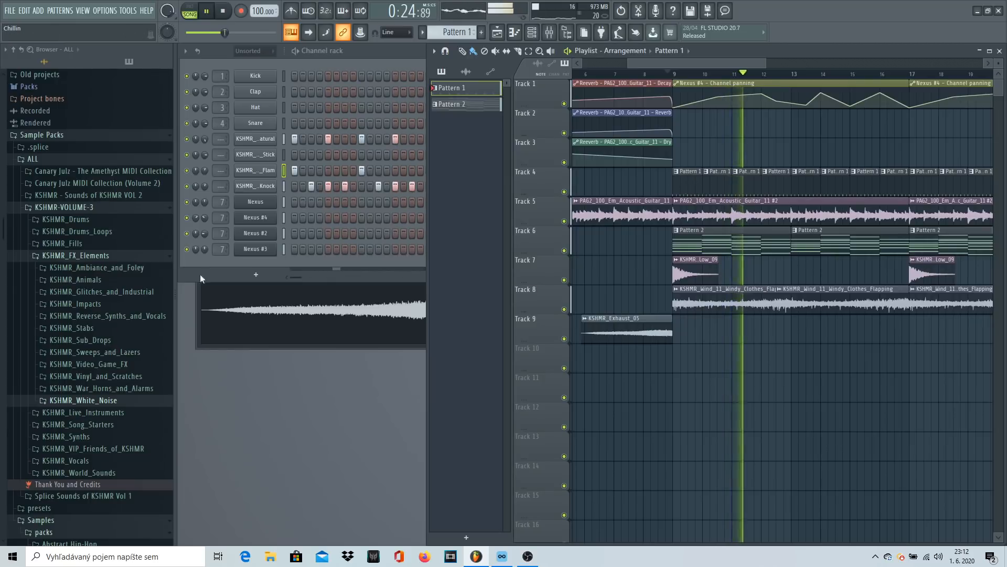
{"action": "left_click", "coordinate": [107, 255]}
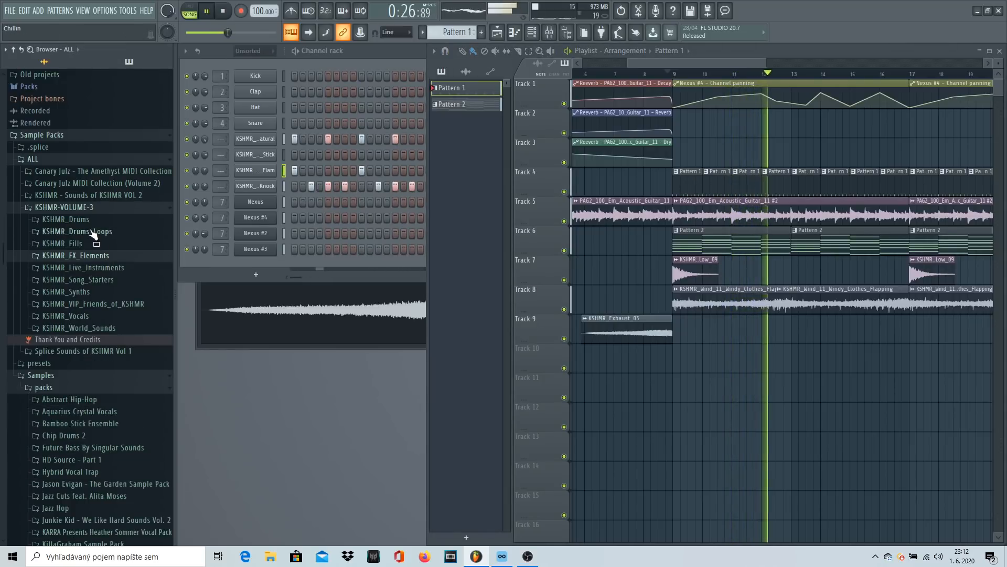
{"action": "left_click", "coordinate": [66, 219]}
Step: Check the channel settings of the PAG2_100_Em_Acoustic_Guitar_11 #2 loop and expand the KSHMR_Claps folder
{"action": "double_click", "coordinate": [734, 210]}
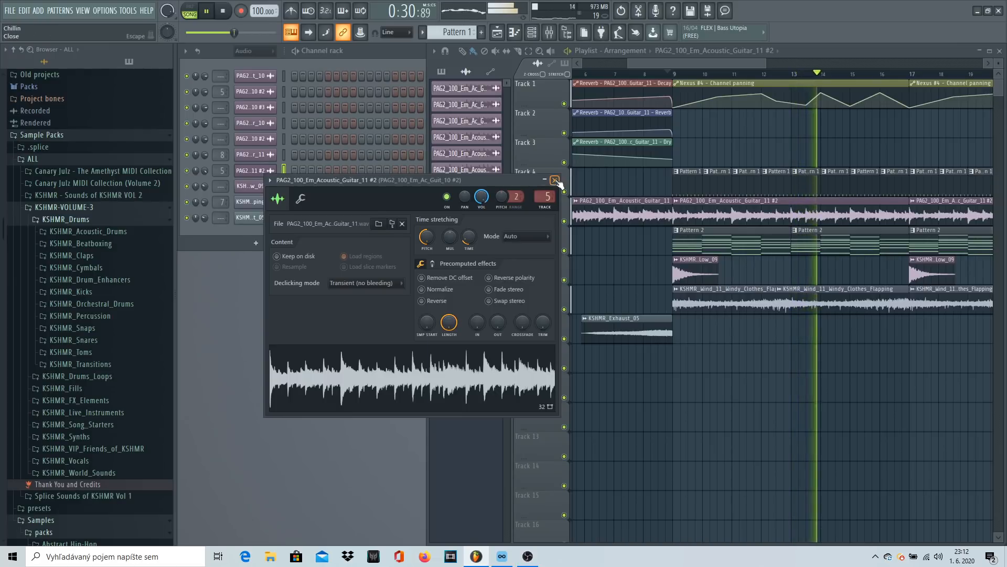
{"action": "key", "text": "Escape"}
{"action": "double_click", "coordinate": [736, 215]}
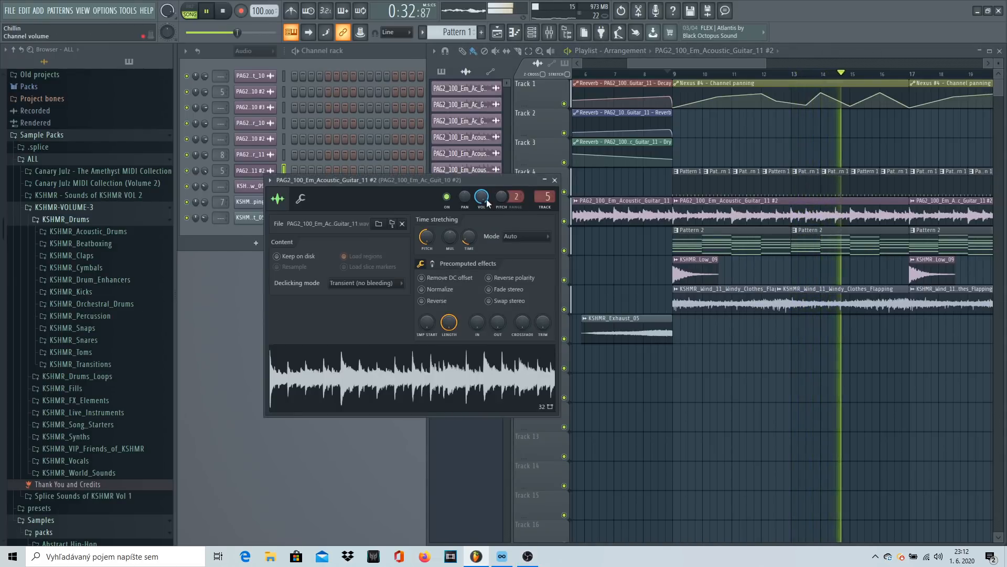
{"action": "left_click", "coordinate": [555, 180]}
{"action": "left_click", "coordinate": [97, 254]}
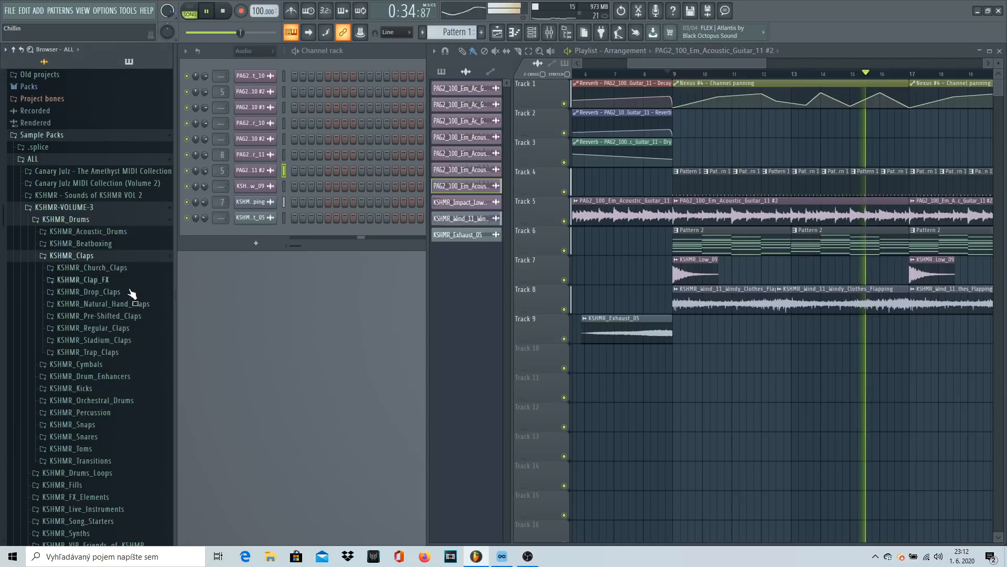
Step: Stop playback and save the project as an FL Studio song file named "a bient"
{"action": "key", "text": "space"}
{"action": "key", "text": "ctrl+s"}
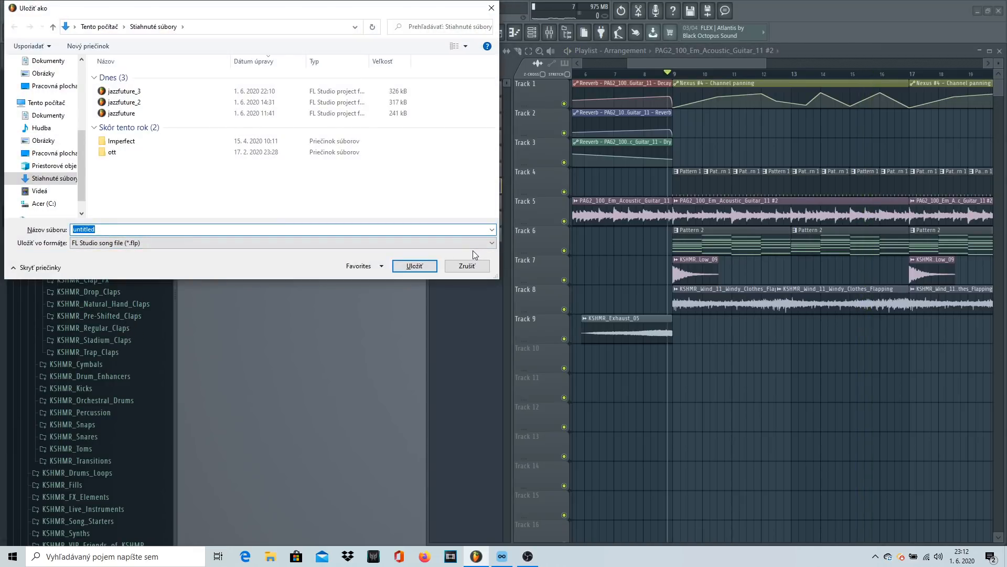
{"action": "type", "text": "a bient"}
{"action": "key", "text": "Return"}
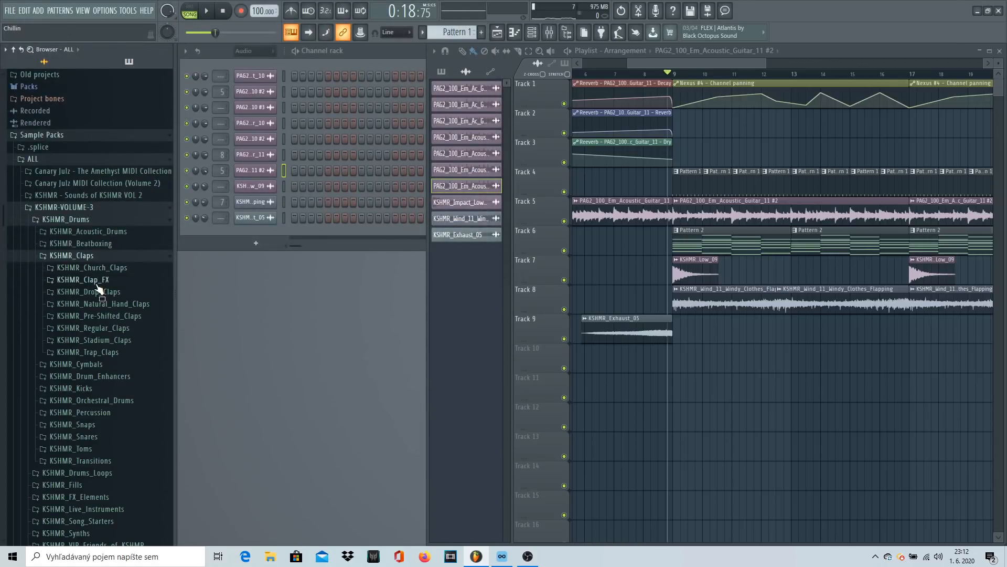
Step: Add the KSHMR_Human_Stack_Clap 02_Horse, 06_Squishy and 08_Squishy samples from the natural hand clap stacks as new channels
{"action": "left_click", "coordinate": [118, 305]}
{"action": "left_click", "coordinate": [113, 330]}
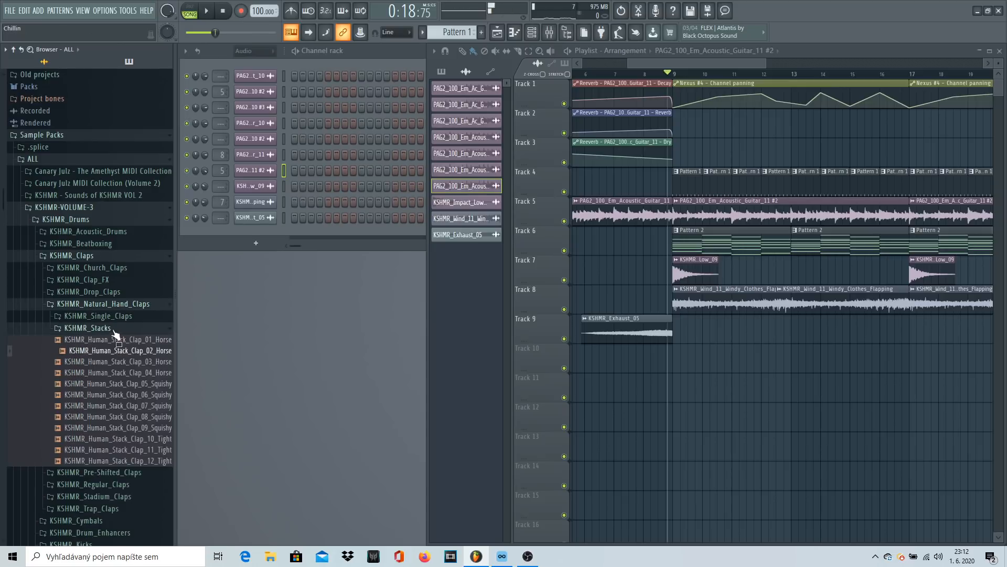
{"action": "left_click_drag", "start_coordinate": [257, 232], "coordinate": [257, 233]}
{"action": "left_click", "coordinate": [129, 395]}
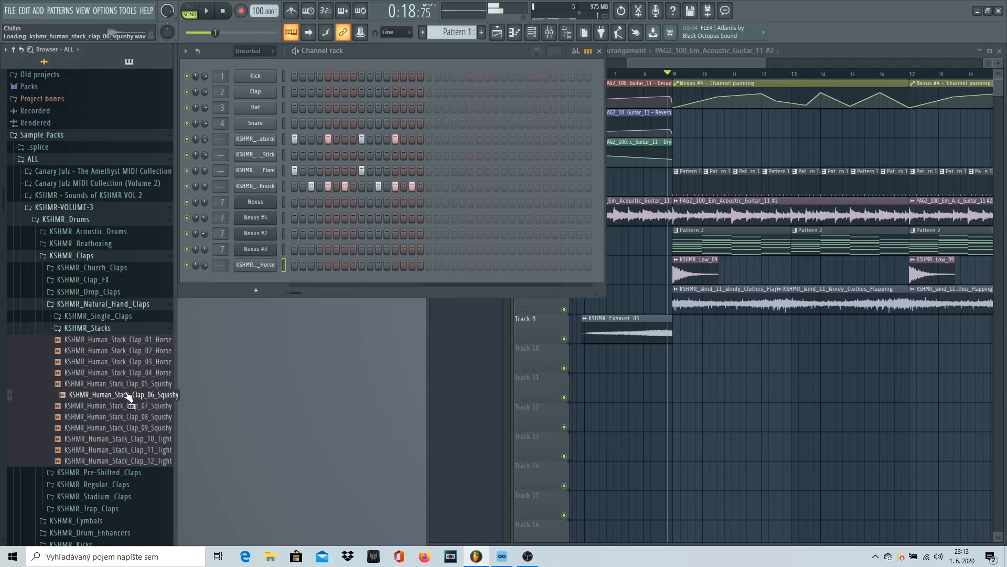
{"action": "left_click_drag", "start_coordinate": [253, 302], "coordinate": [253, 278]}
{"action": "left_click_drag", "start_coordinate": [118, 416], "coordinate": [265, 300]}
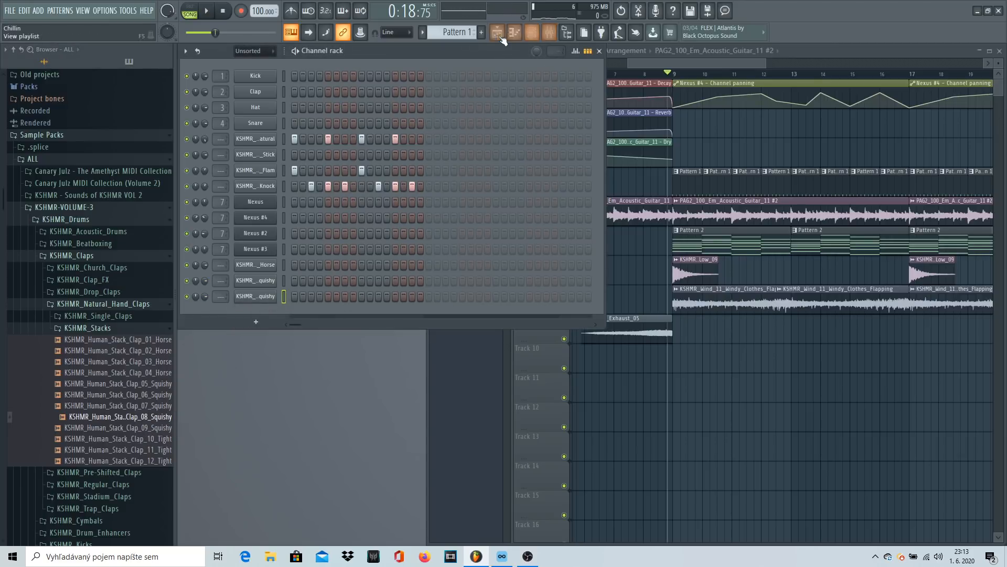
Step: Create Pattern 3, turn on the metronome and place the Horse clap on step 13
{"action": "left_click", "coordinate": [482, 33]}
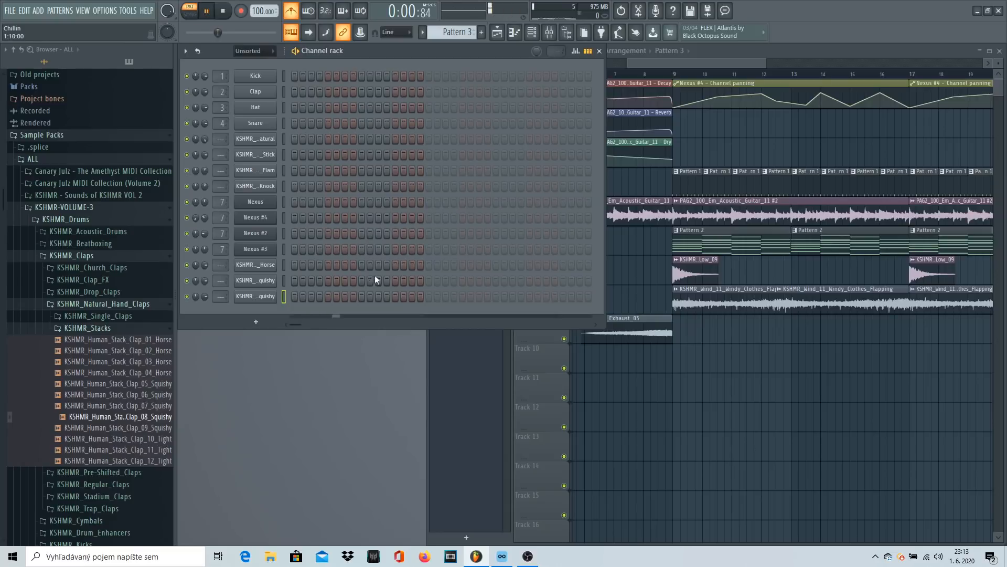
{"action": "left_click", "coordinate": [394, 265]}
{"action": "key", "text": "space"}
Step: Place the first Squishy clap on step 15 and the second on step 17 of Pattern 3 while auditioning the rhythm
{"action": "left_click", "coordinate": [404, 281]}
{"action": "left_click", "coordinate": [413, 296]}
{"action": "key", "text": "space"}
{"action": "left_click", "coordinate": [404, 281]}
{"action": "left_click", "coordinate": [413, 281]}
{"action": "left_click", "coordinate": [412, 296]}
{"action": "key", "text": "space"}
{"action": "key", "text": "space"}
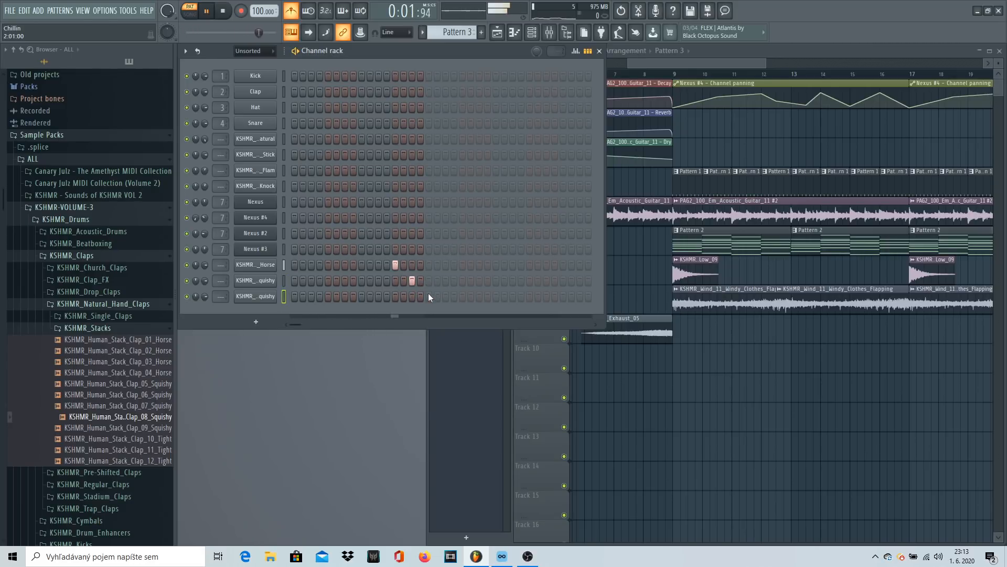
{"action": "left_click", "coordinate": [668, 363]}
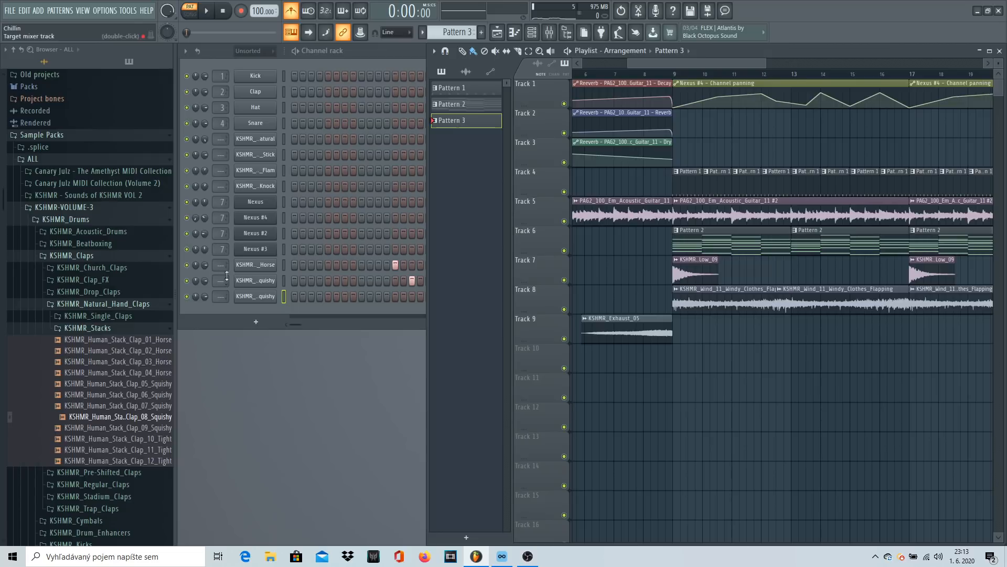
Step: Route the Horse clap and both Squishy clap channels to mixer track 9
{"action": "left_click", "coordinate": [255, 265]}
{"action": "key", "text": "ctrl+l"}
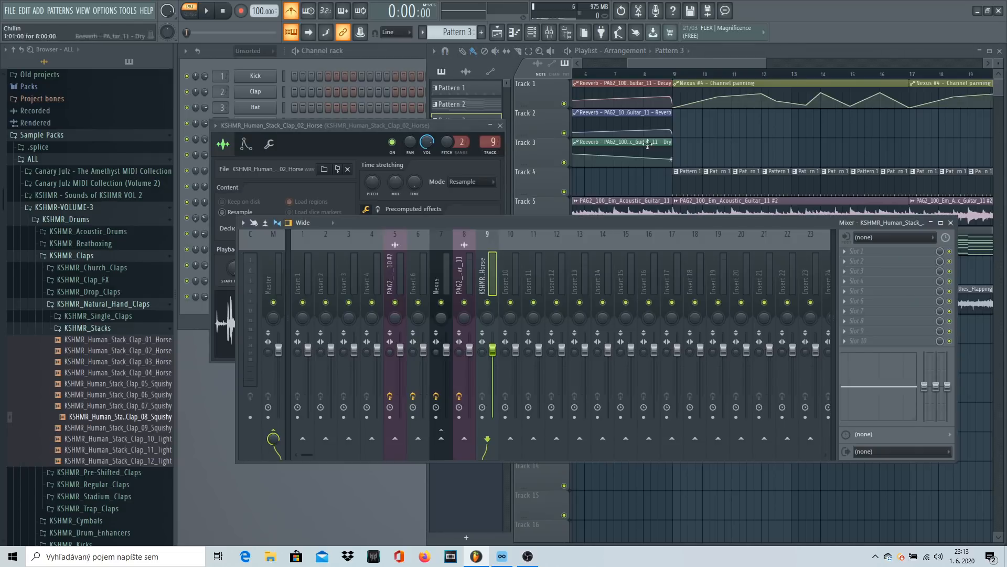
{"action": "left_click", "coordinate": [500, 125]}
{"action": "left_click", "coordinate": [225, 281]}
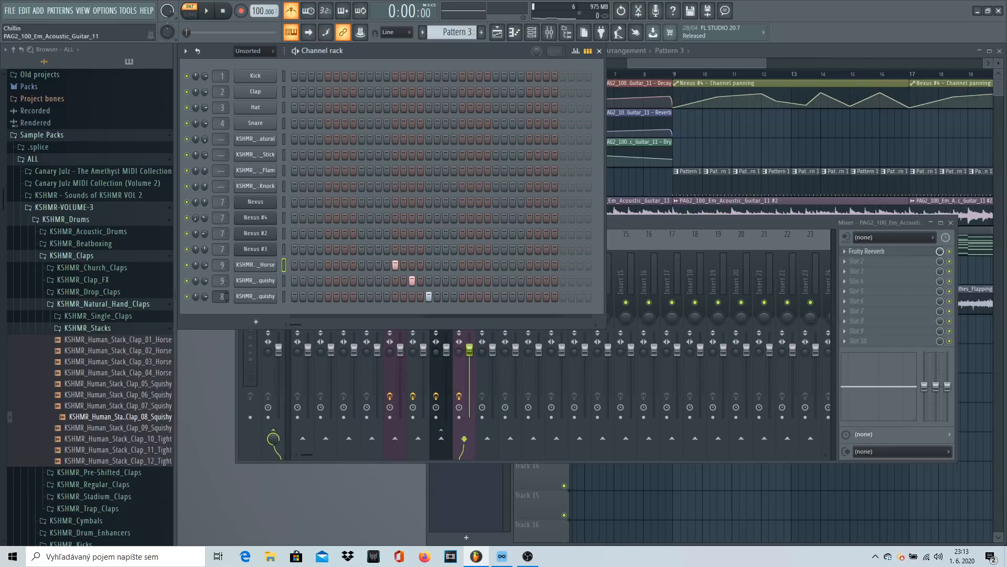
Step: Load Fruity Reeverb into the first effect slot of mixer track 9 with a decay of about 1.2 sec
{"action": "left_click", "coordinate": [669, 224]}
{"action": "left_click", "coordinate": [858, 251]}
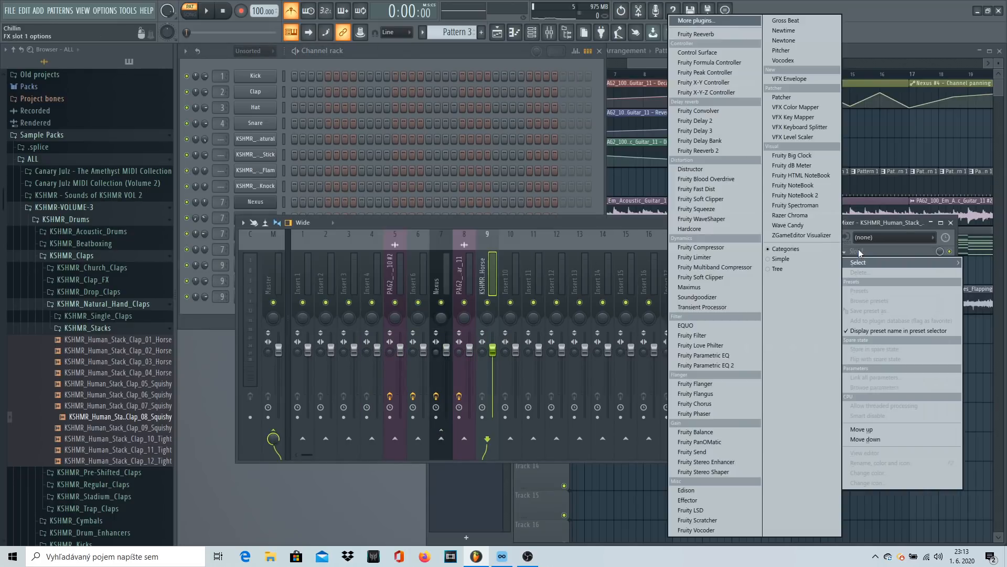
{"action": "left_click", "coordinate": [717, 31]}
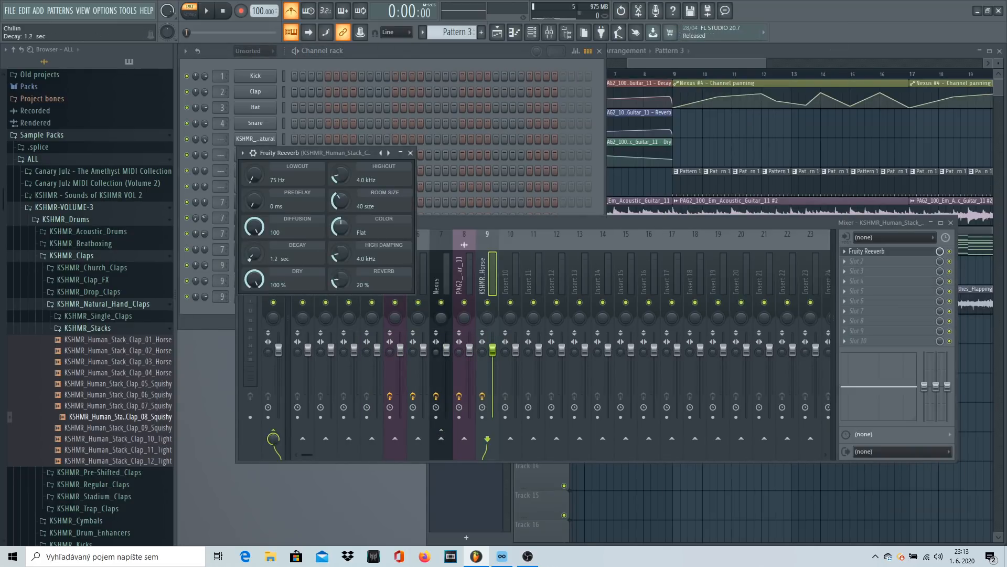
{"action": "left_click", "coordinate": [411, 153]}
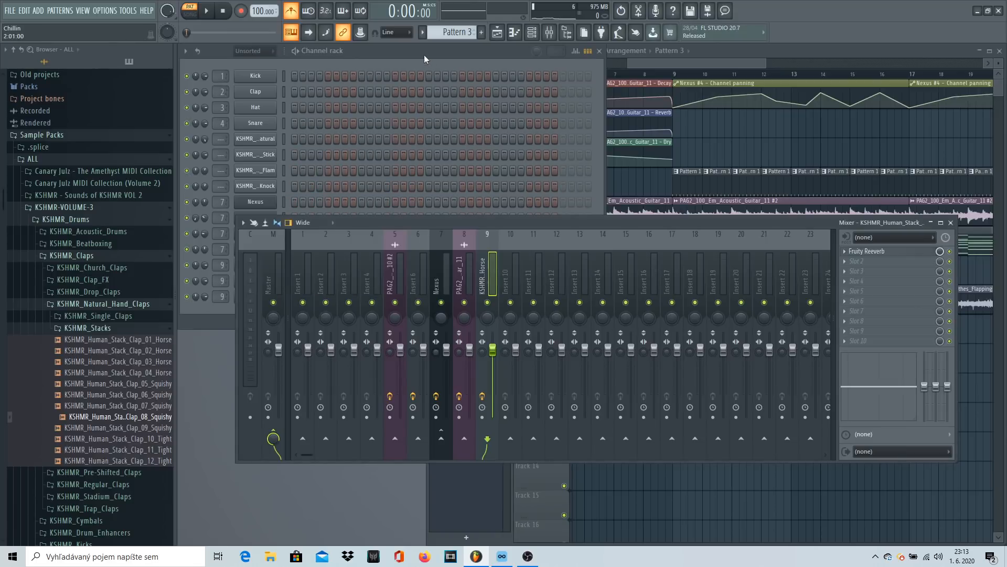
Step: Adjust the panning of the clap channels, bringing one to about 43% right, and return to the playlist
{"action": "left_click", "coordinate": [424, 55]}
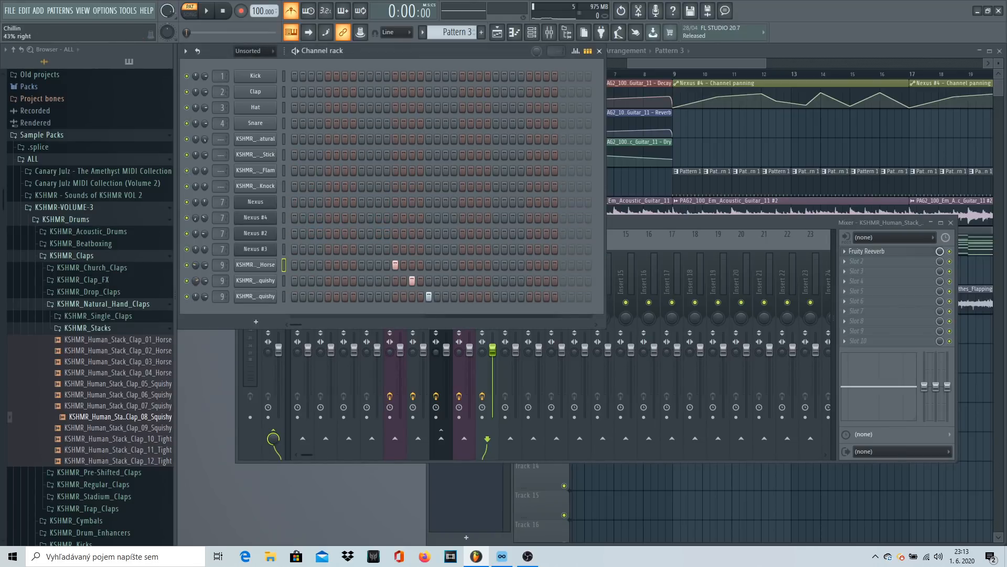
{"action": "left_click", "coordinate": [729, 65]}
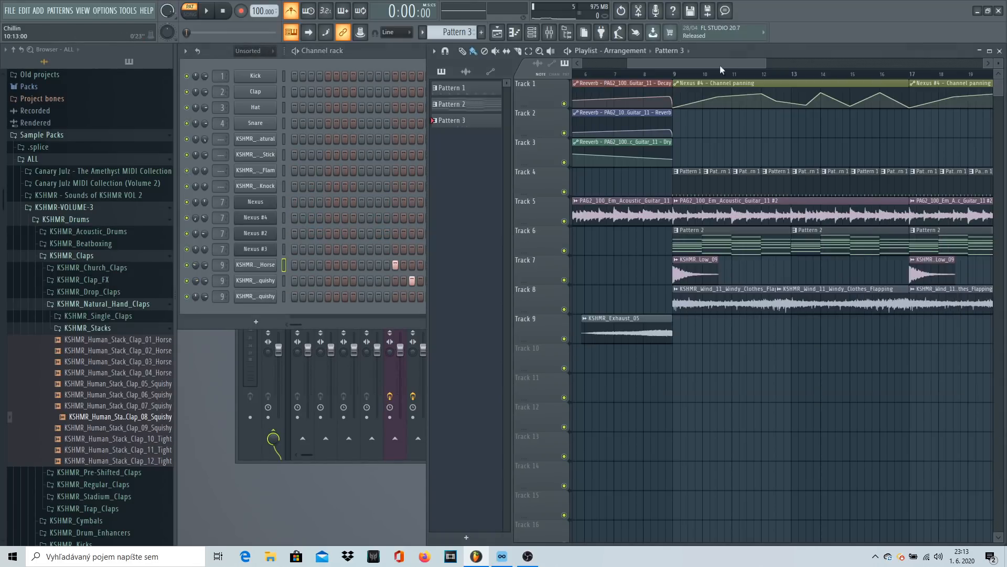
Step: Place a Pattern 3 clip on Track 9 at bar 10 while playing the arrangement with the metronome off
{"action": "left_click", "coordinate": [658, 79]}
{"action": "key", "text": "space"}
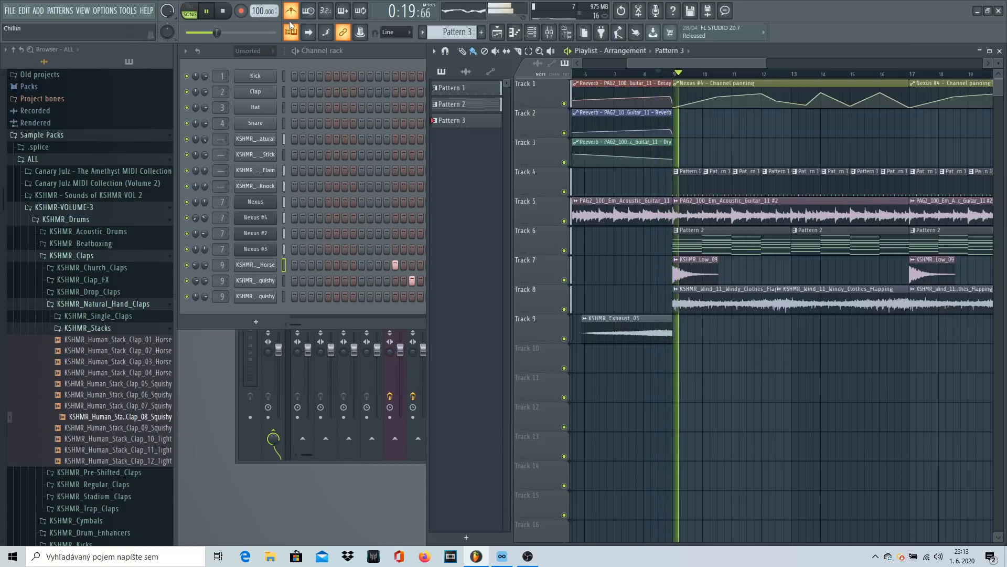
{"action": "left_click", "coordinate": [707, 329]}
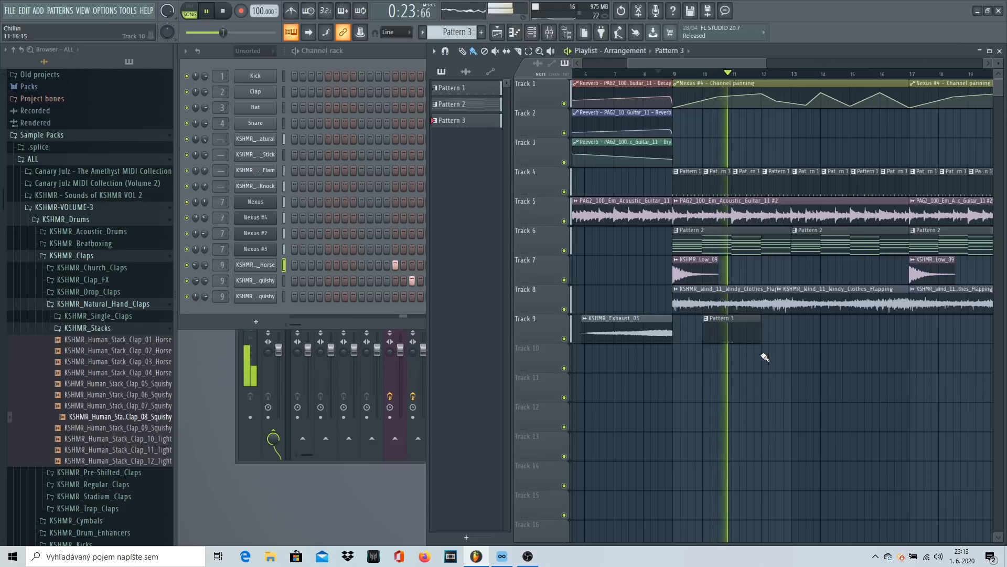
{"action": "key", "text": "space"}
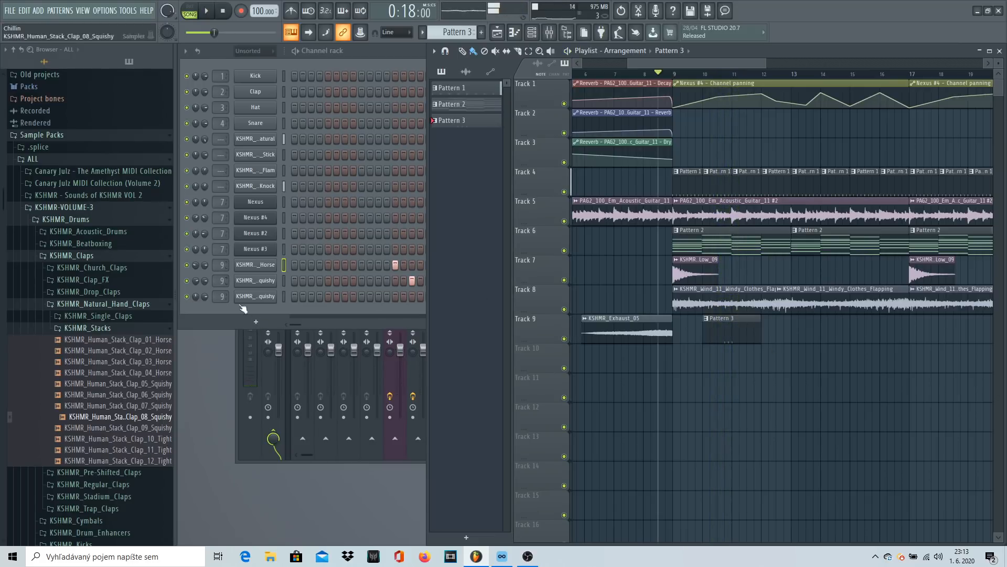
Step: Set Fruity Reeverb on mixer track 9 to a 1.4 sec decay, 83% dry and 20% reverb level
{"action": "left_click", "coordinate": [240, 351]}
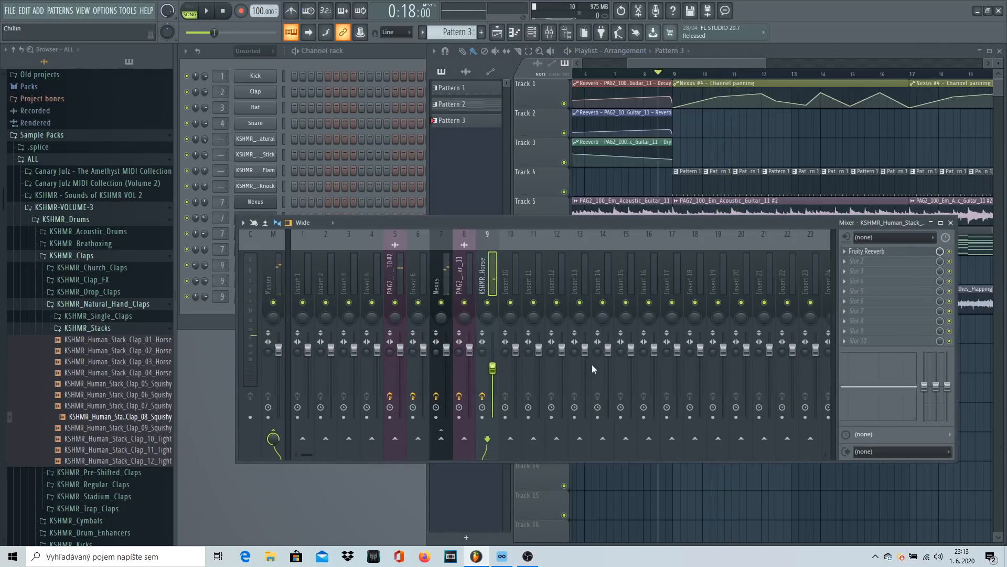
{"action": "left_click", "coordinate": [871, 252]}
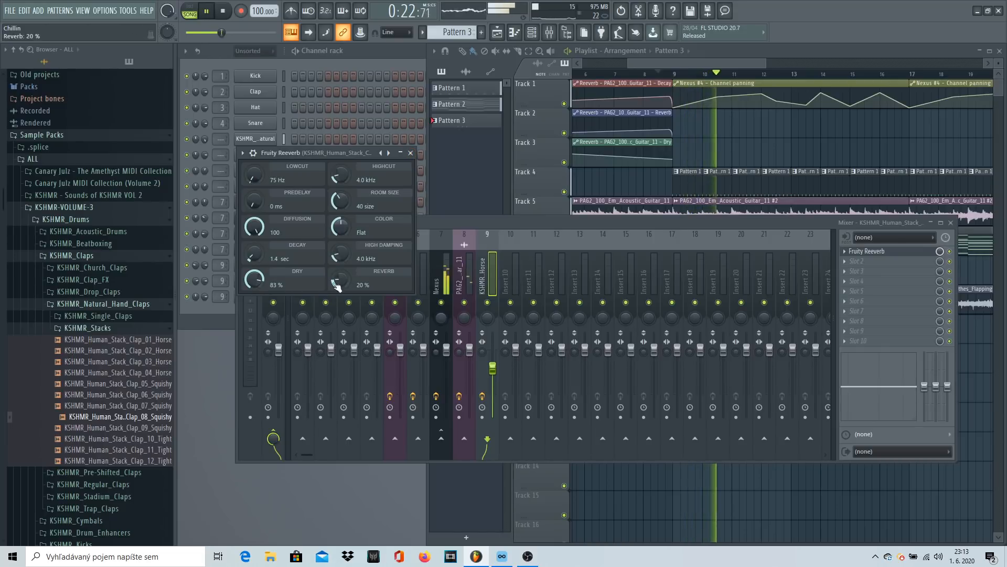
{"action": "left_click", "coordinate": [412, 153]}
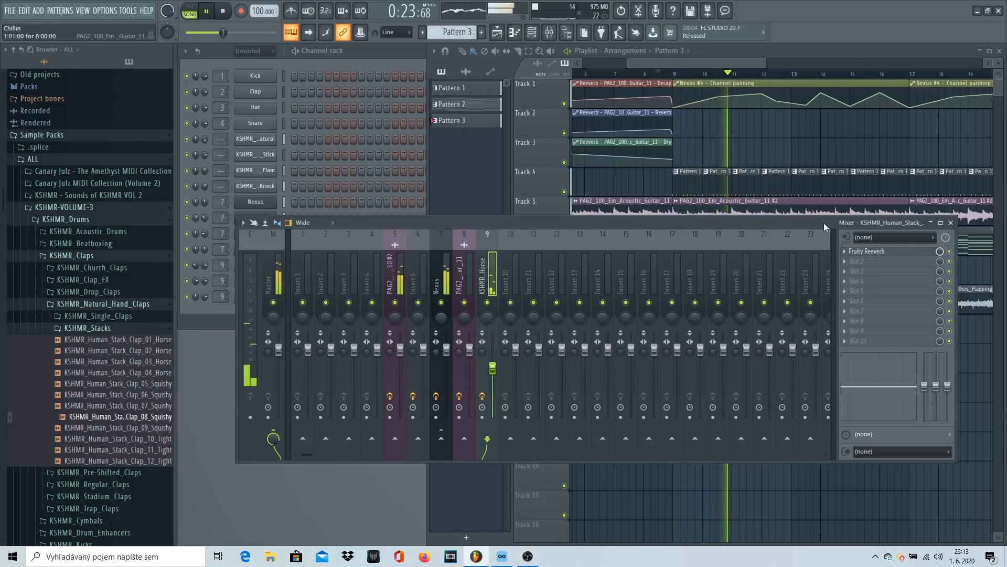
{"action": "left_click", "coordinate": [950, 223]}
Step: Route the second Squishy clap to mixer track 10 and load Fruity Reeverb into that track's first effect slot
{"action": "left_click", "coordinate": [428, 296]}
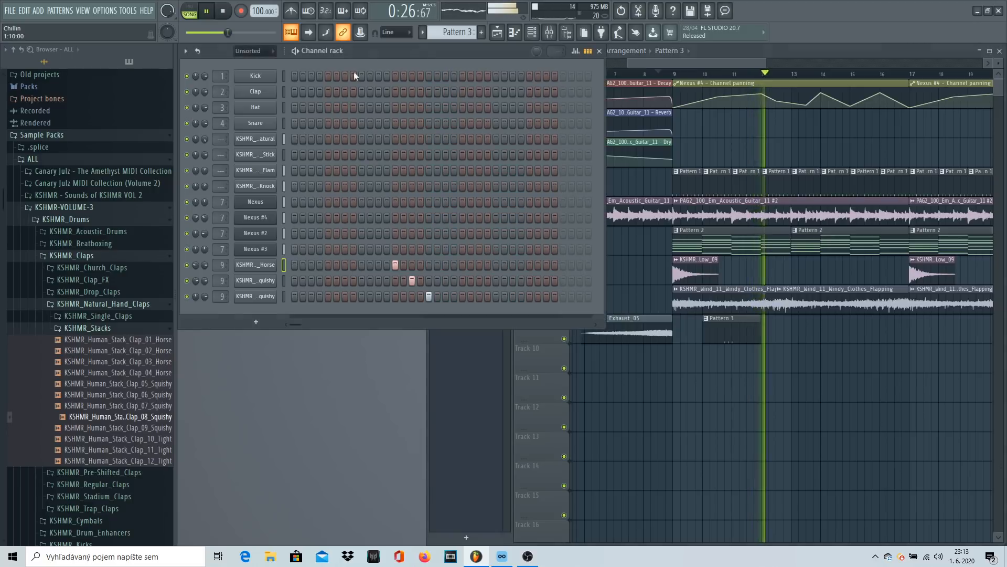
{"action": "key", "text": "space"}
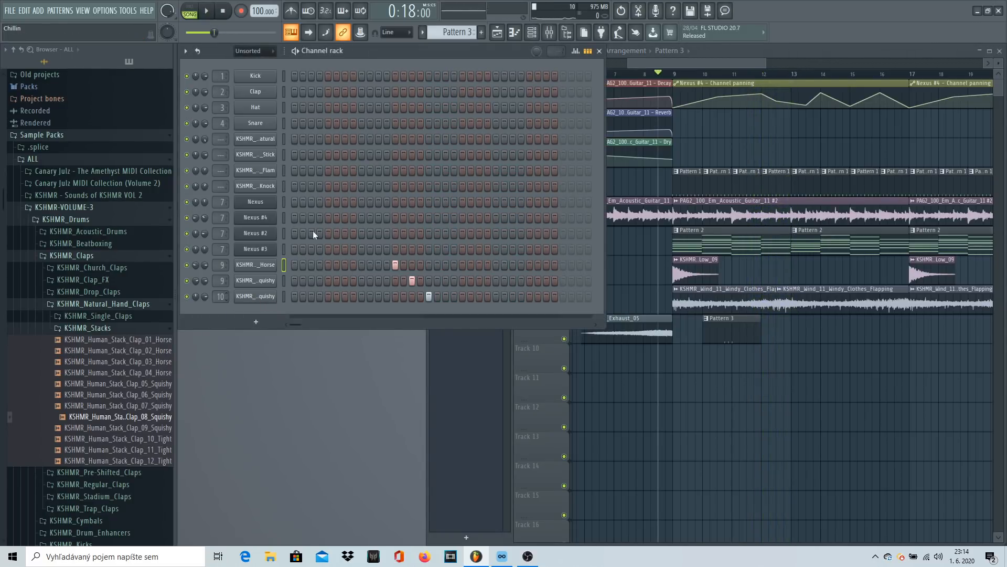
{"action": "left_click", "coordinate": [550, 33]}
{"action": "left_click", "coordinate": [854, 255]}
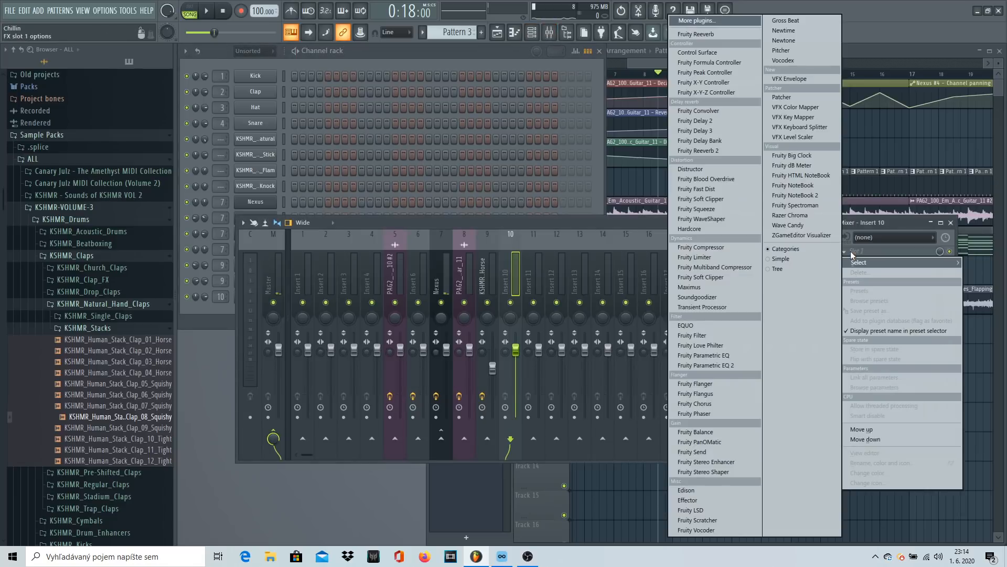
{"action": "left_click", "coordinate": [730, 59]}
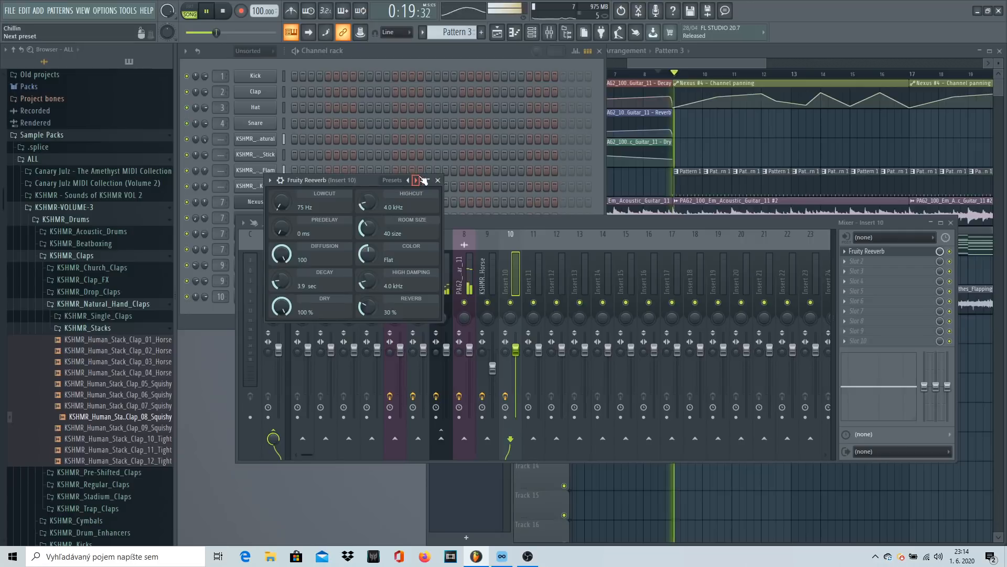
{"action": "left_click", "coordinate": [438, 180]}
{"action": "left_click", "coordinate": [951, 222]}
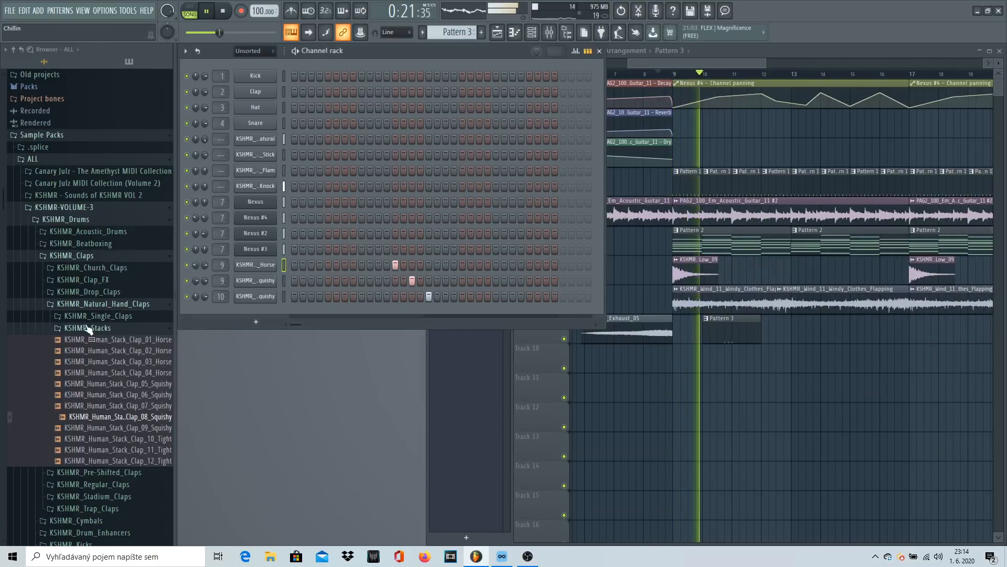
Step: Play the arrangement from about bar 10 to audition the Pattern 3 clap fill with the other layers
{"action": "left_click", "coordinate": [100, 304]}
{"action": "left_click", "coordinate": [732, 64]}
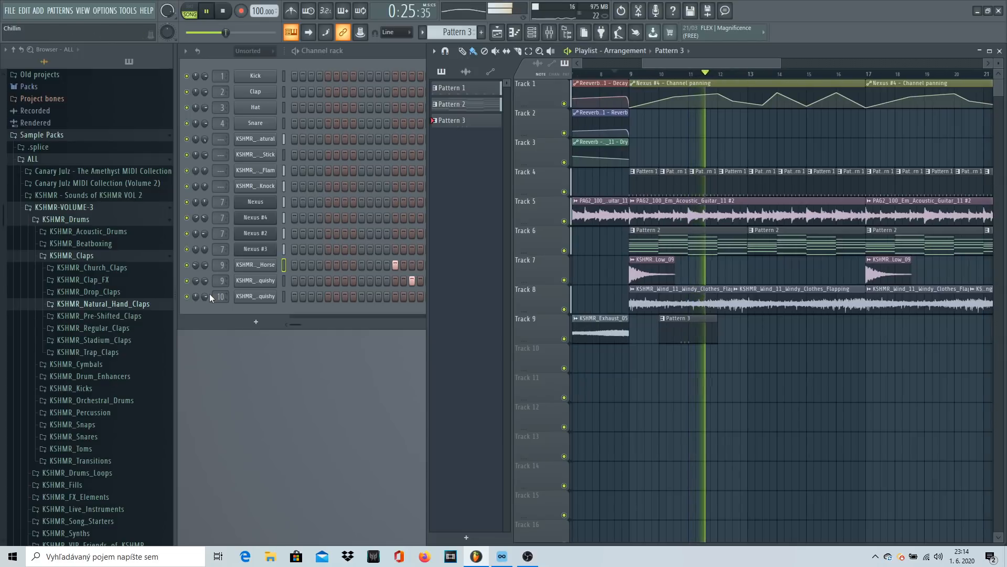
{"action": "key", "text": "F6"}
{"action": "left_click", "coordinate": [728, 61]}
{"action": "left_click", "coordinate": [664, 74]}
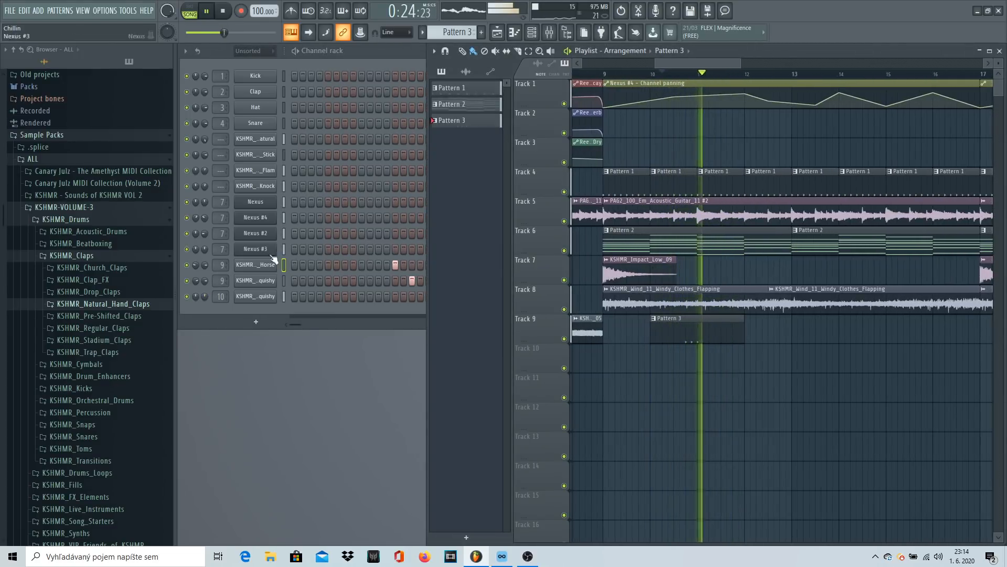
{"action": "left_click", "coordinate": [207, 268]}
{"action": "left_click", "coordinate": [724, 341]}
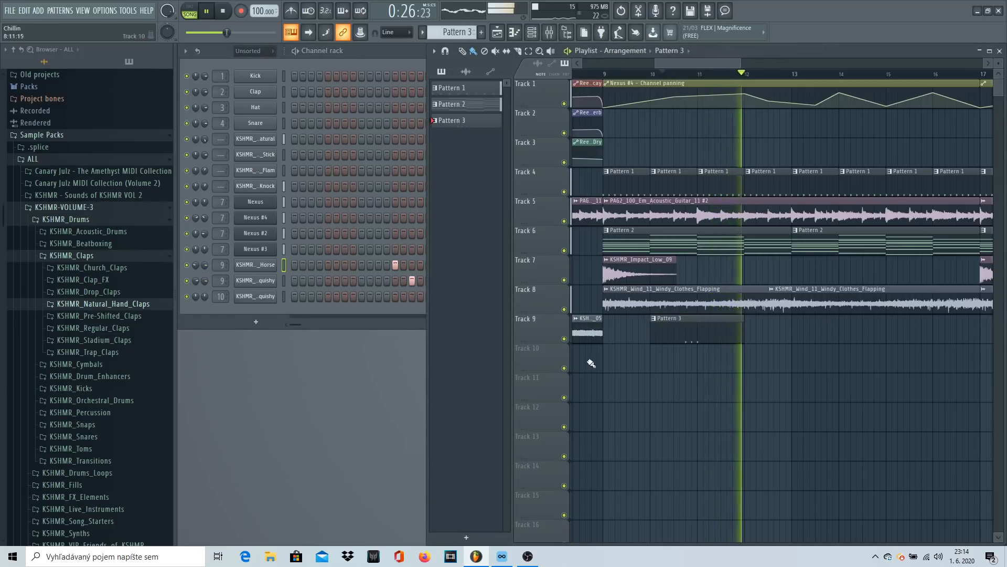
{"action": "key", "text": "space"}
Step: Look through the KSHMR_FX_Elements ambience folders, checking the Drones in KSHMR_Ambiance_Designed
{"action": "left_click", "coordinate": [84, 256]}
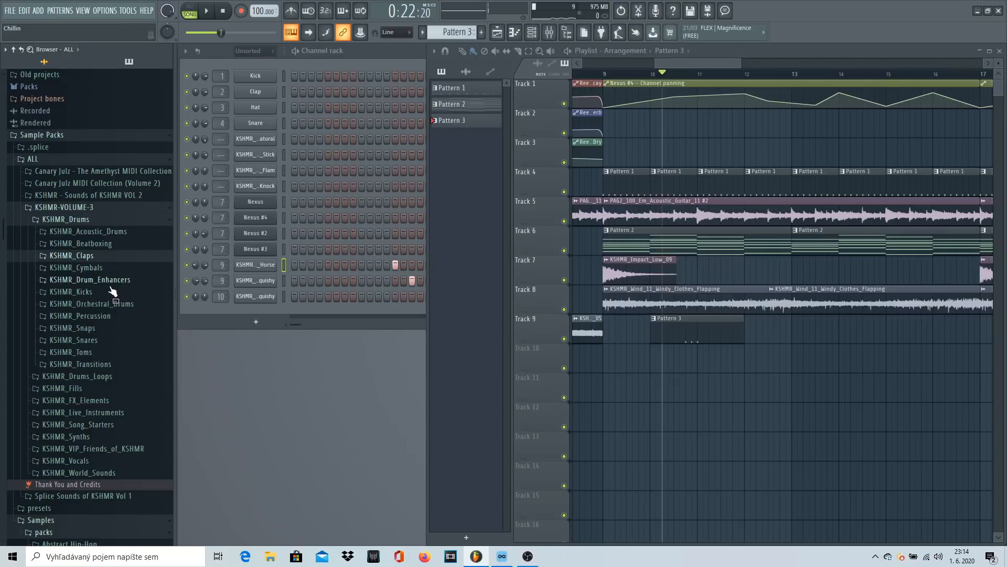
{"action": "left_click", "coordinate": [82, 220]}
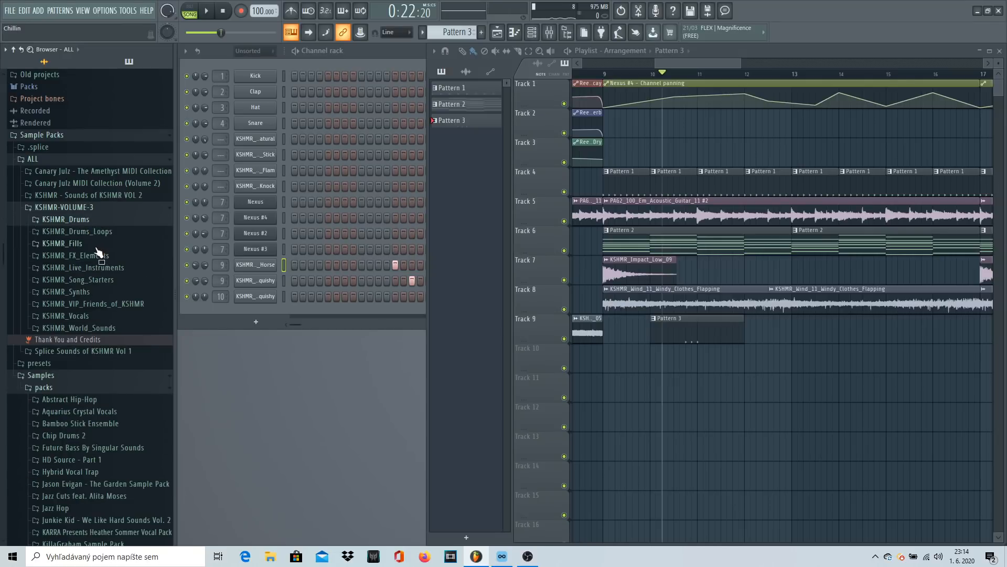
{"action": "left_click", "coordinate": [98, 255]}
{"action": "left_click", "coordinate": [123, 268]}
{"action": "left_click", "coordinate": [117, 281]}
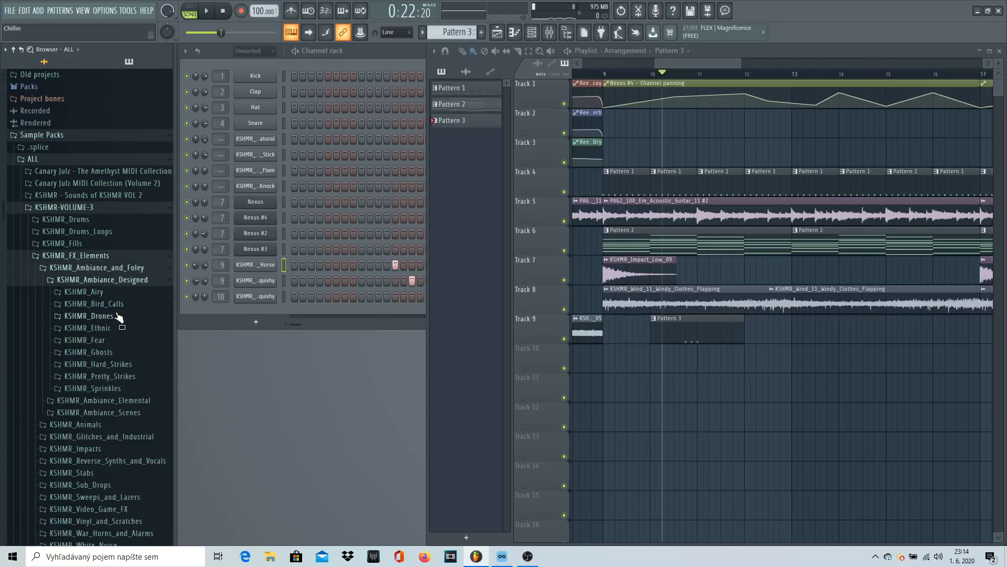
{"action": "left_click", "coordinate": [117, 317]}
{"action": "left_click", "coordinate": [115, 314]}
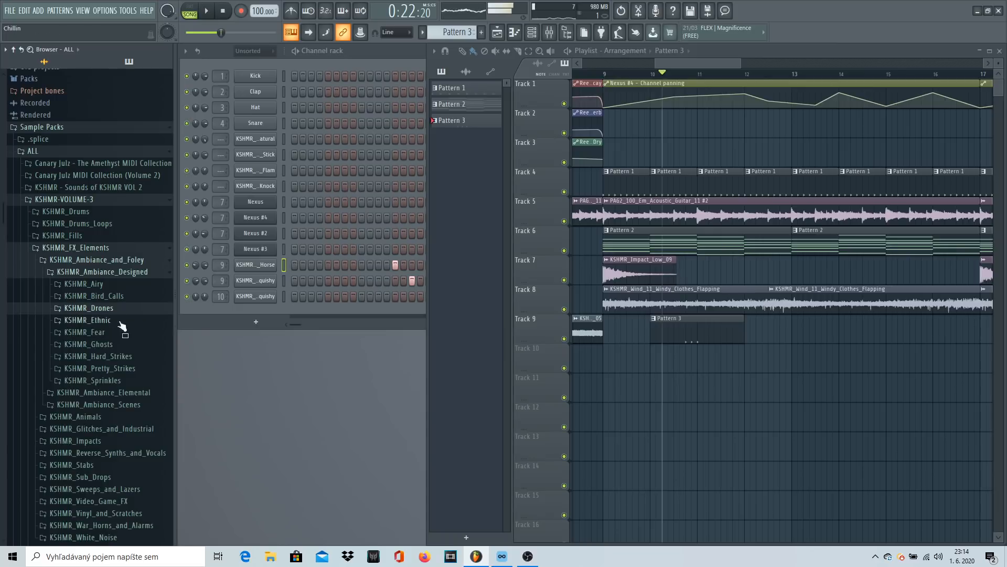
{"action": "left_click", "coordinate": [115, 273]}
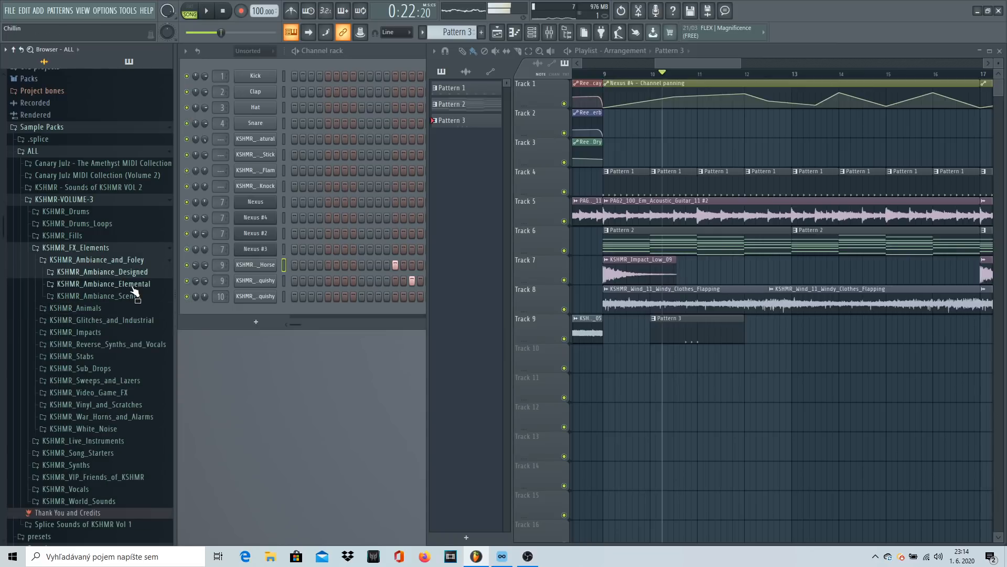
Step: Audition the KSHMR_Earth samples in KSHMR_Ambiance_Elemental and place KSHMR_Earth_07_Low_Ice_Please on Track 10 at bar 9
{"action": "left_click", "coordinate": [133, 286]}
{"action": "left_click", "coordinate": [105, 296]}
{"action": "left_click", "coordinate": [105, 296]}
{"action": "left_click", "coordinate": [105, 296]}
{"action": "left_click", "coordinate": [111, 331]}
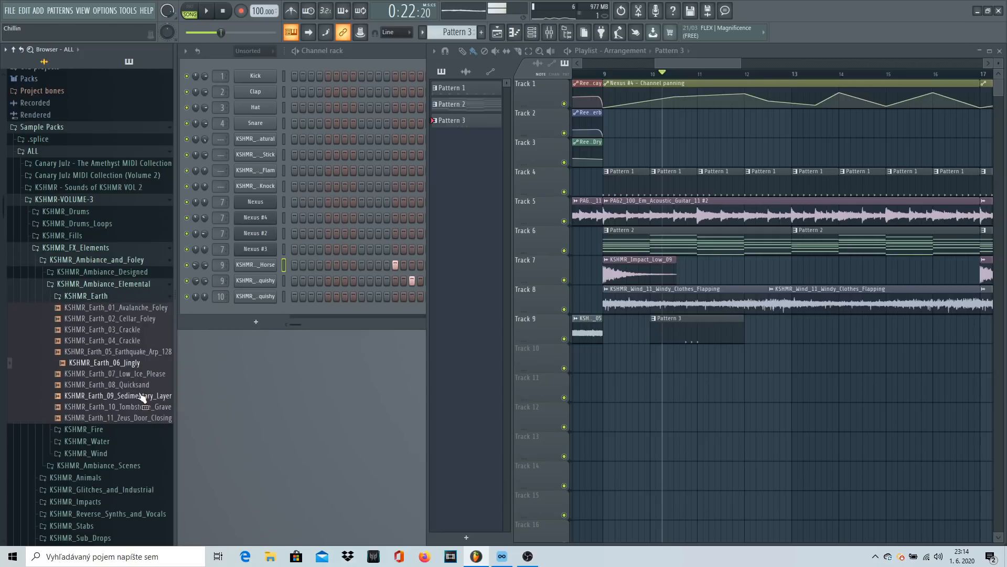
{"action": "left_click", "coordinate": [115, 341]}
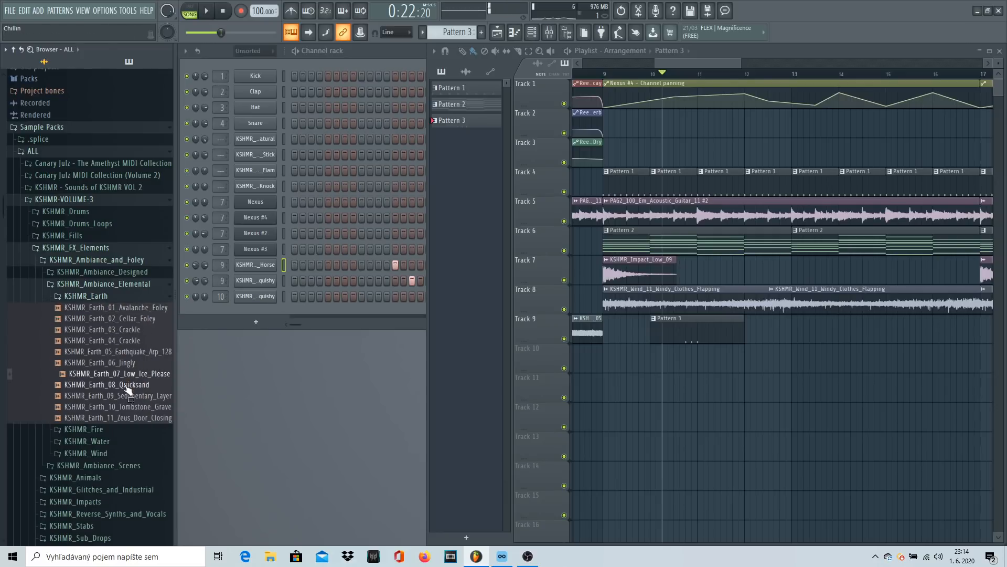
{"action": "left_click_drag", "start_coordinate": [128, 379], "coordinate": [630, 366]}
Step: Time-stretch the Low_Ice_Please sample to five bars, then solo Track 10 and play it
{"action": "double_click", "coordinate": [636, 365]}
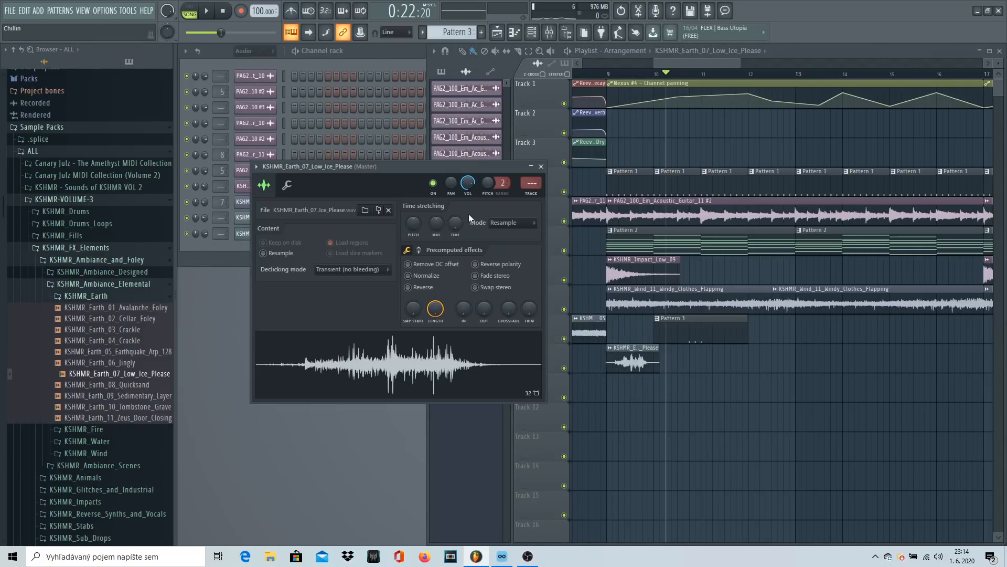
{"action": "left_click_drag", "start_coordinate": [455, 222], "coordinate": [455, 209]}
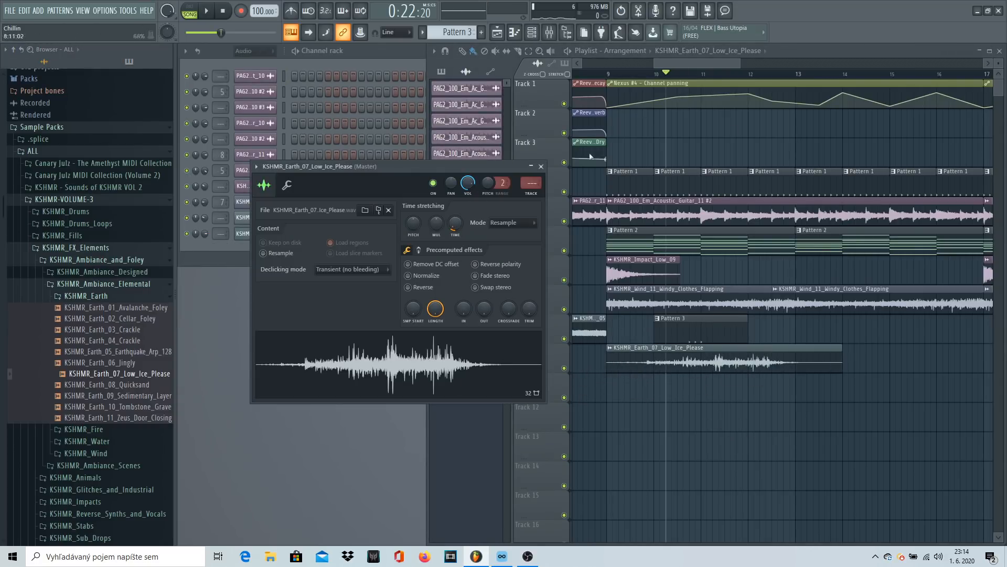
{"action": "right_click", "coordinate": [569, 361]}
{"action": "left_click", "coordinate": [647, 376]}
{"action": "key", "text": "space"}
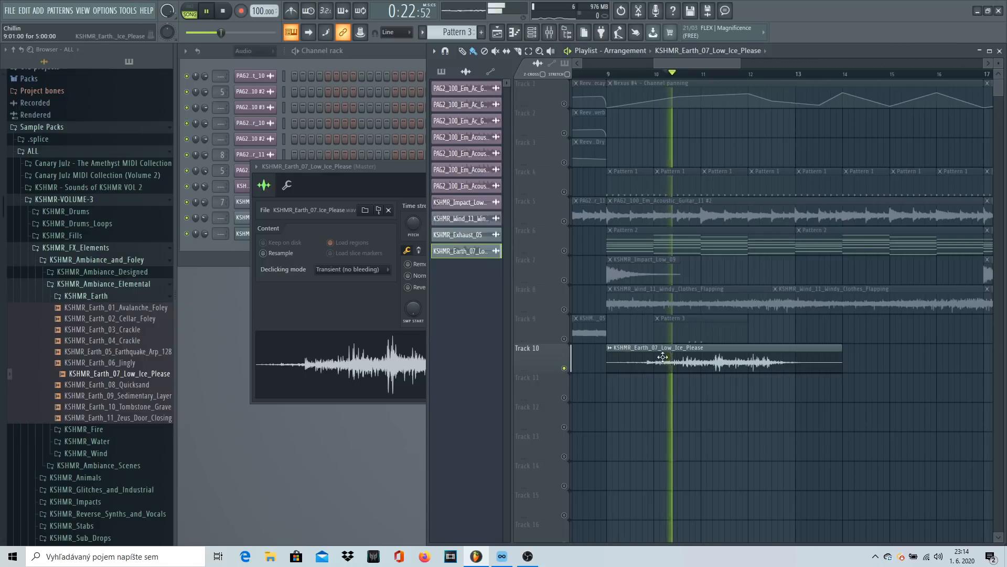
Step: Compare the e3 generic, Auto and Resample stretch modes on Low_Ice_Please, keep Resample, and lower the sample's volume to about 47%
{"action": "left_click", "coordinate": [395, 168]}
{"action": "left_click", "coordinate": [499, 223]}
{"action": "left_click", "coordinate": [505, 271]}
{"action": "left_click", "coordinate": [508, 223]}
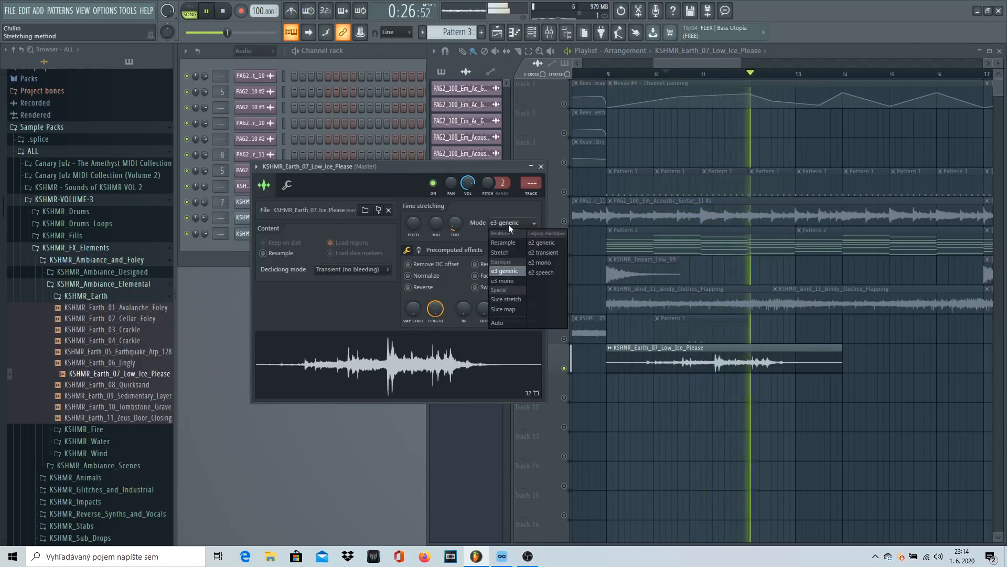
{"action": "left_click", "coordinate": [510, 242]}
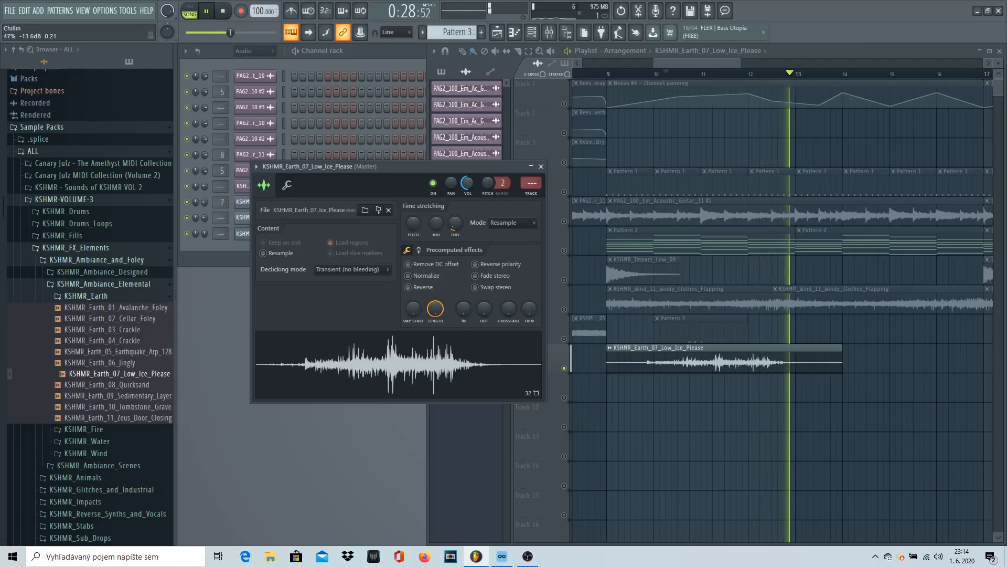
{"action": "right_click", "coordinate": [414, 223]}
{"action": "left_click", "coordinate": [426, 232]}
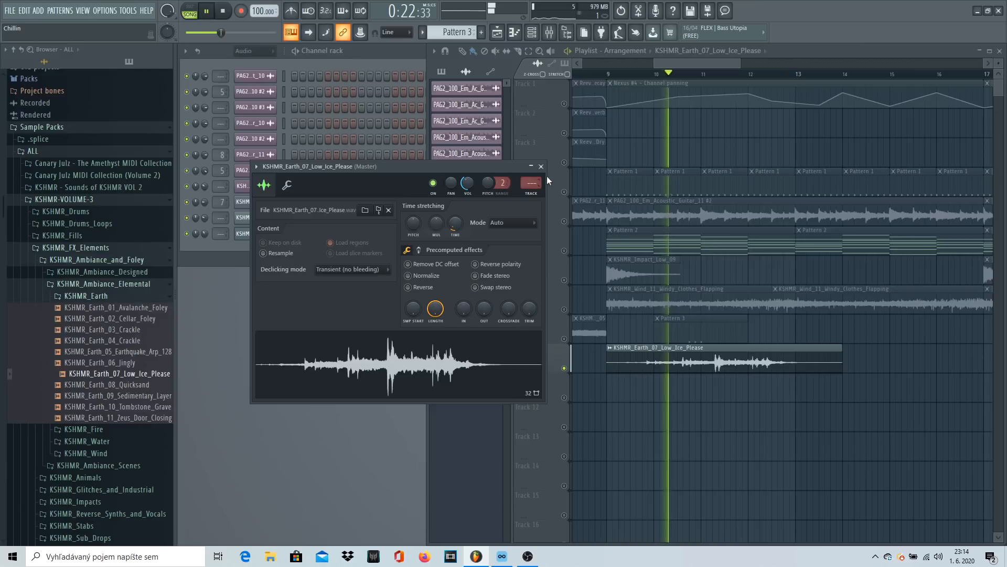
{"action": "left_click", "coordinate": [512, 222]}
{"action": "left_click", "coordinate": [510, 242]}
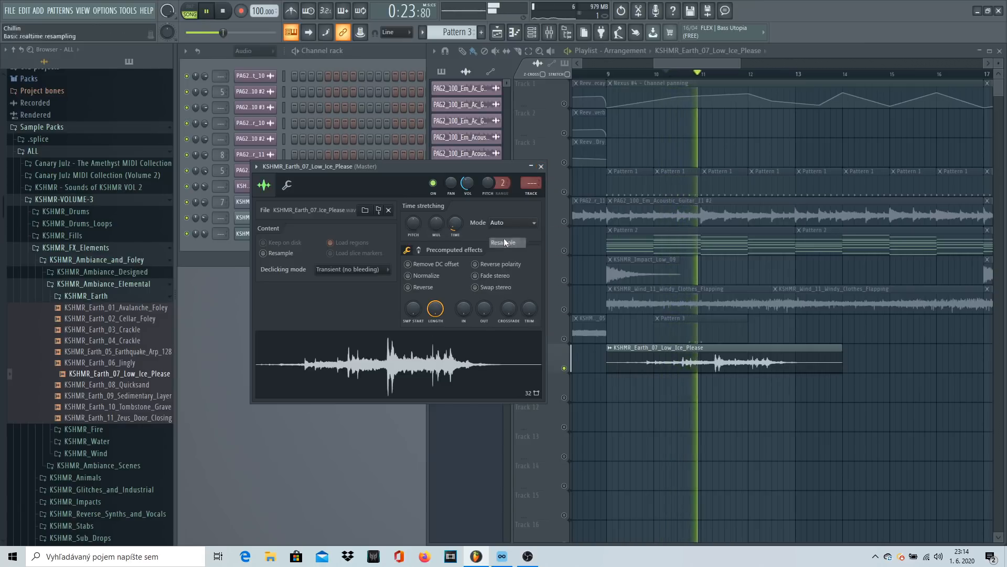
{"action": "left_click", "coordinate": [542, 168]}
{"action": "key", "text": "space"}
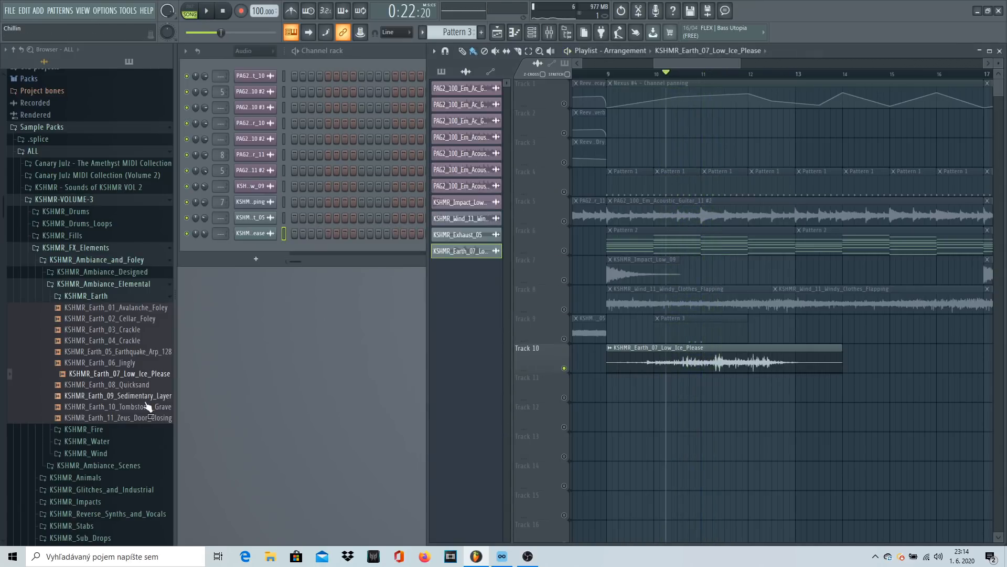
Step: Audition KSHMR_Earth_09_Sedimentary_Layer and several samples in the KSHMR_Ambiance_Scenes folder
{"action": "left_click", "coordinate": [138, 396]}
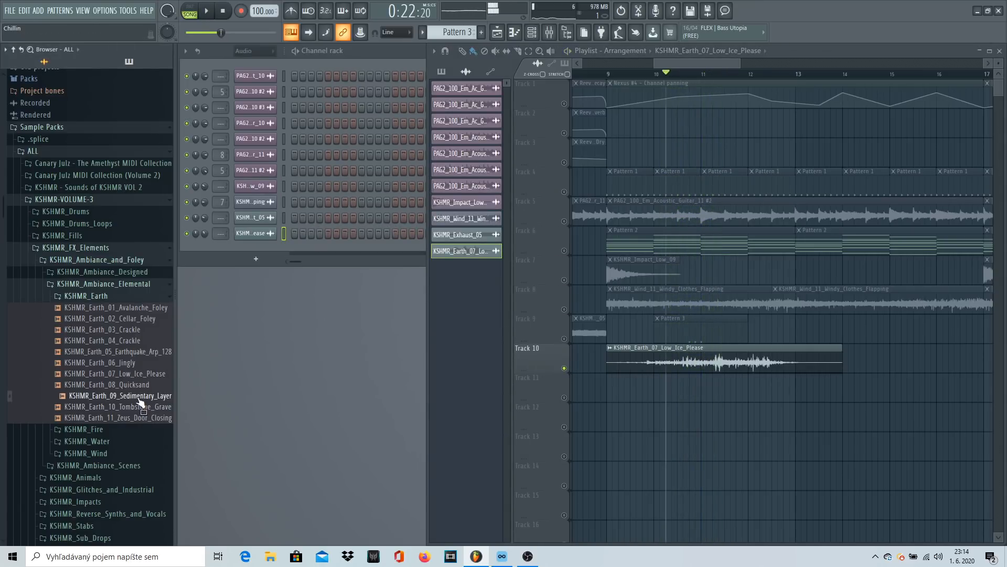
{"action": "left_click", "coordinate": [105, 297]}
{"action": "left_click", "coordinate": [111, 287]}
{"action": "left_click", "coordinate": [152, 297]}
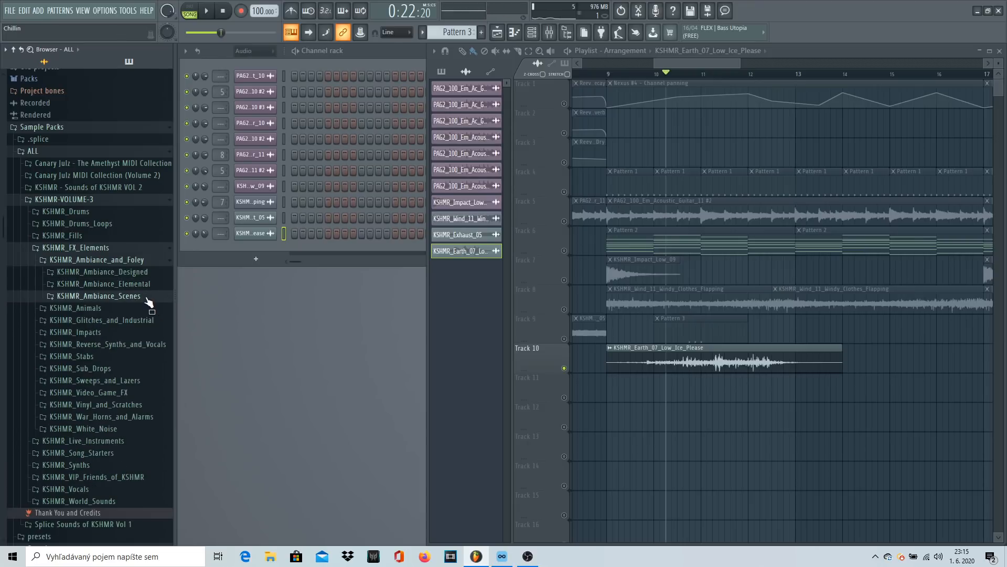
{"action": "left_click", "coordinate": [138, 330]}
{"action": "left_click", "coordinate": [148, 342]}
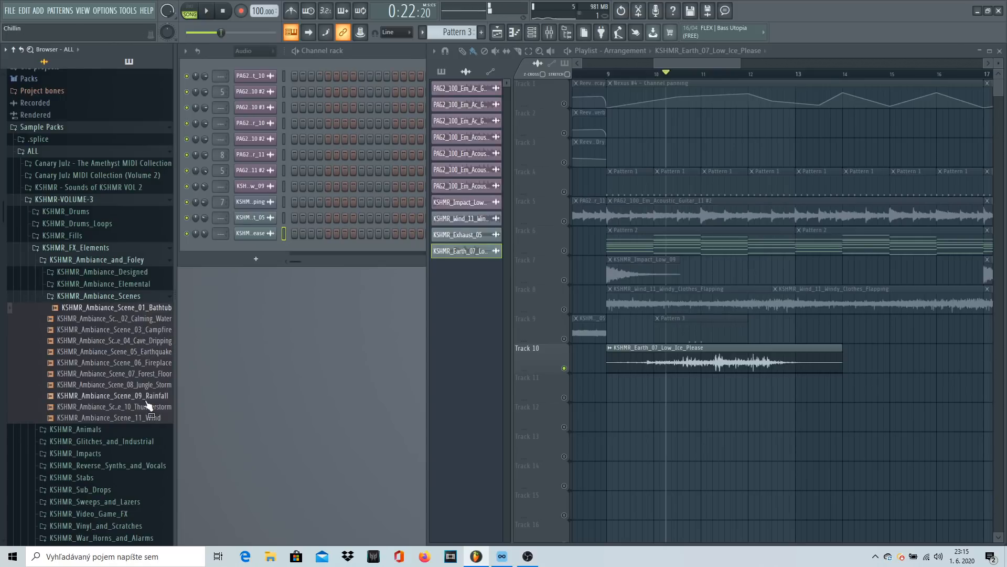
{"action": "left_click", "coordinate": [154, 352]}
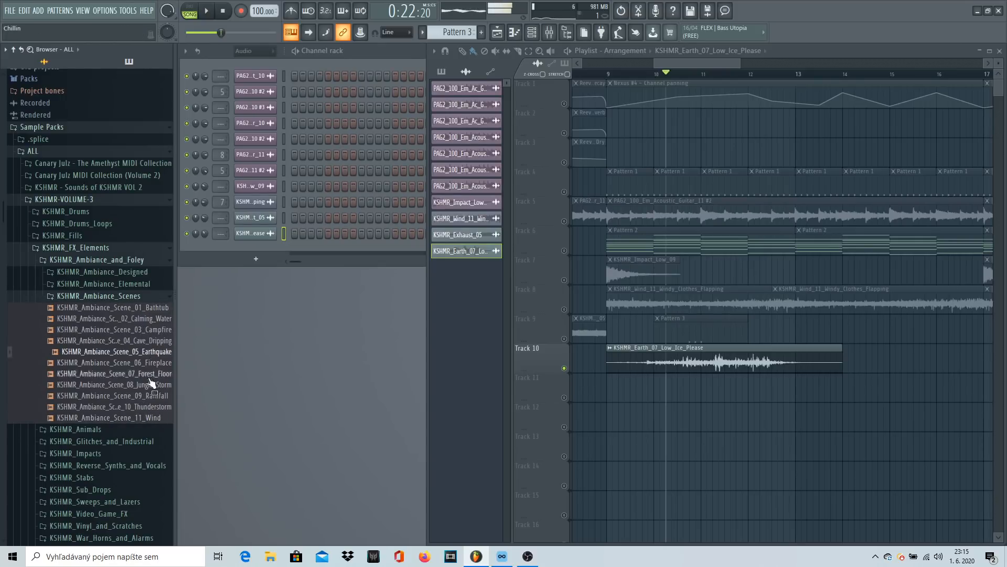
{"action": "left_click", "coordinate": [148, 350]}
Step: Place KSHMR_Ambiance_Scene_04_Cave_Dripping on Track 11 near bar 9 and solo that track
{"action": "left_click_drag", "start_coordinate": [135, 349], "coordinate": [652, 393]}
{"action": "double_click", "coordinate": [700, 391]}
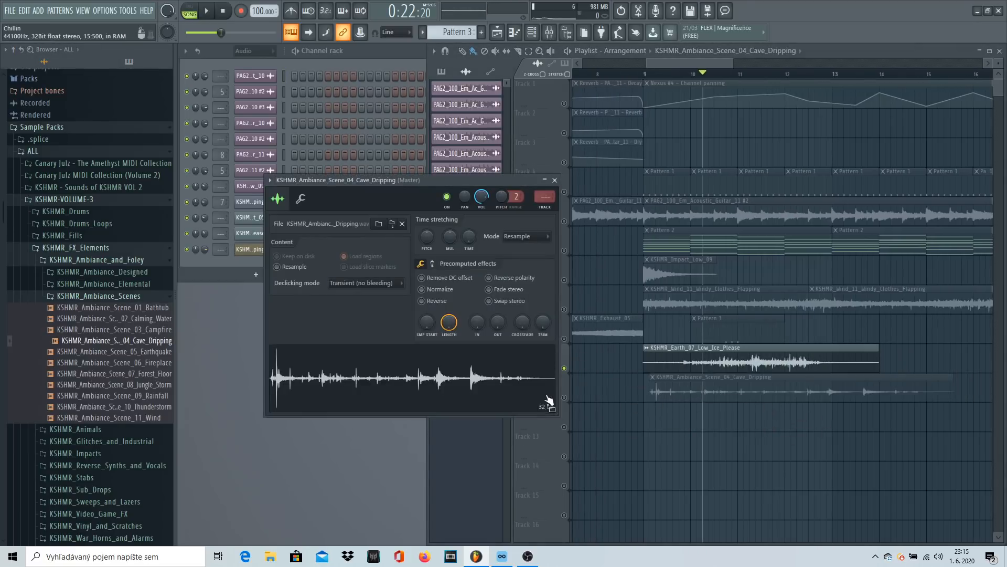
{"action": "left_click", "coordinate": [553, 179]}
{"action": "right_click", "coordinate": [564, 400]}
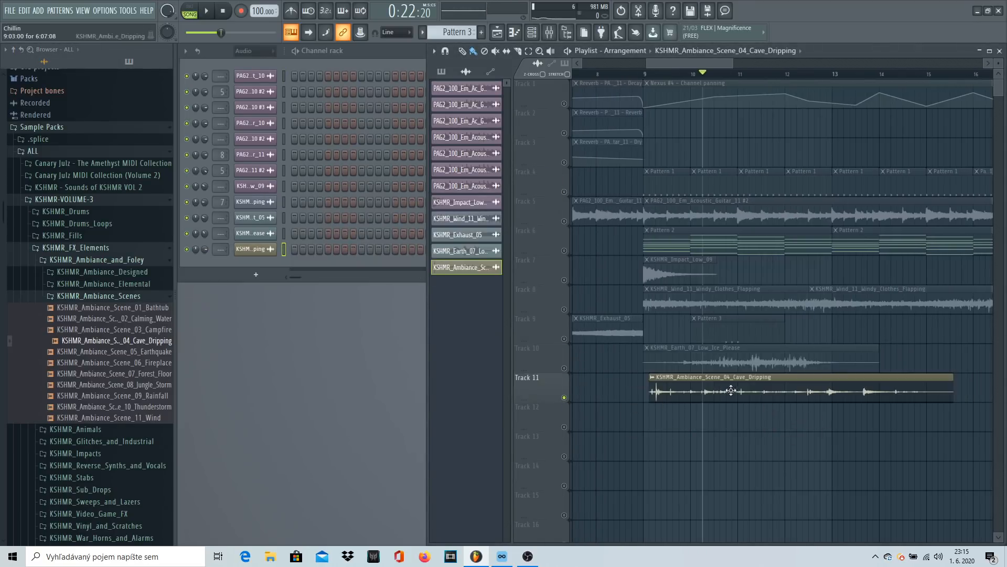
Step: Unsolo Track 11, play from just before bar 9, and lower the Cave_Dripping sample's volume to about 18%
{"action": "double_click", "coordinate": [731, 391]}
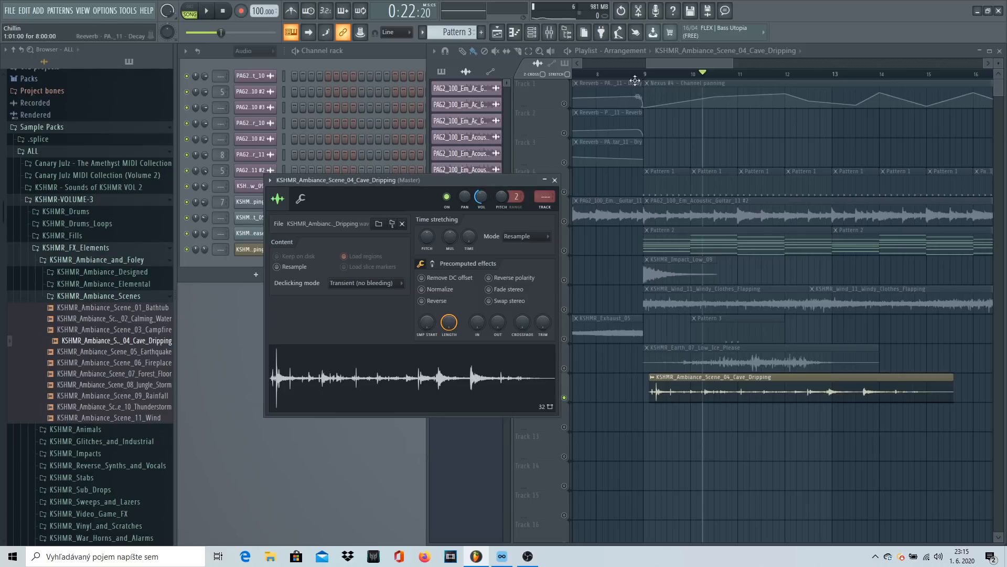
{"action": "left_click", "coordinate": [622, 73]}
{"action": "right_click", "coordinate": [564, 397]}
{"action": "key", "text": "space"}
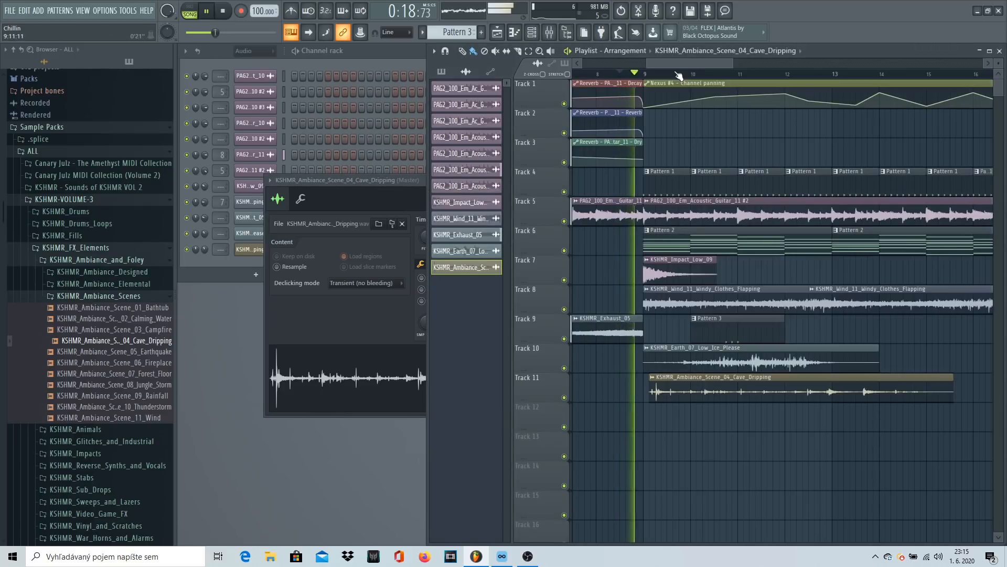
{"action": "double_click", "coordinate": [667, 392]}
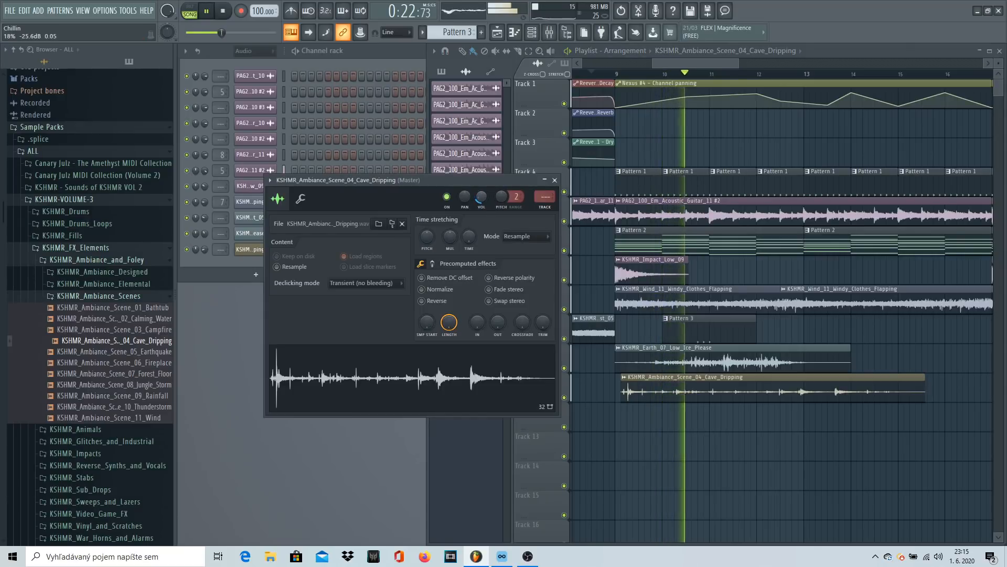
{"action": "key", "text": "Escape"}
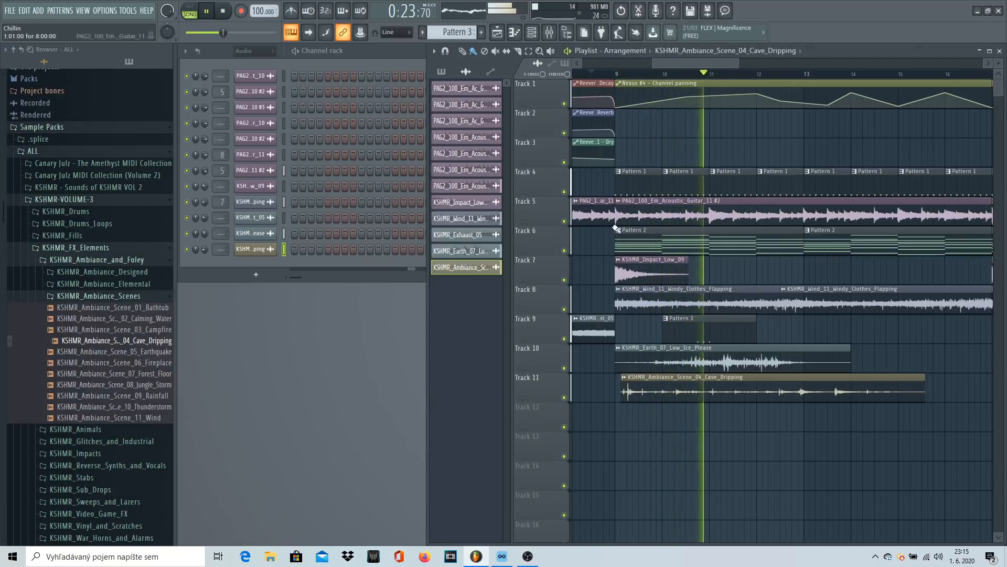
Step: Copy the Low_Ice_Please clip to near bar 15 on Track 10, make the copy unique and reverse it
{"action": "double_click", "coordinate": [753, 362]}
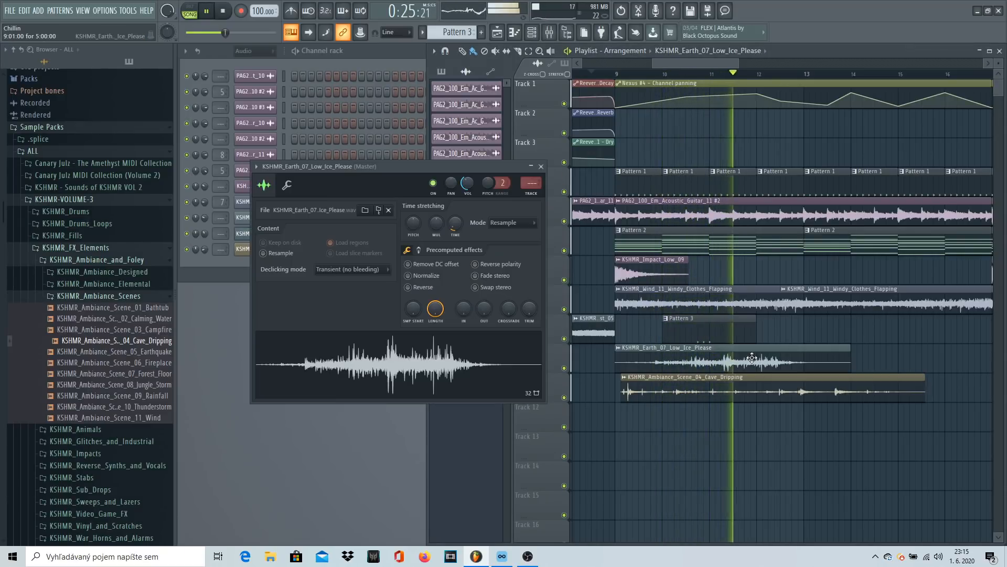
{"action": "left_click", "coordinate": [542, 166]}
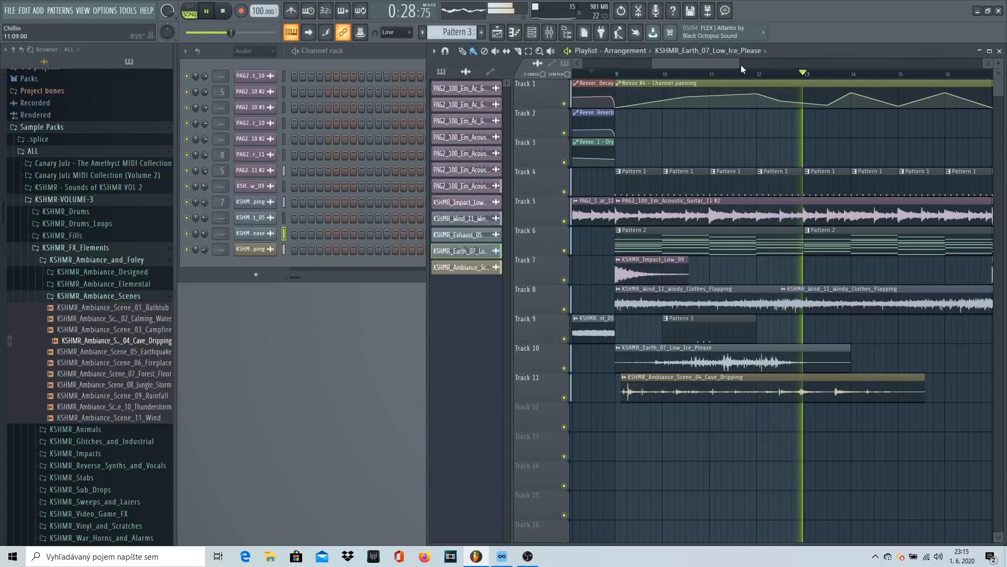
{"action": "left_click_drag", "start_coordinate": [742, 68], "coordinate": [778, 68]}
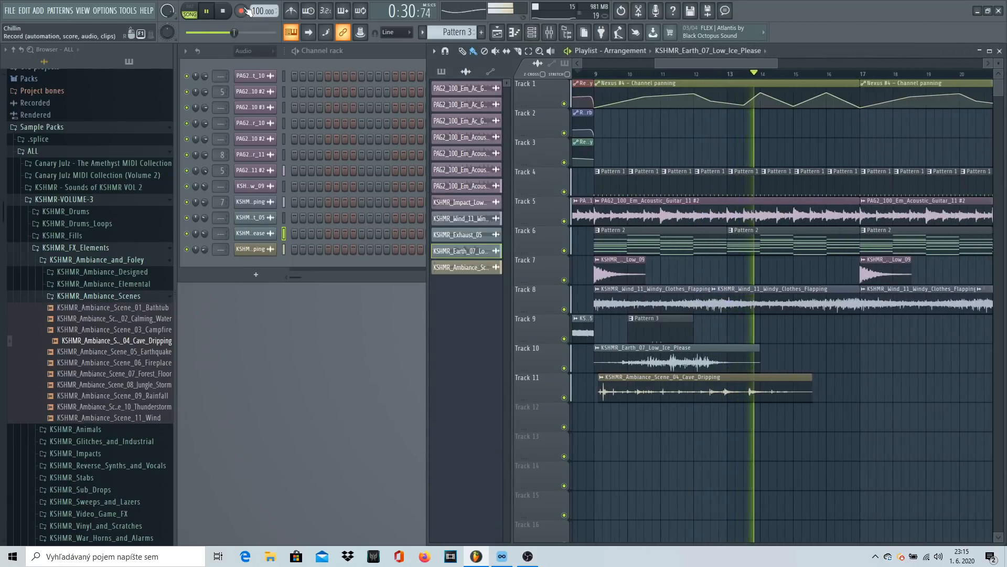
{"action": "left_click_drag", "start_coordinate": [689, 362], "coordinate": [881, 356]}
{"action": "left_click", "coordinate": [788, 347]}
{"action": "left_click", "coordinate": [812, 426]}
{"action": "left_click", "coordinate": [251, 248]}
{"action": "left_click", "coordinate": [436, 314]}
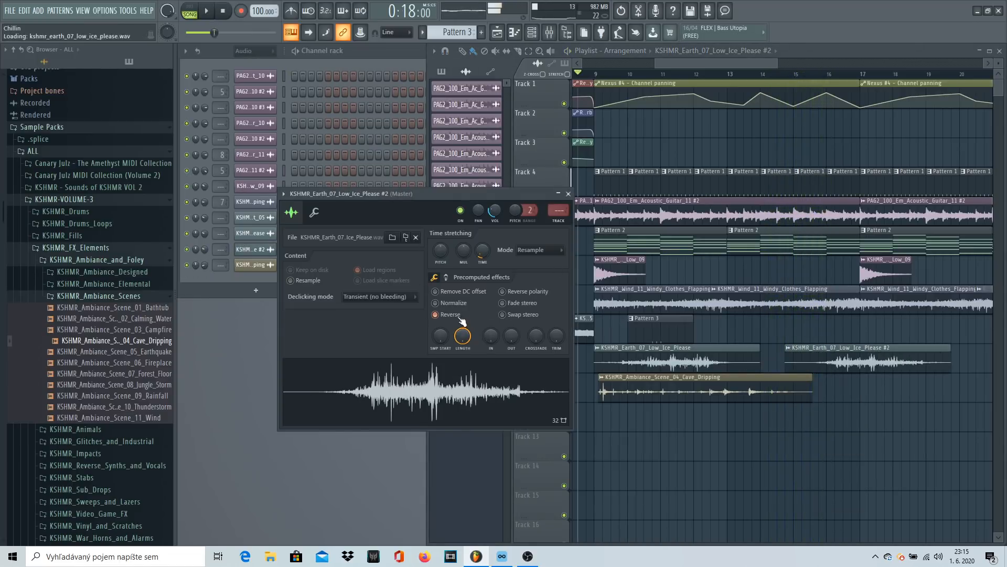
Step: Play the reversed clip's section and place a second Cave_Dripping clip on Track 11 near bar 18
{"action": "left_click", "coordinate": [814, 74]}
{"action": "key", "text": "space"}
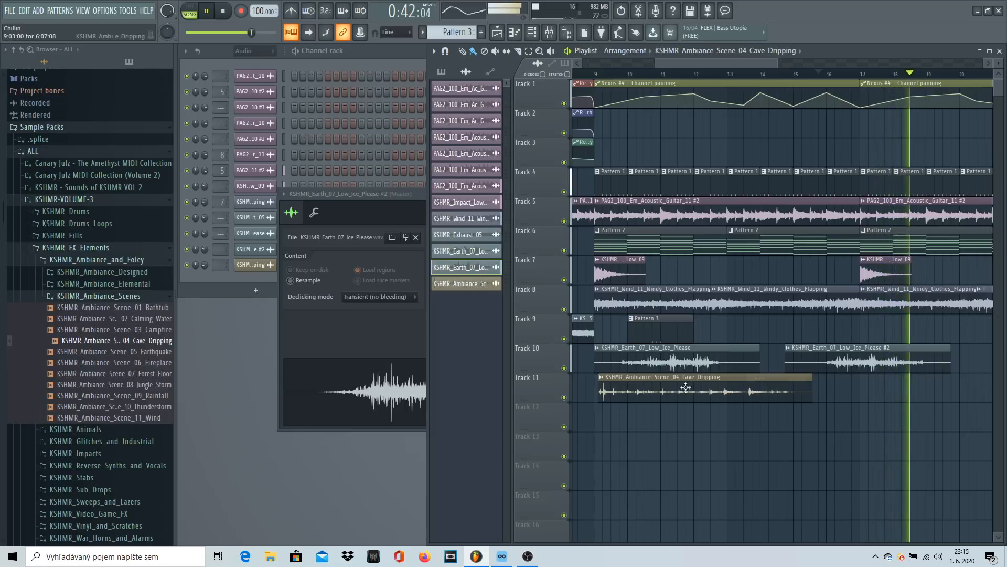
{"action": "left_click", "coordinate": [894, 391]}
{"action": "left_click", "coordinate": [892, 377]}
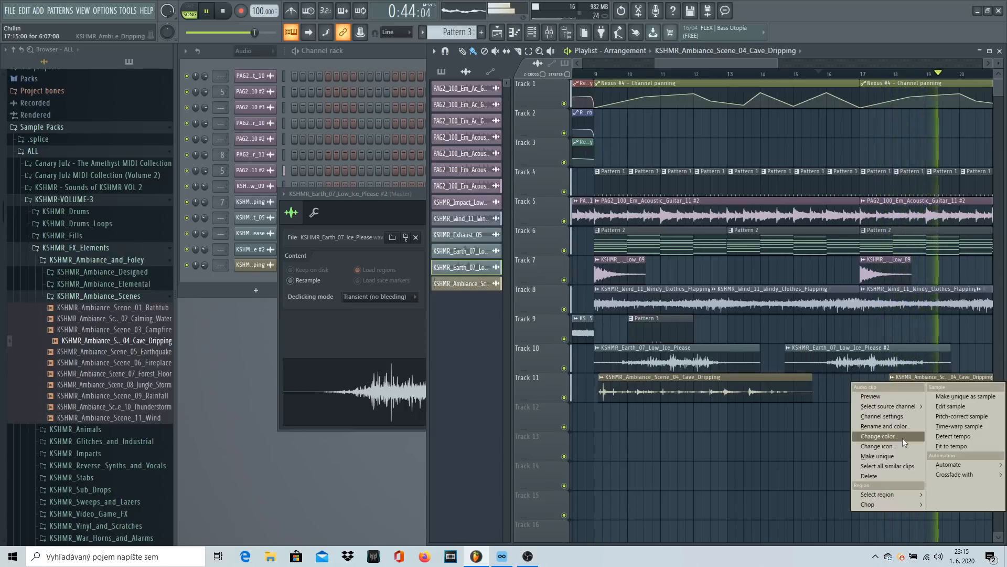
{"action": "left_click", "coordinate": [910, 331]}
{"action": "left_click_drag", "start_coordinate": [775, 62], "coordinate": [851, 73]}
Step: Collapse the KSHMR_Ambiance_Scenes, KSHMR_Ambiance_and_Foley and KSHMR_FX_Elements sample folders
{"action": "left_click", "coordinate": [122, 295]}
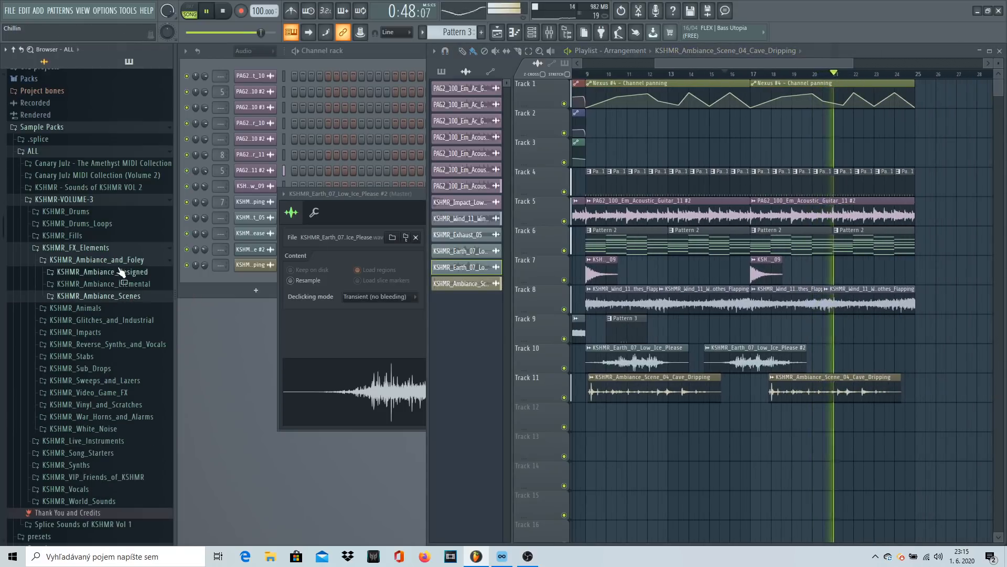
{"action": "left_click", "coordinate": [111, 258]}
{"action": "left_click", "coordinate": [111, 249]}
{"action": "left_click_drag", "start_coordinate": [171, 317], "coordinate": [213, 287]}
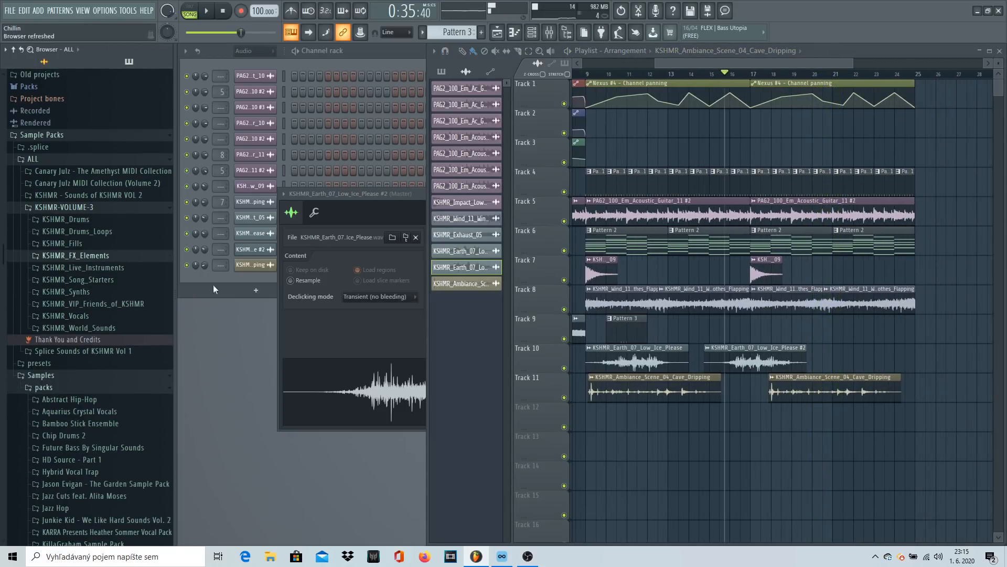
Step: Create a new empty pattern and add a Sakura synth channel
{"action": "left_click", "coordinate": [481, 33]}
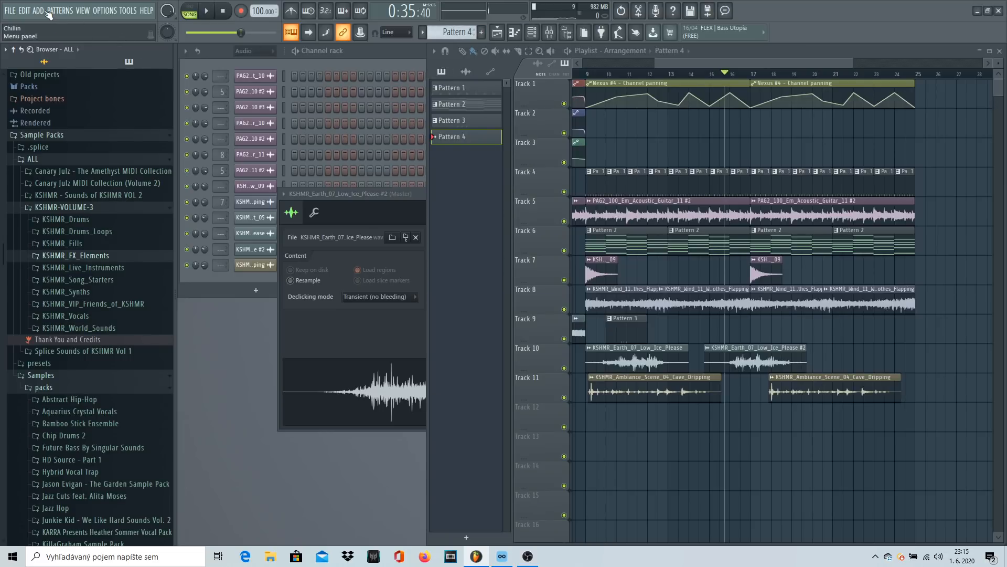
{"action": "left_click", "coordinate": [128, 62]}
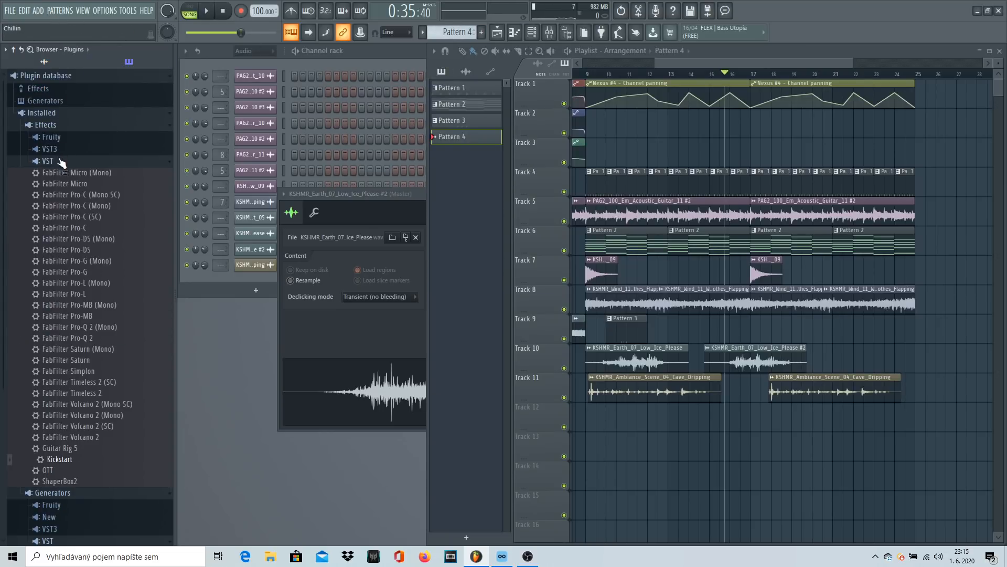
{"action": "left_click", "coordinate": [39, 11]}
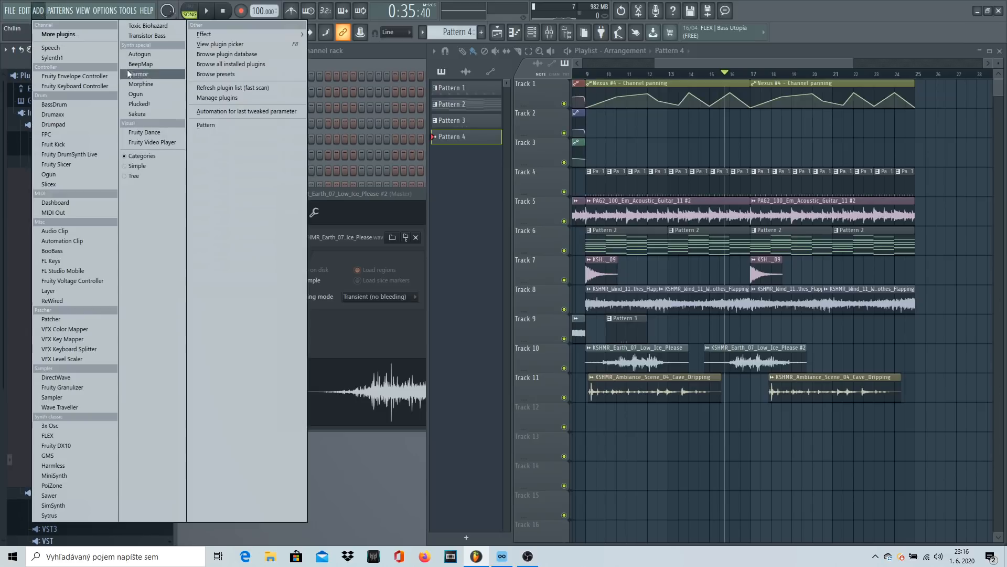
{"action": "left_click", "coordinate": [137, 114]}
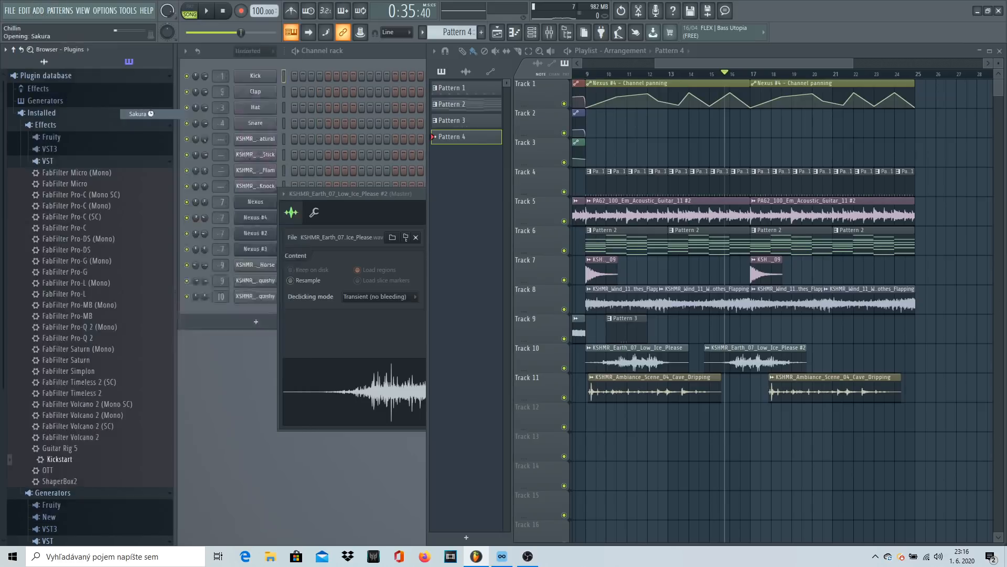
Step: Load the BL Purity Flute preset from Sakura's Sonic Haiku Bank and close the plugin window
{"action": "left_click", "coordinate": [390, 124]}
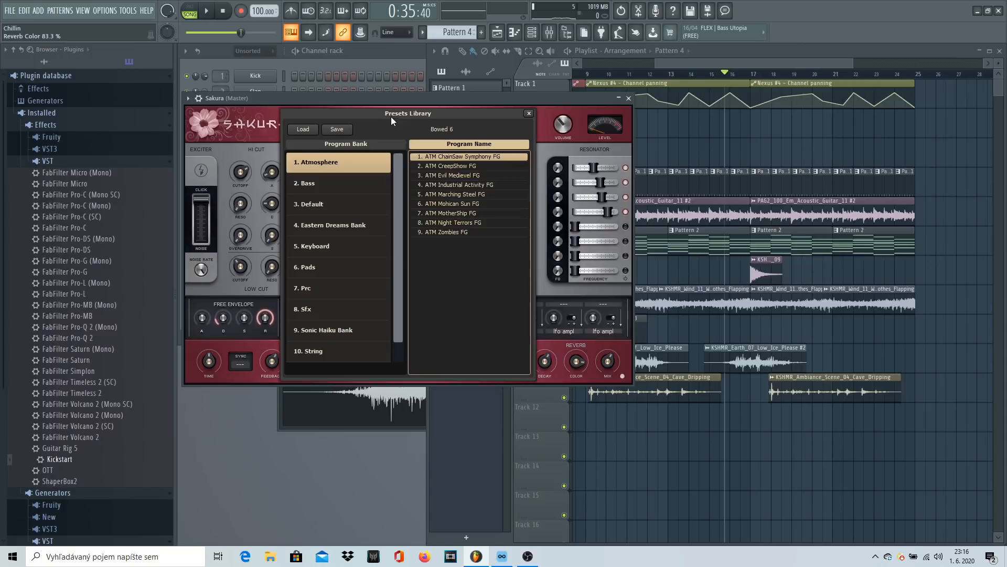
{"action": "left_click", "coordinate": [326, 329]}
{"action": "left_click", "coordinate": [462, 242]}
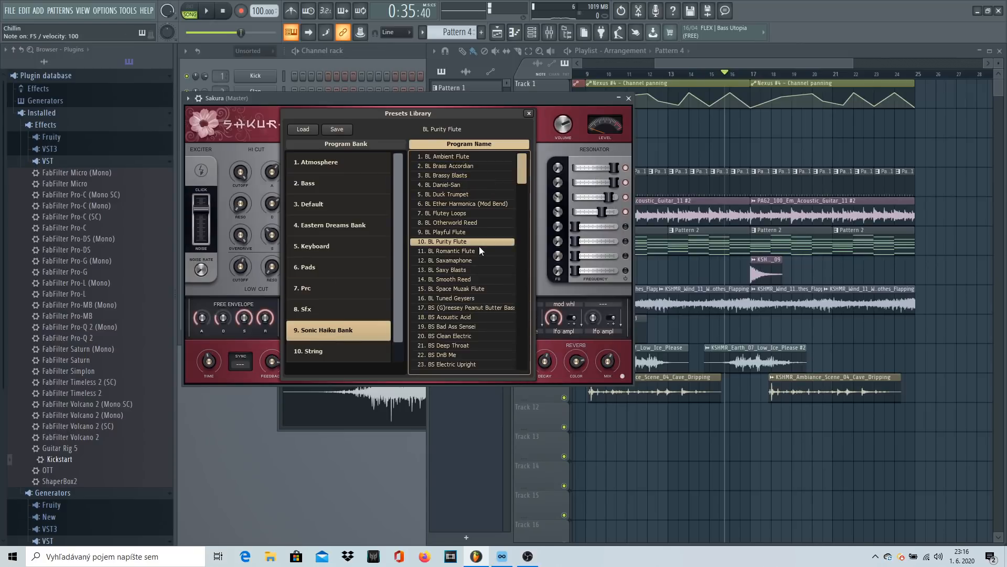
{"action": "left_click", "coordinate": [629, 99]}
Step: Name the new pattern rr and place it on Track 12 at bar 17
{"action": "left_click", "coordinate": [481, 32]}
{"action": "type", "text": "rr"}
{"action": "key", "text": "Return"}
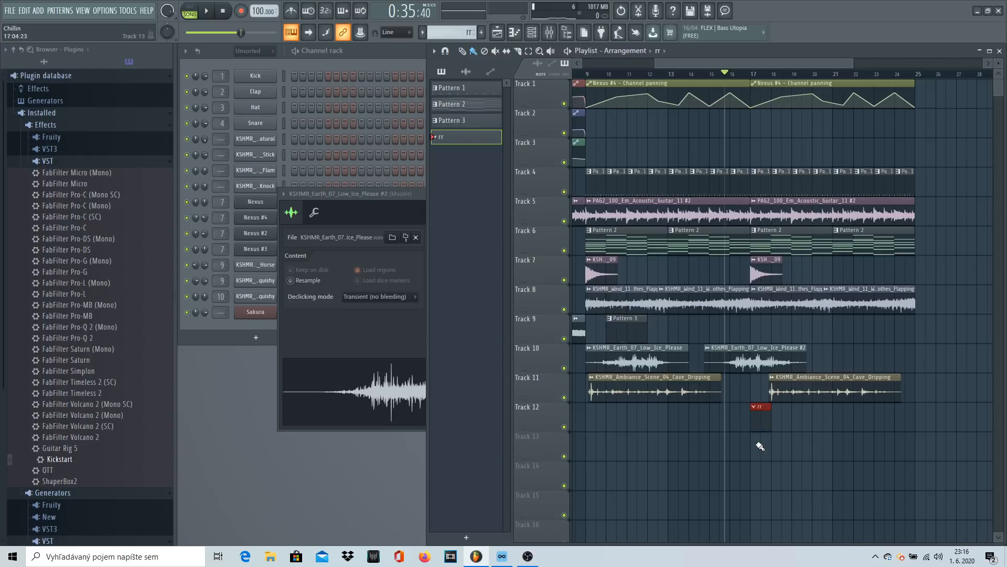
Step: Open Sakura's piano roll and enter a B5 note starting on step 5 of the first bar
{"action": "left_click", "coordinate": [351, 62]}
{"action": "right_click", "coordinate": [268, 311]}
{"action": "left_click", "coordinate": [299, 312]}
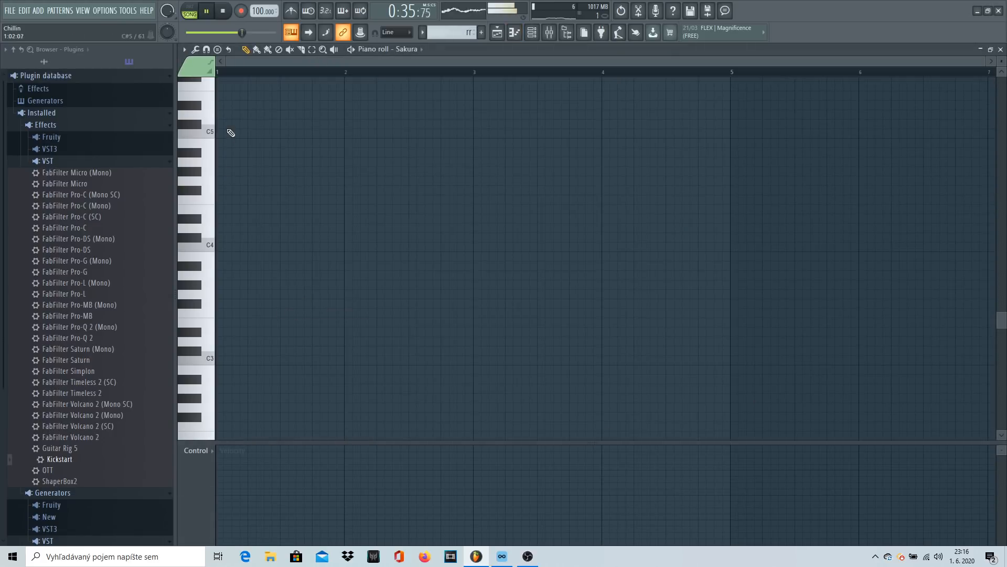
{"action": "scroll", "coordinate": [233, 149], "scroll_direction": "up", "scroll_amount": 2}
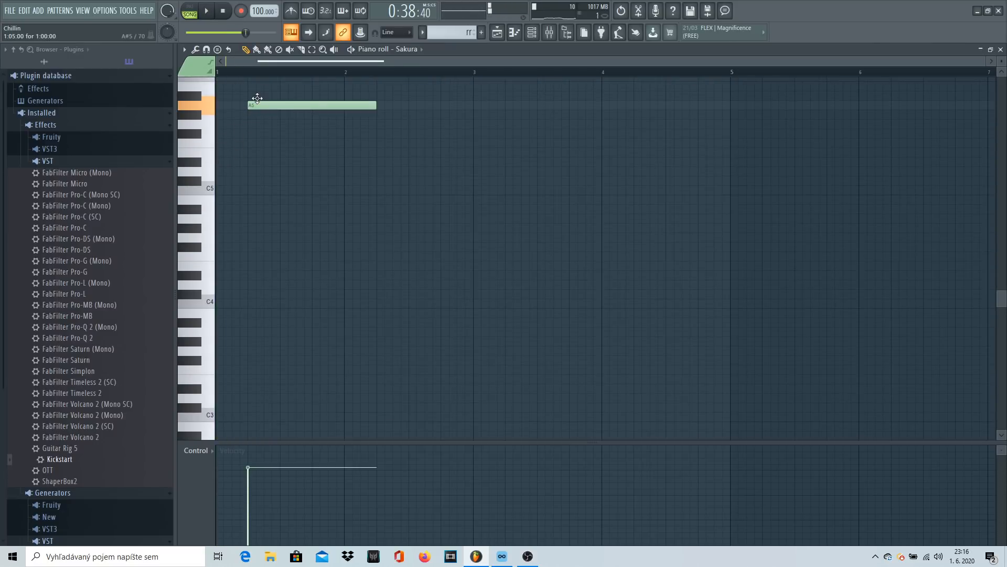
{"action": "left_click_drag", "start_coordinate": [258, 82], "coordinate": [256, 88]}
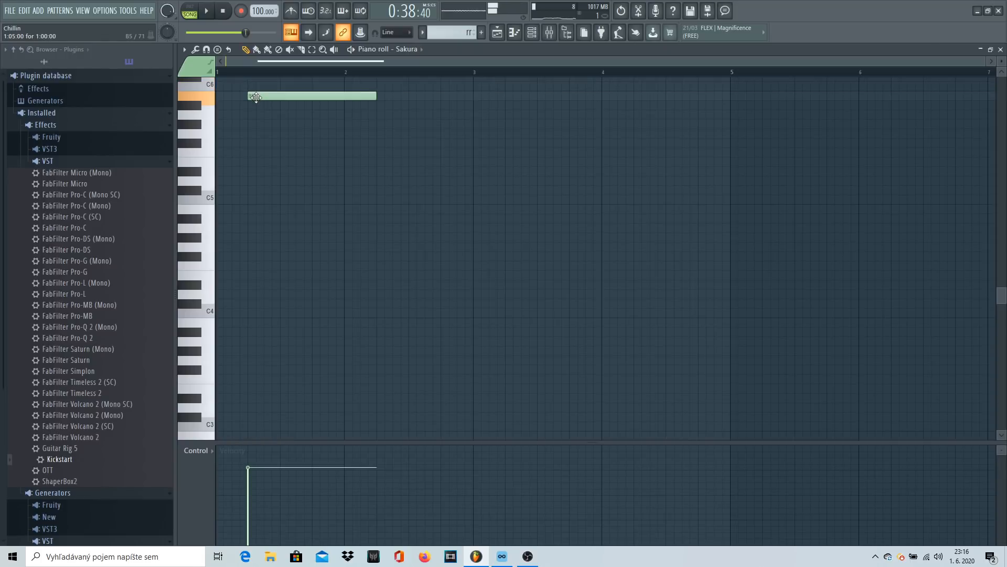
{"action": "key", "text": "space"}
Step: Replace the long note with three-step notes: B5 on step 9 and E5 on step 13 of the first bar
{"action": "left_click_drag", "start_coordinate": [297, 96], "coordinate": [265, 96]}
{"action": "key", "text": "space"}
{"action": "right_click", "coordinate": [263, 96]}
{"action": "left_click", "coordinate": [283, 96]}
{"action": "key", "text": "space"}
{"action": "left_click", "coordinate": [313, 143]}
{"action": "key", "text": "space"}
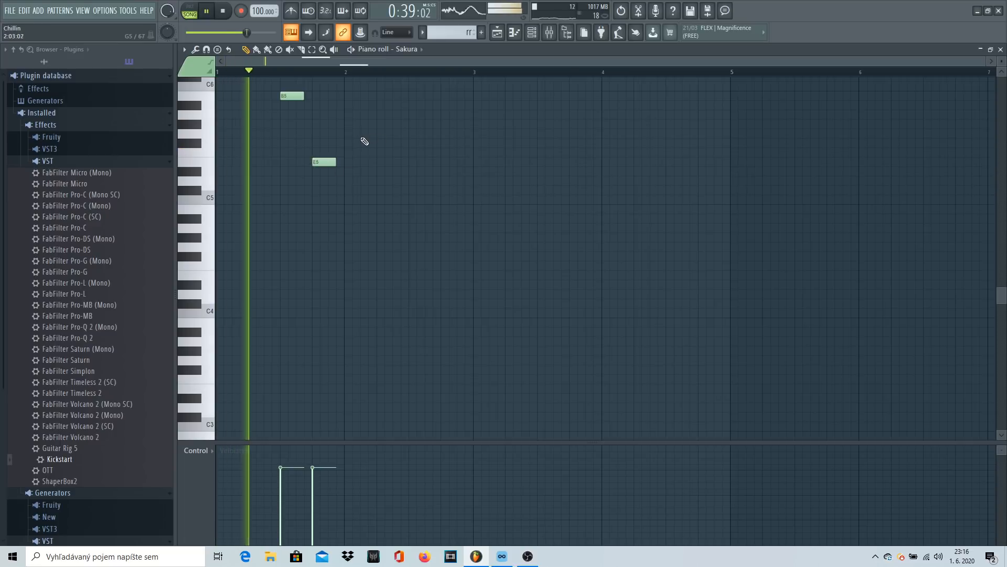
Step: Transpose both Sakura notes down an octave to B4 and E4, and lengthen each to four steps
{"action": "key", "text": "ctrl+a"}
{"action": "key", "text": "ctrl+Down"}
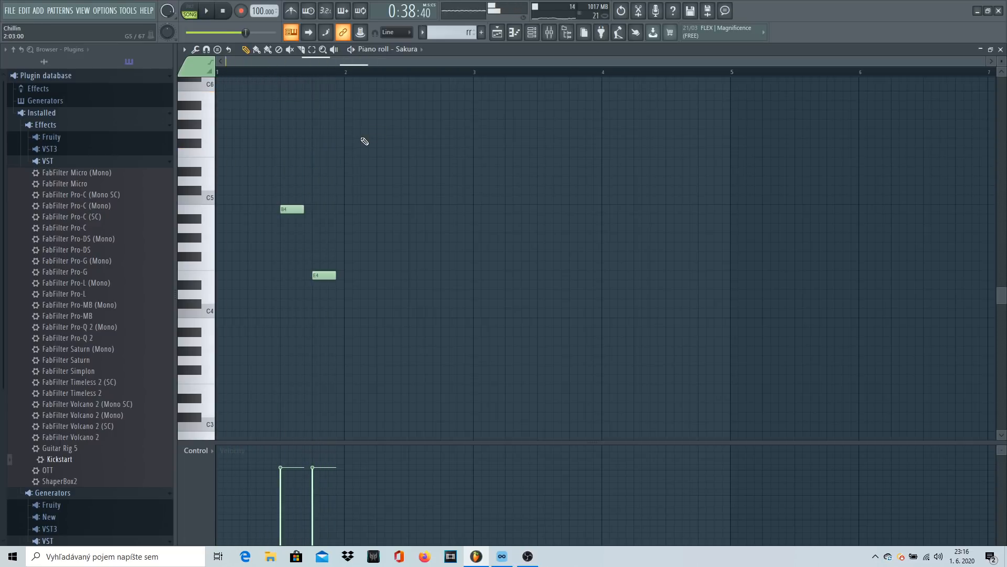
{"action": "key", "text": "shift+Right"}
{"action": "key", "text": "ctrl+d"}
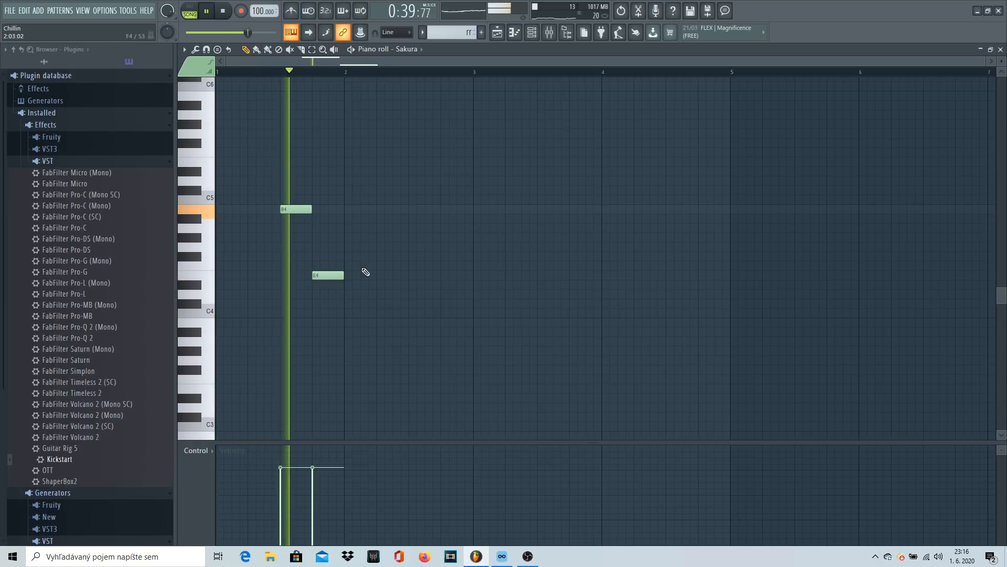
{"action": "key", "text": "space"}
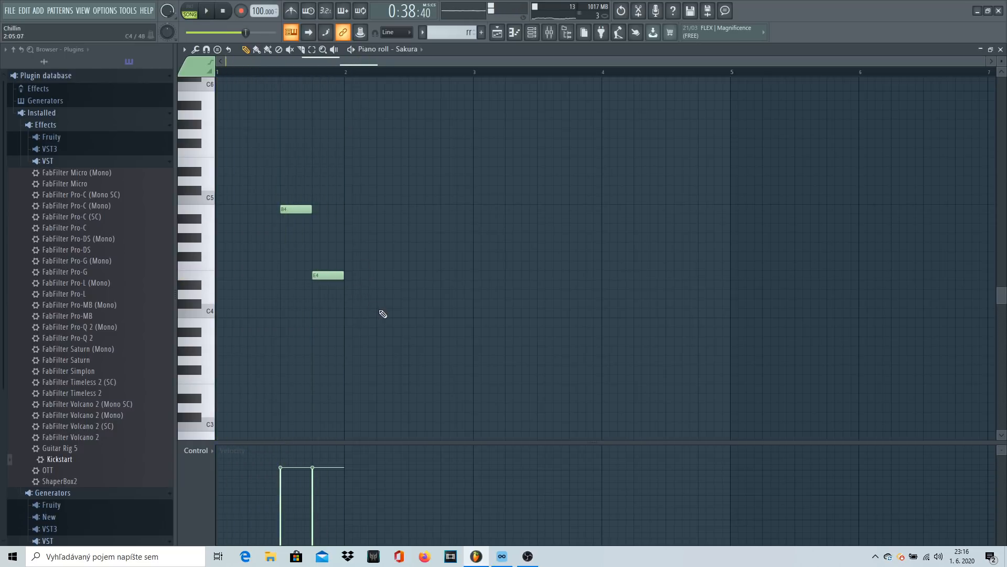
Step: Try both notes an octave lower at B3 and E3 during playback, and return them to B4 and E4
{"action": "key", "text": "space"}
{"action": "right_click", "coordinate": [388, 302]}
{"action": "key", "text": "shift+Down"}
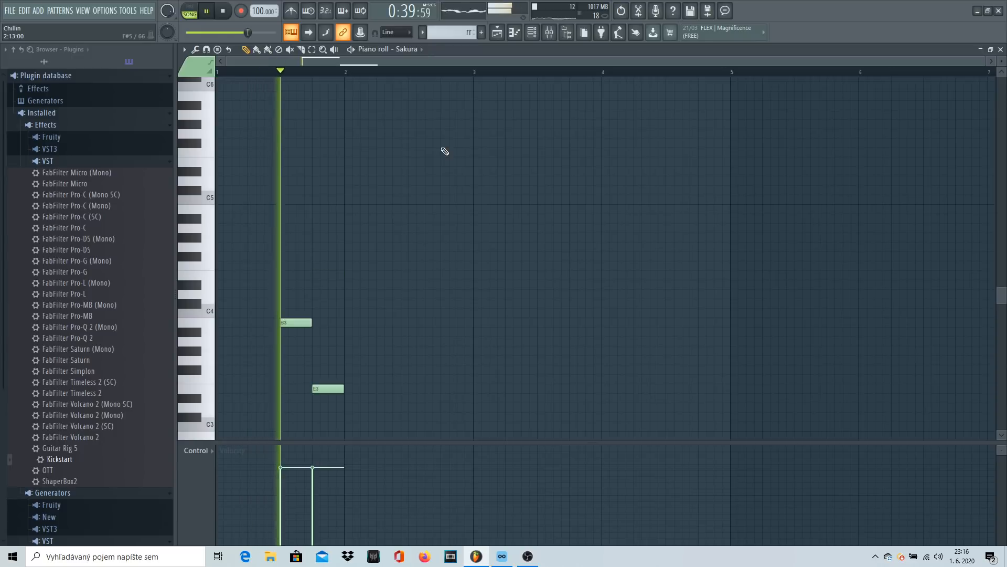
{"action": "key", "text": "shift+Up"}
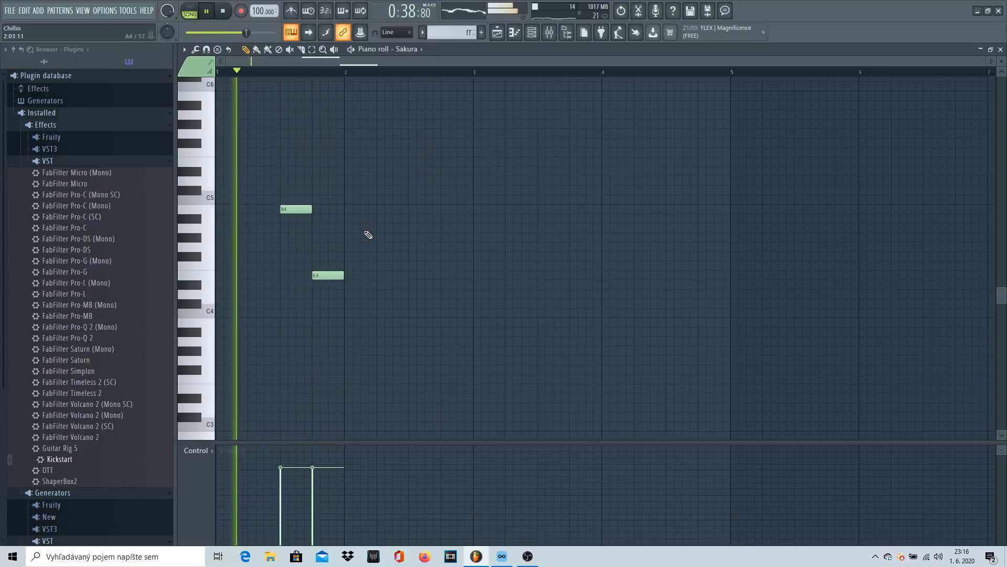
Step: Reopen Sakura's presets library and load BS Bad Ass Sensei from the Sonic Haiku Bank
{"action": "key", "text": "F7"}
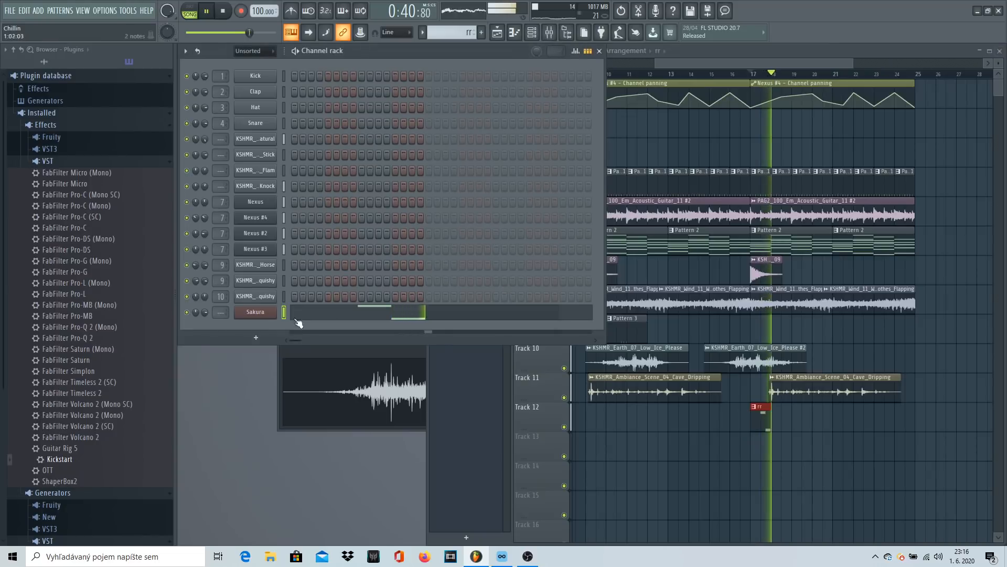
{"action": "left_click", "coordinate": [260, 314]}
{"action": "key", "text": "space"}
{"action": "left_click", "coordinate": [399, 126]}
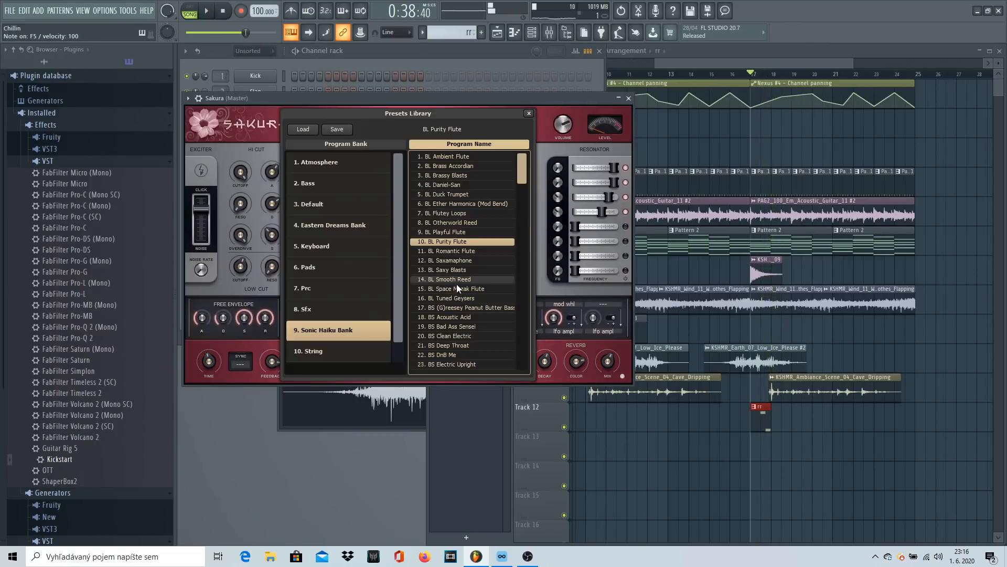
{"action": "left_click", "coordinate": [449, 326]}
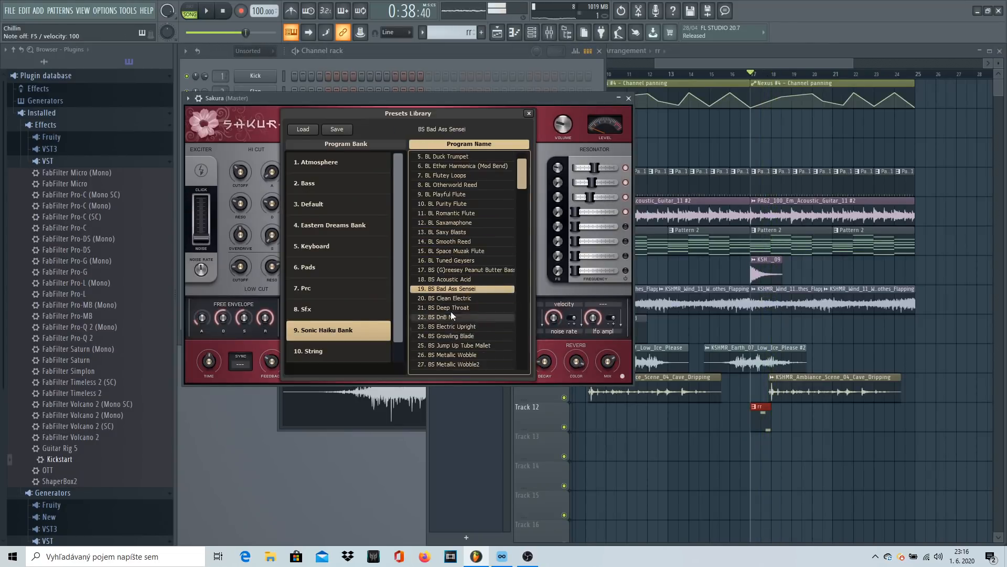
Step: Audition Sakura programs in the Sonic Haiku Bank, going through the bass, bowed and FX sounds down to KY Inner Peace
{"action": "left_click", "coordinate": [447, 194]}
{"action": "scroll", "coordinate": [450, 315], "scroll_direction": "down", "scroll_amount": 8}
{"action": "left_click", "coordinate": [449, 326]}
{"action": "scroll", "coordinate": [447, 330], "scroll_direction": "down", "scroll_amount": 5}
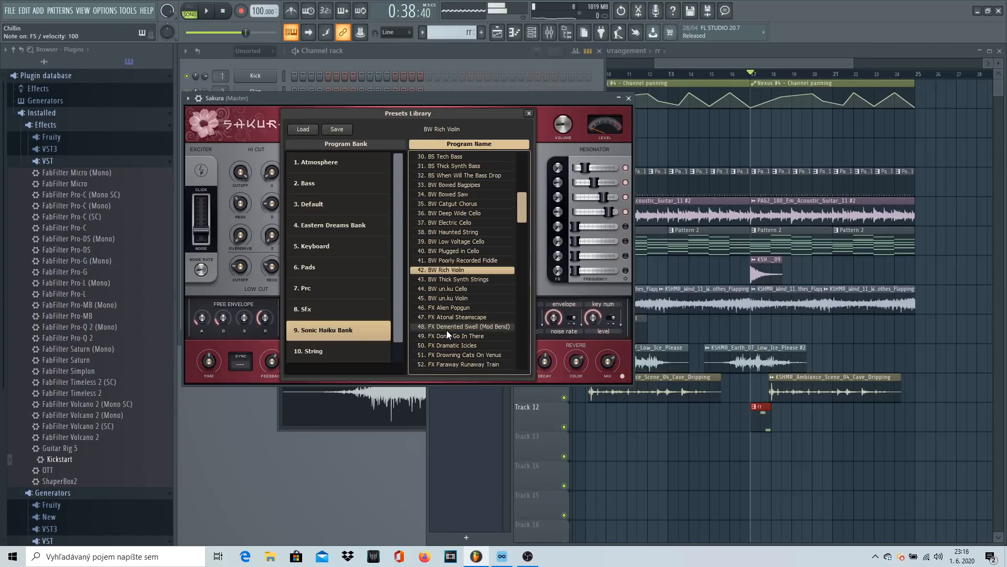
{"action": "left_click", "coordinate": [448, 335]}
{"action": "scroll", "coordinate": [449, 334], "scroll_direction": "down", "scroll_amount": 2}
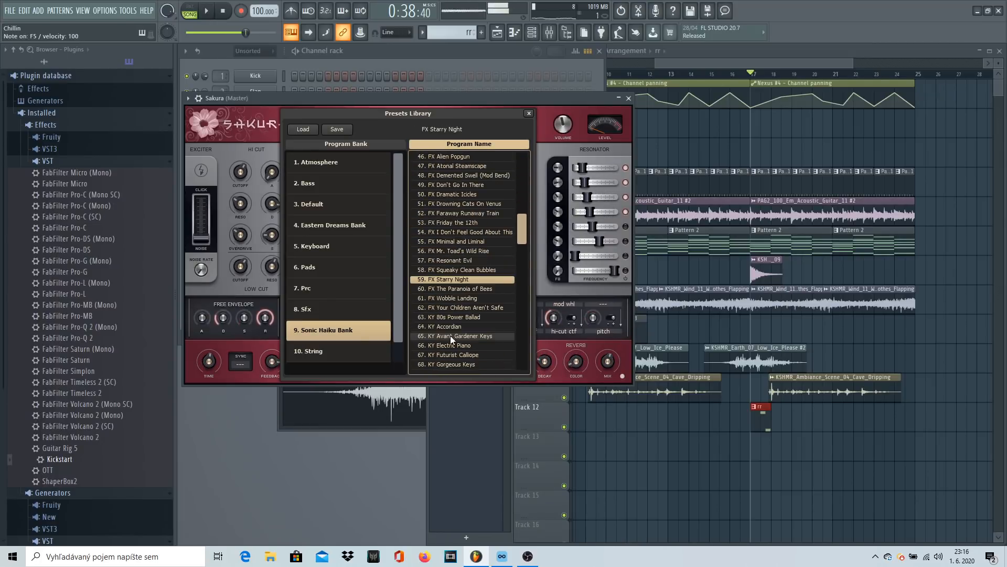
{"action": "left_click", "coordinate": [460, 345]}
{"action": "left_click", "coordinate": [461, 355]}
{"action": "left_click", "coordinate": [461, 363]}
{"action": "scroll", "coordinate": [462, 363], "scroll_direction": "down", "scroll_amount": 1}
{"action": "left_click", "coordinate": [455, 336]}
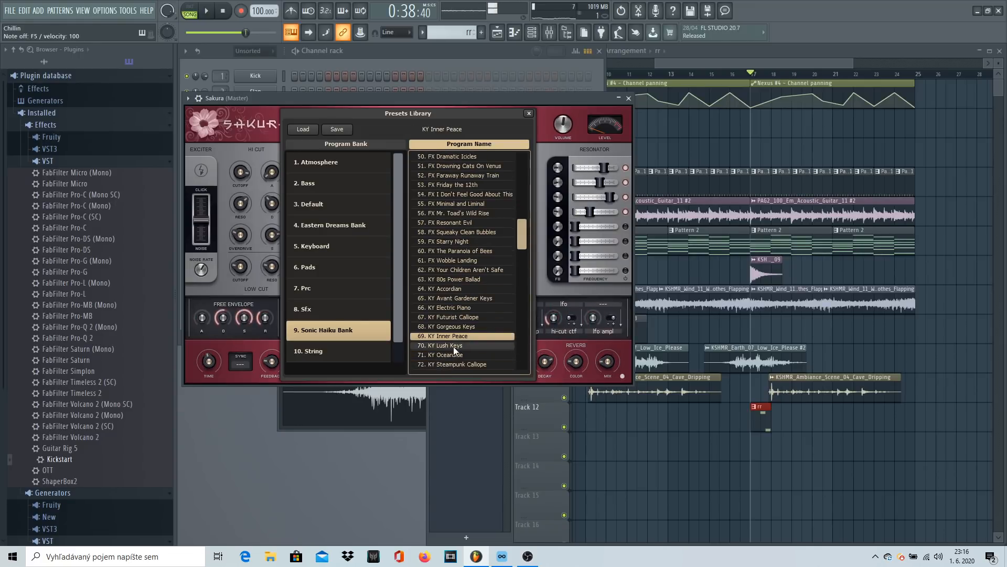
Step: Load the KY Steampunk Calliope preset in Sakura and play the arrangement with it
{"action": "left_click", "coordinate": [454, 346]}
{"action": "left_click", "coordinate": [455, 355]}
{"action": "left_click", "coordinate": [457, 364]}
{"action": "scroll", "coordinate": [457, 365], "scroll_direction": "down", "scroll_amount": 1}
{"action": "key", "text": "space"}
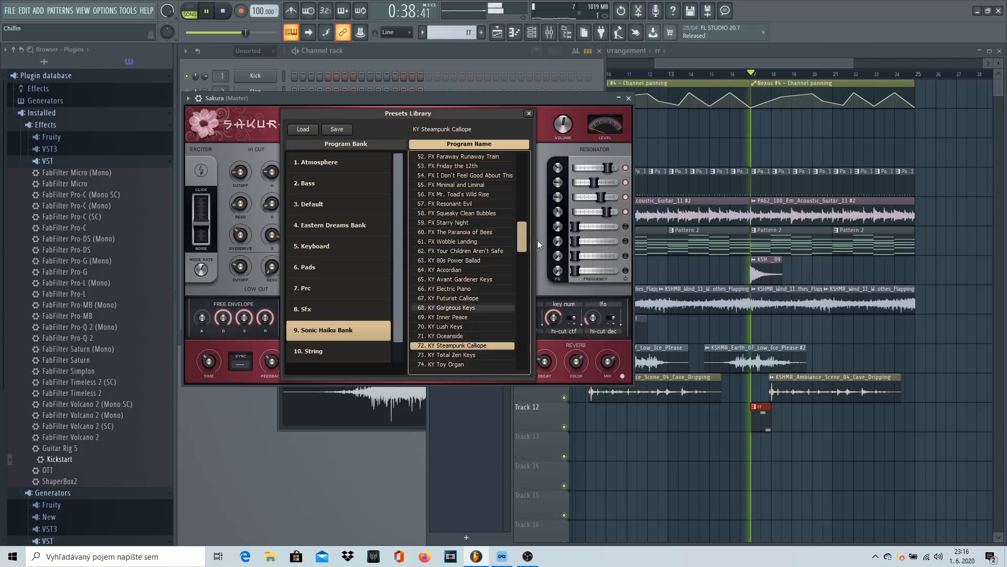
{"action": "left_click", "coordinate": [628, 99]}
{"action": "key", "text": "space"}
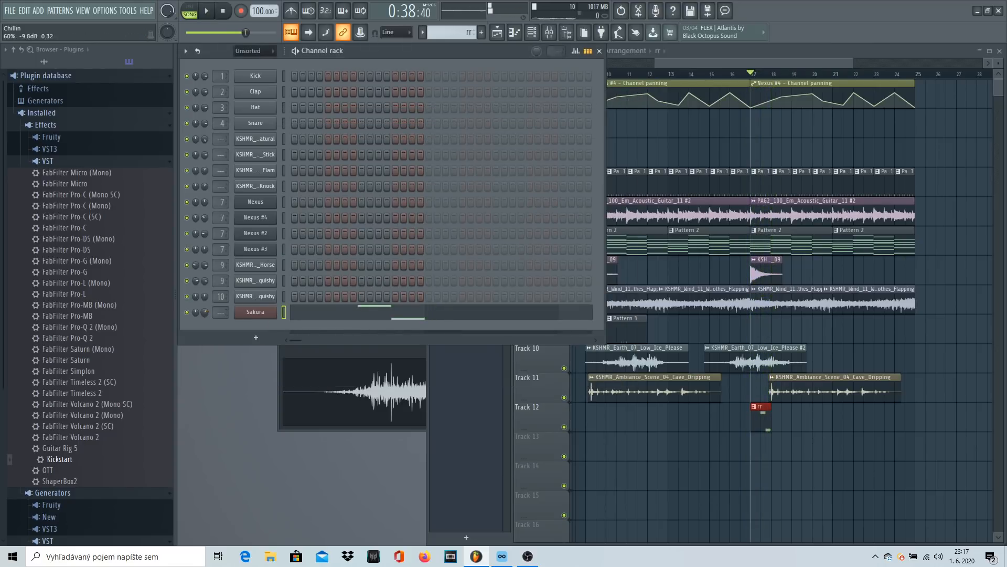
Step: Play the Sakura part and check the loaded preset in the plugin window
{"action": "left_click", "coordinate": [237, 313]}
{"action": "key", "text": "space"}
{"action": "left_click", "coordinate": [262, 314]}
{"action": "left_click", "coordinate": [266, 315]}
{"action": "key", "text": "space"}
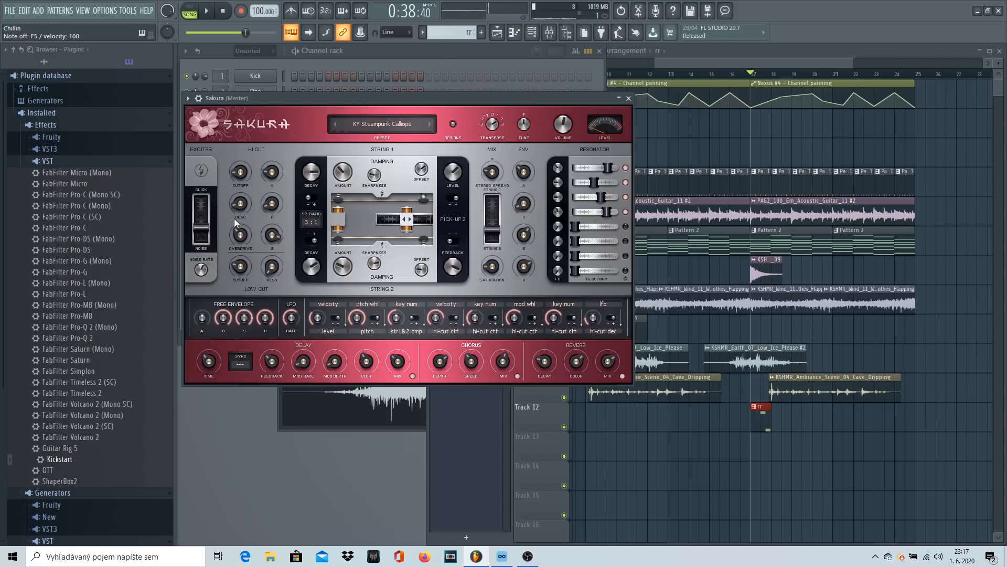
{"action": "left_click", "coordinate": [628, 98]}
Step: Open Sakura's notes in the piano roll and transpose both up one octave to B4 and E4
{"action": "left_click", "coordinate": [373, 292]}
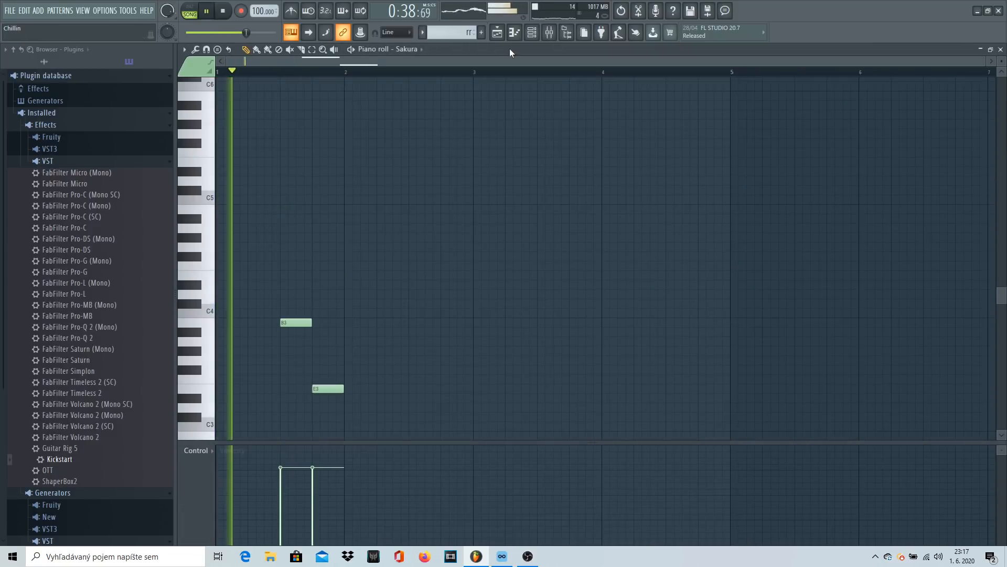
{"action": "scroll", "coordinate": [340, 74], "scroll_direction": "up", "scroll_amount": 1}
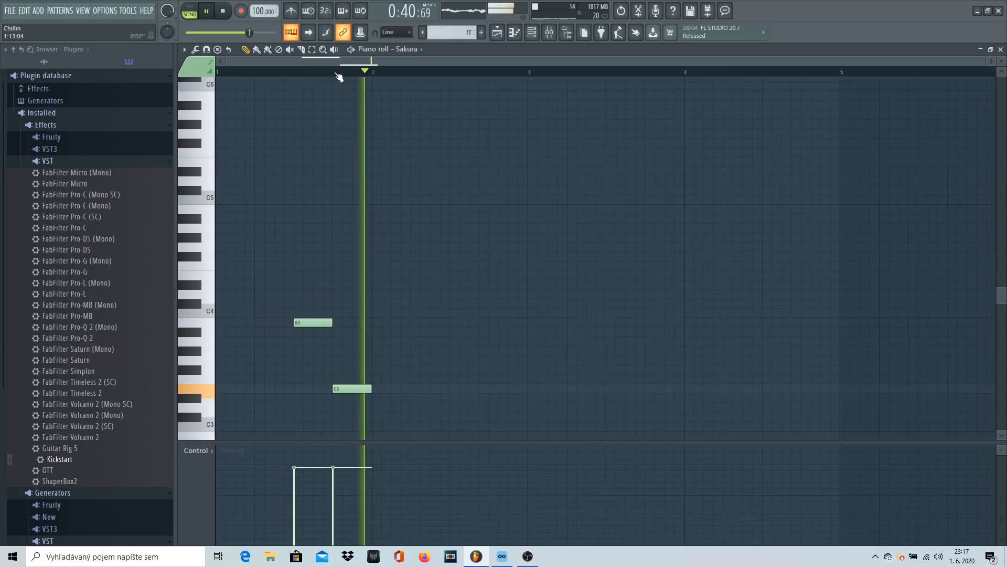
{"action": "key", "text": "ctrl+Up"}
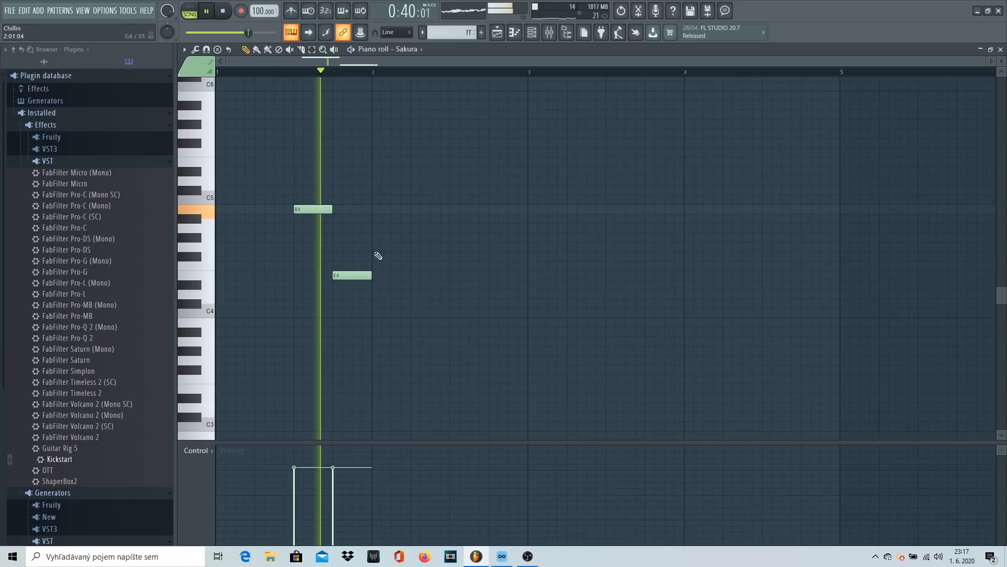
Step: Add half-bar notes to the Sakura melody: G4 at bar 2, A4 at bar 3 and F4 at bar 4
{"action": "key", "text": "space"}
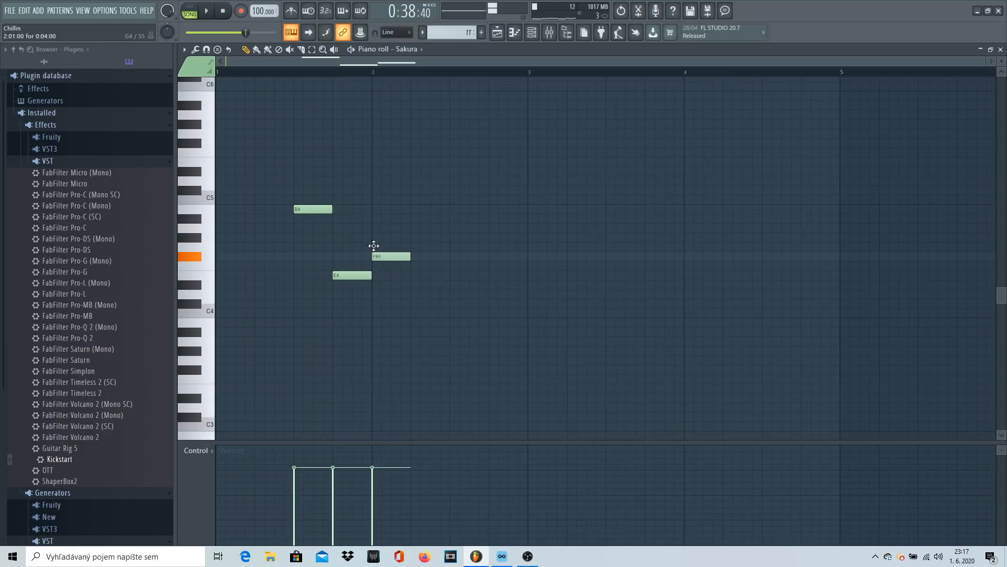
{"action": "key", "text": "space"}
{"action": "left_click_drag", "start_coordinate": [410, 247], "coordinate": [445, 246]}
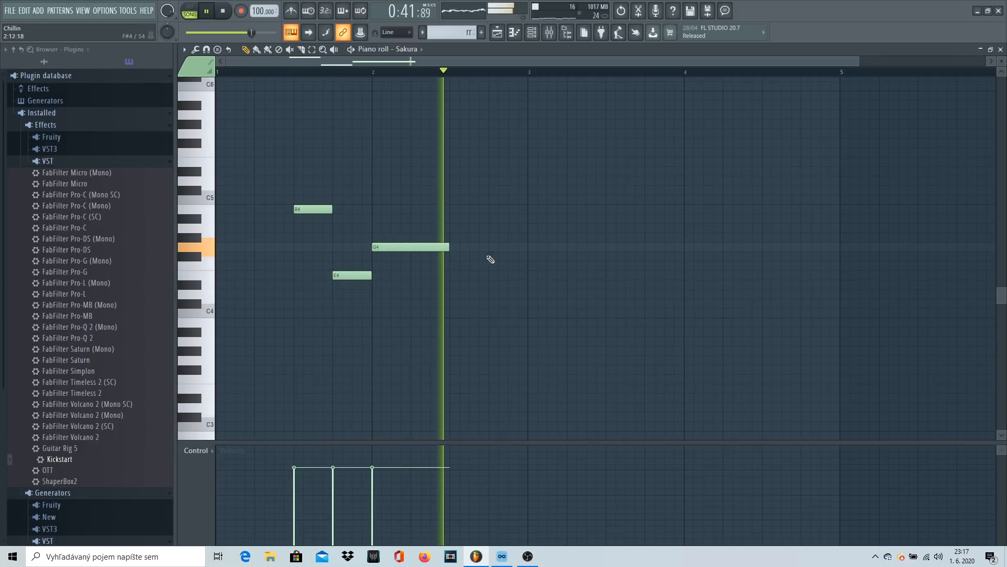
{"action": "left_click", "coordinate": [530, 228]}
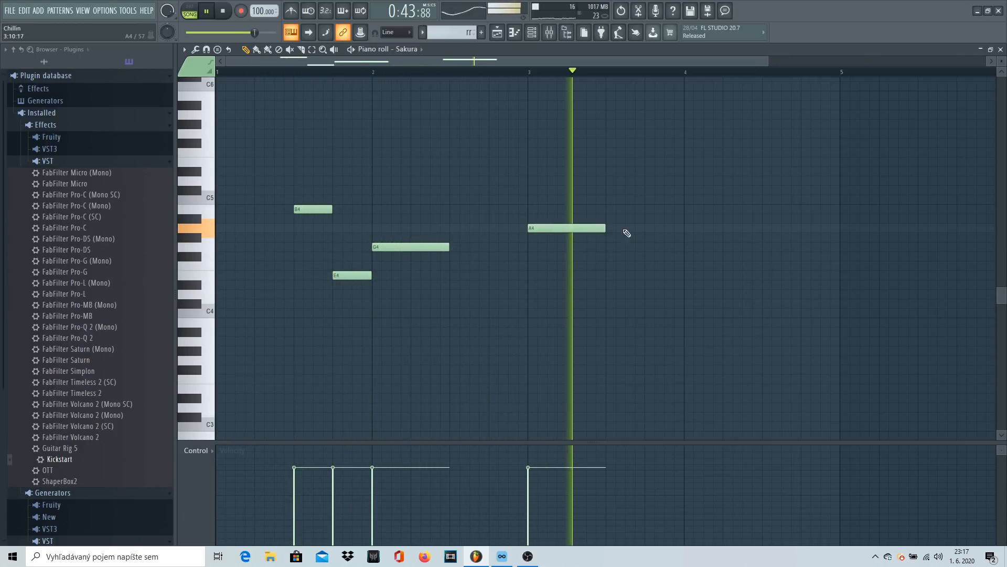
{"action": "left_click", "coordinate": [692, 265]}
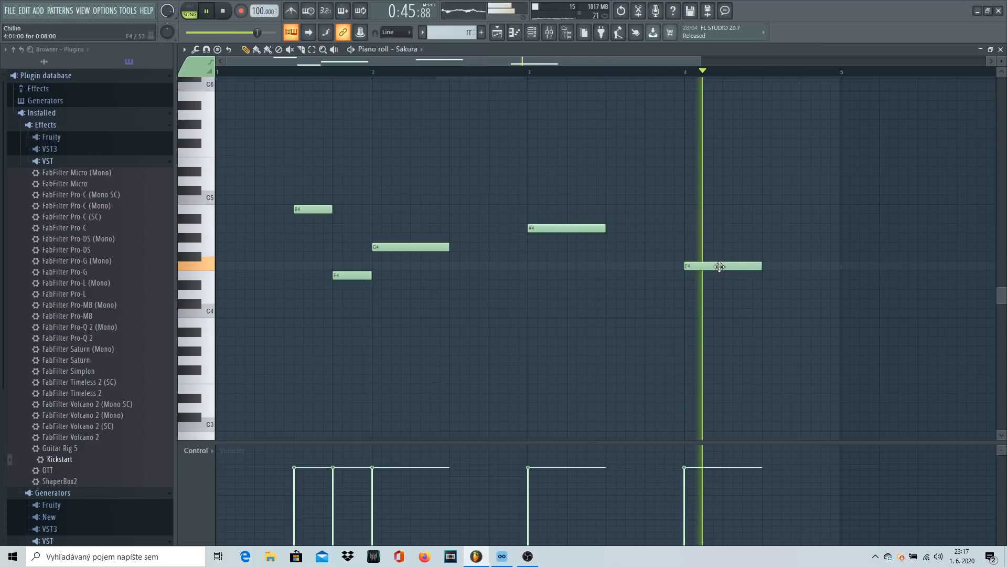
Step: Raise the bar 4 note to F#4, play the melody and leave the piano roll
{"action": "key", "text": "space"}
{"action": "left_click_drag", "start_coordinate": [706, 265], "coordinate": [710, 247]}
{"action": "key", "text": "space"}
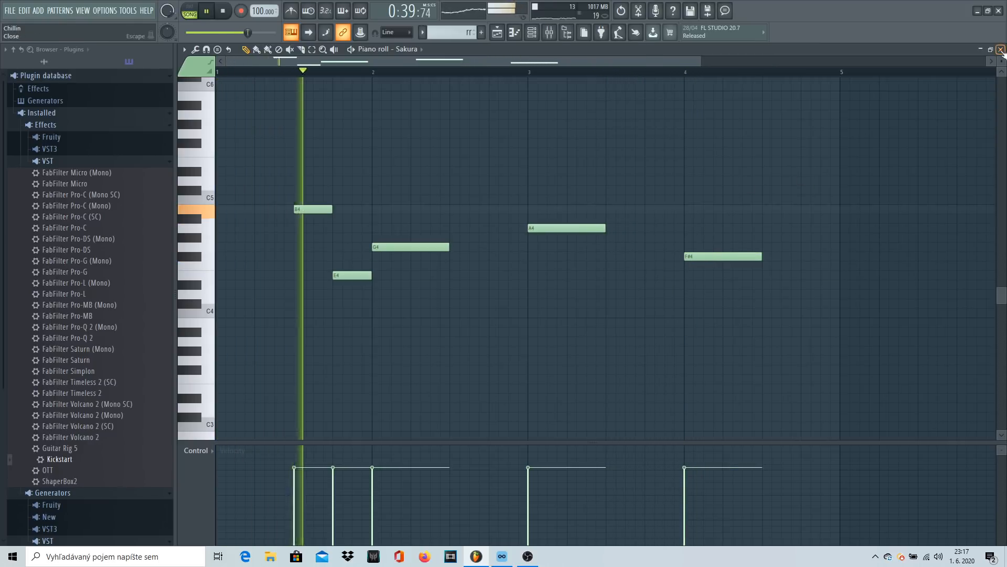
{"action": "key", "text": "F7"}
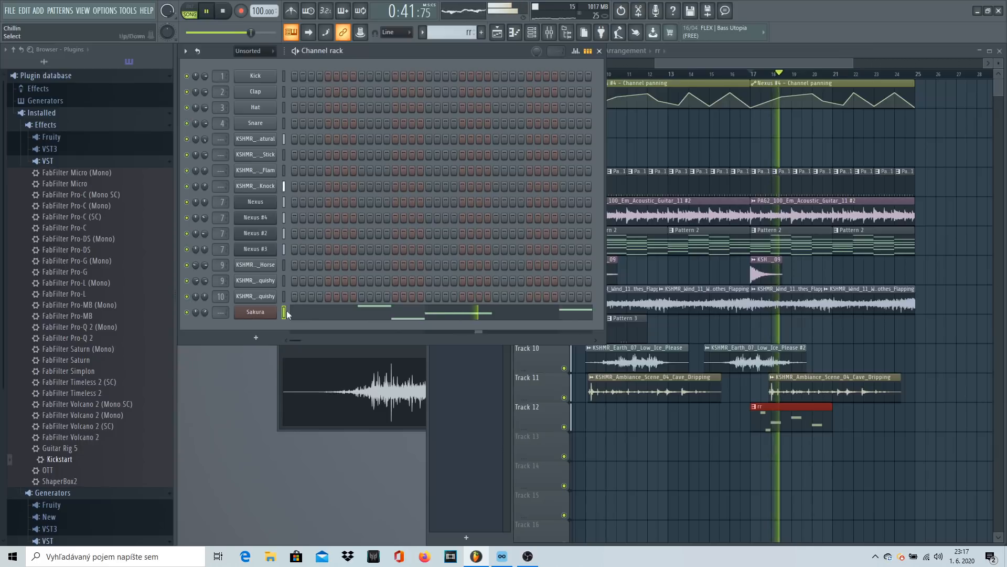
Step: Return to Sakura's piano roll, move the bar 4 note up to B4 and play the melody from bar 3
{"action": "left_click", "coordinate": [774, 425]}
{"action": "left_click", "coordinate": [256, 312]}
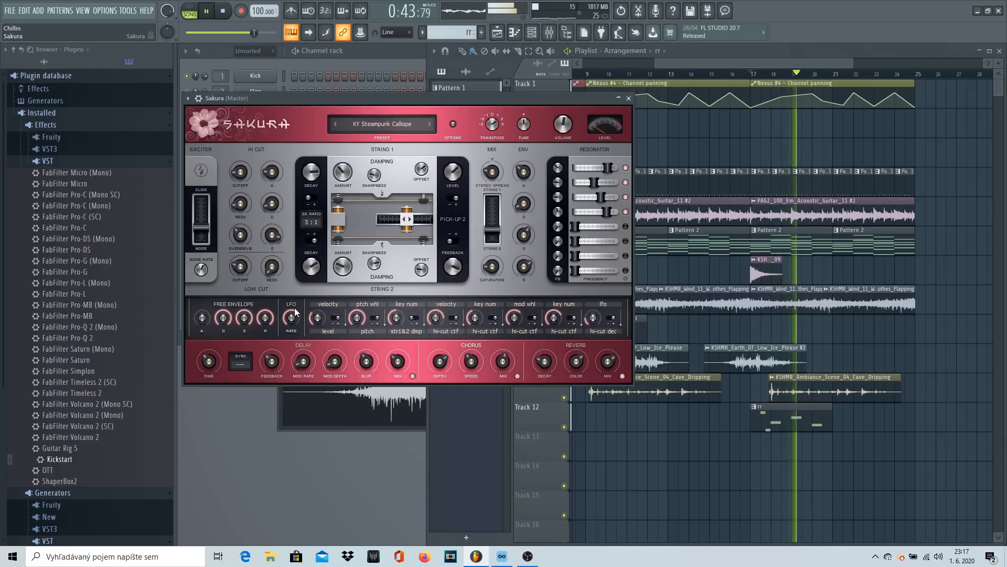
{"action": "left_click", "coordinate": [198, 97]}
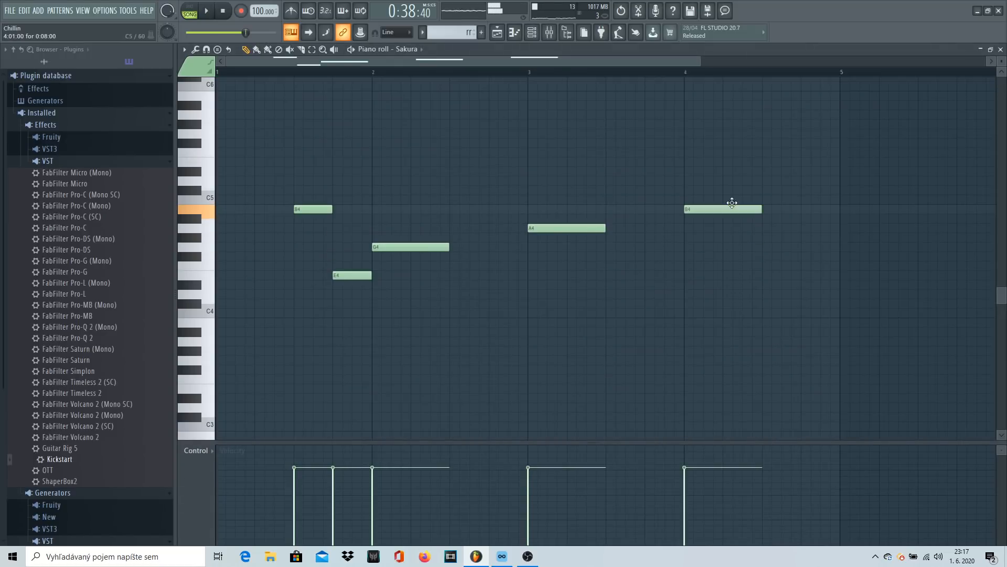
{"action": "left_click", "coordinate": [531, 75]}
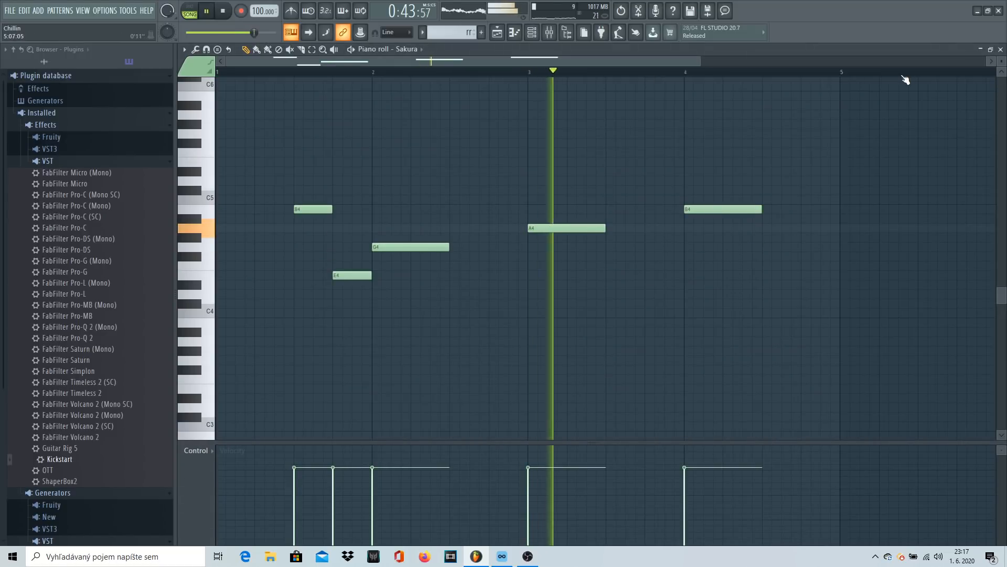
{"action": "left_click", "coordinate": [1001, 48]}
Step: Route Sakura to mixer track 11 and insert Fruity Reeverb there with the dry level at 59 %
{"action": "left_click", "coordinate": [257, 313]}
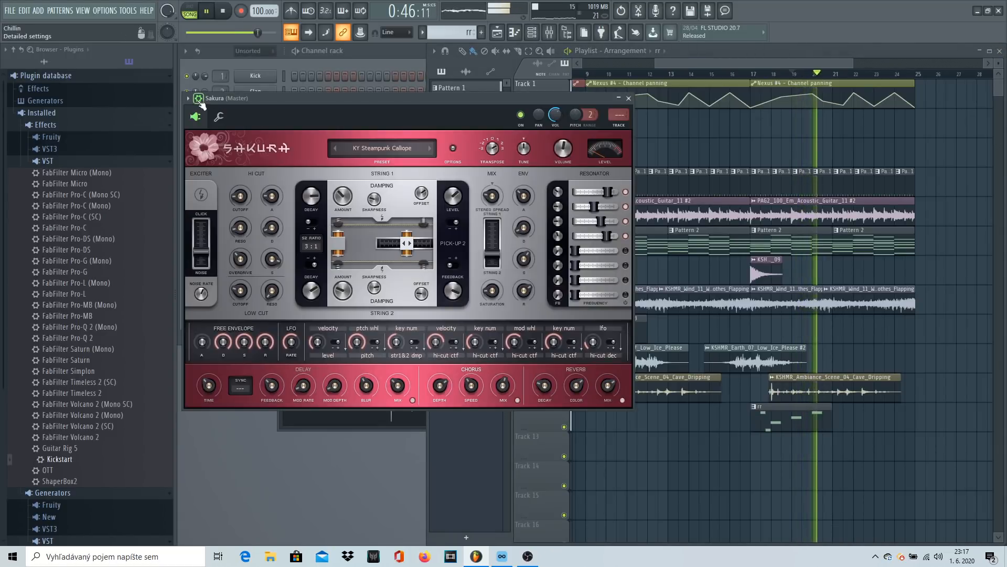
{"action": "key", "text": "F9"}
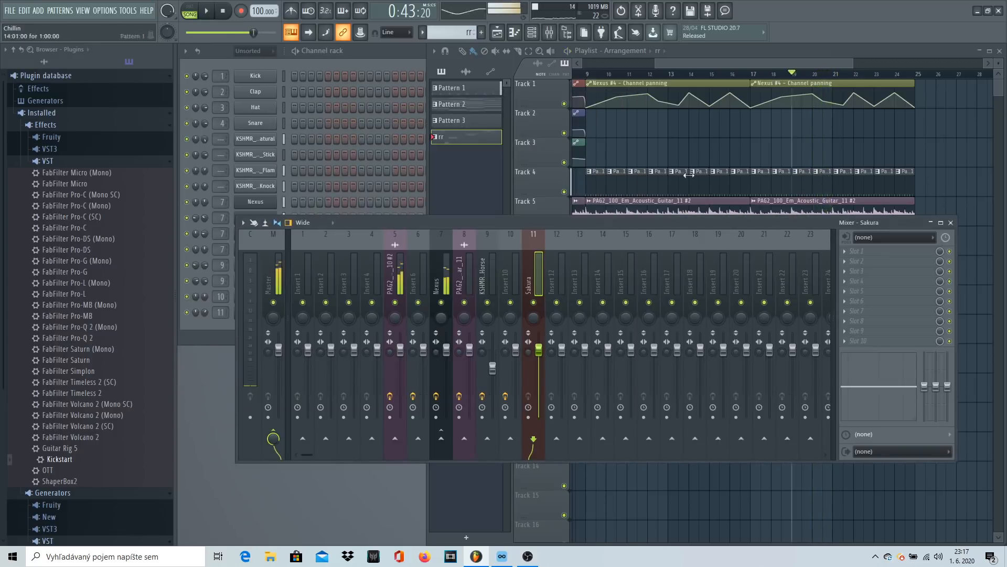
{"action": "left_click", "coordinate": [856, 254]}
{"action": "left_click", "coordinate": [711, 34]}
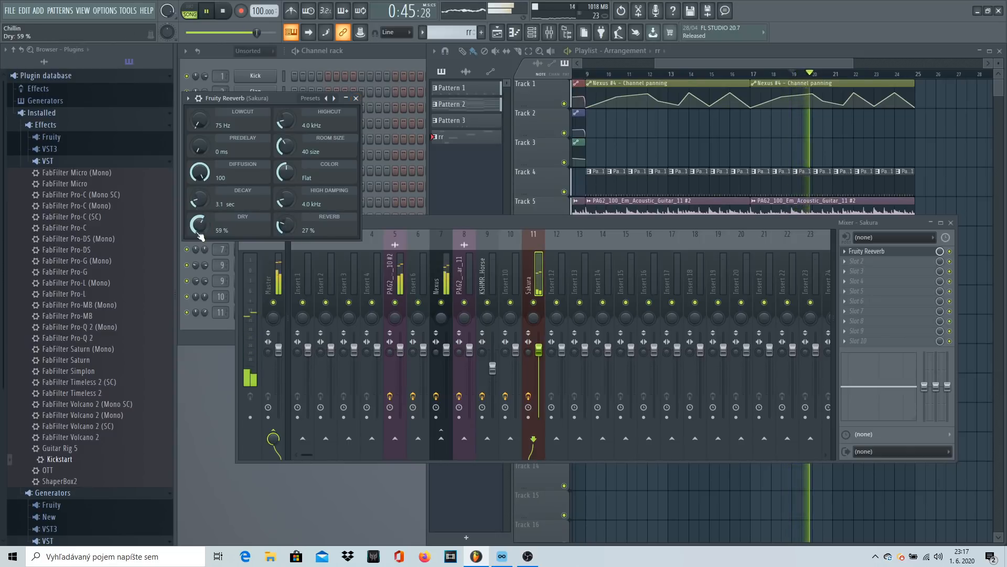
{"action": "left_click", "coordinate": [356, 98]}
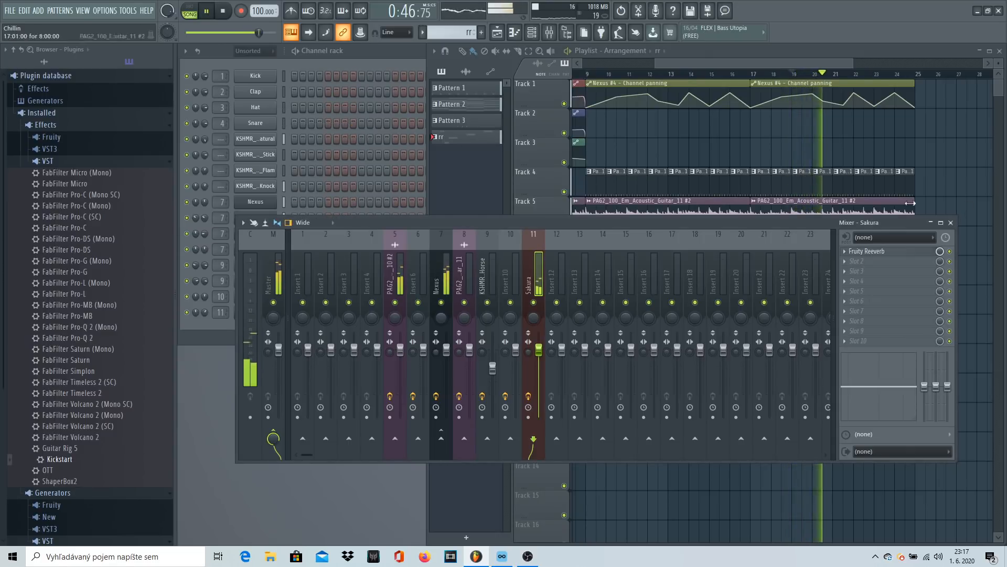
Step: Place a second rr pattern clip on Track 12 of the playlist, starting at bar 21
{"action": "left_click", "coordinate": [951, 223]}
{"action": "left_click_drag", "start_coordinate": [901, 422], "coordinate": [806, 421]}
{"action": "left_click", "coordinate": [840, 420]}
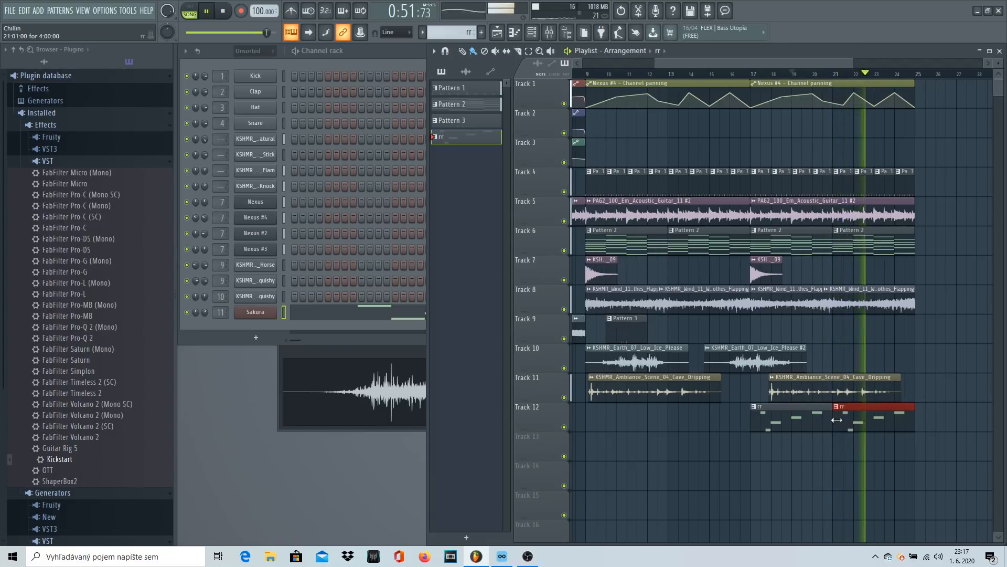
Step: Audition more Sonic Haiku Bank programs in Sakura, from KY Total Zen Keys to PD Aurora Borealis
{"action": "left_click", "coordinate": [255, 312]}
{"action": "key", "text": "space"}
{"action": "left_click", "coordinate": [384, 150]}
{"action": "left_click", "coordinate": [454, 379]}
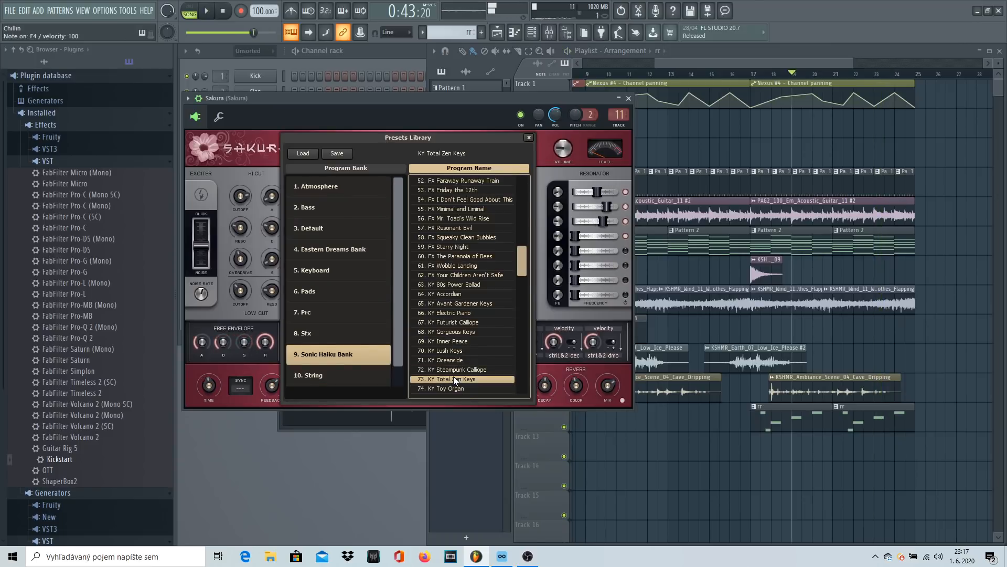
{"action": "left_click", "coordinate": [462, 388]}
{"action": "scroll", "coordinate": [469, 367], "scroll_direction": "down", "scroll_amount": 1}
{"action": "left_click", "coordinate": [455, 376]}
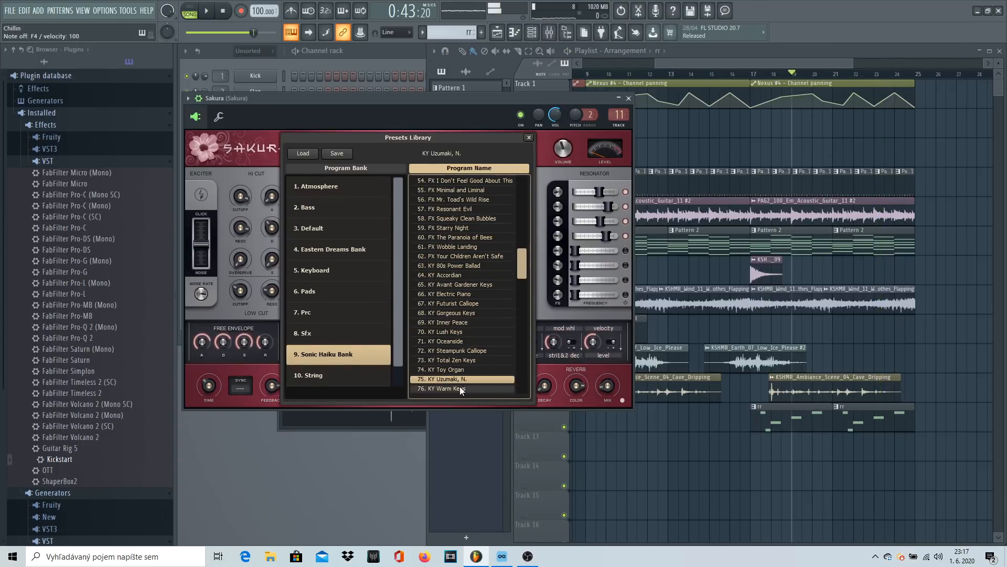
{"action": "scroll", "coordinate": [464, 376], "scroll_direction": "down", "scroll_amount": 1}
{"action": "left_click", "coordinate": [467, 368]}
{"action": "scroll", "coordinate": [452, 372], "scroll_direction": "down", "scroll_amount": 2}
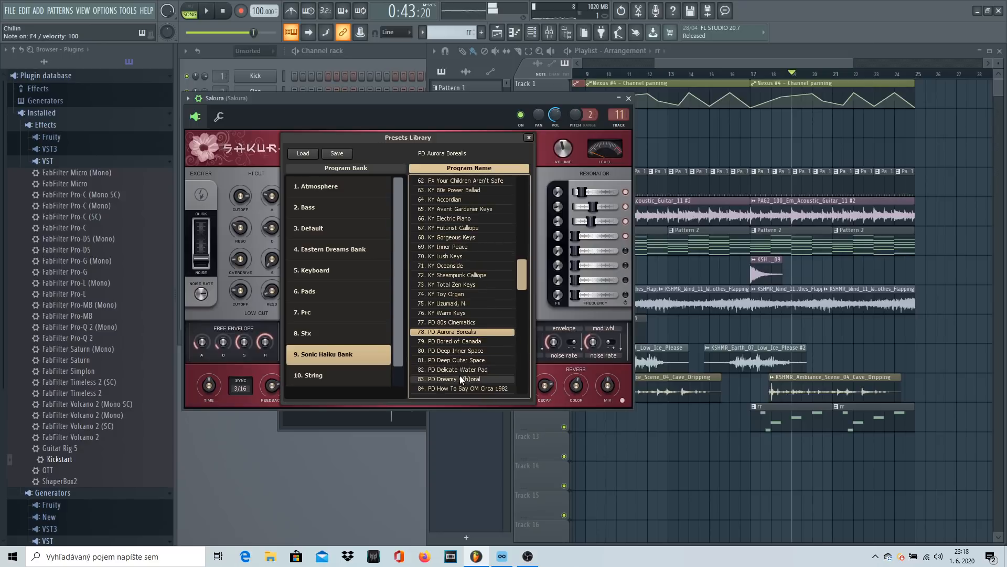
Step: Load the PD Delicate Water Pad preset in Sakura and play the arrangement with it
{"action": "left_click", "coordinate": [464, 361]}
{"action": "scroll", "coordinate": [464, 366], "scroll_direction": "down", "scroll_amount": 1}
{"action": "key", "text": "space"}
{"action": "scroll", "coordinate": [456, 365], "scroll_direction": "down", "scroll_amount": 2}
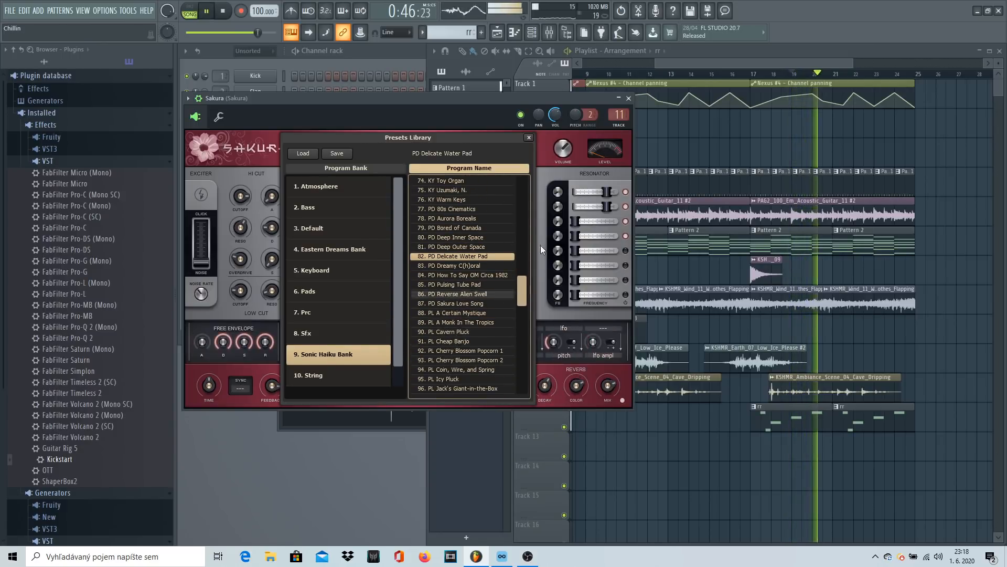
{"action": "left_click", "coordinate": [628, 99]}
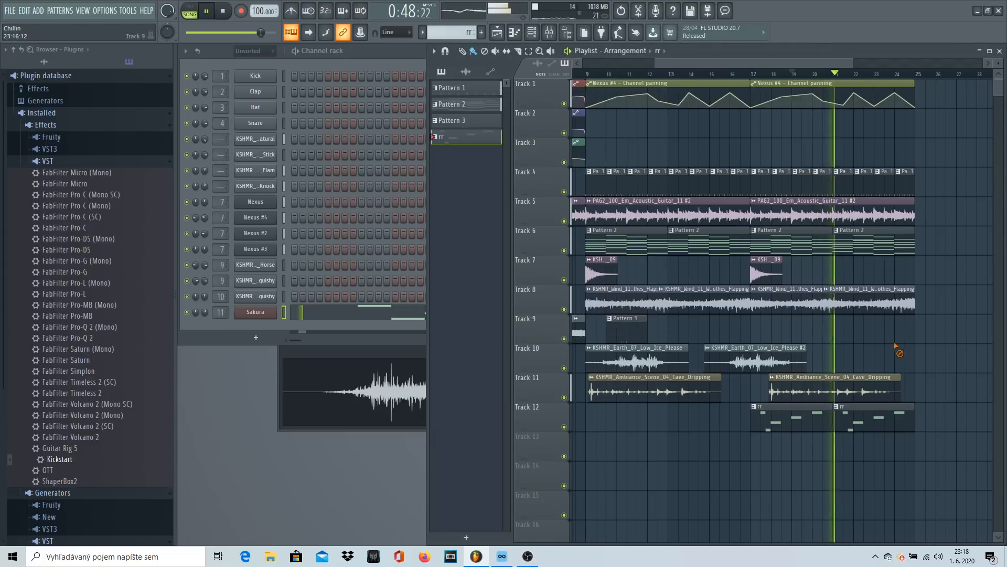
{"action": "left_click", "coordinate": [207, 311]}
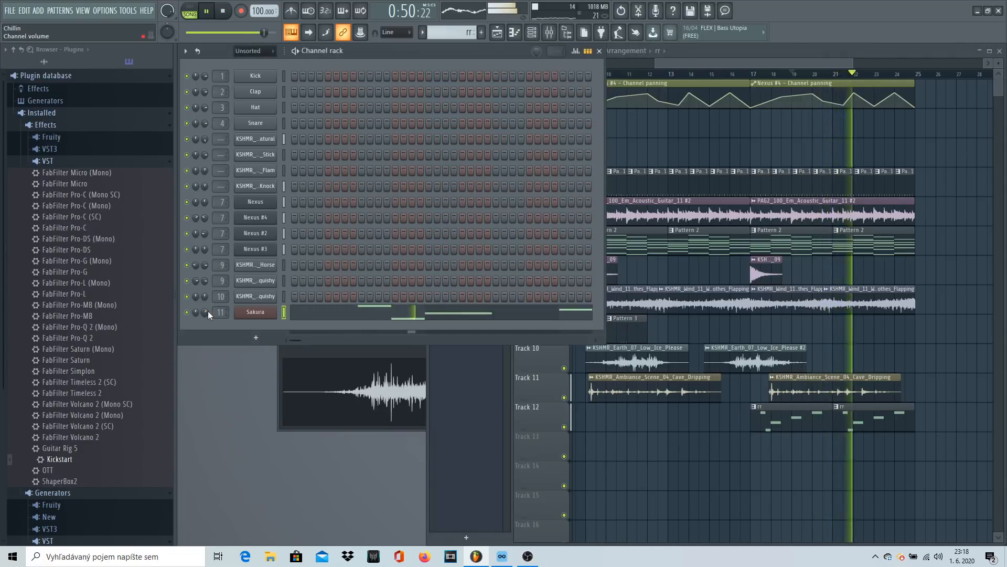
Step: Copy the KSHMR_Exhaust_05 clip from Track 9 to Track 12 near bar 8 and make the copy unique
{"action": "left_click_drag", "start_coordinate": [735, 64], "coordinate": [558, 67]}
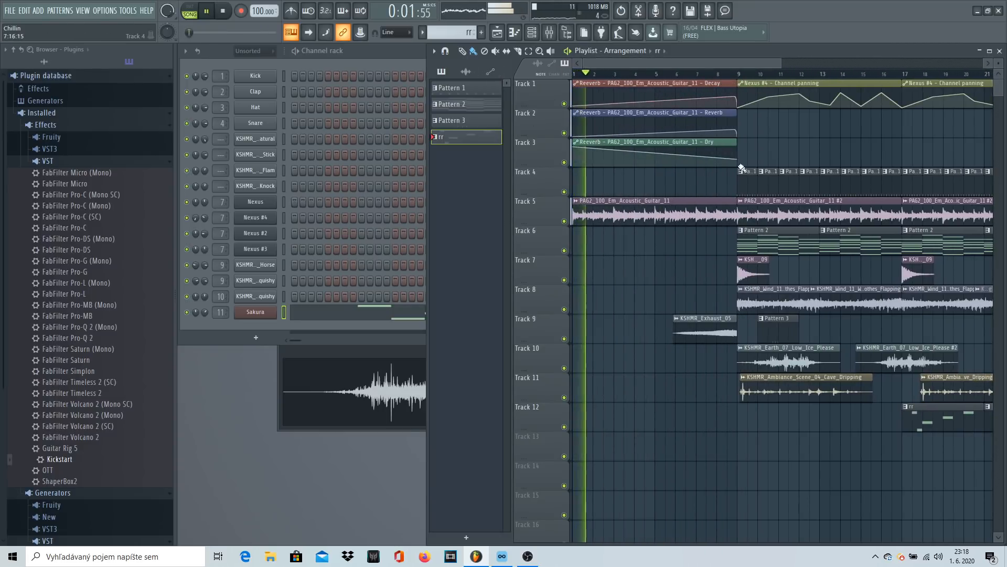
{"action": "left_click_drag", "start_coordinate": [680, 318], "coordinate": [722, 405]}
{"action": "right_click", "coordinate": [722, 406]}
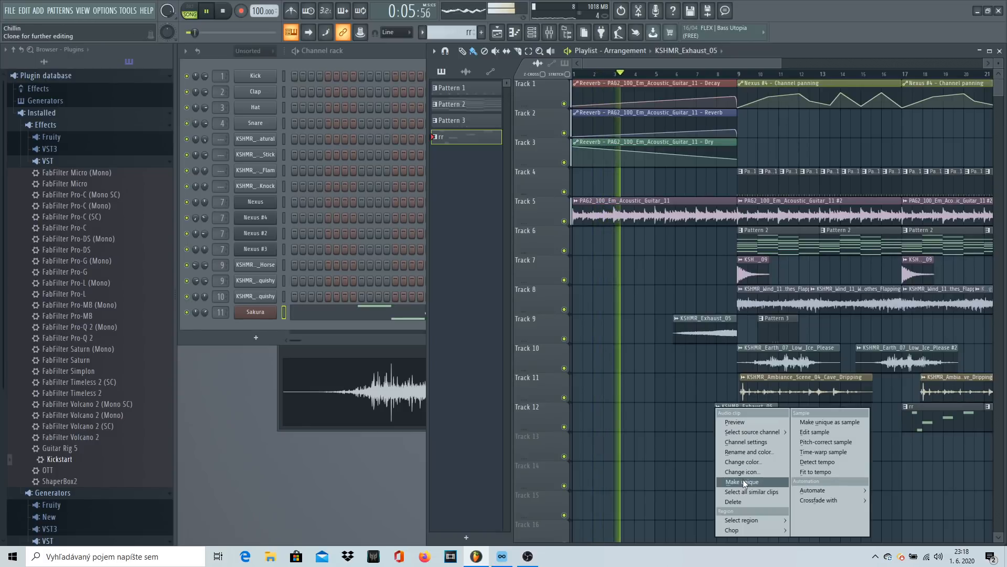
{"action": "left_click", "coordinate": [743, 479]}
Step: Turn off Reverse for the KSHMR_Exhaust_05 #2 sample and move its clip to the start of Track 10
{"action": "left_click", "coordinate": [353, 232]}
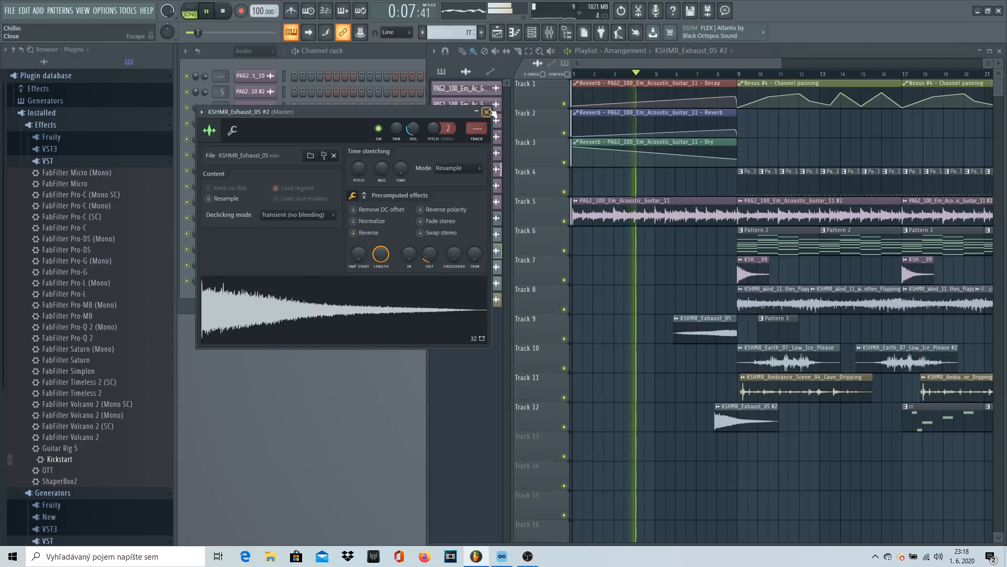
{"action": "left_click", "coordinate": [486, 112]}
{"action": "left_click_drag", "start_coordinate": [734, 414], "coordinate": [449, 357]}
Step: Adjust the fade-in and fade-out of the KSHMR_Exhaust_05 #2 sample in its channel settings
{"action": "key", "text": "space"}
{"action": "double_click", "coordinate": [588, 364]}
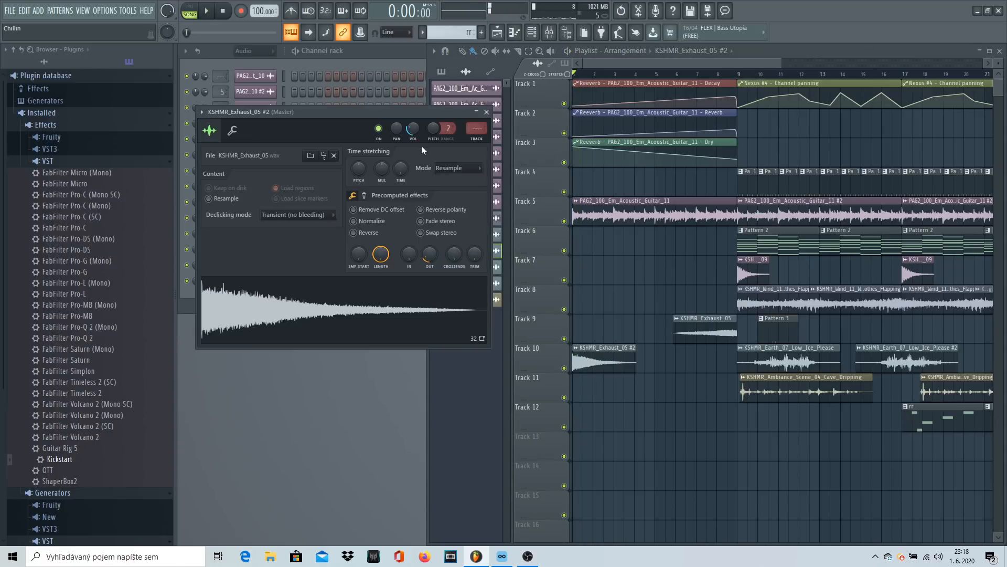
{"action": "left_click_drag", "start_coordinate": [433, 257], "coordinate": [433, 247]}
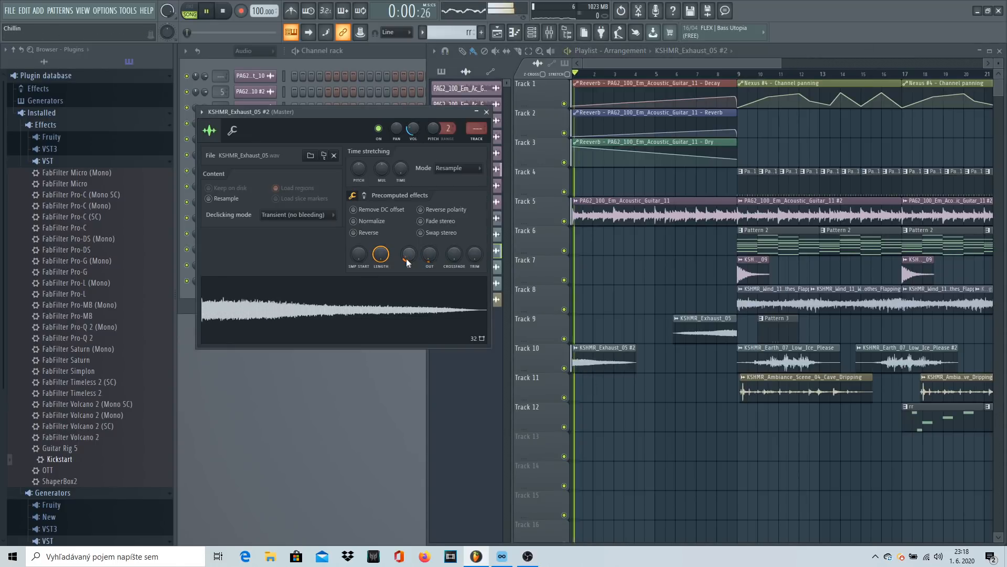
{"action": "left_click", "coordinate": [487, 112]}
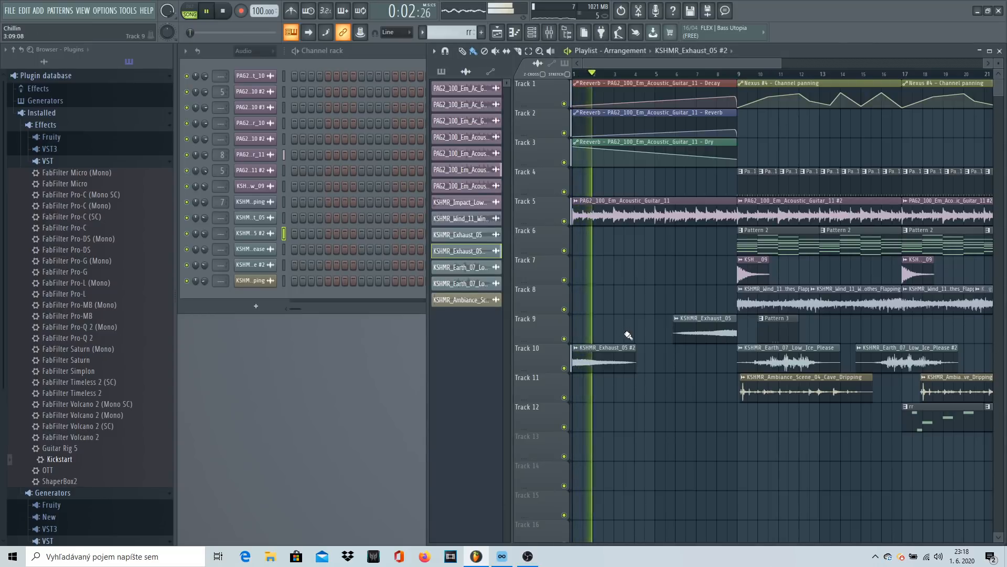
{"action": "left_click", "coordinate": [818, 302]}
{"action": "left_click_drag", "start_coordinate": [676, 299], "coordinate": [667, 298]}
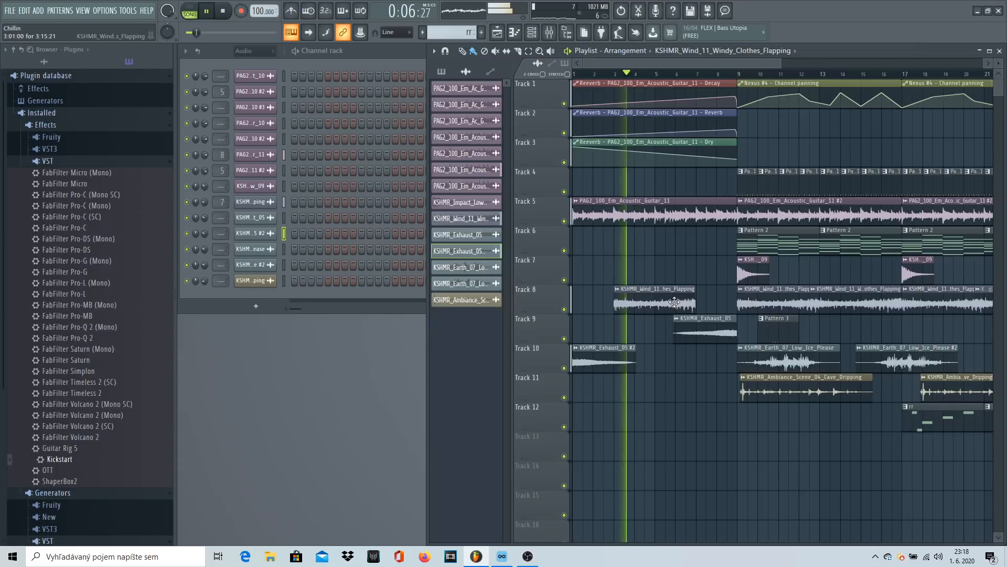
{"action": "right_click", "coordinate": [676, 303]}
Step: Place KSHMR_Earth_07_Low_Ice_Please on Track 11 near bar 2 and KSHMR_Ambiance_Scene_04_Cave_Dripping on Track 12 at bar 6, trimmed to just before bar 9
{"action": "left_click_drag", "start_coordinate": [790, 373], "coordinate": [657, 402]}
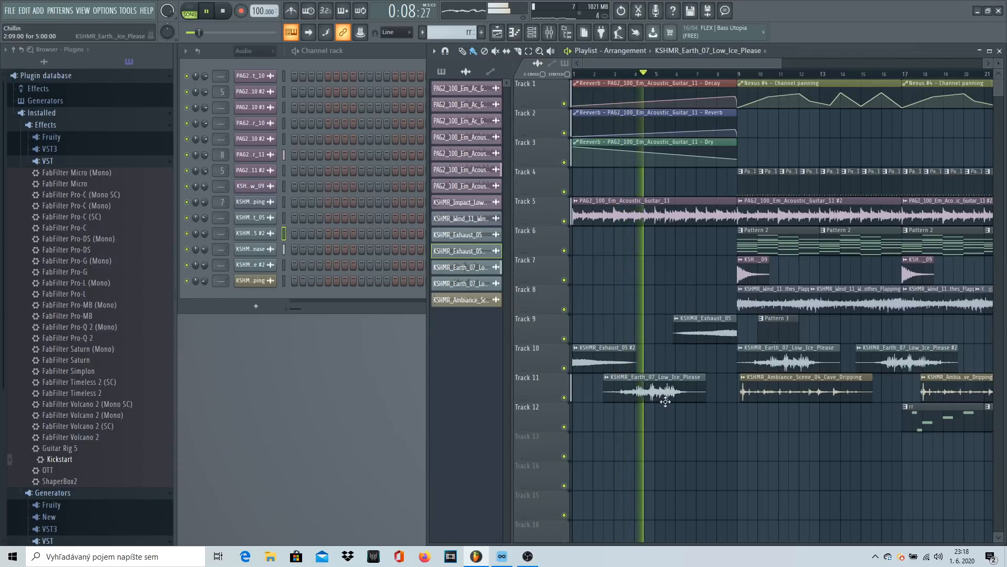
{"action": "left_click_drag", "start_coordinate": [649, 68], "coordinate": [657, 69]}
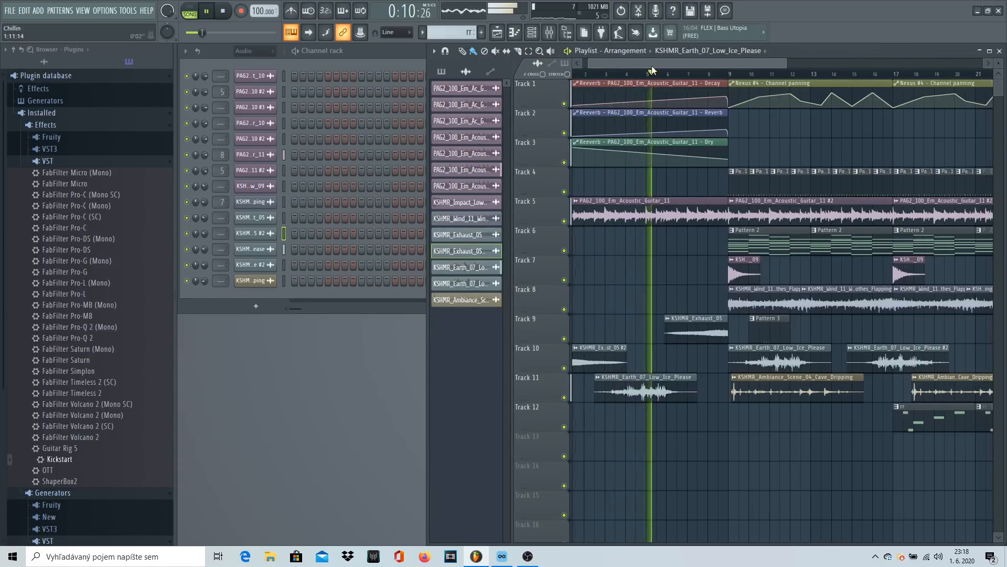
{"action": "left_click_drag", "start_coordinate": [753, 393], "coordinate": [692, 423]}
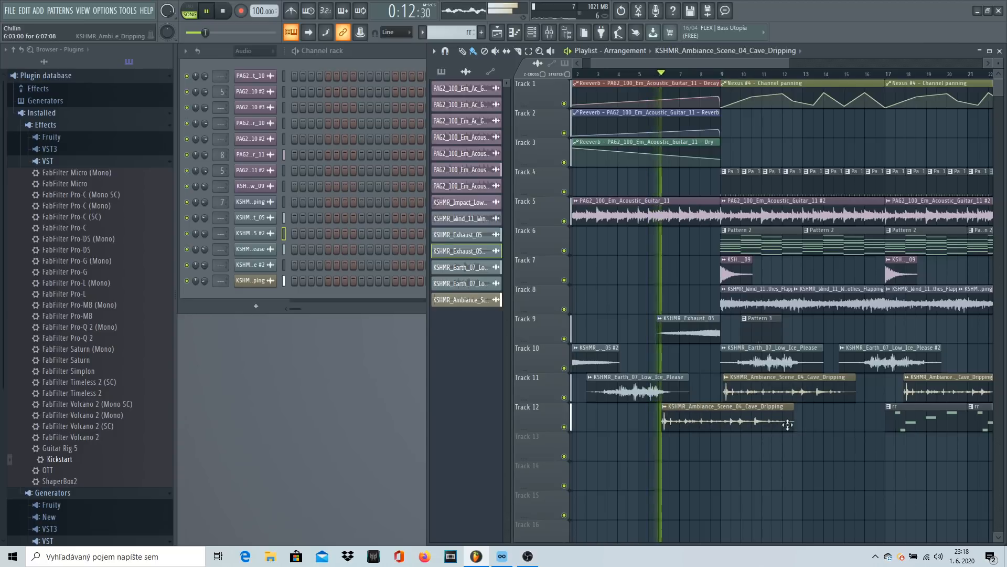
{"action": "left_click_drag", "start_coordinate": [792, 421], "coordinate": [718, 422]}
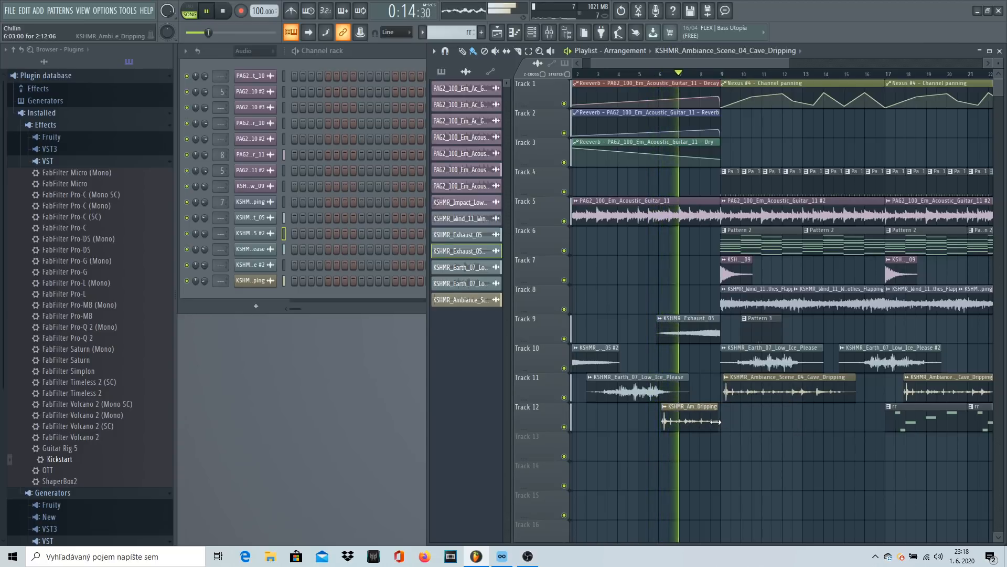
Step: Shorten the KSHMR_Exhaust_05 clip on Track 9 so it ends slightly before bar 9, and replay the transition
{"action": "scroll", "coordinate": [722, 77], "scroll_direction": "up", "scroll_amount": 3}
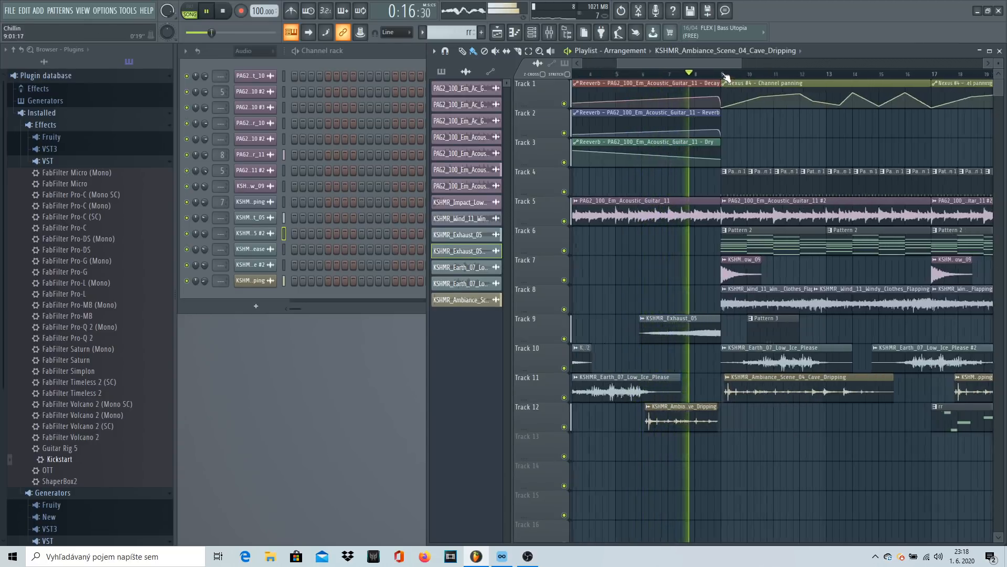
{"action": "scroll", "coordinate": [722, 77], "scroll_direction": "up", "scroll_amount": 2}
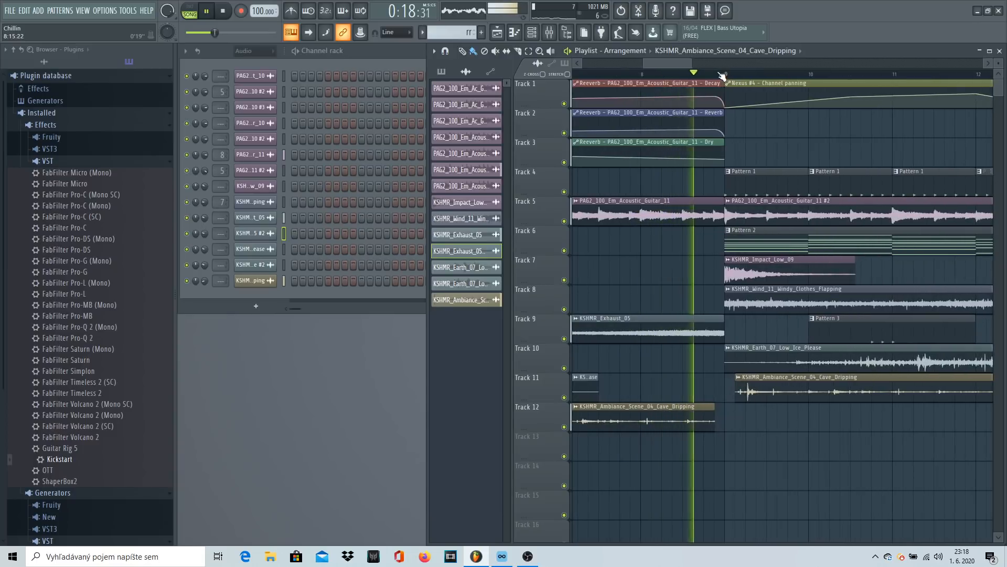
{"action": "left_click_drag", "start_coordinate": [724, 334], "coordinate": [720, 334]}
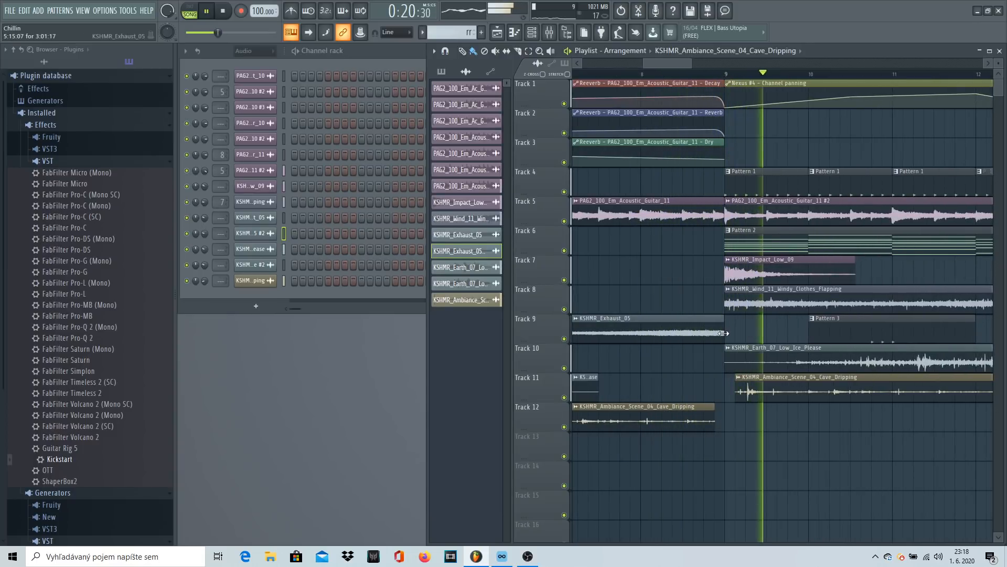
{"action": "left_click", "coordinate": [695, 73]}
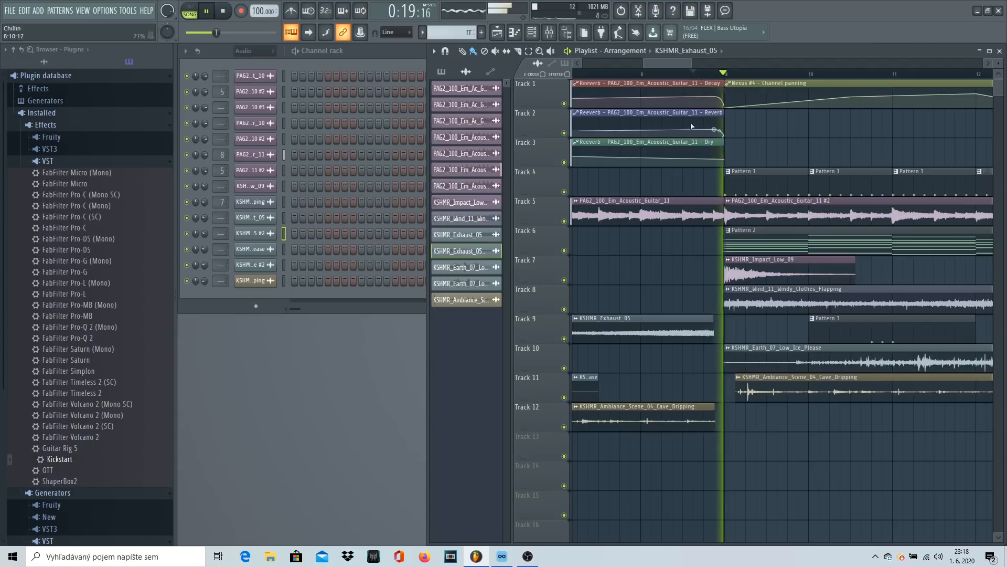
Step: Mute Tracks 8 and 10 and play the transition into bar 9 repeatedly
{"action": "left_click", "coordinate": [564, 309]}
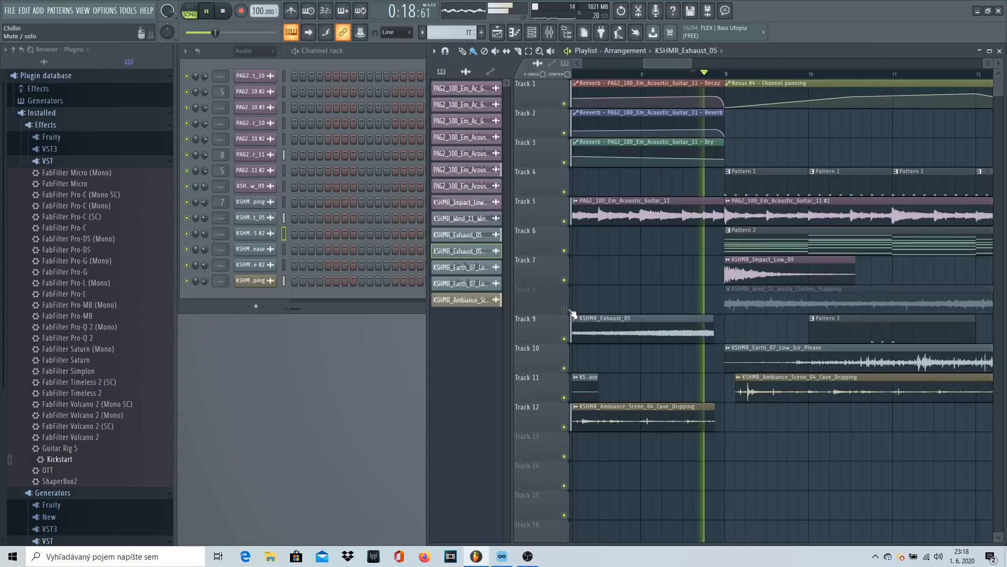
{"action": "left_click", "coordinate": [565, 368]}
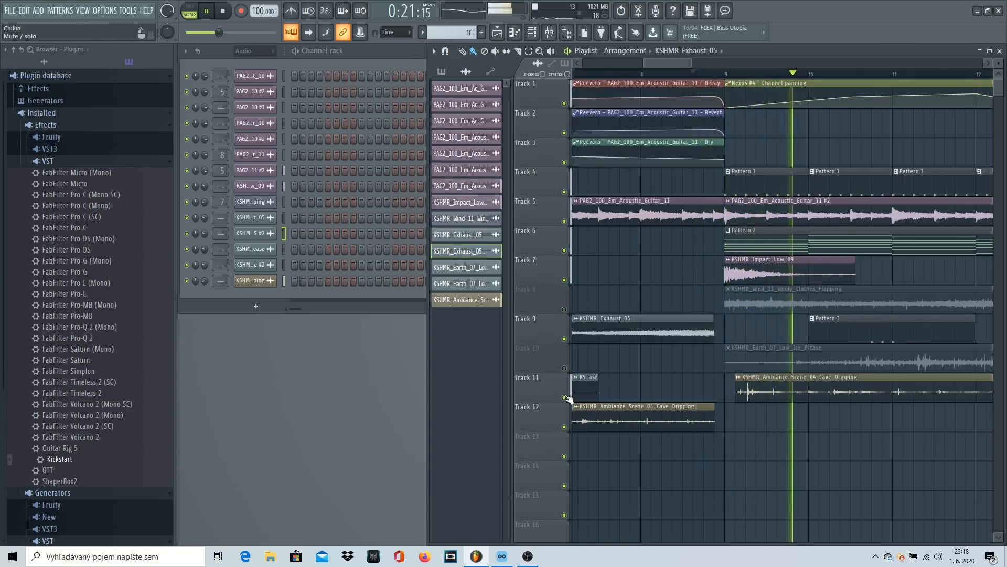
{"action": "left_click", "coordinate": [692, 73]}
{"action": "left_click_drag", "start_coordinate": [692, 64], "coordinate": [697, 70]}
{"action": "left_click", "coordinate": [682, 73]}
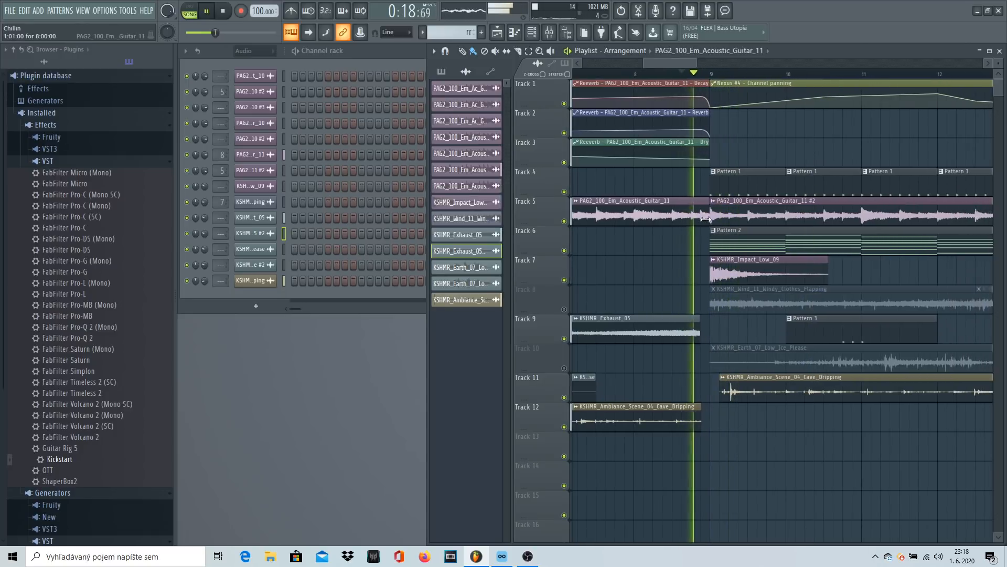
{"action": "key", "text": "space"}
{"action": "key", "text": "space"}
{"action": "key", "text": "space"}
{"action": "key", "text": "space"}
{"action": "key", "text": "space"}
{"action": "key", "text": "space"}
Step: Extend the guitar clip on Track 5 and KSHMR_Exhaust_05 on Track 9 back to bar 9, and unmute Tracks 8 and 10
{"action": "left_click_drag", "start_coordinate": [700, 219], "coordinate": [709, 219]}
{"action": "left_click_drag", "start_coordinate": [700, 332], "coordinate": [703, 330]}
{"action": "key", "text": "space"}
{"action": "key", "text": "space"}
{"action": "left_click", "coordinate": [564, 309]}
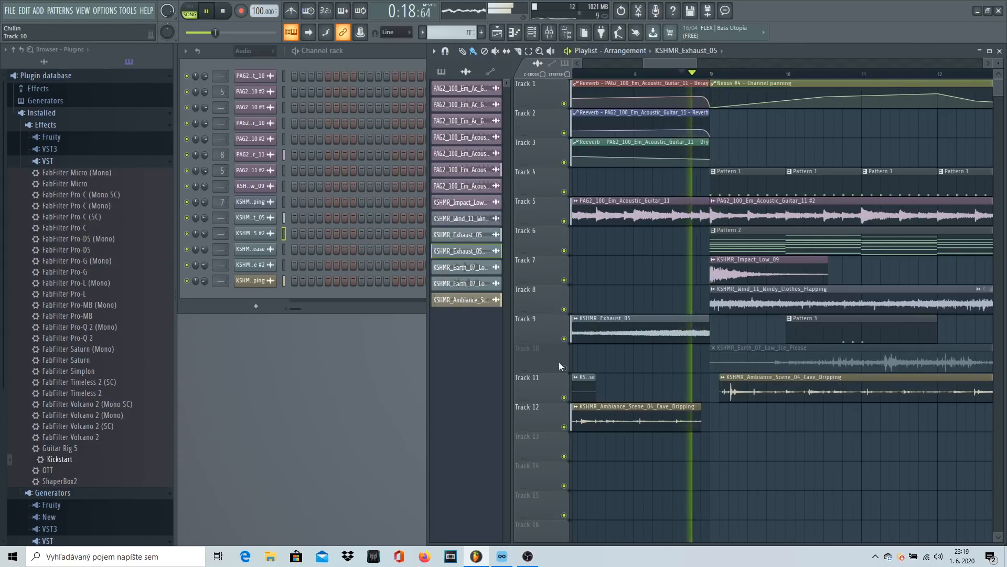
{"action": "left_click", "coordinate": [564, 368]}
Step: Create an automation clip for the Nexus #3 filter mod cutoff spanning bars 9 to 25
{"action": "mouse_move", "coordinate": [697, 63]}
{"action": "left_mouse_down"}
{"action": "mouse_move", "coordinate": [868, 69]}
{"action": "mouse_move", "coordinate": [597, 79]}
{"action": "left_mouse_up"}
{"action": "key", "text": "space"}
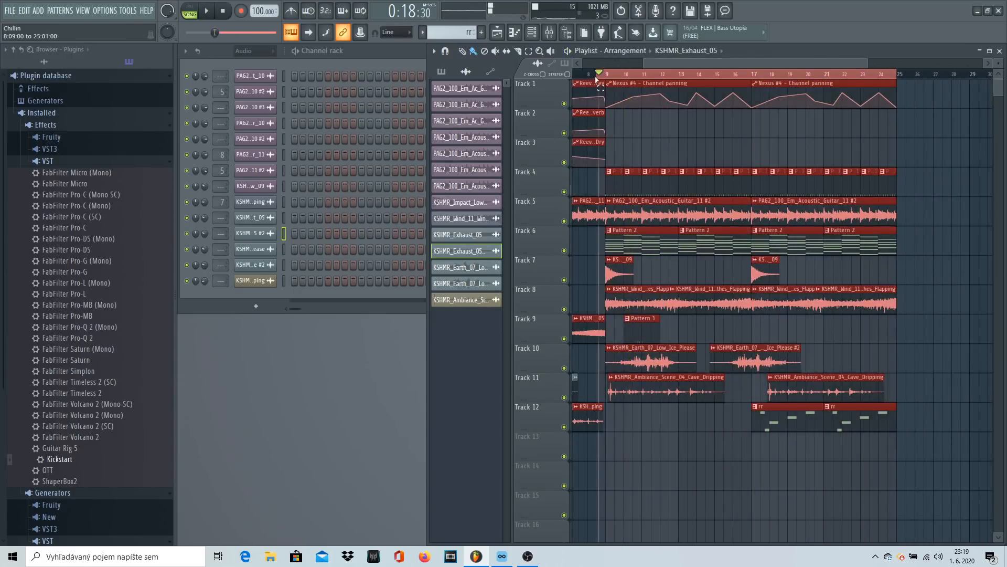
{"action": "left_click", "coordinate": [246, 54]}
{"action": "left_click", "coordinate": [250, 65]}
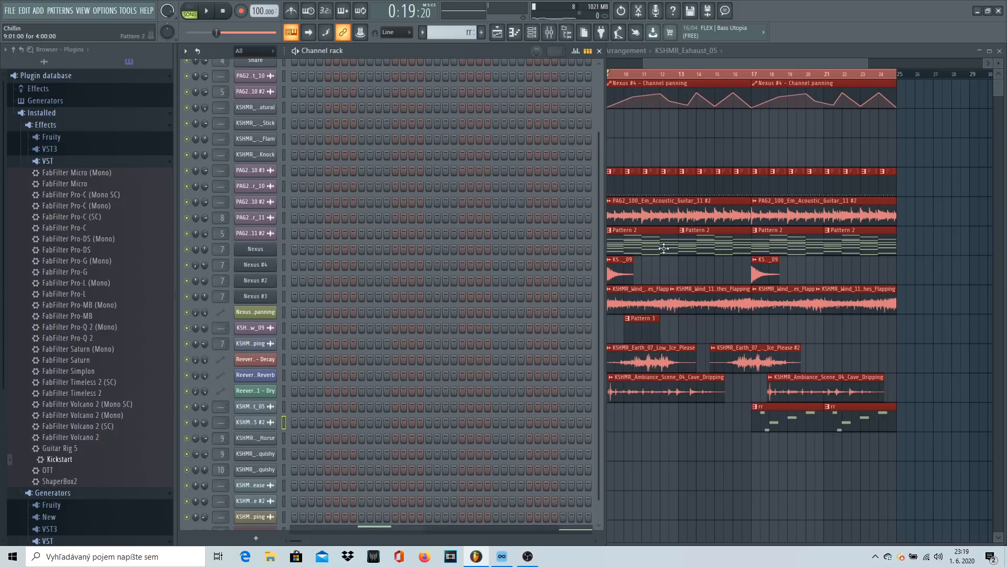
{"action": "left_click", "coordinate": [663, 248]}
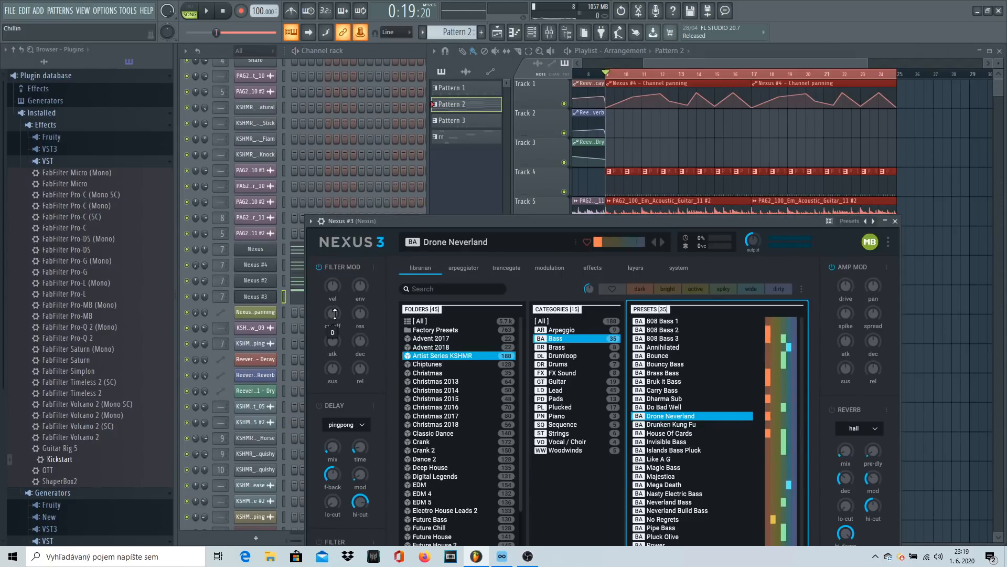
{"action": "right_click", "coordinate": [367, 33]}
{"action": "left_click", "coordinate": [412, 92]}
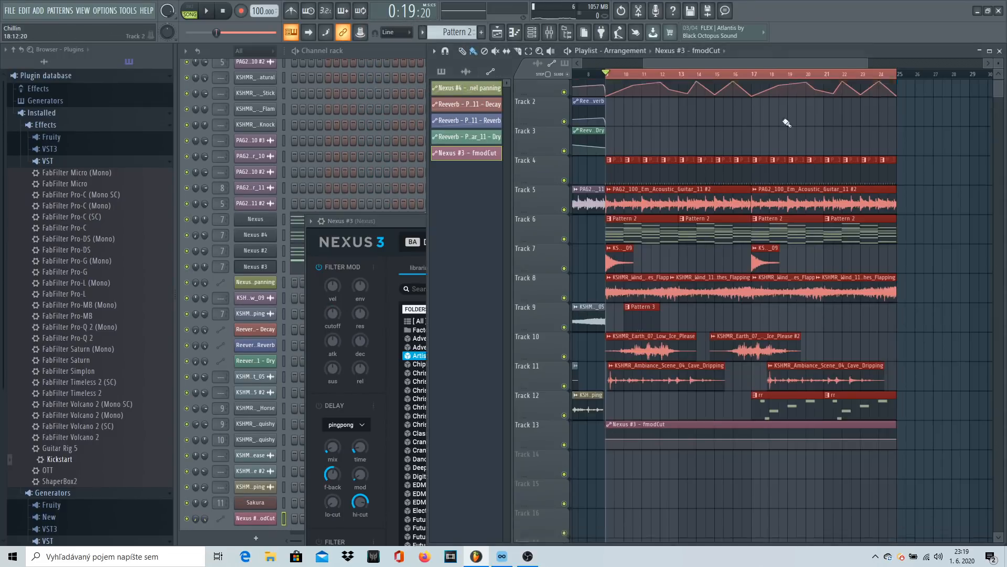
Step: Shape the Nexus #3 cutoff automation into a gradual rise with a control point near bar 17, and close the Nexus window
{"action": "left_click_drag", "start_coordinate": [899, 363], "coordinate": [899, 351]}
{"action": "left_click", "coordinate": [735, 77], "text": "ctrl"}
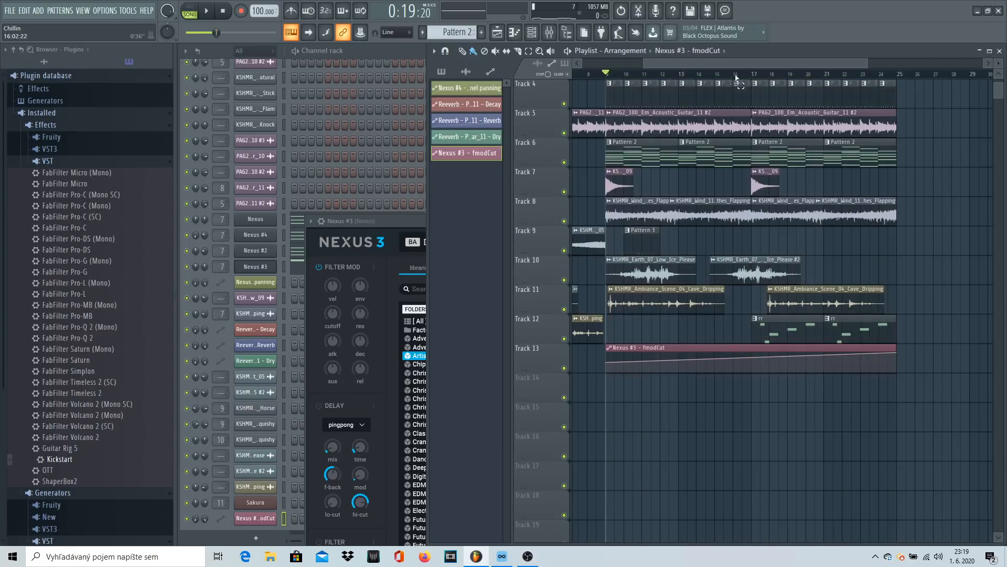
{"action": "left_click", "coordinate": [594, 74]}
{"action": "key", "text": "space"}
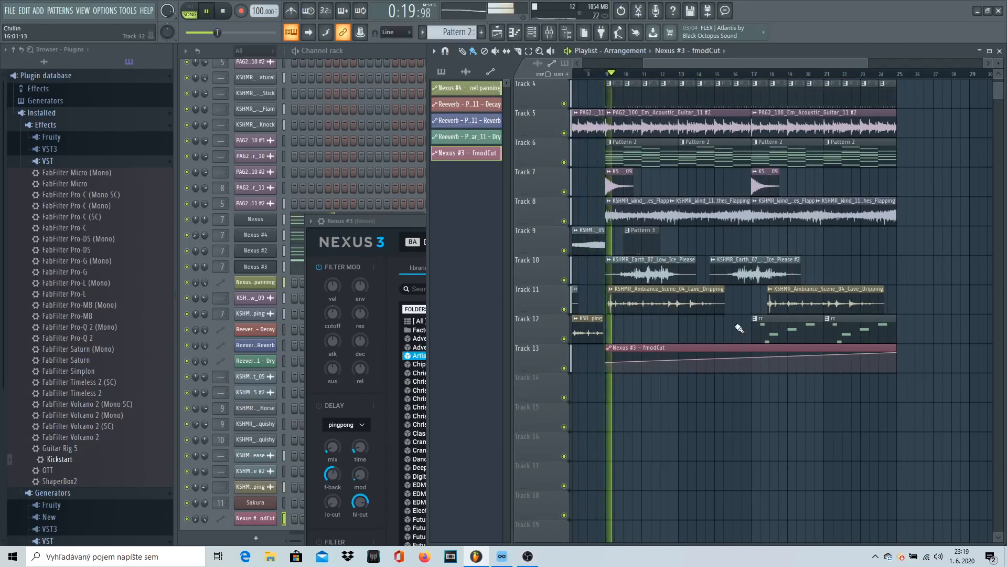
{"action": "left_click_drag", "start_coordinate": [751, 355], "coordinate": [761, 361]}
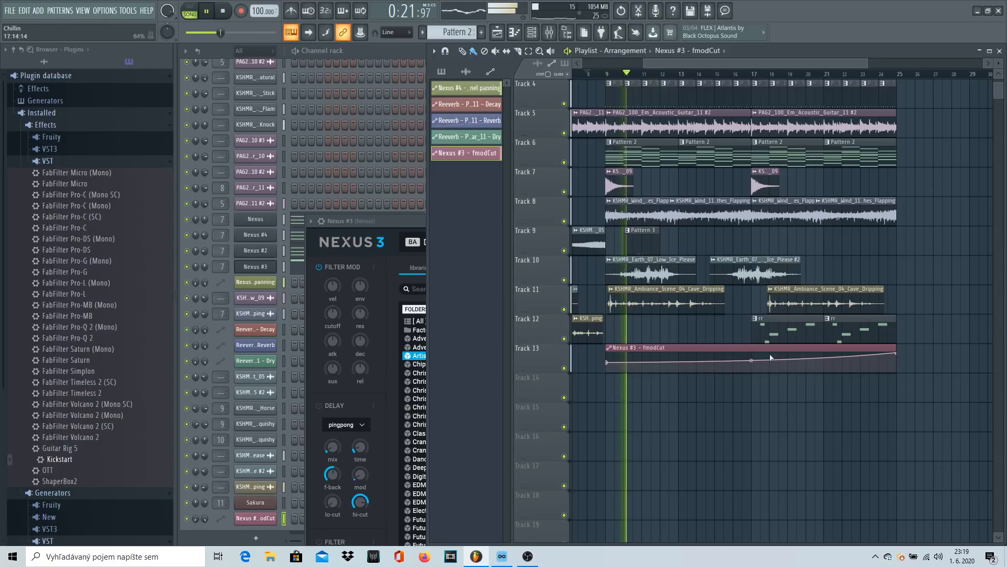
{"action": "left_click", "coordinate": [412, 225]}
{"action": "left_click", "coordinate": [895, 222]}
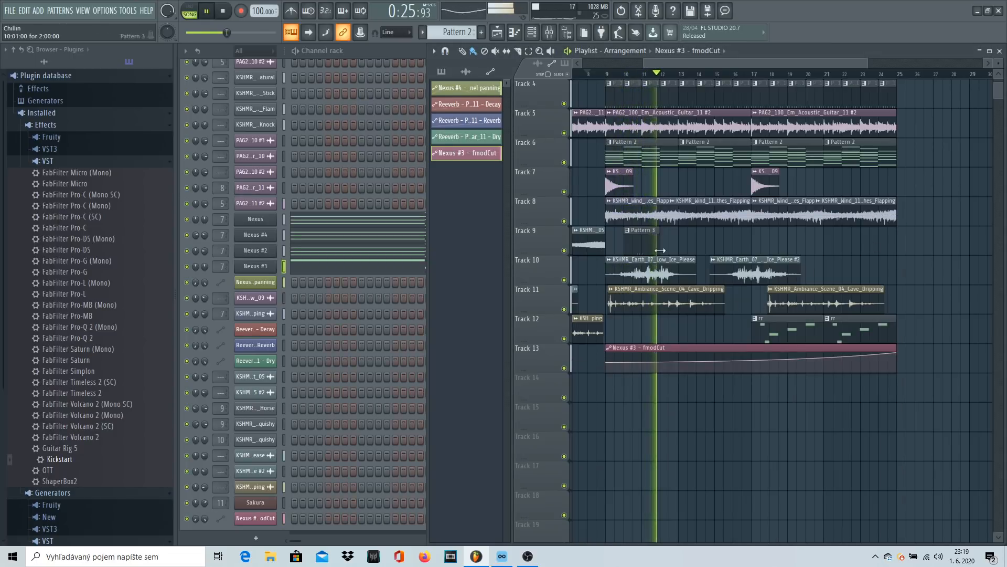
Step: Remove the KSHMR Horse step from Pattern 3 and play the arrangement from about bar 10
{"action": "left_click", "coordinate": [635, 76]}
{"action": "left_click", "coordinate": [630, 236]}
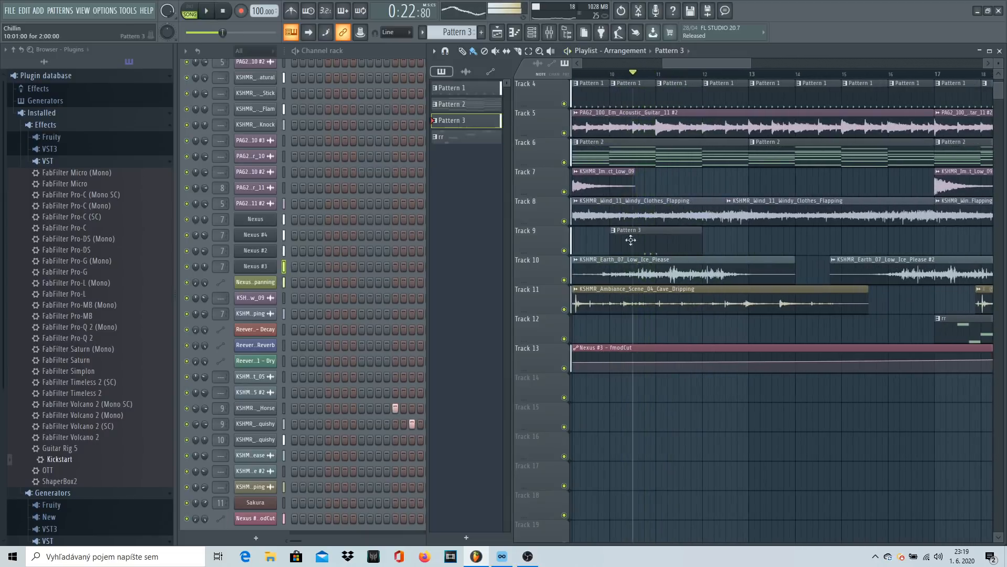
{"action": "key", "text": "space"}
{"action": "key", "text": "space"}
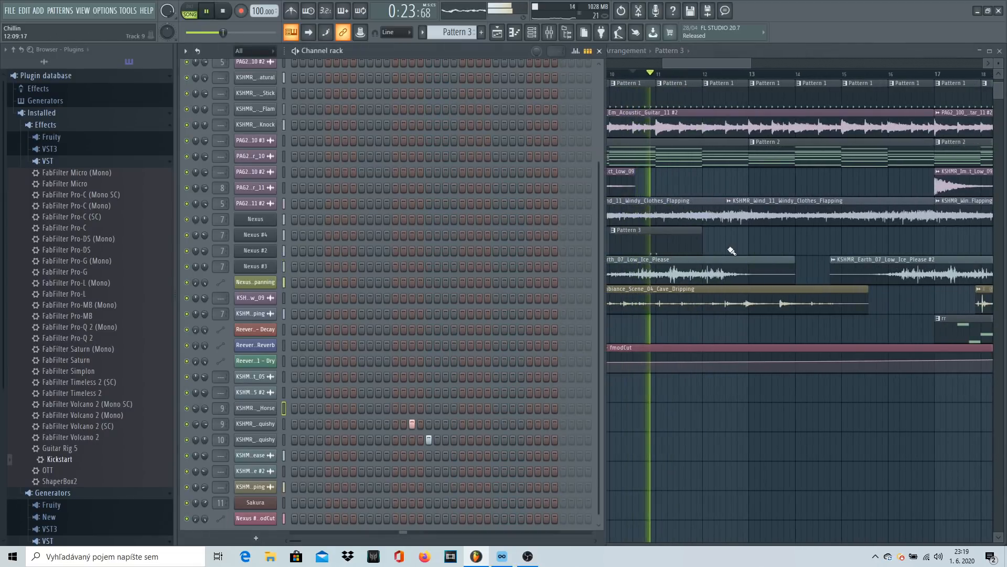
Step: Add another Pattern 3 clip on Track 9 at bar 14 and make it unique
{"action": "left_click", "coordinate": [707, 62]}
{"action": "scroll", "coordinate": [676, 253], "scroll_direction": "down", "scroll_amount": 5}
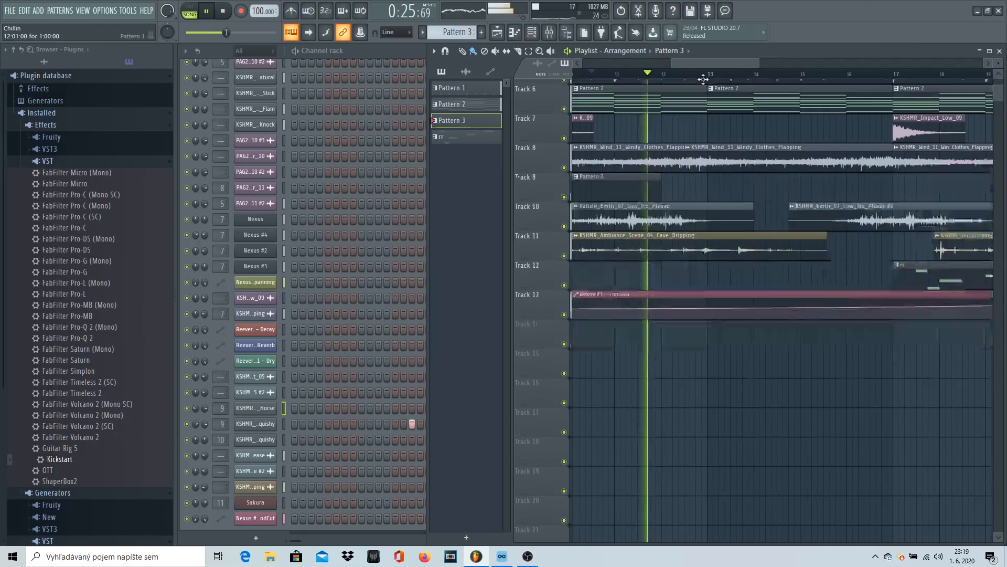
{"action": "left_click", "coordinate": [766, 237]}
{"action": "left_click_drag", "start_coordinate": [782, 239], "coordinate": [755, 242]}
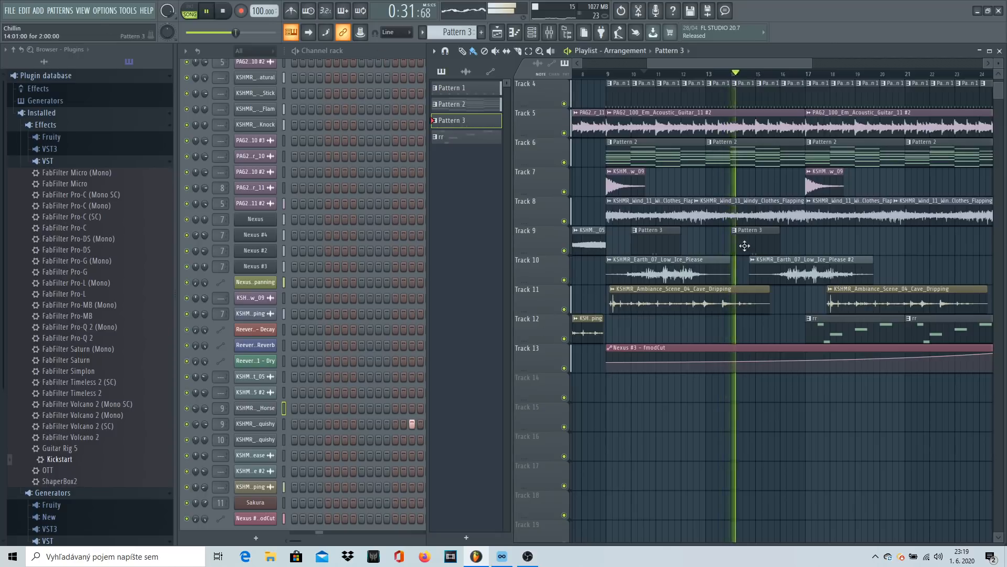
{"action": "left_click", "coordinate": [735, 231]}
{"action": "left_click", "coordinate": [760, 297]}
Step: Try a KSHMR Horse hit on step 14 of Pattern 4, replay it, and clear the step
{"action": "left_click", "coordinate": [377, 49]}
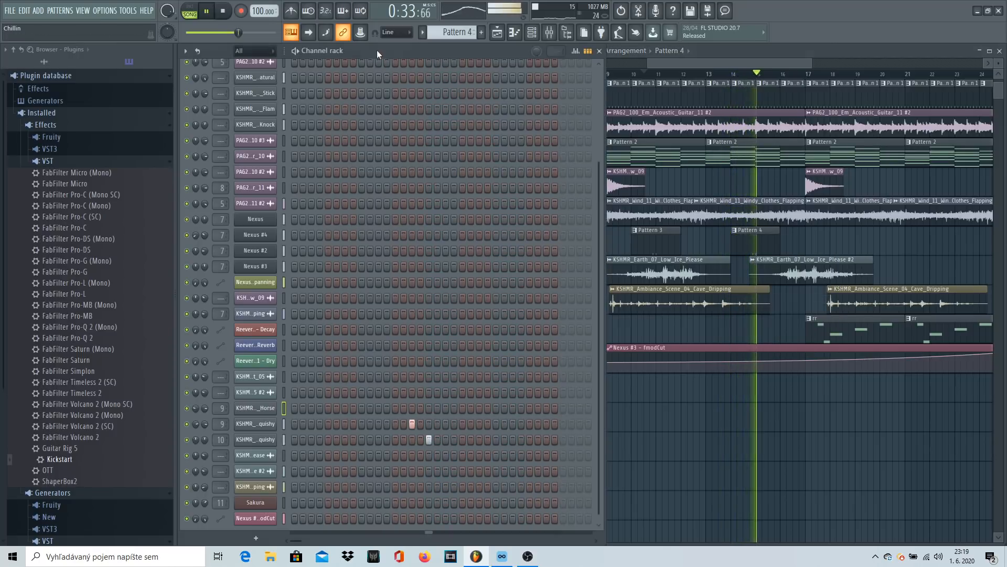
{"action": "left_click", "coordinate": [403, 408]}
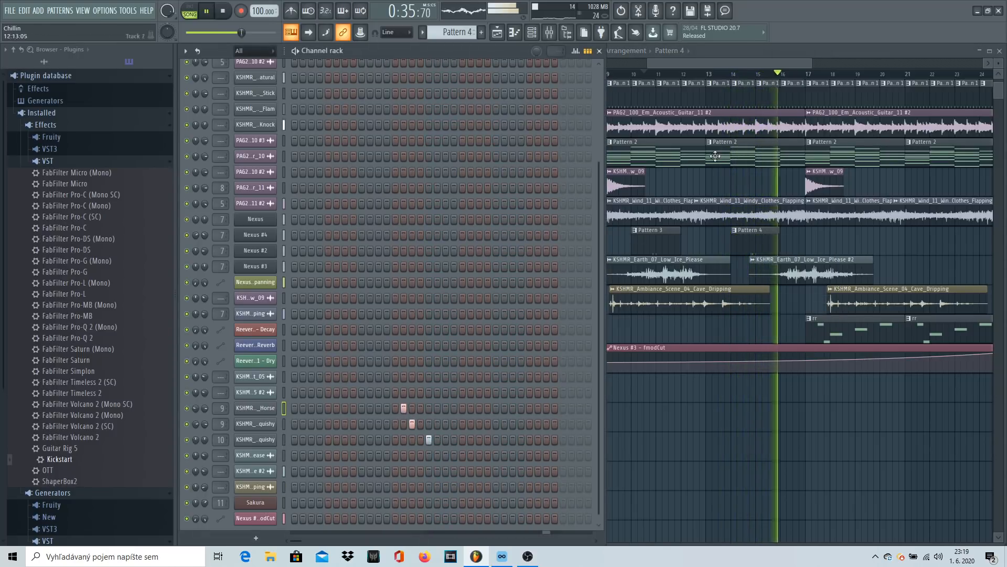
{"action": "left_click", "coordinate": [754, 77]}
{"action": "left_click", "coordinate": [401, 406]}
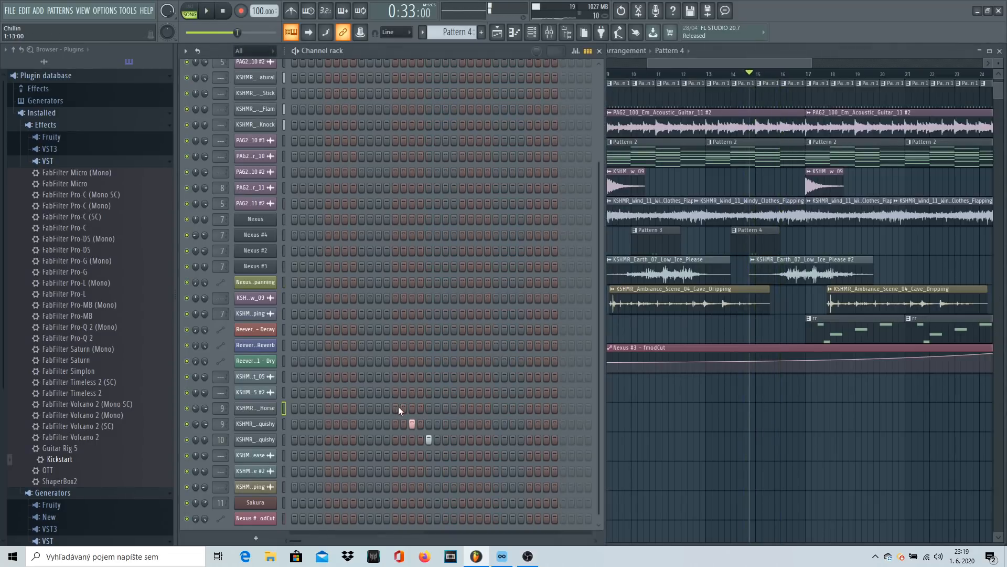
Step: Place a KSHMR Horse hit on step 11 of Pattern 4 and play it from bar 14
{"action": "left_click", "coordinate": [378, 407]}
{"action": "left_click", "coordinate": [378, 407]}
{"action": "key", "text": "space"}
{"action": "left_click", "coordinate": [733, 77]}
{"action": "key", "text": "space"}
{"action": "left_click", "coordinate": [377, 408]}
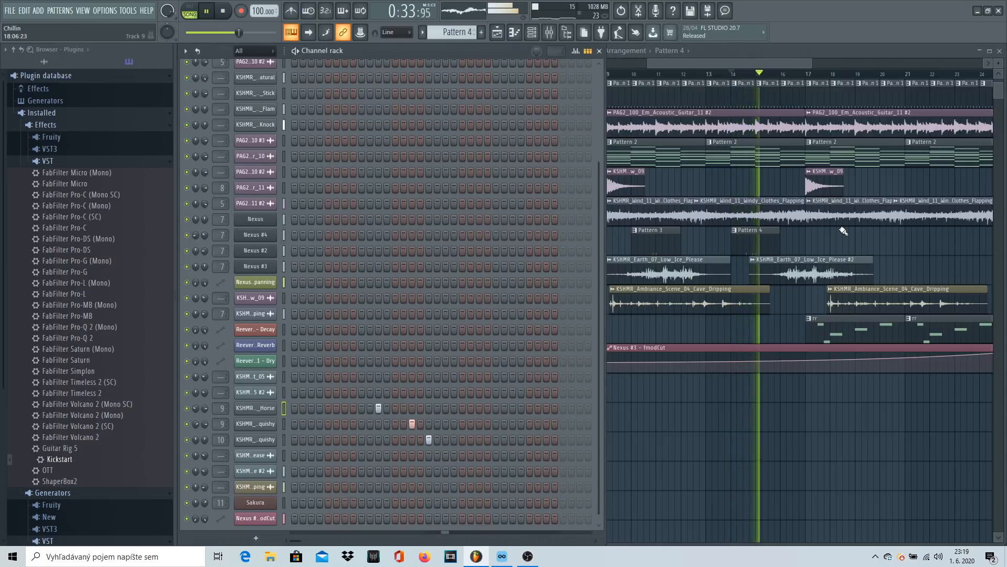
Step: Copy the Pattern 3 and Pattern 4 clips on Track 9 to bars 18 and 22
{"action": "left_click", "coordinate": [803, 65]}
{"action": "scroll", "coordinate": [802, 68], "scroll_direction": "down", "scroll_amount": 2}
{"action": "left_click_drag", "start_coordinate": [643, 236], "coordinate": [807, 236]}
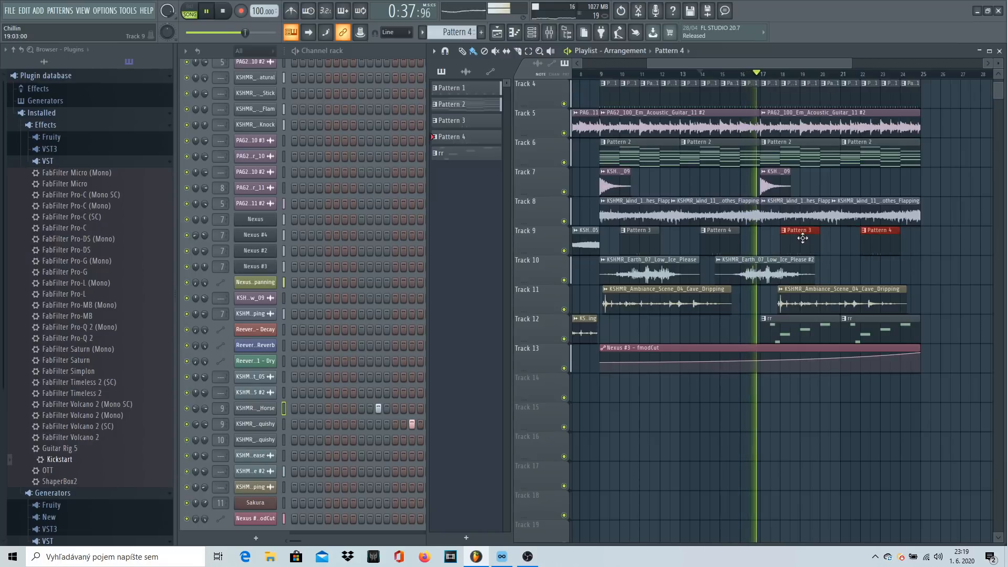
{"action": "left_click", "coordinate": [932, 252]}
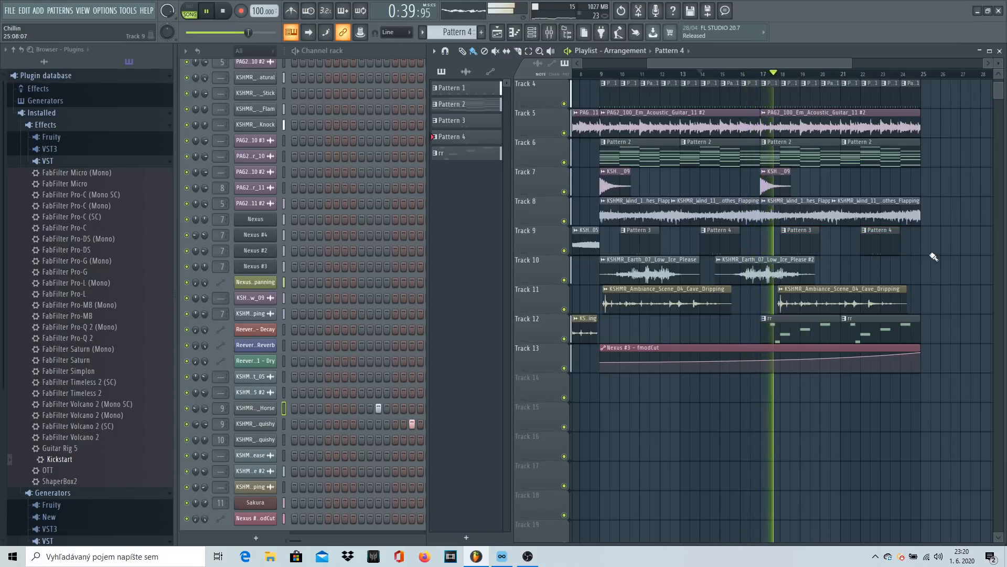
Step: Transpose the Sakura melody in the rr pattern up one octave and return to the playlist
{"action": "left_click", "coordinate": [443, 152]}
{"action": "left_click", "coordinate": [378, 502]}
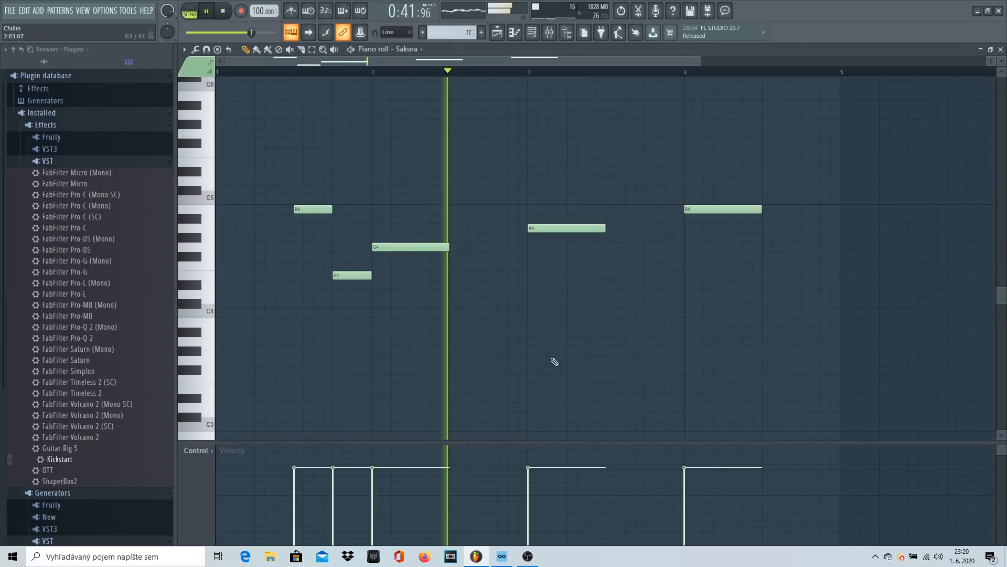
{"action": "scroll", "coordinate": [569, 348], "scroll_direction": "down", "scroll_amount": 3}
{"action": "scroll", "coordinate": [569, 230], "scroll_direction": "up", "scroll_amount": 3}
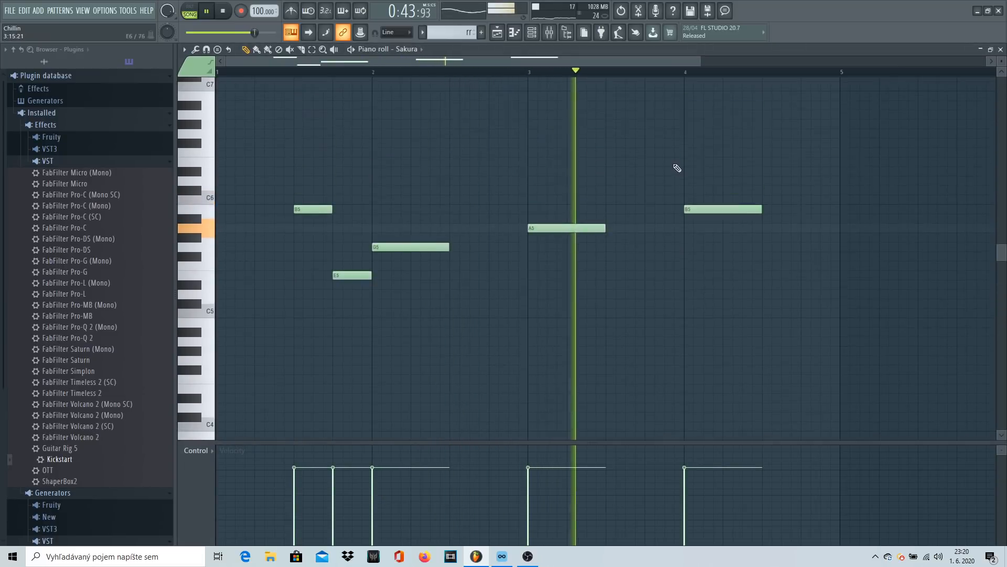
{"action": "key", "text": "F7"}
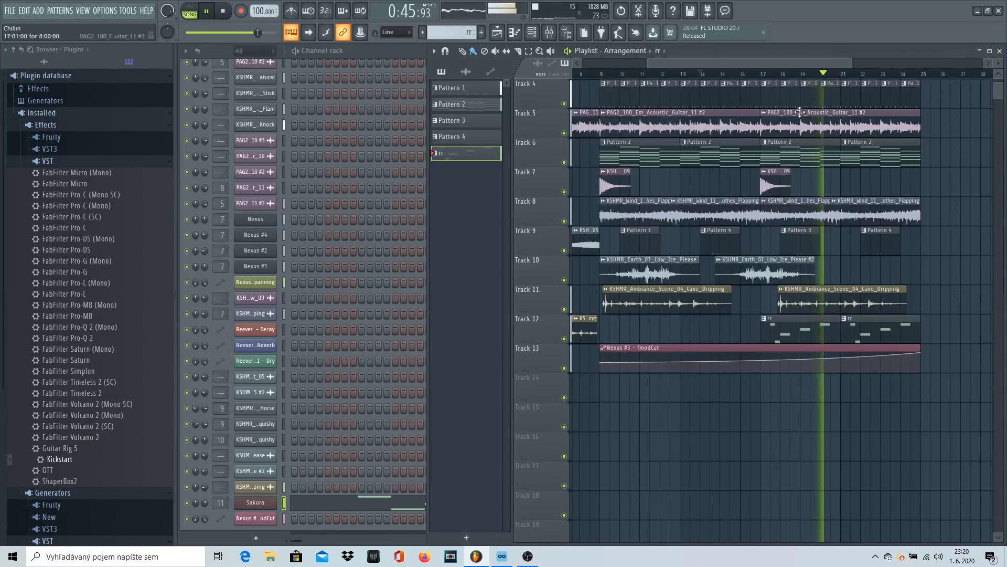
{"action": "left_click_drag", "start_coordinate": [786, 61], "coordinate": [835, 79]}
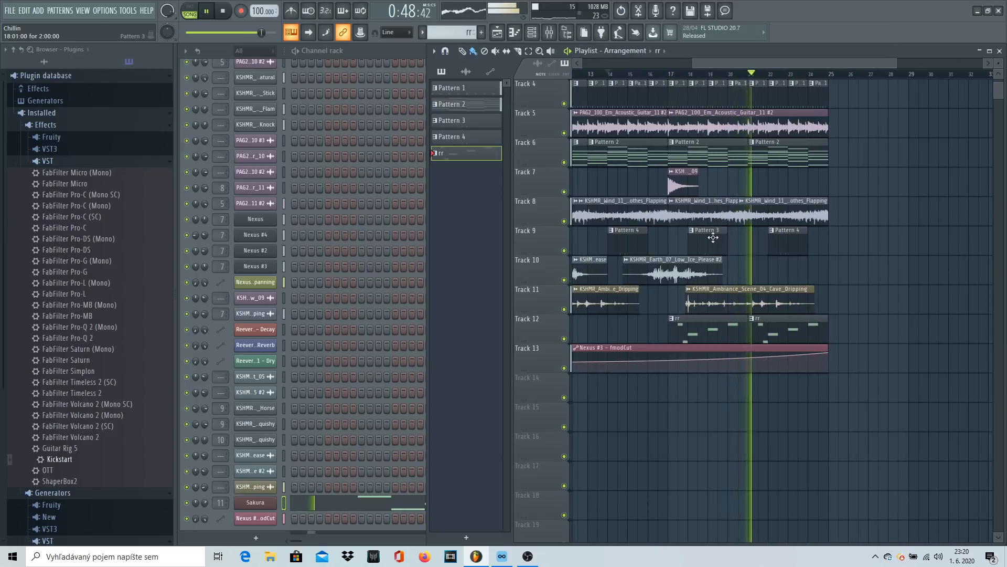
Step: Add a Pattern 3 clip at bar 20 on Track 9 and play the arrangement from there to the end
{"action": "key", "text": "space"}
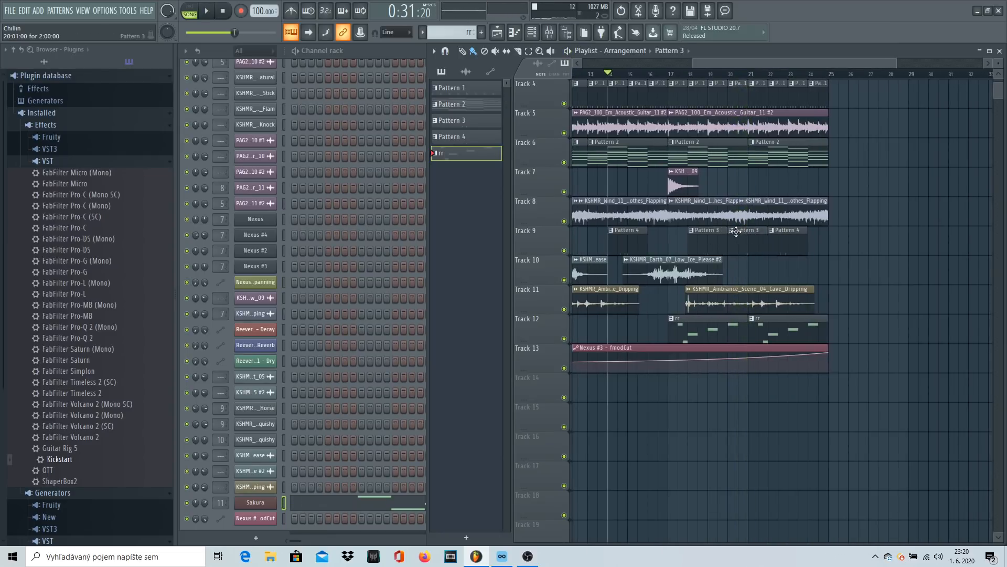
{"action": "left_click", "coordinate": [731, 74]}
{"action": "key", "text": "space"}
{"action": "scroll", "coordinate": [739, 231], "scroll_direction": "up", "scroll_amount": 4}
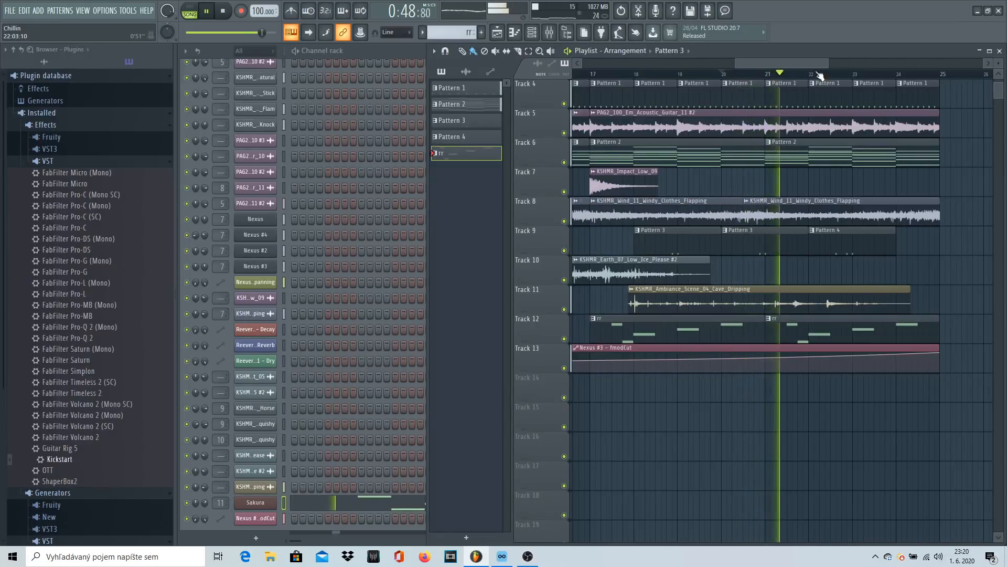
{"action": "scroll", "coordinate": [819, 75], "scroll_direction": "down", "scroll_amount": 4}
{"action": "scroll", "coordinate": [820, 75], "scroll_direction": "down", "scroll_amount": 4}
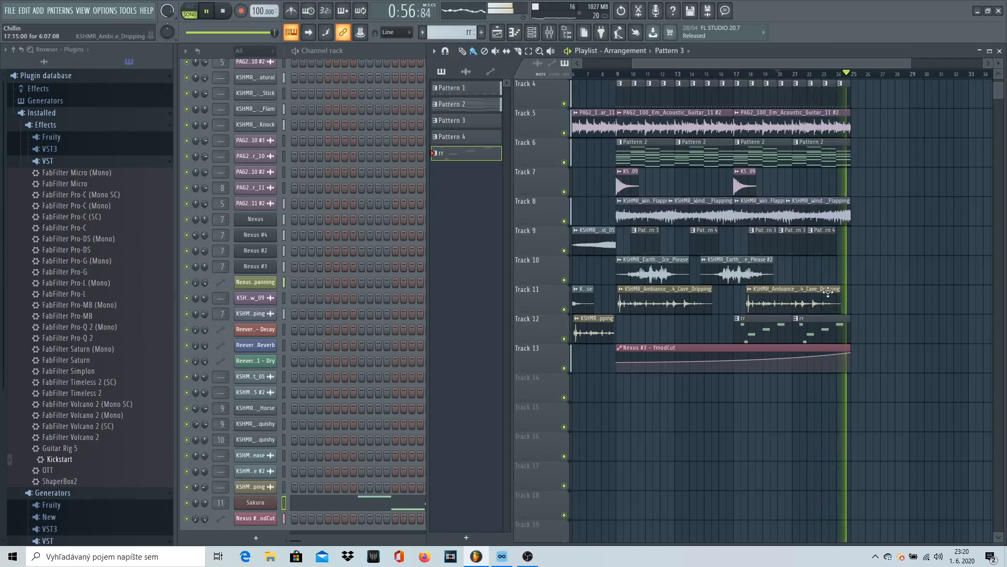
{"action": "key", "text": "space"}
Step: Extend the Pattern 1 and Pattern 2 clips through bar 28 and copy the bar 9 impact, wind, Pattern 3, earth and cave clips to bar 25
{"action": "scroll", "coordinate": [839, 216], "scroll_direction": "up", "scroll_amount": 2}
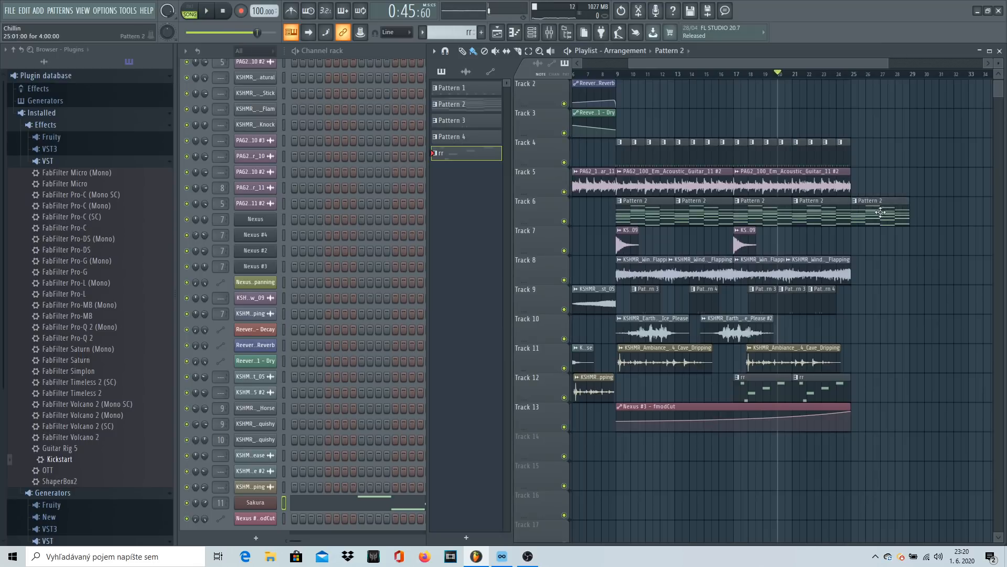
{"action": "mouse_move", "coordinate": [800, 154]}
{"action": "left_mouse_down"}
{"action": "mouse_move", "coordinate": [866, 155]}
{"action": "mouse_move", "coordinate": [803, 152]}
{"action": "left_mouse_up"}
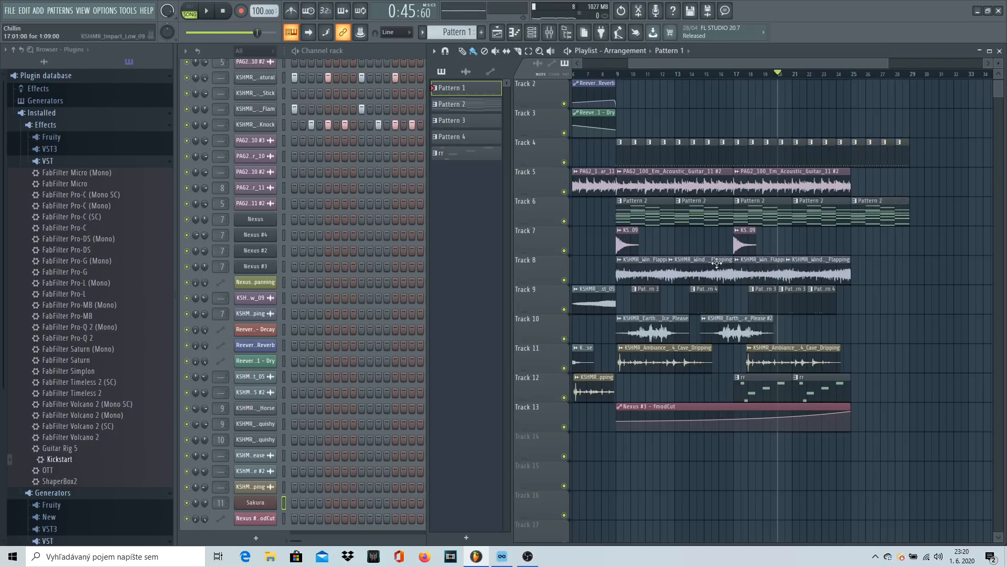
{"action": "left_click_drag", "start_coordinate": [646, 226], "coordinate": [623, 370]}
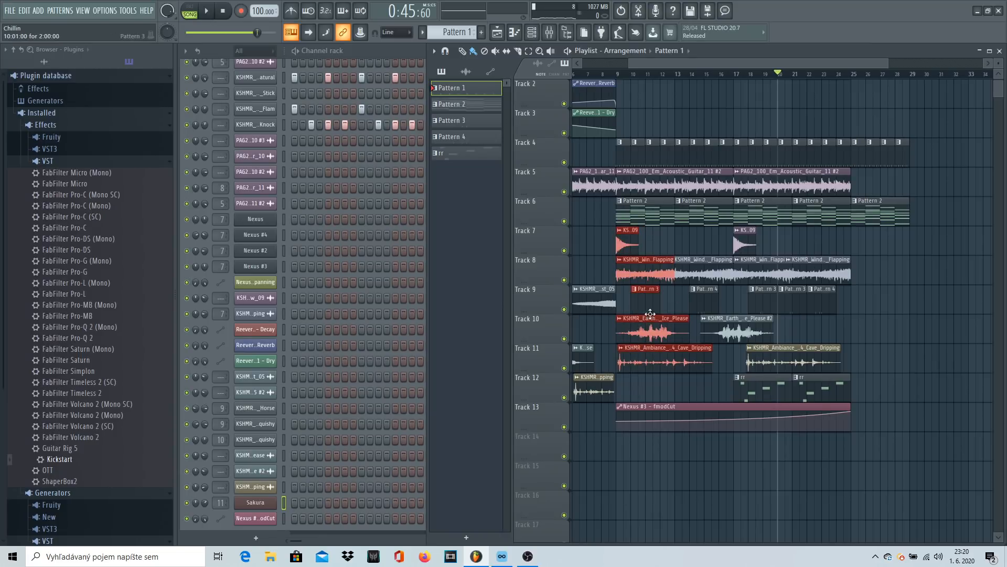
{"action": "left_click_drag", "start_coordinate": [639, 268], "coordinate": [873, 270]}
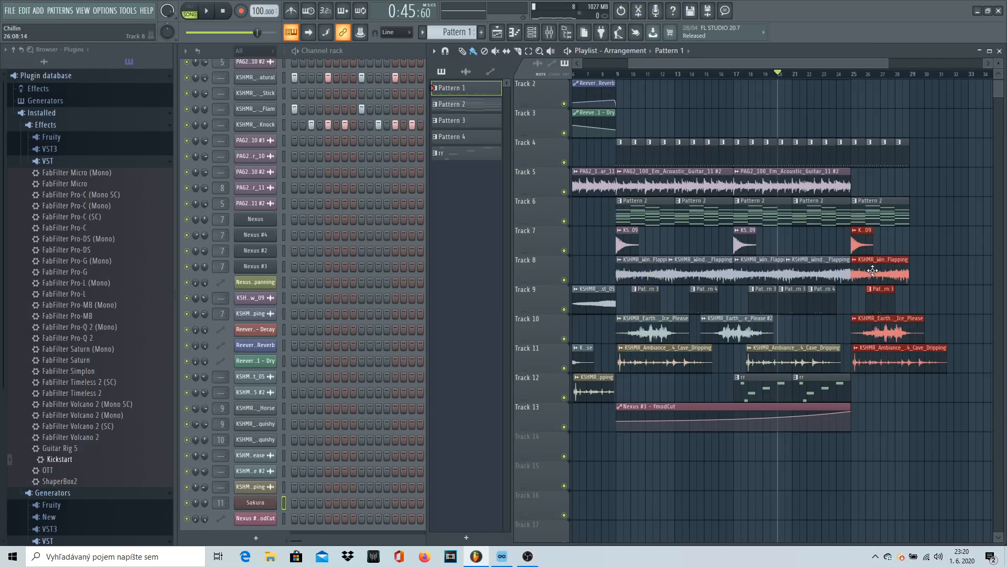
Step: Play from bar 24 and duplicate the Pattern 1 and Pattern 2 clips of bars 25 to 28 to bar 29
{"action": "left_click", "coordinate": [842, 74]}
{"action": "key", "text": "space"}
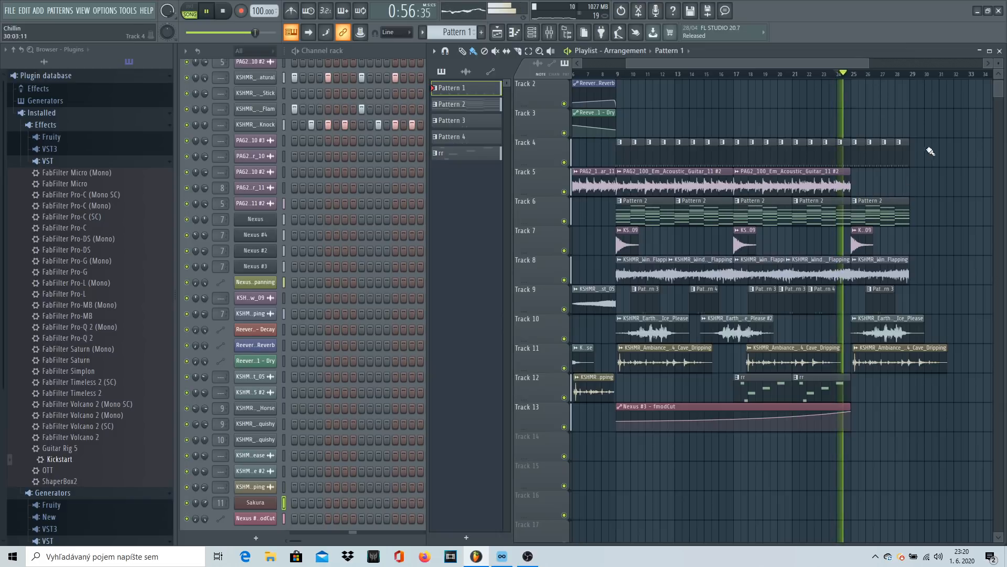
{"action": "left_click_drag", "start_coordinate": [934, 108], "coordinate": [854, 226]}
{"action": "key", "text": "ctrl+b"}
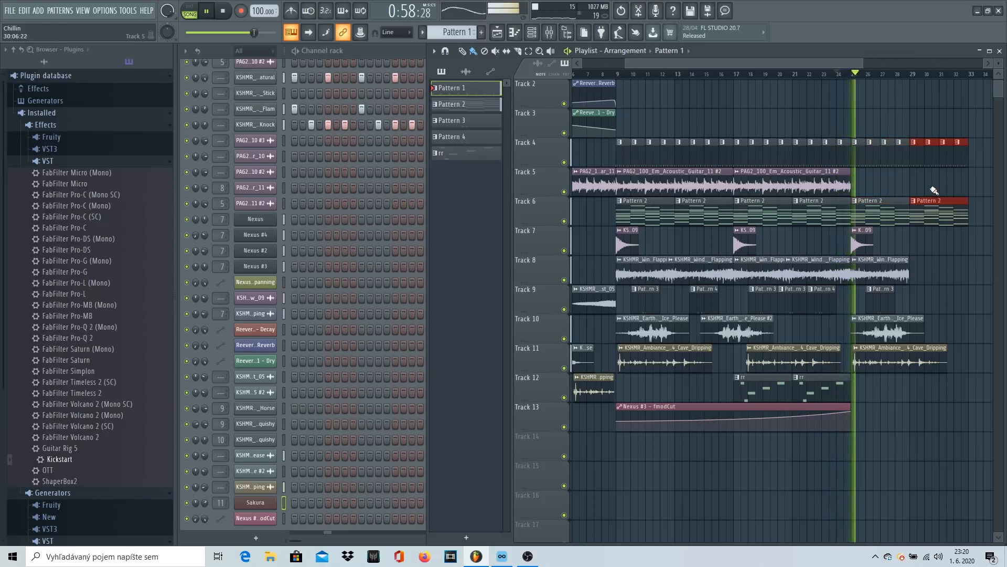
{"action": "left_click", "coordinate": [951, 185]}
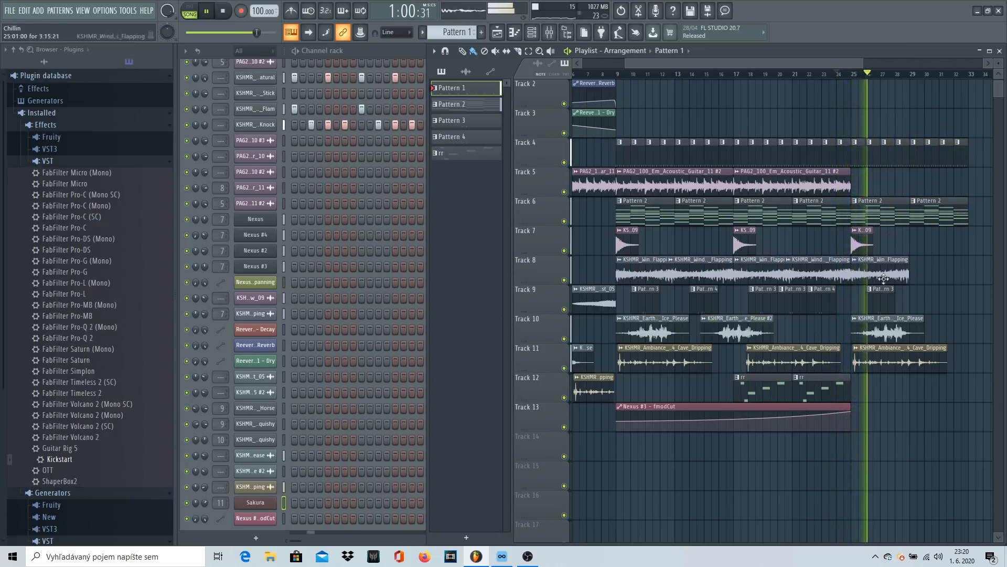
Step: Add another Nexus #3 fmodCut automation clip at bar 25 on Track 13 and restart playback near bar 24
{"action": "left_click", "coordinate": [842, 409]}
{"action": "left_click", "coordinate": [854, 417]}
{"action": "left_click", "coordinate": [846, 76]}
Step: Try a PAG2_100_Em_Acoustic_Guitar_11 clip at bar 25 on Track 5, listen to it, and delete it
{"action": "left_click", "coordinate": [789, 182]}
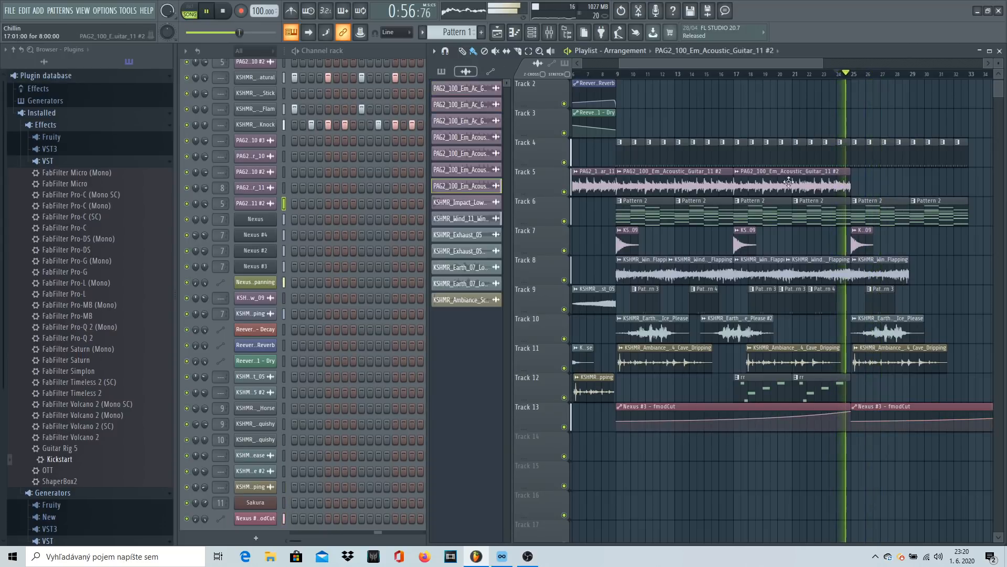
{"action": "left_click", "coordinate": [866, 181]}
{"action": "right_click", "coordinate": [866, 120]}
{"action": "left_click_drag", "start_coordinate": [822, 63], "coordinate": [868, 64]}
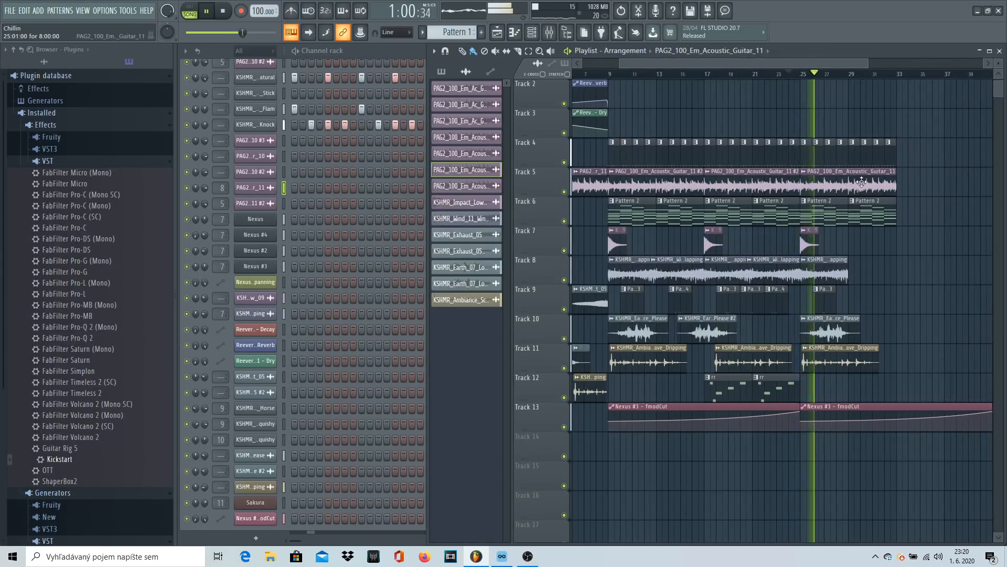
{"action": "key", "text": "space"}
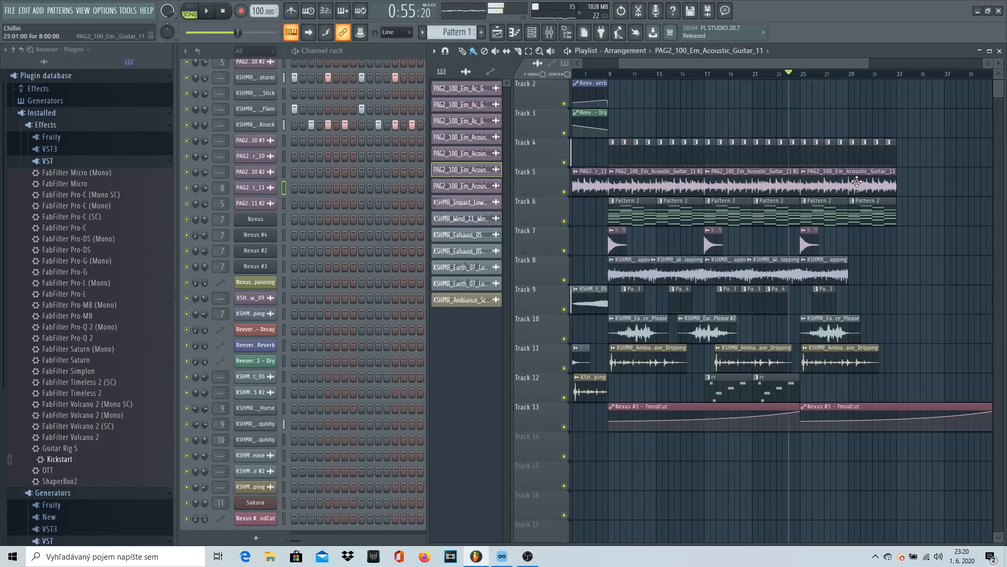
{"action": "right_click", "coordinate": [871, 177]}
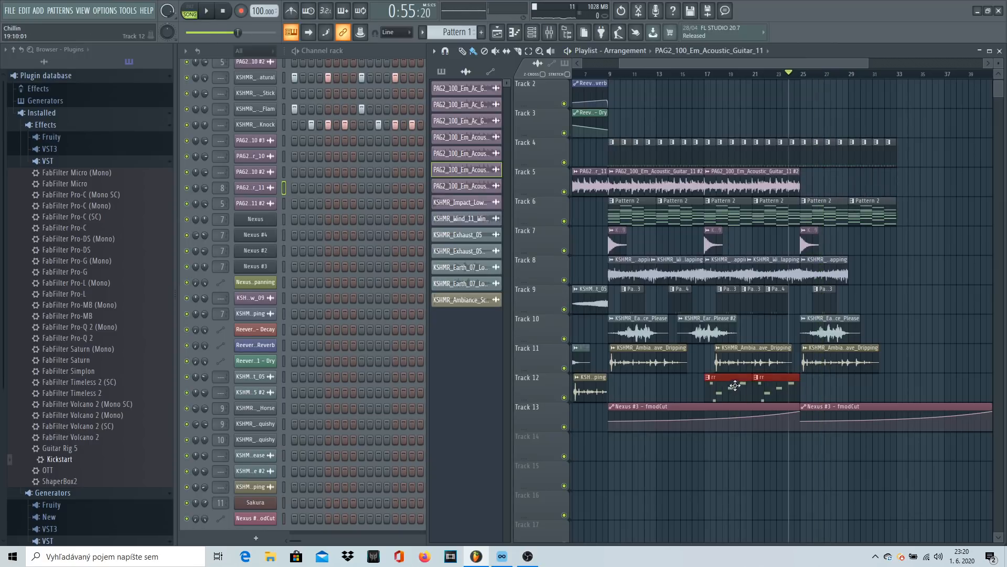
Step: Copy the two rr clips to bar 25 on Track 12 and the intro guitar clip with its Reverb and Dry automation to bar 41
{"action": "left_click_drag", "start_coordinate": [735, 386], "coordinate": [826, 387]}
{"action": "key", "text": "space"}
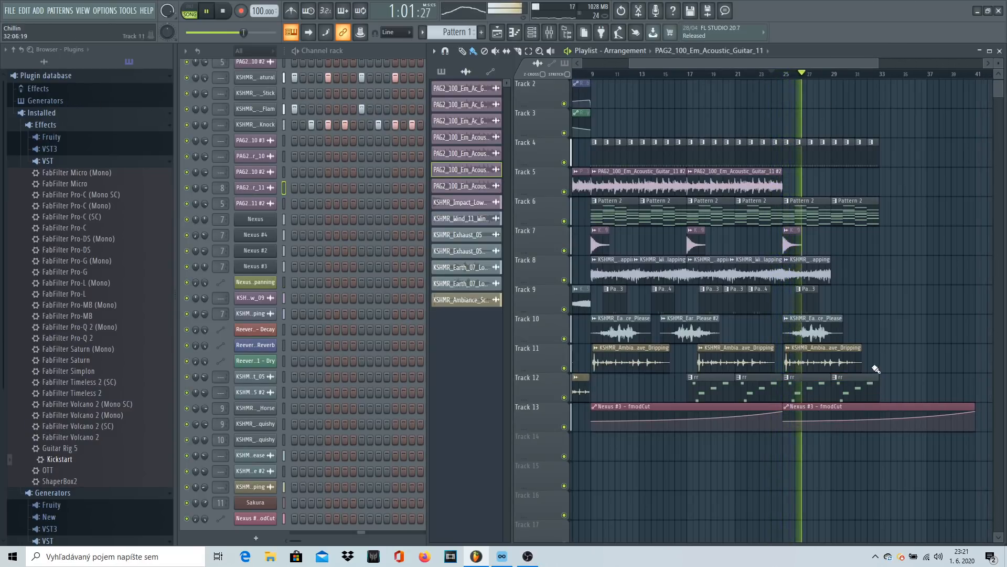
{"action": "scroll", "coordinate": [646, 88], "scroll_direction": "down", "scroll_amount": 2}
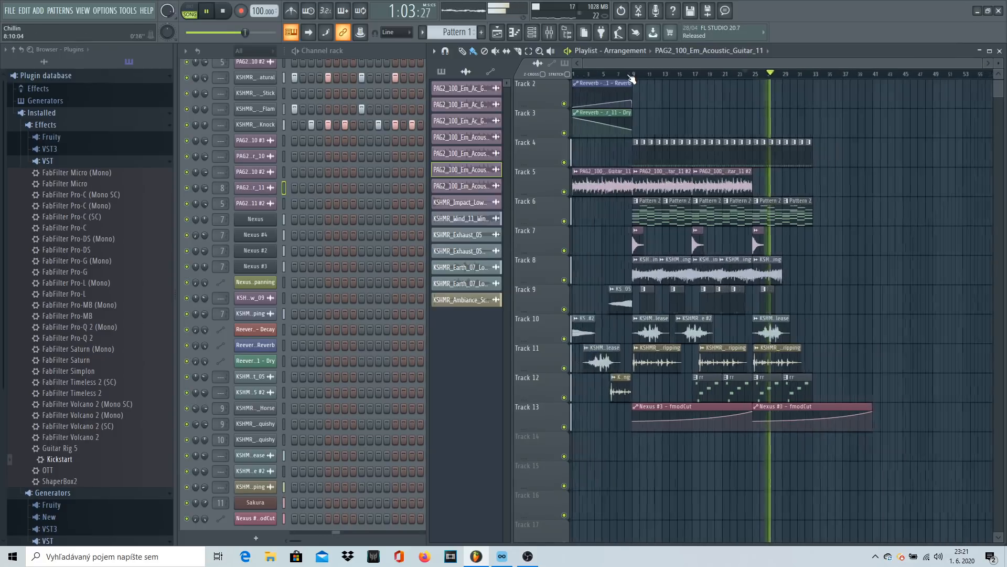
{"action": "left_click_drag", "start_coordinate": [626, 197], "coordinate": [573, 97]}
{"action": "left_click_drag", "start_coordinate": [591, 186], "coordinate": [892, 186]}
{"action": "left_click", "coordinate": [856, 180]}
Step: Copy the Tracks 4 to 12 clips from bar 25 to bar 33, and copy a wind, Pattern 4 and earth clip group to about bar 30
{"action": "left_click_drag", "start_coordinate": [760, 385], "coordinate": [760, 385]}
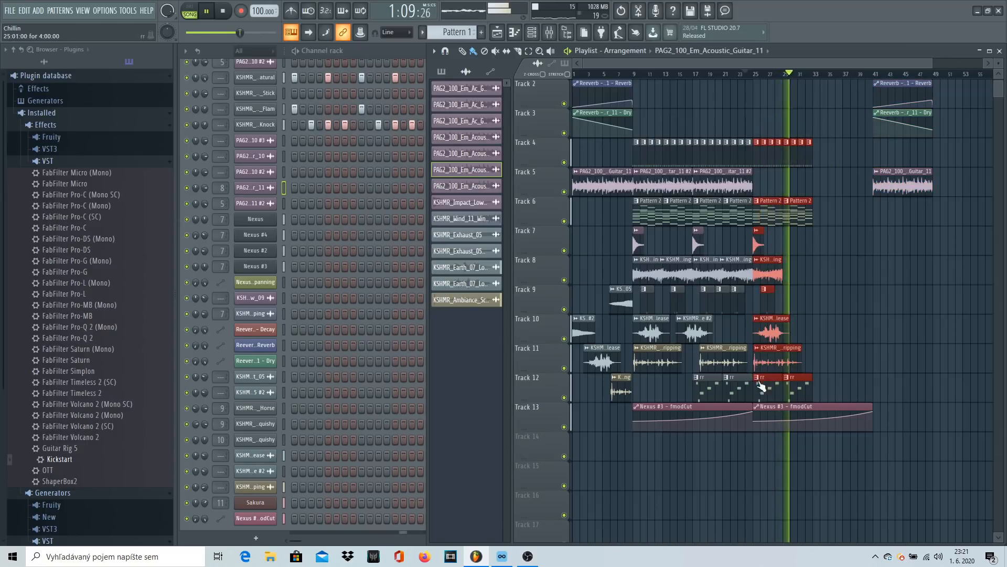
{"action": "left_click_drag", "start_coordinate": [773, 212], "coordinate": [833, 212]}
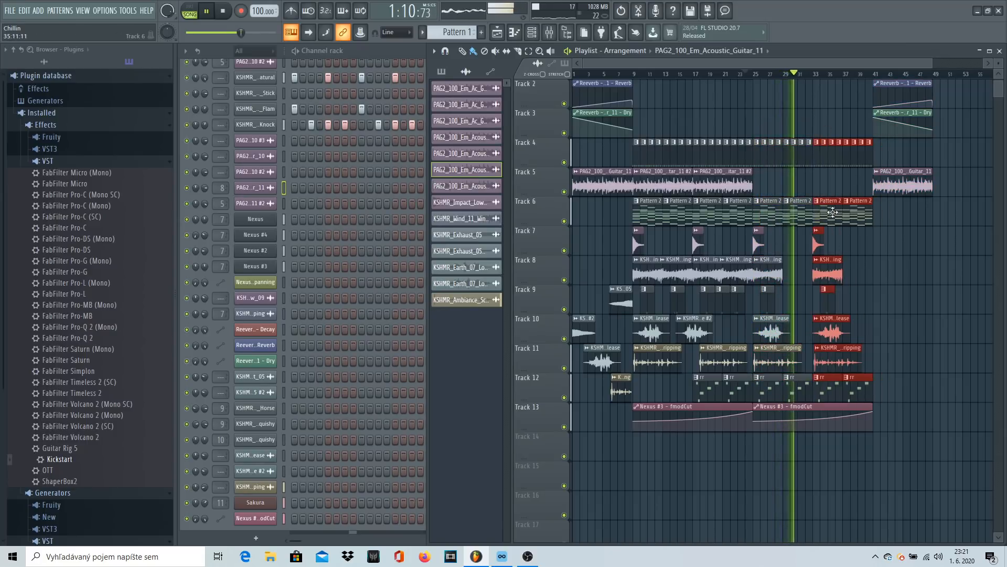
{"action": "left_click", "coordinate": [857, 233]}
{"action": "left_click_drag", "start_coordinate": [687, 269], "coordinate": [701, 339]}
{"action": "left_click_drag", "start_coordinate": [688, 270], "coordinate": [788, 271]}
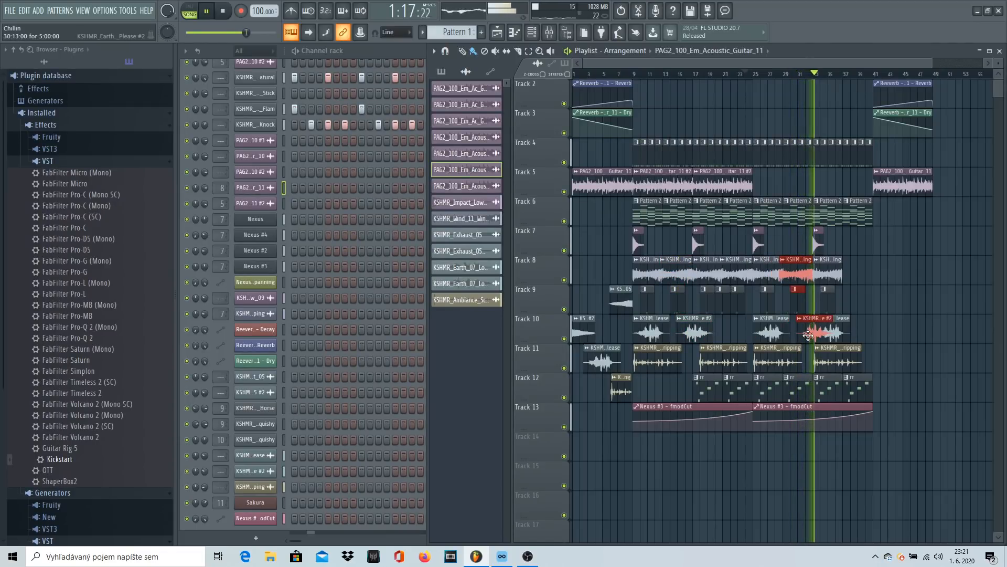
Step: Delete the impact, wind, Pattern 3, Pattern 4, earth and cave clips from bar 25 onward on Tracks 7 to 11
{"action": "right_click", "coordinate": [797, 269]}
{"action": "right_click", "coordinate": [819, 242]}
{"action": "right_click", "coordinate": [827, 270]}
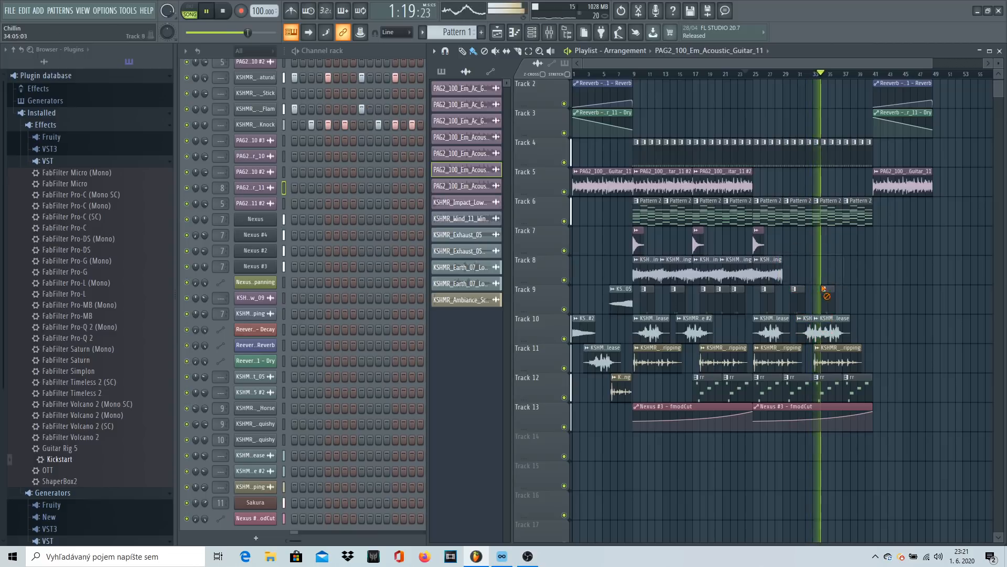
{"action": "right_click", "coordinate": [804, 321]}
{"action": "right_click", "coordinate": [826, 328]}
{"action": "right_click", "coordinate": [838, 356]}
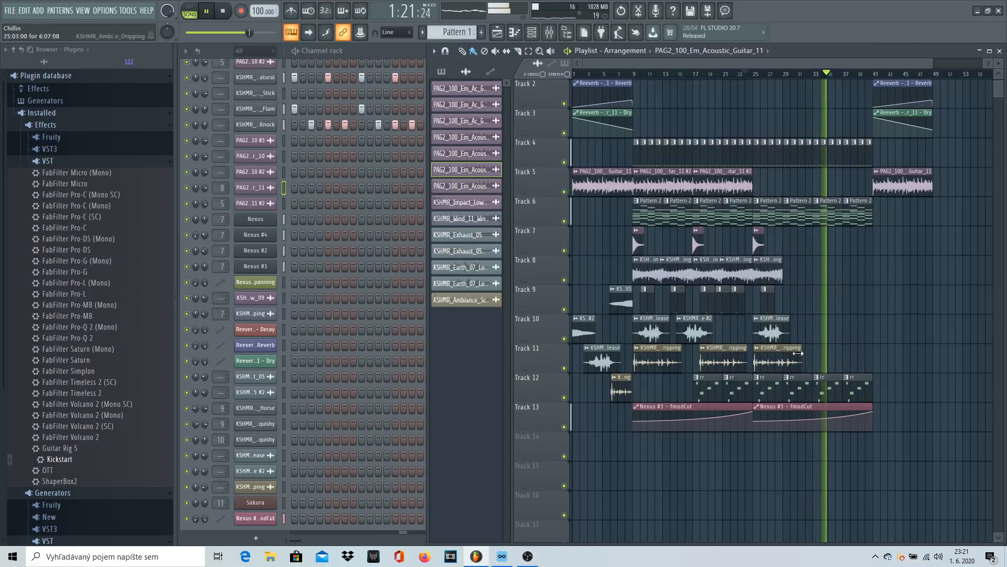
{"action": "left_click_drag", "start_coordinate": [799, 354], "coordinate": [792, 354]}
{"action": "right_click", "coordinate": [767, 270]}
{"action": "right_click", "coordinate": [765, 299]}
{"action": "right_click", "coordinate": [771, 330]}
{"action": "right_click", "coordinate": [770, 361]}
{"action": "right_click", "coordinate": [760, 242]}
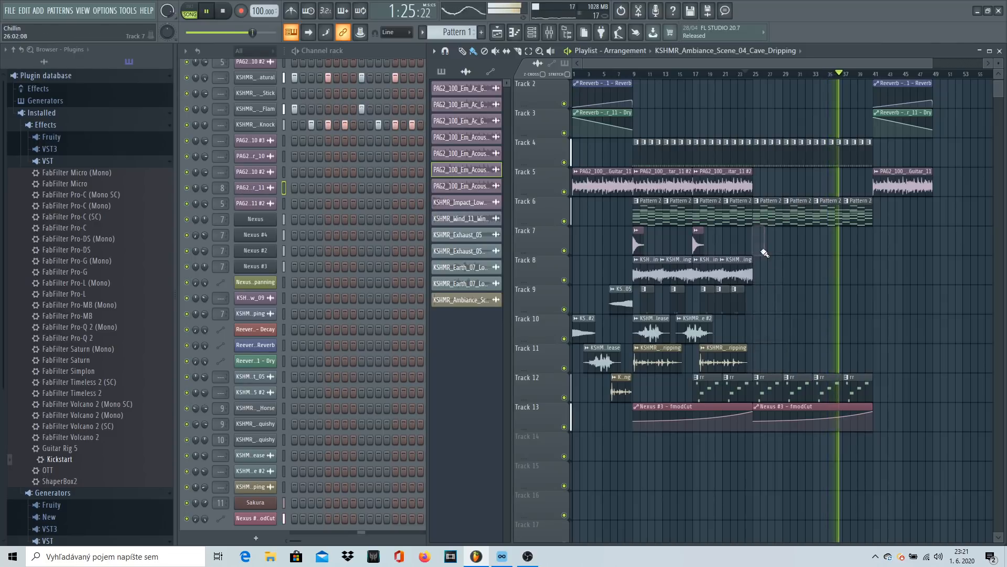
Step: Duplicate the Tracks 7 to 11 clips of bars 9 to 24 to bar 25
{"action": "left_click_drag", "start_coordinate": [769, 247], "coordinate": [638, 367]}
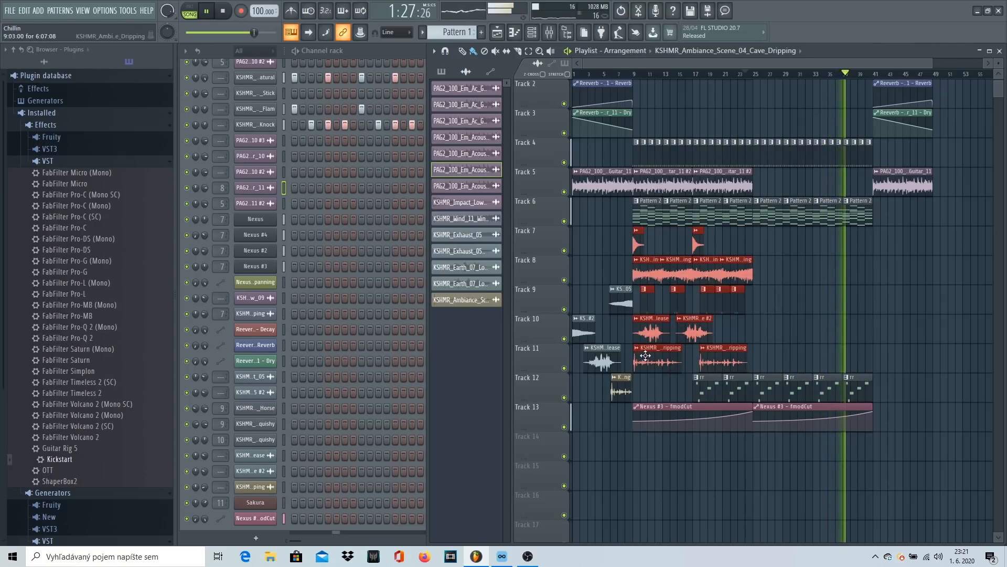
{"action": "key", "text": "ctrl+b"}
{"action": "left_click", "coordinate": [932, 269]}
Step: Duplicate the Pattern 1 clips on Track 4 and the Pattern 2 clips on Track 6 to fill bars 41 to 48
{"action": "left_click_drag", "start_coordinate": [883, 152], "coordinate": [847, 165]}
{"action": "key", "text": "ctrl+b"}
{"action": "left_click_drag", "start_coordinate": [898, 224], "coordinate": [834, 198]}
{"action": "key", "text": "ctrl+b"}
Step: Duplicate the Tracks 7 to 11 clips of bars 25 to 40 and shift the copies to start at bar 41
{"action": "left_click_drag", "start_coordinate": [898, 245], "coordinate": [754, 370]}
{"action": "key", "text": "ctrl+b"}
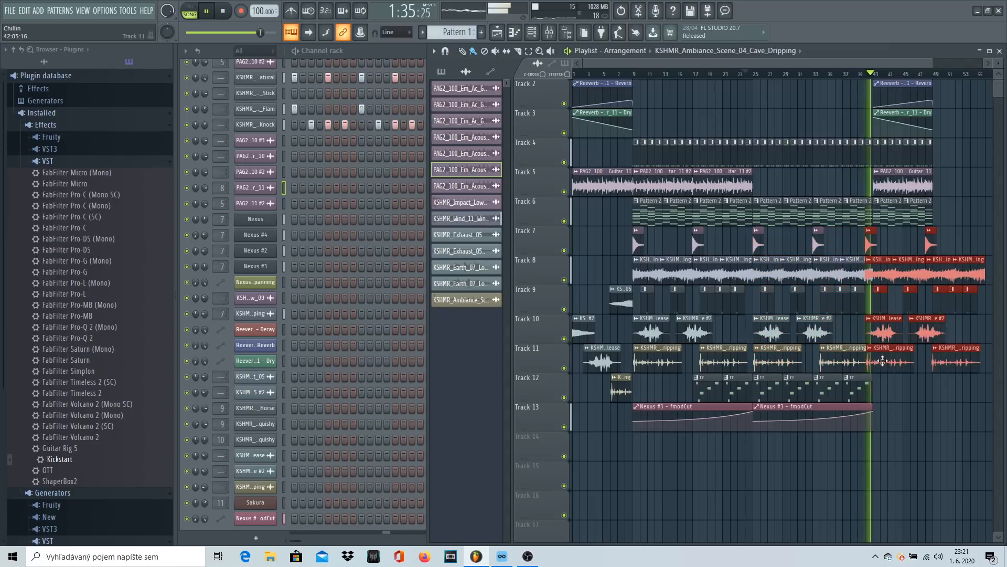
{"action": "key", "text": "shift+Right"}
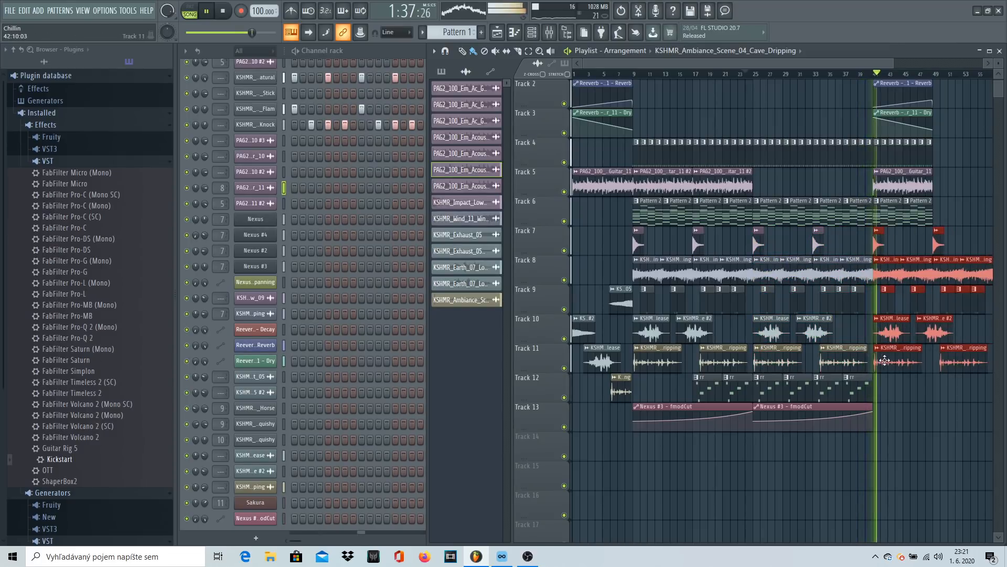
Step: Try the second guitar clip on Track 5 at bar 42 during playback and return it to bar 41
{"action": "left_click", "coordinate": [868, 74]}
{"action": "left_click", "coordinate": [898, 179]}
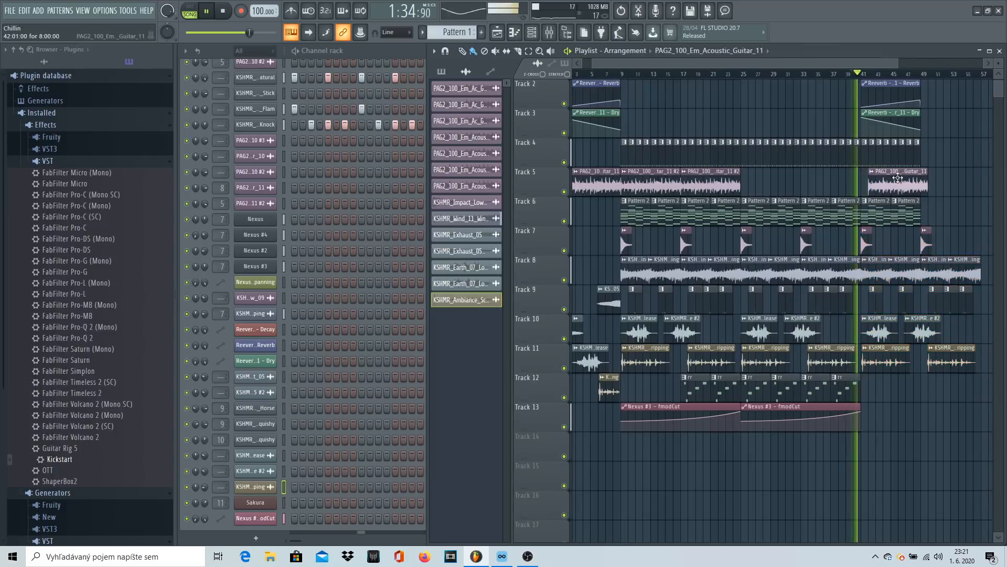
{"action": "left_click", "coordinate": [866, 174]}
{"action": "left_click", "coordinate": [920, 251]}
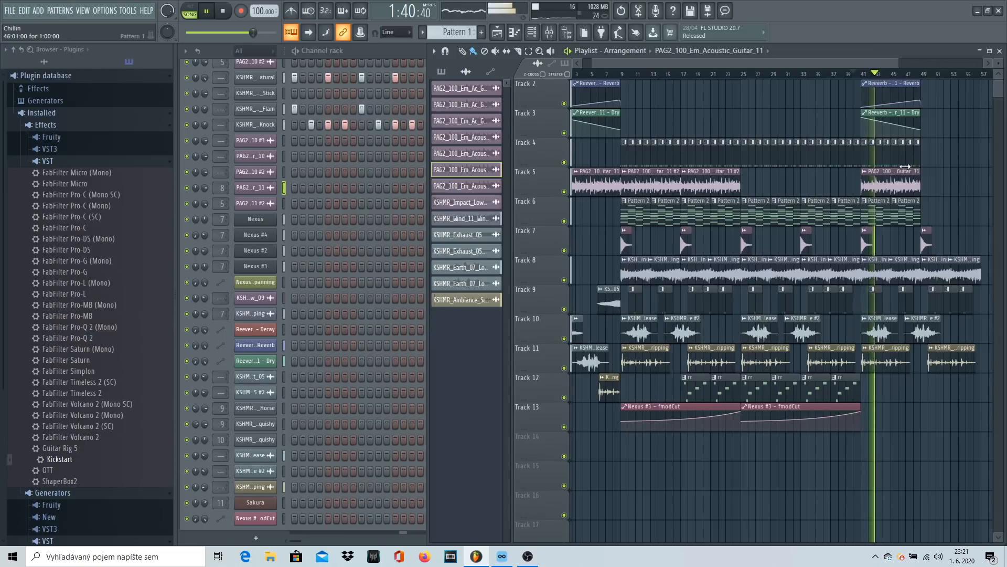
{"action": "key", "text": "space"}
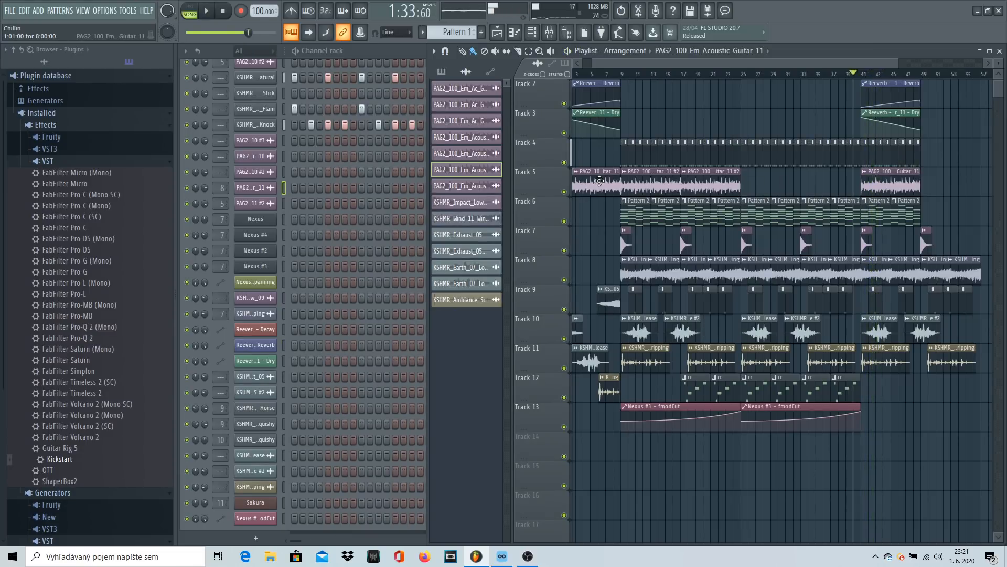
Step: Play the transition into the bar 41 section and check how its clips line up
{"action": "mouse_move", "coordinate": [658, 67]}
{"action": "left_mouse_down"}
{"action": "mouse_move", "coordinate": [598, 61]}
{"action": "mouse_move", "coordinate": [635, 77]}
{"action": "left_mouse_up"}
{"action": "key", "text": "space"}
{"action": "left_click_drag", "start_coordinate": [822, 75], "coordinate": [863, 75]}
{"action": "scroll", "coordinate": [871, 75], "scroll_direction": "up", "scroll_amount": 5}
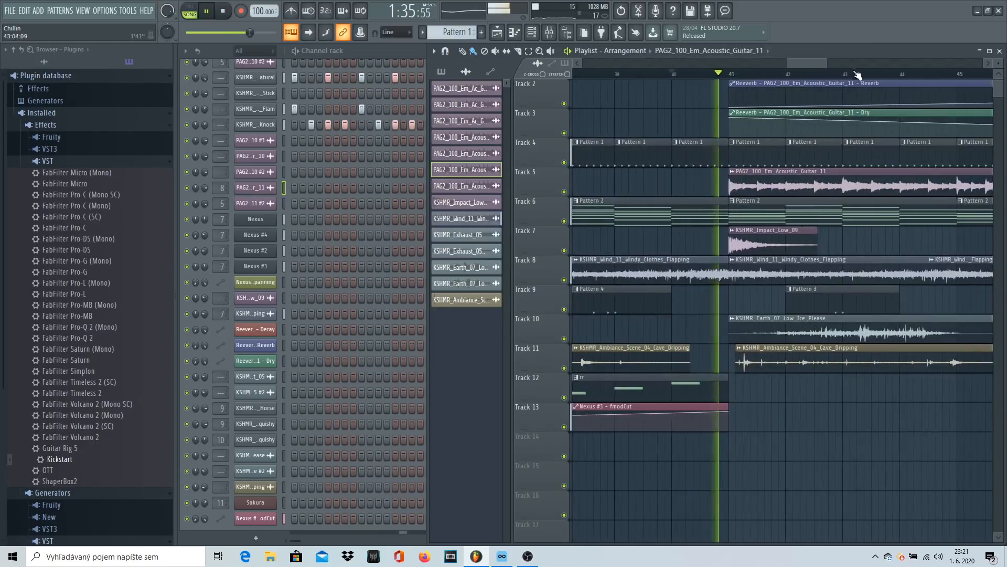
{"action": "scroll", "coordinate": [790, 76], "scroll_direction": "down", "scroll_amount": 5}
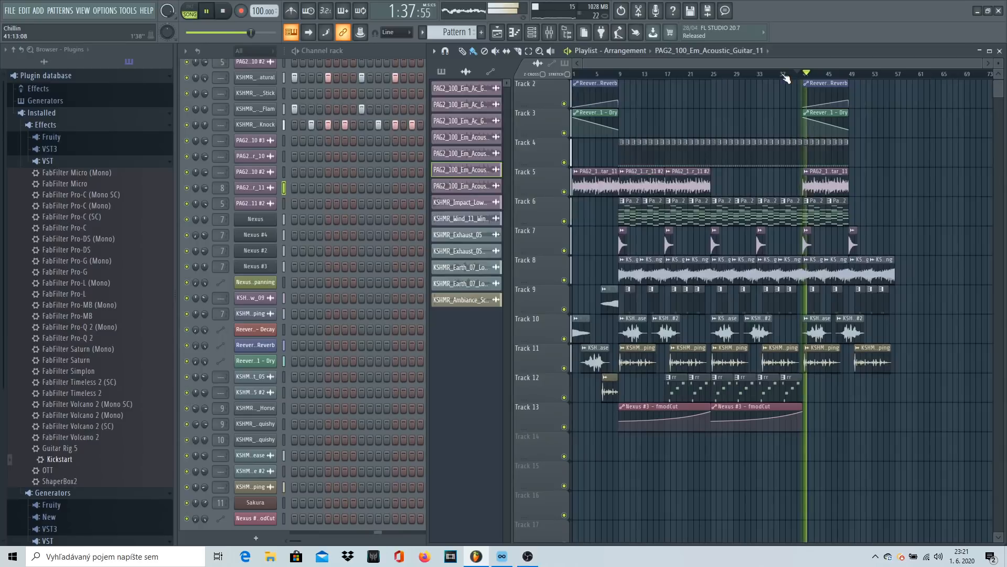
{"action": "scroll", "coordinate": [771, 116], "scroll_direction": "up", "scroll_amount": 1}
{"action": "key", "text": "space"}
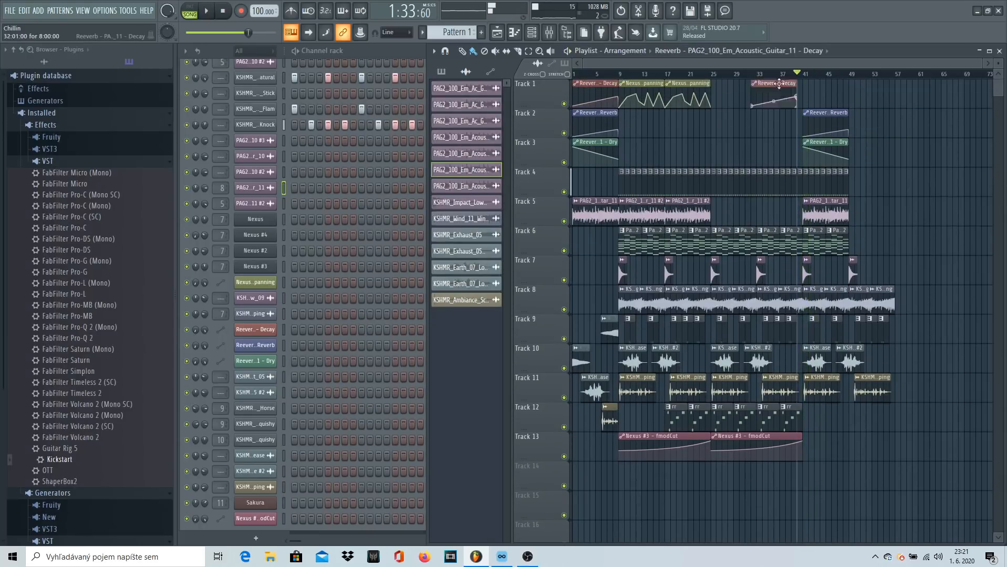
Step: Place the copied Reeverb Decay automation clip at bar 41 on Track 1, aligned with the Reverb and Dry clips
{"action": "left_click_drag", "start_coordinate": [779, 84], "coordinate": [819, 84]}
{"action": "scroll", "coordinate": [800, 75], "scroll_direction": "up", "scroll_amount": 5}
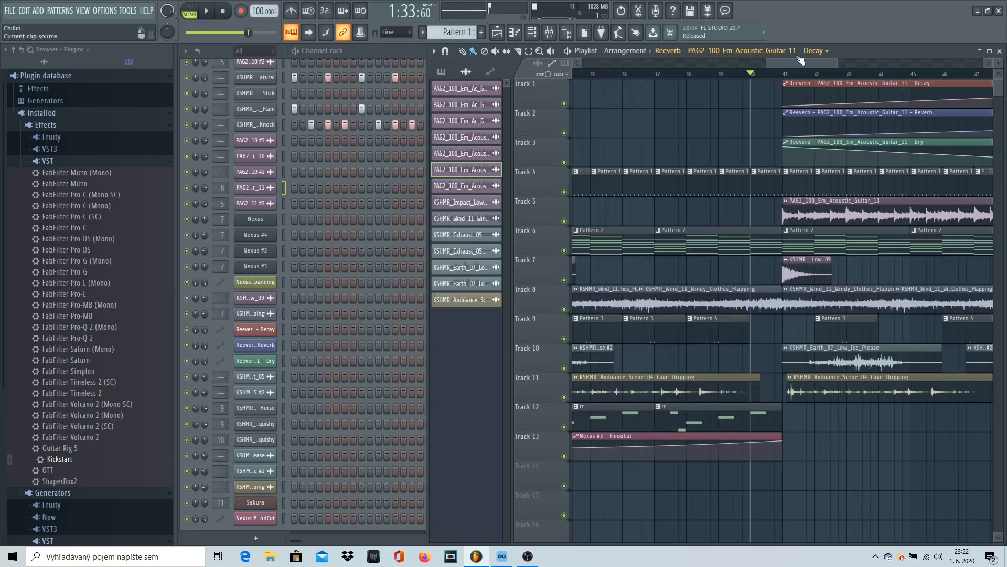
{"action": "scroll", "coordinate": [779, 76], "scroll_direction": "down", "scroll_amount": 3}
Step: Create a channel volume automation clip for the bar 41 guitar and place it on Track 14 from bar 33 to bar 41
{"action": "left_click_drag", "start_coordinate": [780, 76], "coordinate": [883, 76]}
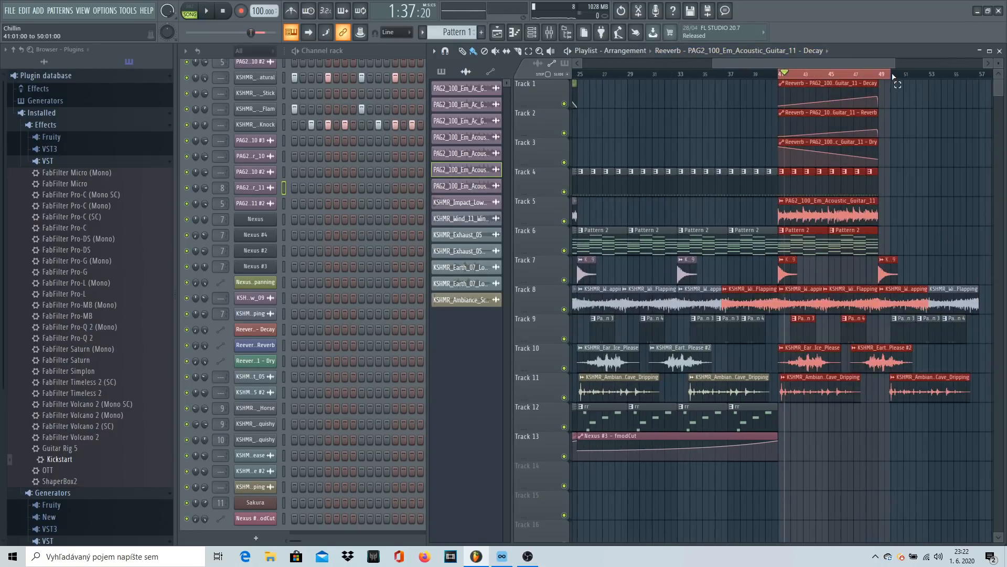
{"action": "double_click", "coordinate": [817, 216]}
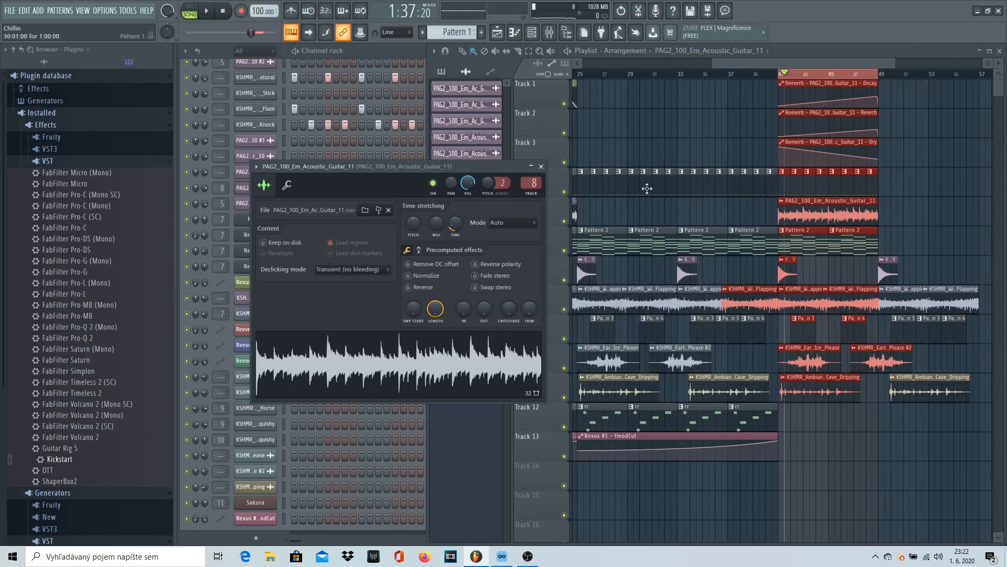
{"action": "left_click", "coordinate": [541, 166]}
{"action": "left_click", "coordinate": [554, 35]}
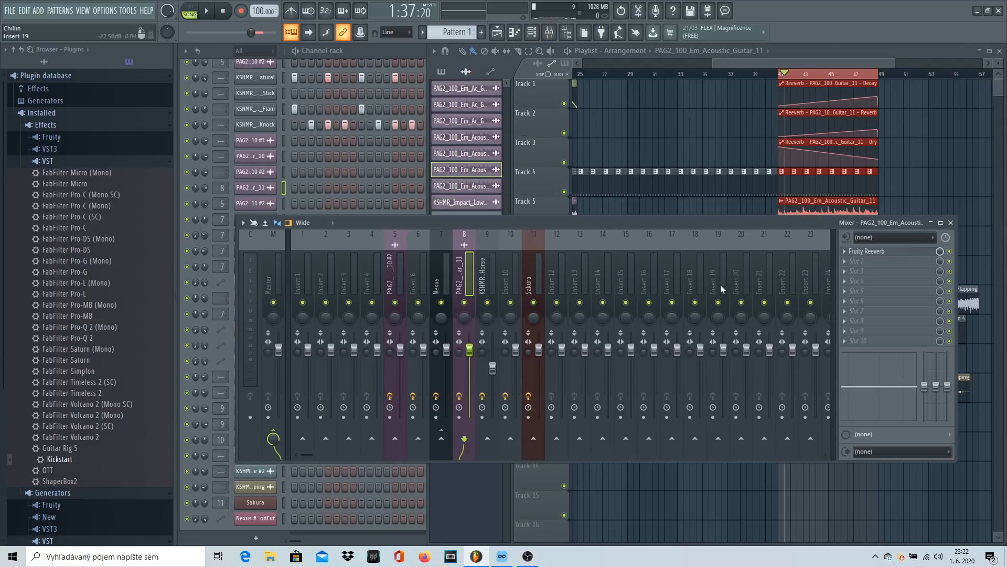
{"action": "left_click", "coordinate": [951, 222]}
{"action": "double_click", "coordinate": [827, 221]}
{"action": "right_click", "coordinate": [472, 184]}
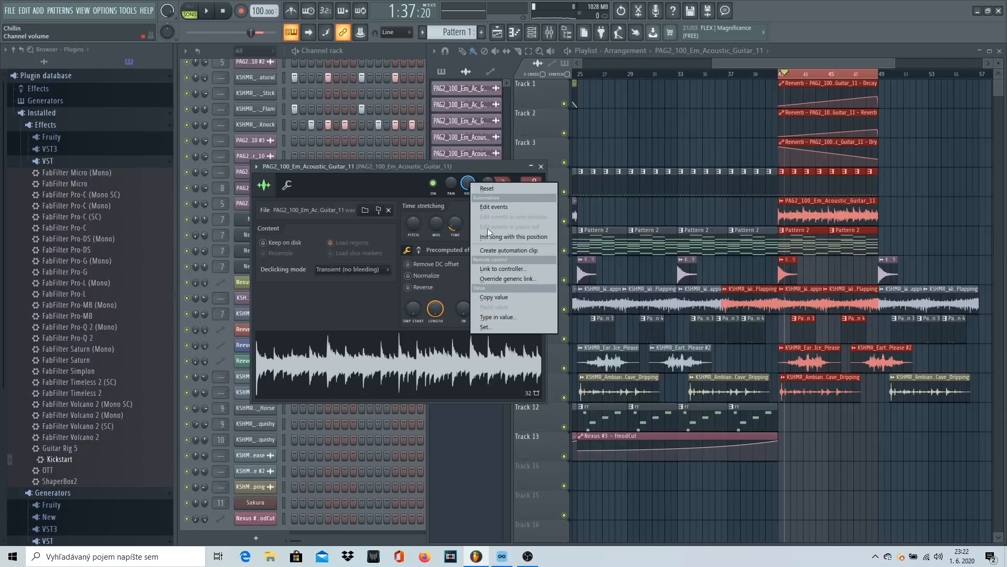
{"action": "left_click", "coordinate": [495, 246]}
{"action": "left_click_drag", "start_coordinate": [798, 464], "coordinate": [732, 466]}
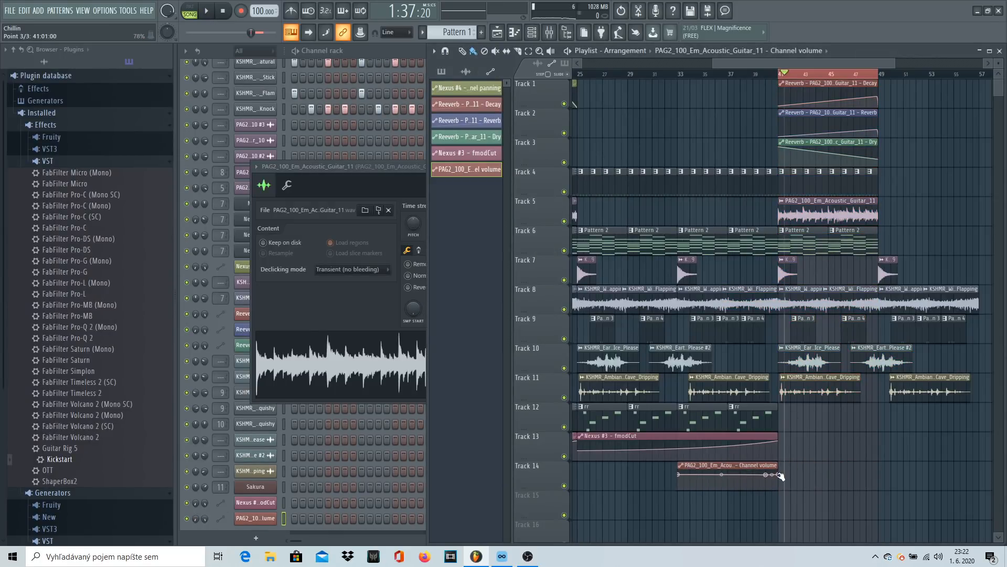
Step: Play the transition into bar 41 and lower the end point of the guitar's volume automation on Track 14
{"action": "key", "text": "space"}
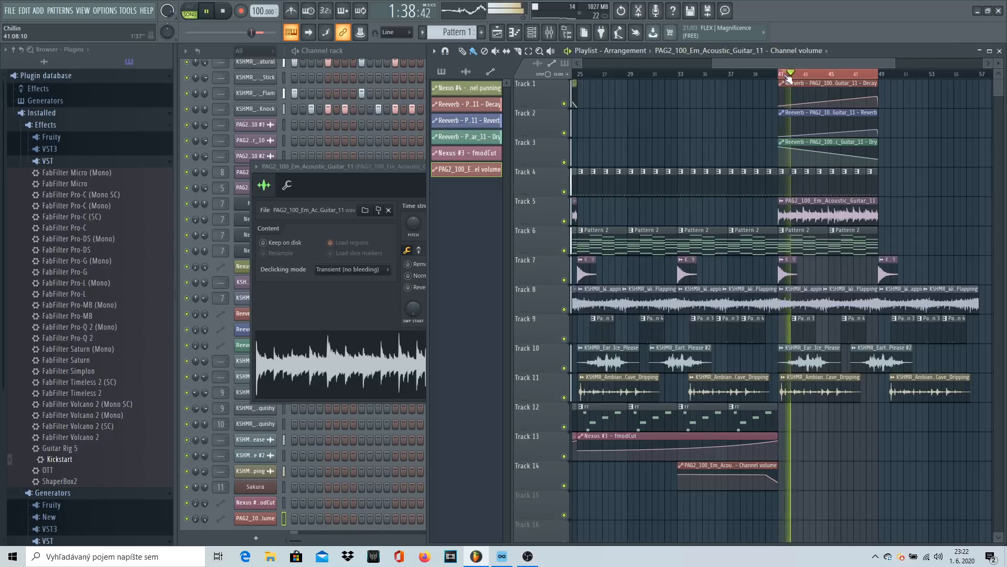
{"action": "left_click", "coordinate": [768, 75]}
{"action": "scroll", "coordinate": [768, 76], "scroll_direction": "up", "scroll_amount": 2}
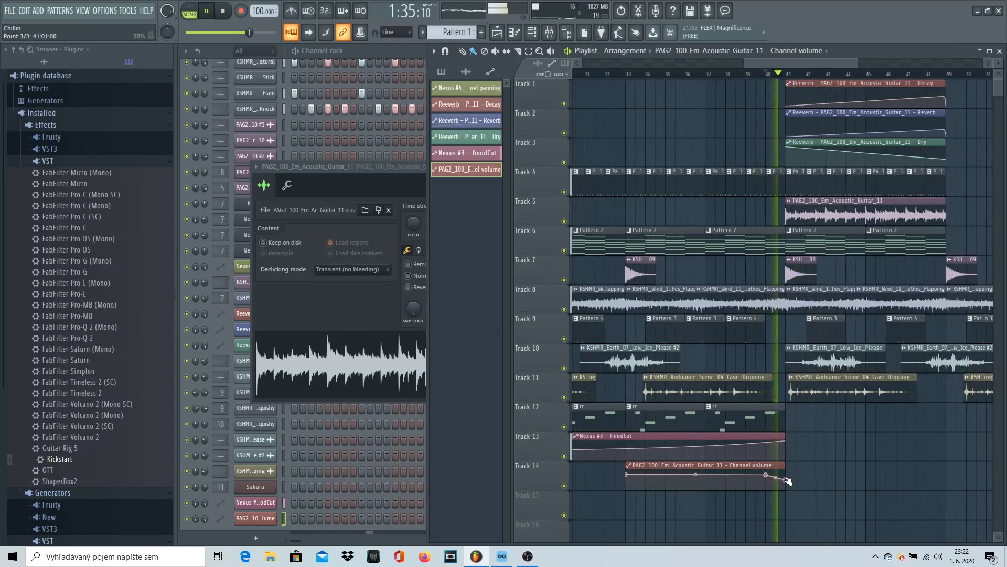
{"action": "left_click_drag", "start_coordinate": [787, 480], "coordinate": [791, 483]}
Step: Duplicate the Tracks 1 to 6 clips of bars 41 to 48 and place the copies at bar 49
{"action": "scroll", "coordinate": [849, 70], "scroll_direction": "down", "scroll_amount": 2}
{"action": "left_click_drag", "start_coordinate": [746, 64], "coordinate": [708, 64]}
{"action": "scroll", "coordinate": [871, 66], "scroll_direction": "up", "scroll_amount": 2}
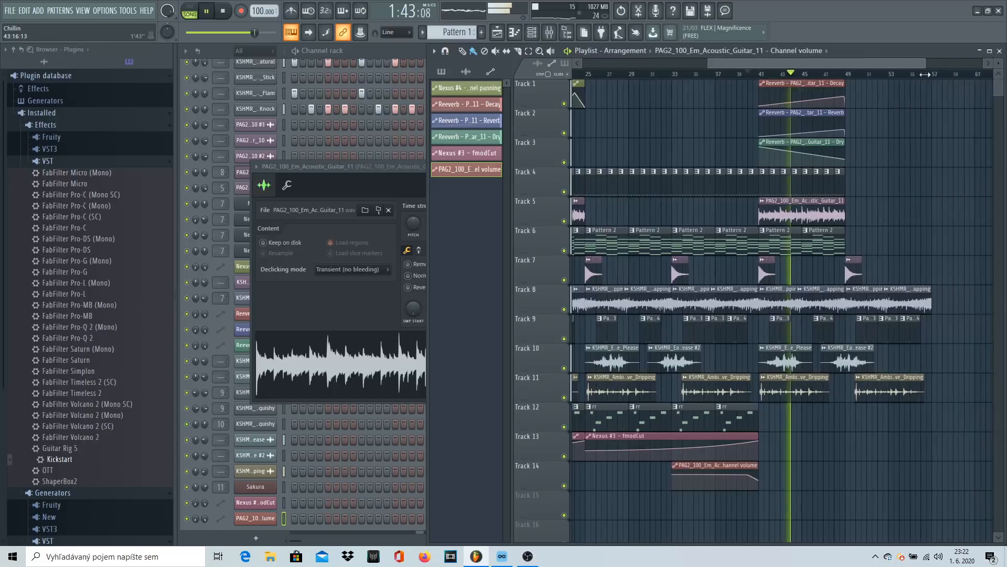
{"action": "left_click_drag", "start_coordinate": [837, 80], "coordinate": [838, 235]}
{"action": "left_click", "coordinate": [964, 192]}
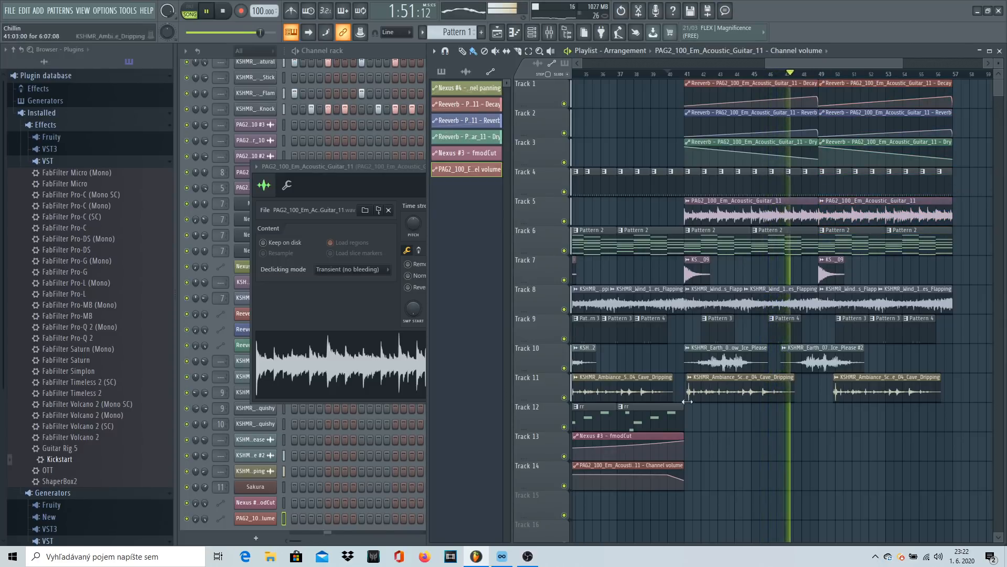
Step: Place the rr pattern at bar 49 on Track 12 and make that clip unique
{"action": "left_click", "coordinate": [629, 420]}
{"action": "left_click", "coordinate": [840, 420]}
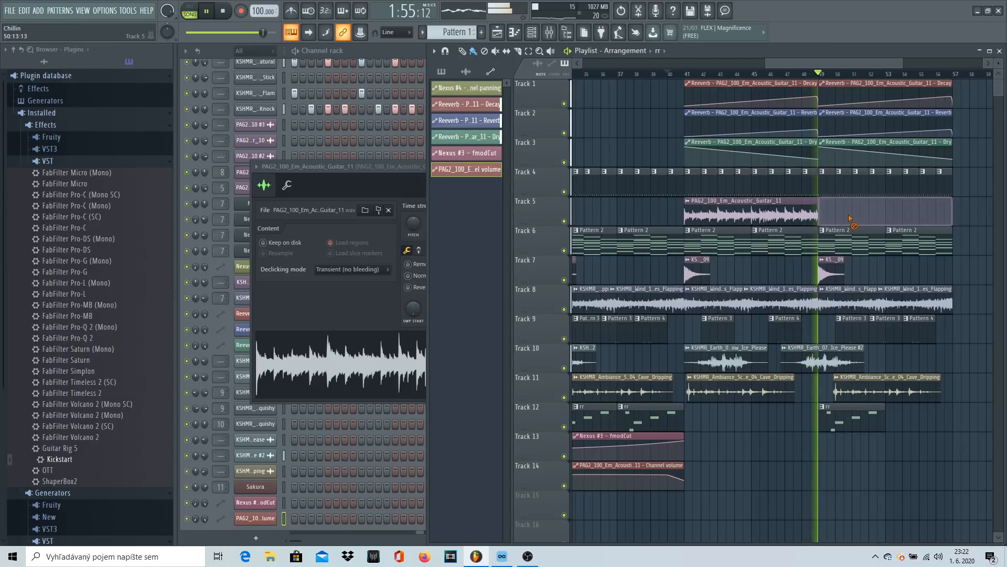
{"action": "scroll", "coordinate": [812, 77], "scroll_direction": "down", "scroll_amount": 2}
{"action": "key", "text": "space"}
{"action": "right_click", "coordinate": [817, 410]}
{"action": "left_click", "coordinate": [849, 474]}
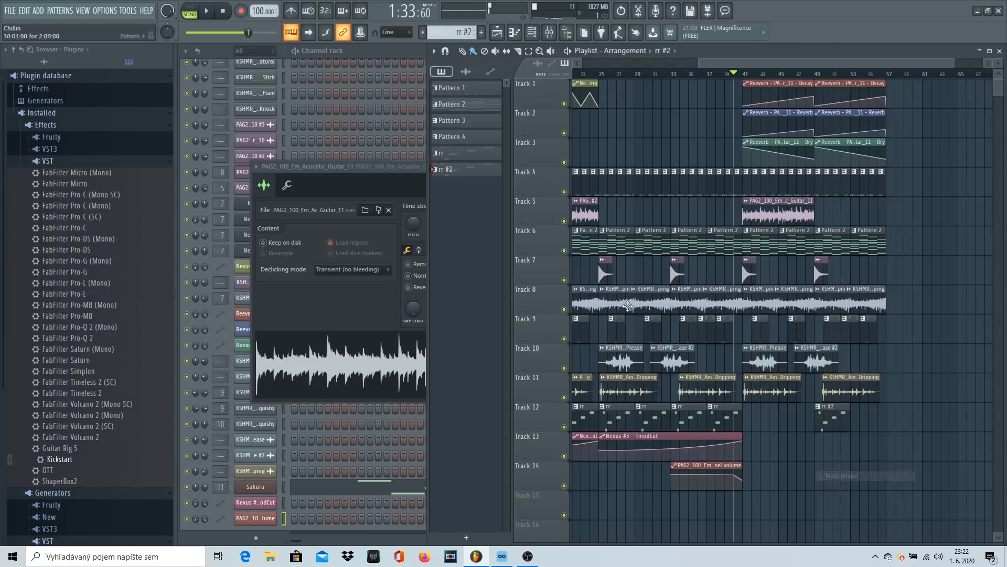
Step: Clone the Sakura channel, copy its notes into the clone, and open the clone's instrument
{"action": "left_click", "coordinate": [299, 430]}
{"action": "right_click", "coordinate": [273, 483]}
{"action": "left_click", "coordinate": [301, 494]}
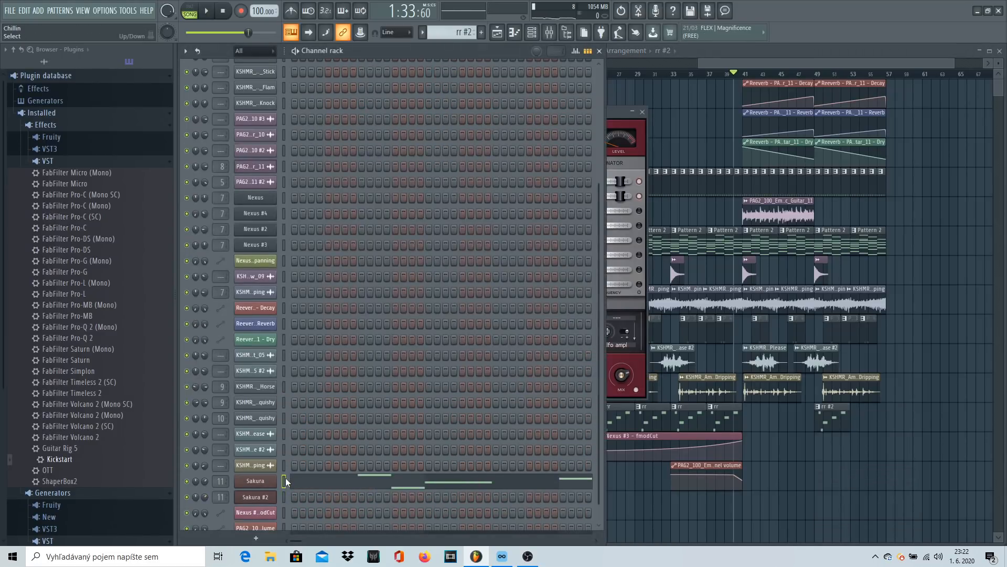
{"action": "left_click", "coordinate": [257, 497]}
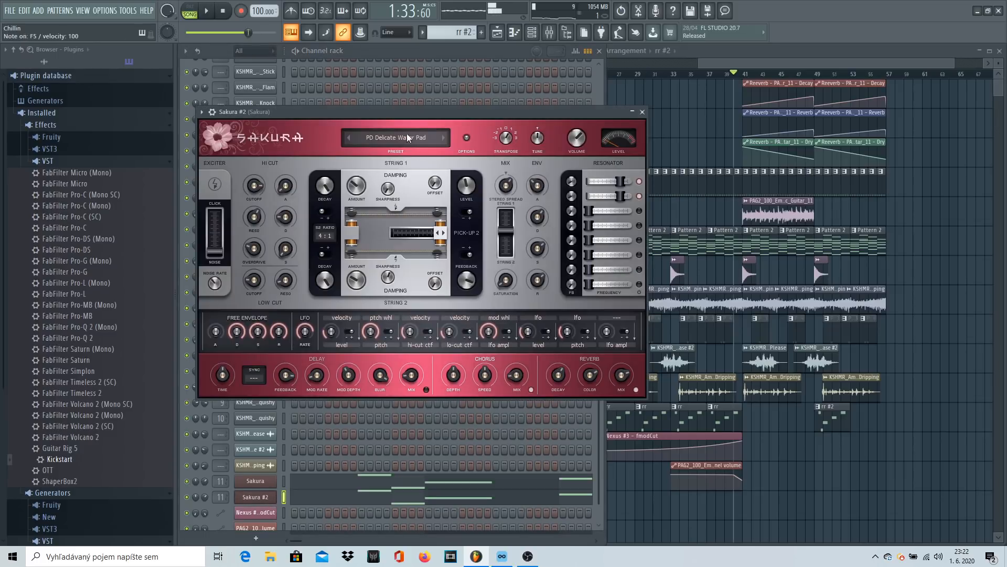
Step: Audition ATM Marching Steel FG for Sakura #2 and browse further presets in the Sonic Haiku Bank
{"action": "left_click", "coordinate": [413, 140]}
{"action": "left_click", "coordinate": [469, 208]}
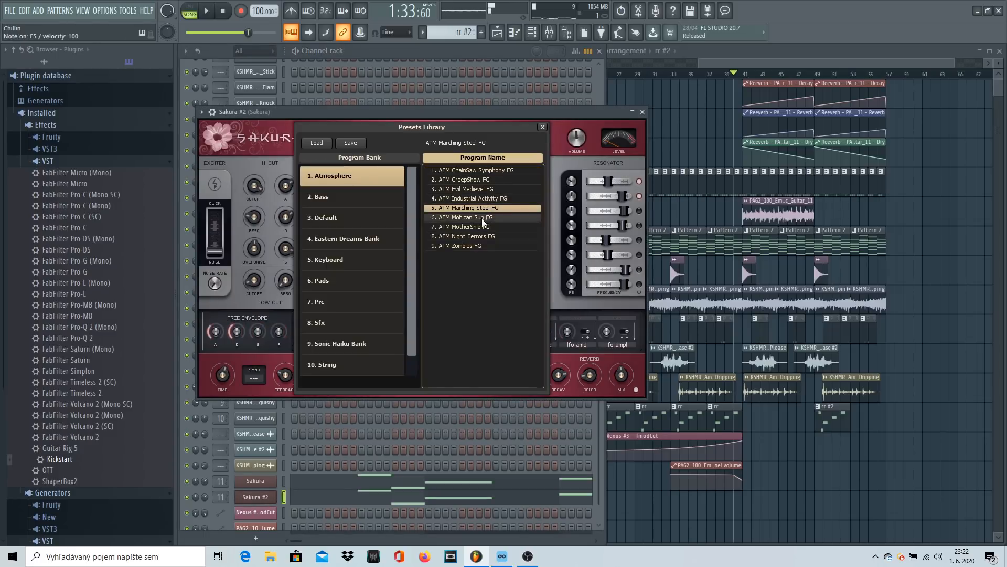
{"action": "left_click", "coordinate": [356, 342]}
{"action": "scroll", "coordinate": [467, 273], "scroll_direction": "down", "scroll_amount": 3}
{"action": "left_click", "coordinate": [467, 274]}
{"action": "scroll", "coordinate": [466, 326], "scroll_direction": "down", "scroll_amount": 10}
{"action": "scroll", "coordinate": [474, 323], "scroll_direction": "down", "scroll_amount": 4}
Step: Audition presets around KY 80s Power Ballad in the Sonic Haiku Bank and load KY Oceanside for Sakura #2
{"action": "left_click", "coordinate": [470, 294]}
{"action": "left_click", "coordinate": [470, 284]}
{"action": "left_click", "coordinate": [469, 275]}
{"action": "left_click", "coordinate": [470, 266]}
{"action": "left_click", "coordinate": [472, 274]}
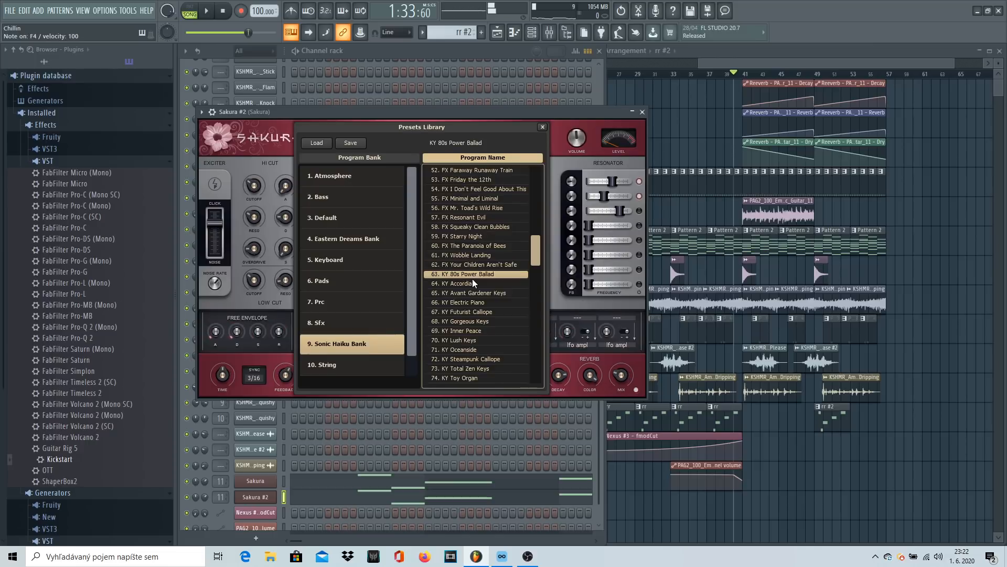
{"action": "left_click", "coordinate": [474, 338]}
{"action": "left_click", "coordinate": [478, 350]}
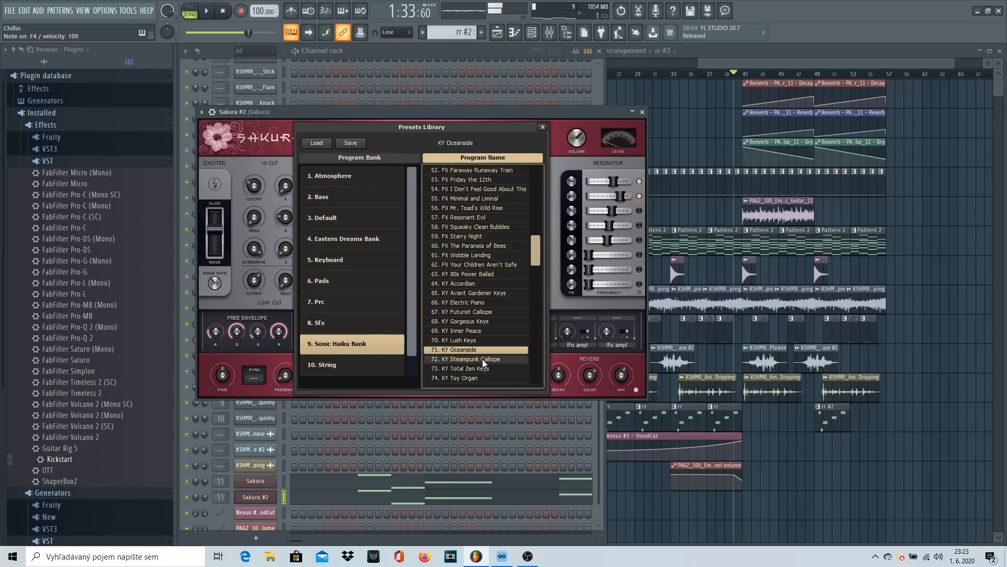
{"action": "key", "text": "Escape"}
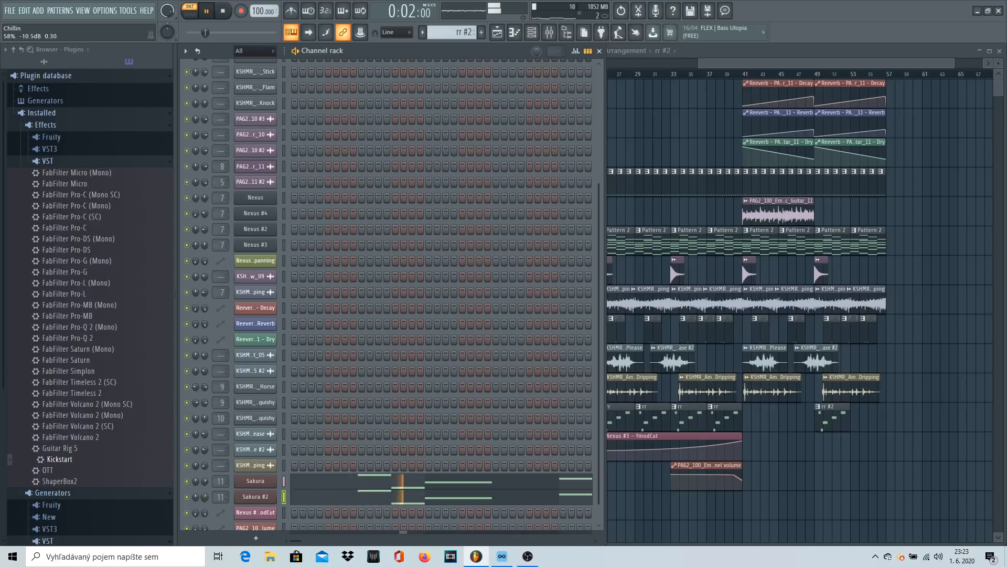
Step: Play the arrangement from bar 1 and check the first guitar clip's channel settings on Track 5
{"action": "left_click", "coordinate": [696, 57]}
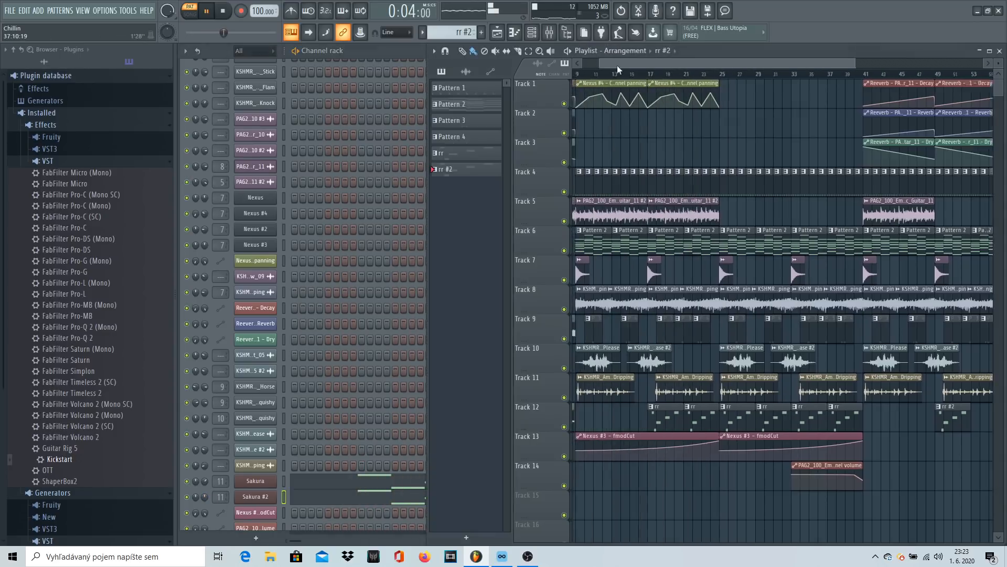
{"action": "key", "text": "space"}
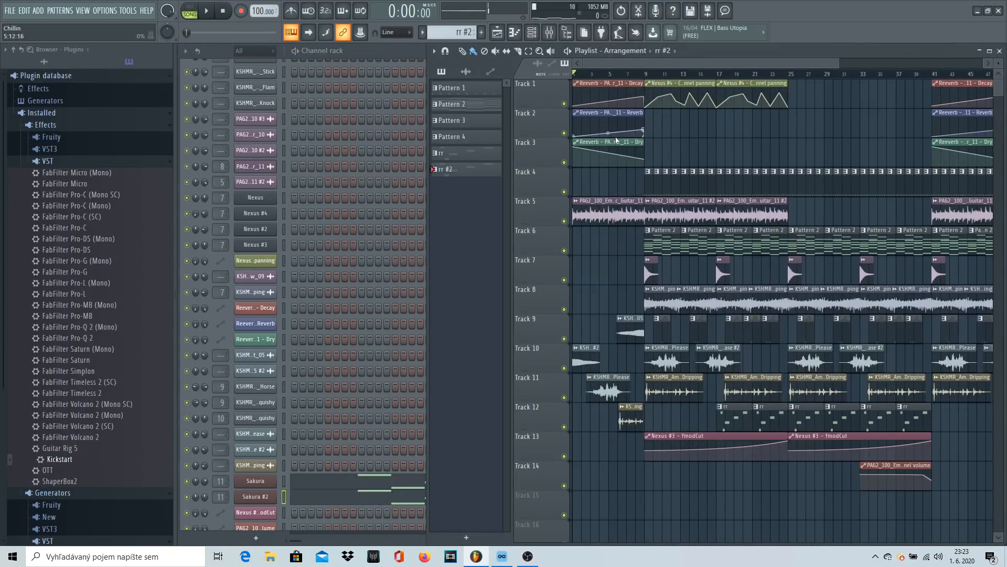
{"action": "key", "text": "space"}
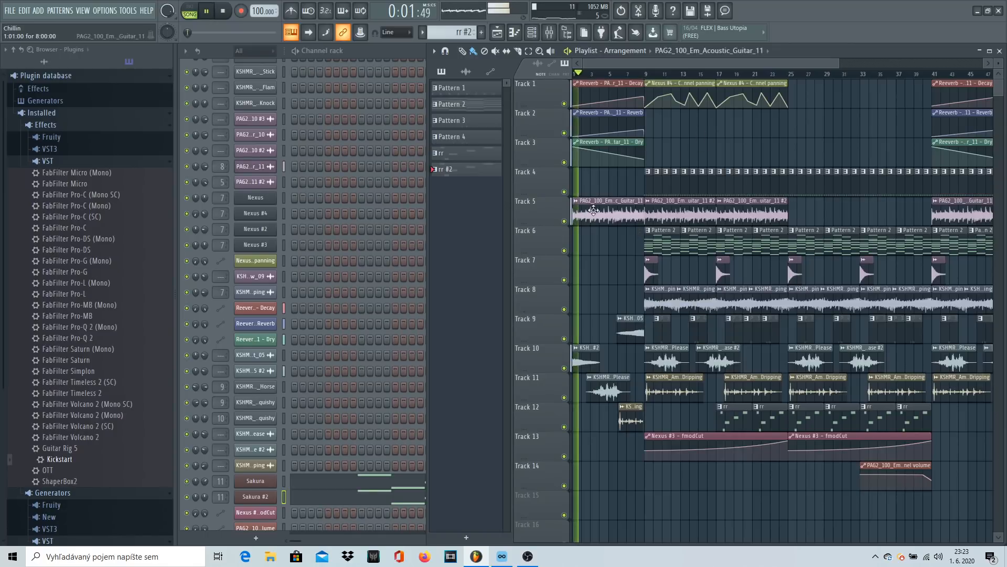
{"action": "double_click", "coordinate": [609, 212]}
{"action": "key", "text": "Escape"}
{"action": "key", "text": "space"}
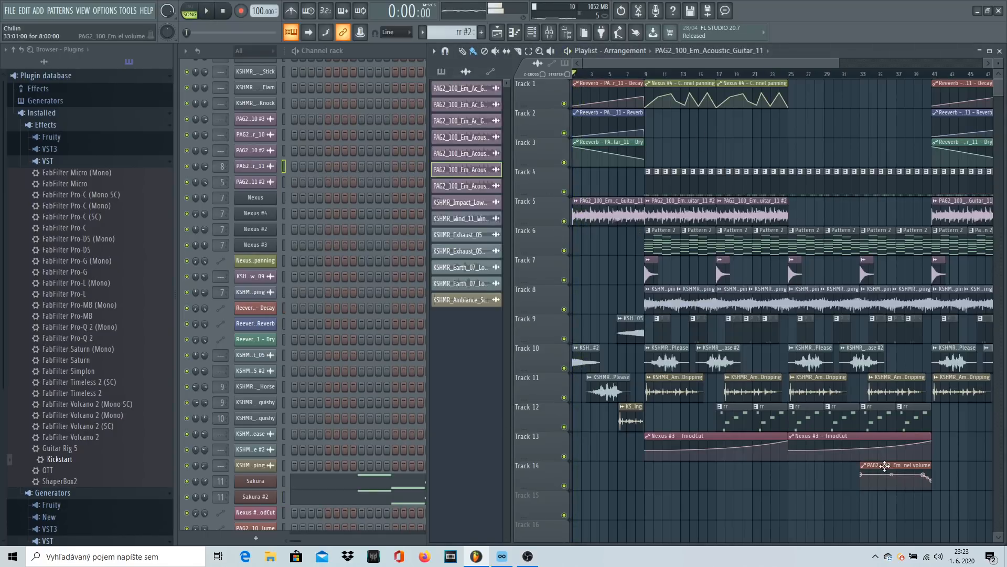
Step: Copy the guitar volume automation clip from bar 33 to bar 1 on Track 14 and make the copy unique
{"action": "left_click_drag", "start_coordinate": [886, 465], "coordinate": [597, 466]}
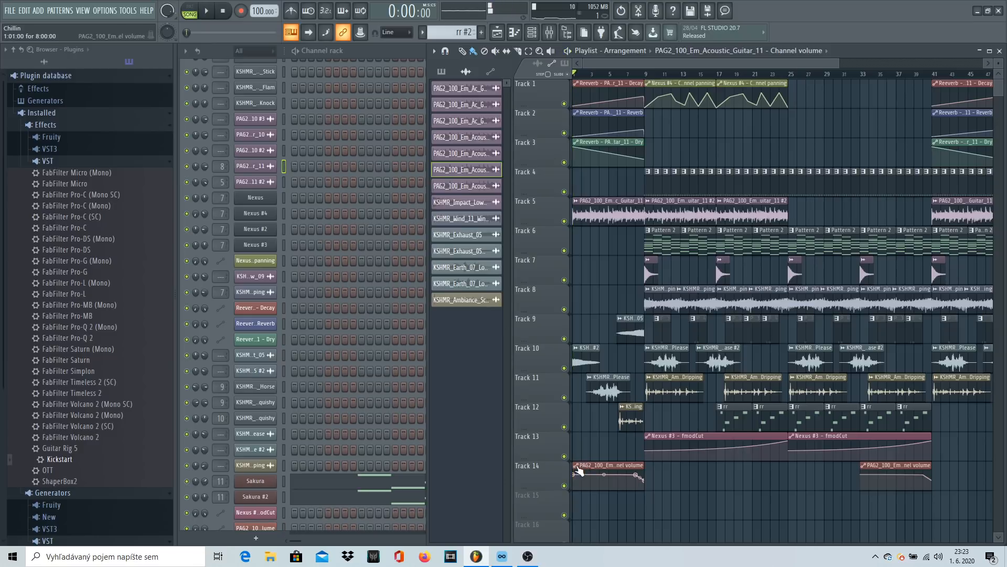
{"action": "right_click", "coordinate": [580, 468]}
{"action": "left_click", "coordinate": [608, 491]}
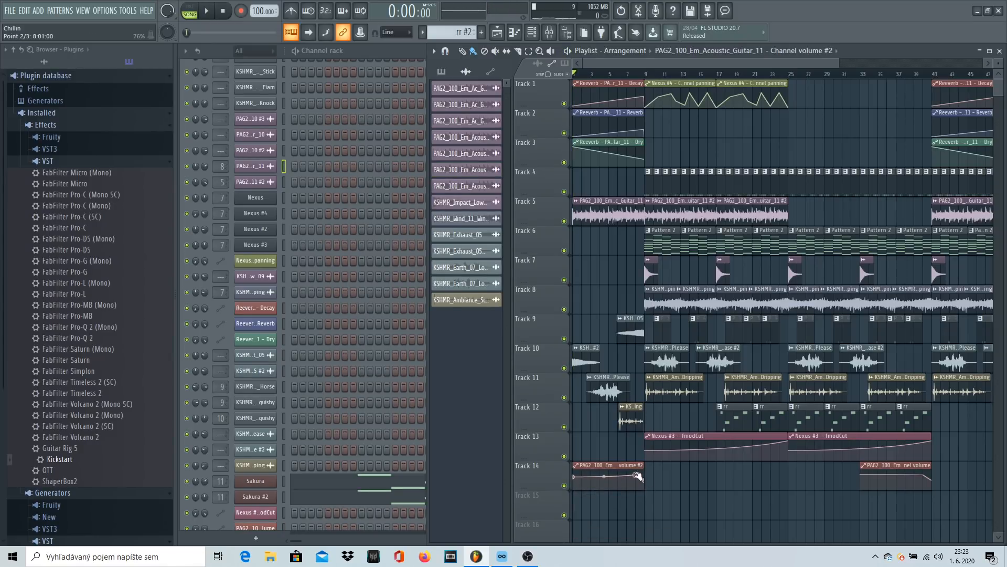
Step: Level out the end of the bar 1 volume automation during playback and listen into the section from bar 9
{"action": "key", "text": "space"}
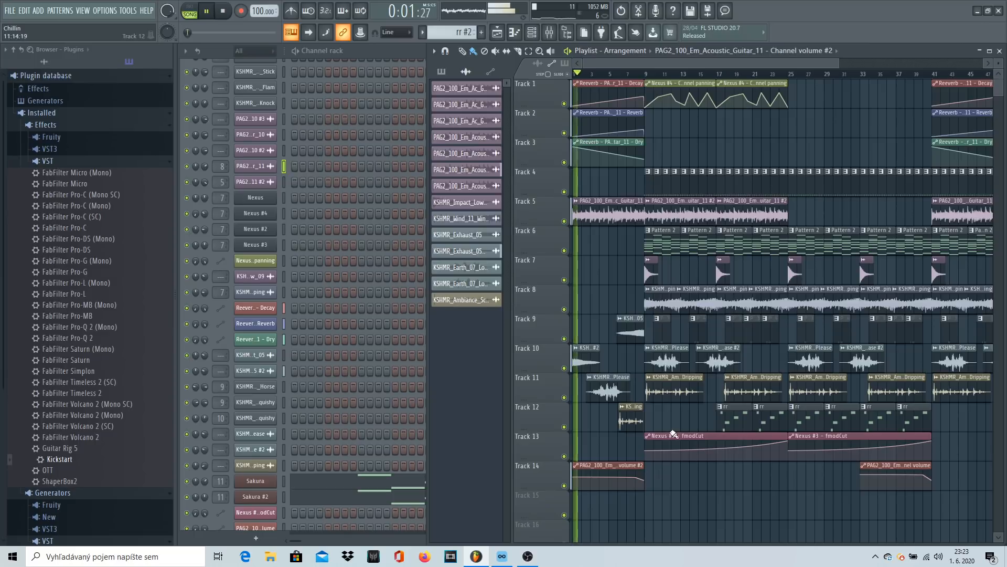
{"action": "left_click_drag", "start_coordinate": [644, 479], "coordinate": [646, 475]}
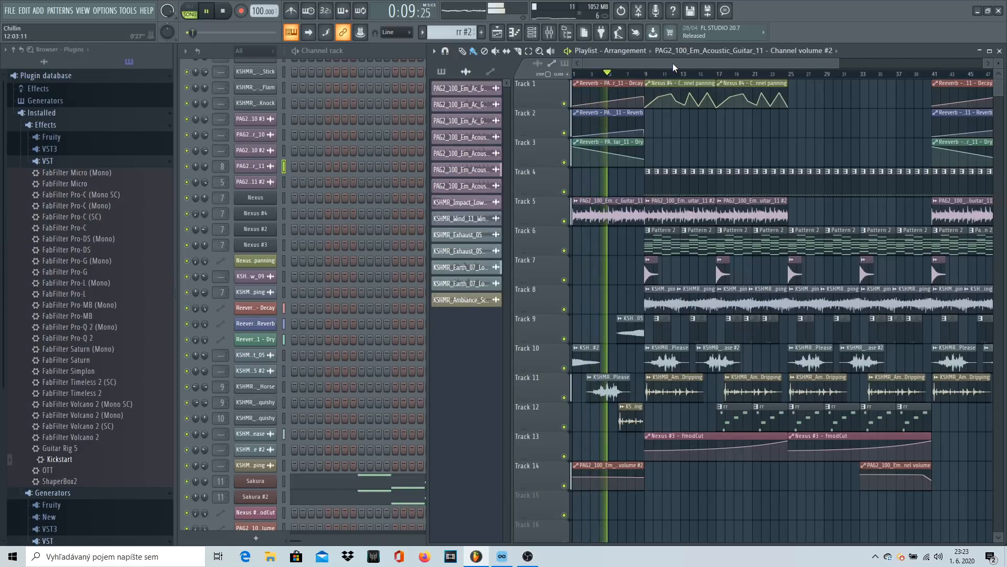
{"action": "mouse_move", "coordinate": [840, 63]}
{"action": "left_mouse_down"}
{"action": "mouse_move", "coordinate": [860, 62]}
{"action": "mouse_move", "coordinate": [789, 55]}
{"action": "mouse_move", "coordinate": [848, 65]}
{"action": "left_mouse_up"}
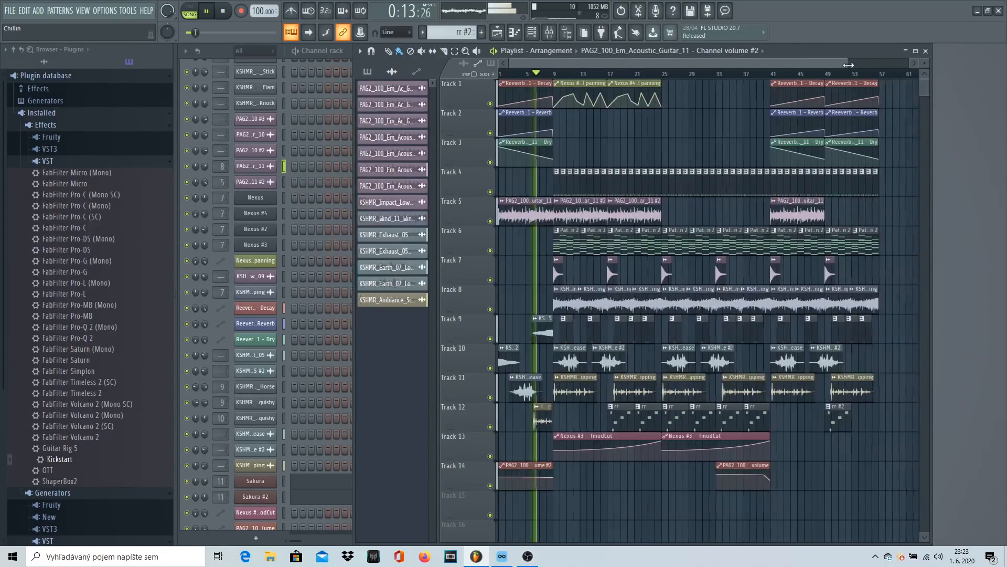
{"action": "scroll", "coordinate": [540, 73], "scroll_direction": "up", "scroll_amount": 6}
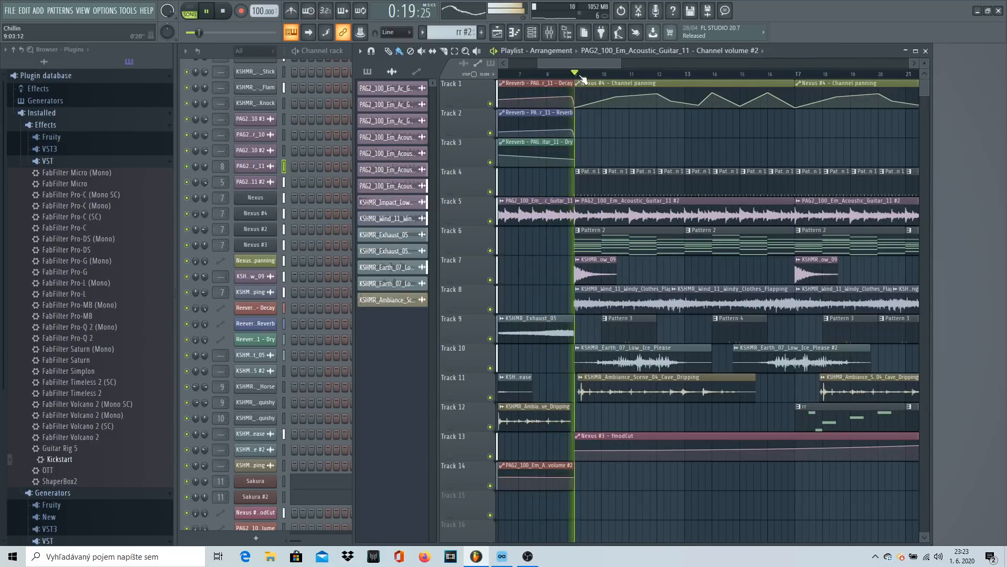
{"action": "left_click_drag", "start_coordinate": [584, 64], "coordinate": [597, 78]}
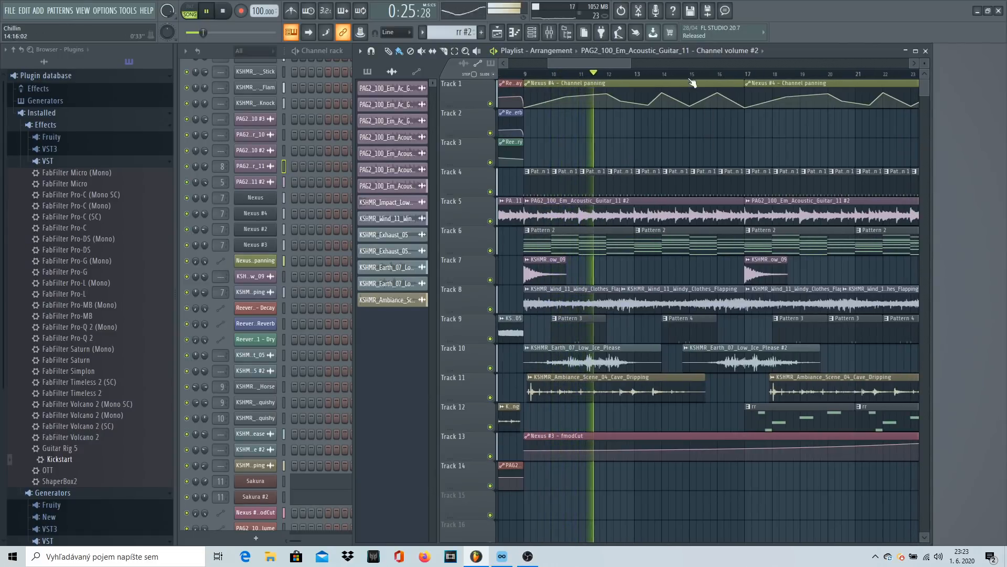
{"action": "scroll", "coordinate": [698, 76], "scroll_direction": "down", "scroll_amount": 4}
{"action": "scroll", "coordinate": [696, 79], "scroll_direction": "down", "scroll_amount": 2}
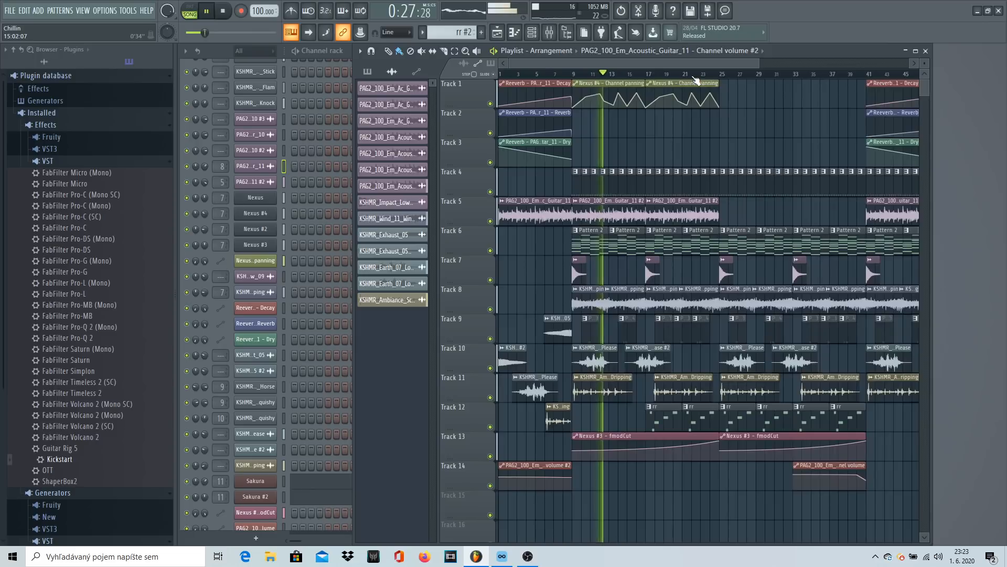
Step: Open the KSHMR_Percussion folder of the KSHMR-VOLUME-3 sample pack and create a new empty pattern
{"action": "left_click", "coordinate": [58, 65]}
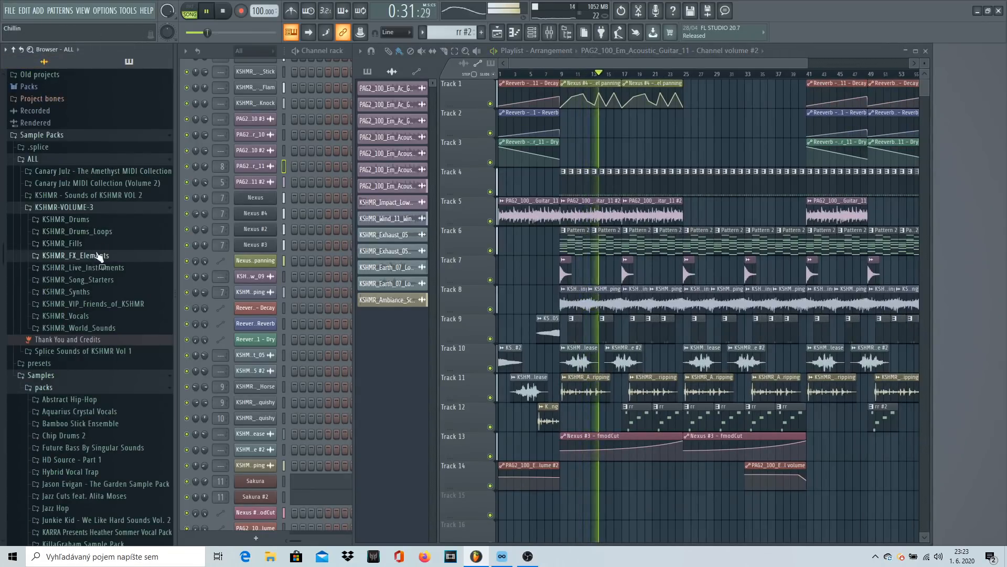
{"action": "left_click", "coordinate": [84, 219]}
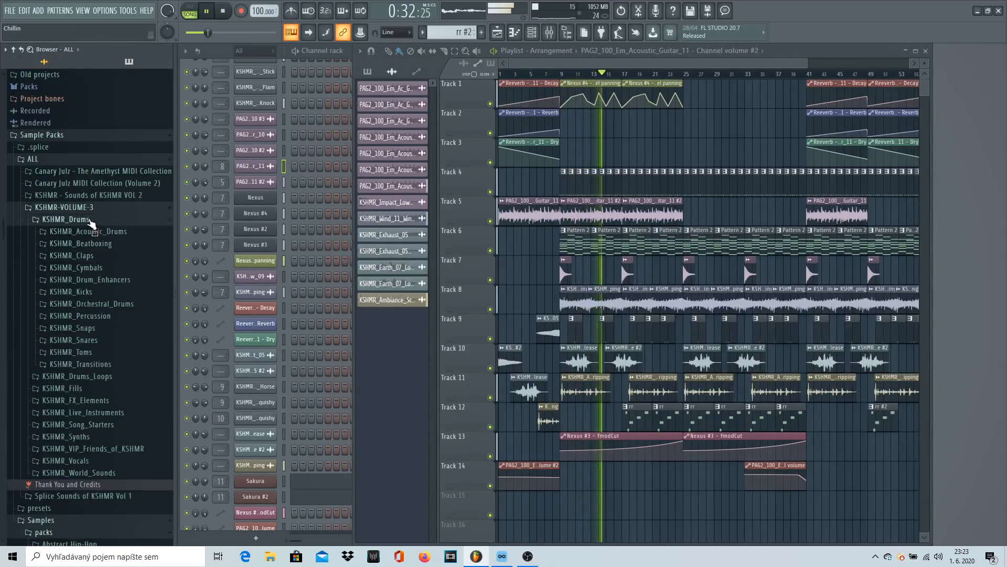
{"action": "left_click", "coordinate": [95, 316]}
{"action": "left_click", "coordinate": [481, 33]}
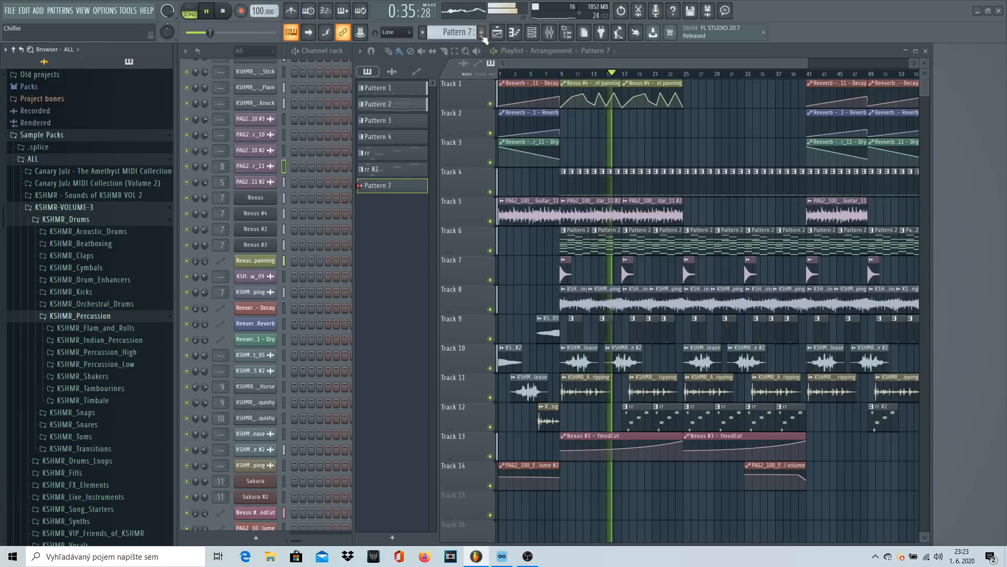
Step: Browse the KSHMR_Percussion_High and KSHMR_Indian_Percussion folders and audition their samples against the playing track
{"action": "left_click", "coordinate": [130, 368]}
{"action": "left_click", "coordinate": [126, 210]}
{"action": "left_click", "coordinate": [113, 197]}
{"action": "scroll", "coordinate": [110, 215], "scroll_direction": "up", "scroll_amount": 4}
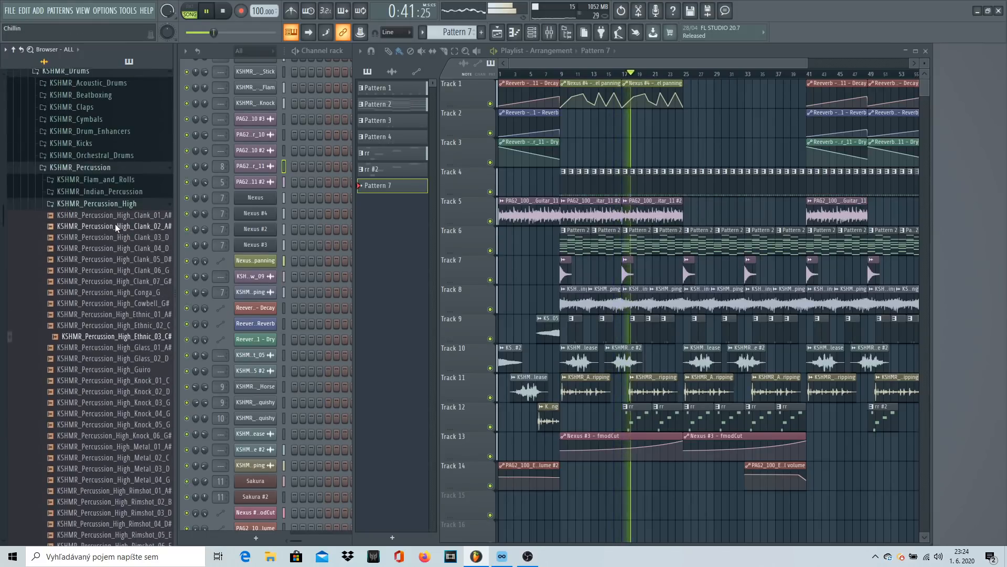
{"action": "left_click", "coordinate": [108, 208]}
{"action": "left_click", "coordinate": [128, 195]}
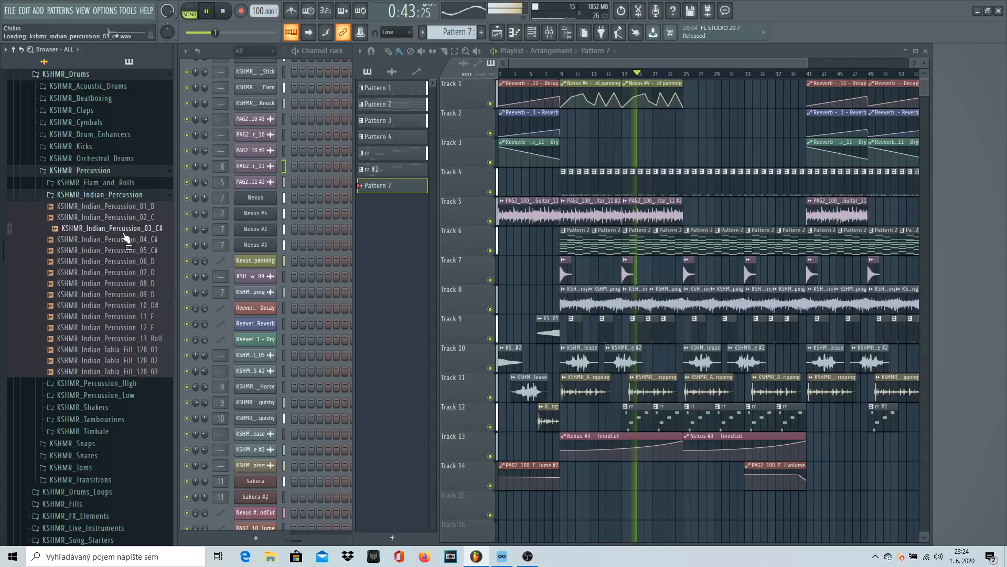
{"action": "left_click", "coordinate": [121, 196]}
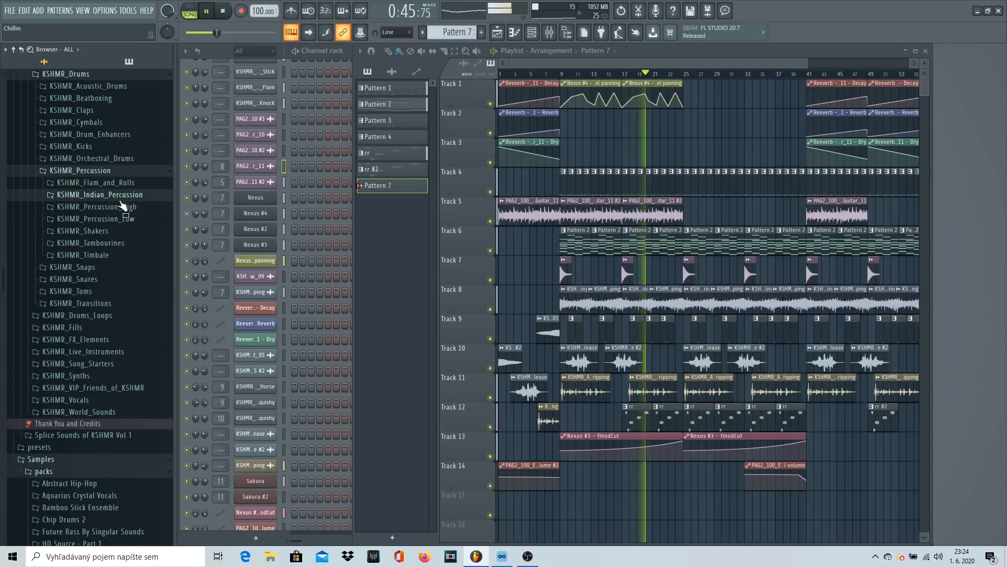
{"action": "left_click", "coordinate": [112, 171]}
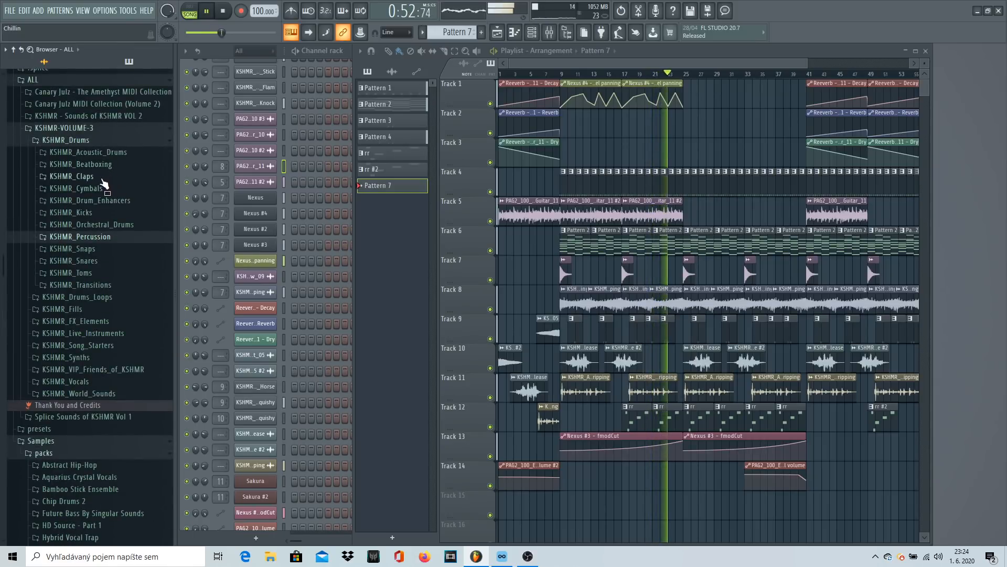
Step: Audition the KSHMR_Acoustic_Miscellaneous samples and load KSHMR_Acoustic_Misc_06_Knock as a new channel
{"action": "left_click", "coordinate": [110, 154]}
{"action": "left_click", "coordinate": [136, 200]}
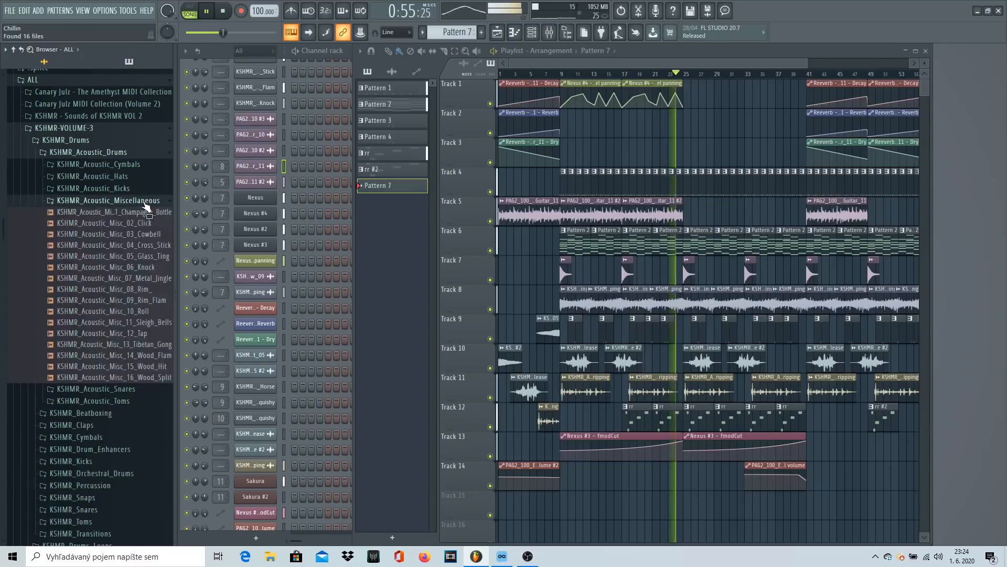
{"action": "left_click", "coordinate": [143, 255]}
{"action": "left_click", "coordinate": [145, 267]}
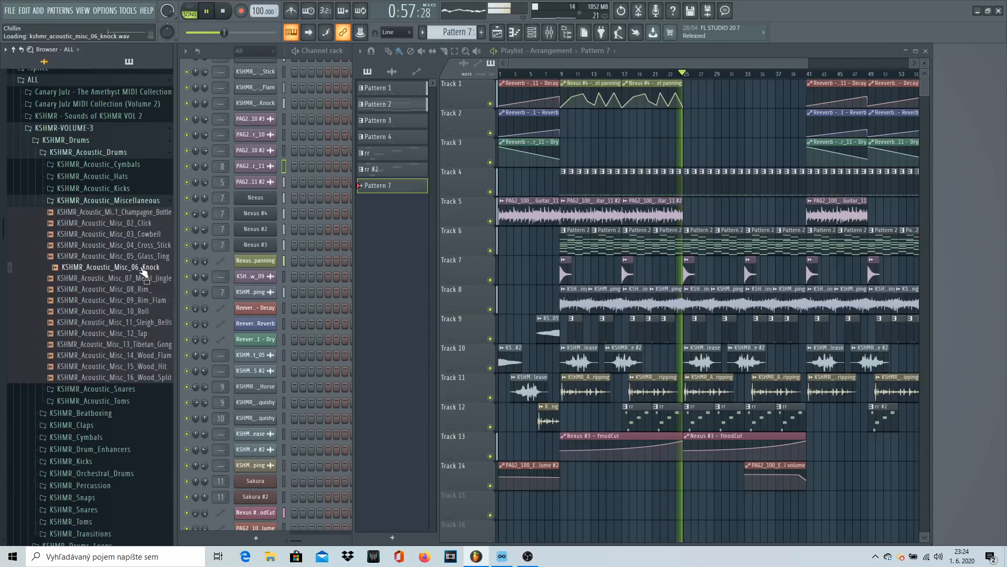
{"action": "mouse_move", "coordinate": [144, 267]}
{"action": "left_mouse_down"}
{"action": "mouse_move", "coordinate": [254, 195]}
{"action": "mouse_move", "coordinate": [347, 198]}
{"action": "left_mouse_up"}
Step: Program the new knock channel in Pattern 7 with four groups of three hits and lower each middle hit's velocity to about 57%
{"action": "left_click_drag", "start_coordinate": [362, 197], "coordinate": [412, 198]}
{"action": "left_click", "coordinate": [576, 51]}
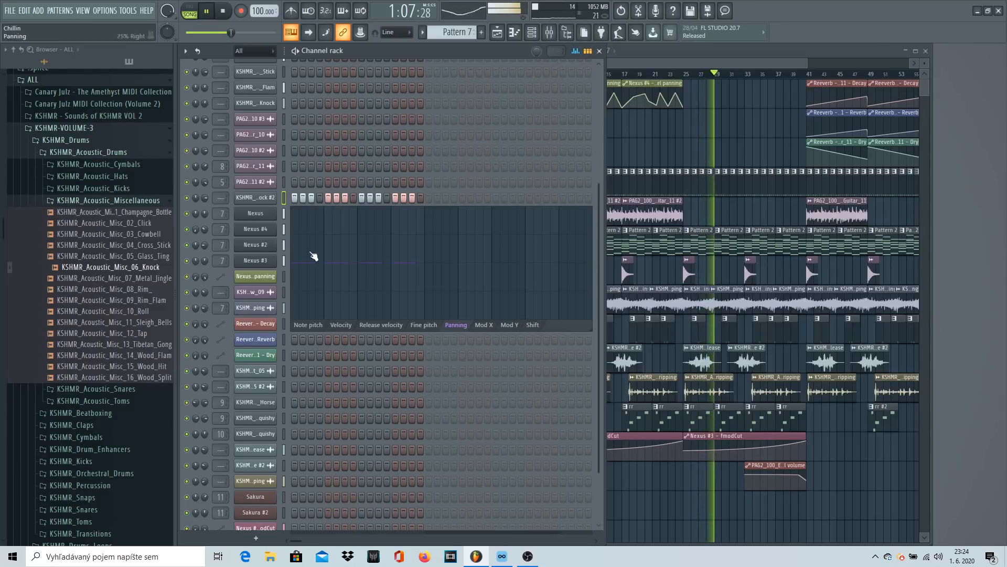
{"action": "left_click", "coordinate": [341, 324]}
{"action": "left_click_drag", "start_coordinate": [303, 256], "coordinate": [295, 256]}
{"action": "left_click", "coordinate": [295, 232]}
{"action": "left_click", "coordinate": [337, 256]}
{"action": "left_click", "coordinate": [370, 255]}
{"action": "left_click", "coordinate": [404, 255]}
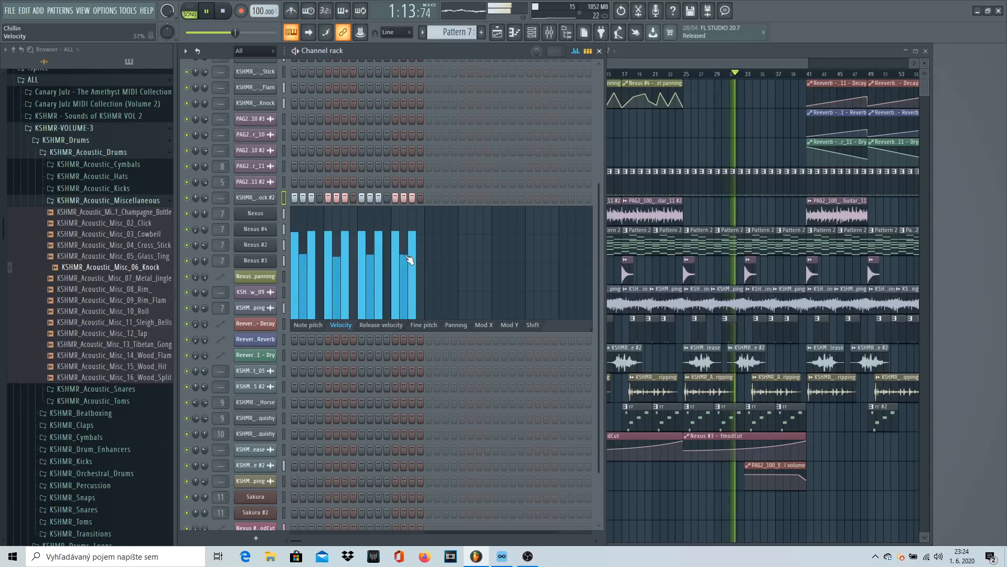
Step: Place Pattern 7 on Track 3 at bar 33, stop playback and shift the knock hits one step later
{"action": "left_click", "coordinate": [706, 85]}
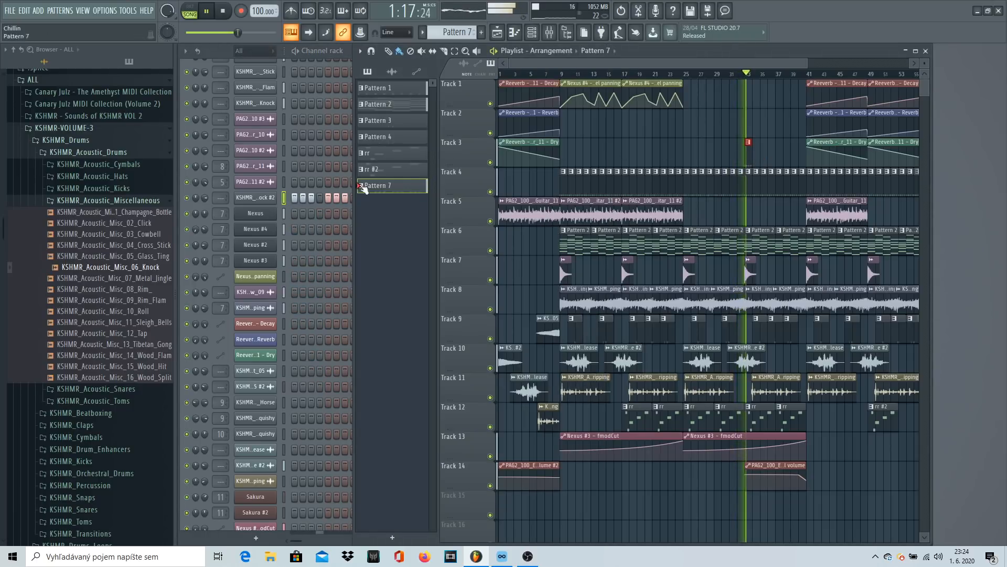
{"action": "left_click", "coordinate": [345, 53]}
{"action": "key", "text": "space"}
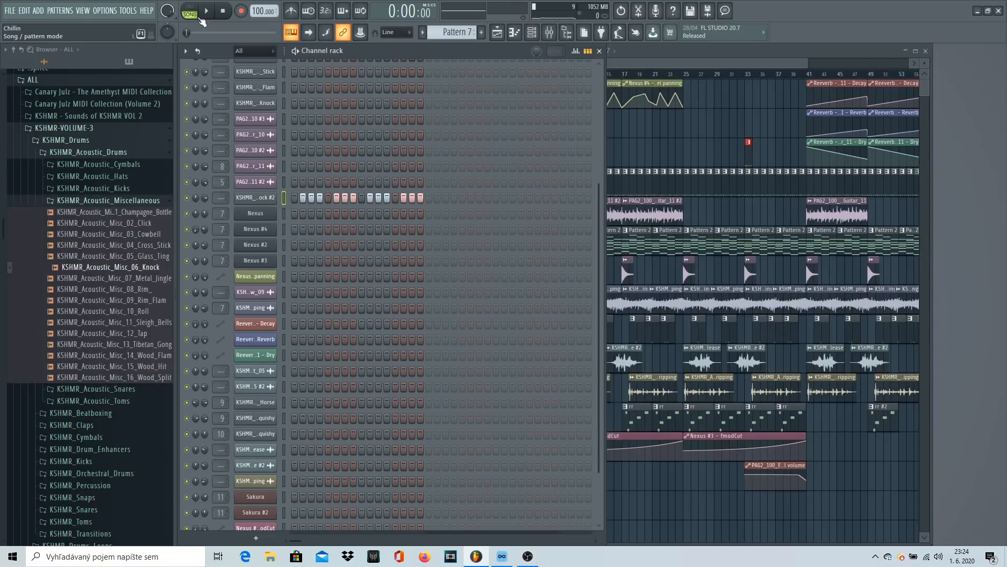
Step: Lower the outer hits' velocity in each knock group and pan the groups alternately hard right and left
{"action": "left_click", "coordinate": [575, 51]}
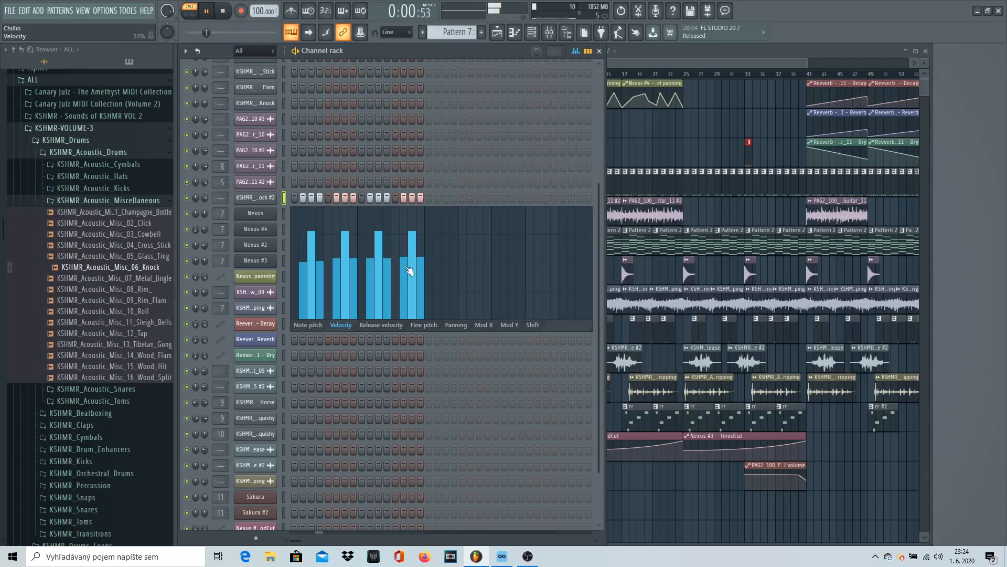
{"action": "left_click", "coordinate": [456, 325]}
{"action": "key", "text": "space"}
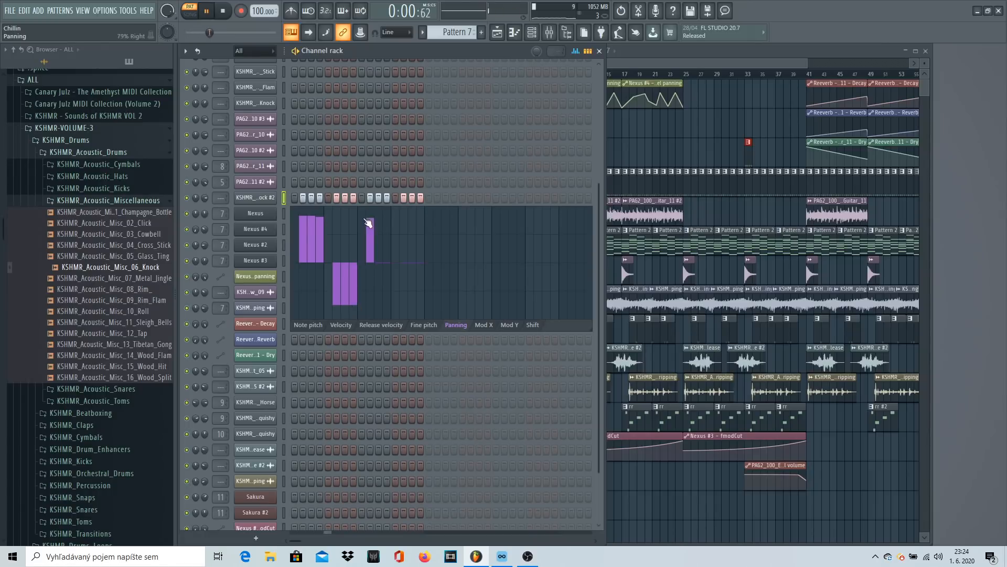
Step: Change the knock sample's time-stretching pitch in Auto mode and play the song from about bar 32
{"action": "left_click", "coordinate": [260, 195]}
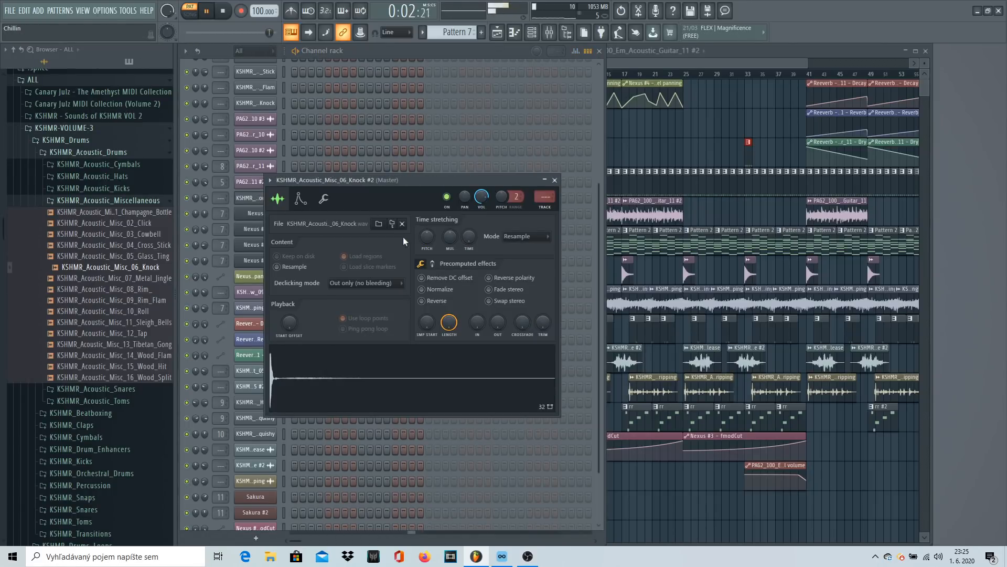
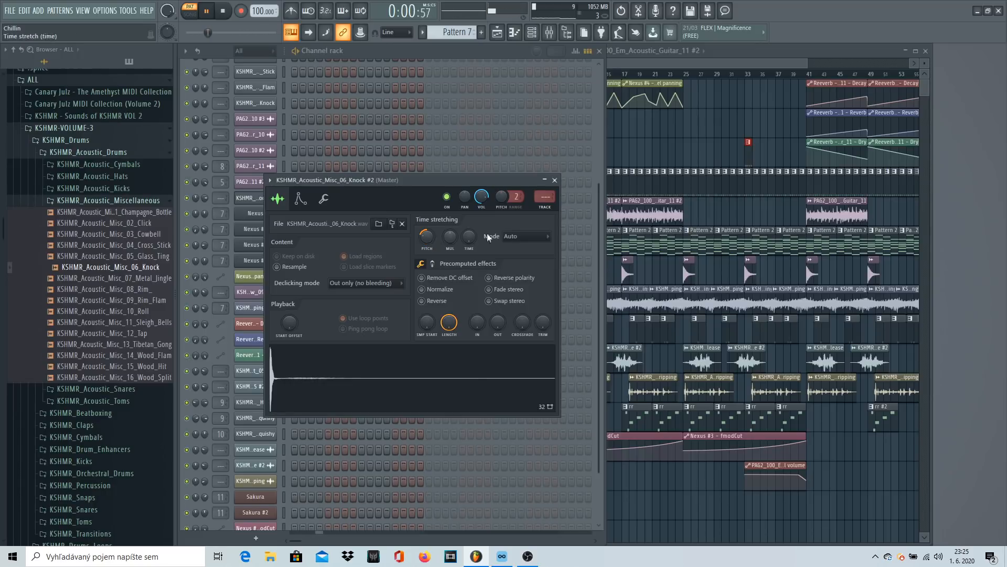
{"action": "left_click", "coordinate": [557, 181]}
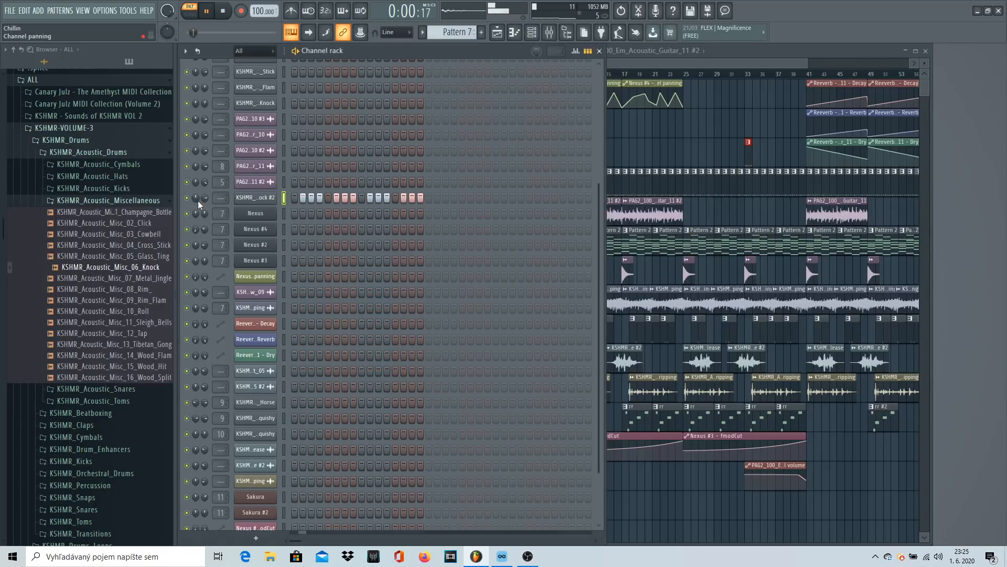
{"action": "left_click", "coordinate": [739, 83]}
{"action": "key", "text": "space"}
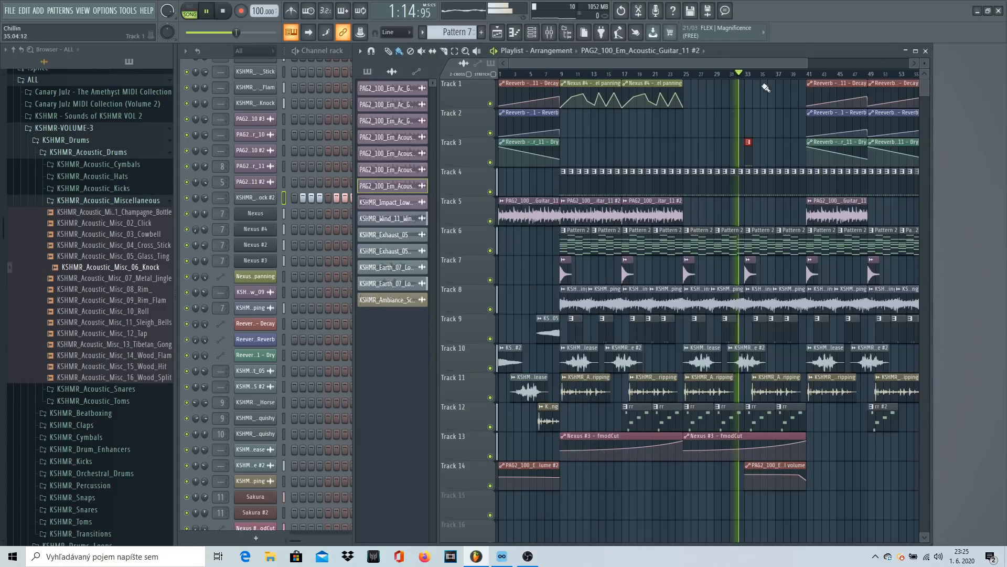
Step: Repeat Pattern 7 along Track 3 from bar 33 up to bar 41
{"action": "scroll", "coordinate": [755, 78], "scroll_direction": "up", "scroll_amount": 4}
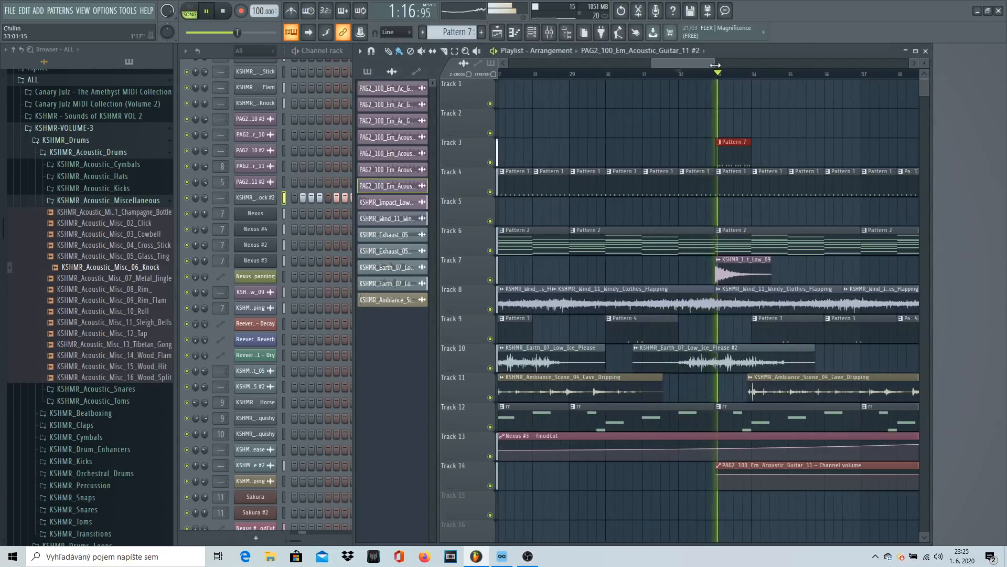
{"action": "scroll", "coordinate": [701, 127], "scroll_direction": "down", "scroll_amount": 1}
{"action": "left_click_drag", "start_coordinate": [645, 149], "coordinate": [790, 150]}
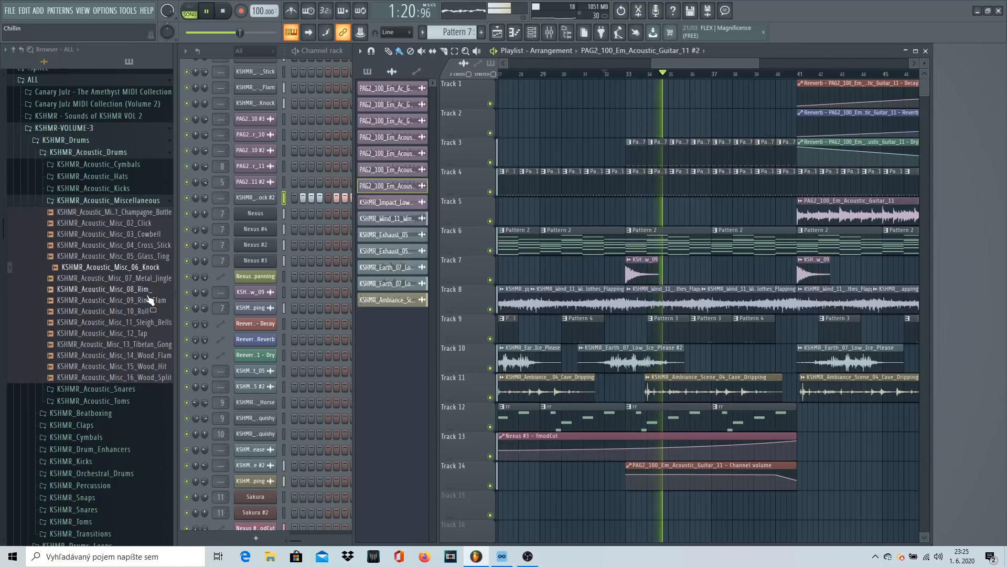
Step: Audition more acoustic miscellaneous samples and place KSHMR_Acoustic_Misc_10_Roll on Track 2 just after bar 33
{"action": "left_click", "coordinate": [147, 279]}
{"action": "key", "text": "space"}
{"action": "left_click", "coordinate": [145, 301]}
{"action": "left_click", "coordinate": [148, 311]}
{"action": "left_click_drag", "start_coordinate": [250, 308], "coordinate": [643, 123]}
{"action": "scroll", "coordinate": [682, 120], "scroll_direction": "up", "scroll_amount": 3}
{"action": "left_click_drag", "start_coordinate": [731, 114], "coordinate": [669, 123]}
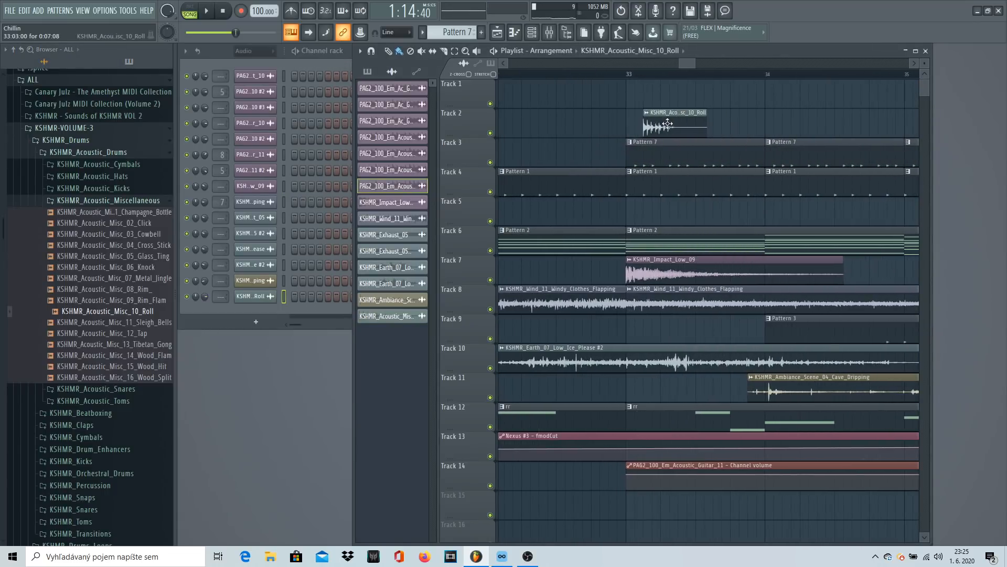
Step: Lower the roll sample's channel volume and listen to it in context from bar 33
{"action": "double_click", "coordinate": [660, 123]}
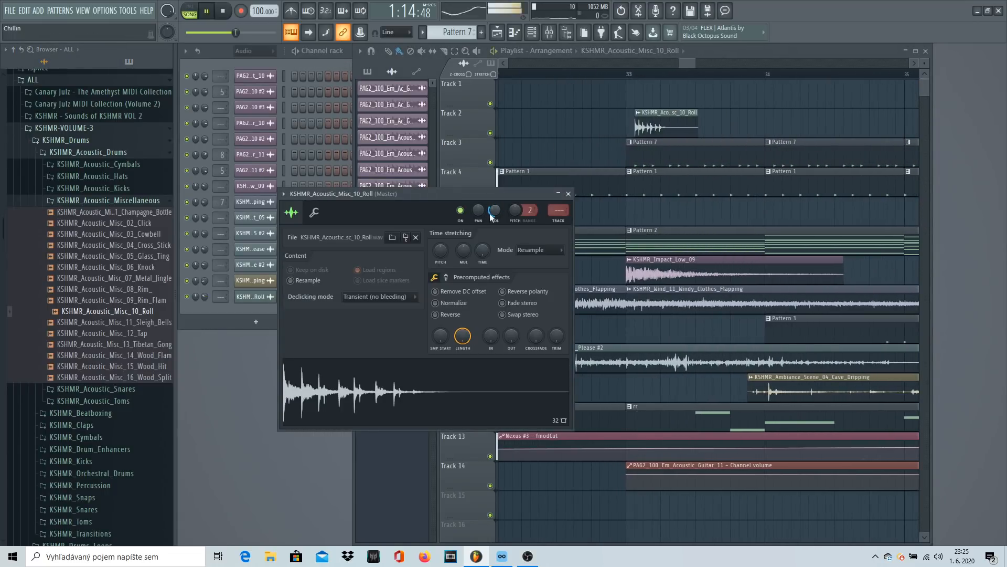
{"action": "left_click", "coordinate": [629, 72]}
{"action": "key", "text": "space"}
{"action": "left_click", "coordinate": [338, 249]}
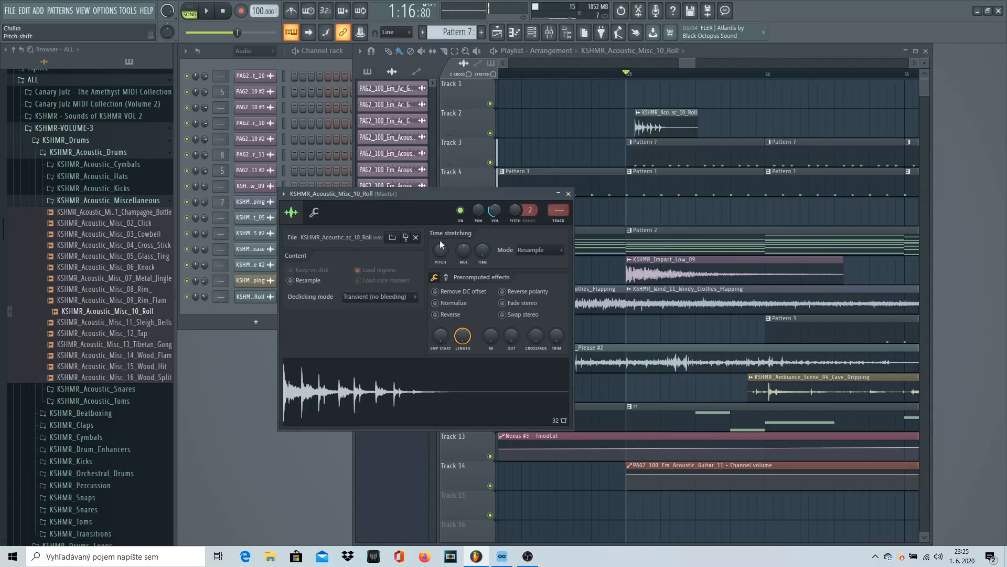
{"action": "key", "text": "space"}
{"action": "key", "text": "space"}
{"action": "key", "text": "space"}
{"action": "left_click", "coordinate": [574, 195]}
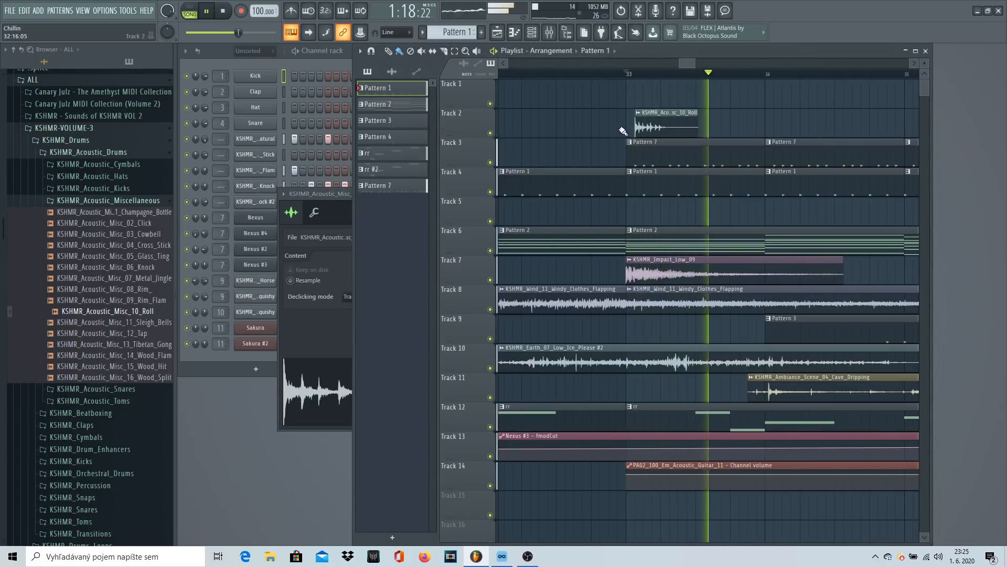
Step: Try a second roll clip on Track 2 just after bar 34
{"action": "scroll", "coordinate": [594, 125], "scroll_direction": "down", "scroll_amount": 2}
{"action": "left_click", "coordinate": [595, 126]}
{"action": "left_click", "coordinate": [648, 125]}
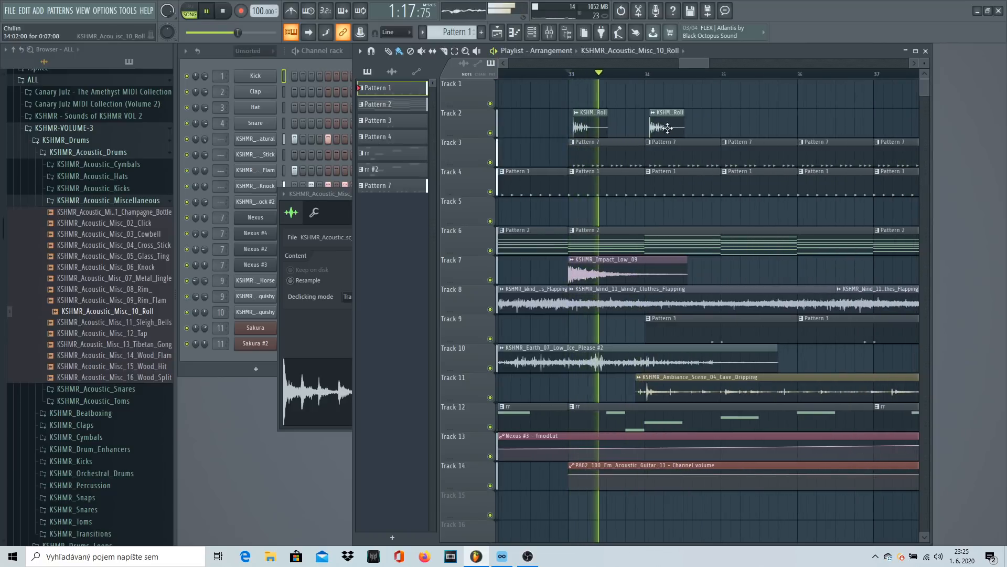
Step: Reduce the volume of Pattern 7's knock channel to 53%
{"action": "left_click_drag", "start_coordinate": [710, 63], "coordinate": [726, 68]}
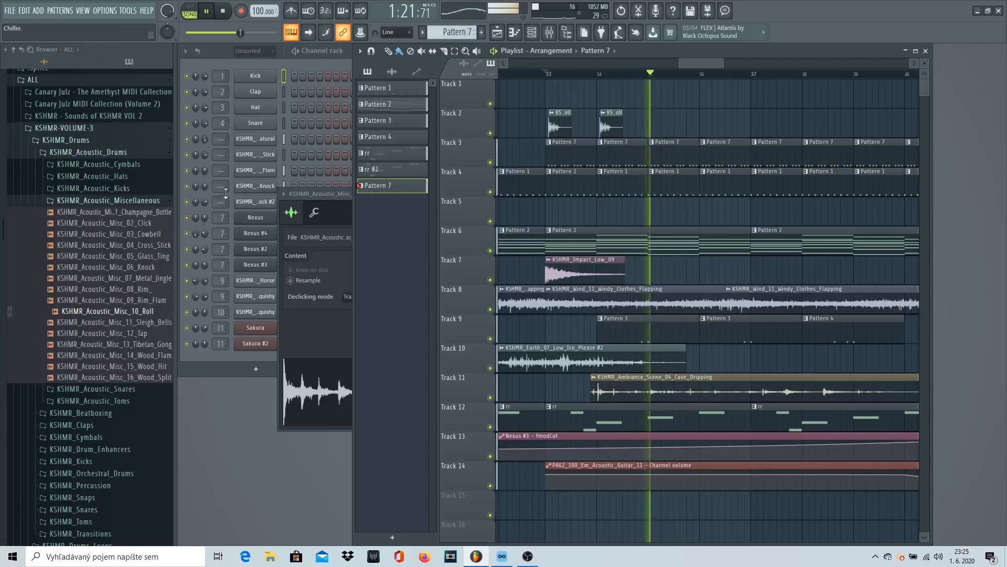
{"action": "double_click", "coordinate": [623, 162]}
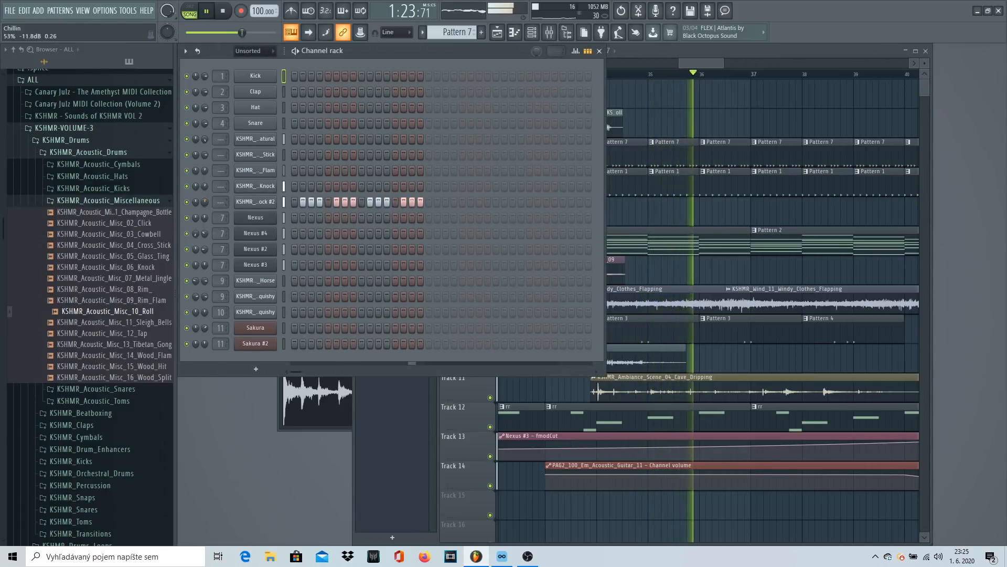
{"action": "left_click", "coordinate": [727, 66]}
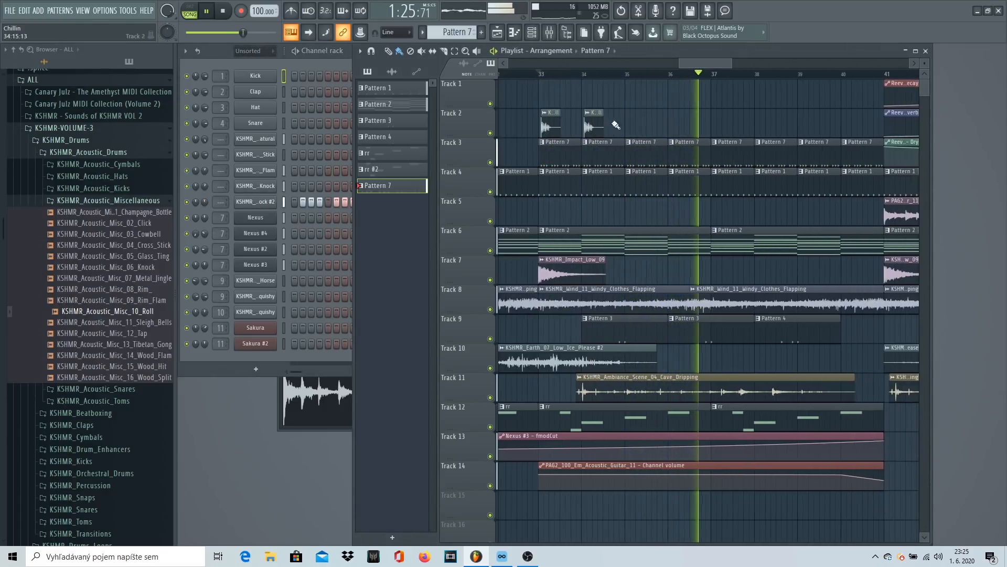
Step: Place a roll clip on Track 2 at bar 37 and remove the extra copies at bars 34 and 39
{"action": "left_click_drag", "start_coordinate": [731, 125], "coordinate": [726, 125]}
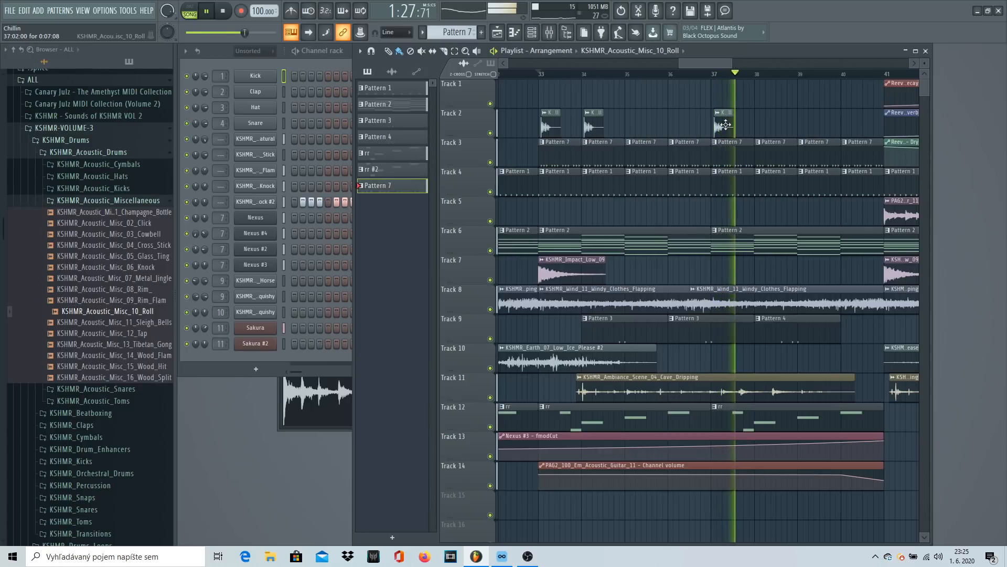
{"action": "right_click", "coordinate": [593, 126]}
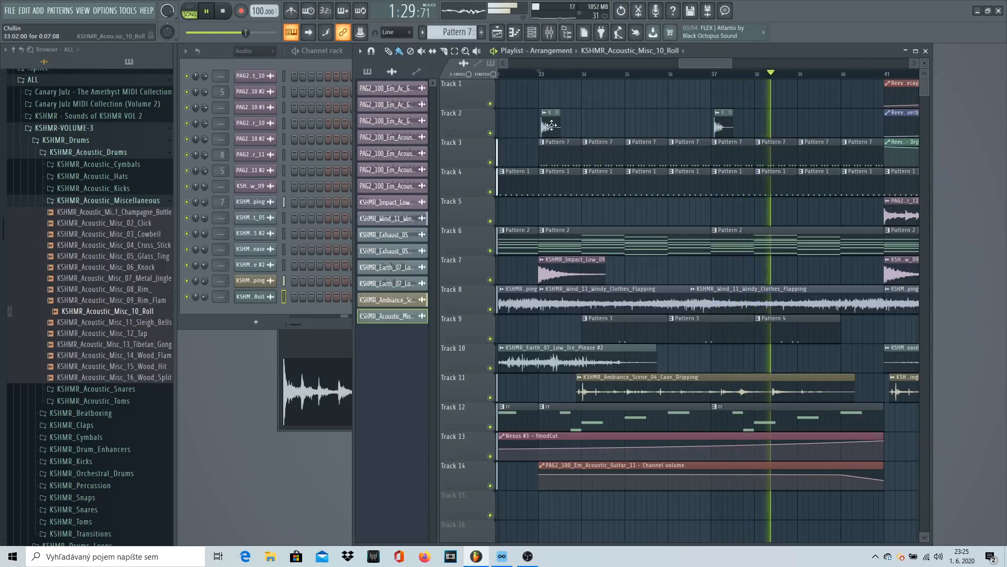
{"action": "left_click", "coordinate": [815, 122]}
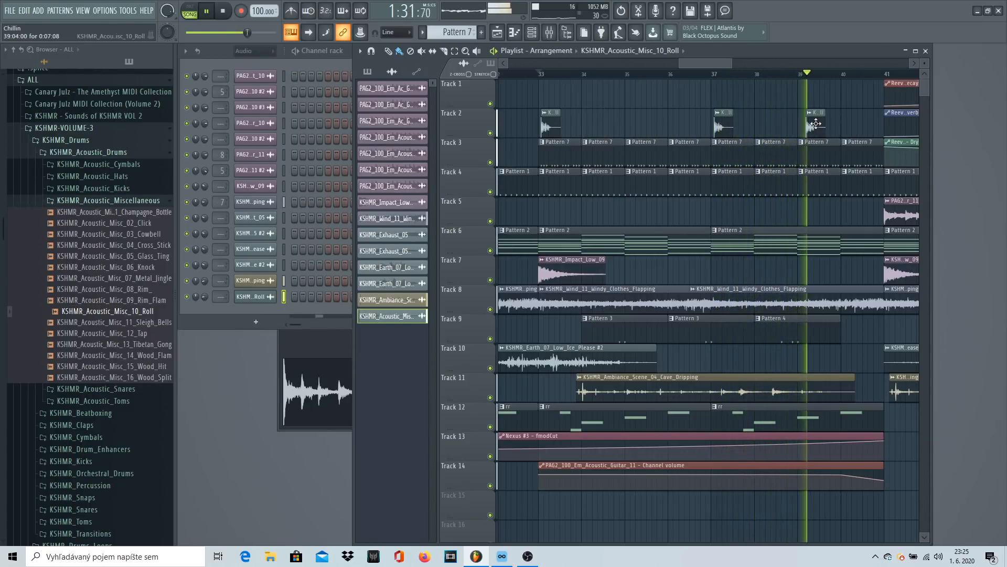
{"action": "right_click", "coordinate": [815, 123]}
Step: Place the reversed KSHMR_Exhaust_05 riser on Track 15 ending at bar 41 and clear the Pattern 7 and Pattern 1 clips at bar 40
{"action": "left_click_drag", "start_coordinate": [727, 65], "coordinate": [778, 74]}
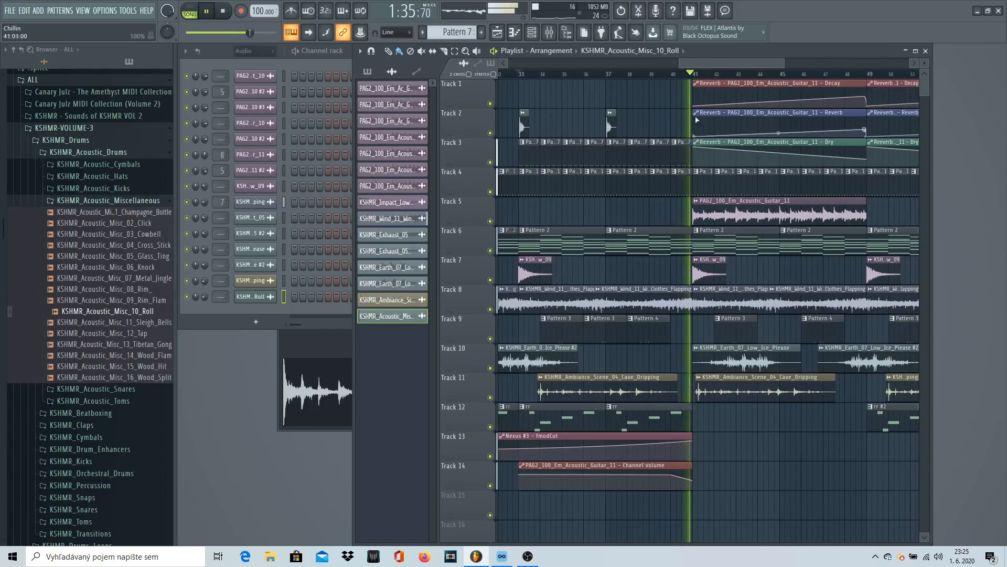
{"action": "scroll", "coordinate": [665, 79], "scroll_direction": "down", "scroll_amount": 5}
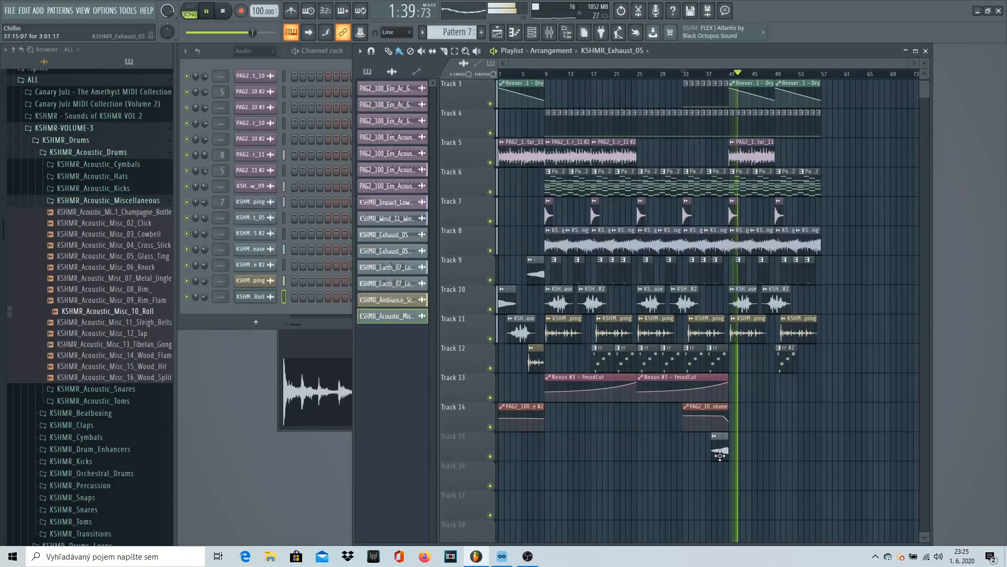
{"action": "left_click", "coordinate": [716, 77]}
{"action": "scroll", "coordinate": [716, 77], "scroll_direction": "up", "scroll_amount": 5}
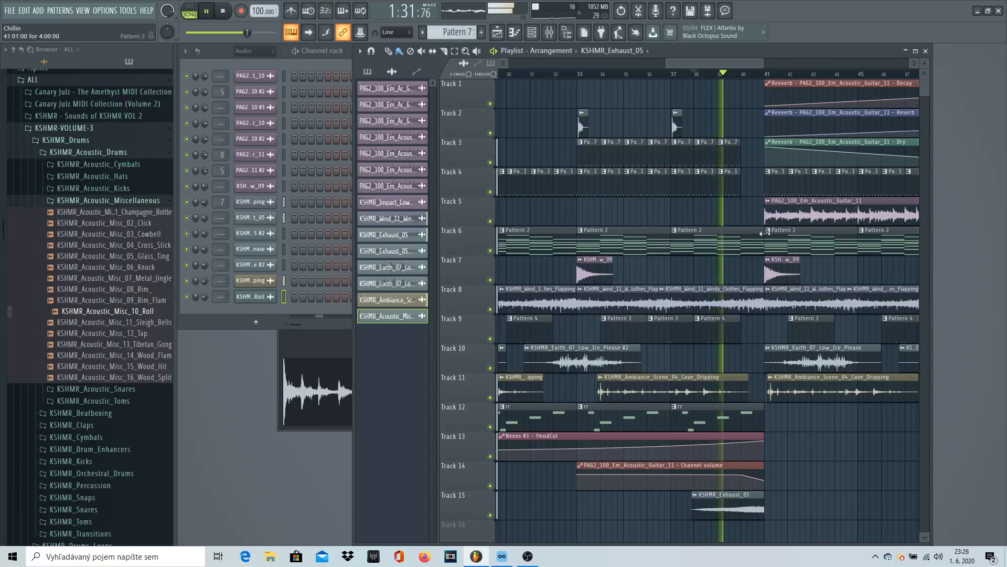
Step: Check the KSHMR_Exhaust_05 channel settings and look over the lower tracks of the arrangement during playback
{"action": "double_click", "coordinate": [748, 502]}
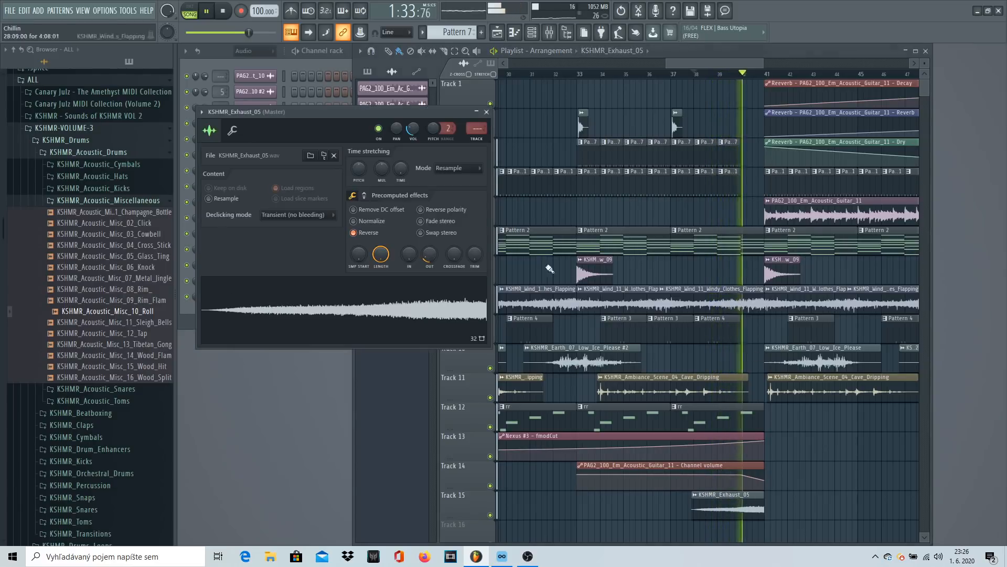
{"action": "left_click", "coordinate": [488, 112]}
{"action": "scroll", "coordinate": [639, 102], "scroll_direction": "down", "scroll_amount": 10}
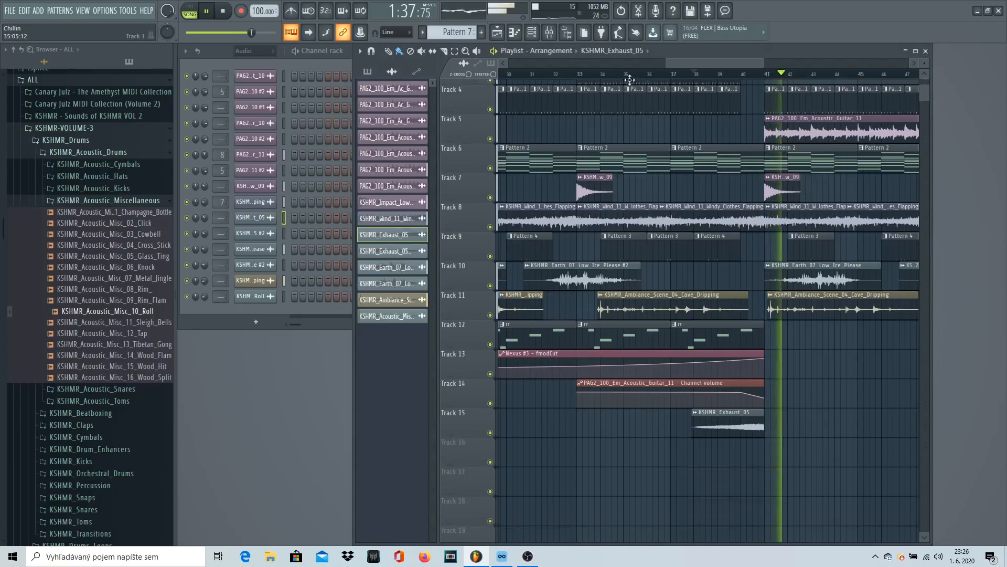
{"action": "scroll", "coordinate": [631, 77], "scroll_direction": "down", "scroll_amount": 5}
{"action": "scroll", "coordinate": [524, 210], "scroll_direction": "up", "scroll_amount": 6}
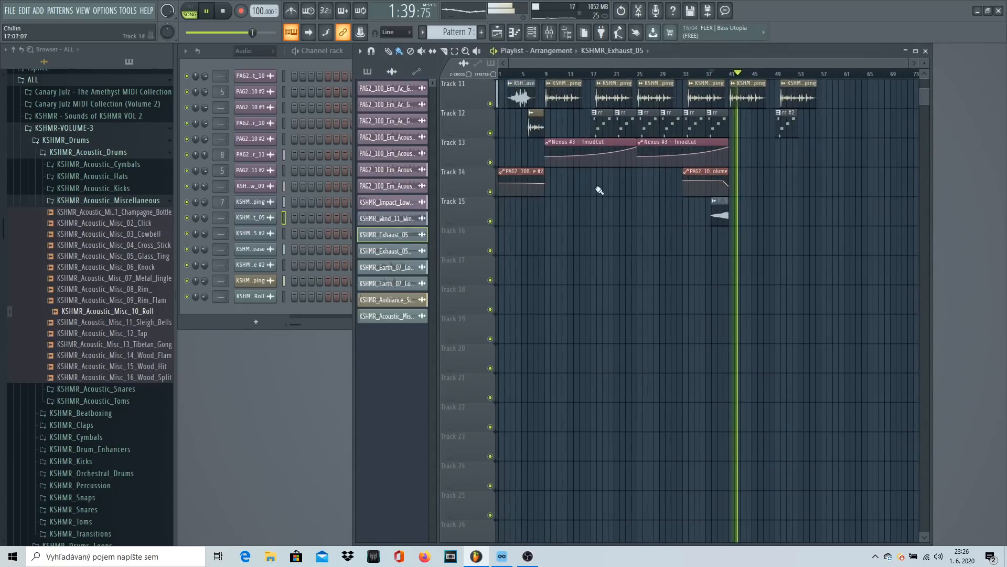
Step: Place a KSHMR_Exhaust_05 #2 clip on Track 15 at bar 41 and listen to the transition into that bar
{"action": "left_click_drag", "start_coordinate": [508, 242], "coordinate": [754, 415]}
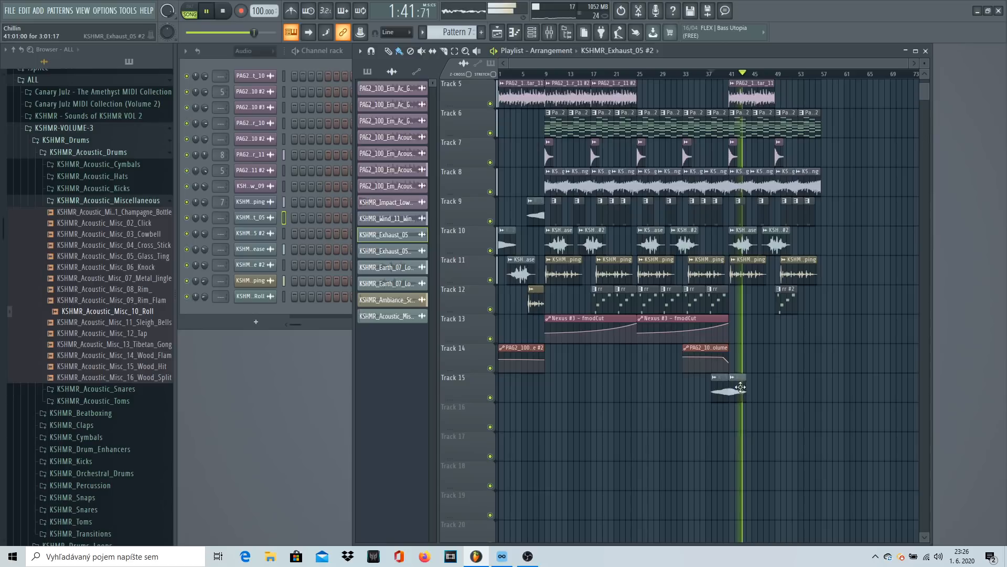
{"action": "left_click", "coordinate": [719, 73]}
{"action": "scroll", "coordinate": [734, 74], "scroll_direction": "up", "scroll_amount": 6}
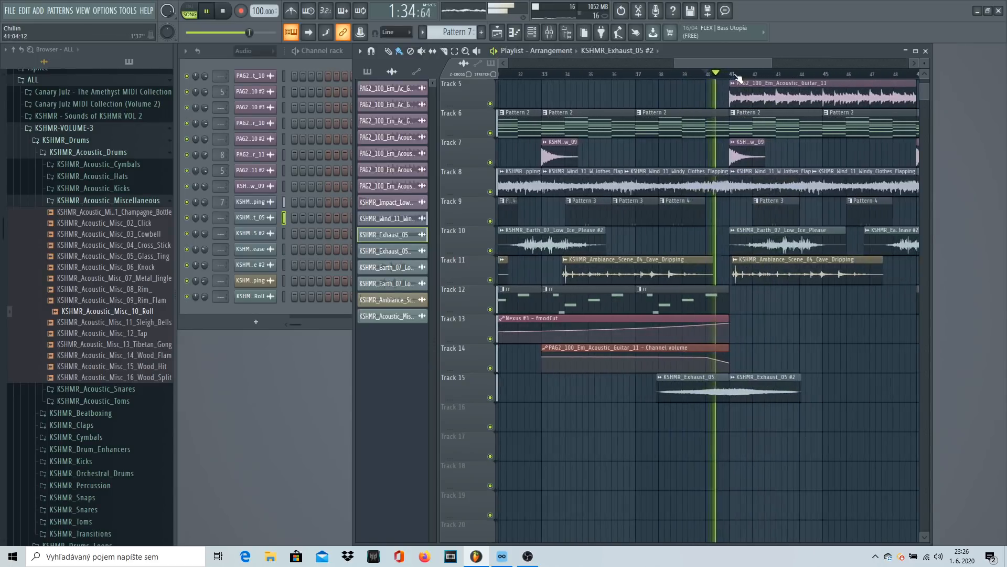
{"action": "scroll", "coordinate": [787, 77], "scroll_direction": "down", "scroll_amount": 4}
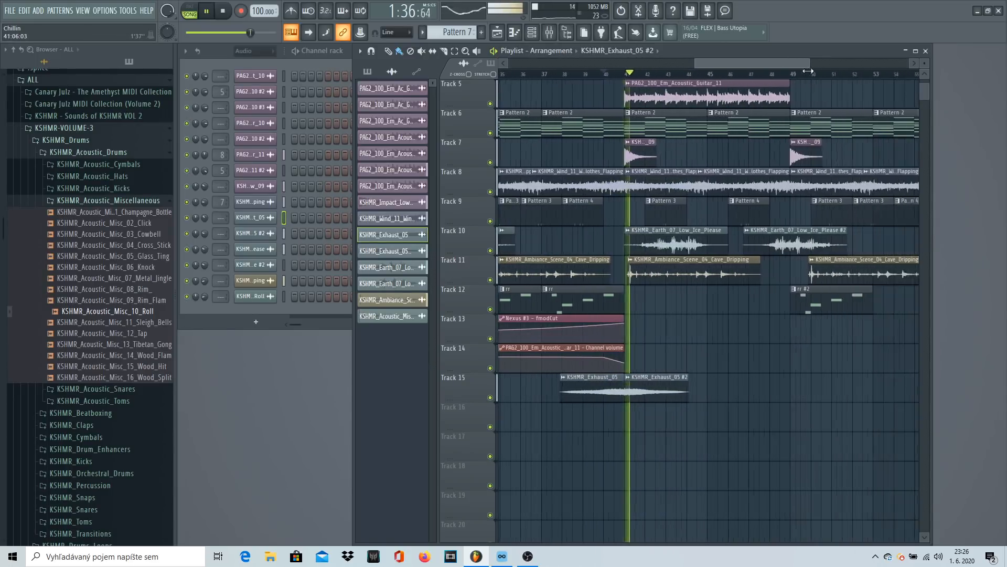
{"action": "scroll", "coordinate": [828, 151], "scroll_direction": "up", "scroll_amount": 3}
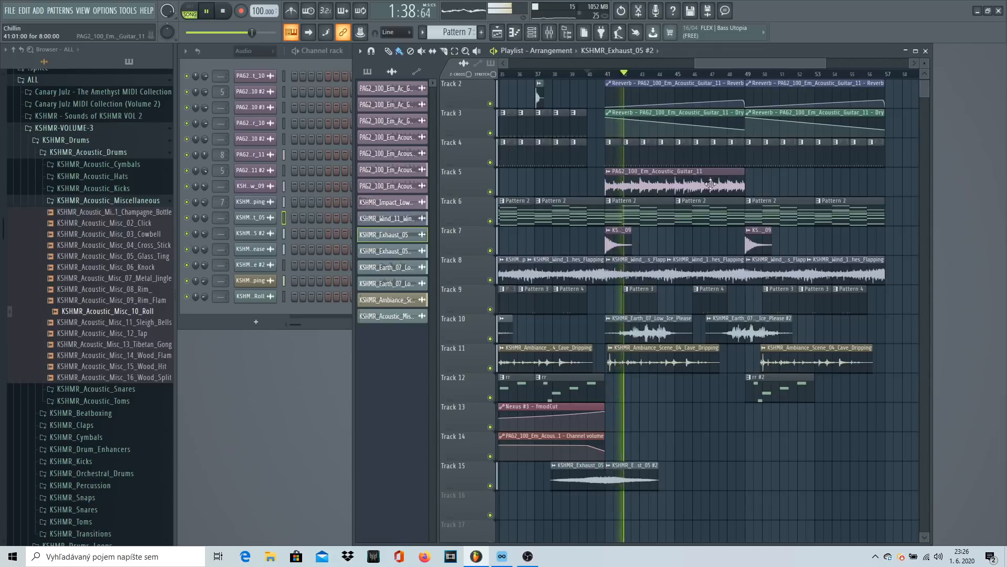
{"action": "left_click", "coordinate": [606, 450]}
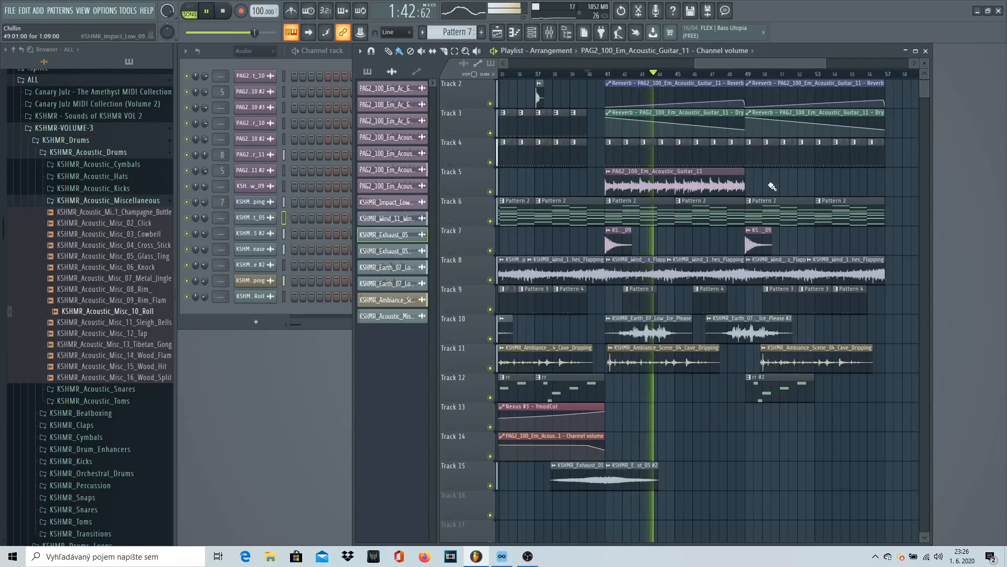
Step: Mute the Nexus, Nexus #4 and Nexus #2 channels of Pattern 2 to hear Nexus #3 alone during playback
{"action": "left_click", "coordinate": [659, 217]}
{"action": "left_click", "coordinate": [659, 216]}
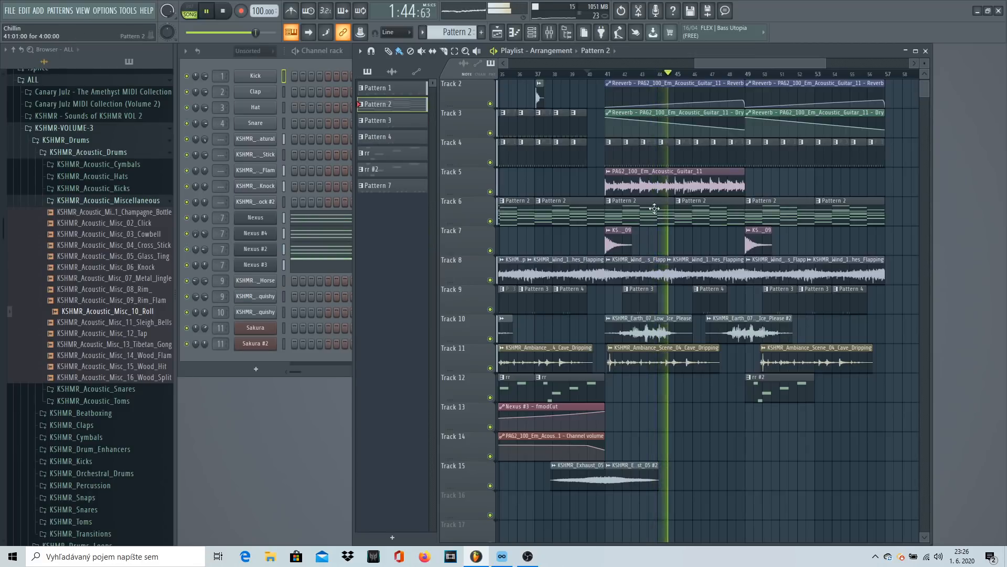
{"action": "key", "text": "space"}
{"action": "left_click", "coordinate": [193, 226]}
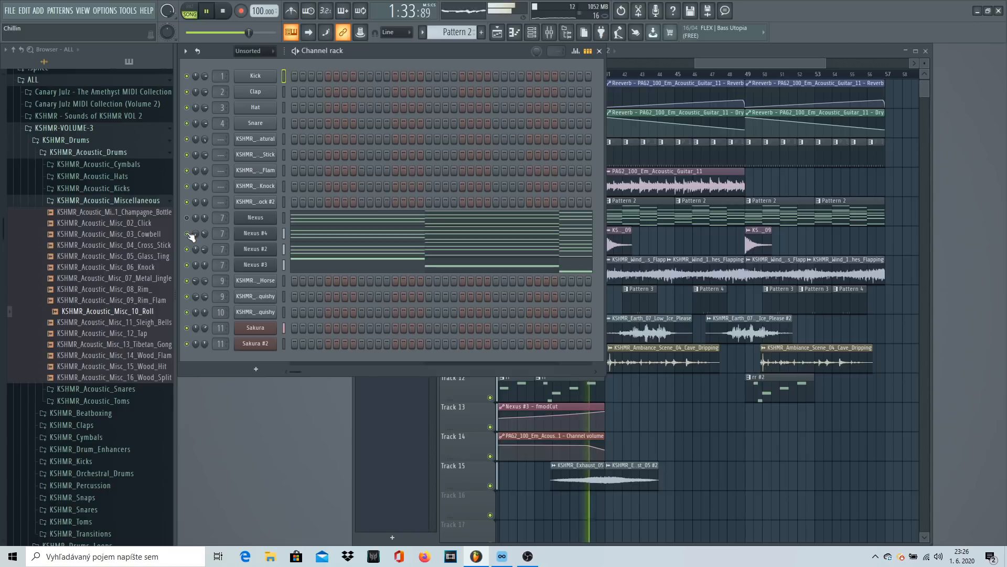
{"action": "left_click", "coordinate": [718, 78]}
{"action": "scroll", "coordinate": [567, 396], "scroll_direction": "left", "scroll_amount": 1}
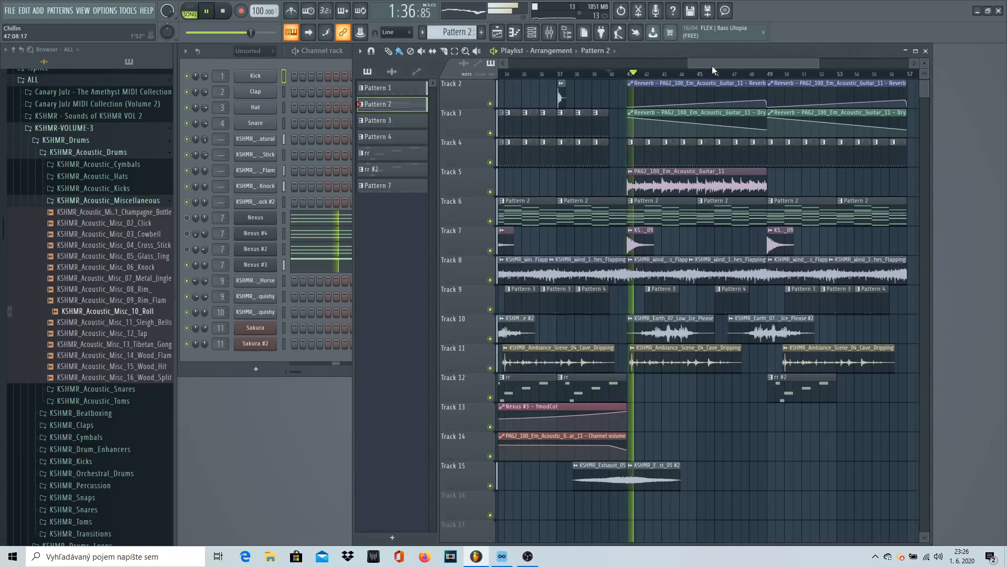
Step: Place a Nexus #3 - fmodCut automation clip on Track 13 spanning bars 41 to 57
{"action": "left_click", "coordinate": [568, 412]}
{"action": "key", "text": "ctrl+b"}
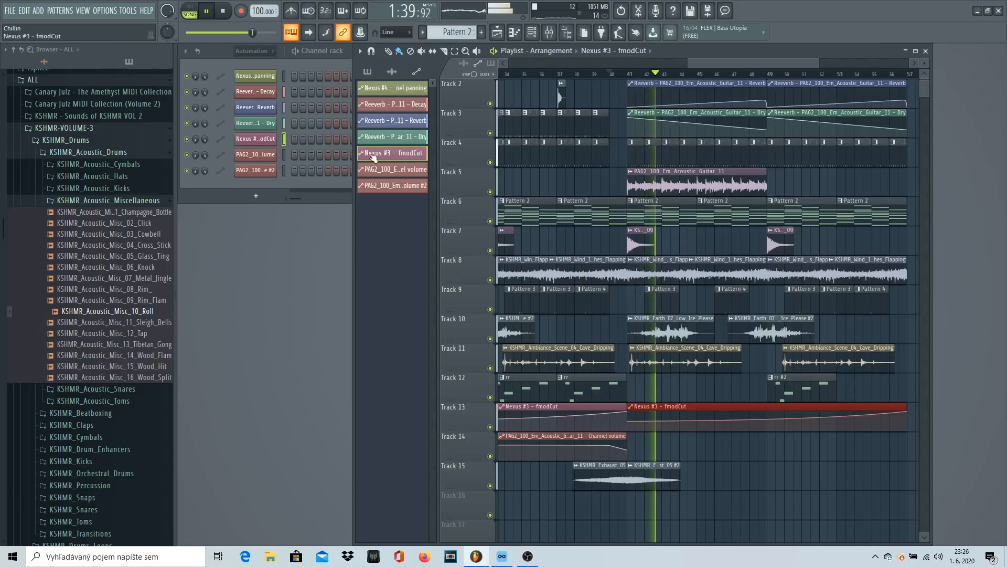
Step: Show all channels in the channel rack and unmute the Nexus, Nexus #4 and Nexus #2 channels
{"action": "left_click", "coordinate": [251, 50]}
{"action": "left_click", "coordinate": [252, 59]}
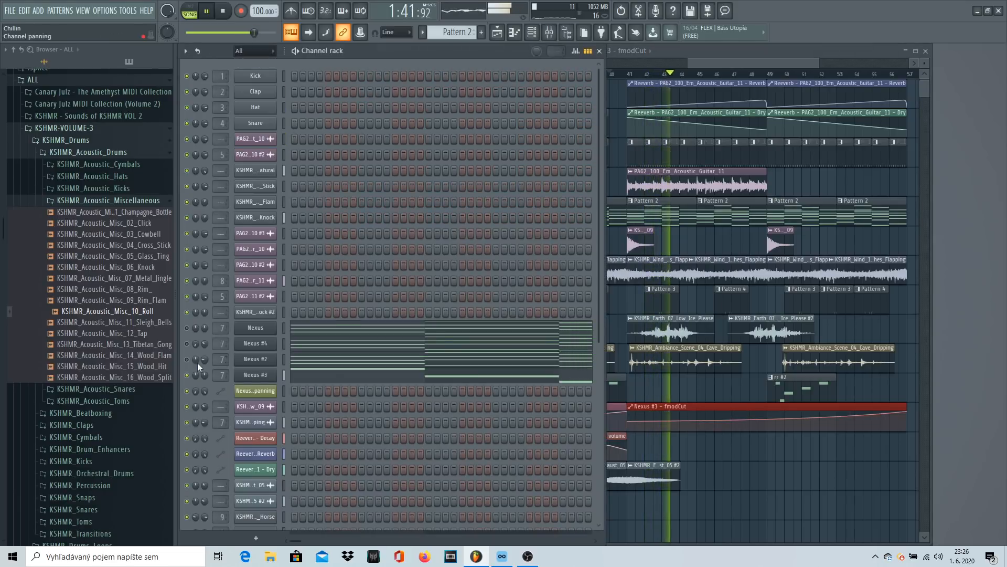
{"action": "left_click", "coordinate": [768, 152]}
{"action": "left_click_drag", "start_coordinate": [744, 63], "coordinate": [760, 66]}
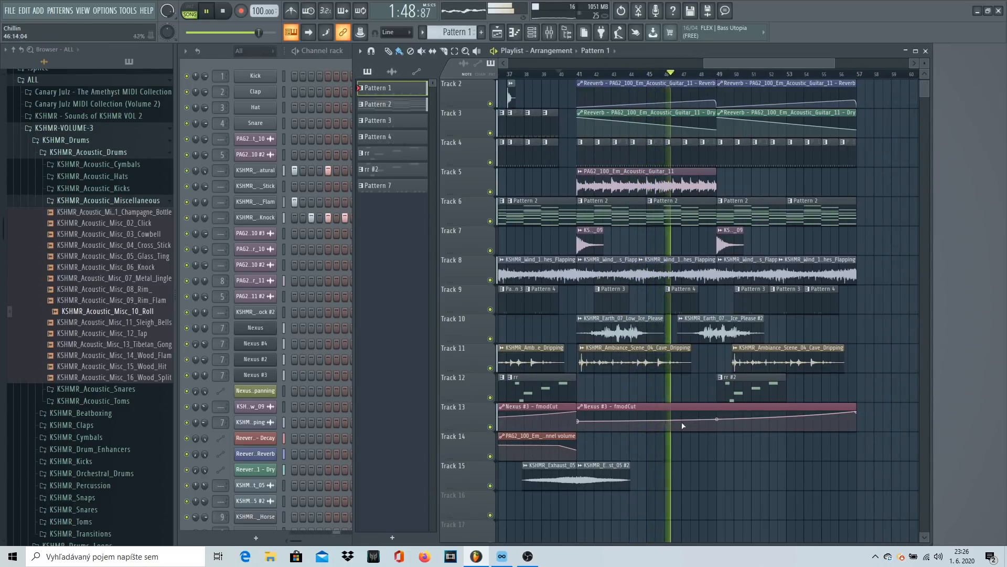
Step: Replay the arrangement from bar 40 to review the transition into bar 41
{"action": "key", "text": "space"}
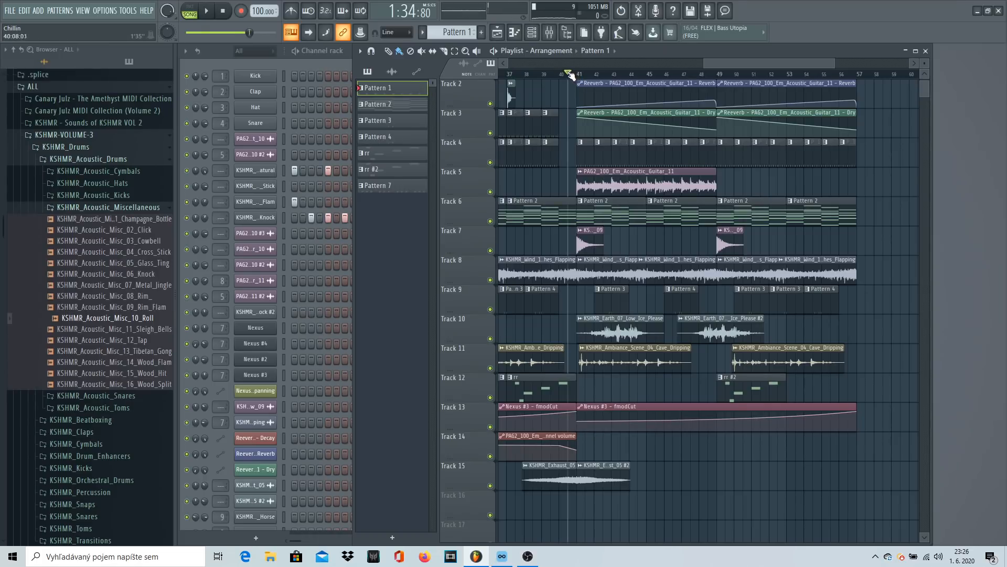
{"action": "key", "text": "space"}
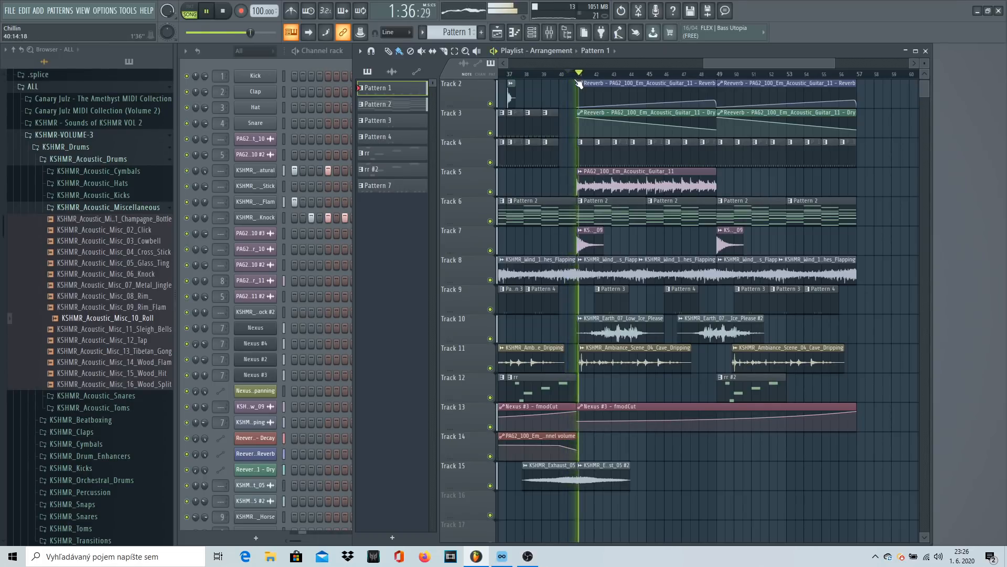
{"action": "left_click_drag", "start_coordinate": [705, 66], "coordinate": [690, 67]}
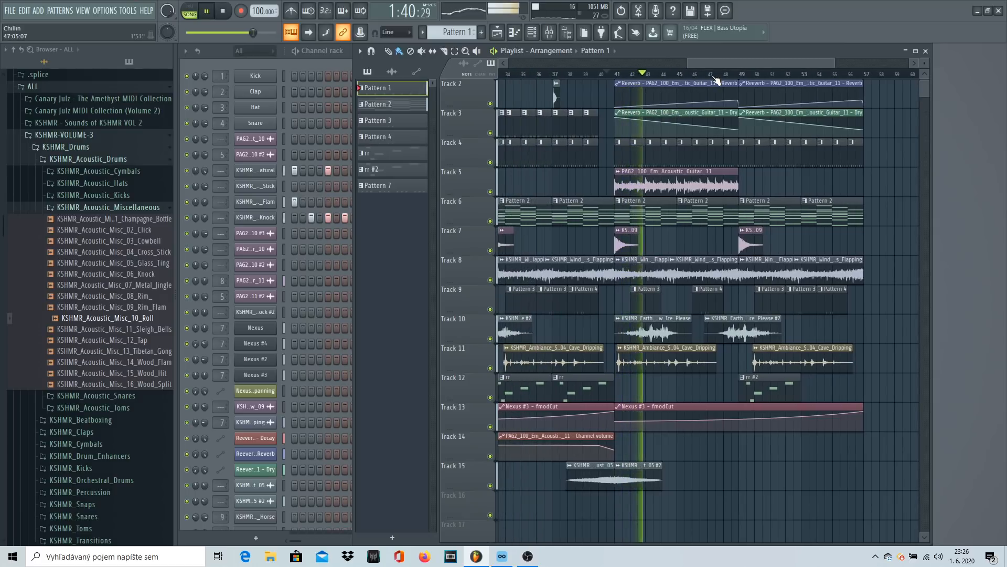
Step: Switch to OBS to check the recording's audio mixer and return to FL Studio
{"action": "left_click", "coordinate": [527, 556]}
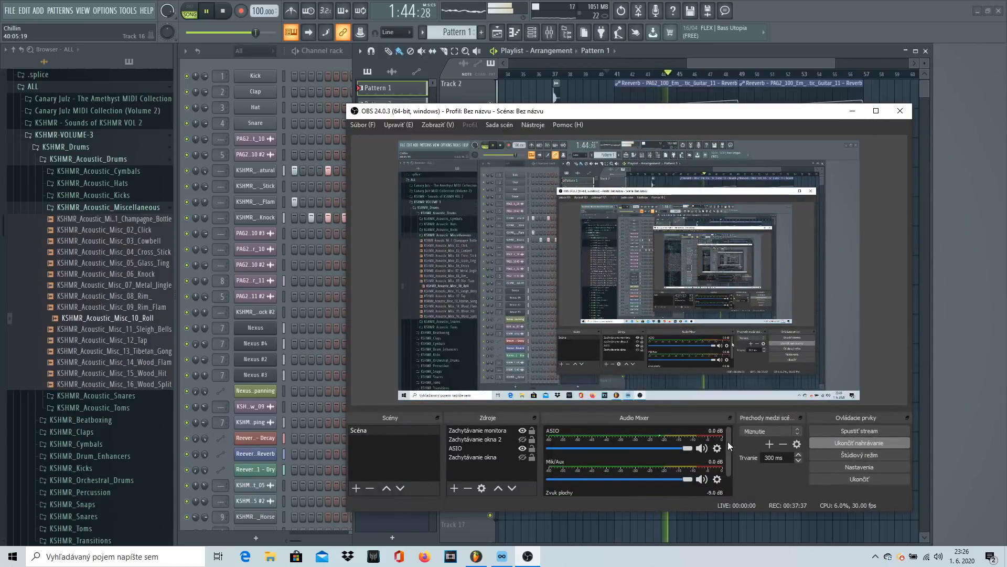
{"action": "left_click", "coordinate": [853, 111]}
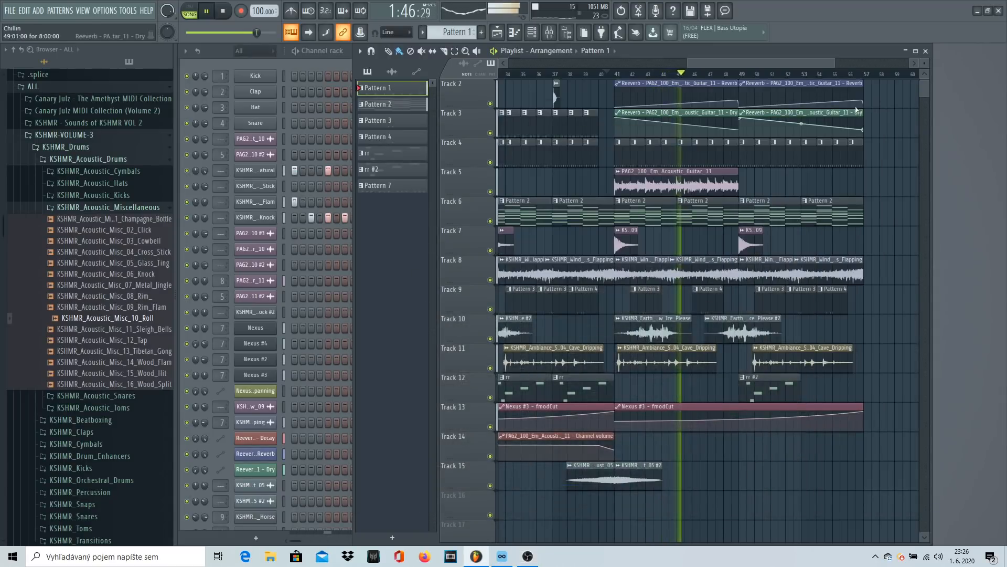
{"action": "left_click", "coordinate": [536, 557]}
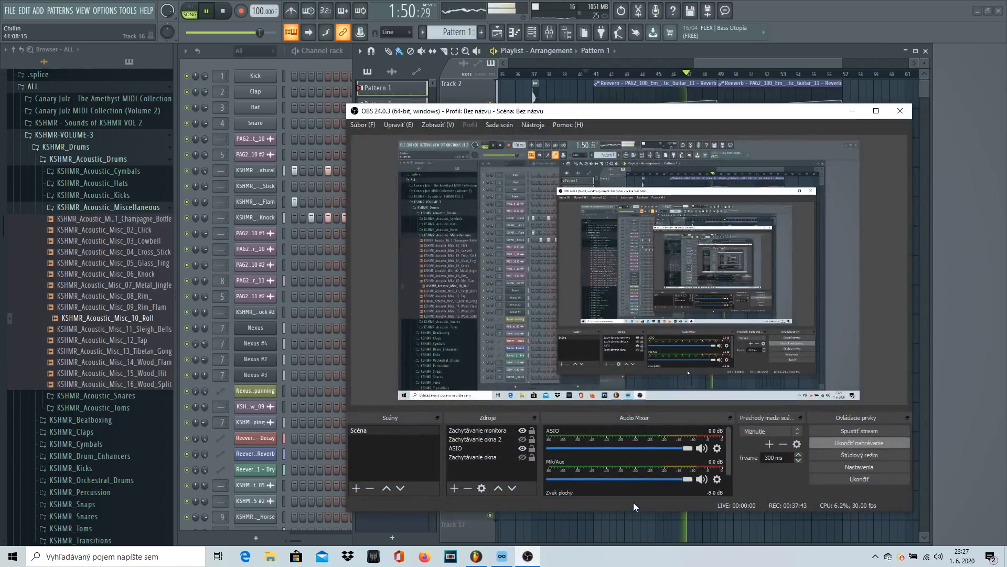
{"action": "left_click", "coordinate": [853, 111]}
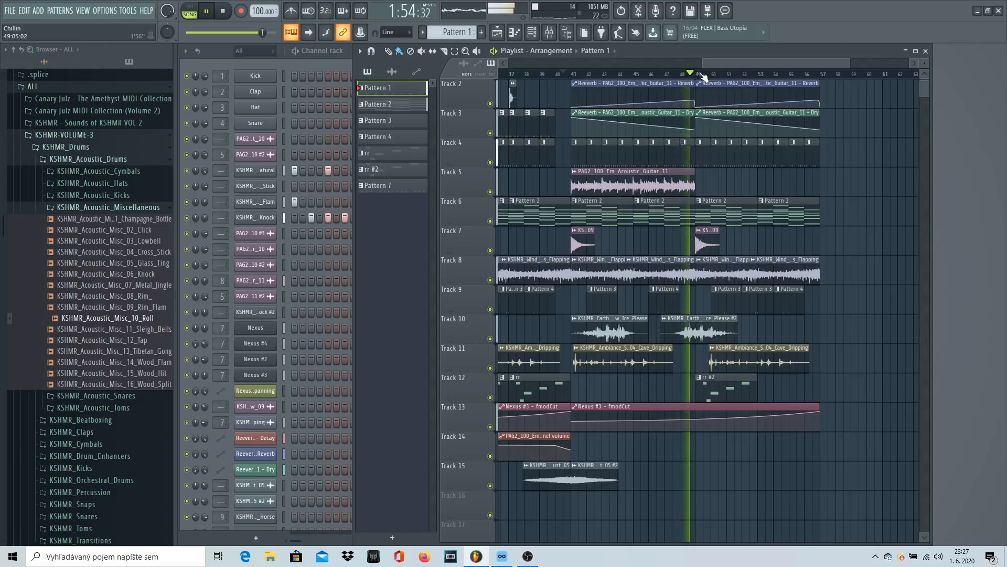
Step: Add a second rr #2 clip after the one on Track 12 and move the clips of the bar 49 section to bar 57
{"action": "scroll", "coordinate": [687, 74], "scroll_direction": "up", "scroll_amount": 3}
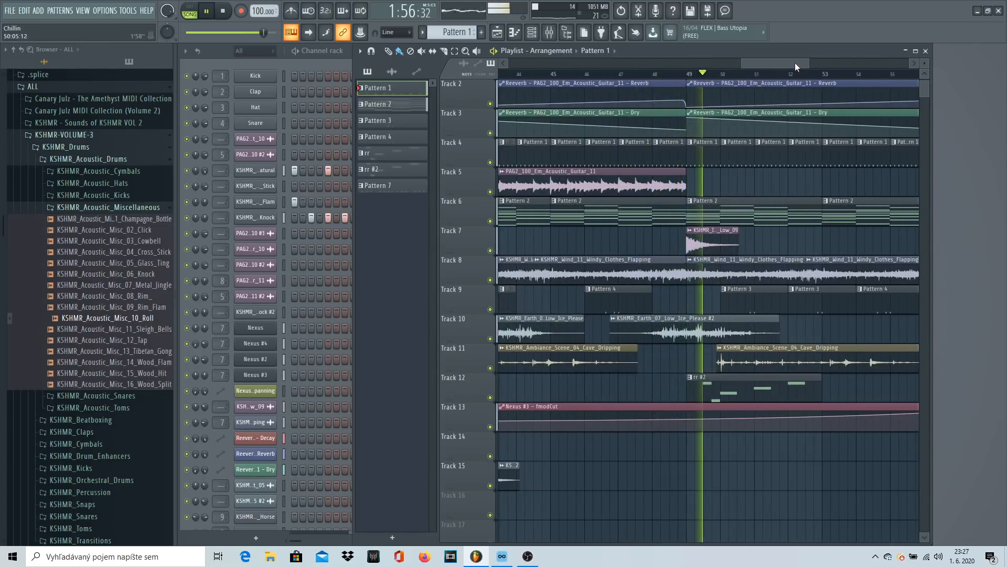
{"action": "left_click_drag", "start_coordinate": [759, 374], "coordinate": [729, 401]}
{"action": "key", "text": "ctrl+b"}
{"action": "key", "text": "space"}
{"action": "left_click_drag", "start_coordinate": [776, 64], "coordinate": [822, 389]}
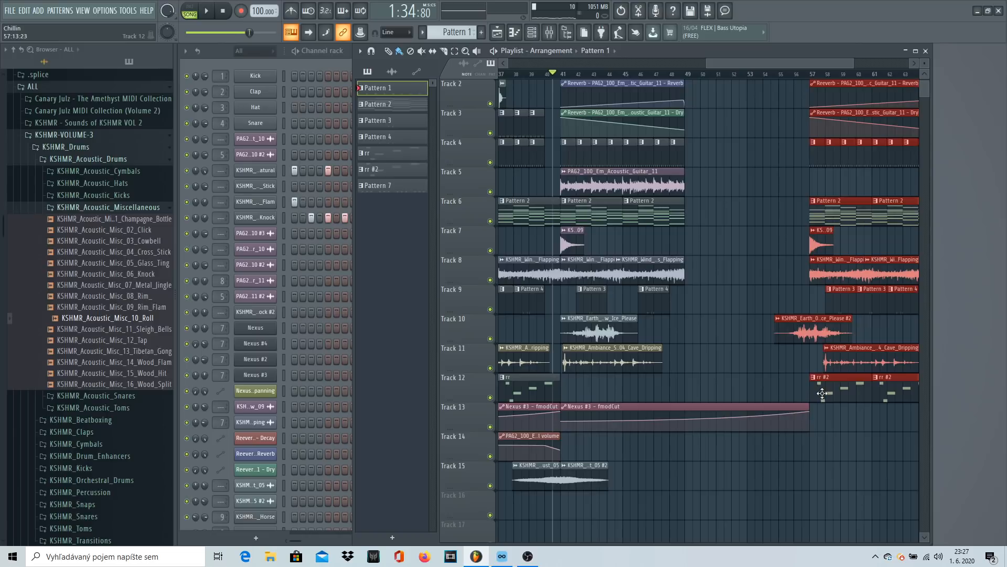
Step: Copy the bar 41 to 49 section, including the acoustic guitar on Track 5, into bars 49 to 57
{"action": "left_click", "coordinate": [757, 311]}
{"action": "left_click_drag", "start_coordinate": [700, 83], "coordinate": [562, 383]}
{"action": "left_click_drag", "start_coordinate": [578, 181], "coordinate": [703, 182]}
{"action": "left_click", "coordinate": [849, 182]}
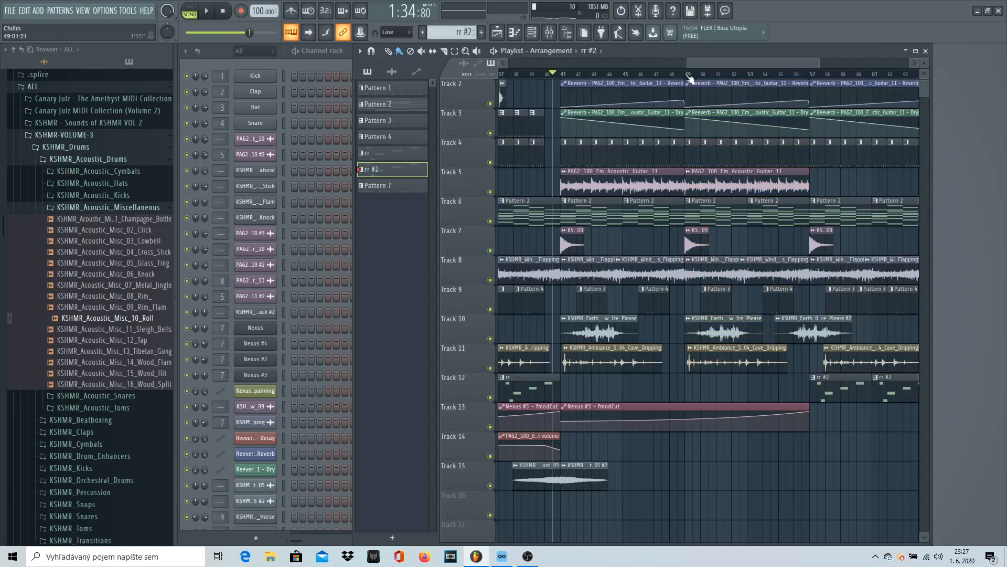
Step: Delete the copied Reeverb Decay, Reverb and Dry automation clips at bar 49 on Tracks 1 to 3
{"action": "scroll", "coordinate": [704, 84], "scroll_direction": "up", "scroll_amount": 1}
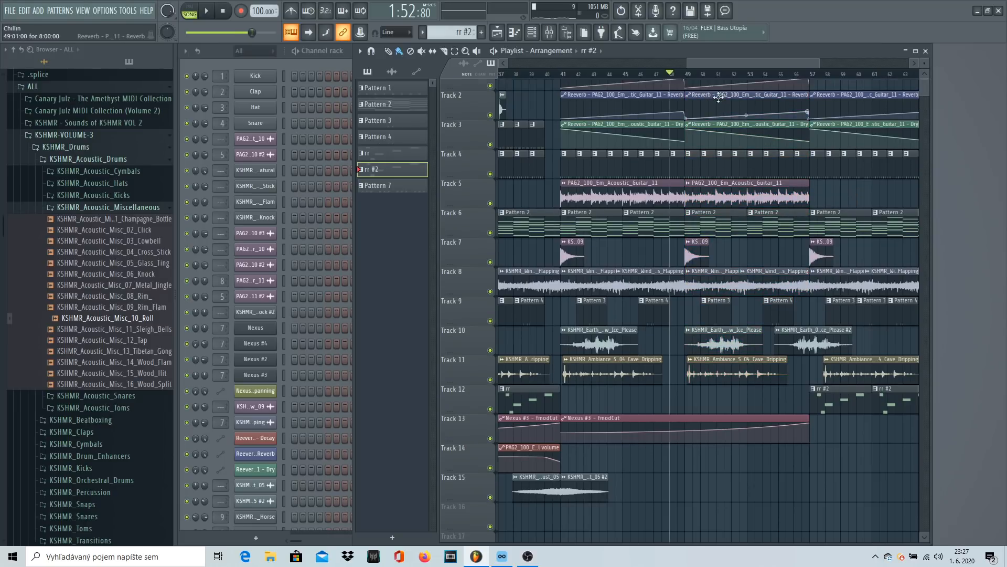
{"action": "right_click", "coordinate": [716, 85]}
{"action": "right_click", "coordinate": [714, 114]}
{"action": "right_click", "coordinate": [714, 143]}
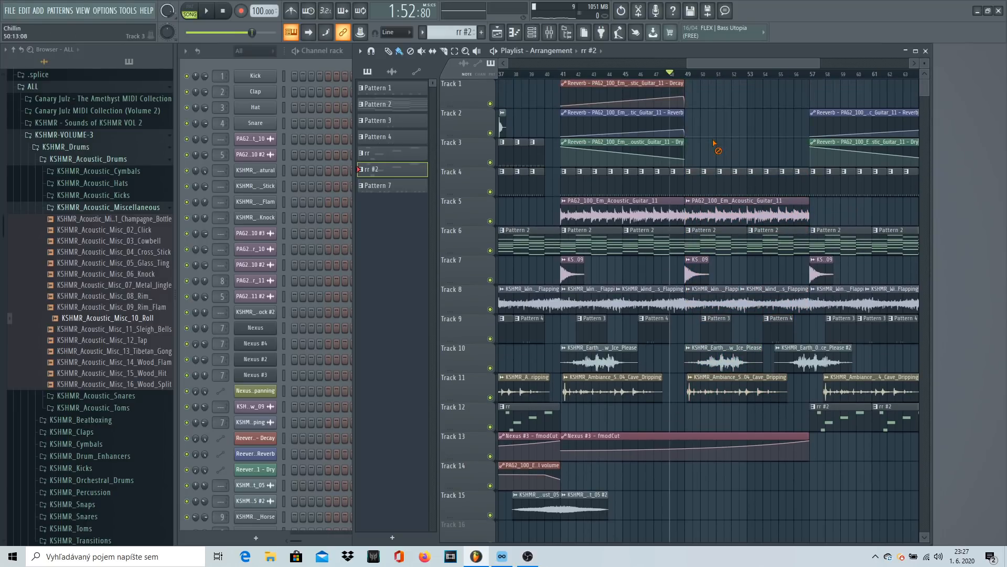
Step: Make the Reeverb Decay, Reverb and Dry automation clips at bar 41 unique
{"action": "left_click", "coordinate": [564, 88]}
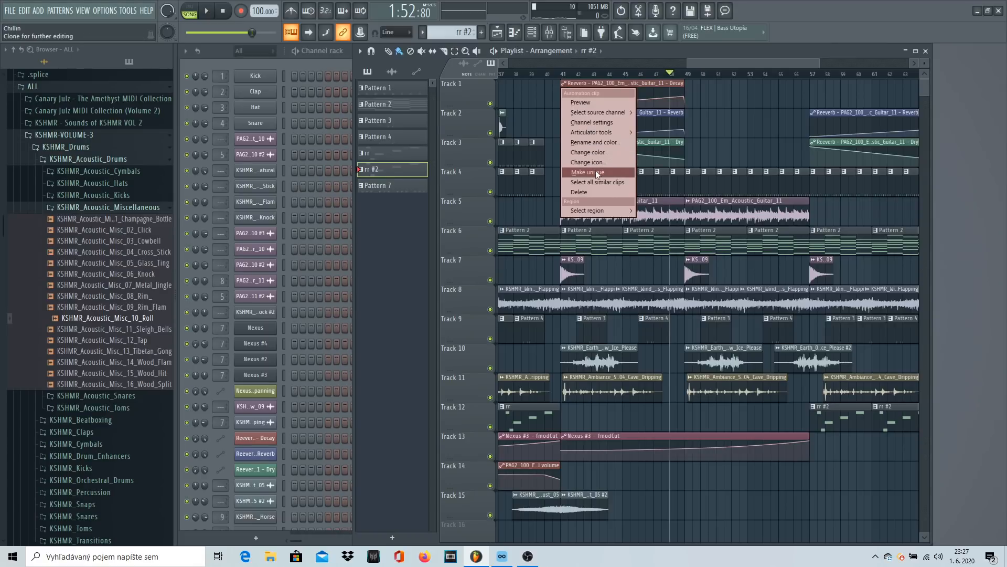
{"action": "left_click", "coordinate": [587, 172]}
{"action": "left_click", "coordinate": [564, 115]}
{"action": "left_click", "coordinate": [587, 204]}
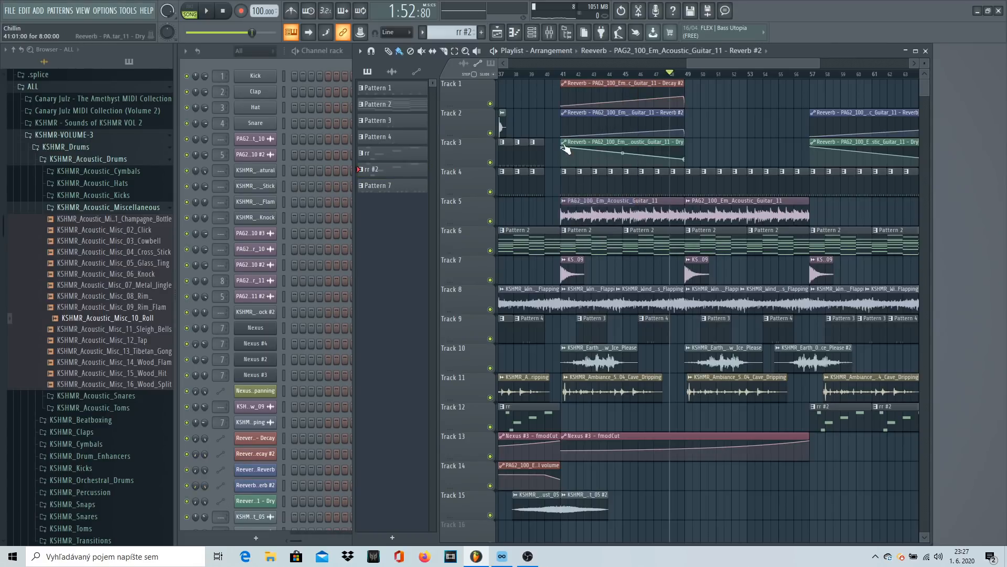
{"action": "left_click", "coordinate": [564, 144]}
{"action": "left_click", "coordinate": [587, 232]}
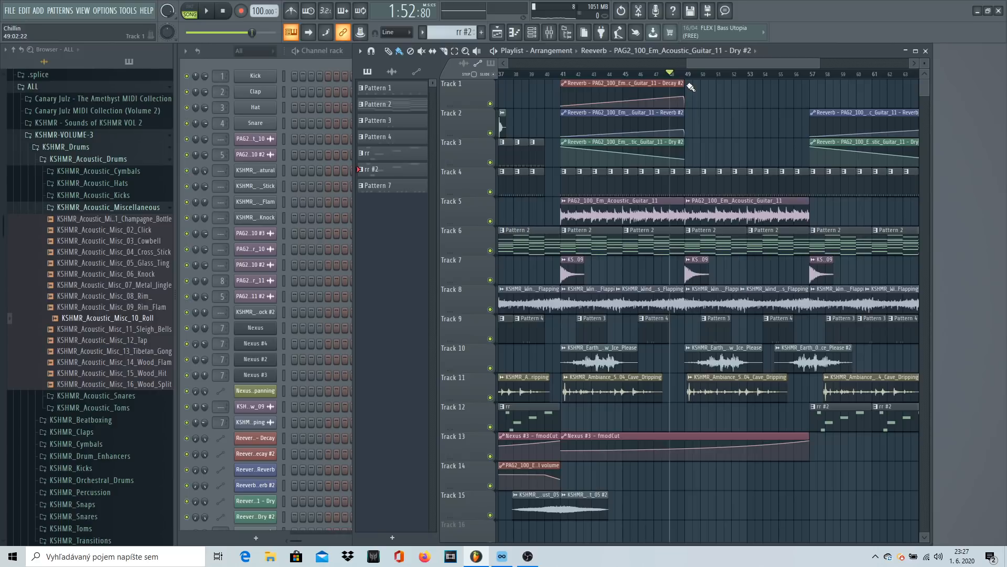
Step: Extend the unique Decay, Reverb and Dry automation clips to bar 57, stretching their curves to the new end
{"action": "left_click_drag", "start_coordinate": [686, 87], "coordinate": [774, 87]}
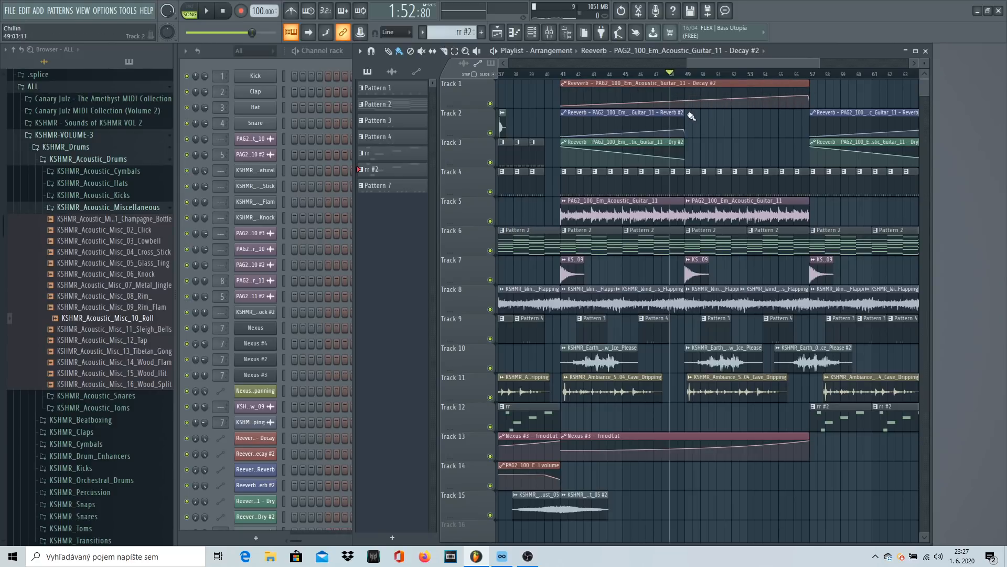
{"action": "left_click_drag", "start_coordinate": [692, 117], "coordinate": [776, 115]}
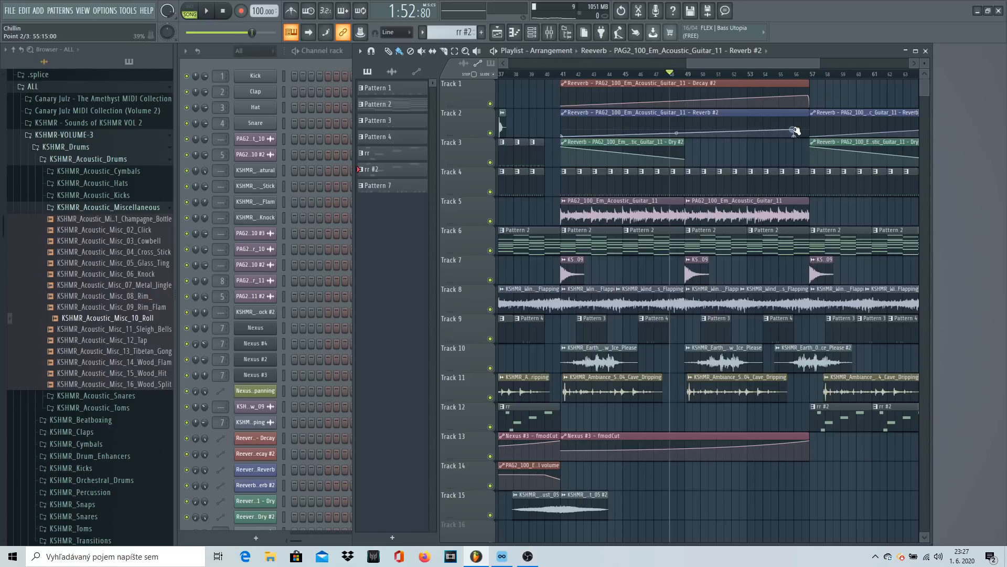
{"action": "left_click_drag", "start_coordinate": [690, 149], "coordinate": [819, 145]}
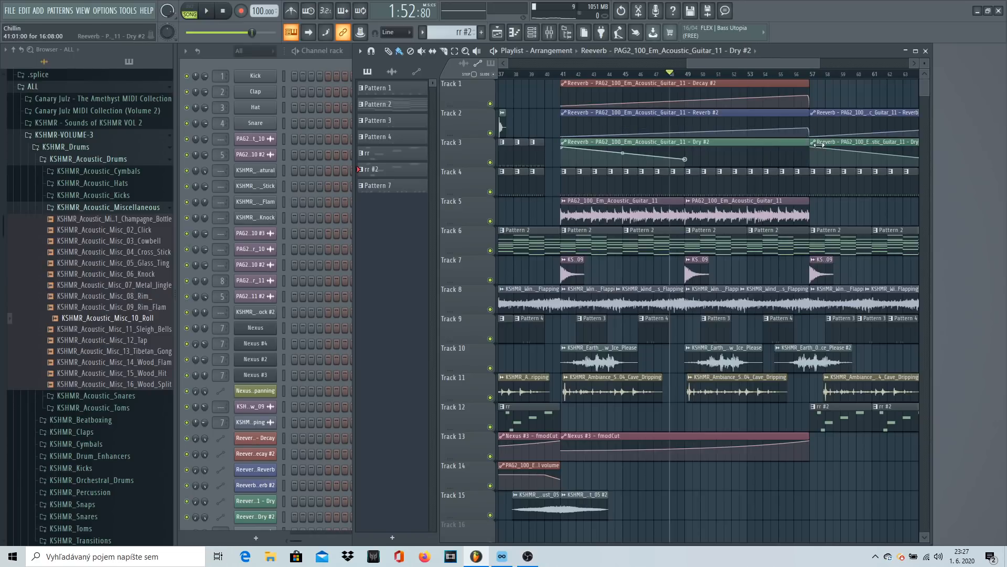
{"action": "left_click_drag", "start_coordinate": [686, 159], "coordinate": [802, 160]}
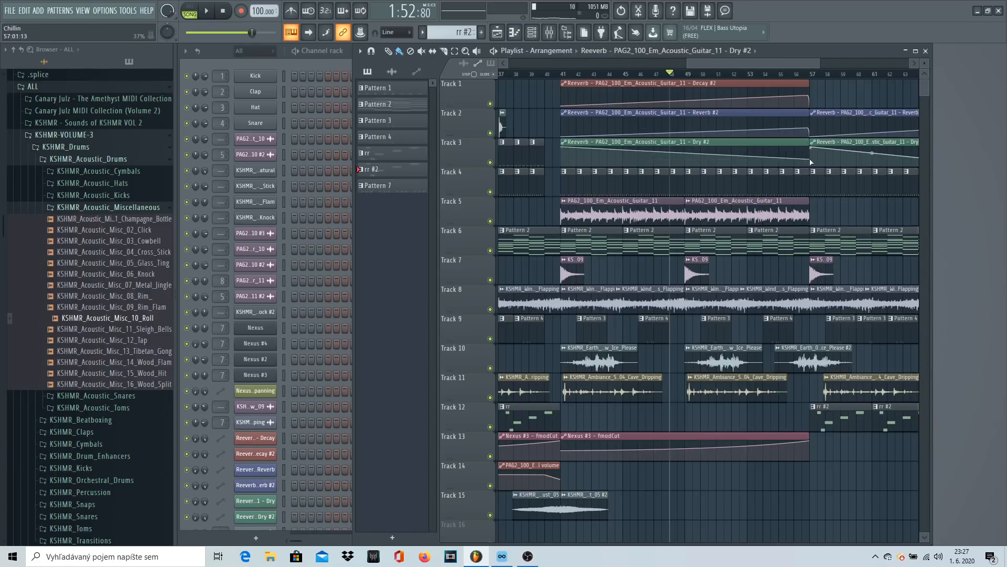
Step: Copy the two KSHMR_Exhaust_05 clips on Track 15 to meet at bar 57 and clear the Pattern 1 clip at bar 56
{"action": "scroll", "coordinate": [813, 162], "scroll_direction": "down", "scroll_amount": 2}
{"action": "left_click_drag", "start_coordinate": [543, 451], "coordinate": [801, 451]}
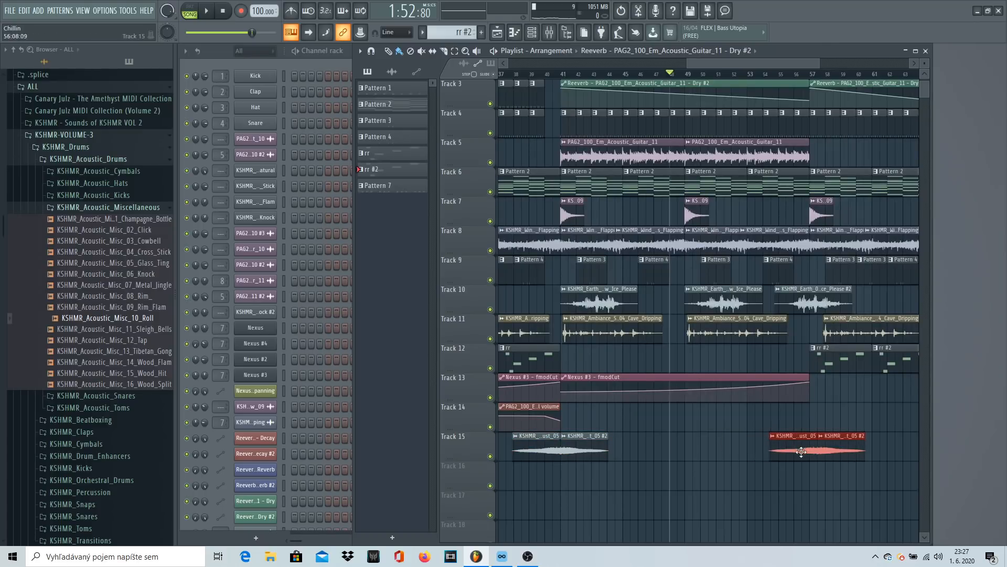
{"action": "scroll", "coordinate": [802, 130], "scroll_direction": "up", "scroll_amount": 2}
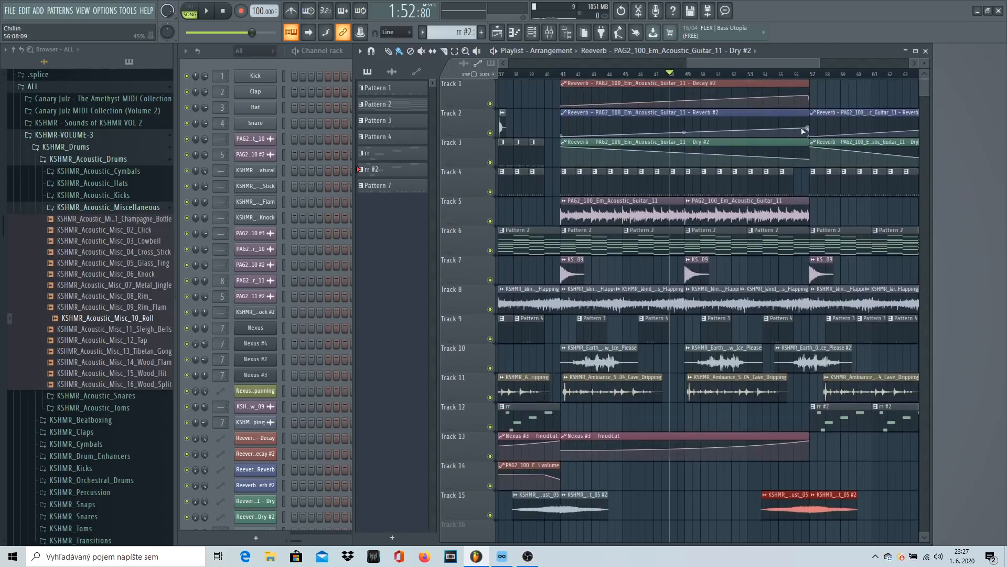
Step: Play the arrangement across bar 57 and open the Sakura #2 notes of pattern rr #2 in the piano roll
{"action": "key", "text": "space"}
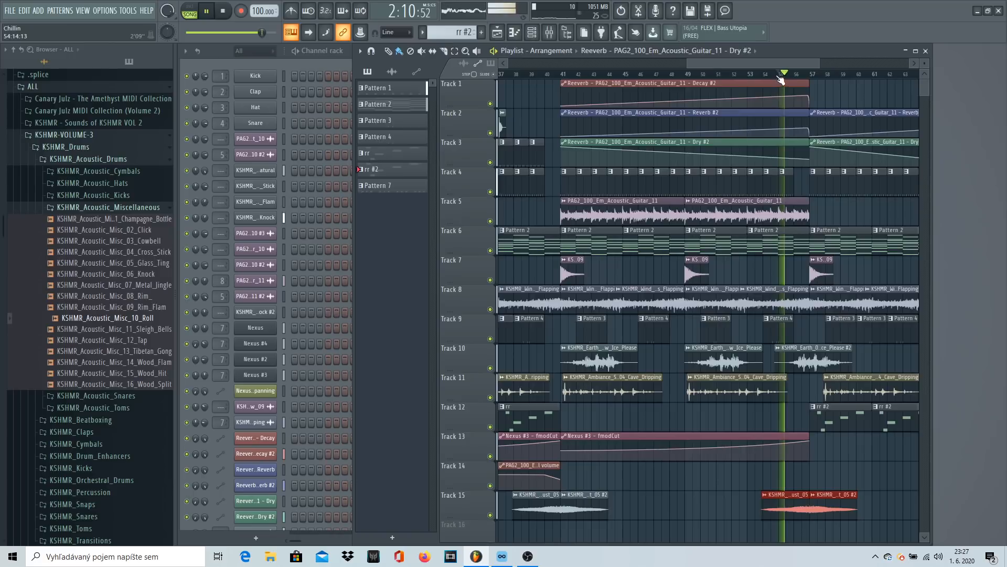
{"action": "scroll", "coordinate": [600, 353], "scroll_direction": "down", "scroll_amount": 1}
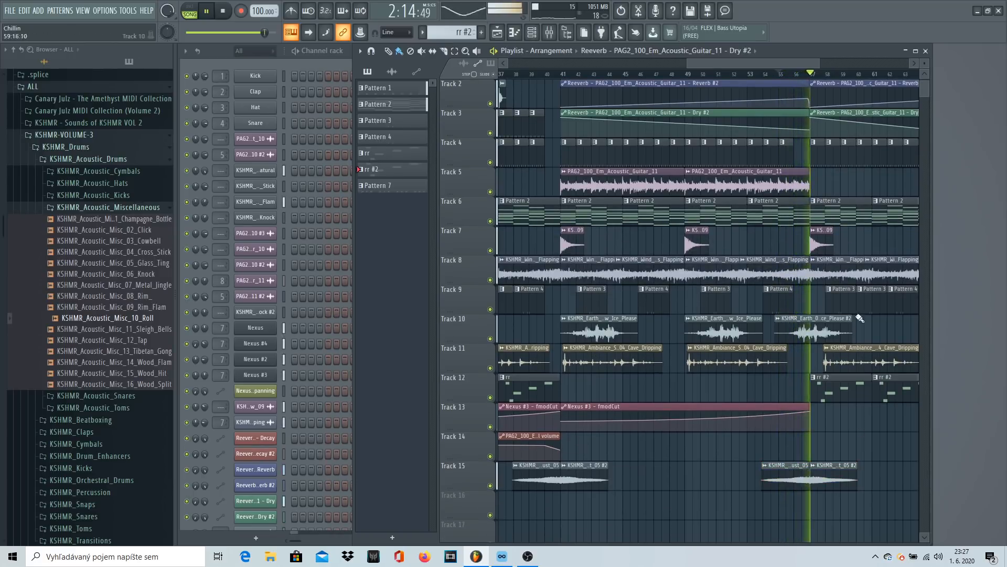
{"action": "left_click", "coordinate": [734, 391]}
{"action": "scroll", "coordinate": [311, 357], "scroll_direction": "down", "scroll_amount": 3}
{"action": "left_click", "coordinate": [315, 449]}
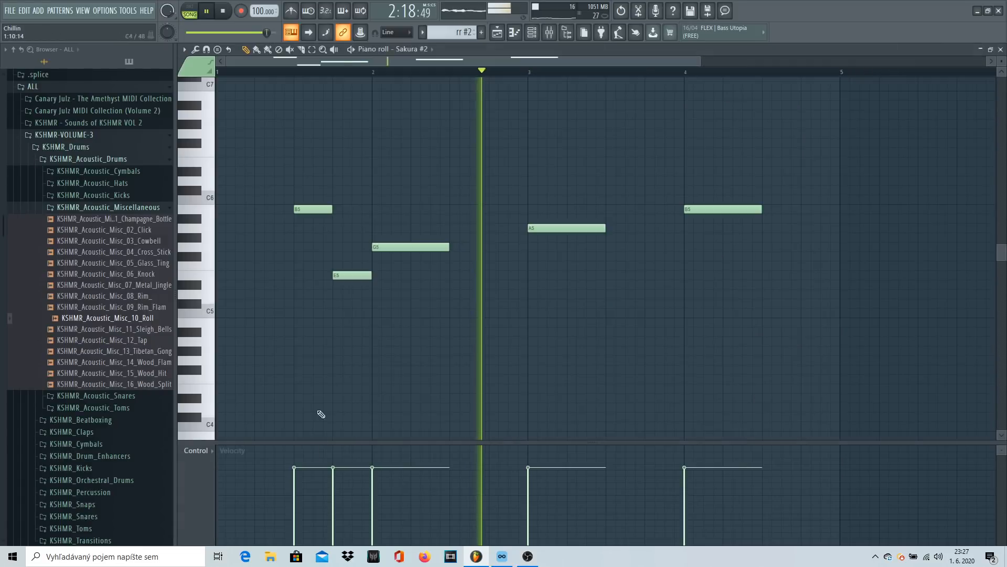
Step: Transpose the Sakura #2 notes of pattern rr #2 up one octave and return to the playlist
{"action": "key", "text": "ctrl+Up"}
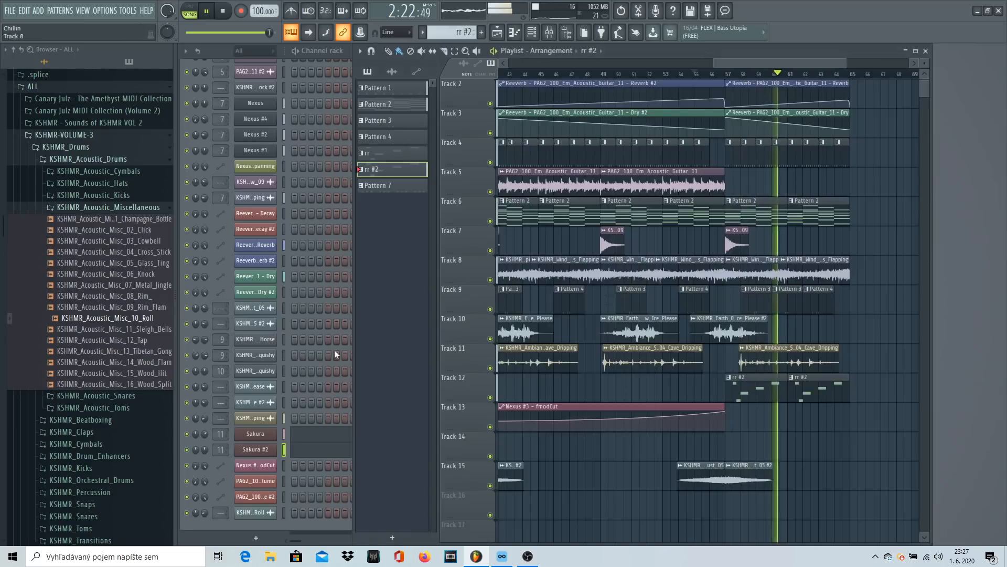
{"action": "key", "text": "Escape"}
{"action": "left_click", "coordinate": [199, 446]}
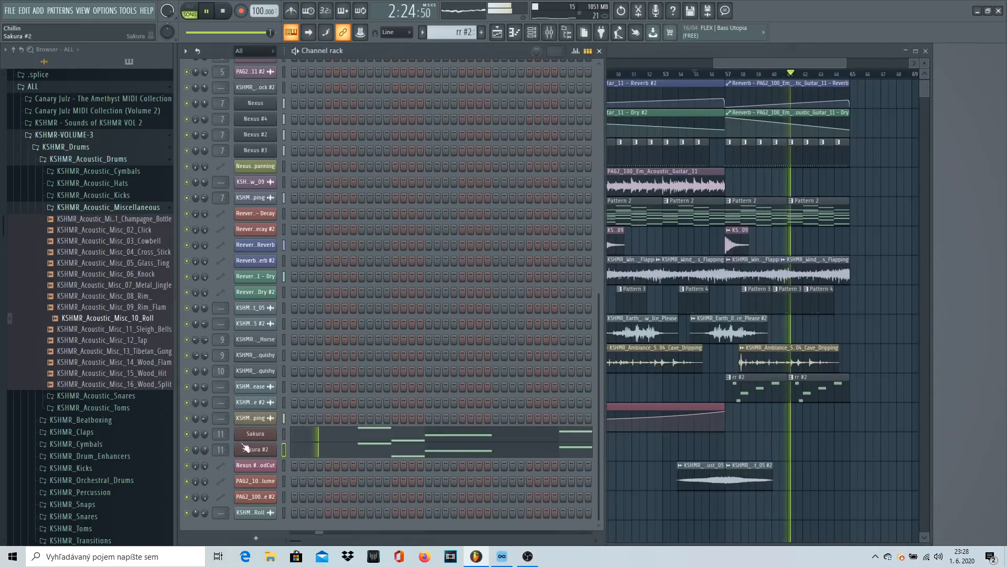
{"action": "left_click", "coordinate": [817, 431]}
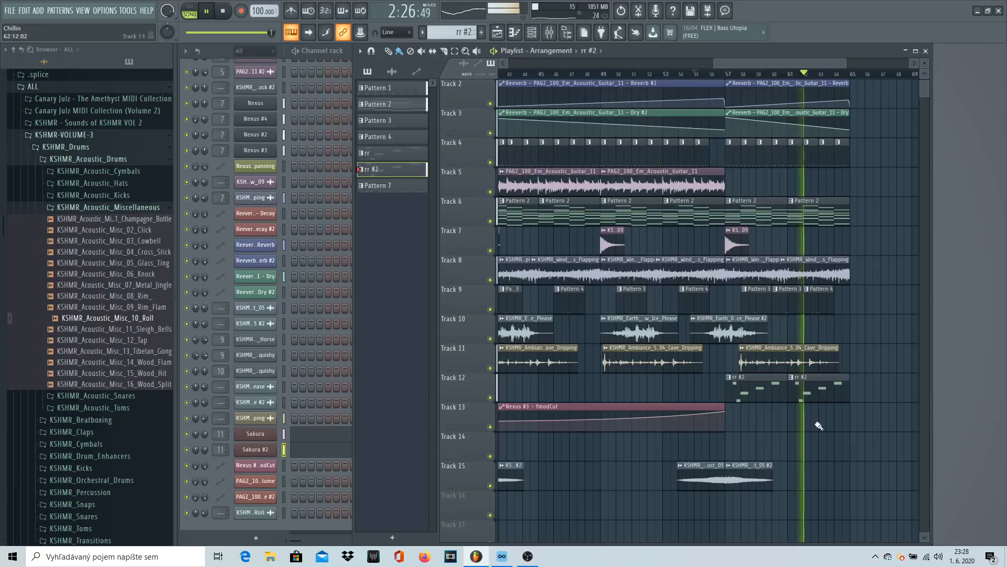
Step: Place a copy of the Nexus #3 fmodCut automation clip on Track 13 at bar 57
{"action": "left_click", "coordinate": [682, 415]}
{"action": "left_click", "coordinate": [733, 415]}
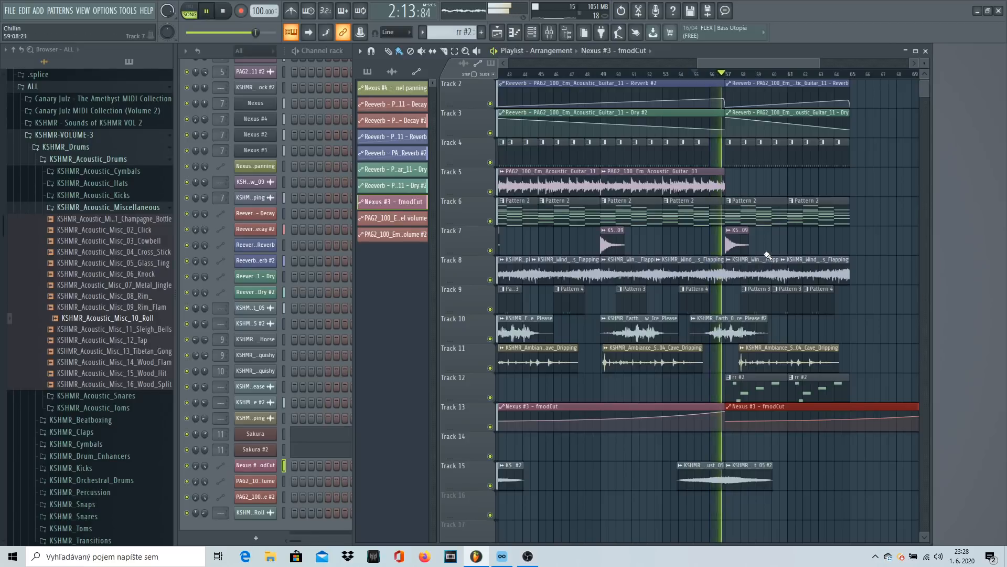
{"action": "scroll", "coordinate": [748, 62], "scroll_direction": "right", "scroll_amount": 3}
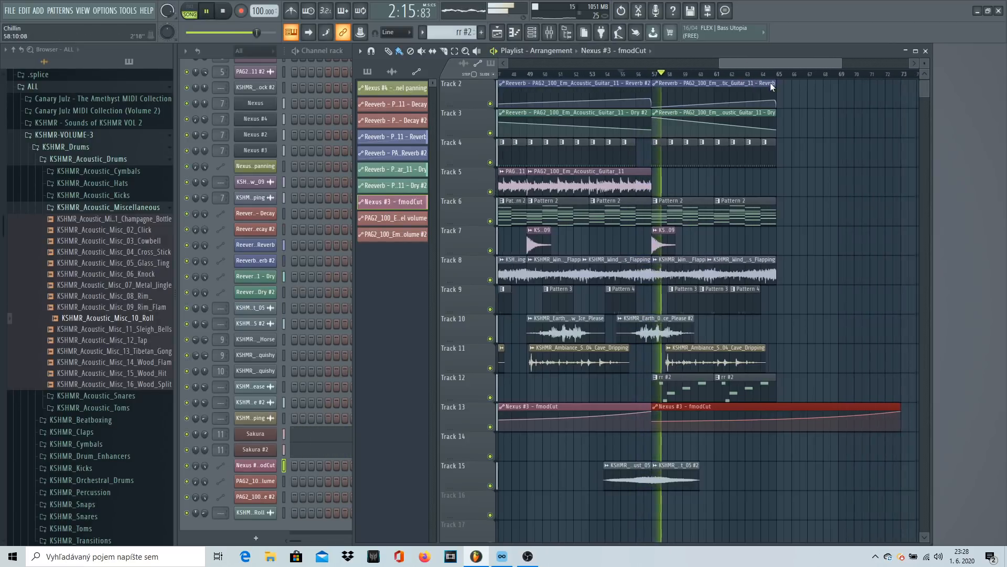
Step: Select the clips starting around bar 57 on Tracks 2 to 12 and duplicate them into the section from bar 65
{"action": "scroll", "coordinate": [782, 294], "scroll_direction": "up", "scroll_amount": 1}
{"action": "left_click_drag", "start_coordinate": [754, 430], "coordinate": [636, 118]}
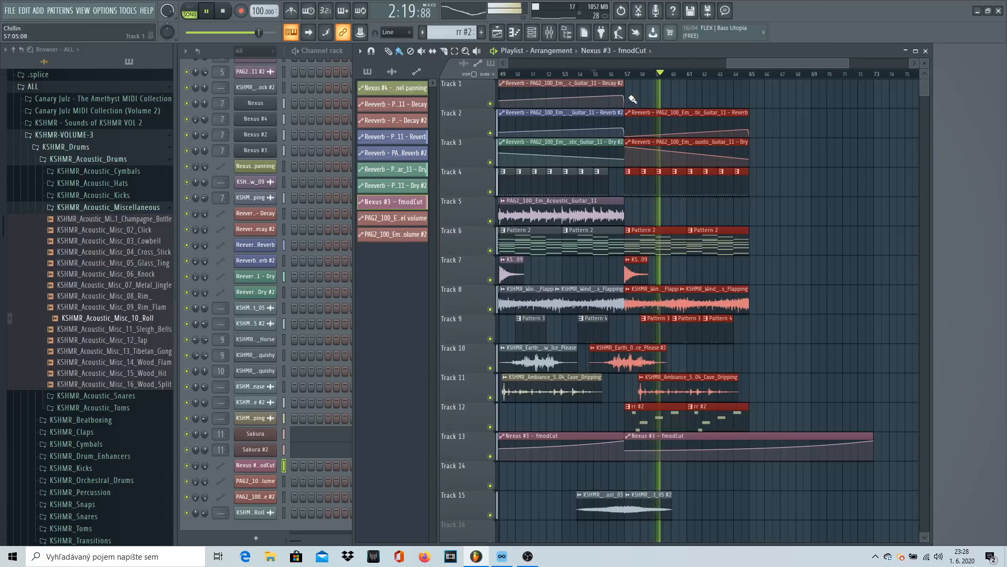
{"action": "left_click_drag", "start_coordinate": [641, 248], "coordinate": [789, 196]}
{"action": "key", "text": "space"}
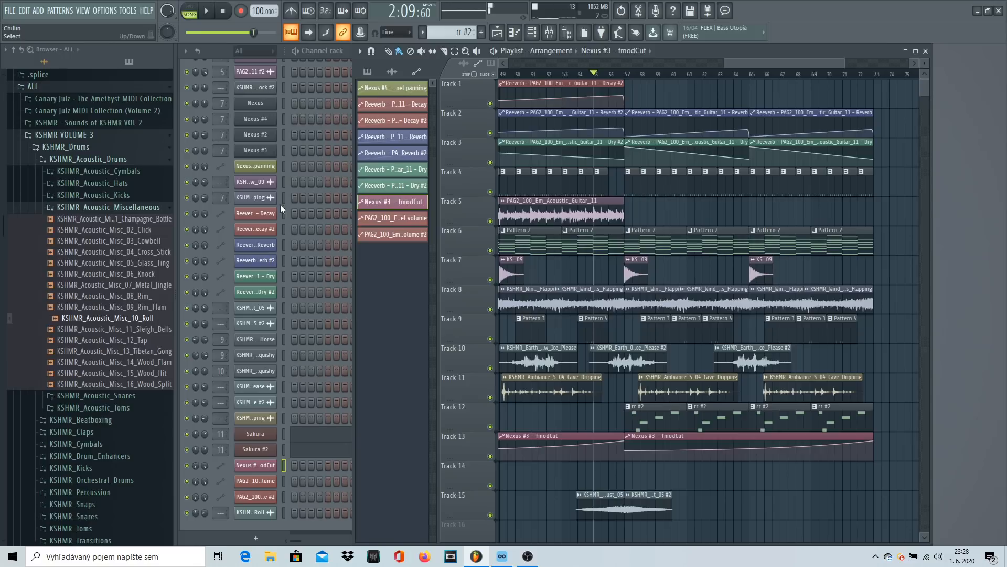
Step: Clone the Sakura #2 channel and create a new empty Pattern 8
{"action": "right_click", "coordinate": [270, 450]}
{"action": "left_click", "coordinate": [303, 487]}
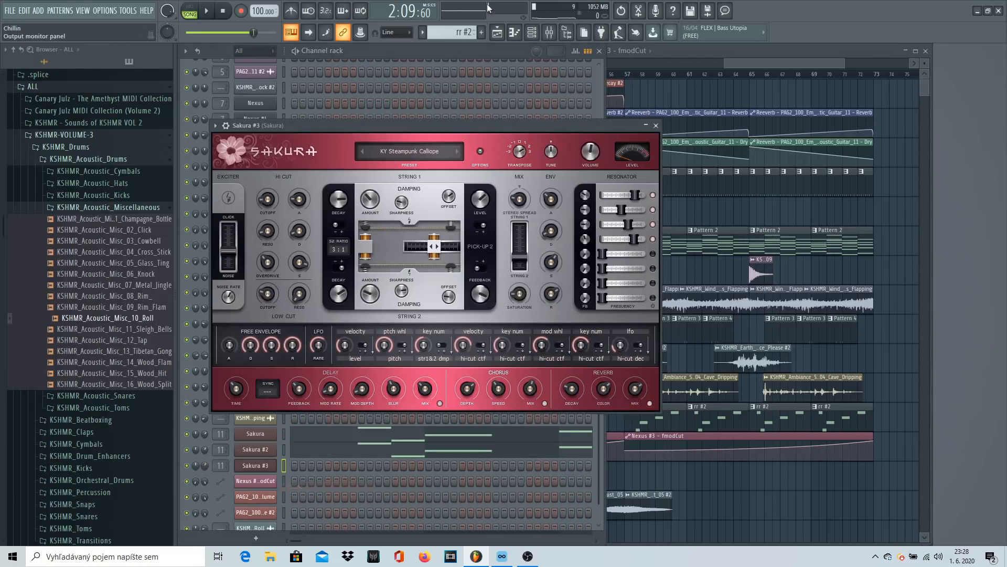
{"action": "left_click", "coordinate": [483, 32]}
Step: Audition Keyboard bank presets for Sakura #3 and load KBD Foggy Grand Piano FG
{"action": "left_click", "coordinate": [423, 152]}
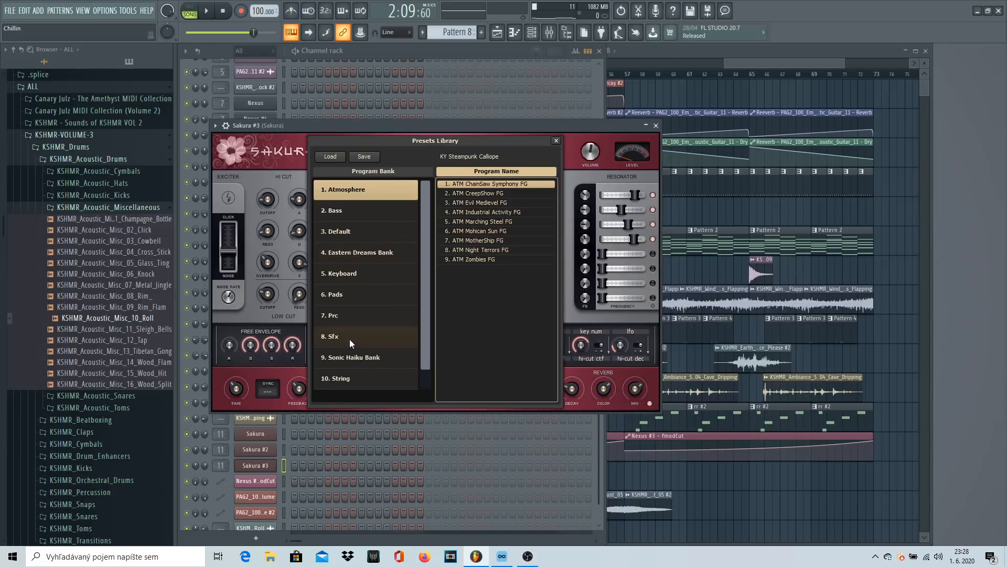
{"action": "left_click", "coordinate": [348, 274]}
{"action": "left_click", "coordinate": [503, 243]}
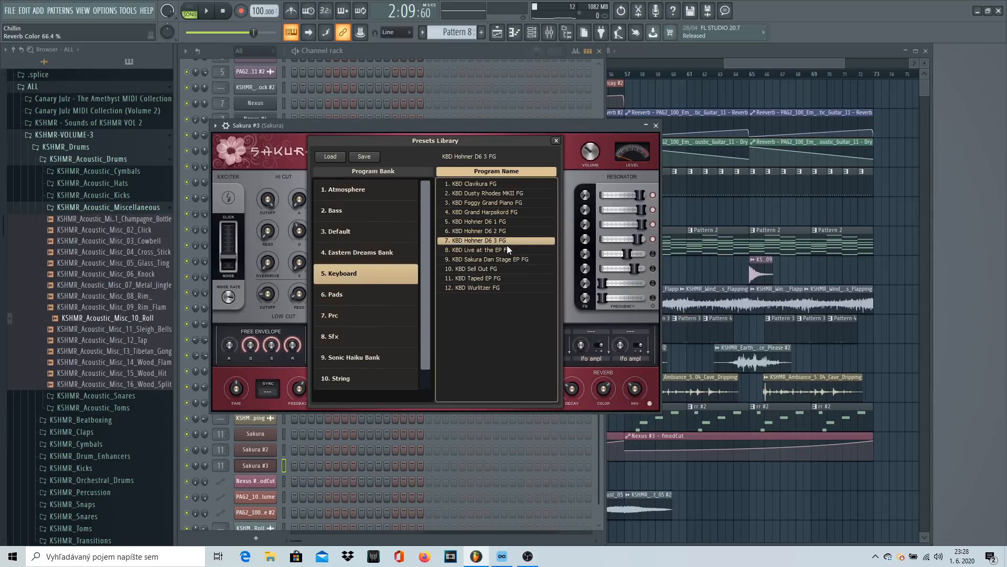
{"action": "left_click", "coordinate": [495, 232]}
{"action": "left_click", "coordinate": [494, 221]}
{"action": "left_click", "coordinate": [491, 213]}
{"action": "left_click", "coordinate": [489, 204]}
{"action": "left_click", "coordinate": [656, 126]}
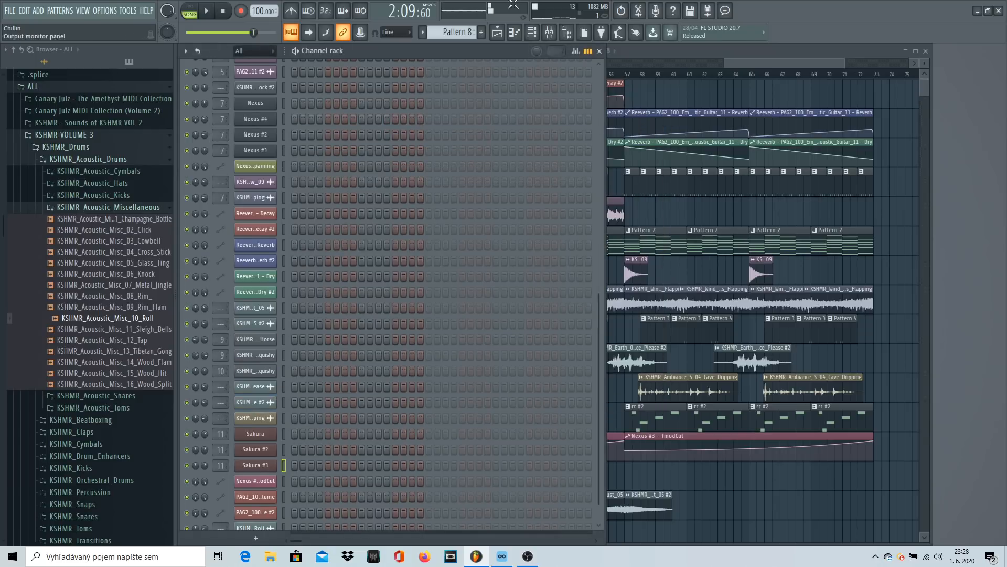
Step: Place Pattern 8 on Track 16 at bar 57 and open the Sakura #3 piano roll
{"action": "scroll", "coordinate": [682, 341], "scroll_direction": "down", "scroll_amount": 3}
{"action": "left_click", "coordinate": [630, 448]}
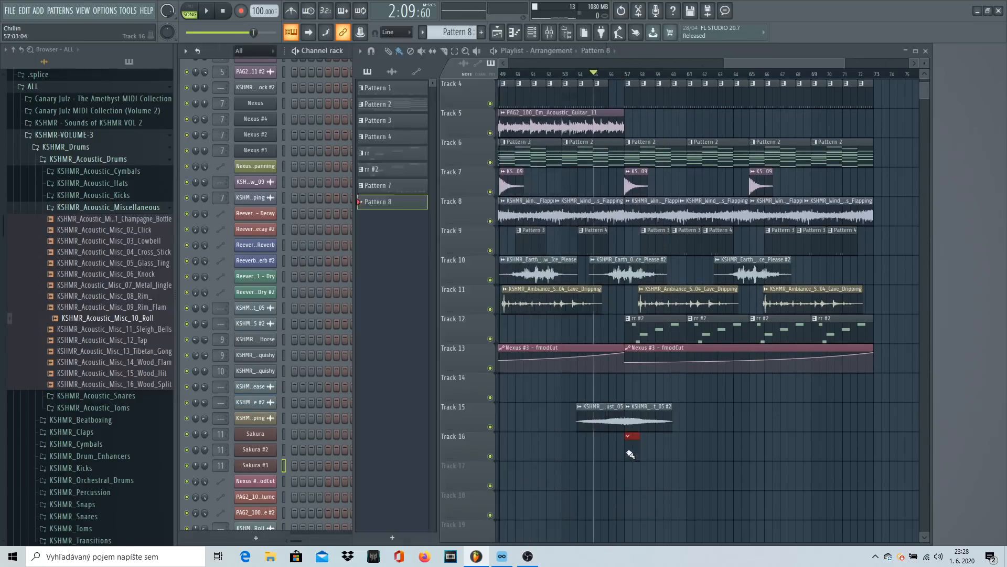
{"action": "right_click", "coordinate": [268, 465]}
{"action": "left_click", "coordinate": [295, 397]}
Step: Write a short descending phrase of C#6, C6, A#5 and F5 for Sakura #3 at the start of Pattern 8
{"action": "left_click", "coordinate": [254, 198]}
{"action": "left_click_drag", "start_coordinate": [254, 198], "coordinate": [217, 242]}
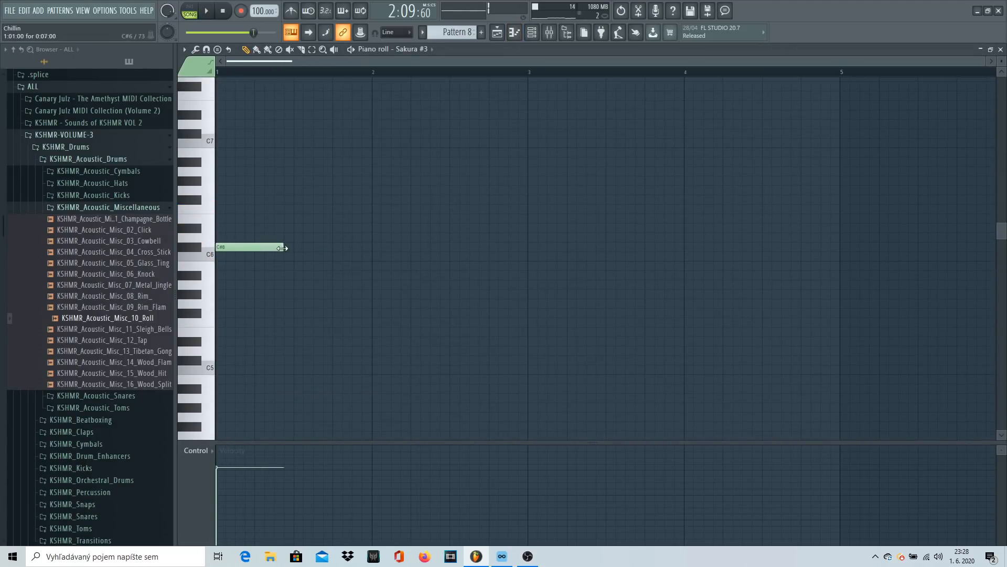
{"action": "left_click", "coordinate": [229, 256]}
{"action": "left_click", "coordinate": [240, 275]}
{"action": "left_click_drag", "start_coordinate": [244, 304], "coordinate": [244, 323]}
Step: Duplicate the C#6-to-F5 phrase four times along the timeline and play it back
{"action": "key", "text": "space"}
{"action": "key", "text": "ctrl+b"}
{"action": "key", "text": "ctrl+b"}
{"action": "key", "text": "ctrl+b"}
{"action": "key", "text": "ctrl+b"}
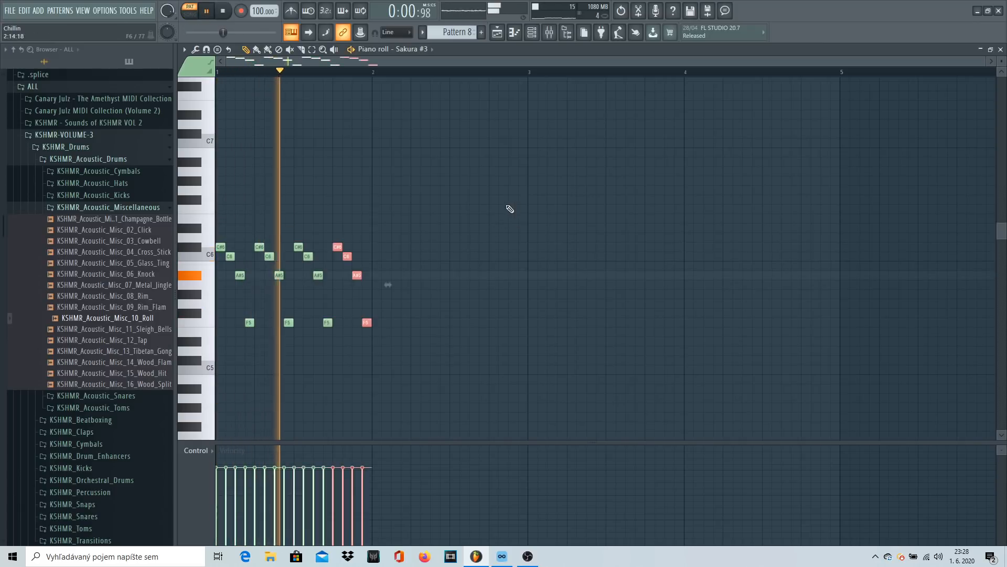
{"action": "key", "text": "space"}
Step: Play the arrangement from bar 56 to hear Pattern 8 together with the other tracks
{"action": "left_click", "coordinate": [1001, 50]}
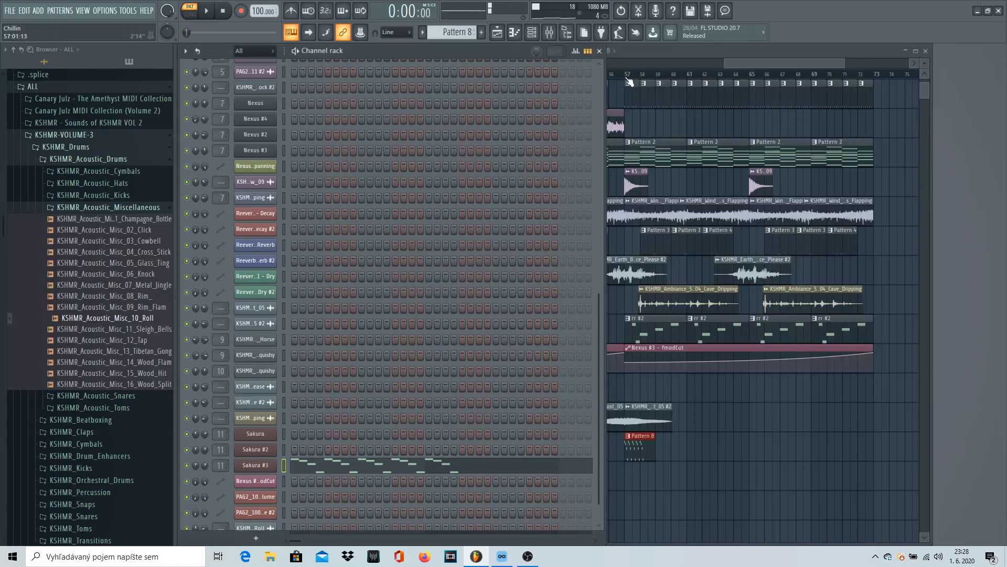
{"action": "left_click", "coordinate": [613, 75]}
{"action": "key", "text": "space"}
{"action": "scroll", "coordinate": [614, 75], "scroll_direction": "up", "scroll_amount": 2}
{"action": "left_click", "coordinate": [780, 429], "text": "ctrl"}
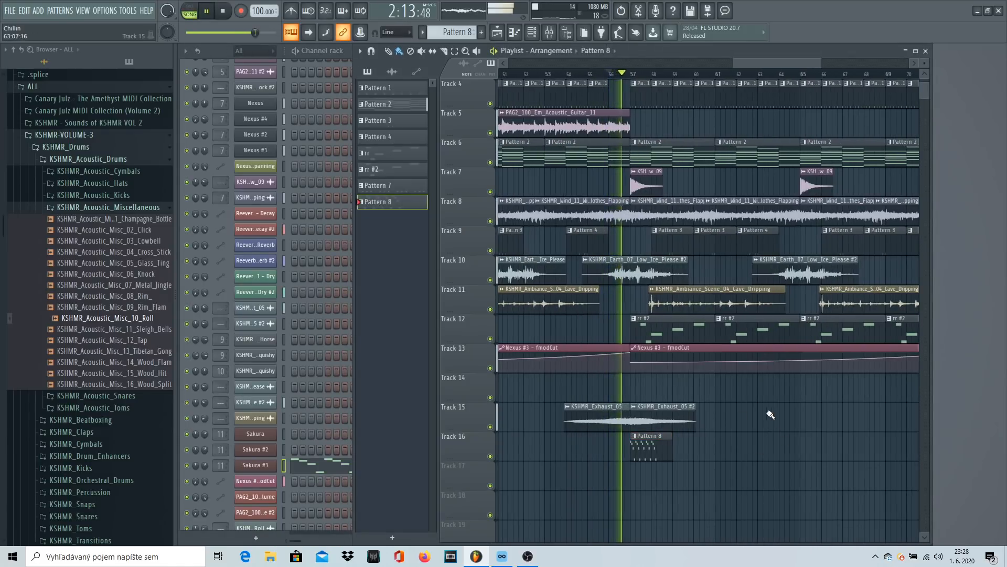
{"action": "key", "text": "space"}
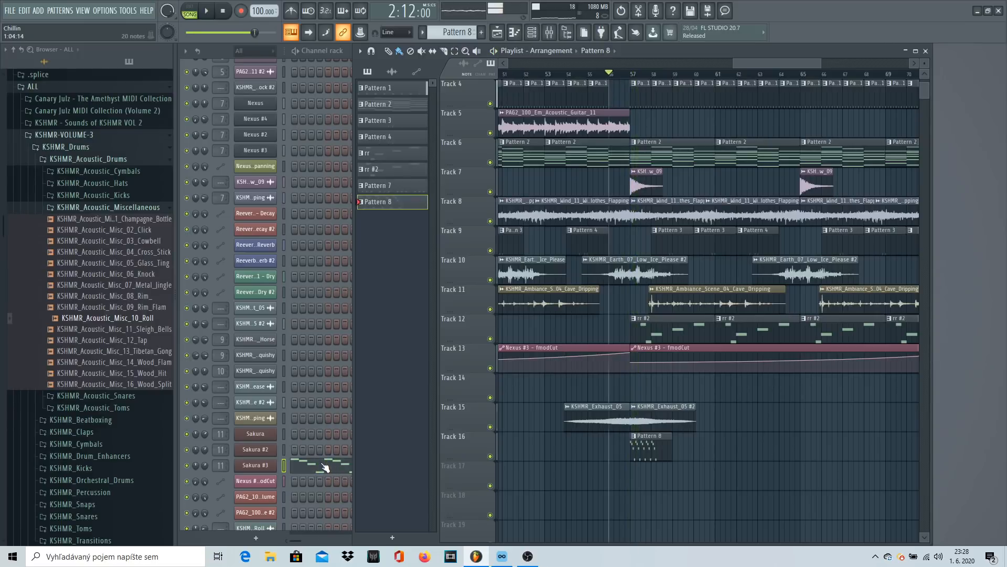
Step: Examine the Nexus chords of Pattern 2 in the piano roll, selecting the notes of the first chord
{"action": "left_click", "coordinate": [665, 158]}
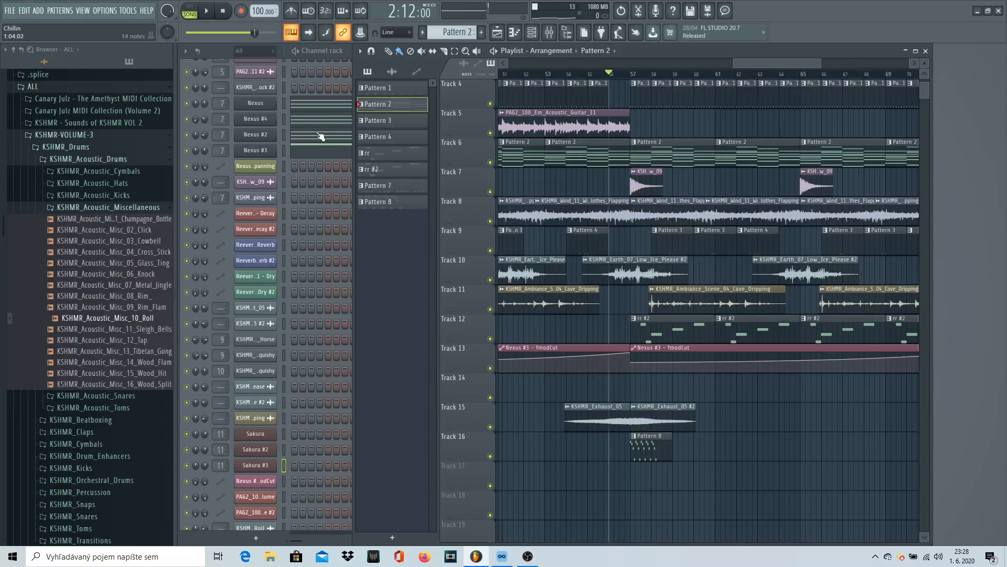
{"action": "left_click", "coordinate": [314, 110]}
{"action": "scroll", "coordinate": [217, 304], "scroll_direction": "down", "scroll_amount": 4}
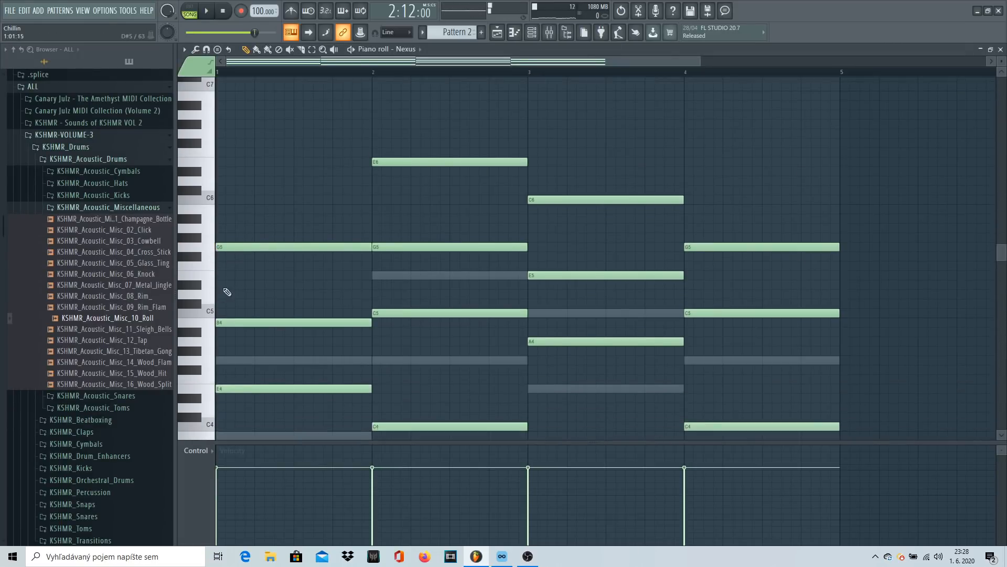
{"action": "left_click_drag", "start_coordinate": [329, 156], "coordinate": [252, 351]}
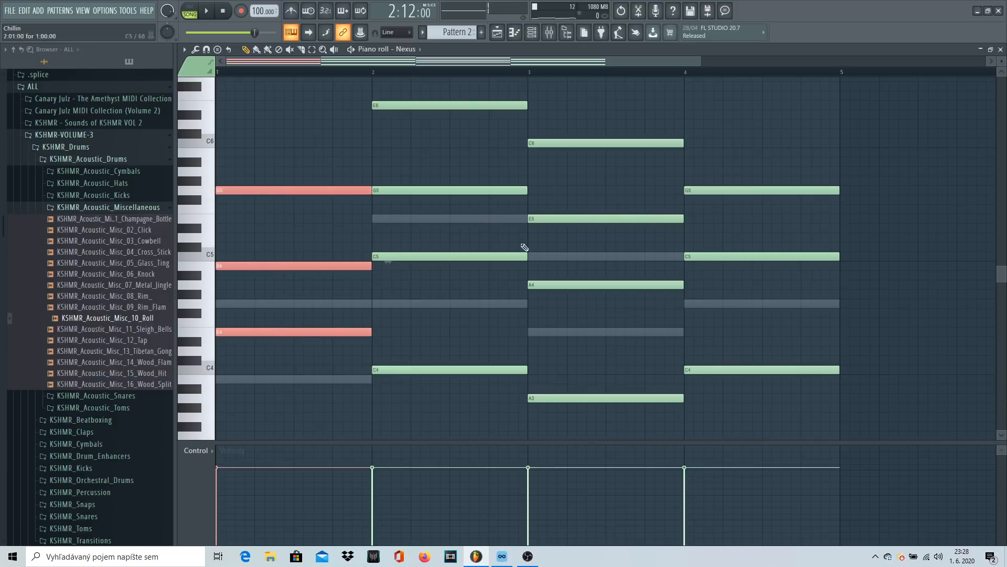
{"action": "left_click", "coordinate": [1001, 49]}
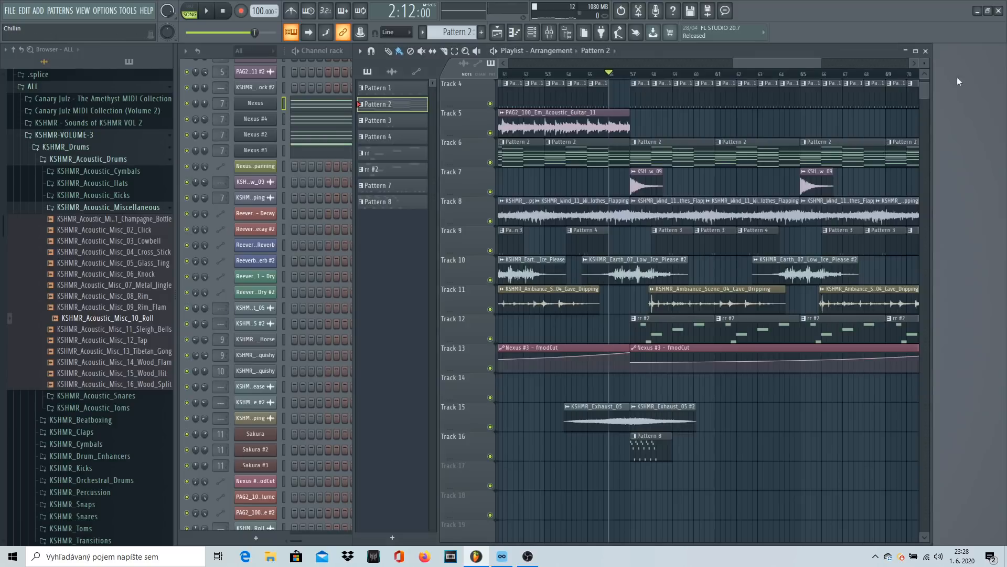
Step: Solo Tracks 6 and 16, and delete all Sakura #3 notes in Pattern 8
{"action": "right_click", "coordinate": [490, 162]}
{"action": "left_click", "coordinate": [646, 458]}
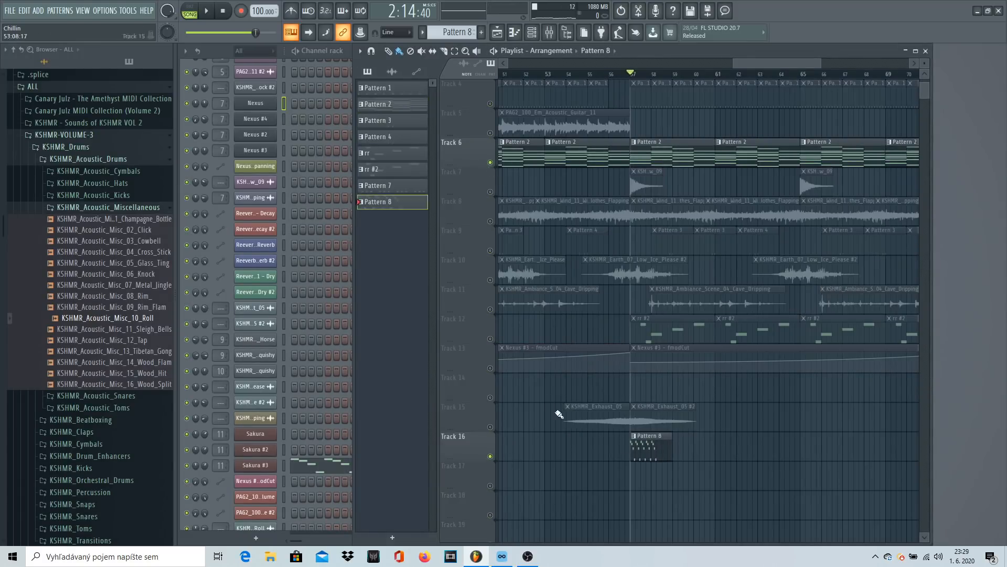
{"action": "left_click", "coordinate": [307, 458]}
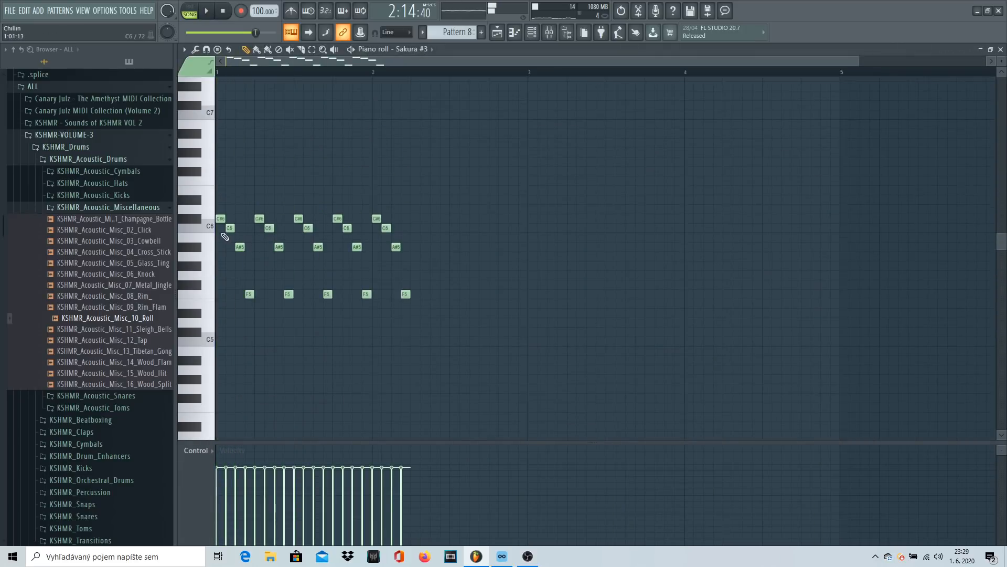
{"action": "left_click_drag", "start_coordinate": [222, 197], "coordinate": [494, 398]}
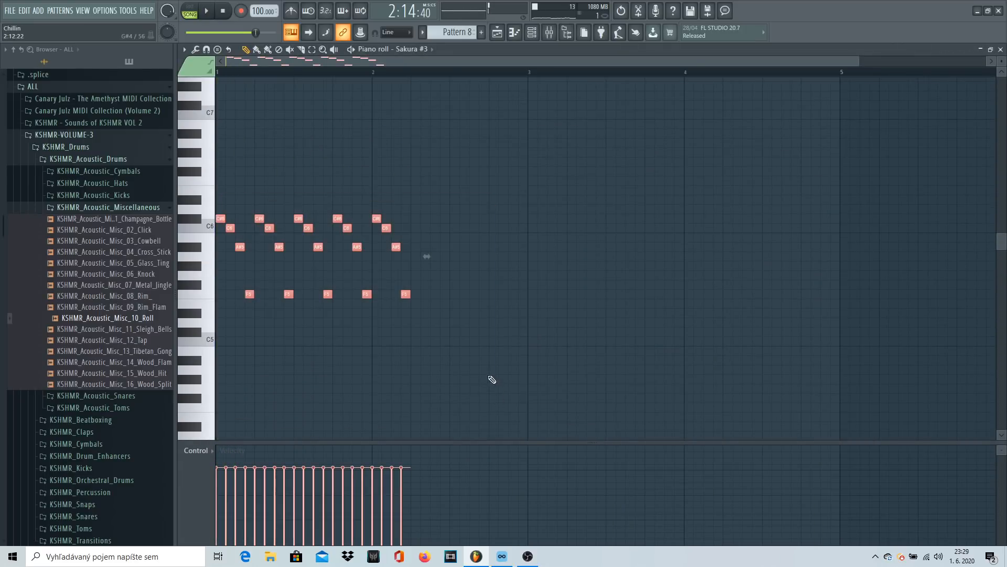
{"action": "key", "text": "Delete"}
Step: Try D7 and B6 as the opening Sakura #3 notes against the soloed chords, and remove the second note
{"action": "key", "text": "space"}
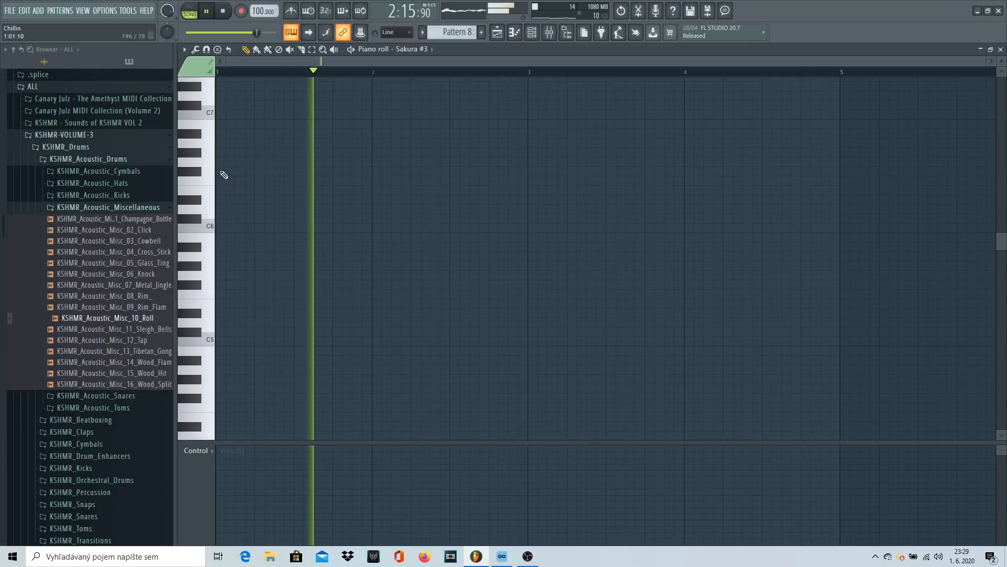
{"action": "key", "text": "space"}
{"action": "left_click", "coordinate": [220, 144]}
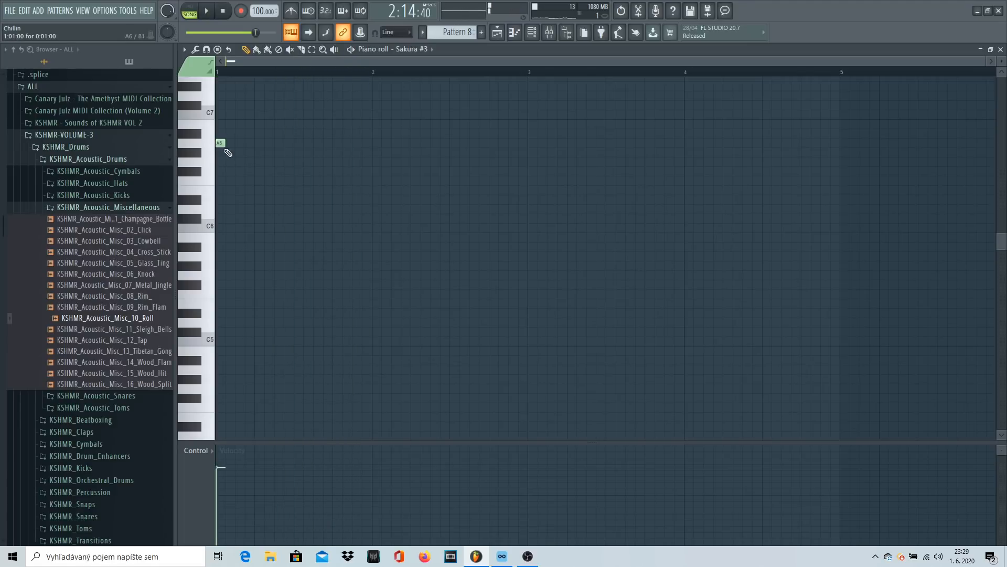
{"action": "left_click_drag", "start_coordinate": [221, 143], "coordinate": [220, 96]}
{"action": "left_click_drag", "start_coordinate": [231, 120], "coordinate": [230, 122]}
{"action": "key", "text": "space"}
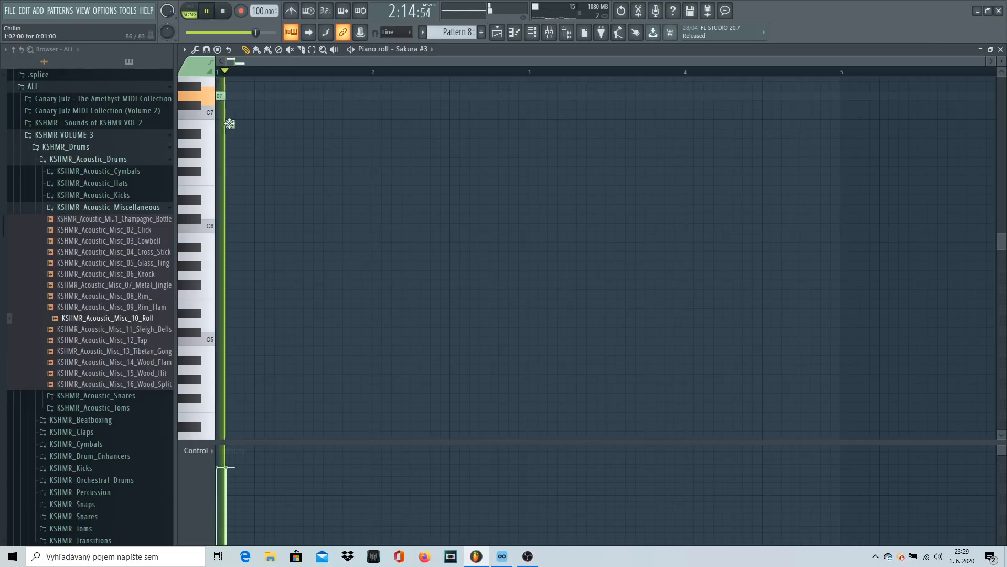
{"action": "key", "text": "space"}
{"action": "right_click", "coordinate": [230, 143]}
Step: Build a descending four-note Sakura #3 phrase of F#7, E7, B6 and E6, removing the stray notes tried on the fourth step
{"action": "scroll", "coordinate": [225, 152], "scroll_direction": "up", "scroll_amount": 3}
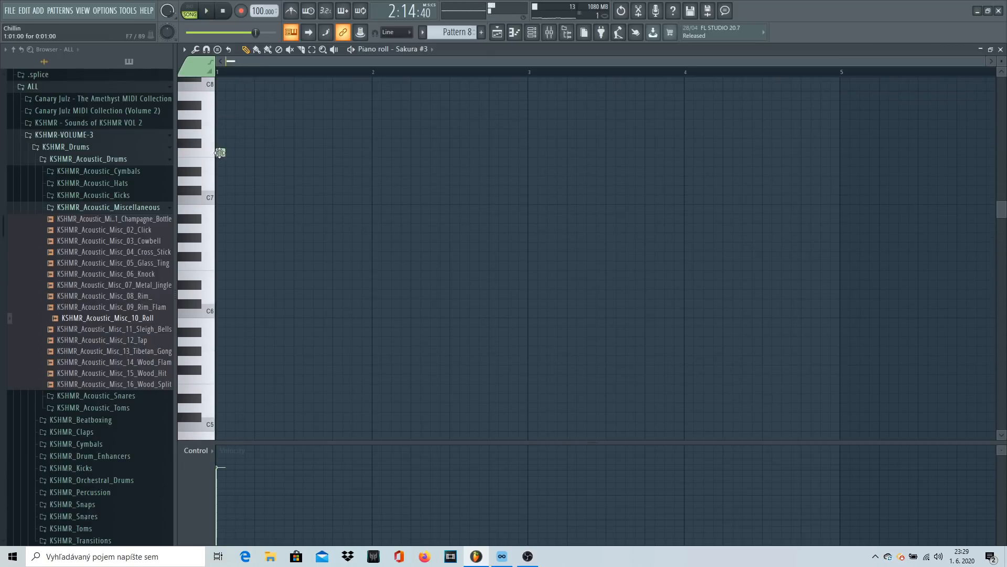
{"action": "left_click", "coordinate": [216, 141]}
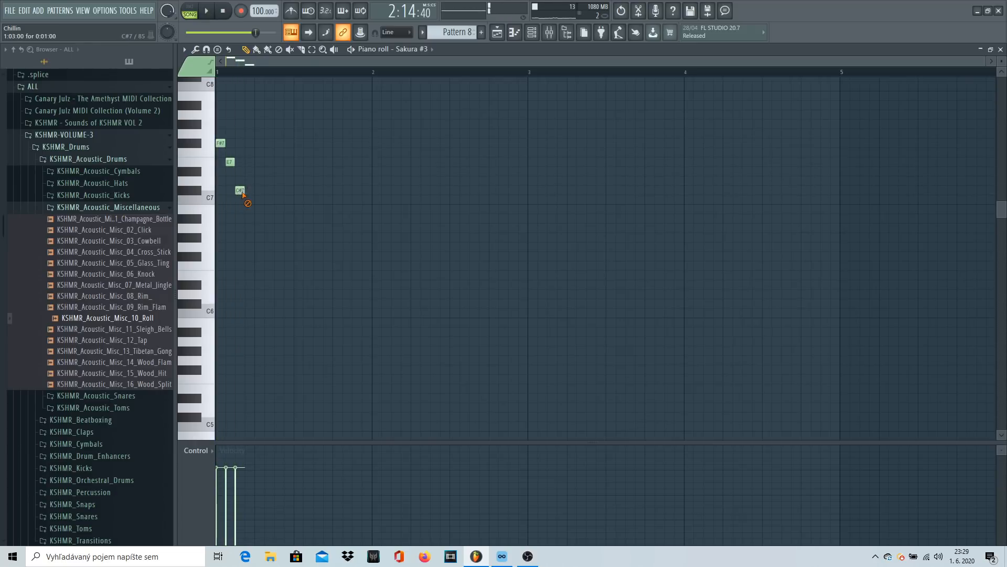
{"action": "left_click", "coordinate": [237, 208]}
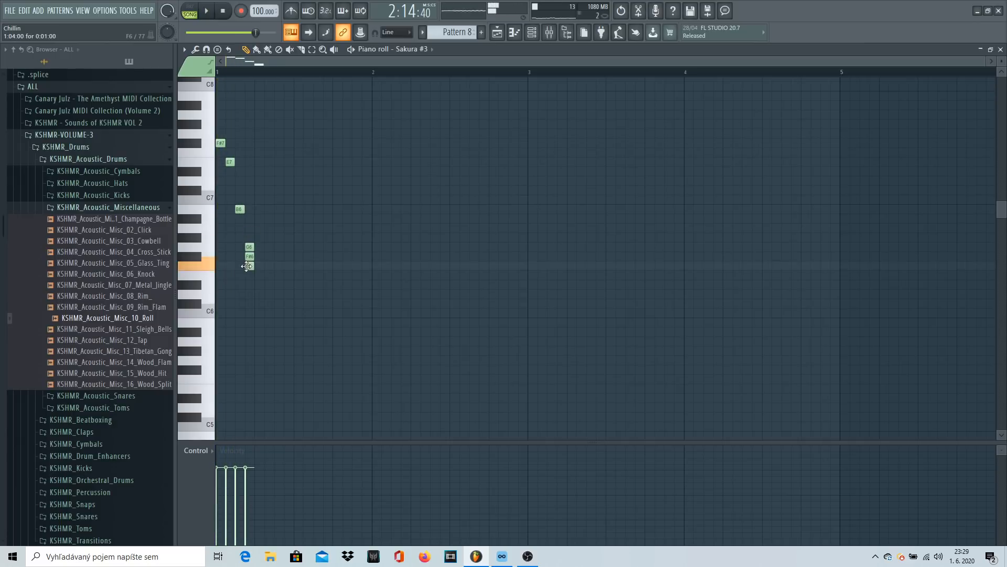
{"action": "right_click", "coordinate": [249, 266]}
{"action": "right_click", "coordinate": [249, 256]}
{"action": "right_click", "coordinate": [249, 247]}
Step: Lower the four-note phrase by one octave and duplicate it seven times along Pattern 8 during playback
{"action": "left_click_drag", "start_coordinate": [299, 121], "coordinate": [195, 281]}
{"action": "key", "text": "ctrl+Down"}
{"action": "key", "text": "space"}
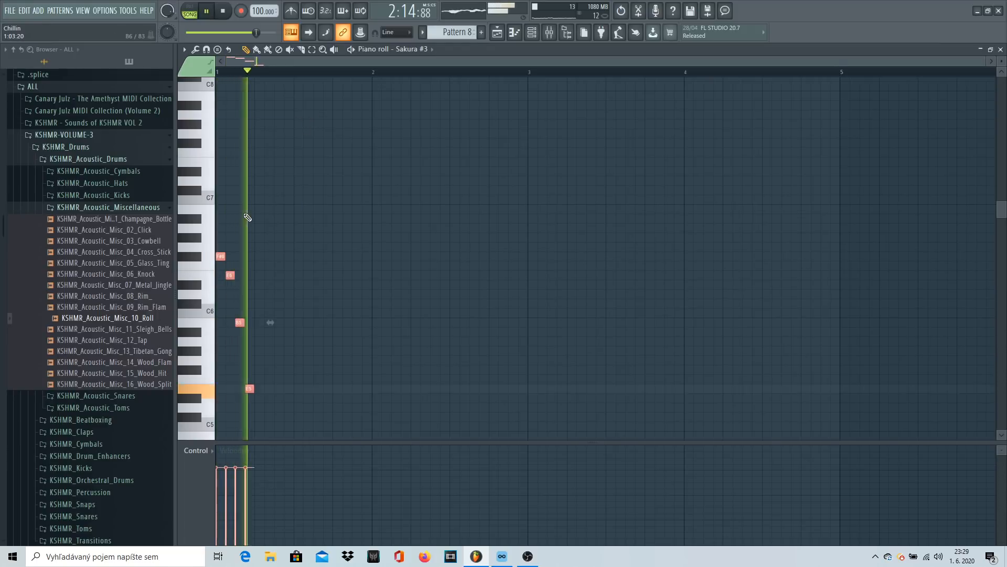
{"action": "key", "text": "ctrl+b"}
{"action": "key", "text": "ctrl+b"}
{"action": "key", "text": "ctrl+b"}
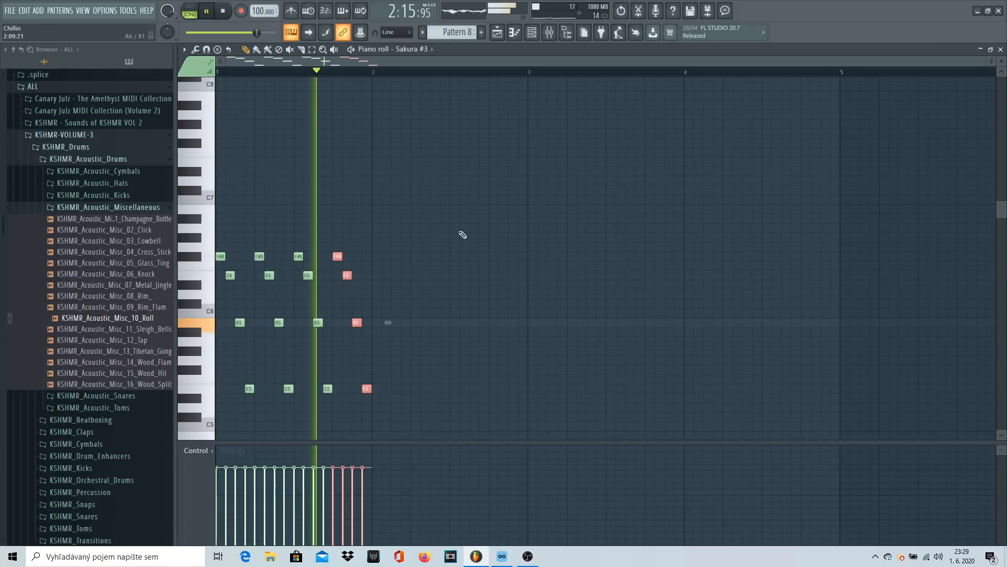
{"action": "key", "text": "ctrl+b"}
{"action": "key", "text": "ctrl+b"}
{"action": "key", "text": "ctrl+b"}
{"action": "key", "text": "ctrl+b"}
Step: Stop playback and delete every repeat of the F#6-to-E5 phrase from Pattern 8
{"action": "key", "text": "ctrl+a"}
{"action": "key", "text": "space"}
{"action": "key", "text": "Delete"}
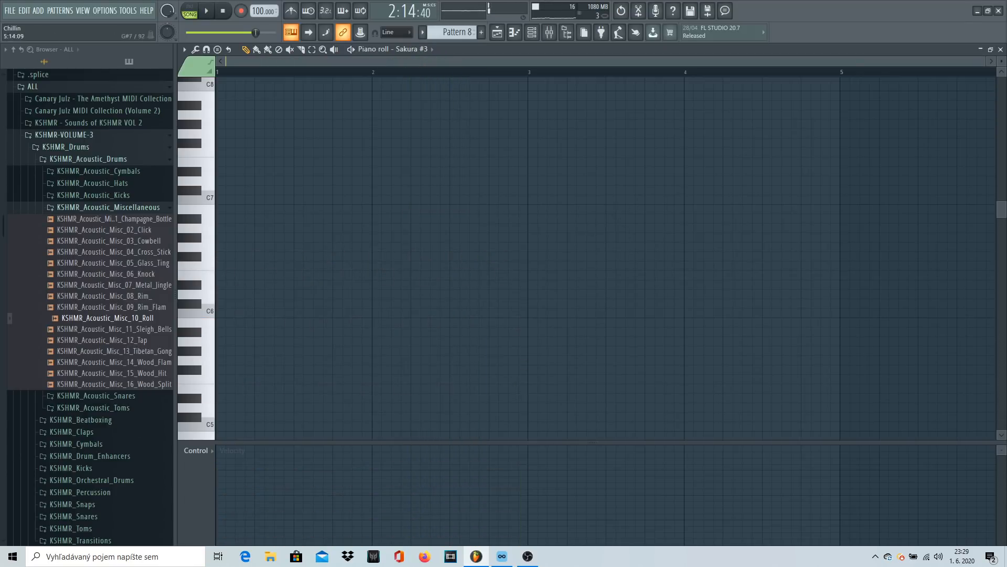
Step: Reopen the Nexus notes of Pattern 2 in the piano roll to check the chords
{"action": "left_click", "coordinate": [1002, 50]}
{"action": "left_click", "coordinate": [645, 158]}
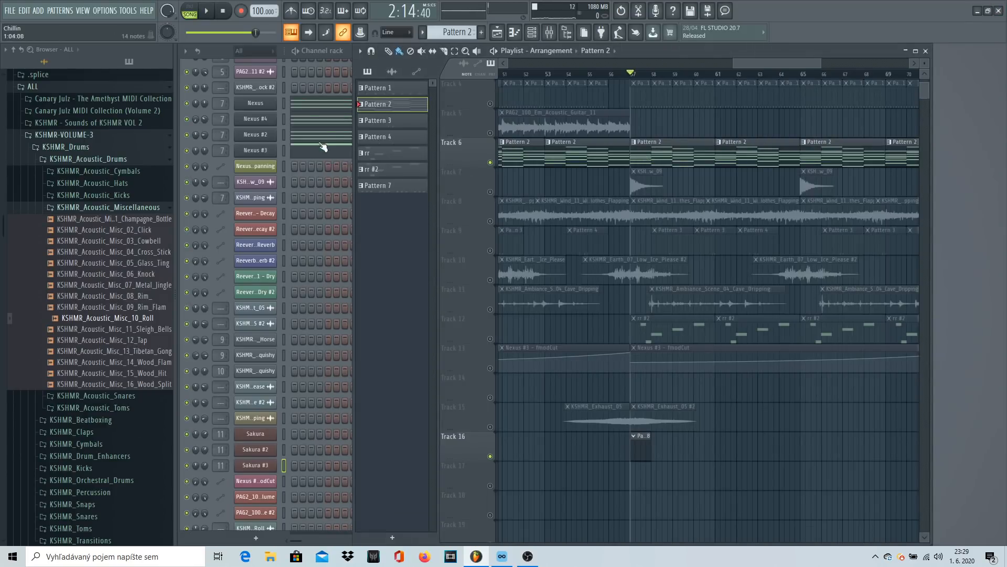
{"action": "left_click", "coordinate": [313, 115]}
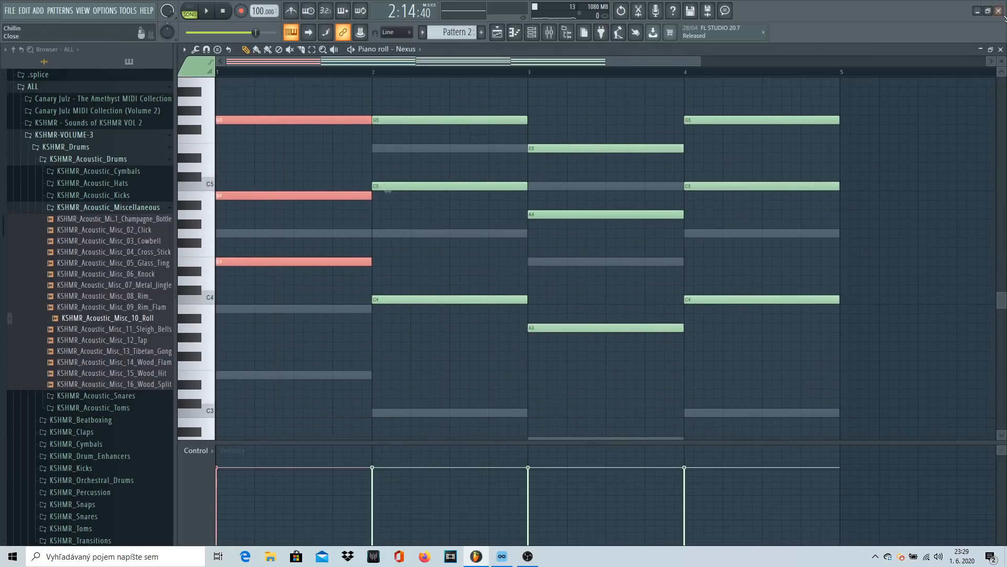
Step: Paste the copied G5, B4 and E4 chord notes into the Sakura #3 piano roll of Pattern 8
{"action": "key", "text": "F7"}
{"action": "left_click", "coordinate": [637, 445]}
{"action": "scroll", "coordinate": [304, 294], "scroll_direction": "down", "scroll_amount": 1}
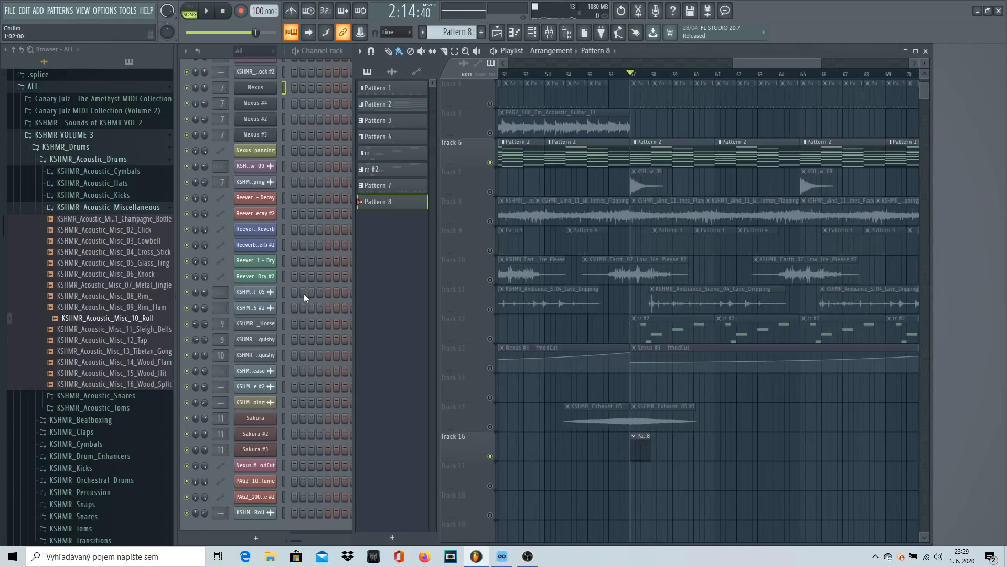
{"action": "right_click", "coordinate": [265, 449]}
{"action": "left_click", "coordinate": [305, 396]}
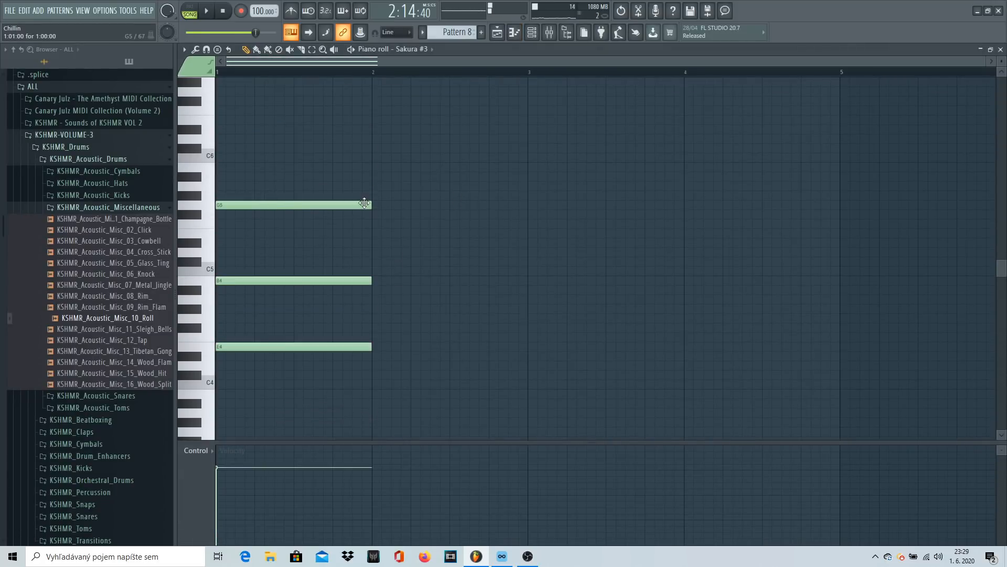
Step: Shorten the pasted chord notes to one step each and arrange a descending phrase of B4, G4, E4 and B3
{"action": "left_click_drag", "start_coordinate": [369, 204], "coordinate": [256, 207]}
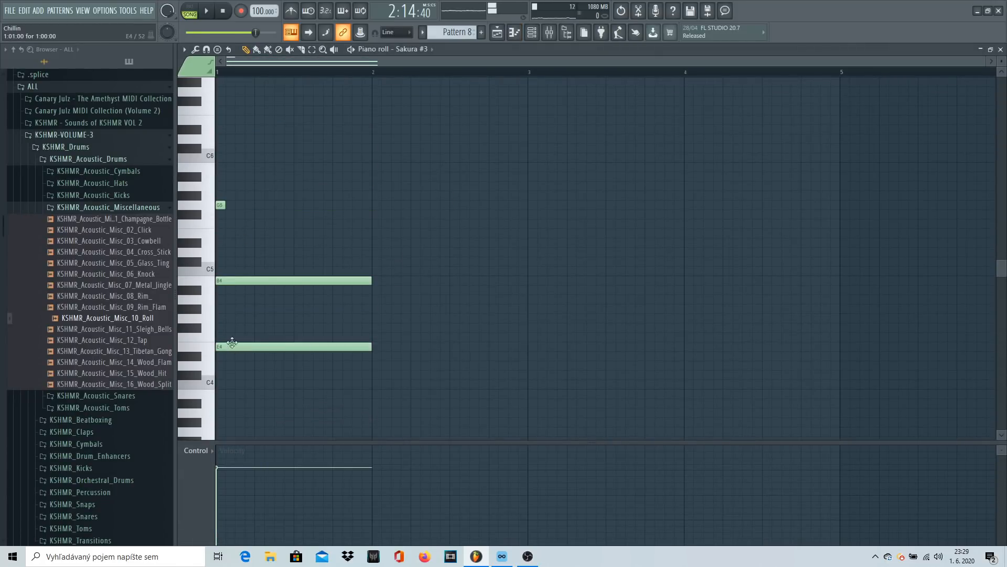
{"action": "left_click_drag", "start_coordinate": [369, 347], "coordinate": [216, 329]}
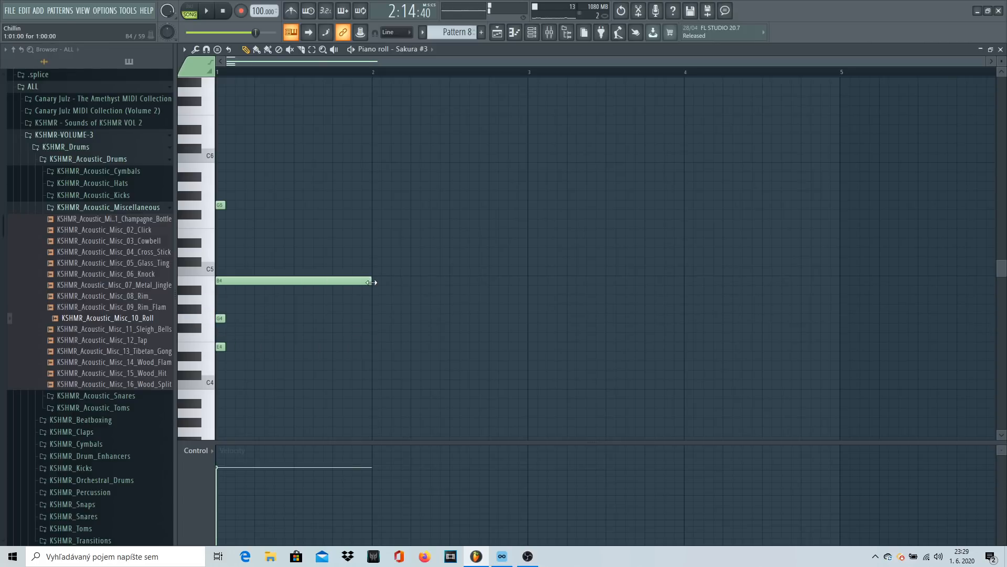
{"action": "left_click_drag", "start_coordinate": [367, 282], "coordinate": [218, 281]}
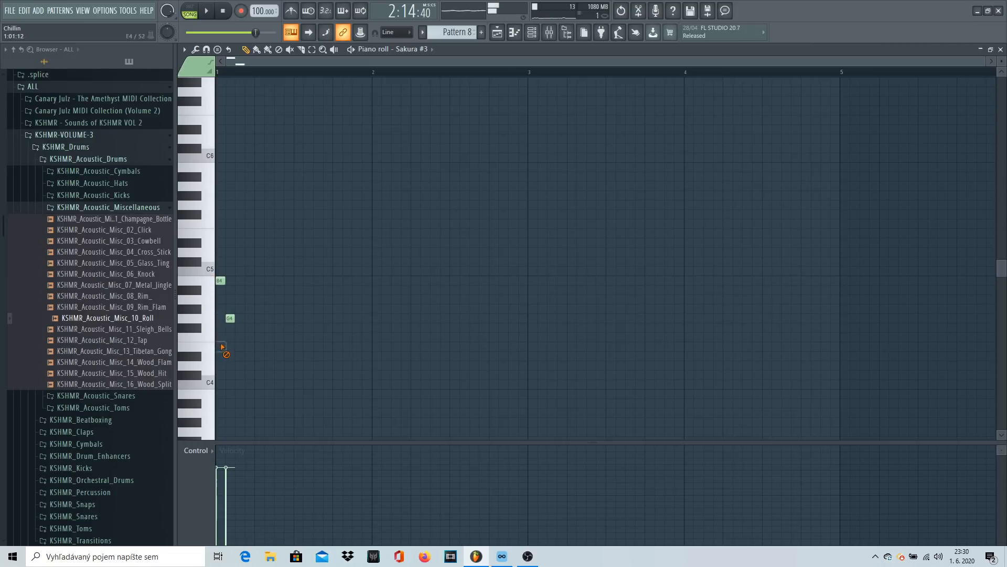
{"action": "left_click", "coordinate": [250, 384]}
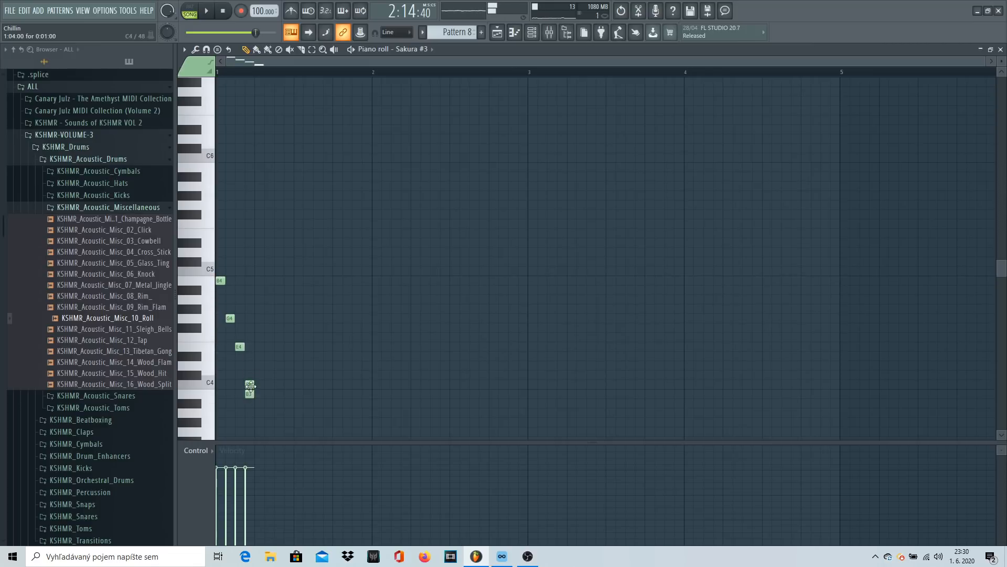
Step: Raise the four-note phrase by one octave and duplicate it seven times along Pattern 8 up to bar 3
{"action": "scroll", "coordinate": [283, 246], "scroll_direction": "down", "scroll_amount": 1}
{"action": "key", "text": "ctrl+a"}
{"action": "key", "text": "ctrl+Up"}
{"action": "key", "text": "ctrl+Up"}
{"action": "key", "text": "ctrl+Down"}
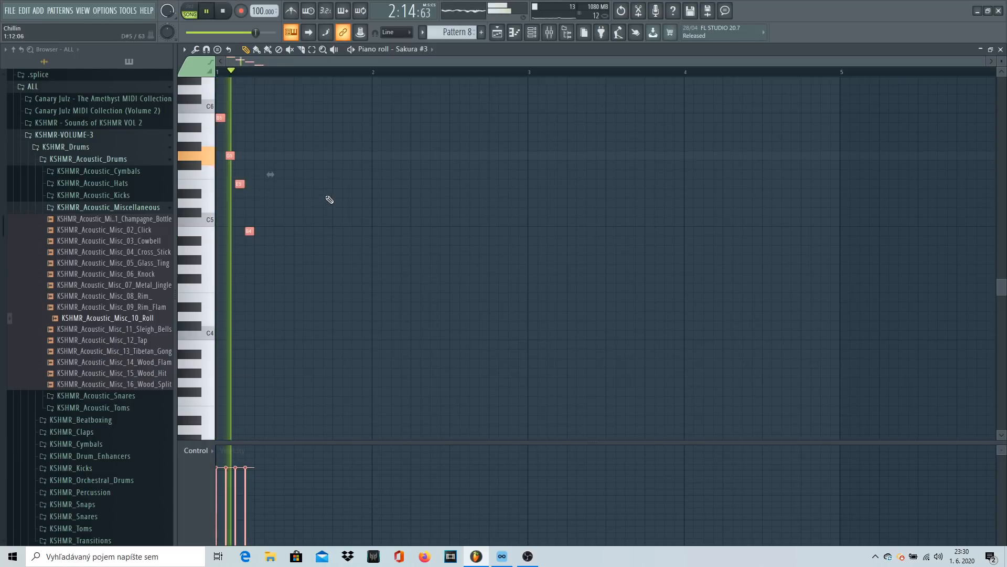
{"action": "key", "text": "space"}
{"action": "key", "text": "ctrl+b"}
{"action": "key", "text": "ctrl+b"}
{"action": "key", "text": "ctrl+b"}
{"action": "key", "text": "ctrl+b"}
{"action": "key", "text": "ctrl+b"}
{"action": "key", "text": "ctrl+b"}
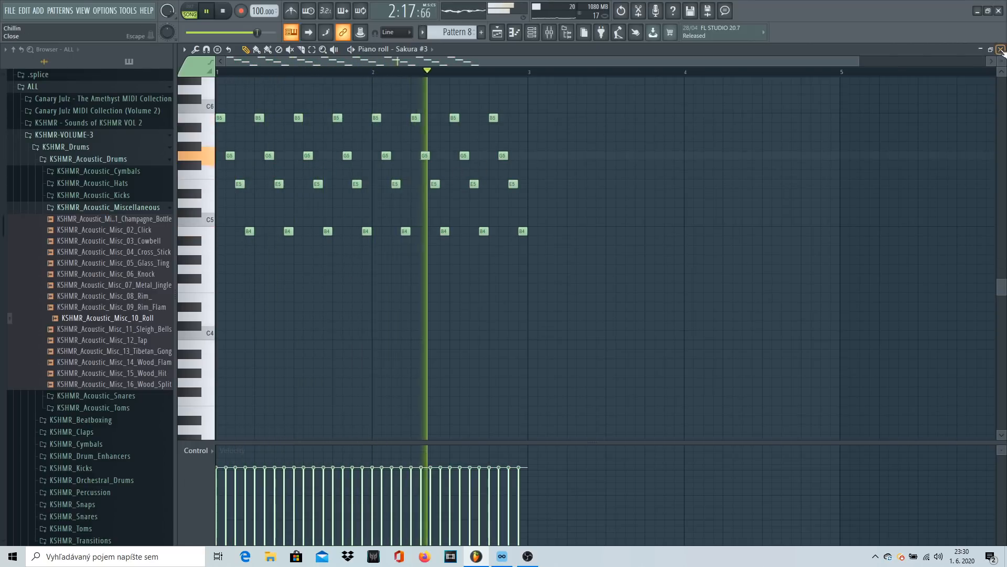
Step: Route Sakura #3 to mixer track 7 with the Nexus channels and audition its sound
{"action": "key", "text": "F7"}
{"action": "key", "text": "space"}
{"action": "left_click", "coordinate": [252, 450]}
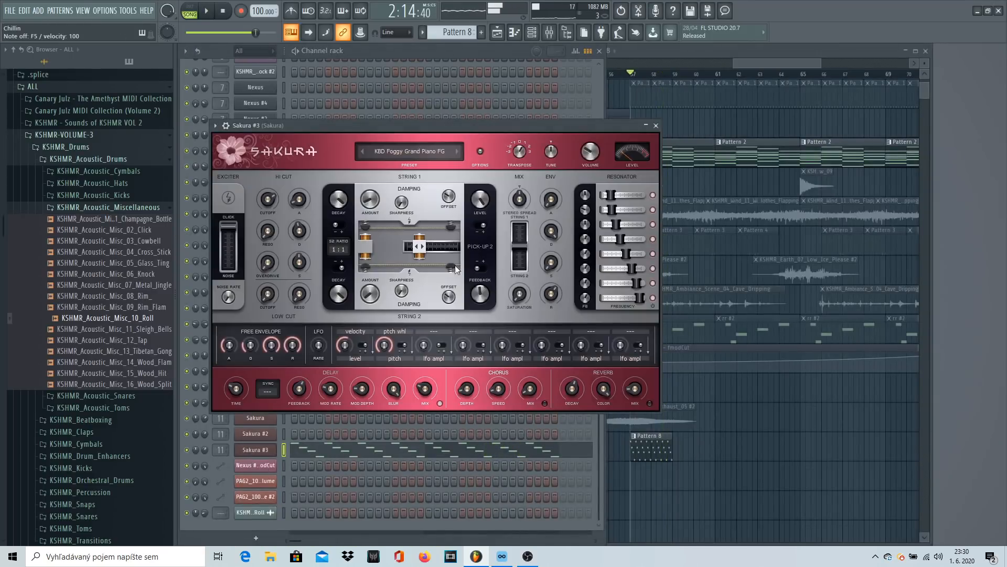
{"action": "left_click_drag", "start_coordinate": [226, 450], "coordinate": [225, 449]}
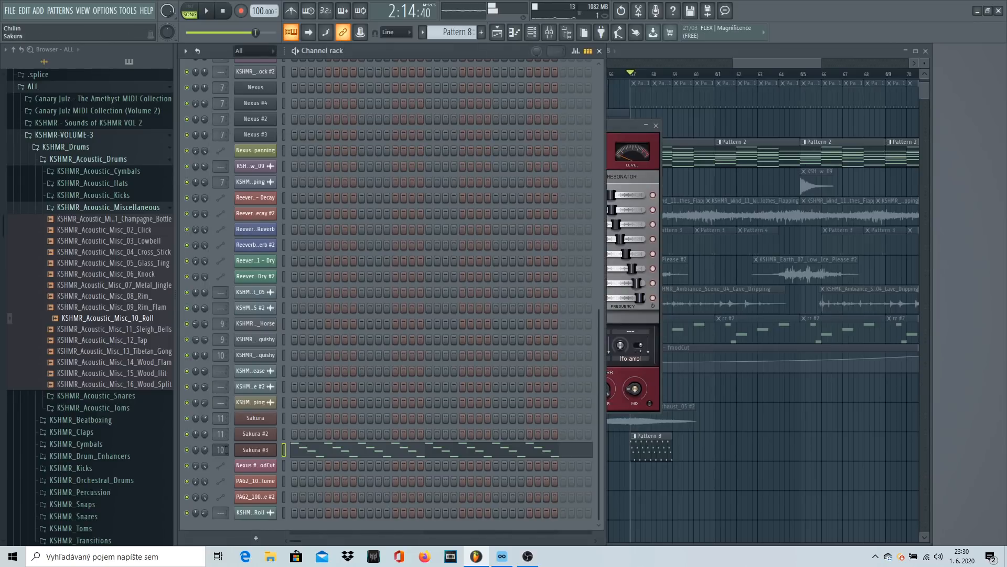
{"action": "left_click", "coordinate": [631, 124]}
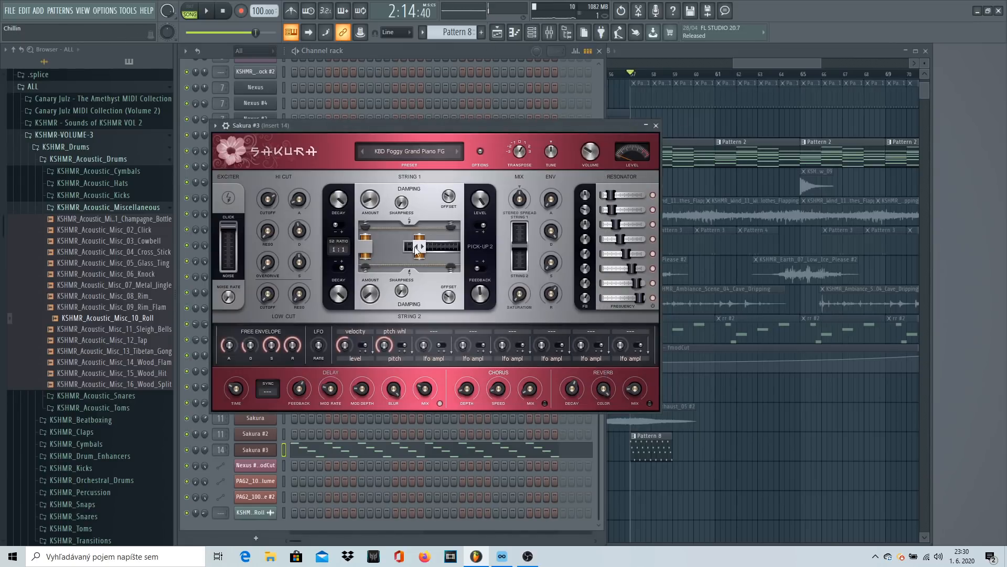
{"action": "left_click_drag", "start_coordinate": [225, 449], "coordinate": [225, 450]}
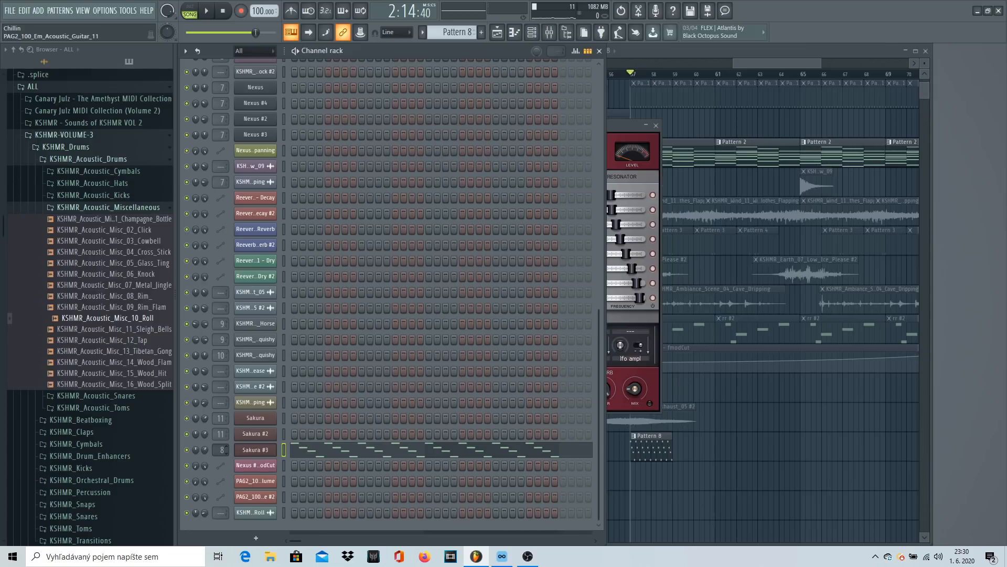
{"action": "left_click", "coordinate": [256, 452]}
{"action": "key", "text": "v"}
{"action": "key", "text": "v"}
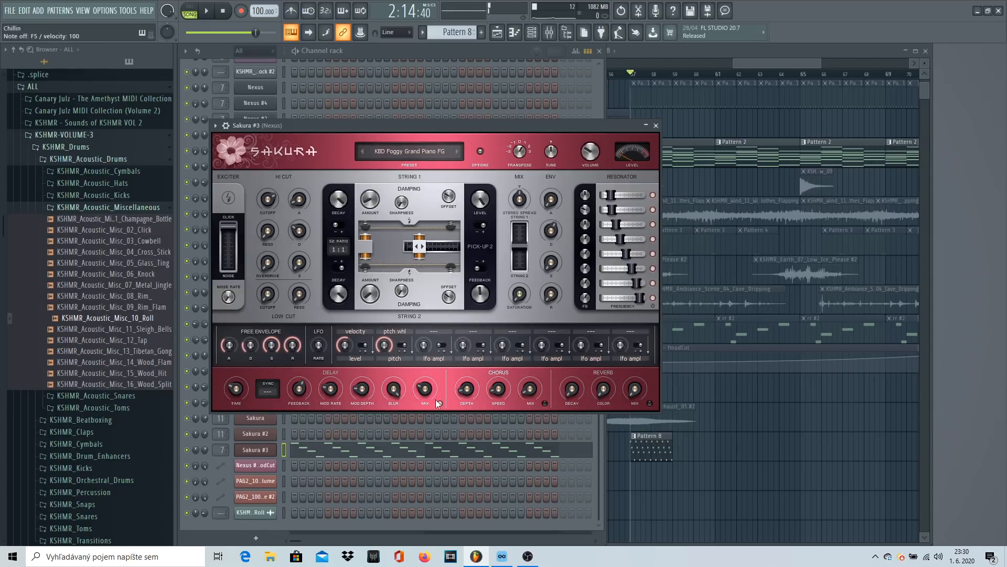
{"action": "key", "text": "space"}
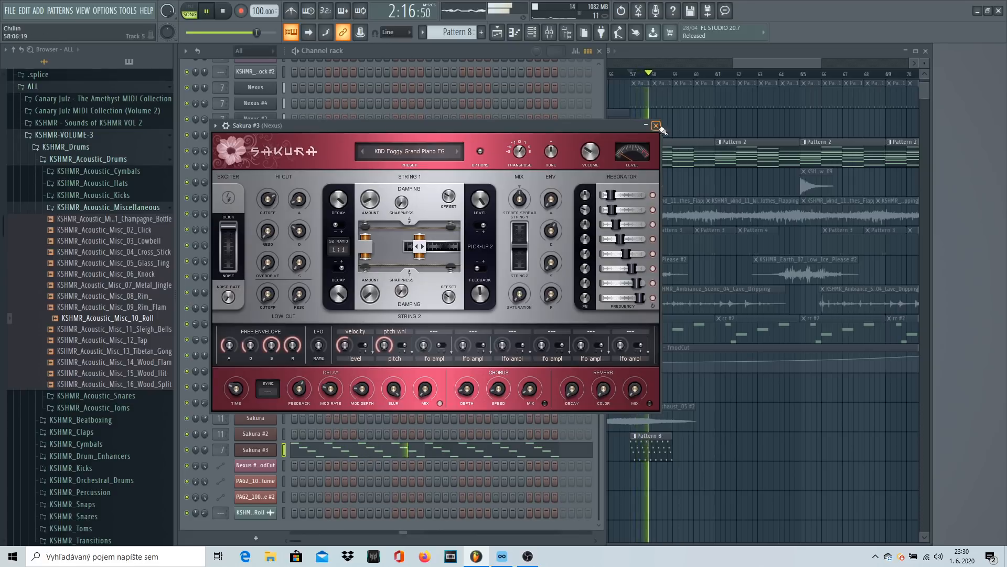
Step: Reopen the Sakura #3 notes of Pattern 8 and raise the whole melody by one octave during playback
{"action": "left_click", "coordinate": [268, 449]}
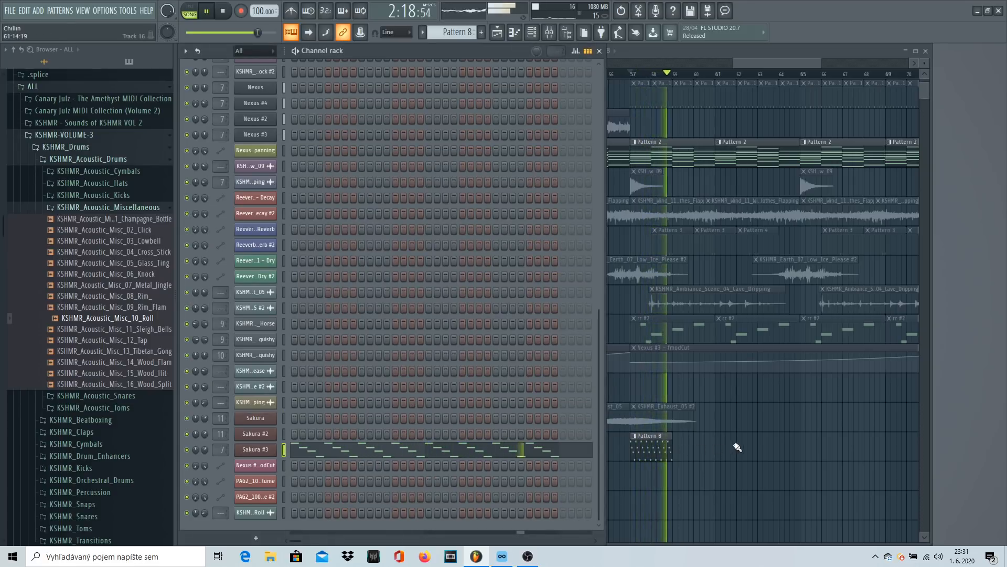
{"action": "left_click", "coordinate": [461, 454]}
{"action": "key", "text": "space"}
{"action": "key", "text": "space"}
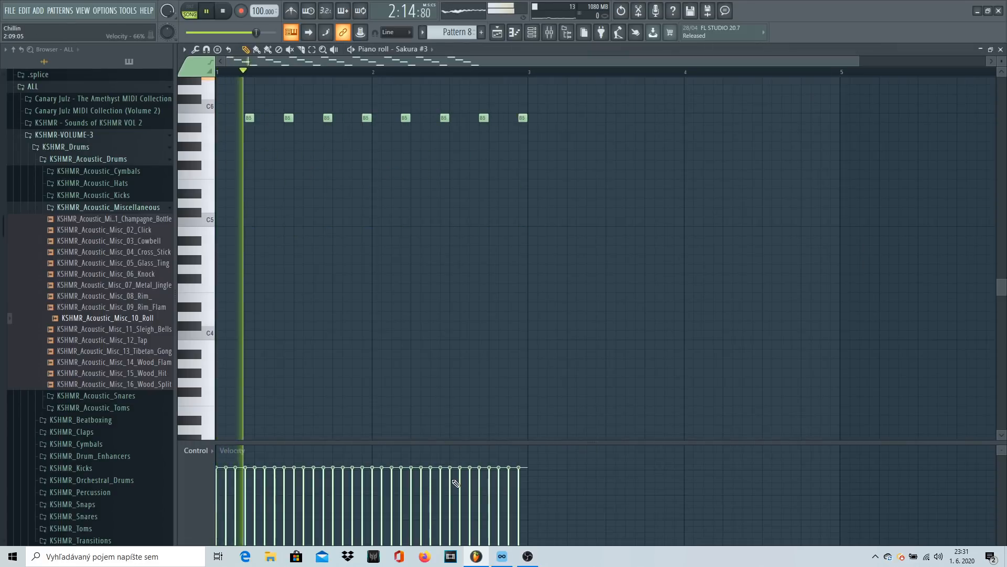
{"action": "key", "text": "space"}
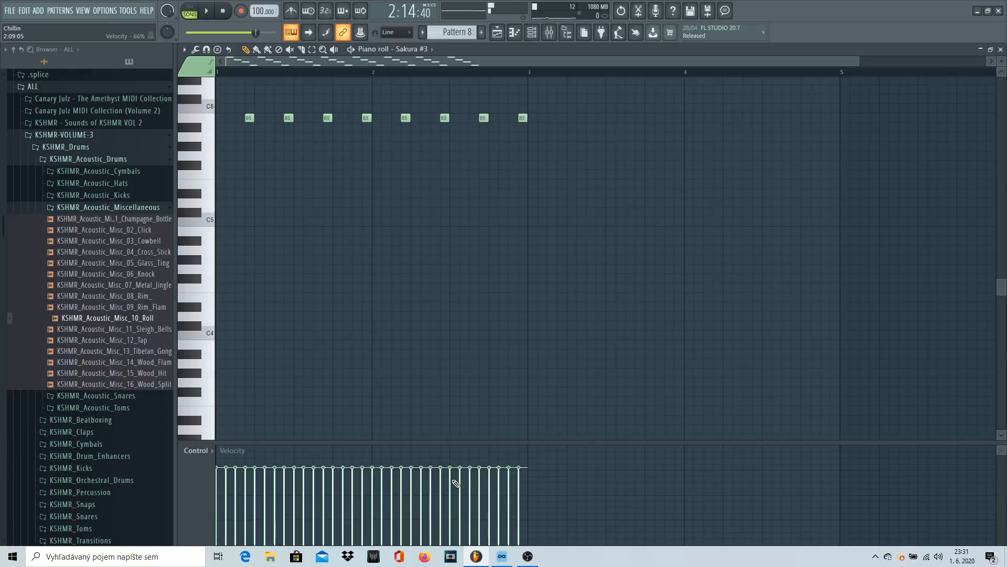
Step: Delete the low fourth note, B5, from all eight repeats of the Sakura #3 phrase
{"action": "scroll", "coordinate": [268, 263], "scroll_direction": "up", "scroll_amount": 4}
{"action": "key", "text": "space"}
{"action": "right_click", "coordinate": [250, 231]}
{"action": "key", "text": "space"}
{"action": "key", "text": "space"}
{"action": "right_click", "coordinate": [288, 231]}
{"action": "right_click", "coordinate": [328, 231]}
{"action": "right_click", "coordinate": [367, 231]}
{"action": "right_click", "coordinate": [405, 231]}
{"action": "right_click", "coordinate": [444, 231]}
{"action": "right_click", "coordinate": [483, 230]}
{"action": "right_click", "coordinate": [522, 230]}
{"action": "key", "text": "space"}
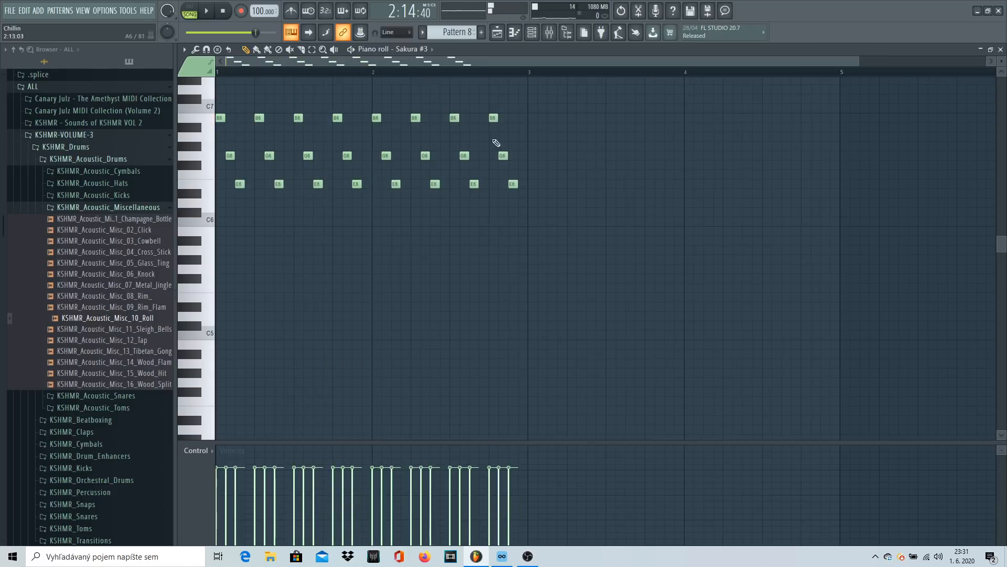
{"action": "left_click", "coordinate": [250, 155]}
{"action": "key", "text": "space"}
{"action": "right_click", "coordinate": [254, 156]}
{"action": "key", "text": "space"}
Step: Lower the fourth and the last three-note groups of the Sakura #3 melody by one octave
{"action": "left_click_drag", "start_coordinate": [518, 124], "coordinate": [367, 224]}
{"action": "left_click_drag", "start_coordinate": [361, 105], "coordinate": [327, 225]}
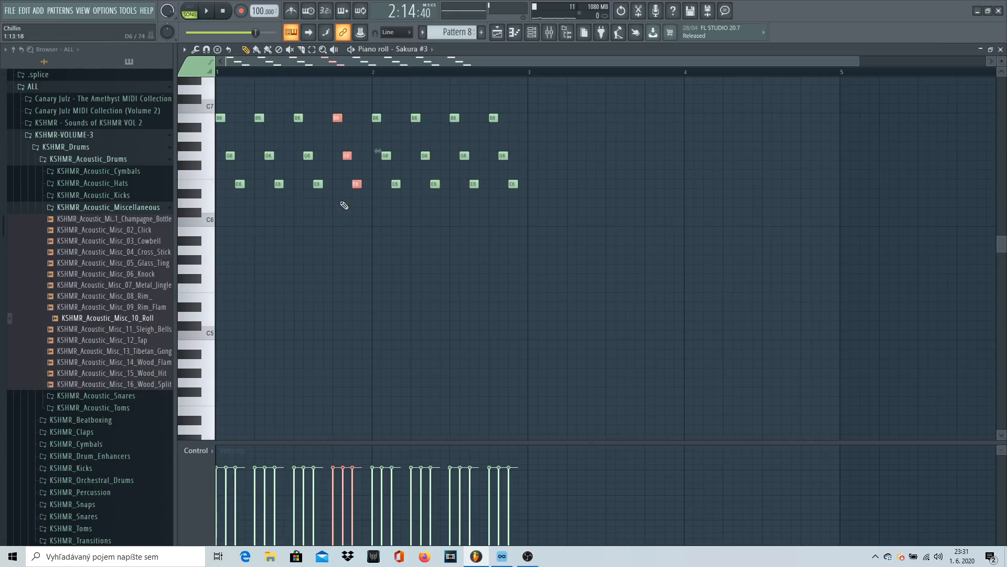
{"action": "key", "text": "ctrl+Down"}
{"action": "key", "text": "space"}
{"action": "left_click_drag", "start_coordinate": [551, 104], "coordinate": [479, 173]}
{"action": "key", "text": "ctrl+Down"}
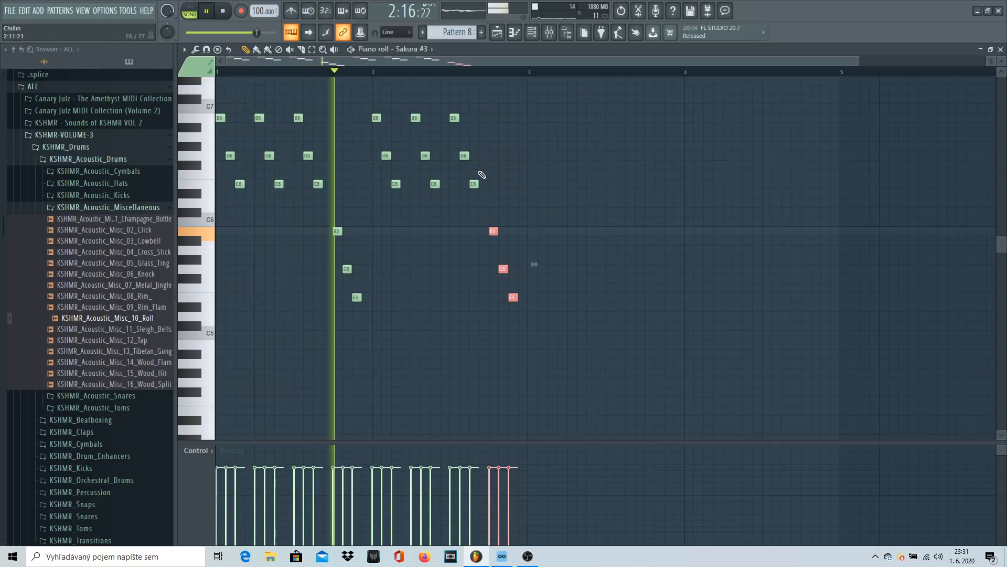
Step: Return to the playlist, move the playback position shortly before bar 57 and unsolo Track 16
{"action": "key", "text": "F7"}
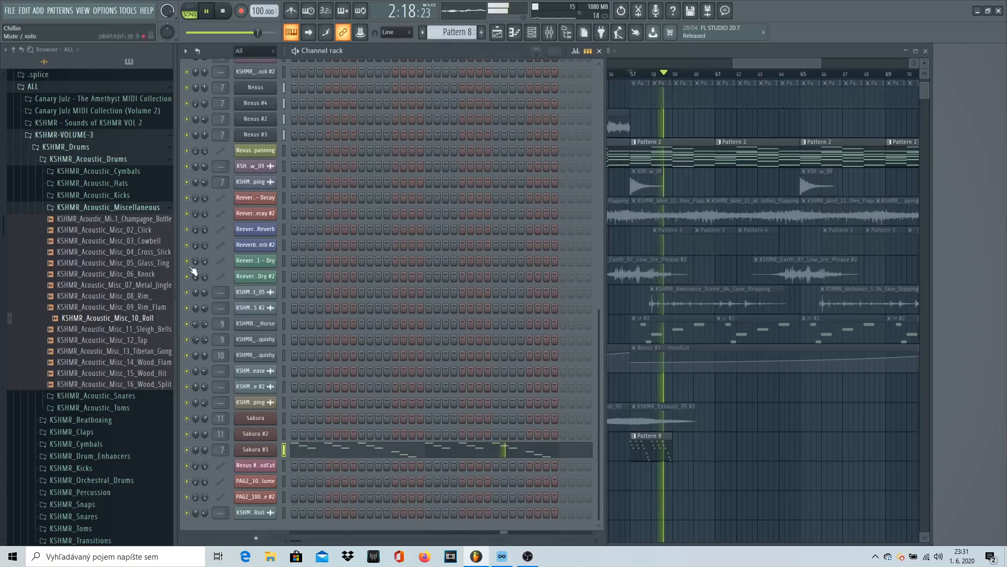
{"action": "left_click", "coordinate": [688, 53]}
{"action": "key", "text": "space"}
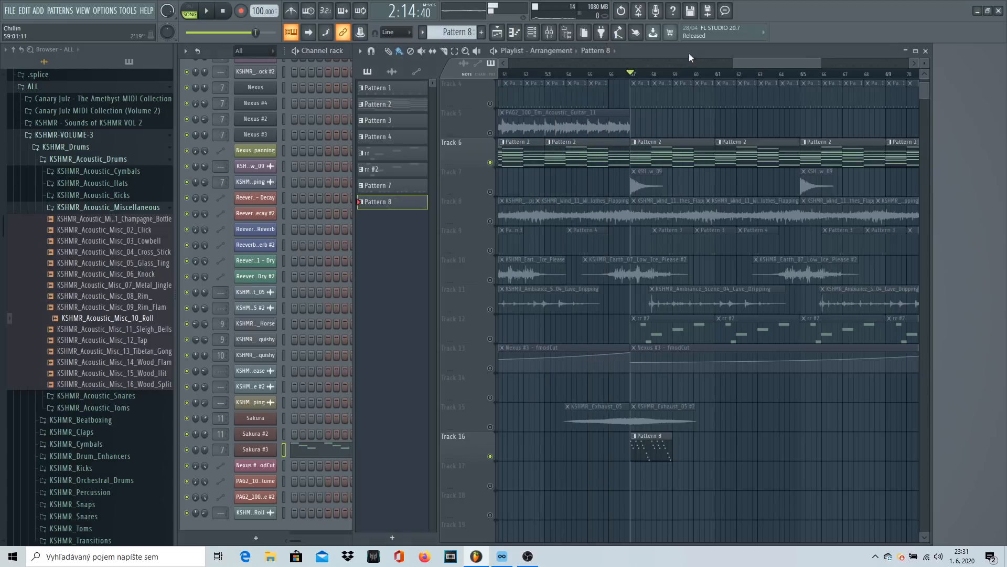
{"action": "left_click", "coordinate": [605, 75]}
{"action": "left_click", "coordinate": [490, 456], "text": "ctrl"}
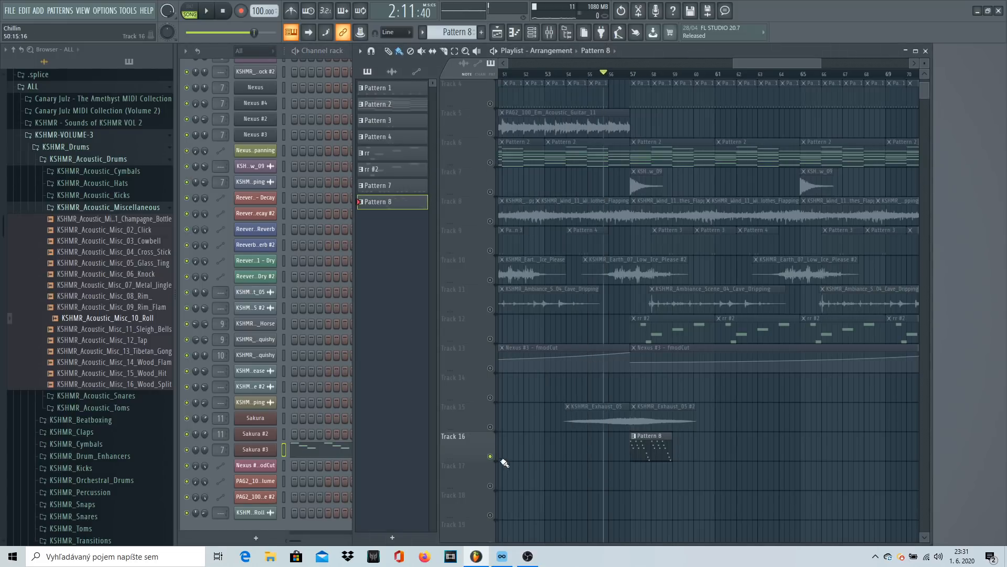
{"action": "left_click", "coordinate": [491, 456], "text": "ctrl"}
Step: Move the Pattern 8 clip on Track 16 to bar 65 and duplicate it three times up to bar 73
{"action": "left_click_drag", "start_coordinate": [650, 443], "coordinate": [838, 450]}
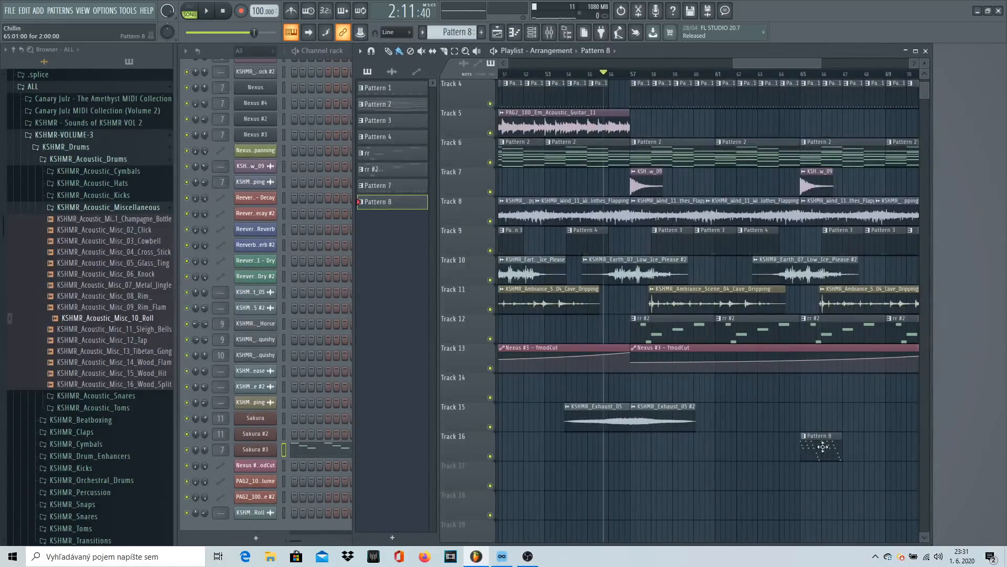
{"action": "key", "text": "space"}
{"action": "key", "text": "ctrl+b"}
{"action": "key", "text": "ctrl+b"}
{"action": "key", "text": "ctrl+b"}
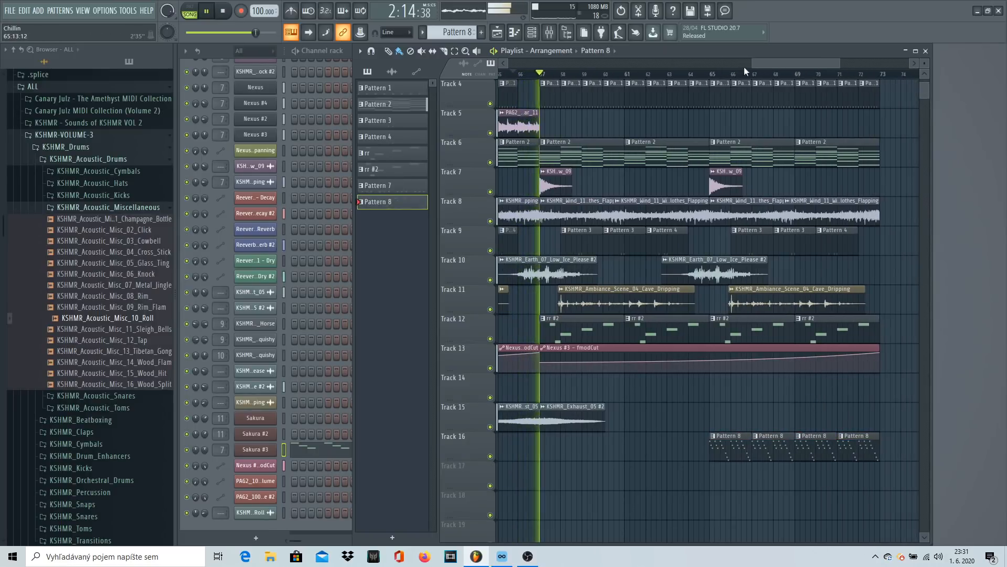
Step: Listen through the section from bar 57 and make the rr #2 clip at bar 61 on Track 12 unique
{"action": "left_click_drag", "start_coordinate": [752, 63], "coordinate": [739, 77]}
{"action": "scroll", "coordinate": [738, 77], "scroll_direction": "up", "scroll_amount": 2}
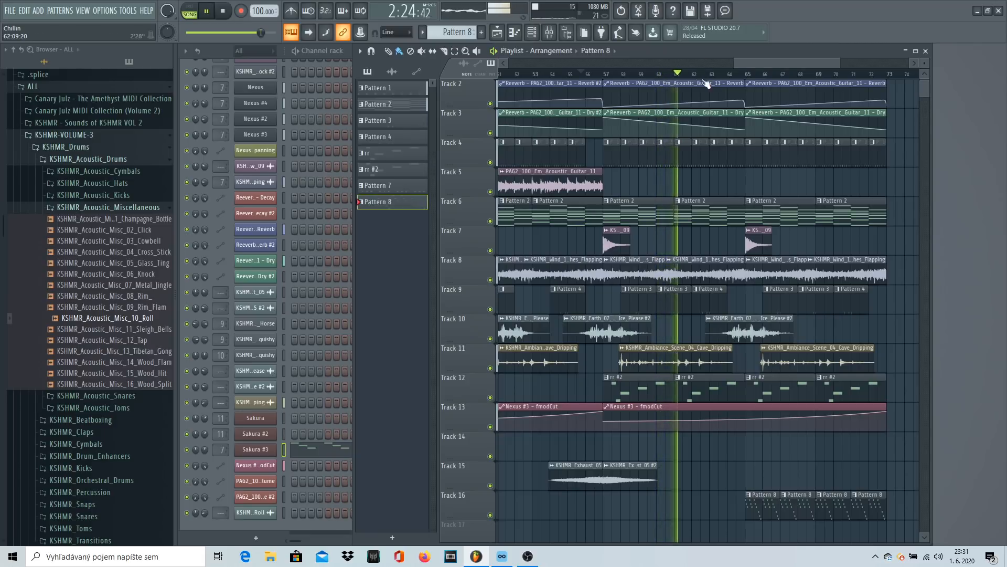
{"action": "scroll", "coordinate": [705, 78], "scroll_direction": "down", "scroll_amount": 2}
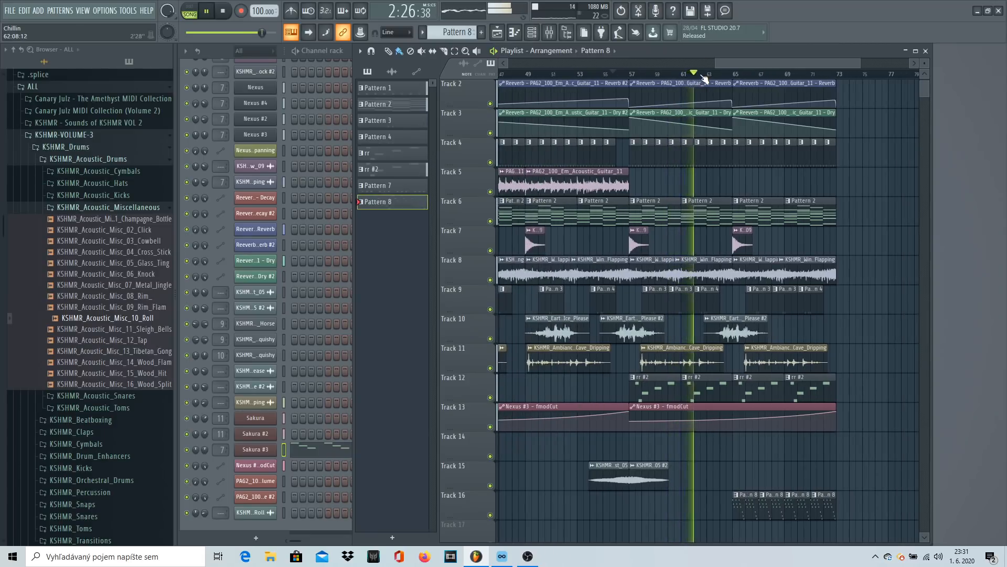
{"action": "left_click", "coordinate": [679, 379]}
{"action": "key", "text": "space"}
{"action": "left_click", "coordinate": [679, 379]}
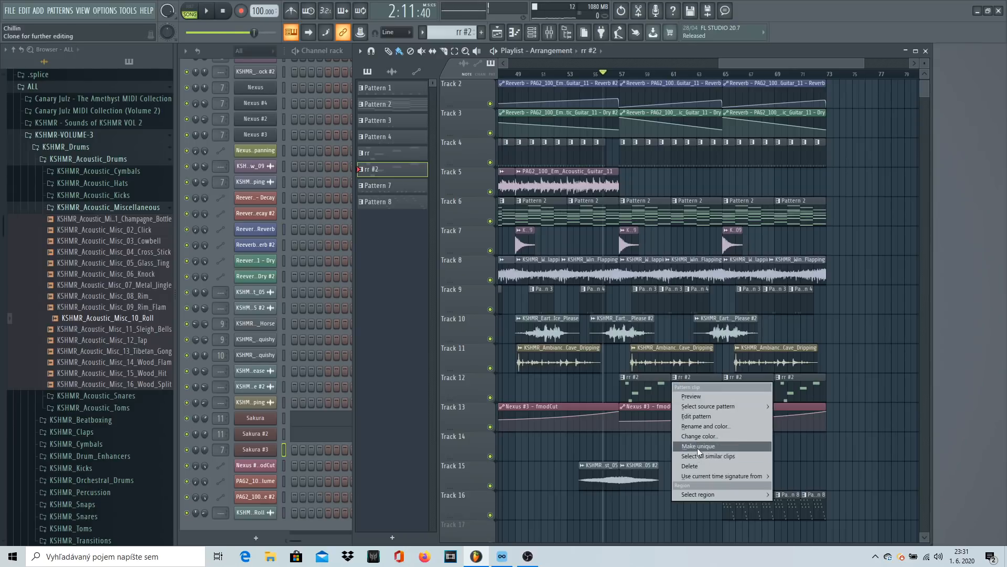
{"action": "left_click", "coordinate": [698, 447]}
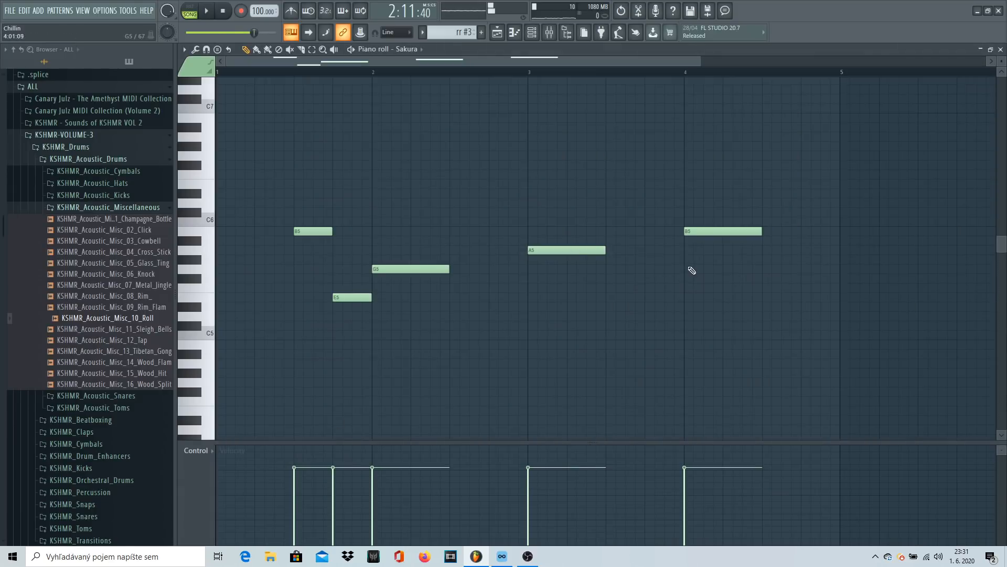
Step: Replace the final B5 note of the Sakura melody in rr #3 with an F#5 at bar 4
{"action": "left_click", "coordinate": [687, 279]}
{"action": "right_click", "coordinate": [707, 279]}
{"action": "left_click", "coordinate": [690, 287]}
{"action": "left_click", "coordinate": [699, 279]}
{"action": "right_click", "coordinate": [701, 292]}
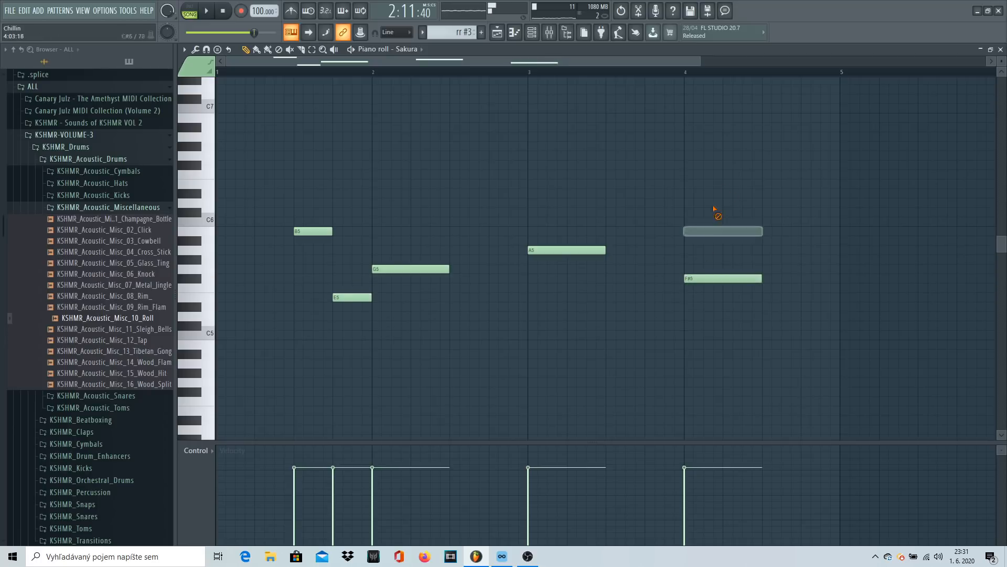
Step: Change the final note of the Sakura #2 melody in rr #3 to F#5 as well
{"action": "left_click", "coordinate": [1001, 49]}
{"action": "left_click", "coordinate": [413, 441]}
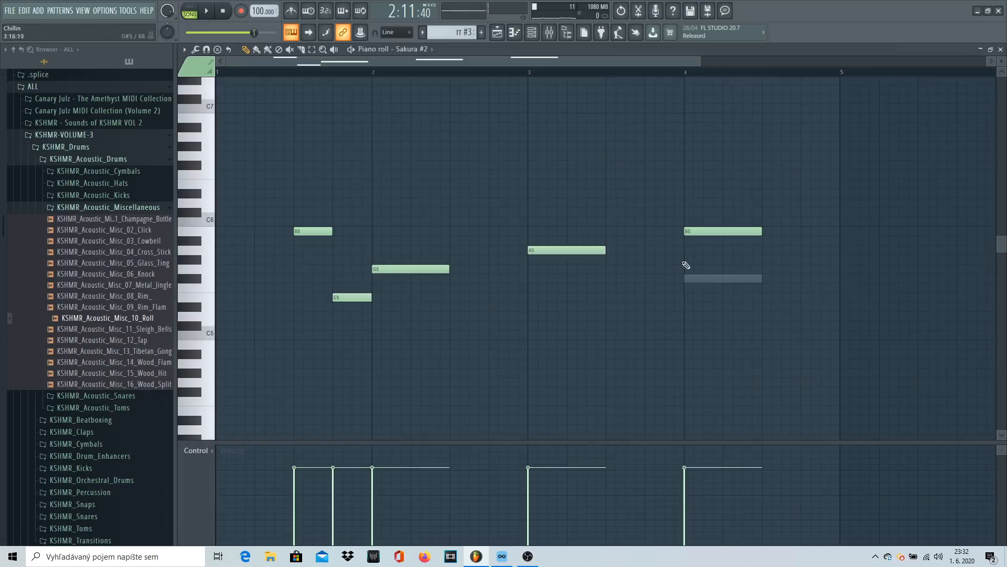
{"action": "left_click", "coordinate": [686, 278]}
{"action": "left_click", "coordinate": [1001, 49]}
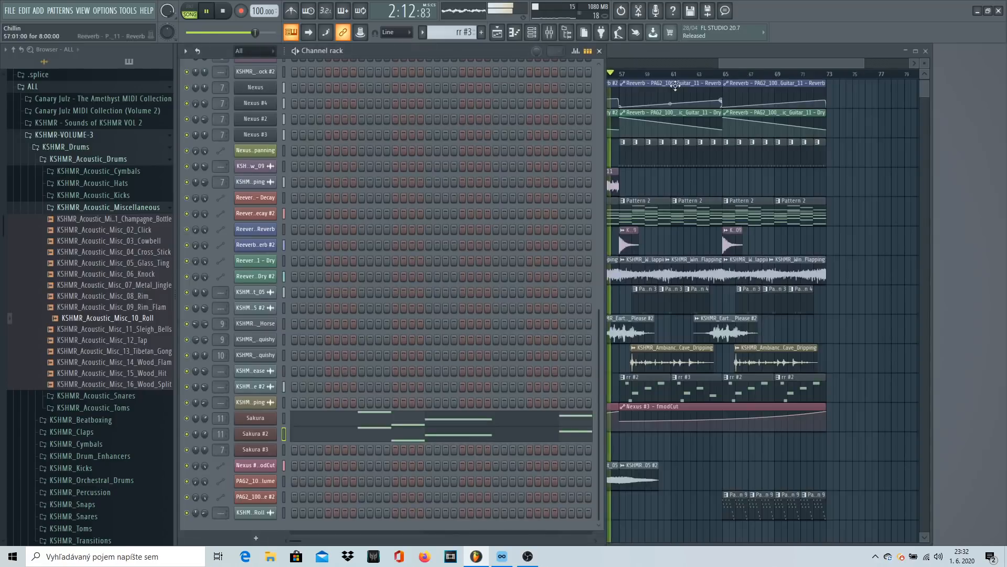
Step: Copy an early PAG2_100_Em_Acoustic_Guitar_11 #2 clip on Track 5 to bar 57 during playback
{"action": "left_click_drag", "start_coordinate": [727, 60], "coordinate": [716, 60]}
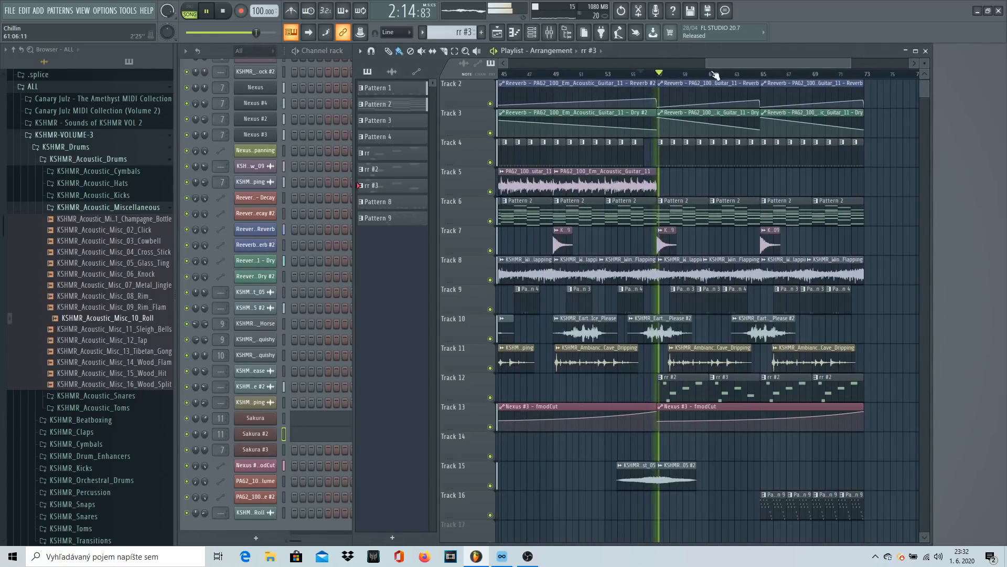
{"action": "scroll", "coordinate": [671, 75], "scroll_direction": "up", "scroll_amount": 2}
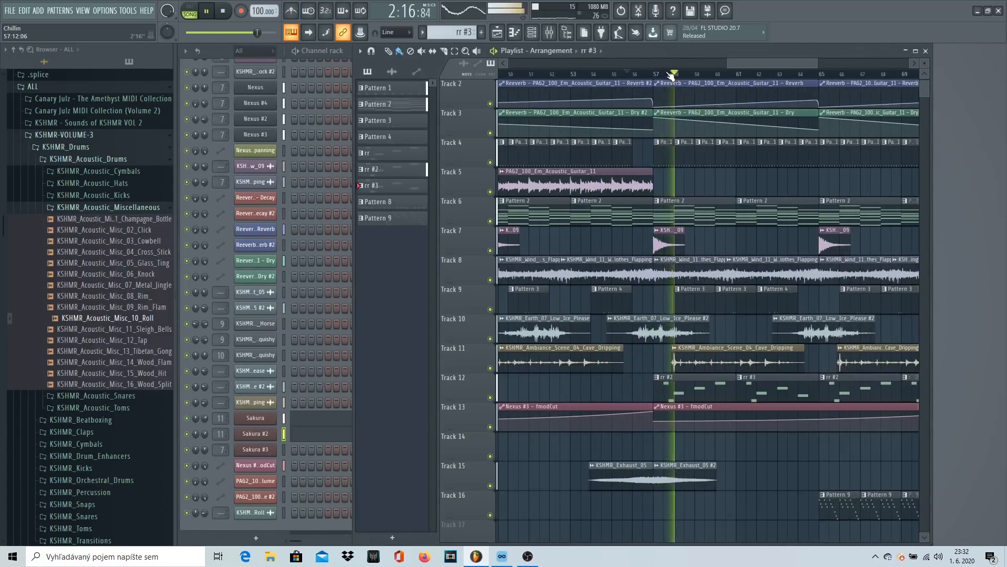
{"action": "scroll", "coordinate": [671, 75], "scroll_direction": "down", "scroll_amount": 5}
{"action": "left_click_drag", "start_coordinate": [550, 182], "coordinate": [775, 184]}
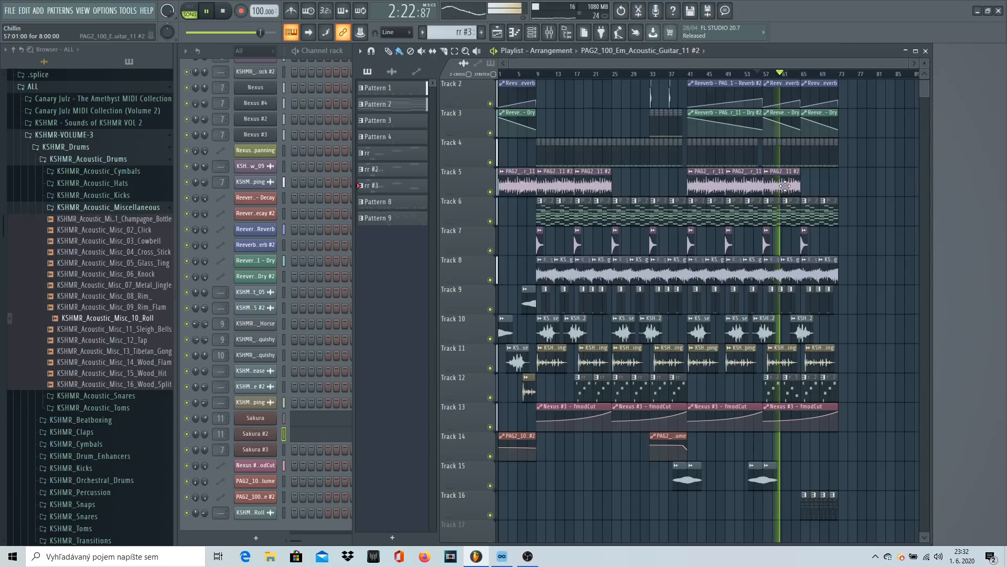
Step: Remove the PAG2_100_Em_Acoustic_Guitar_11 #2 clip at bar 57 on Track 5
{"action": "right_click", "coordinate": [780, 185]}
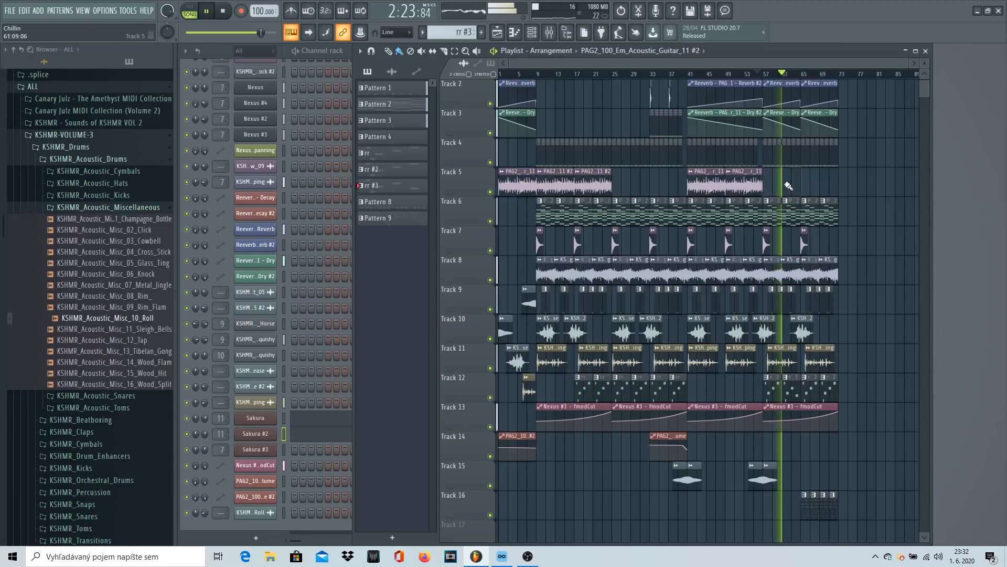
{"action": "left_click", "coordinate": [846, 185]}
{"action": "left_click", "coordinate": [895, 187]}
{"action": "right_click", "coordinate": [896, 190]}
{"action": "right_click", "coordinate": [857, 185]}
Step: Delete the two rr clips between bars 65 and 73 on Track 12
{"action": "scroll", "coordinate": [786, 62], "scroll_direction": "up", "scroll_amount": 5}
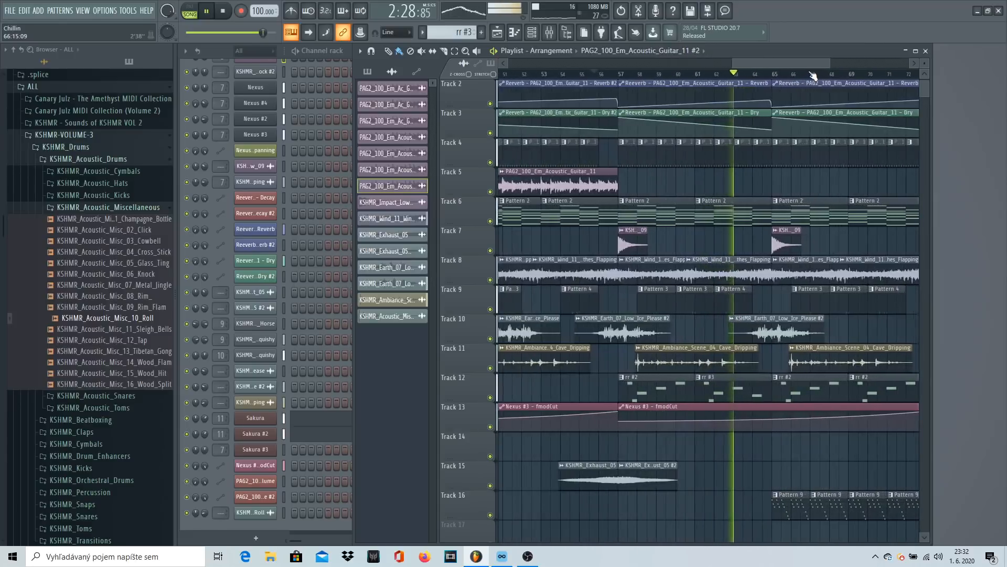
{"action": "left_click_drag", "start_coordinate": [786, 62], "coordinate": [793, 65]}
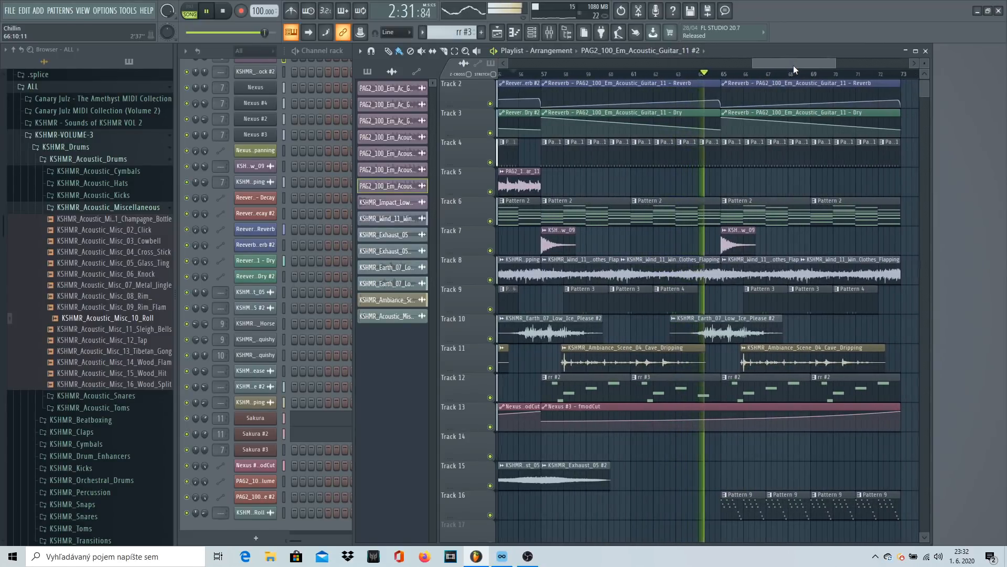
{"action": "left_click", "coordinate": [681, 374]}
{"action": "right_click", "coordinate": [748, 386]}
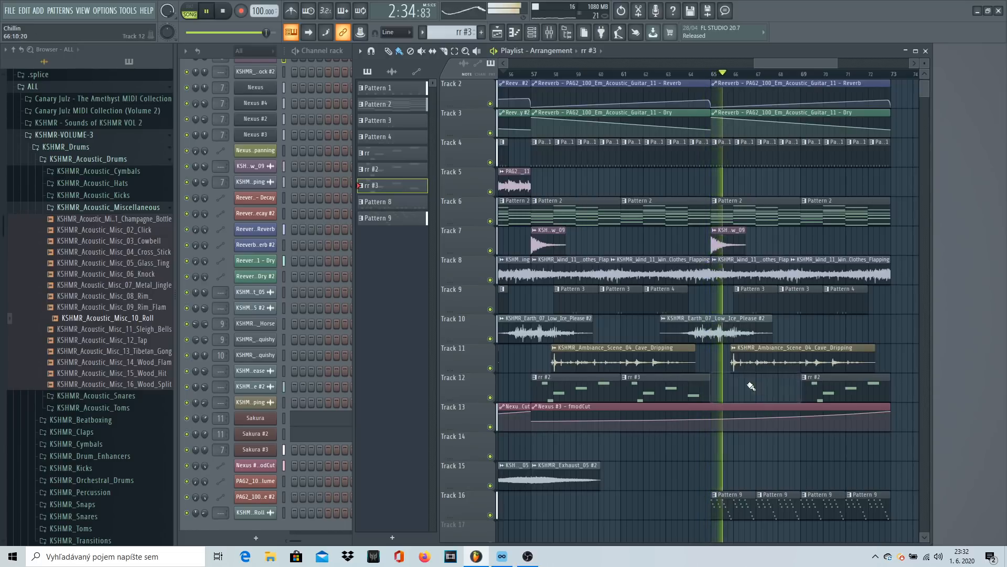
{"action": "right_click", "coordinate": [841, 387]}
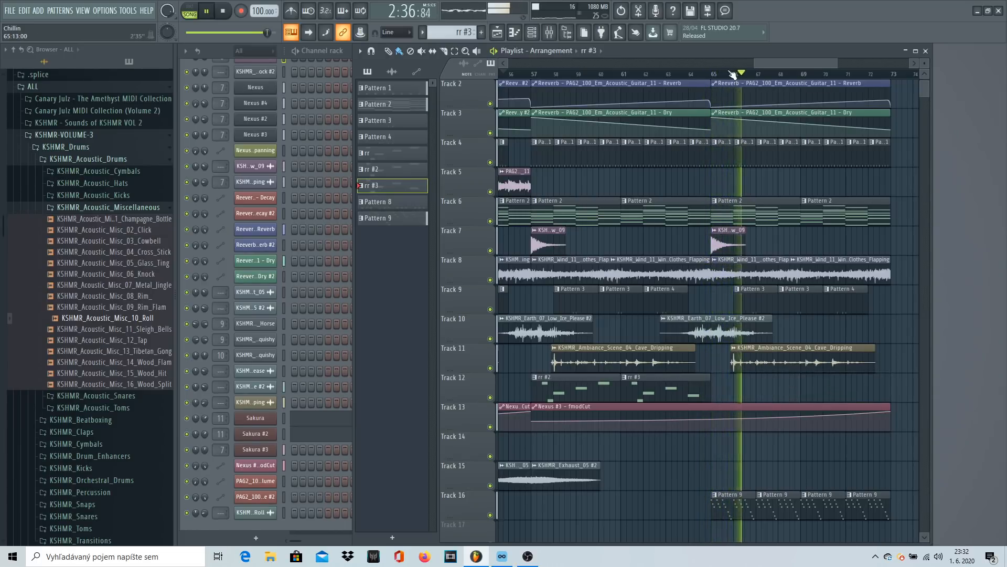
Step: Pick Pattern 9 from Track 16 and view its Sakura #3 notes in the channel rack during playback
{"action": "scroll", "coordinate": [733, 76], "scroll_direction": "down", "scroll_amount": 2}
{"action": "scroll", "coordinate": [733, 76], "scroll_direction": "down", "scroll_amount": 2}
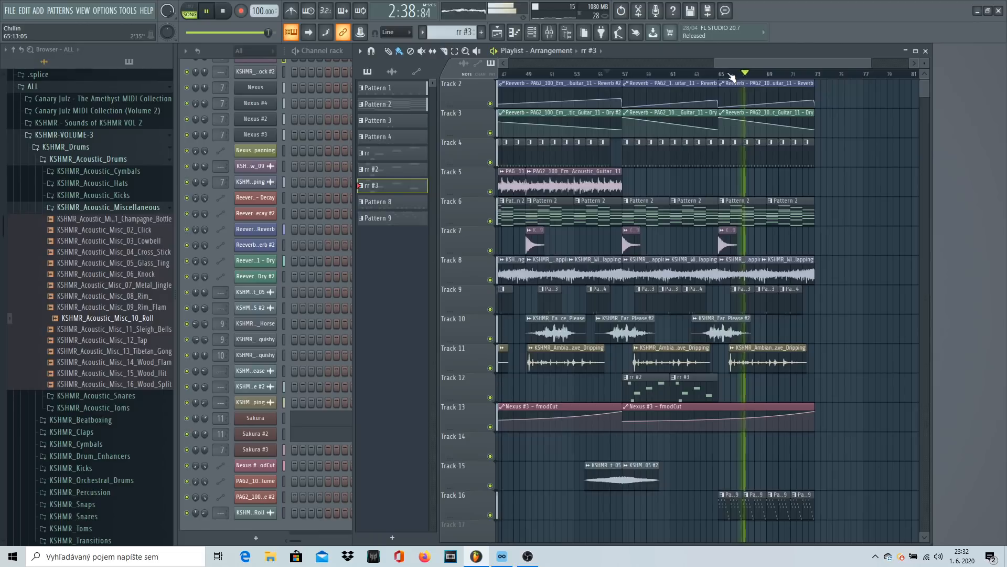
{"action": "left_click", "coordinate": [729, 505]}
{"action": "key", "text": "F6"}
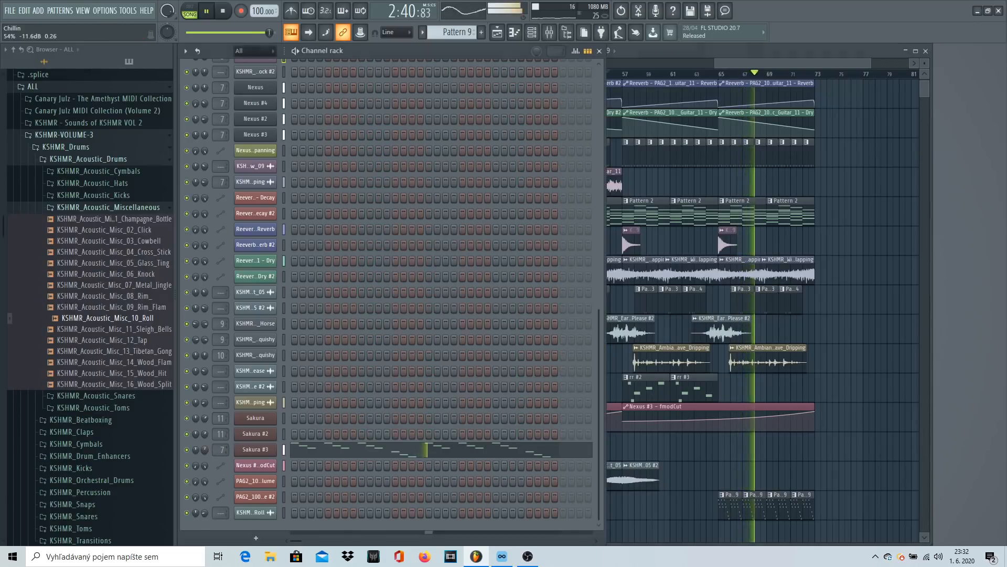
{"action": "key", "text": "space"}
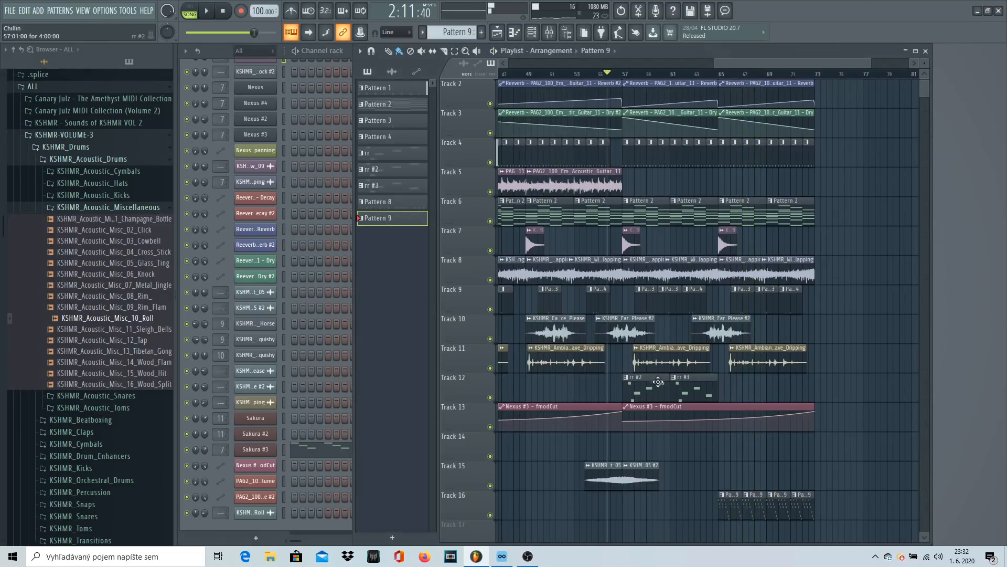
Step: Change the final note at bar 4 of rr #3 to D5 in both the Sakura and Sakura #2 melodies
{"action": "right_click", "coordinate": [756, 391]}
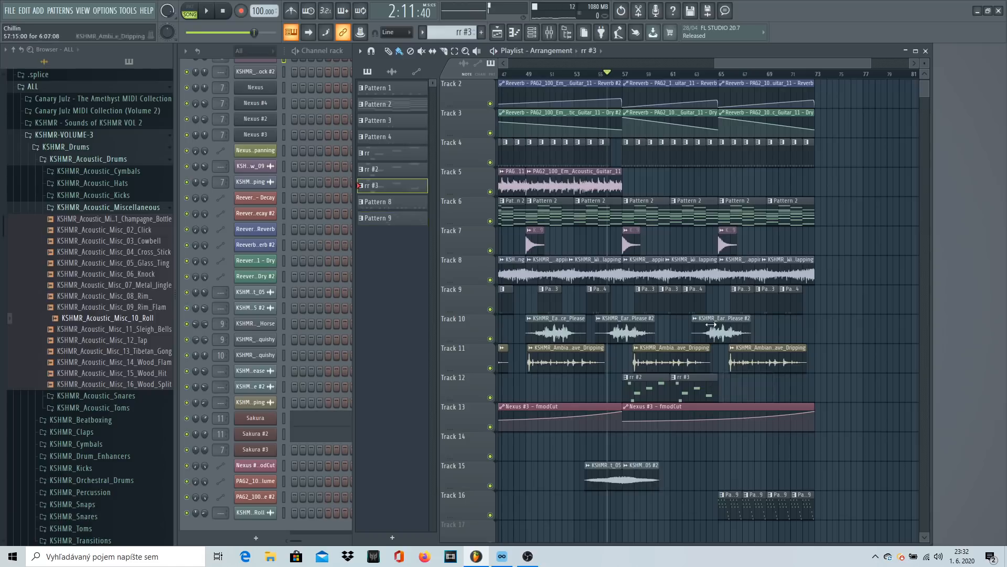
{"action": "left_click", "coordinate": [695, 77]}
{"action": "key", "text": "space"}
{"action": "left_click", "coordinate": [333, 418]}
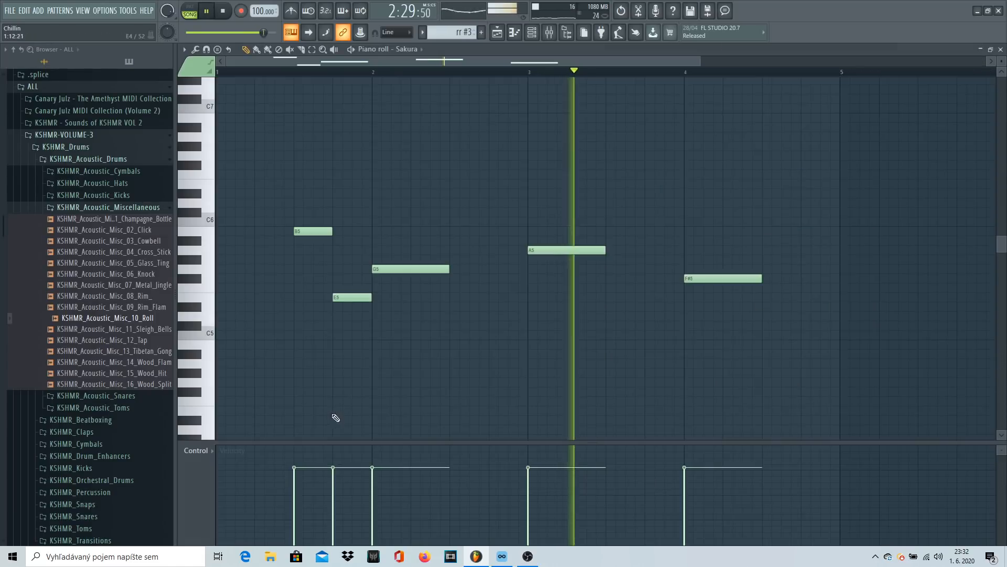
{"action": "key", "text": "space"}
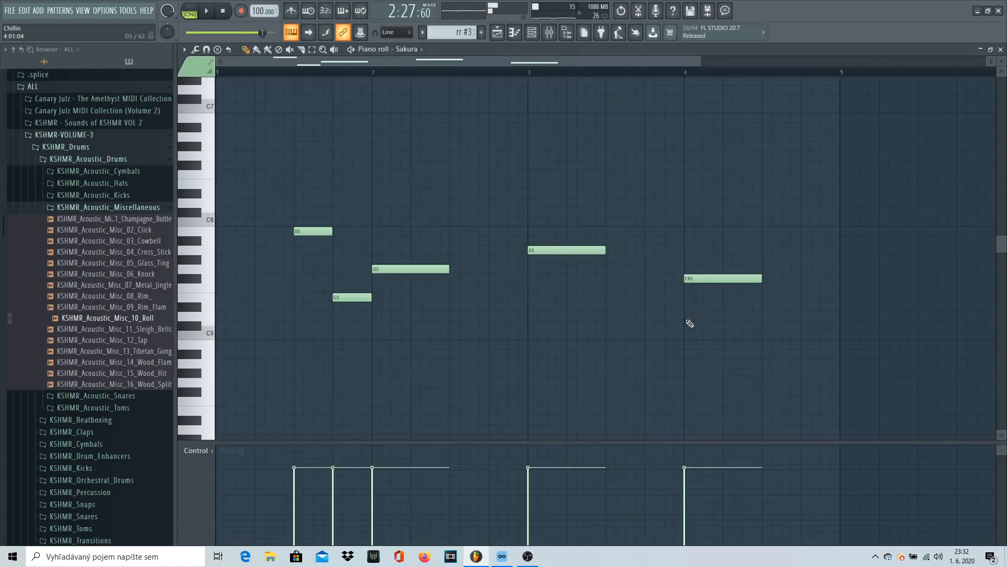
{"action": "key", "text": "space"}
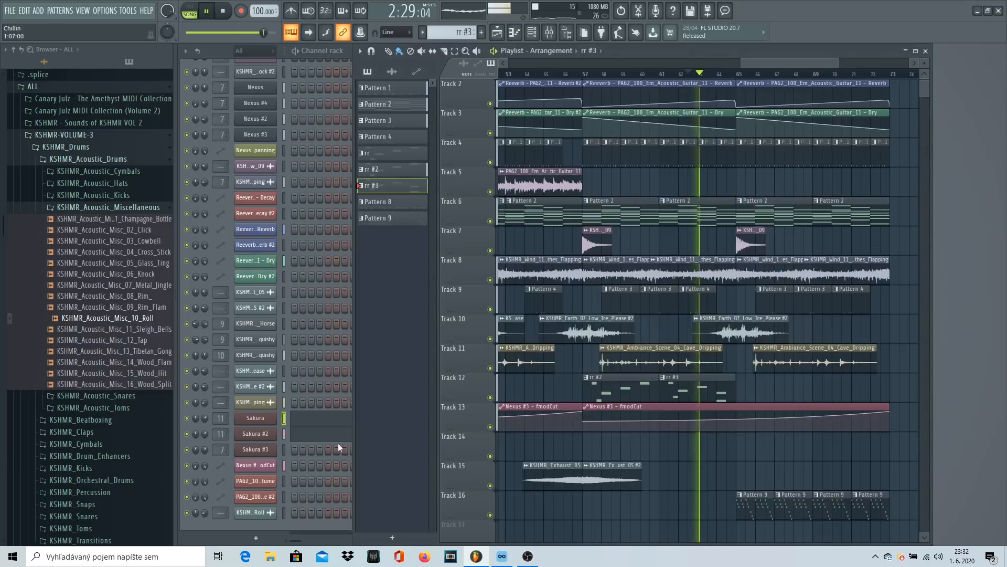
{"action": "right_click", "coordinate": [723, 316]}
{"action": "key", "text": "ctrl+z"}
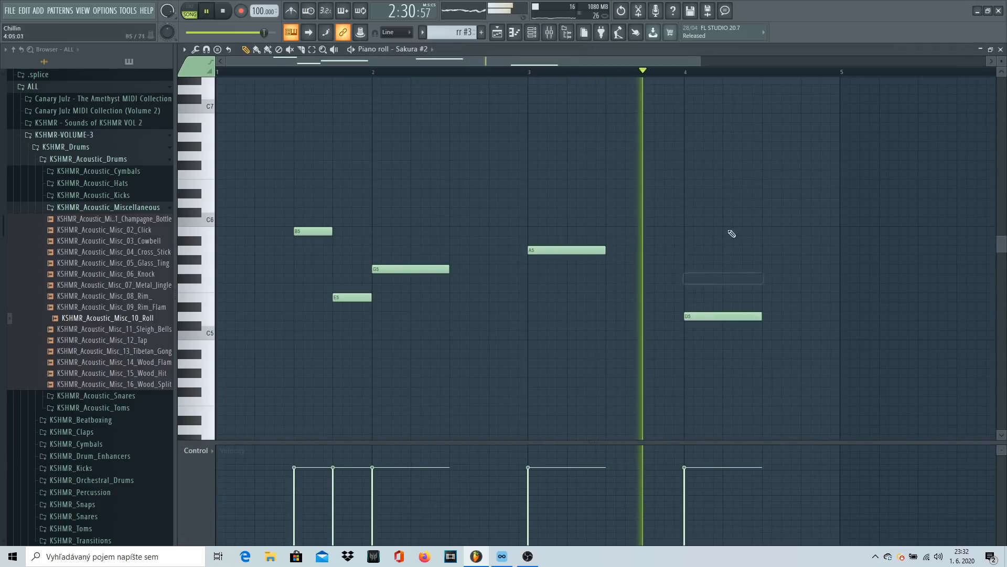
{"action": "left_click", "coordinate": [1002, 49]}
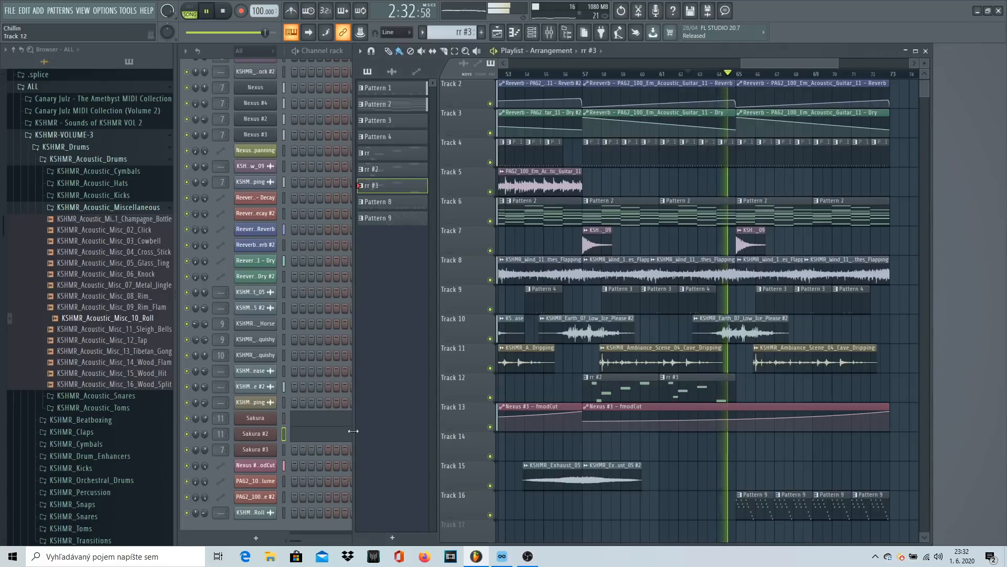
Step: Replay the rr #3 ending and lower the last note of the Sakura and Sakura #2 melodies to B4
{"action": "key", "text": "space"}
{"action": "key", "text": "space"}
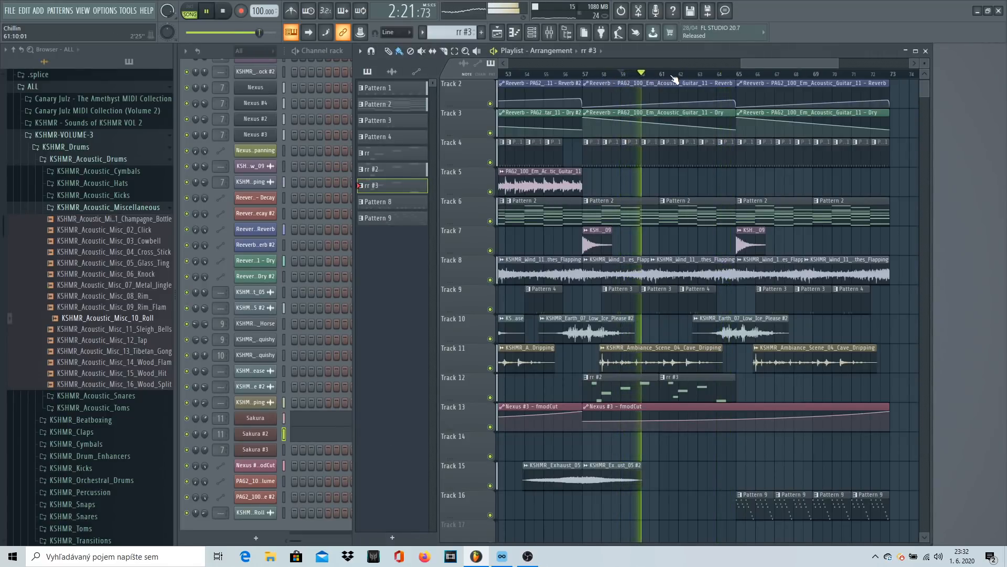
{"action": "left_click", "coordinate": [695, 74]}
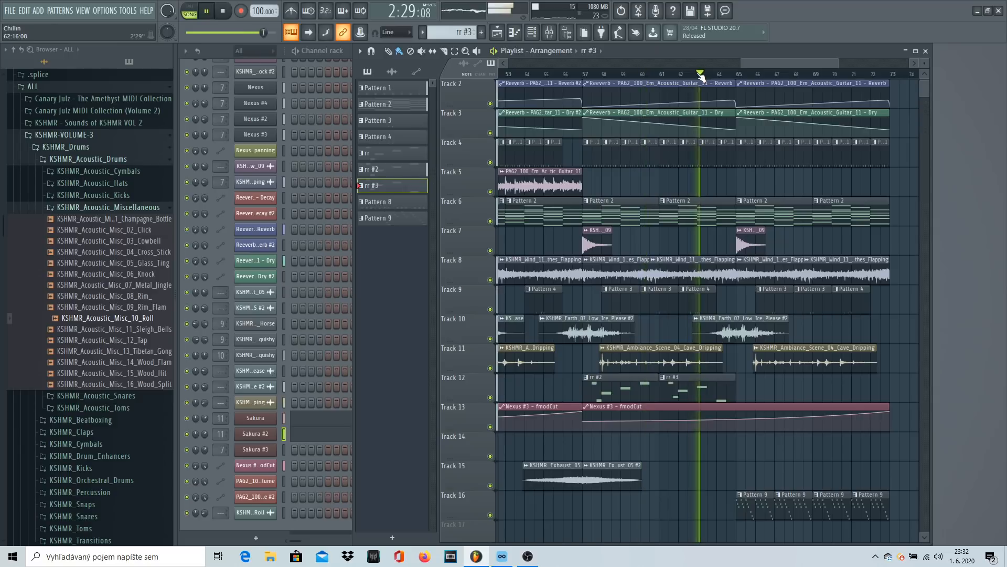
{"action": "left_click", "coordinate": [336, 424]}
{"action": "key", "text": "space"}
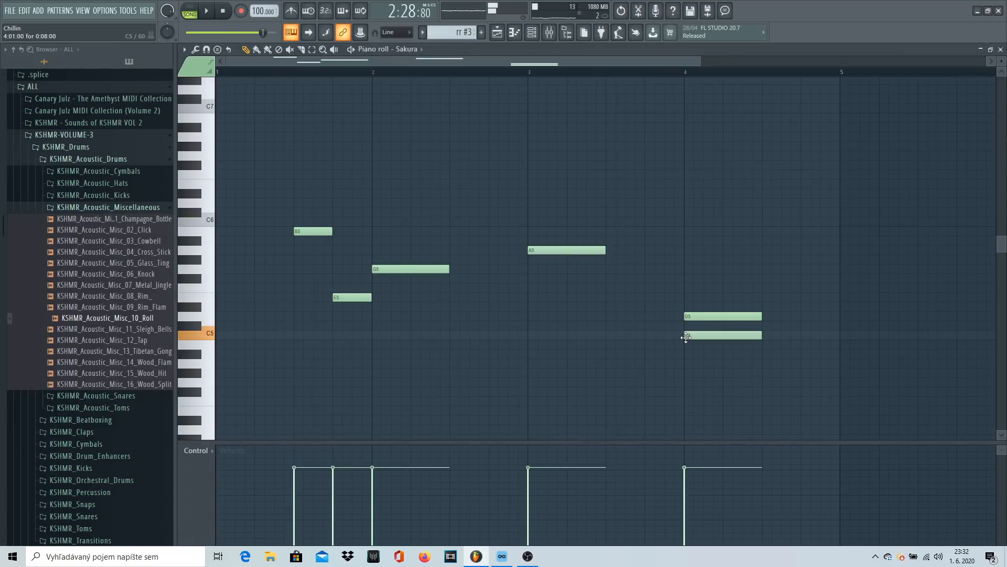
{"action": "left_click_drag", "start_coordinate": [694, 343], "coordinate": [694, 349]}
{"action": "right_click", "coordinate": [708, 325]}
{"action": "key", "text": "space"}
{"action": "key", "text": "Escape"}
{"action": "left_click", "coordinate": [326, 439]}
{"action": "left_click_drag", "start_coordinate": [688, 320], "coordinate": [693, 341]}
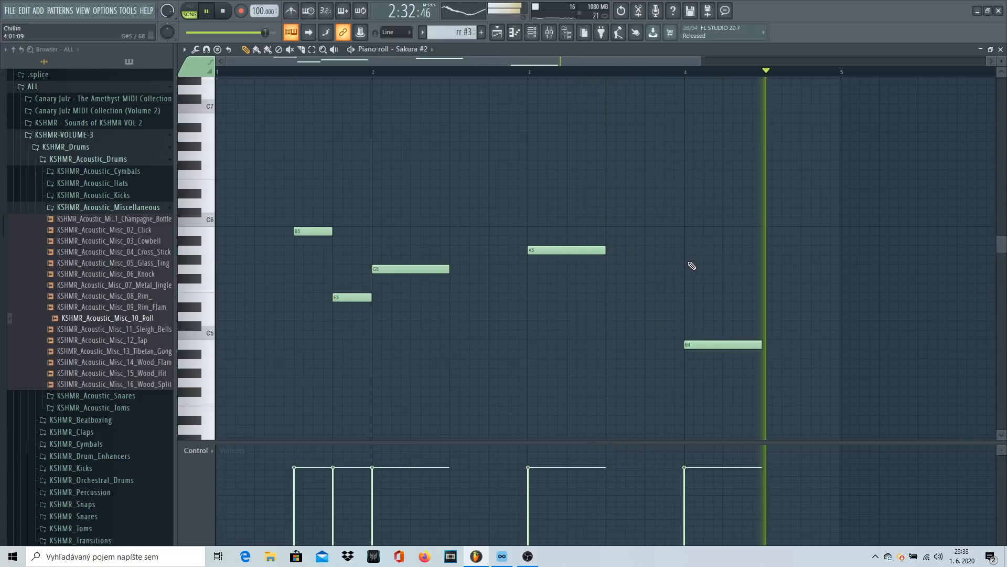
Step: Replace the final note at bar 4 with G5 in the Sakura #2 and Sakura melodies of rr #3
{"action": "key", "text": "space"}
{"action": "left_click_drag", "start_coordinate": [687, 262], "coordinate": [688, 275]}
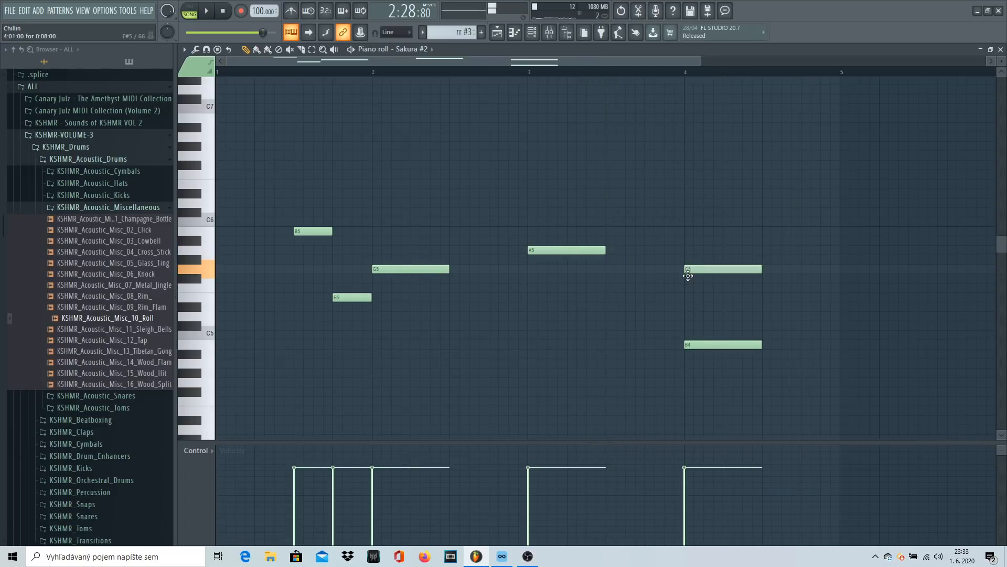
{"action": "key", "text": "space"}
{"action": "key", "text": "F5"}
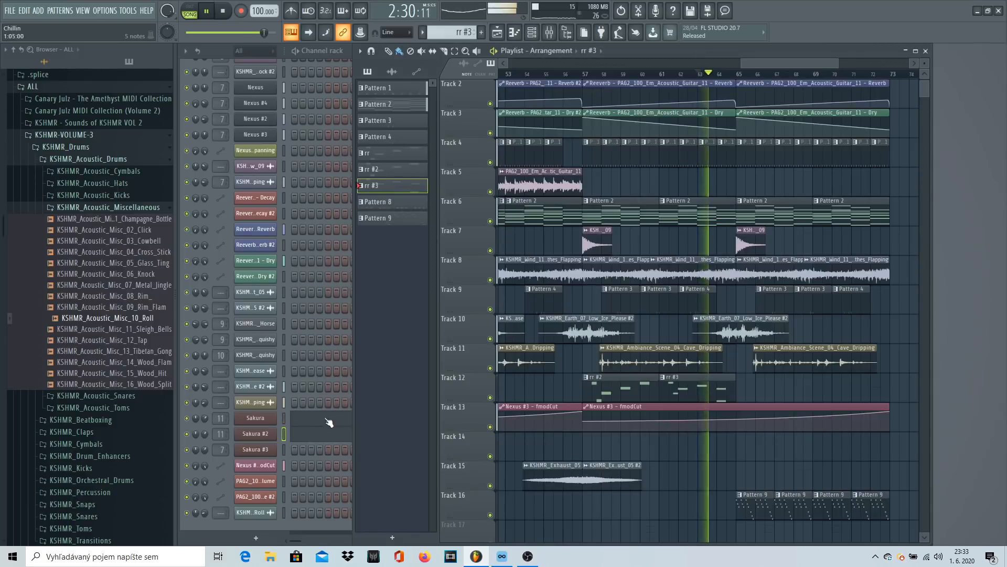
{"action": "key", "text": "F7"}
{"action": "right_click", "coordinate": [711, 346]}
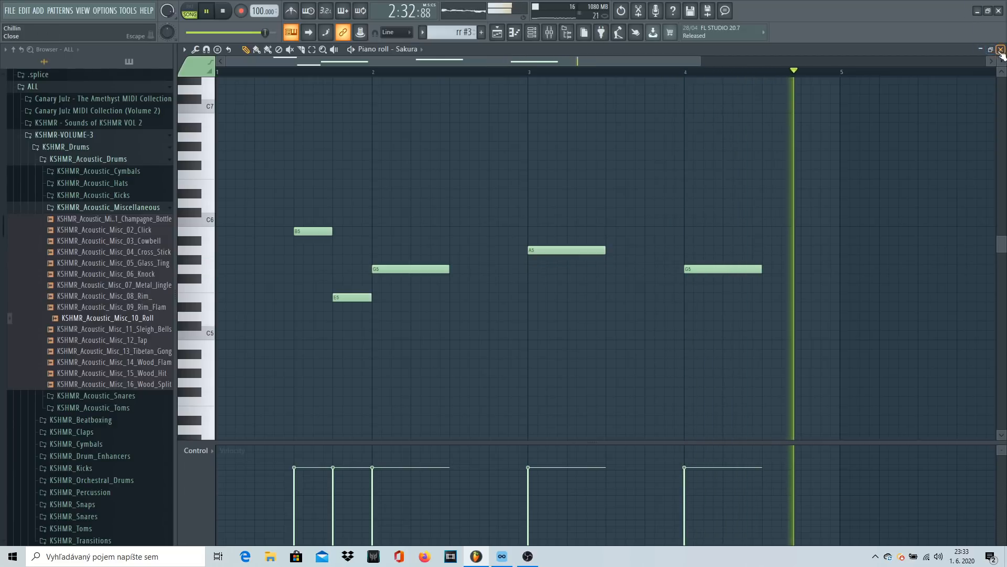
{"action": "key", "text": "F5"}
Step: Try a copy of the PAG2_100_Em_Acoustic_Guitar_11 #2 clip at bar 65 on Track 5 during playback
{"action": "left_click", "coordinate": [375, 217]}
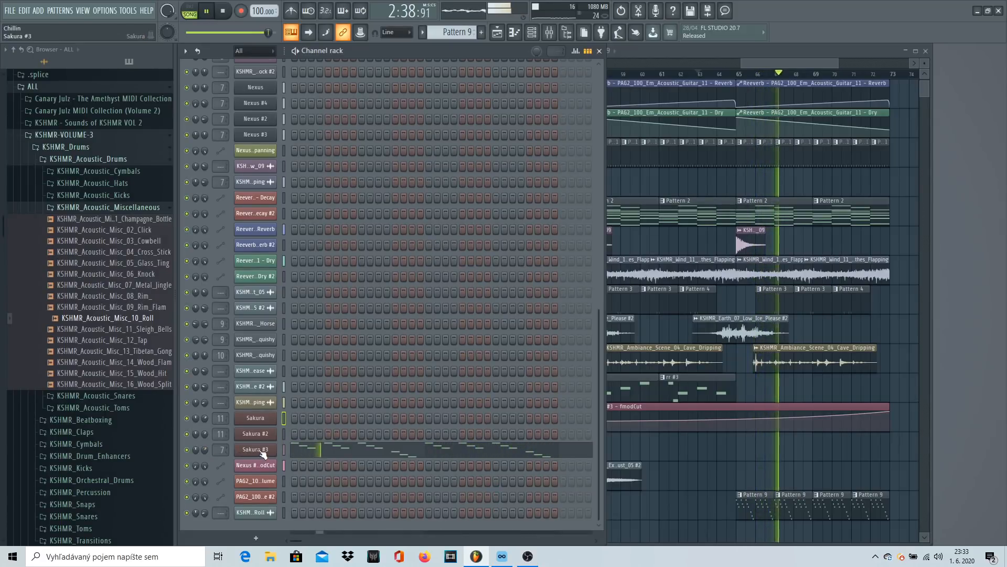
{"action": "scroll", "coordinate": [860, 77], "scroll_direction": "down", "scroll_amount": 1}
{"action": "scroll", "coordinate": [861, 77], "scroll_direction": "down", "scroll_amount": 5}
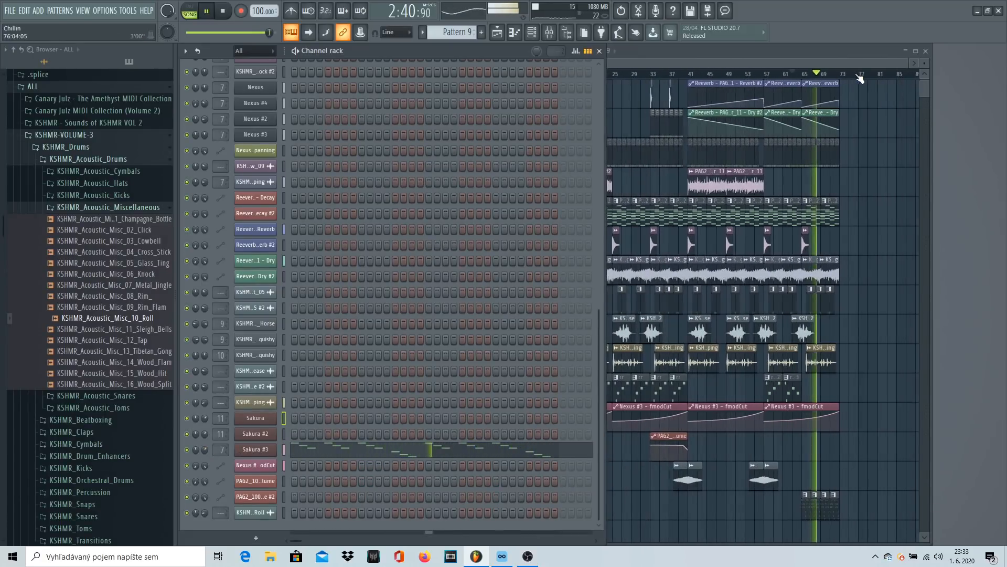
{"action": "left_click", "coordinate": [806, 70]}
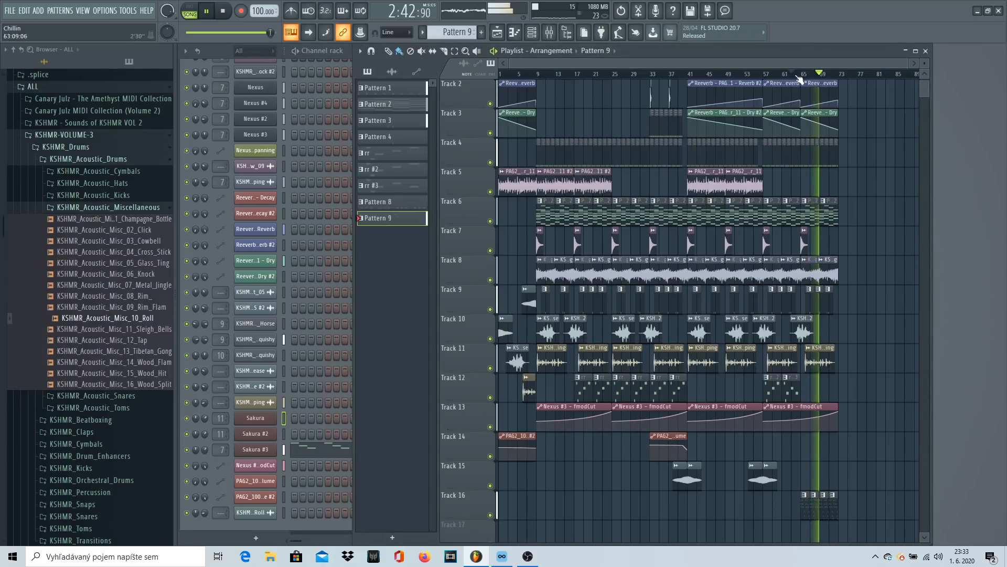
{"action": "left_click_drag", "start_coordinate": [685, 184], "coordinate": [824, 187]}
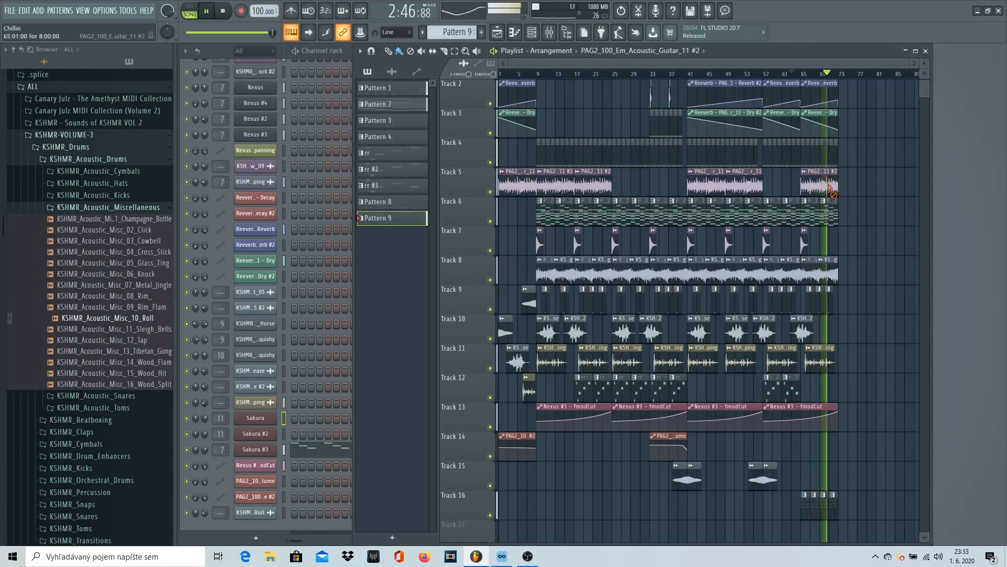
{"action": "key", "text": "space"}
{"action": "scroll", "coordinate": [850, 273], "scroll_direction": "down", "scroll_amount": 4}
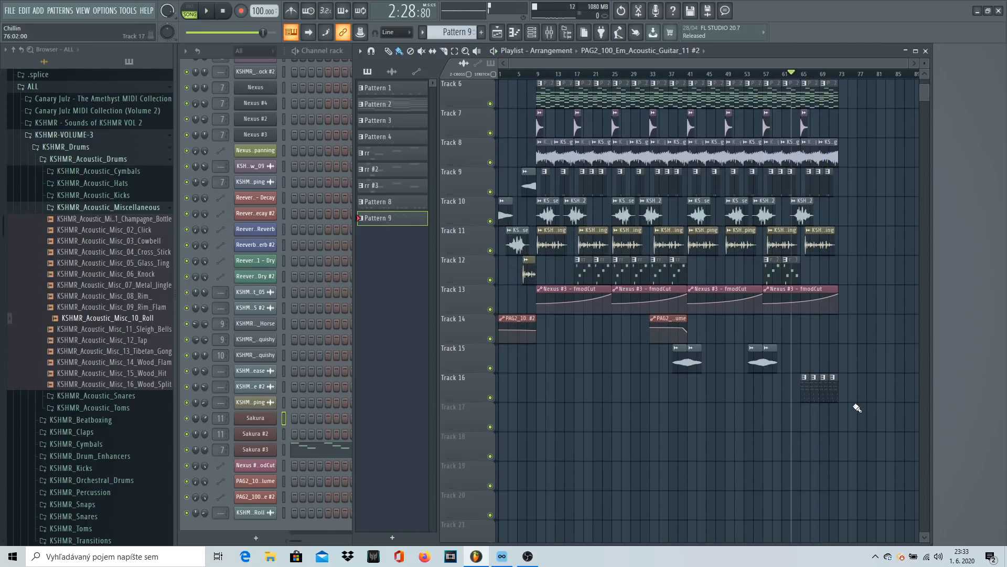
Step: Duplicate the rr #2 and rr #3 clips on Track 12 to bar 65 and move Track 16's Pattern 9 clips to bar 73
{"action": "left_click", "coordinate": [757, 78]}
{"action": "key", "text": "space"}
{"action": "scroll", "coordinate": [761, 74], "scroll_direction": "up", "scroll_amount": 2}
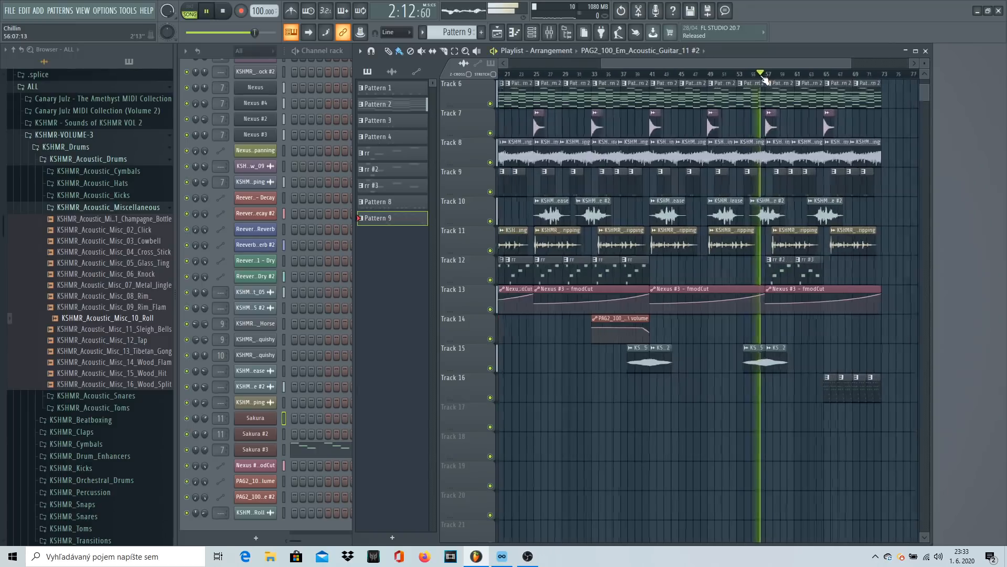
{"action": "left_click_drag", "start_coordinate": [779, 257], "coordinate": [720, 283]}
{"action": "key", "text": "ctrl+b"}
{"action": "left_click_drag", "start_coordinate": [861, 344], "coordinate": [846, 387]}
Step: Duplicate all clips from bars 57 to 73 on Tracks 2 to 15 so the copies start at bar 73
{"action": "scroll", "coordinate": [861, 346], "scroll_direction": "up", "scroll_amount": 5}
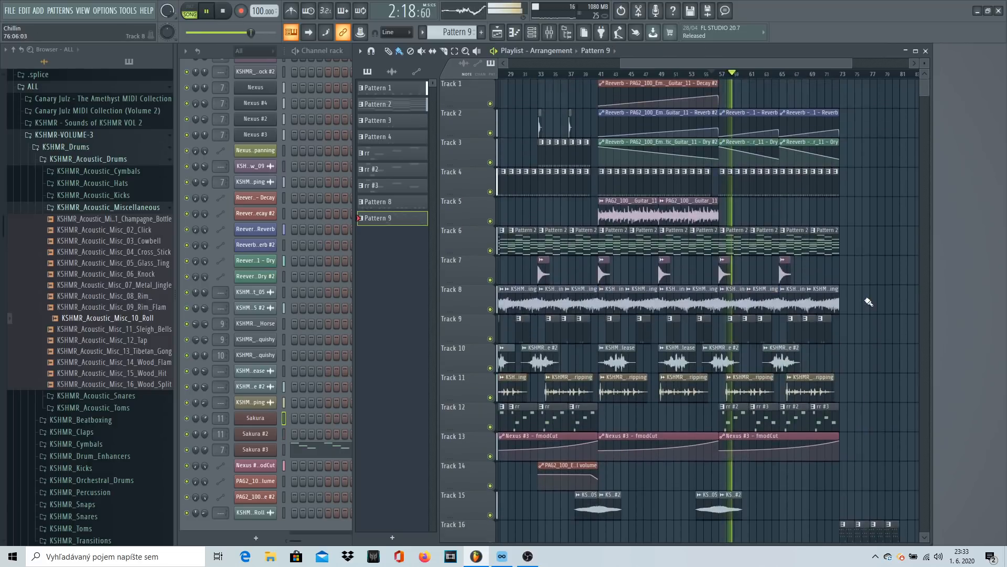
{"action": "left_click_drag", "start_coordinate": [860, 81], "coordinate": [723, 487]}
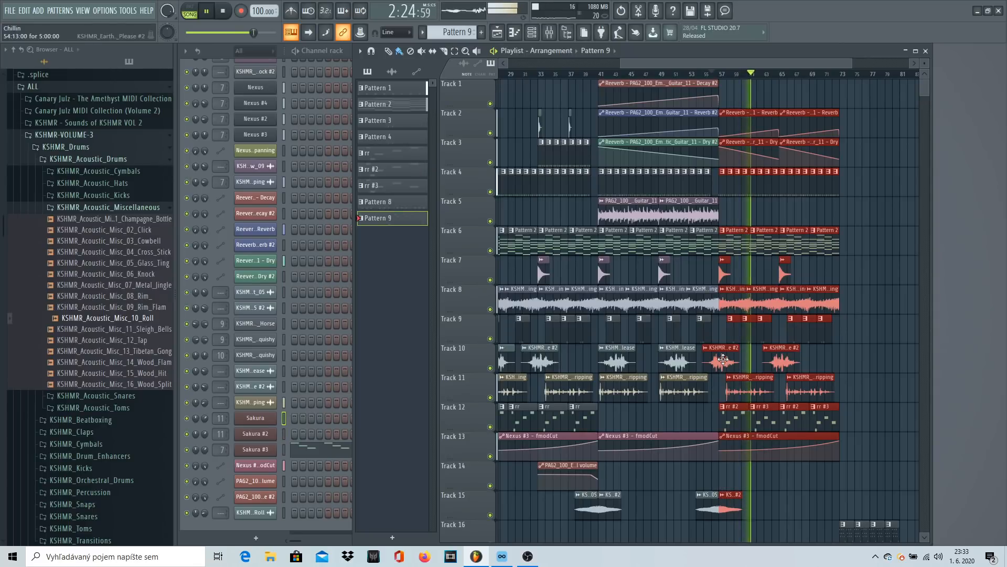
{"action": "key", "text": "ctrl+b"}
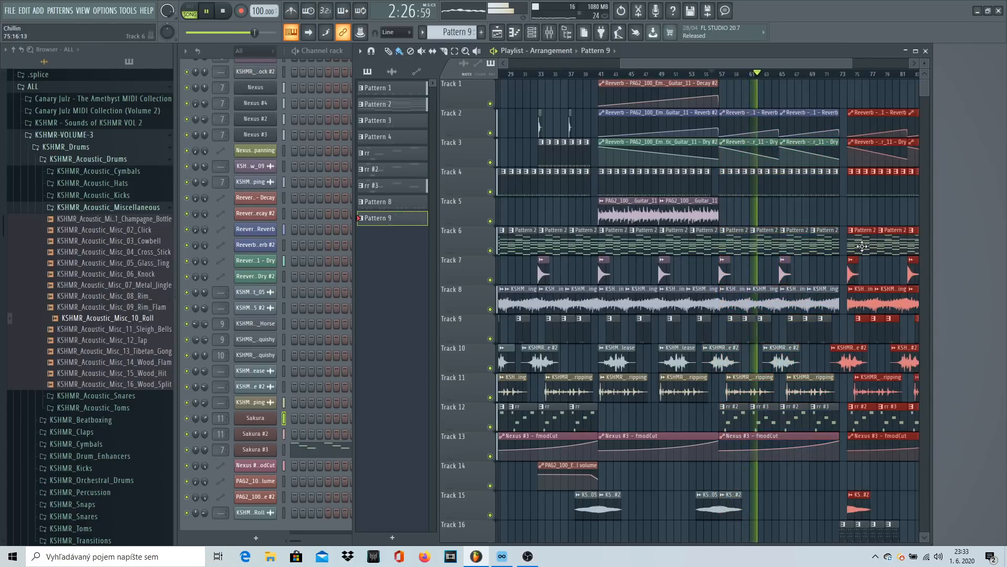
Step: Add a KSHMR_Exhaust_05 clip on Track 15 leading into the KSHMR_Exhaust_05 #2 clip at bar 73
{"action": "left_click", "coordinate": [778, 495]}
{"action": "scroll", "coordinate": [726, 466], "scroll_direction": "down", "scroll_amount": 2}
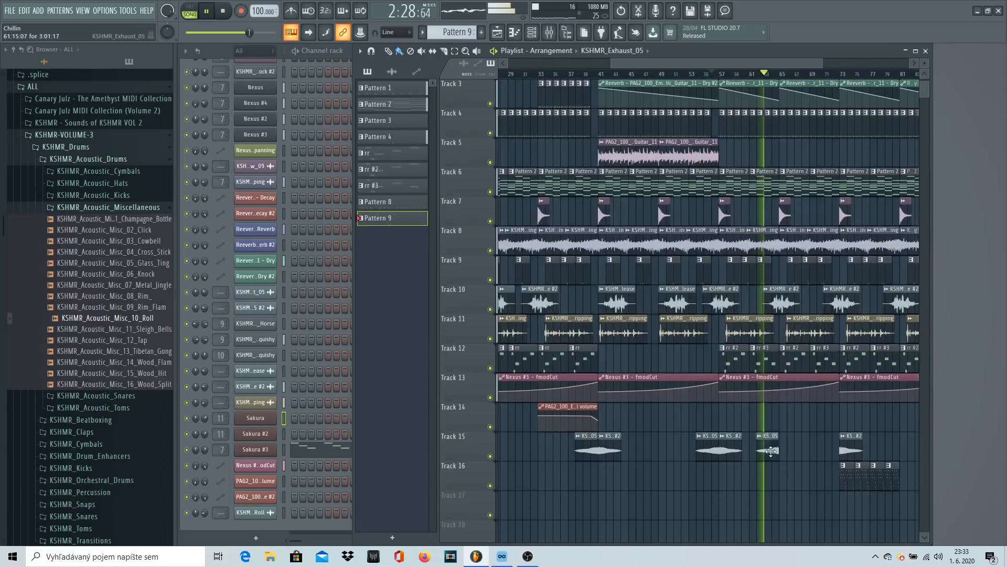
{"action": "scroll", "coordinate": [730, 145], "scroll_direction": "up", "scroll_amount": 2}
Step: Copy an early PAG2_100_Em_Acoustic_Guitar_11 #2 clip on Track 5 to bar 73
{"action": "left_click_drag", "start_coordinate": [680, 66], "coordinate": [724, 65]}
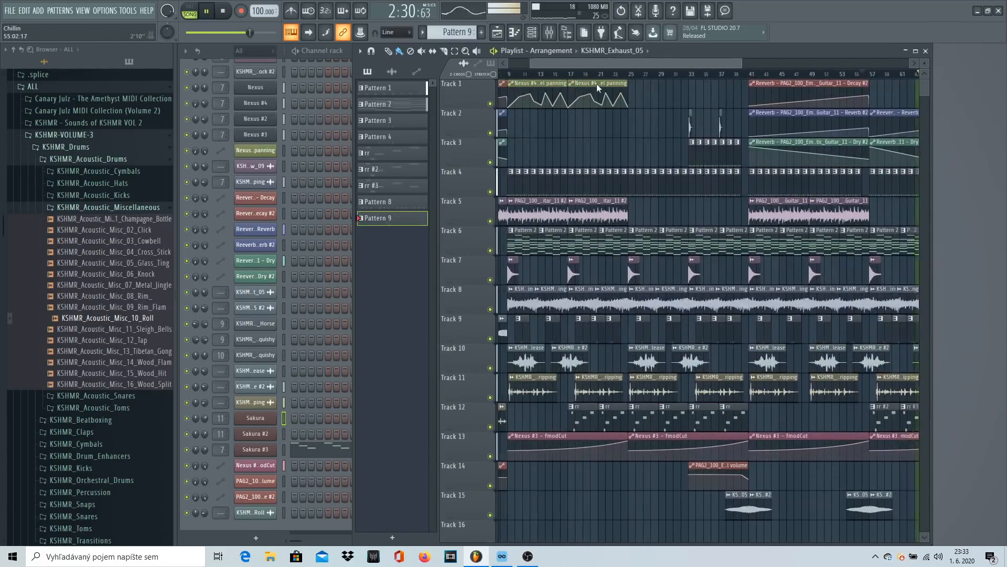
{"action": "left_click", "coordinate": [845, 205]}
{"action": "left_click_drag", "start_coordinate": [845, 205], "coordinate": [769, 204]}
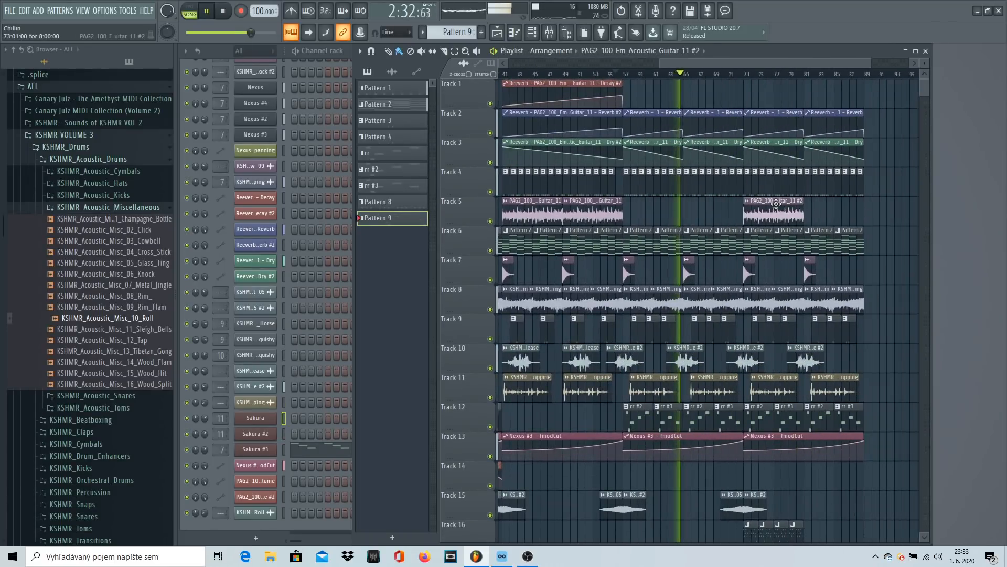
Step: Delete the rr #2 and rr #3 clips from bar 73 on Track 12 and duplicate Track 16's Pattern 9 clips to bar 81
{"action": "scroll", "coordinate": [849, 203], "scroll_direction": "down", "scroll_amount": 2}
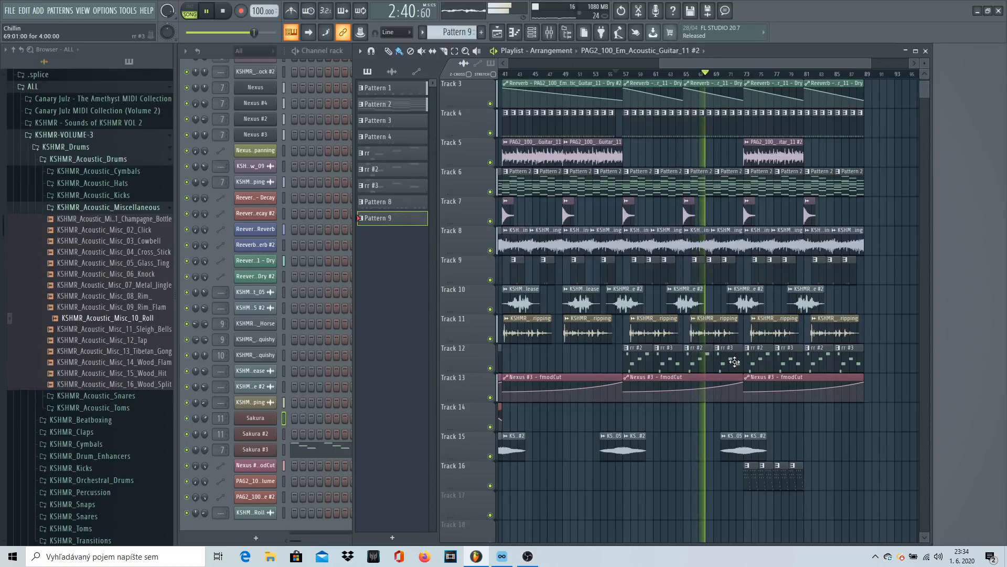
{"action": "right_click", "coordinate": [751, 361]}
{"action": "right_click", "coordinate": [839, 363]}
{"action": "left_click_drag", "start_coordinate": [815, 495], "coordinate": [716, 466]}
{"action": "key", "text": "ctrl+b"}
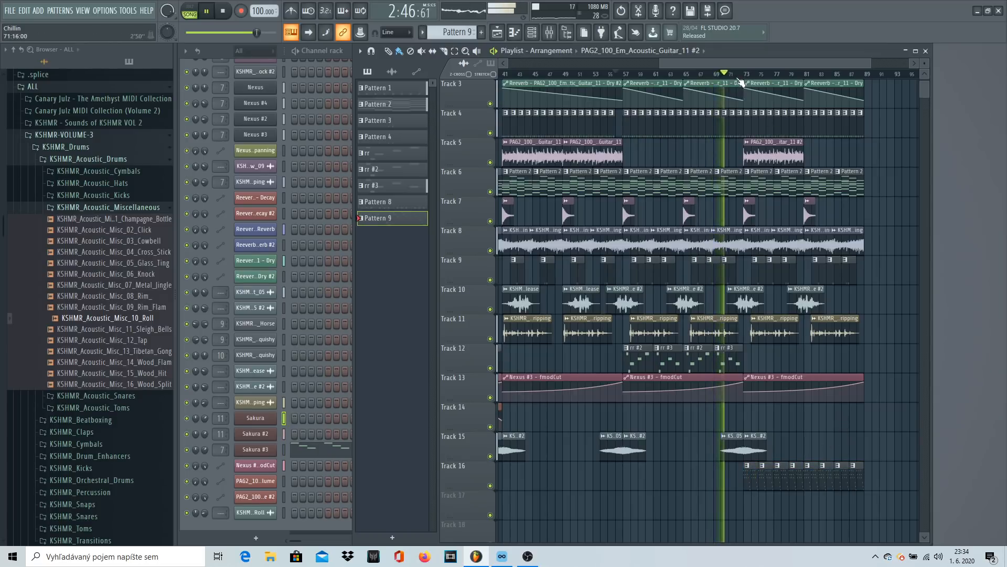
Step: Delete the last Pattern 1 clip before bar 73 on Track 4
{"action": "scroll", "coordinate": [740, 83], "scroll_direction": "up", "scroll_amount": 5}
{"action": "scroll", "coordinate": [750, 179], "scroll_direction": "up", "scroll_amount": 2}
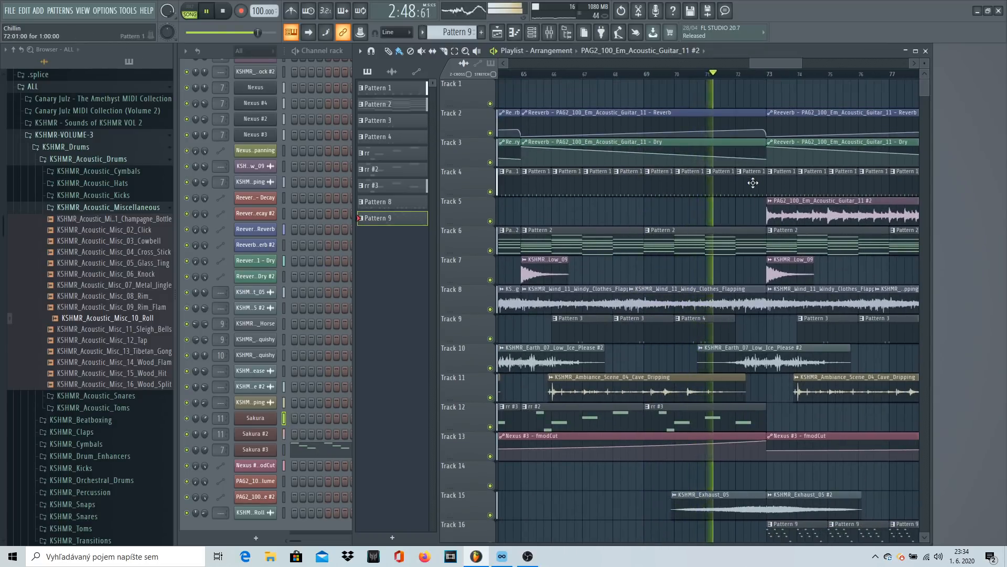
{"action": "right_click", "coordinate": [753, 182]}
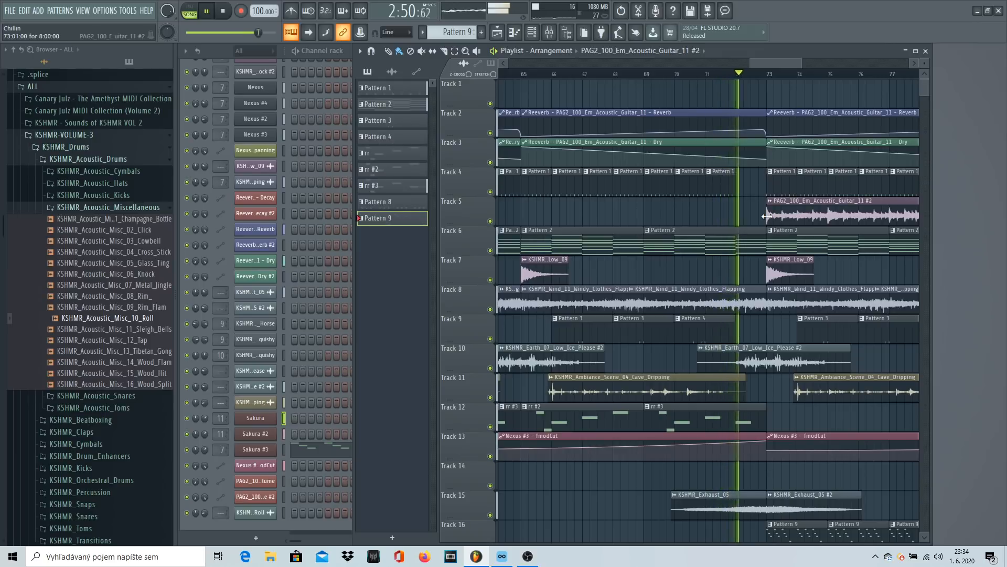
Step: Add another PAG2_100_Em_Acoustic_Guitar_11 #2 clip at bar 81 on Track 5 and play the song from there
{"action": "left_click_drag", "start_coordinate": [801, 73], "coordinate": [867, 64]}
{"action": "left_click_drag", "start_coordinate": [783, 64], "coordinate": [787, 64]}
{"action": "scroll", "coordinate": [740, 142], "scroll_direction": "down", "scroll_amount": 2}
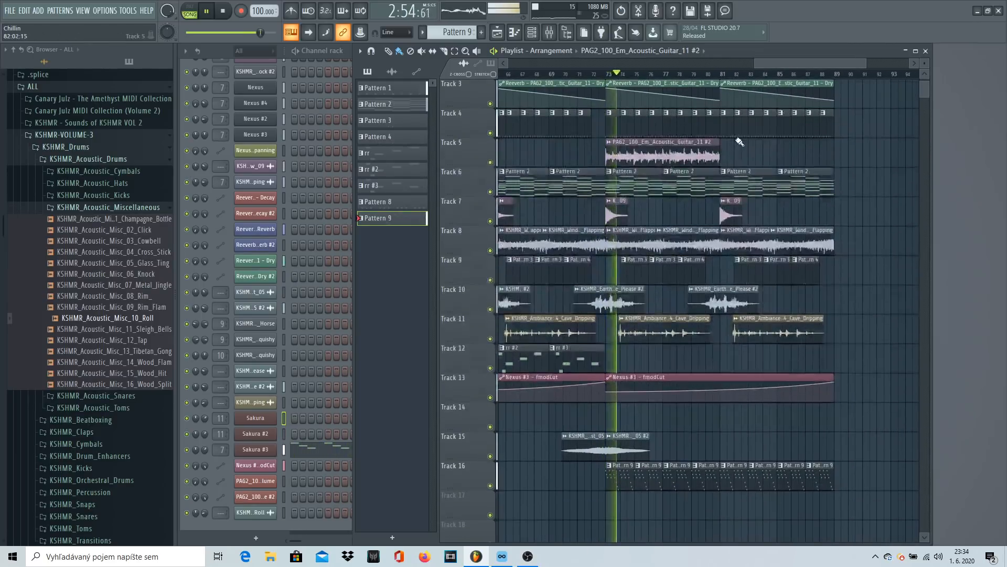
{"action": "scroll", "coordinate": [740, 142], "scroll_direction": "down", "scroll_amount": 2}
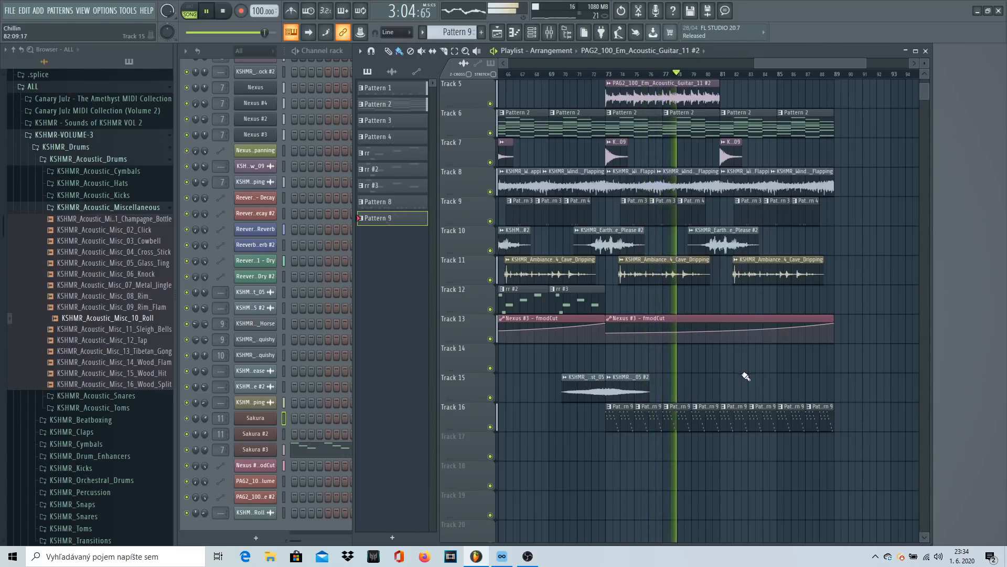
{"action": "left_click_drag", "start_coordinate": [756, 63], "coordinate": [745, 89]}
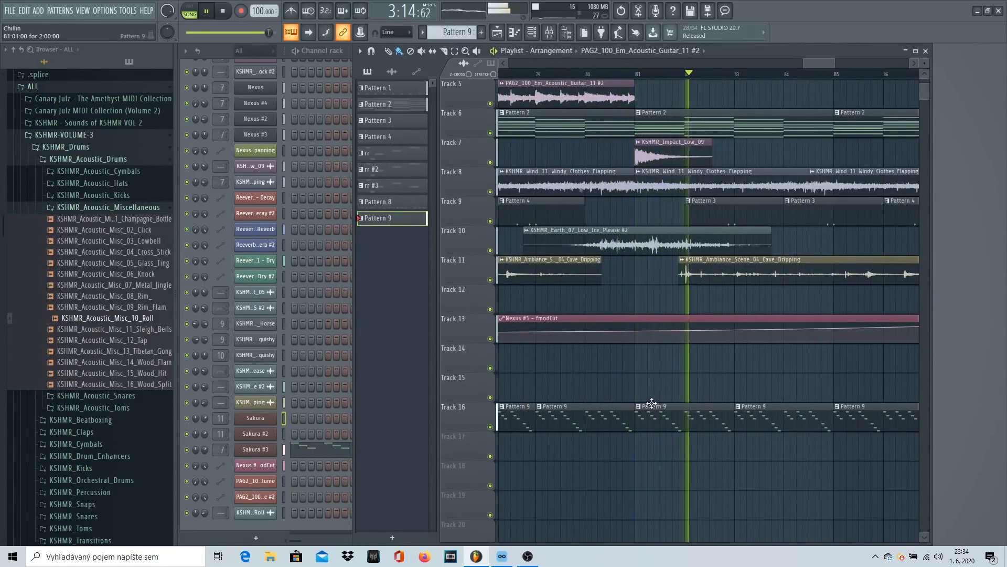
{"action": "left_click", "coordinate": [637, 92]}
{"action": "left_click", "coordinate": [639, 76]}
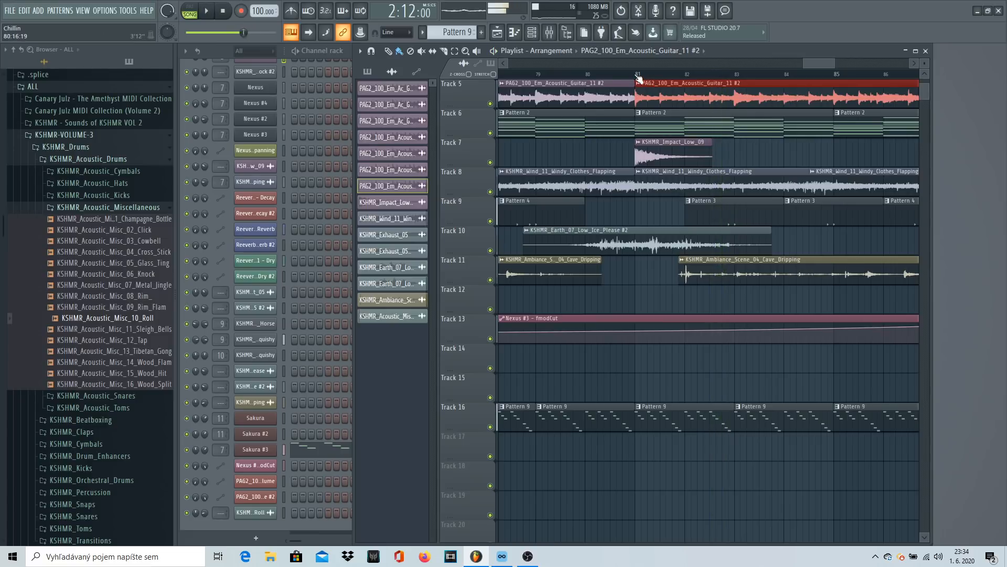
Step: Stop playback and make Track 16's Pattern 9 clip at bar 83 unique
{"action": "scroll", "coordinate": [639, 76], "scroll_direction": "down", "scroll_amount": 2}
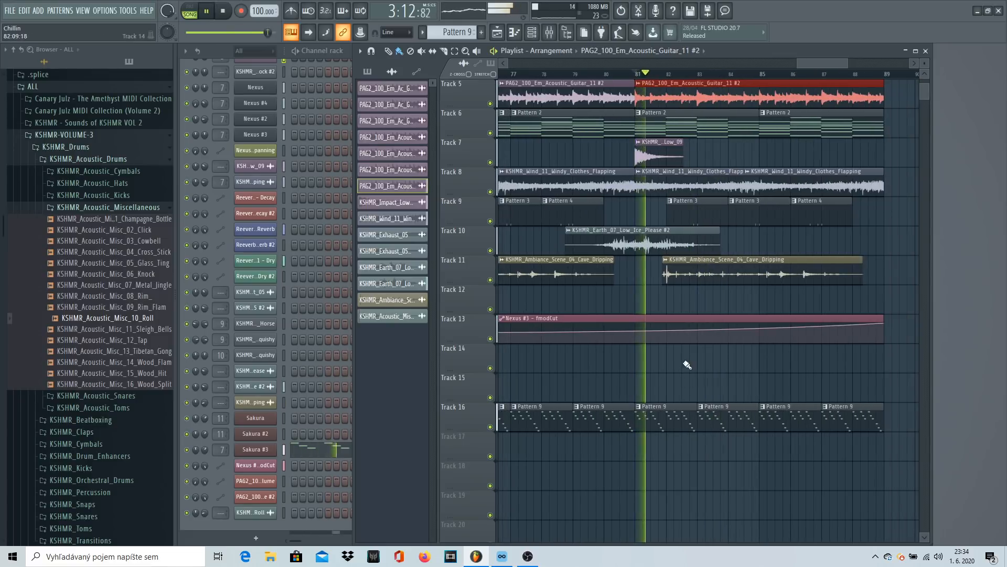
{"action": "key", "text": "space"}
{"action": "right_click", "coordinate": [703, 413]}
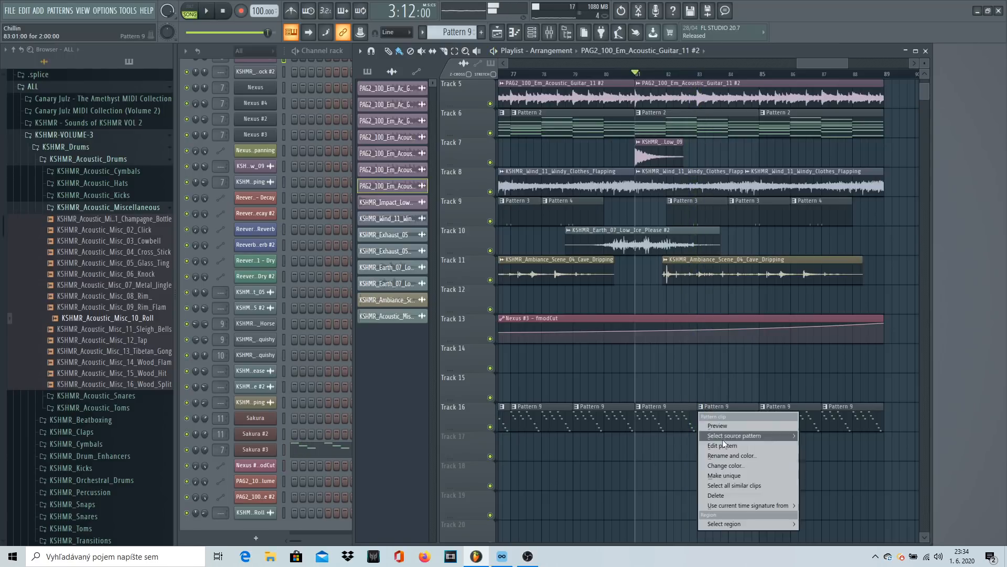
{"action": "left_click", "coordinate": [736, 474]}
Step: In Pattern 10's Sakura #3 notes, replace the second B6-G6-E6 group of bar 1 with lower notes including B5, G5 and B5
{"action": "left_click", "coordinate": [310, 447]}
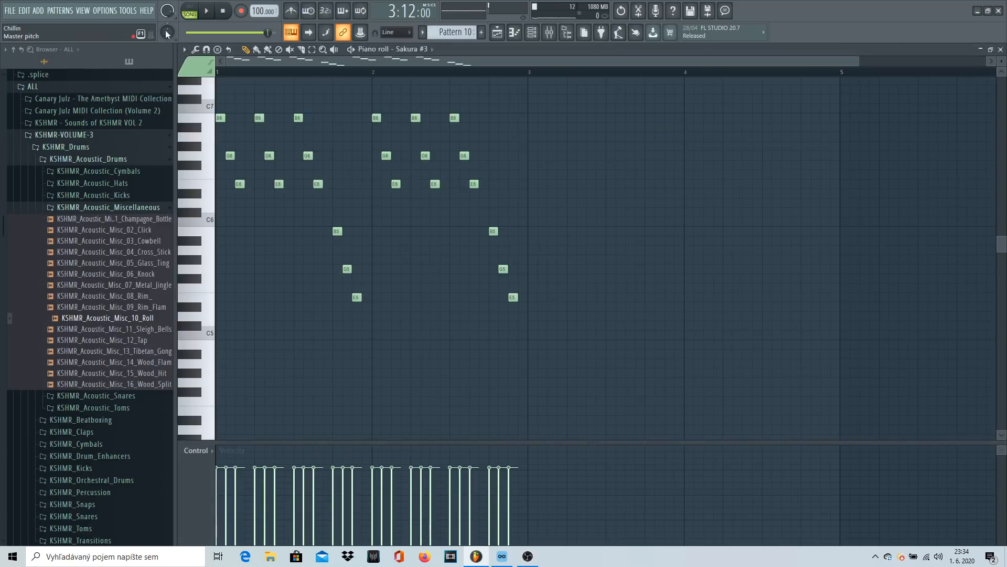
{"action": "left_click", "coordinate": [203, 15]}
{"action": "key", "text": "space"}
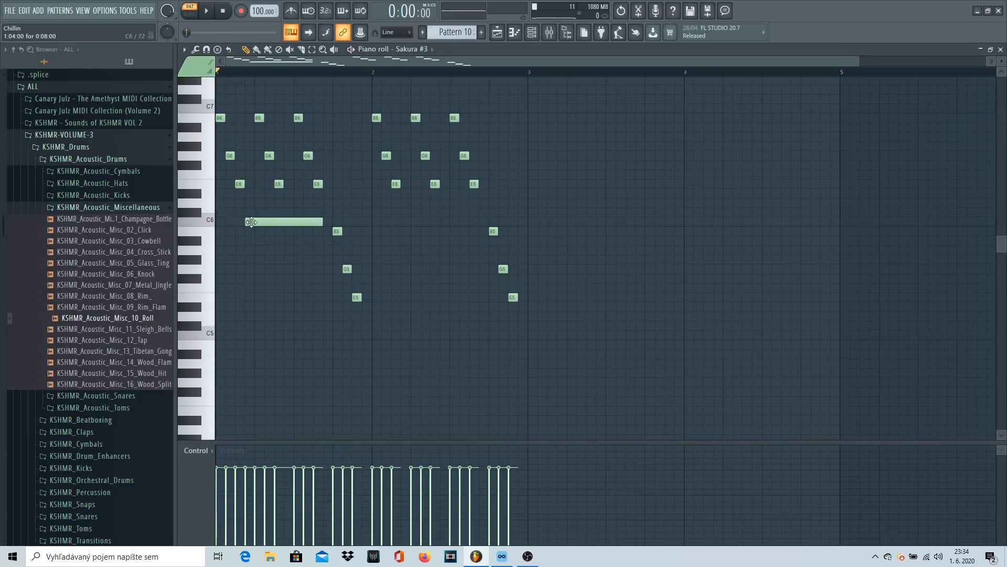
{"action": "key", "text": "space"}
{"action": "left_click_drag", "start_coordinate": [300, 233], "coordinate": [257, 231]}
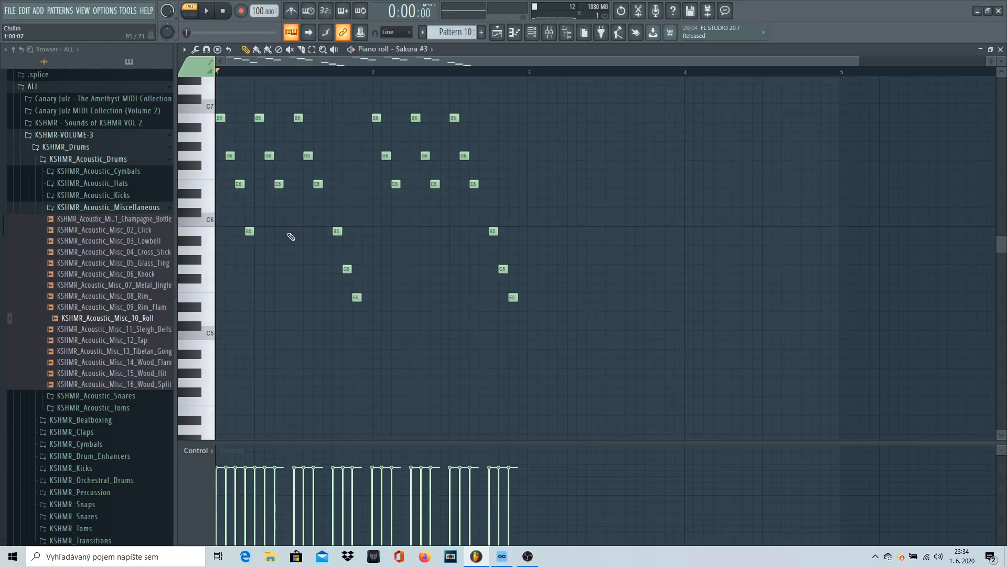
{"action": "key", "text": "space"}
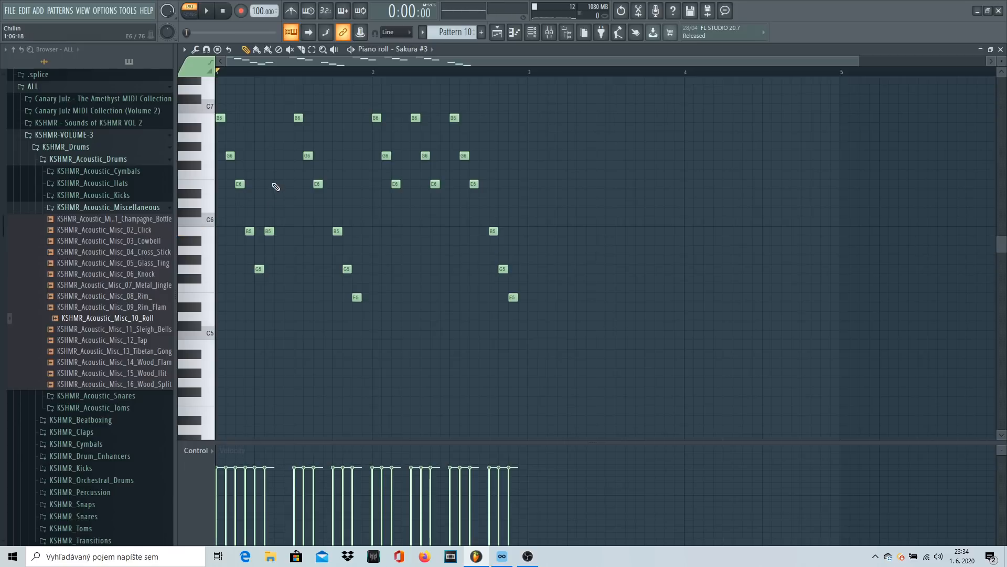
{"action": "key", "text": "space"}
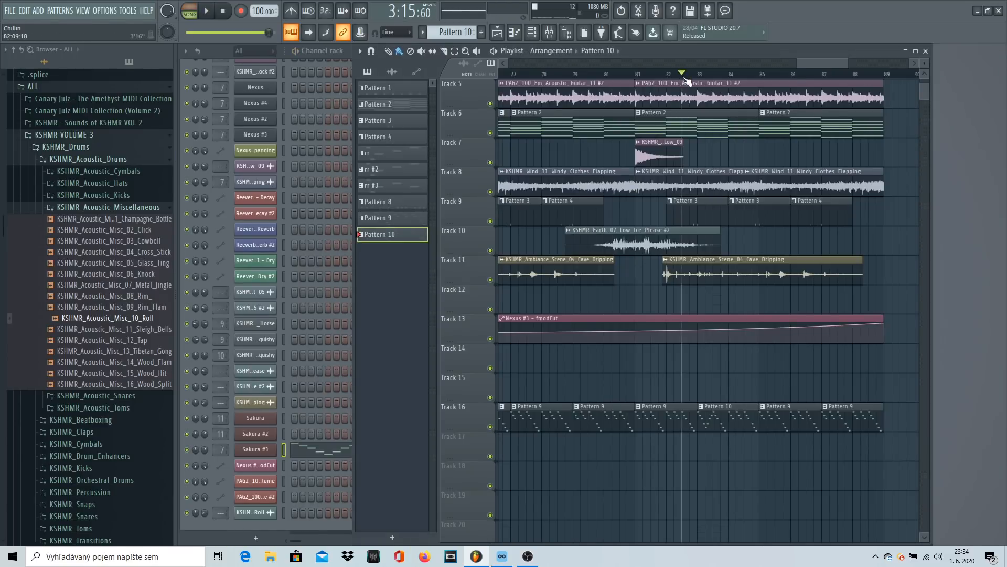
Step: Play the varied arpeggio and replace Track 16's last Pattern 9 clip at bar 87 with Pattern 10
{"action": "key", "text": "space"}
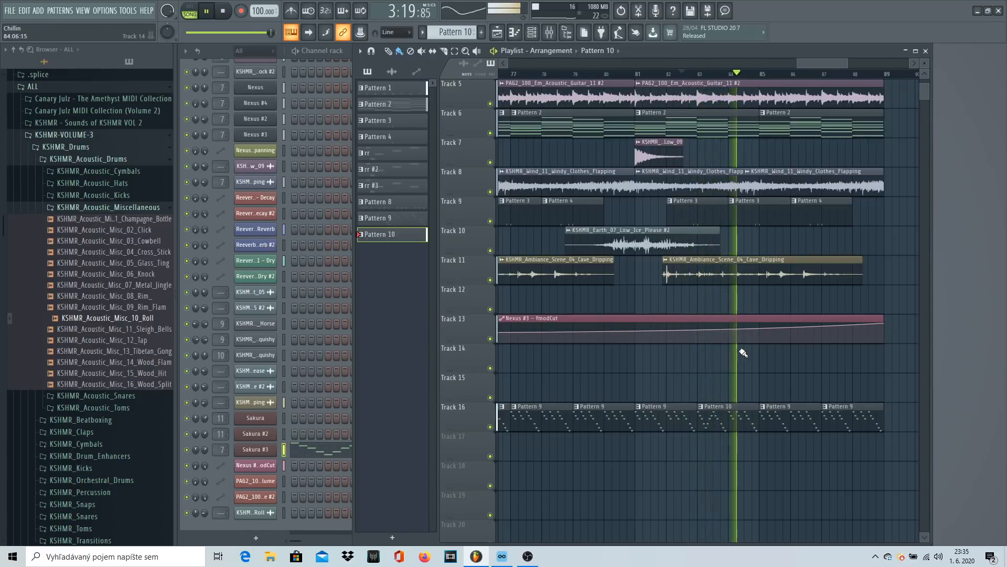
{"action": "right_click", "coordinate": [832, 419]}
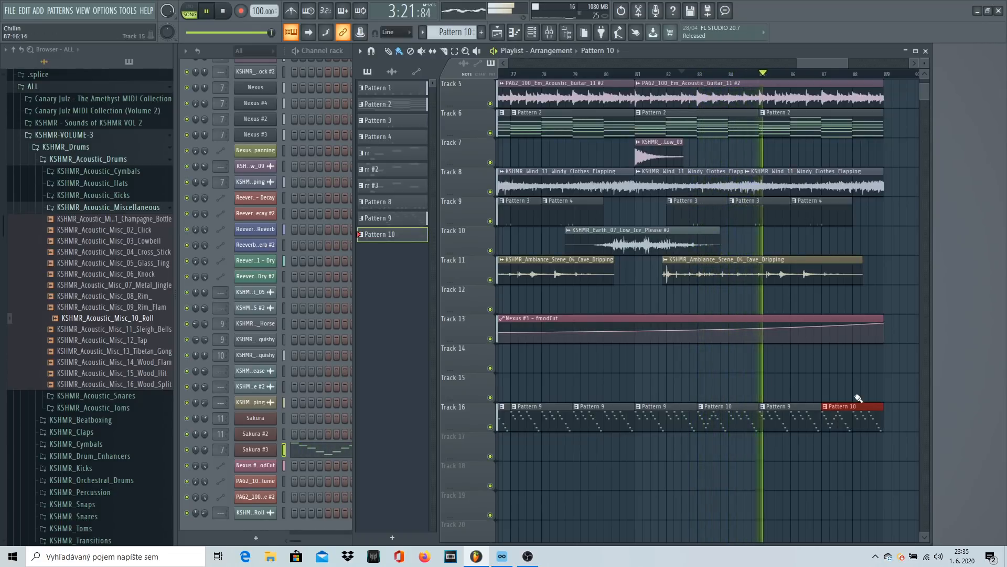
{"action": "scroll", "coordinate": [808, 76], "scroll_direction": "down", "scroll_amount": 5}
{"action": "scroll", "coordinate": [805, 77], "scroll_direction": "down", "scroll_amount": 2}
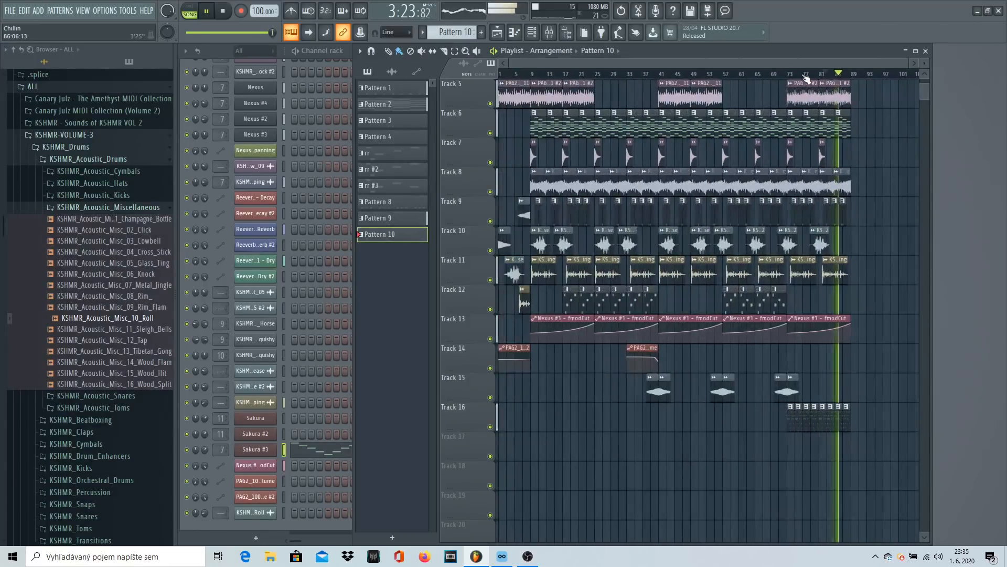
Step: Duplicate the clips from bars 25 to 41 on Tracks 2 to 15 to bar 89 and play the transition into them
{"action": "scroll", "coordinate": [655, 192], "scroll_direction": "up", "scroll_amount": 3}
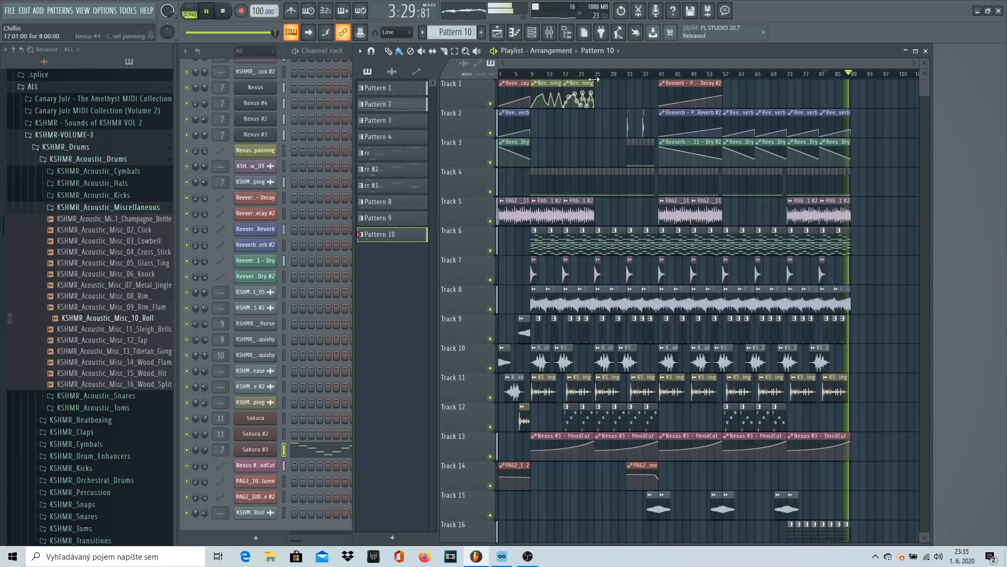
{"action": "left_click_drag", "start_coordinate": [601, 85], "coordinate": [659, 520]}
{"action": "key", "text": "space"}
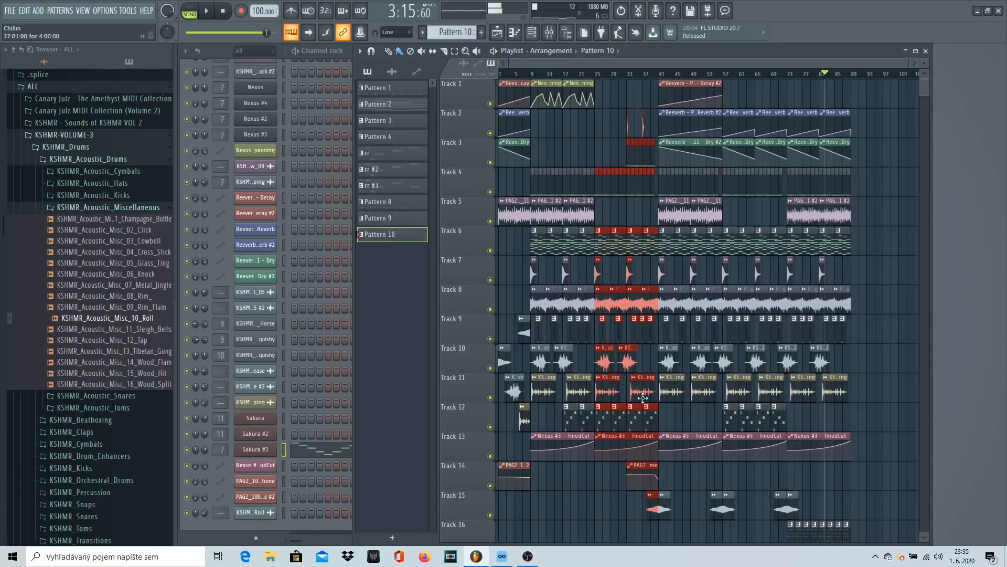
{"action": "scroll", "coordinate": [612, 68], "scroll_direction": "up", "scroll_amount": 3}
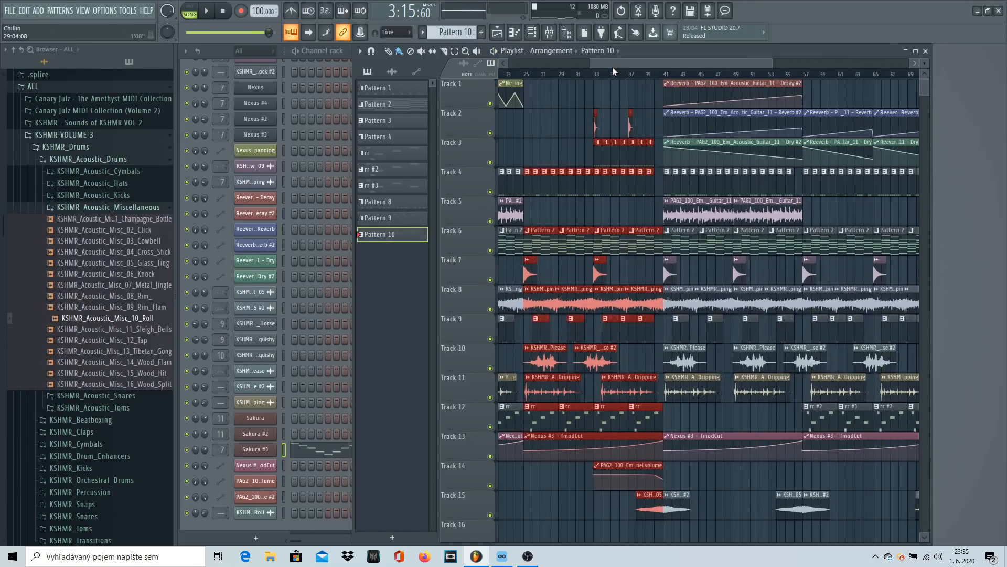
{"action": "scroll", "coordinate": [612, 67], "scroll_direction": "down", "scroll_amount": 3}
{"action": "left_click_drag", "start_coordinate": [602, 242], "coordinate": [814, 241]}
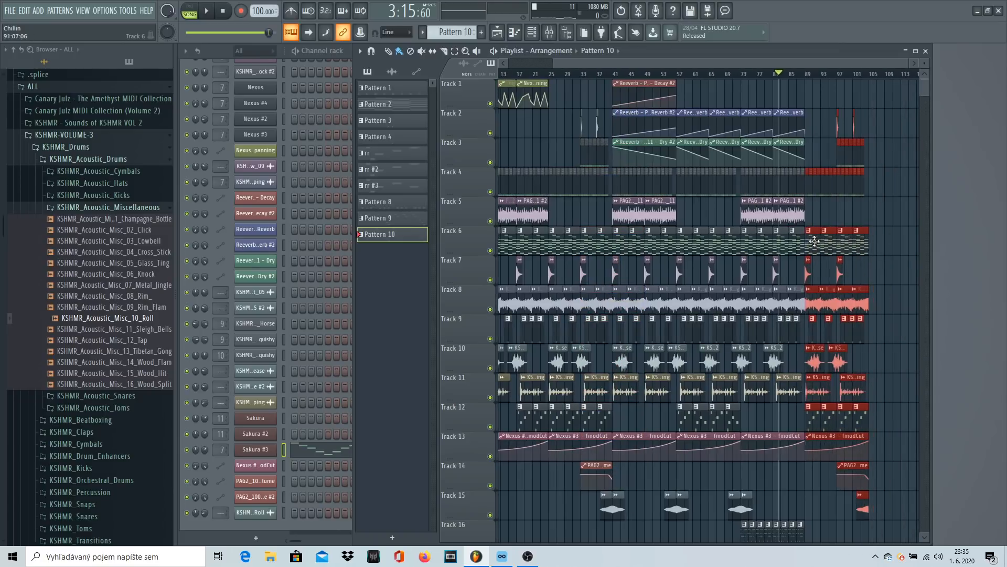
{"action": "left_click", "coordinate": [808, 69]}
{"action": "key", "text": "space"}
{"action": "scroll", "coordinate": [808, 69], "scroll_direction": "up", "scroll_amount": 4}
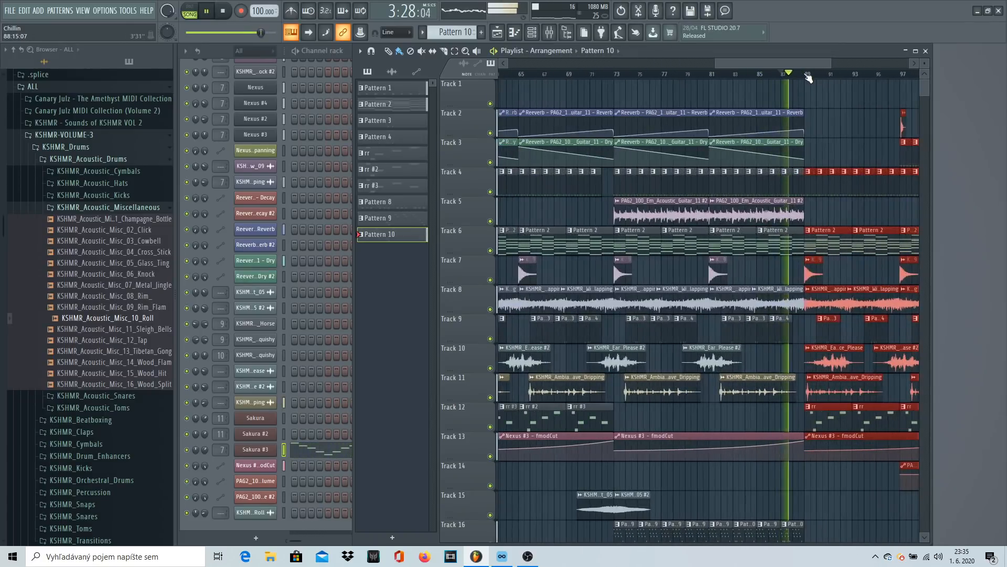
{"action": "scroll", "coordinate": [808, 74], "scroll_direction": "down", "scroll_amount": 4}
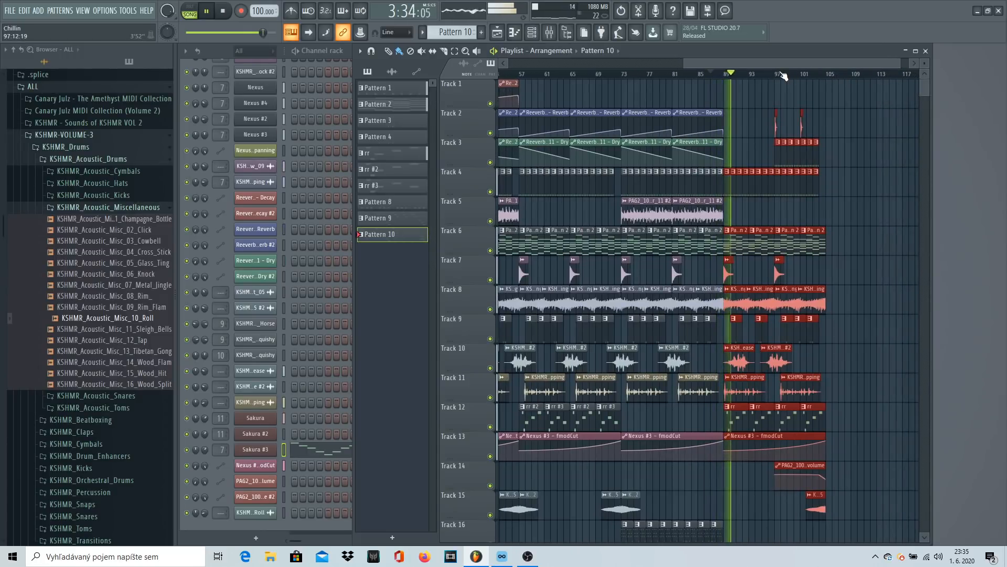
Step: Make the Pattern 2 clip at bar 89 on Track 6 unique and keep only its Nexus #3 notes
{"action": "scroll", "coordinate": [785, 75], "scroll_direction": "down", "scroll_amount": 4}
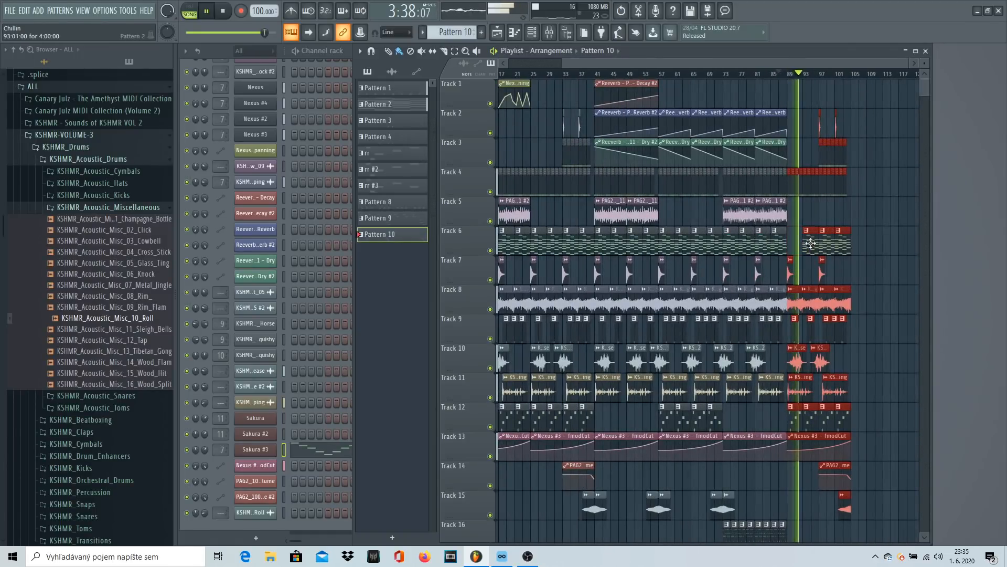
{"action": "key", "text": "space"}
{"action": "scroll", "coordinate": [808, 157], "scroll_direction": "up", "scroll_amount": 5}
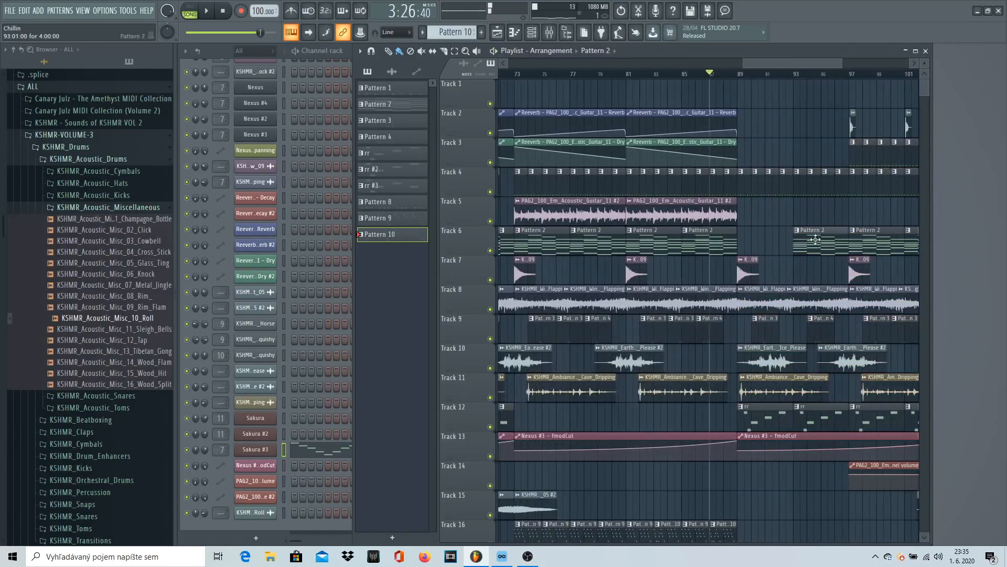
{"action": "left_click", "coordinate": [748, 229]}
{"action": "left_click", "coordinate": [747, 232]}
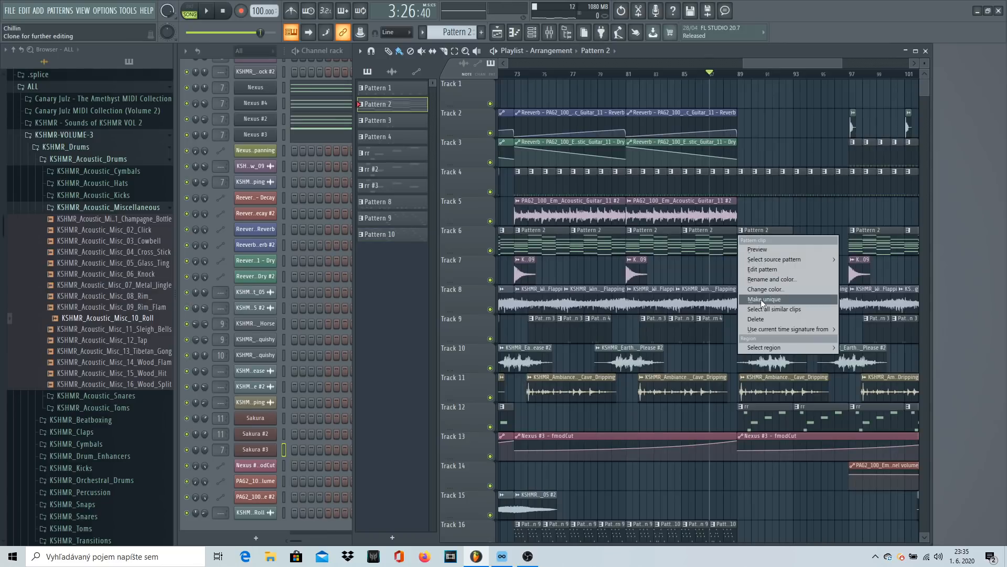
{"action": "left_click", "coordinate": [760, 297]}
{"action": "key", "text": "space"}
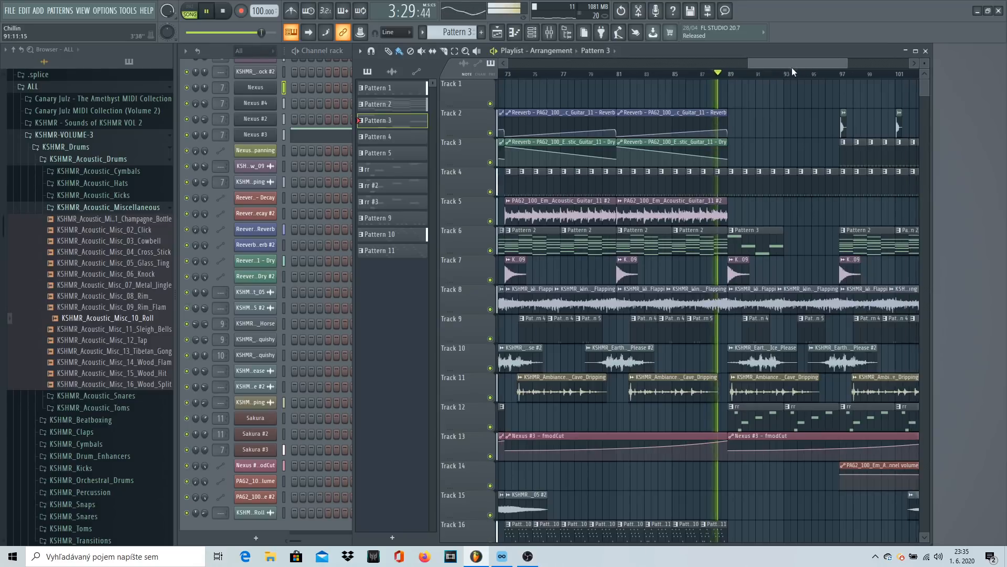
Step: Fill Track 6 from bar 93 to 105 with copies of the Nexus #3-only Pattern 3 clip, replacing the full-chord clips
{"action": "left_click_drag", "start_coordinate": [723, 227], "coordinate": [705, 254]}
{"action": "key", "text": "ctrl+b"}
{"action": "key", "text": "ctrl+b"}
{"action": "key", "text": "ctrl+b"}
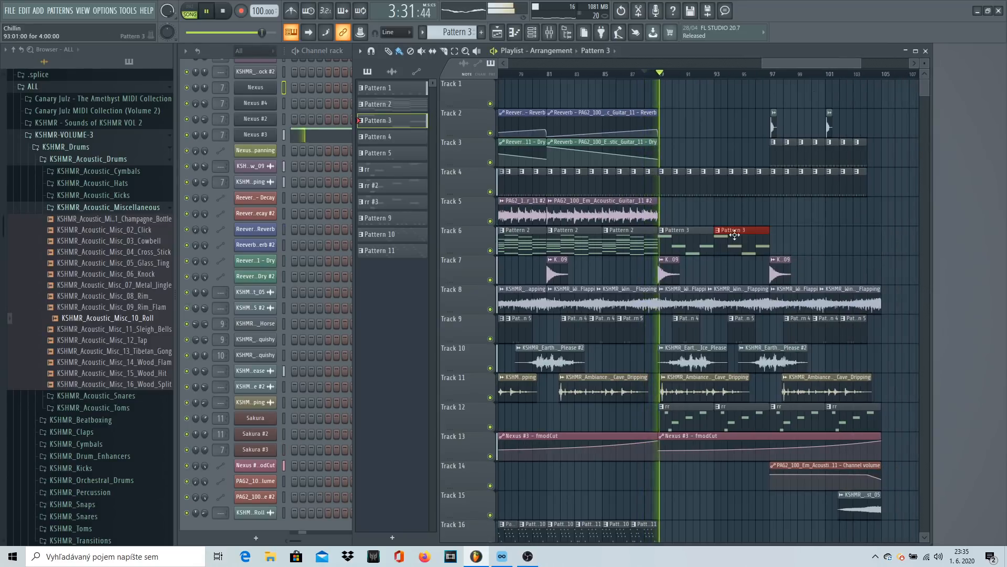
{"action": "left_click", "coordinate": [842, 215]}
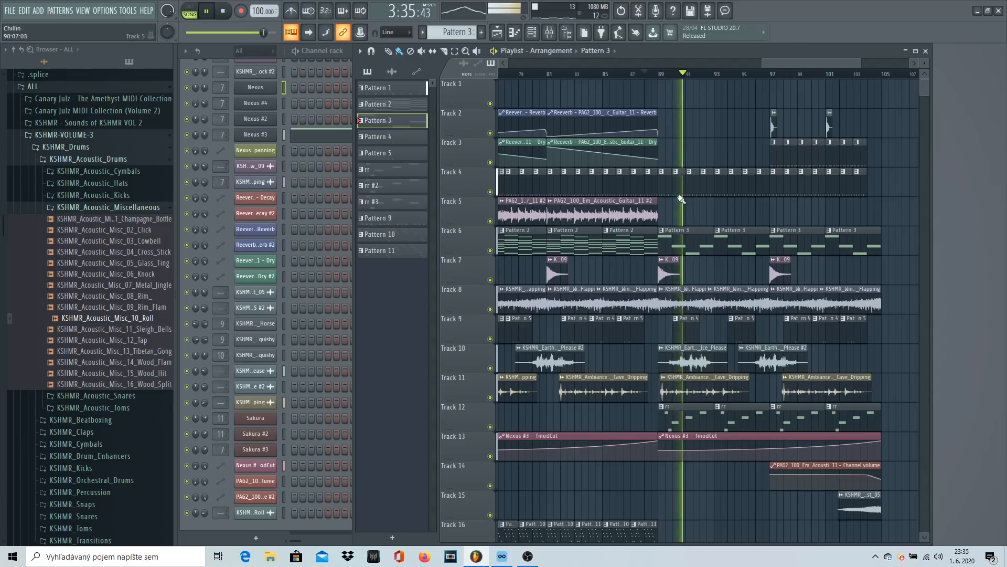
Step: Make Track 4's Pattern 1 clip at bar 89 unique and remove its first Flam step and all Knock steps
{"action": "left_click", "coordinate": [351, 49]}
{"action": "scroll", "coordinate": [367, 105], "scroll_direction": "up", "scroll_amount": 5}
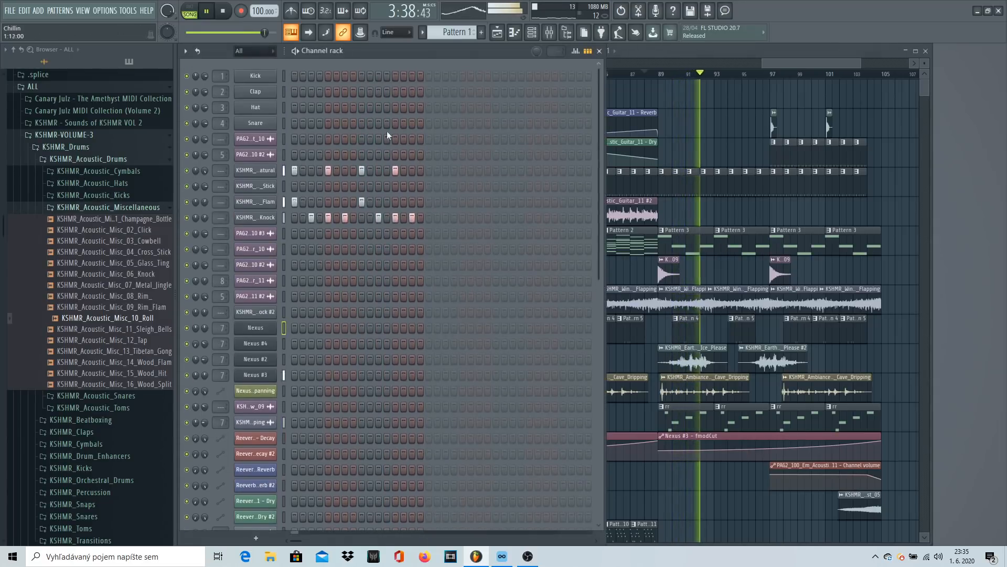
{"action": "key", "text": "space"}
{"action": "right_click", "coordinate": [663, 171]}
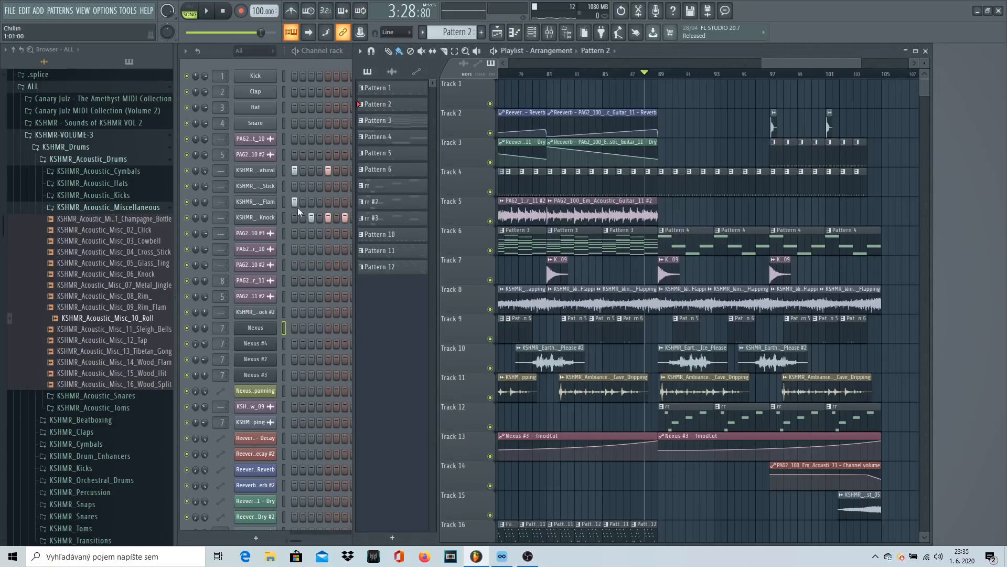
{"action": "left_click", "coordinate": [297, 203]}
{"action": "key", "text": "space"}
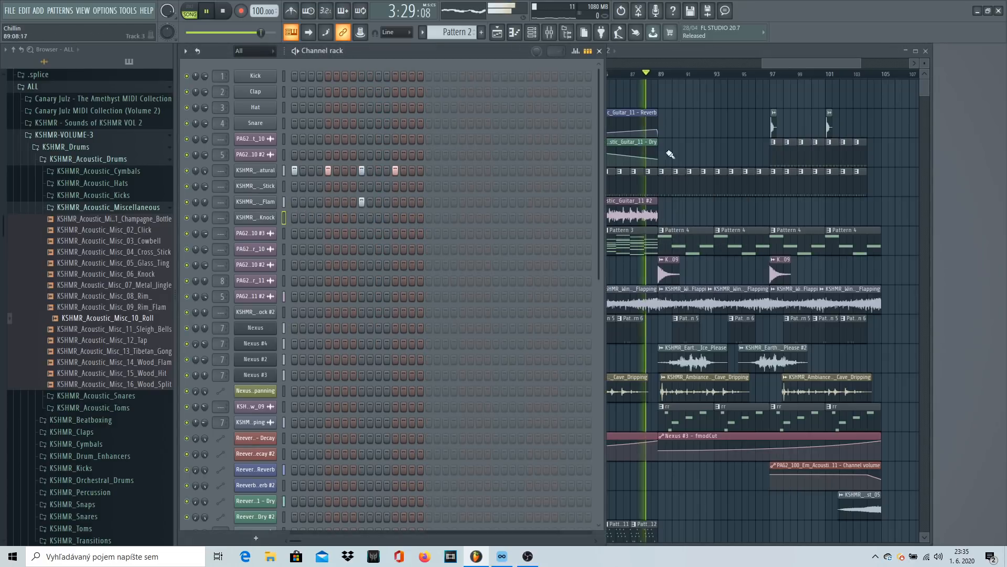
Step: Replace Track 4's drum clips from bar 90 to 96 with the reduced Pattern 2 and delete the Track 2 to 4 clips from bar 97
{"action": "right_click", "coordinate": [677, 184]}
{"action": "left_click_drag", "start_coordinate": [669, 189], "coordinate": [761, 192]}
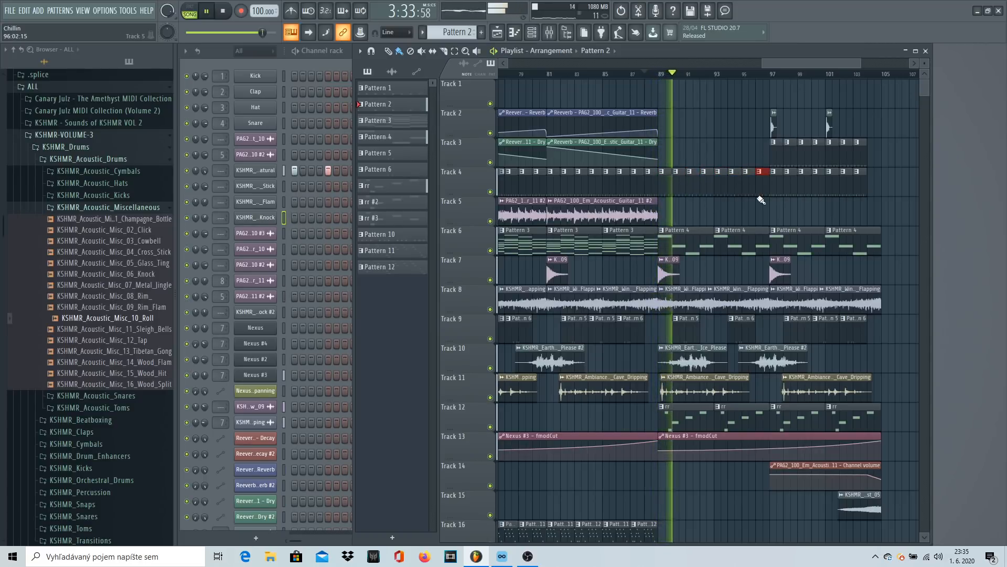
{"action": "mouse_move", "coordinate": [770, 109]}
{"action": "left_mouse_down"}
{"action": "mouse_move", "coordinate": [812, 167]}
{"action": "mouse_move", "coordinate": [877, 190]}
{"action": "left_mouse_up"}
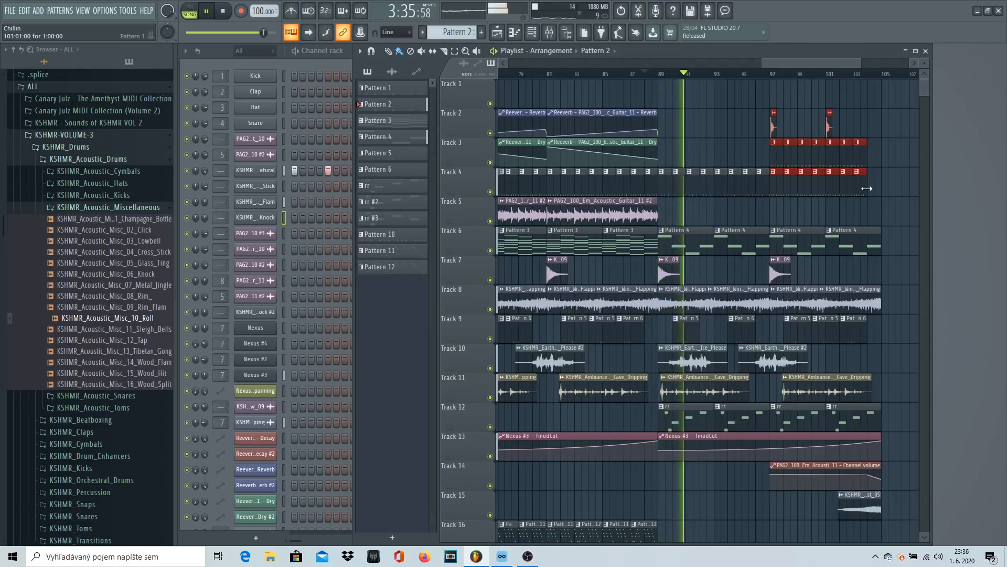
{"action": "key", "text": "Delete"}
Step: Copy the opening Reeverb Decay, Reverb, Dry and acoustic guitar clips from bar 1 on Tracks 1, 2, 3 and 5 to bar 97
{"action": "scroll", "coordinate": [798, 78], "scroll_direction": "down", "scroll_amount": 5}
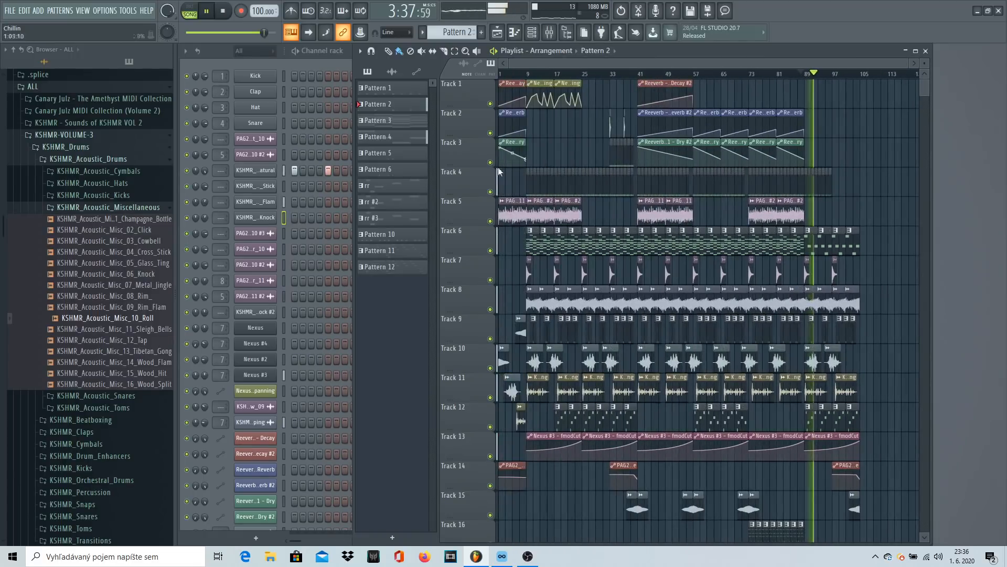
{"action": "left_click_drag", "start_coordinate": [531, 225], "coordinate": [498, 85]}
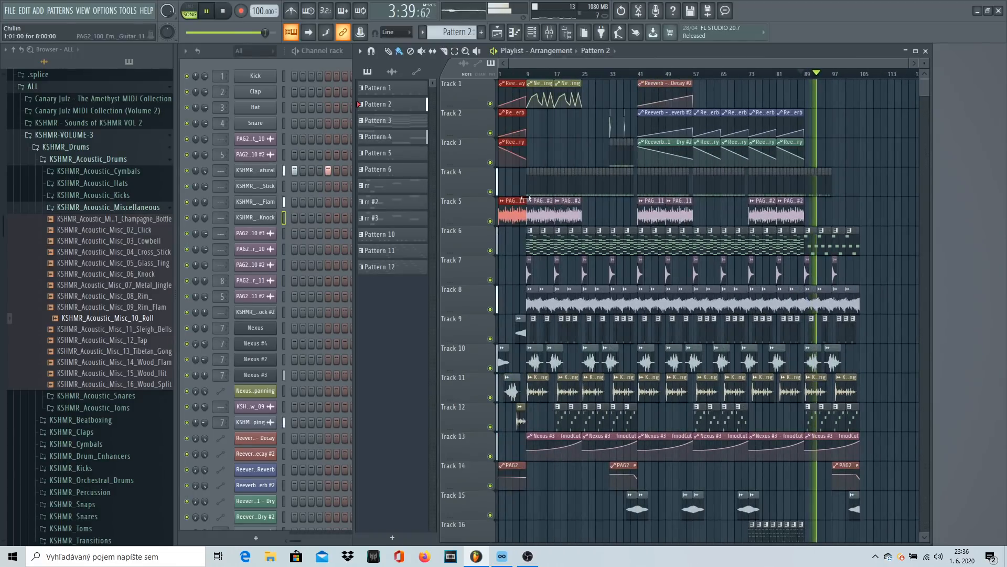
{"action": "left_click_drag", "start_coordinate": [515, 184], "coordinate": [848, 183]}
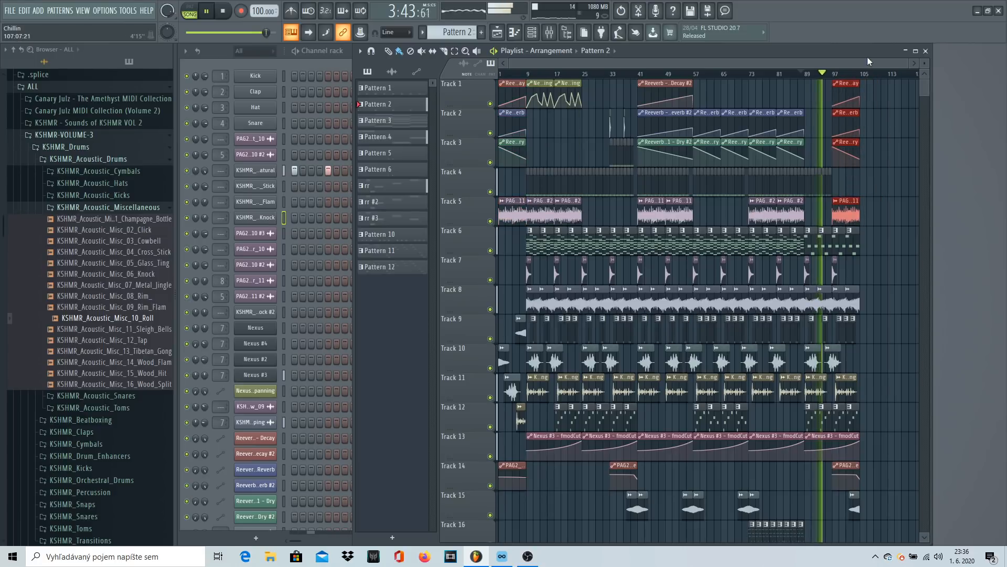
{"action": "scroll", "coordinate": [865, 76], "scroll_direction": "up", "scroll_amount": 5}
{"action": "scroll", "coordinate": [865, 76], "scroll_direction": "up", "scroll_amount": 4}
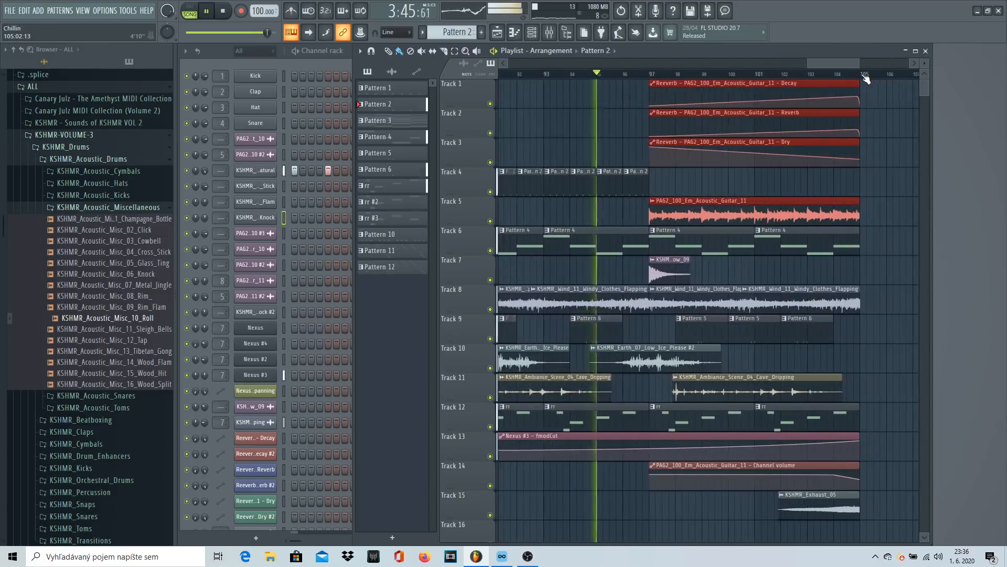
{"action": "left_click", "coordinate": [624, 184]}
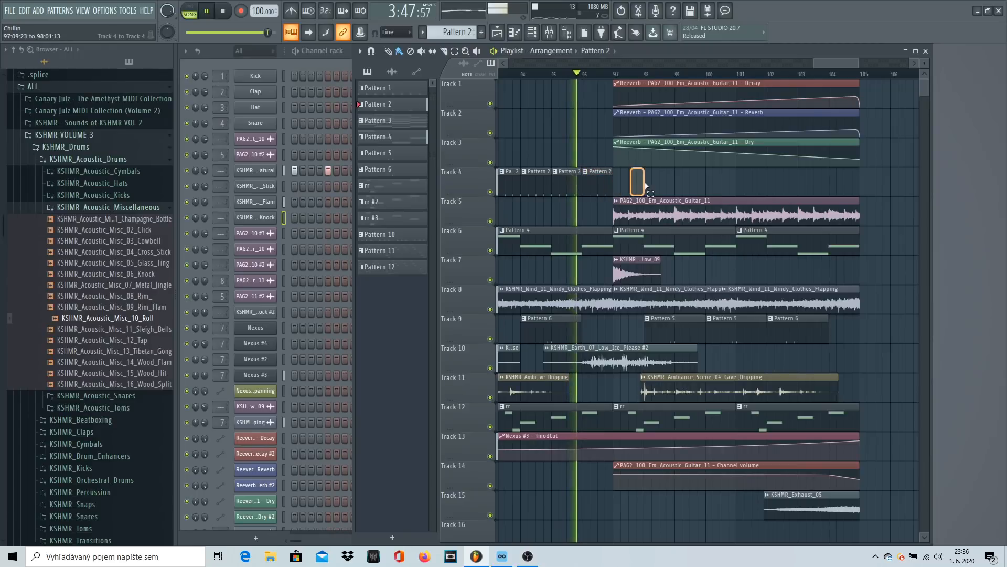
Step: Move Track 14's guitar channel volume automation clip from bar 97 to bar 89
{"action": "scroll", "coordinate": [671, 76], "scroll_direction": "down", "scroll_amount": 2}
{"action": "scroll", "coordinate": [671, 76], "scroll_direction": "down", "scroll_amount": 4}
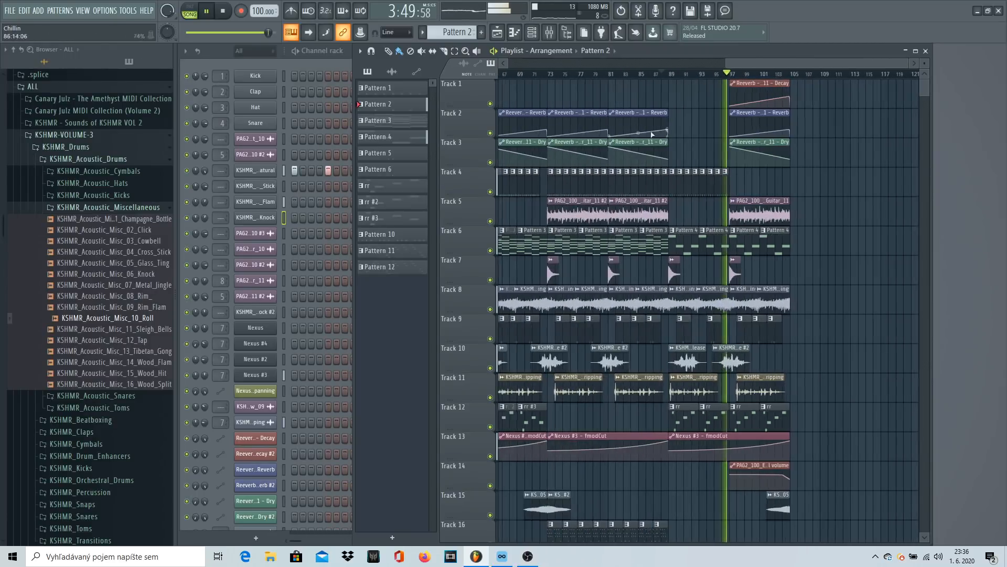
{"action": "scroll", "coordinate": [715, 210], "scroll_direction": "down", "scroll_amount": 2}
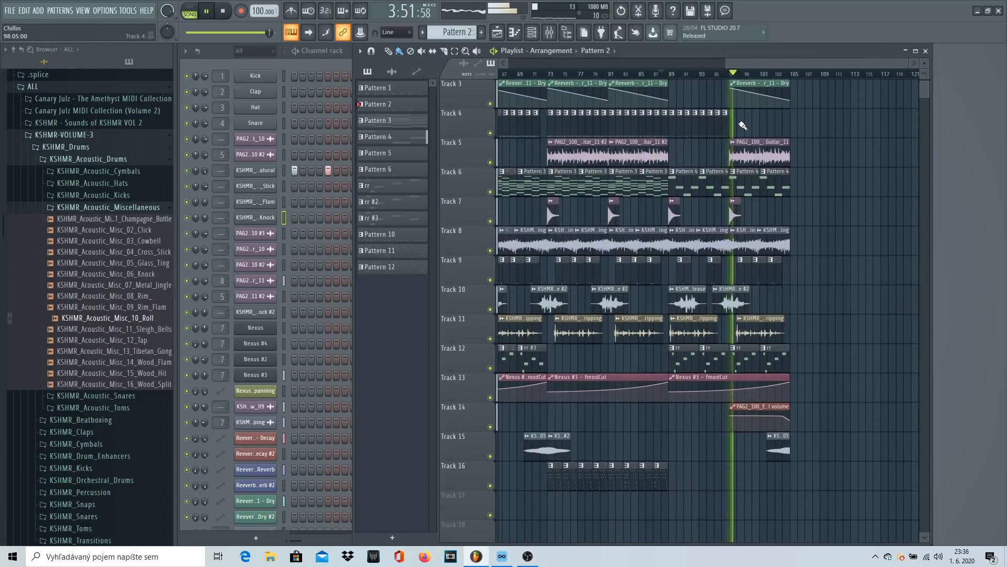
{"action": "left_click_drag", "start_coordinate": [756, 402], "coordinate": [695, 402]}
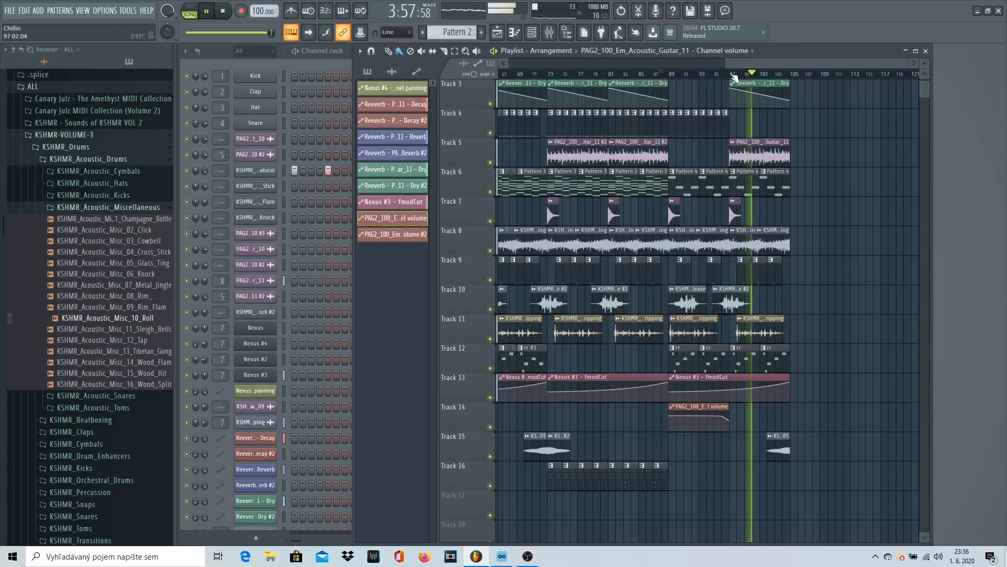
Step: Duplicate Track 4's four reduced Pattern 2 drum clips before bar 97 to fill the track up to bar 105
{"action": "left_click_drag", "start_coordinate": [740, 128], "coordinate": [703, 123]}
{"action": "key", "text": "ctrl+b"}
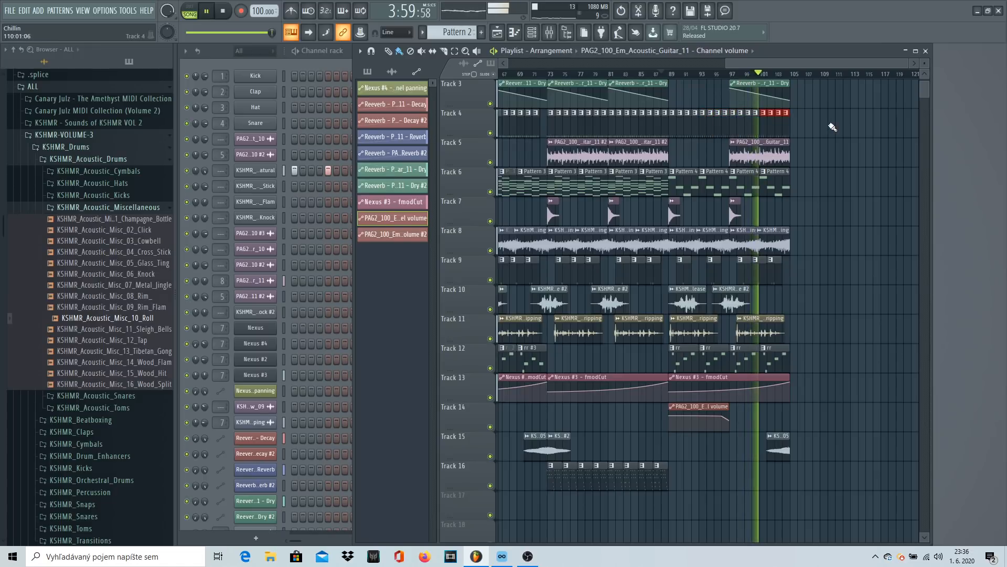
{"action": "scroll", "coordinate": [793, 75], "scroll_direction": "up", "scroll_amount": 3}
{"action": "scroll", "coordinate": [791, 75], "scroll_direction": "up", "scroll_amount": 1}
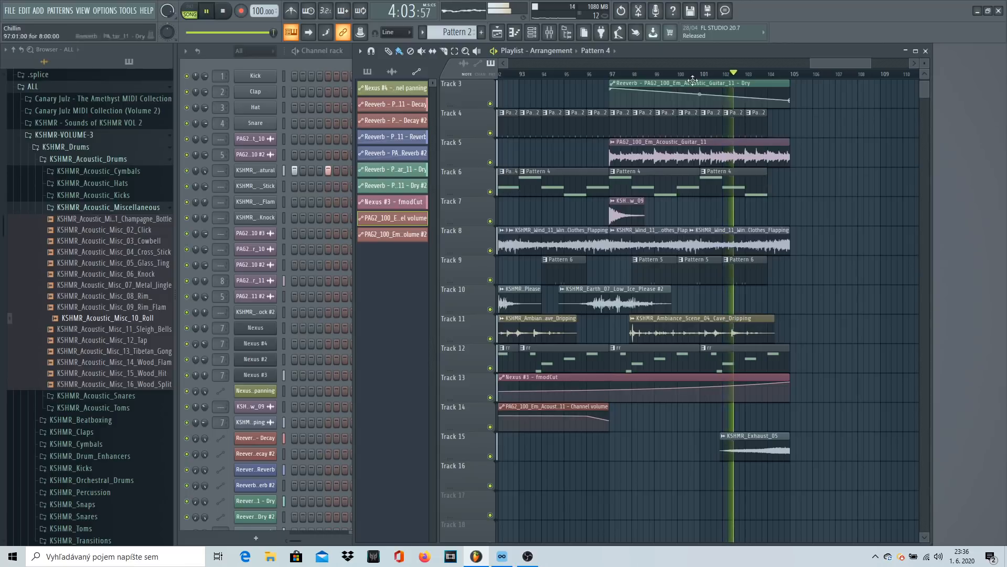
Step: Replace Track 12's rr clip at bar 101 with the rr #3 arpeggio pattern
{"action": "scroll", "coordinate": [767, 188], "scroll_direction": "down", "scroll_amount": 5}
{"action": "left_click", "coordinate": [639, 358]}
{"action": "right_click", "coordinate": [813, 357]}
{"action": "left_click", "coordinate": [808, 356]}
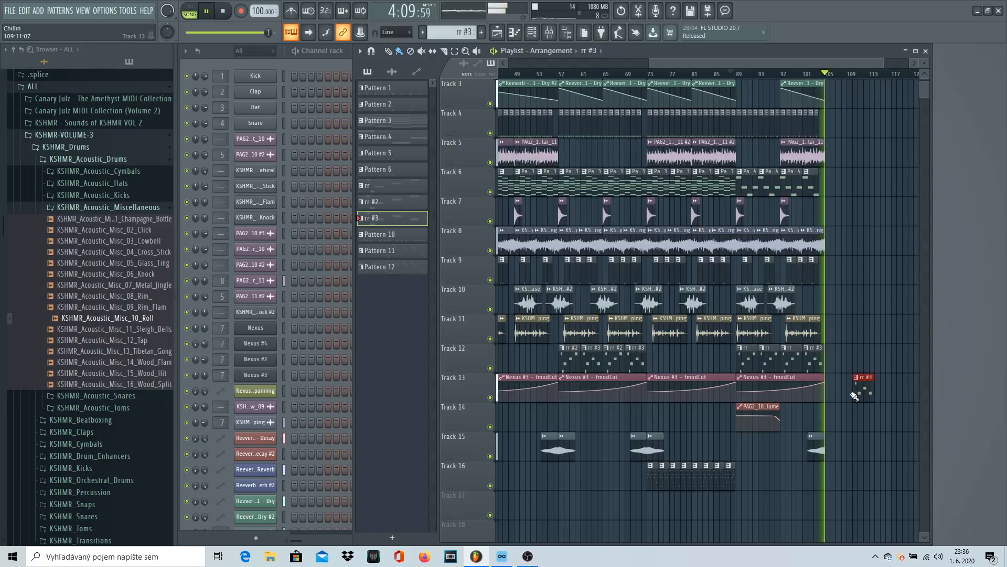
Step: Place a KSHMR_Exhaust_05 #2 clip on Track 15 at bar 105, directly after the KSHMR_Exhaust_05 riser
{"action": "key", "text": "space"}
{"action": "left_click_drag", "start_coordinate": [793, 450], "coordinate": [828, 450]}
Step: Play the closing section from bar 97 to its end and check how the layers sound together
{"action": "left_click", "coordinate": [778, 74]}
{"action": "key", "text": "space"}
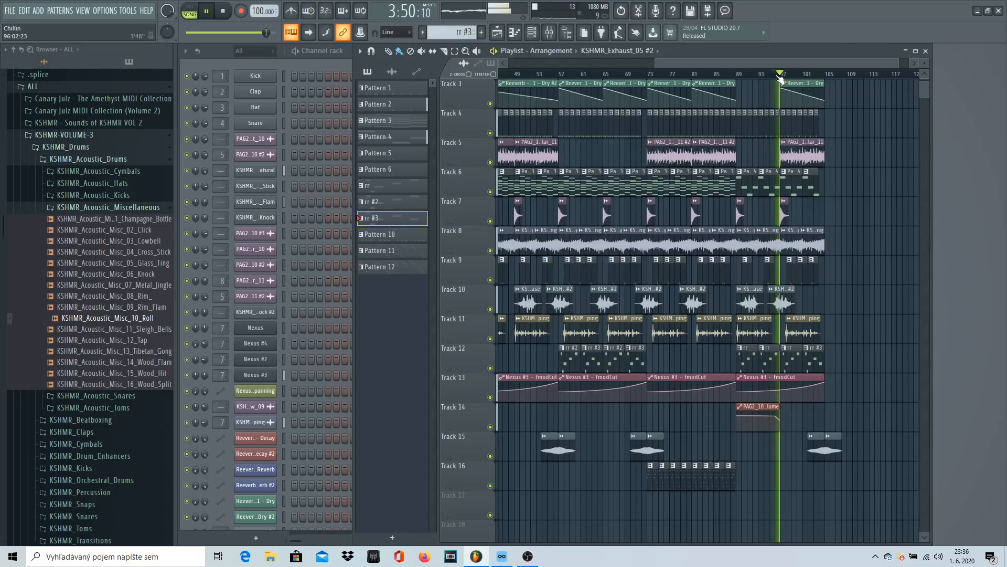
{"action": "scroll", "coordinate": [798, 75], "scroll_direction": "up", "scroll_amount": 5}
{"action": "scroll", "coordinate": [801, 75], "scroll_direction": "up", "scroll_amount": 3}
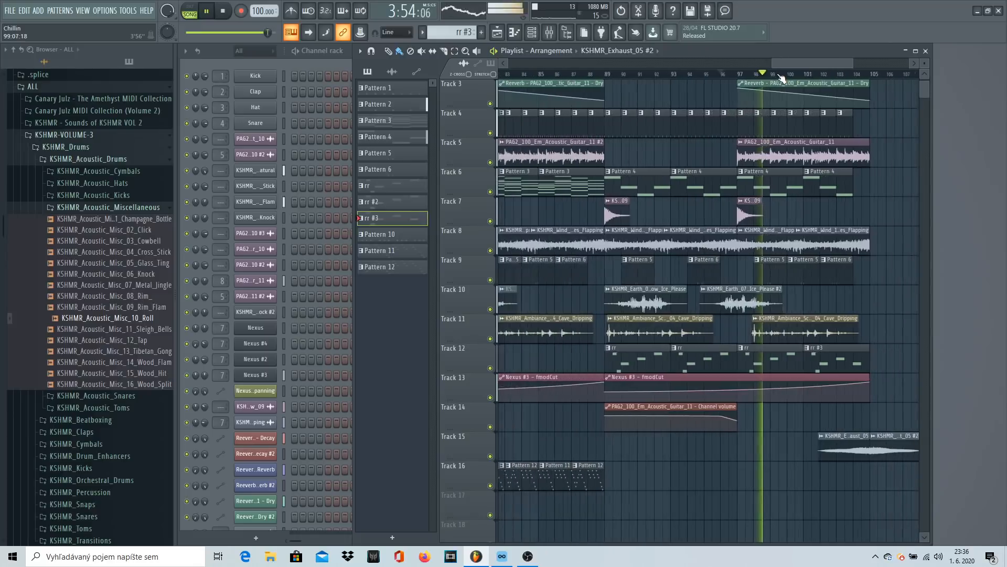
{"action": "scroll", "coordinate": [828, 74], "scroll_direction": "down", "scroll_amount": 3}
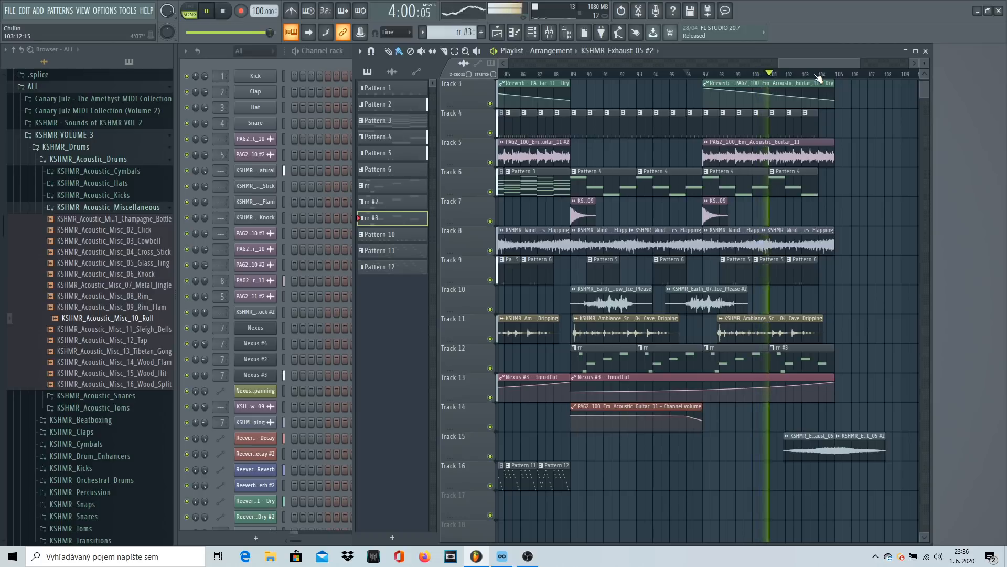
{"action": "scroll", "coordinate": [819, 76], "scroll_direction": "up", "scroll_amount": 3}
{"action": "scroll", "coordinate": [871, 71], "scroll_direction": "down", "scroll_amount": 3}
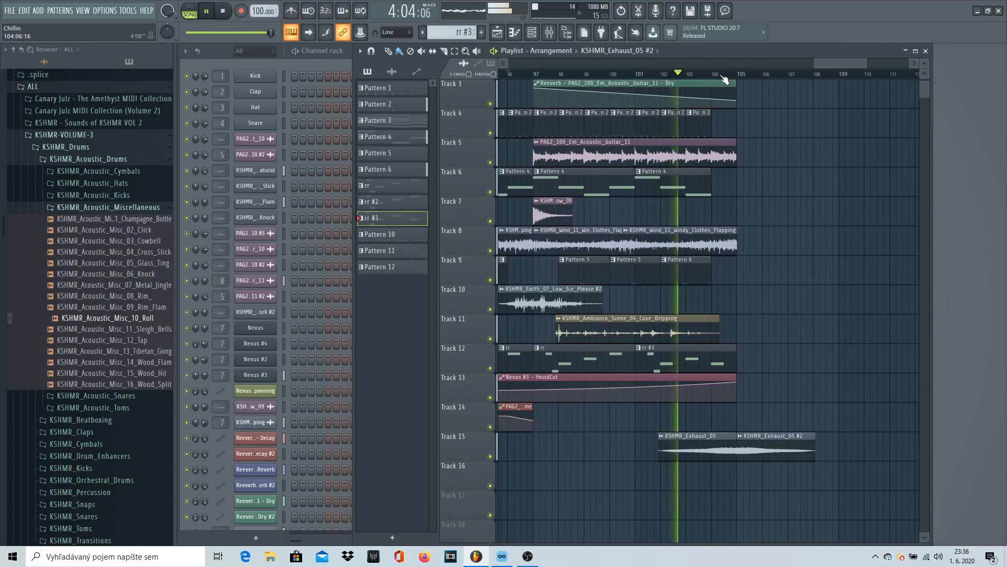
{"action": "scroll", "coordinate": [729, 77], "scroll_direction": "down", "scroll_amount": 2}
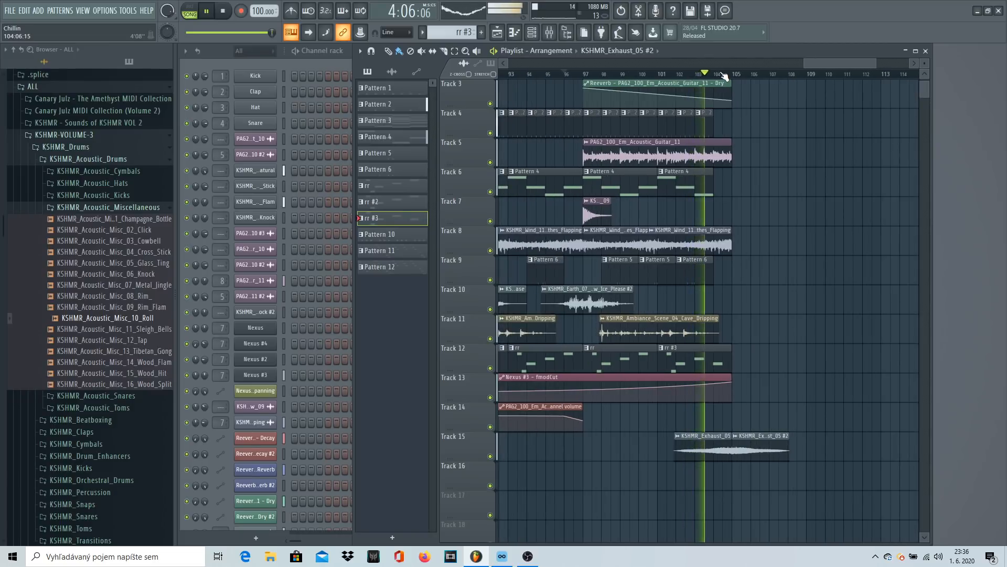
{"action": "scroll", "coordinate": [722, 77], "scroll_direction": "down", "scroll_amount": 4}
{"action": "scroll", "coordinate": [724, 76], "scroll_direction": "down", "scroll_amount": 4}
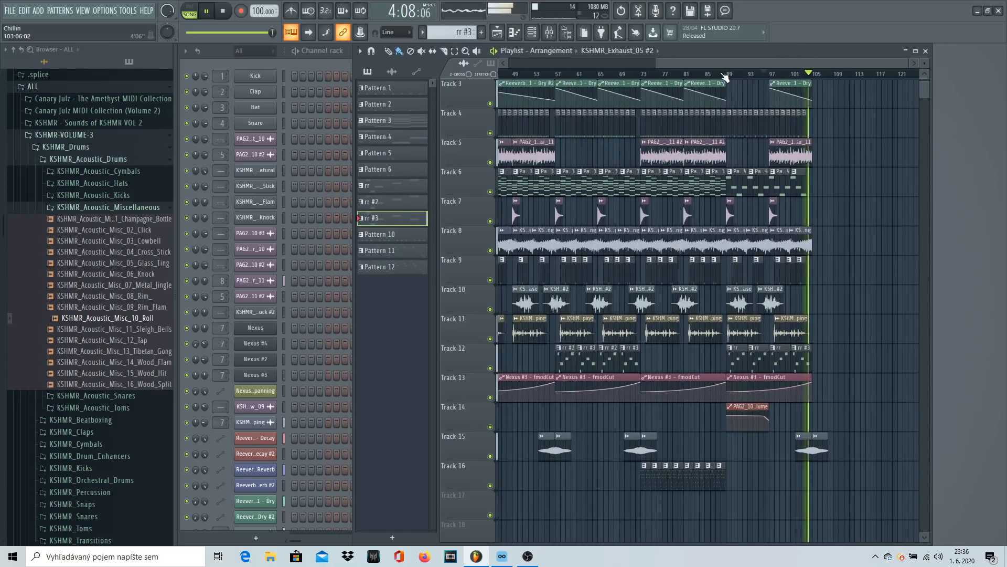
Step: Replace Track 6's Pattern 4 clip at bar 101 with the full-chord Pattern 3 and play the passage leading into it
{"action": "left_click", "coordinate": [746, 185]}
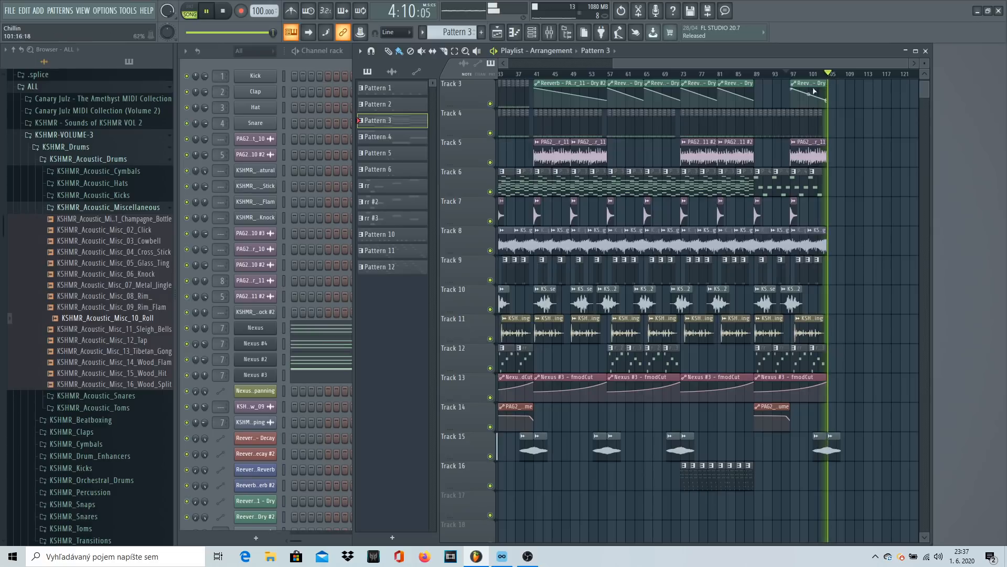
{"action": "scroll", "coordinate": [818, 186], "scroll_direction": "up", "scroll_amount": 6}
{"action": "left_click", "coordinate": [822, 186]}
{"action": "left_click", "coordinate": [801, 77]}
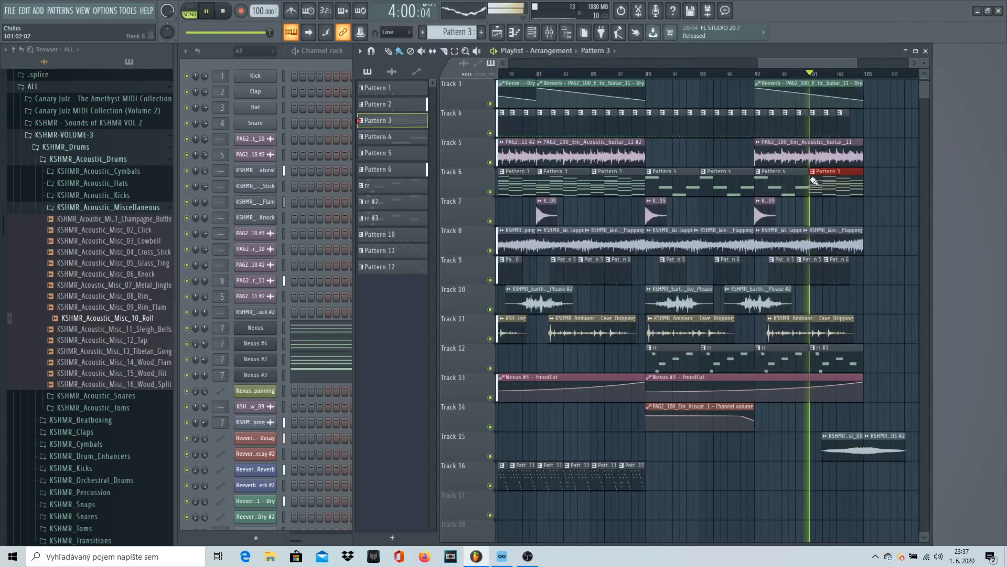
{"action": "left_click", "coordinate": [802, 77]}
{"action": "left_click", "coordinate": [802, 77]}
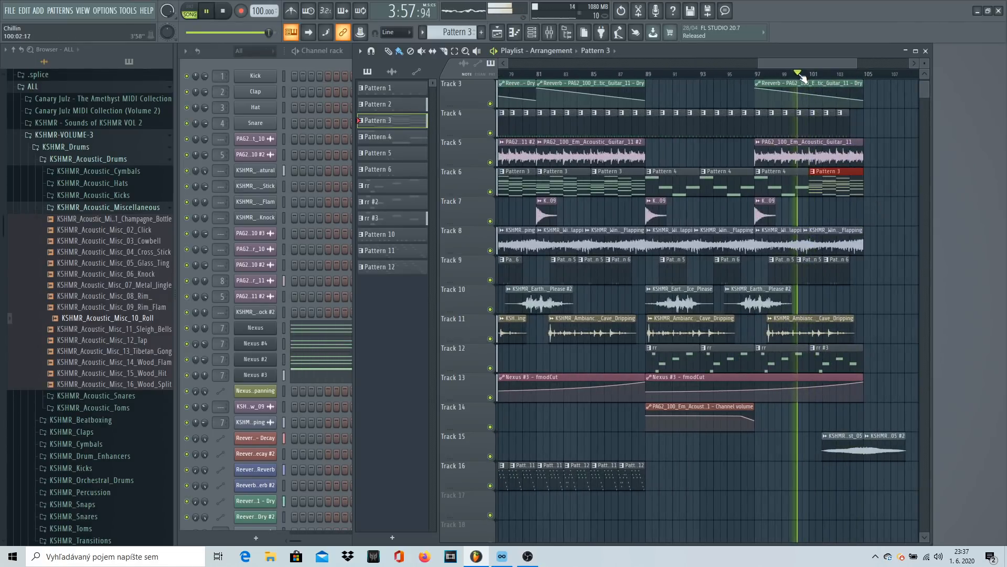
{"action": "scroll", "coordinate": [850, 89], "scroll_direction": "right", "scroll_amount": 2}
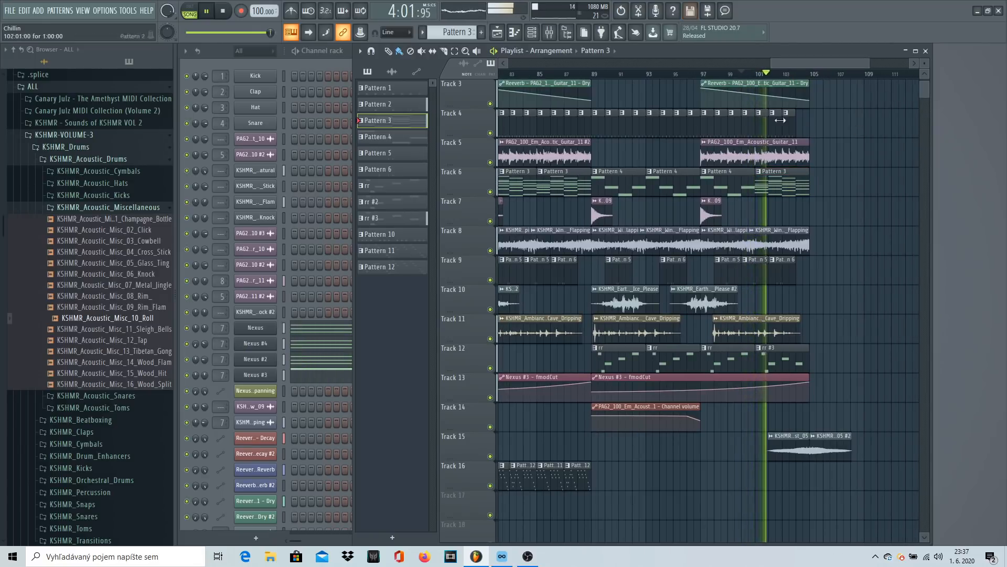
{"action": "scroll", "coordinate": [808, 74], "scroll_direction": "right", "scroll_amount": 2}
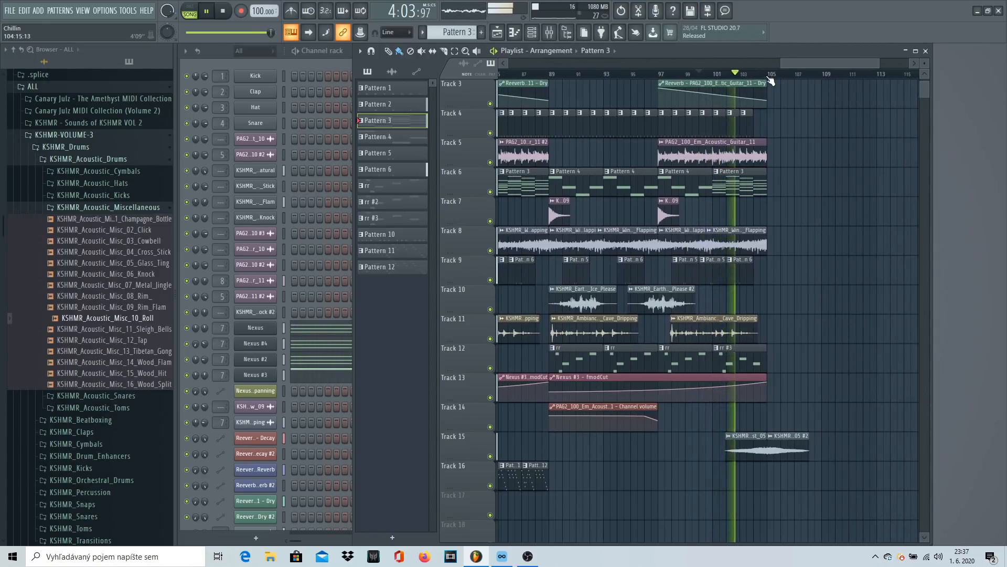
Step: Make the Reeverb Decay and Reverb automation clips at bar 97 on Tracks 1 and 2 unique and remove their closing drops
{"action": "scroll", "coordinate": [772, 84], "scroll_direction": "up", "scroll_amount": 2}
{"action": "left_click", "coordinate": [662, 88]}
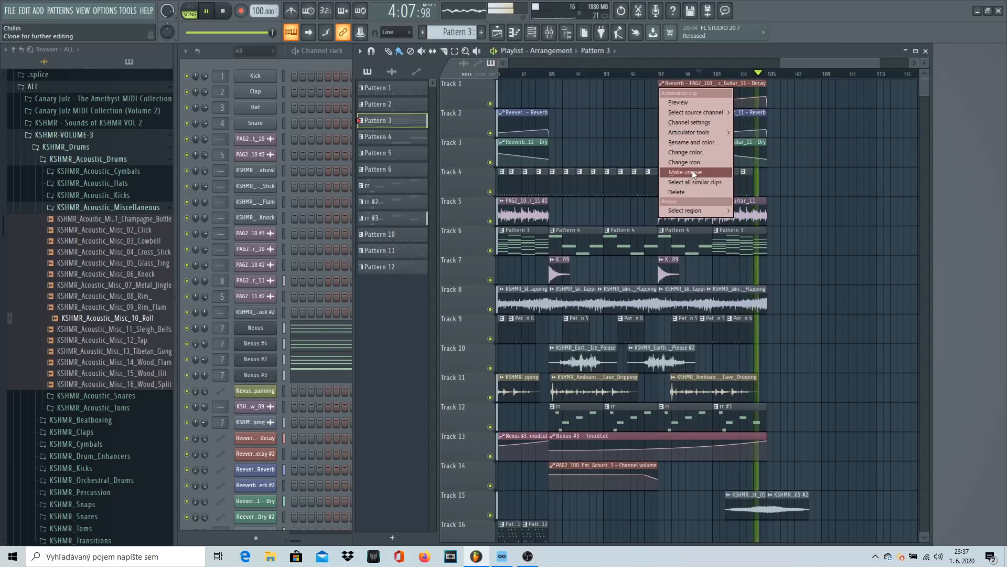
{"action": "left_click", "coordinate": [692, 173]}
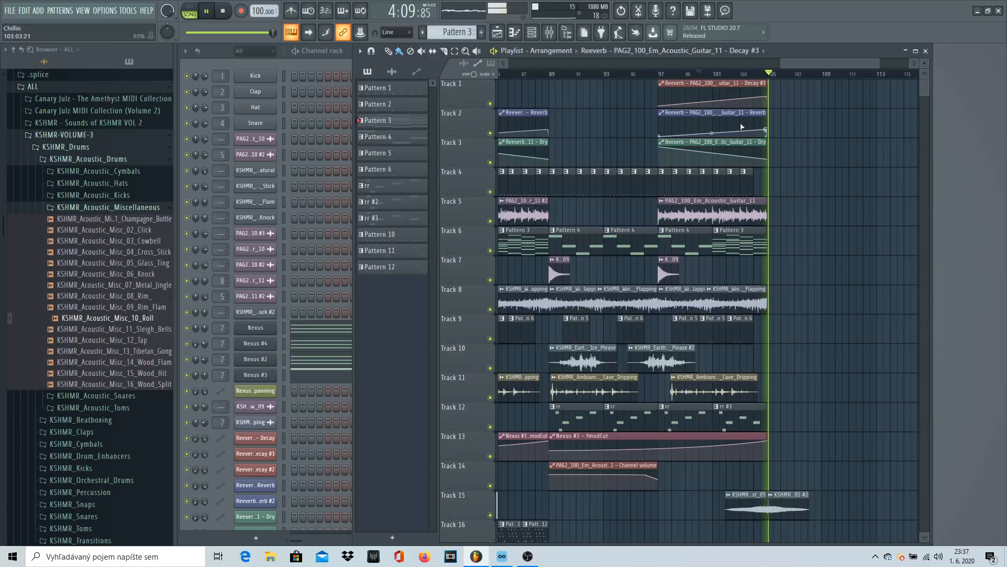
{"action": "left_click", "coordinate": [661, 113]}
{"action": "left_click", "coordinate": [685, 202]}
Step: Play the ending from about bar 104 to check how the guitar reverb tail fades out
{"action": "key", "text": "space"}
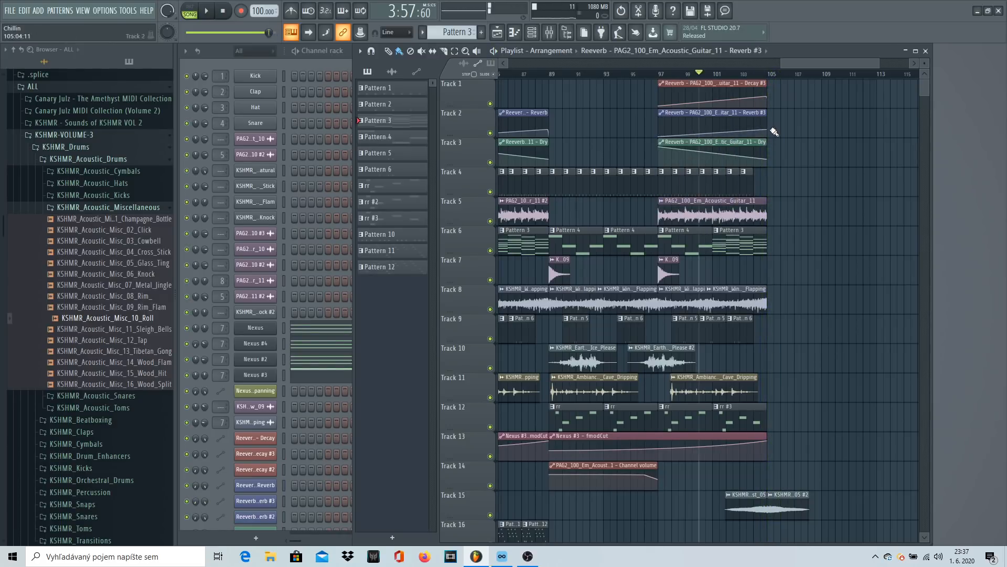
{"action": "left_click", "coordinate": [759, 75]}
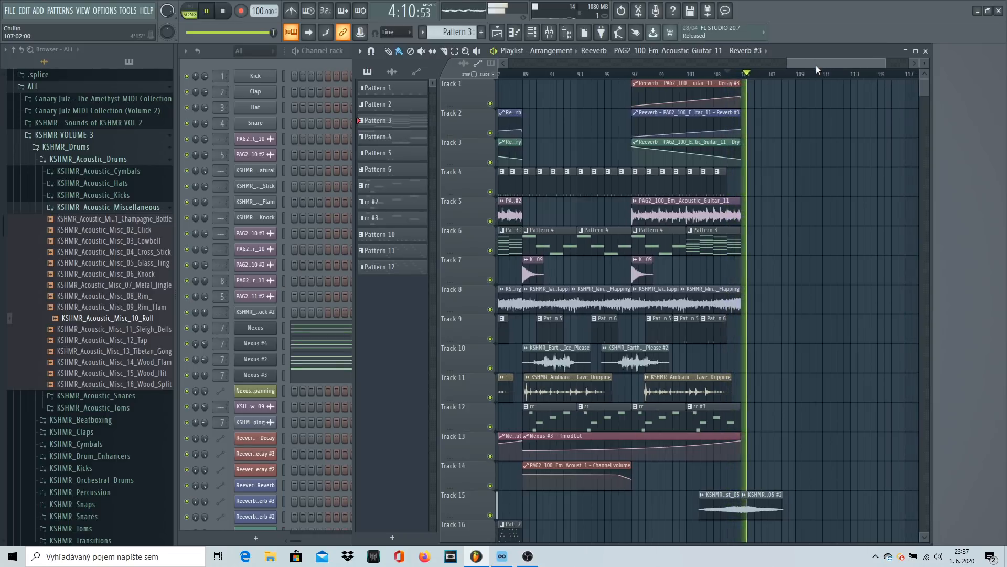
{"action": "left_click_drag", "start_coordinate": [816, 65], "coordinate": [805, 66]}
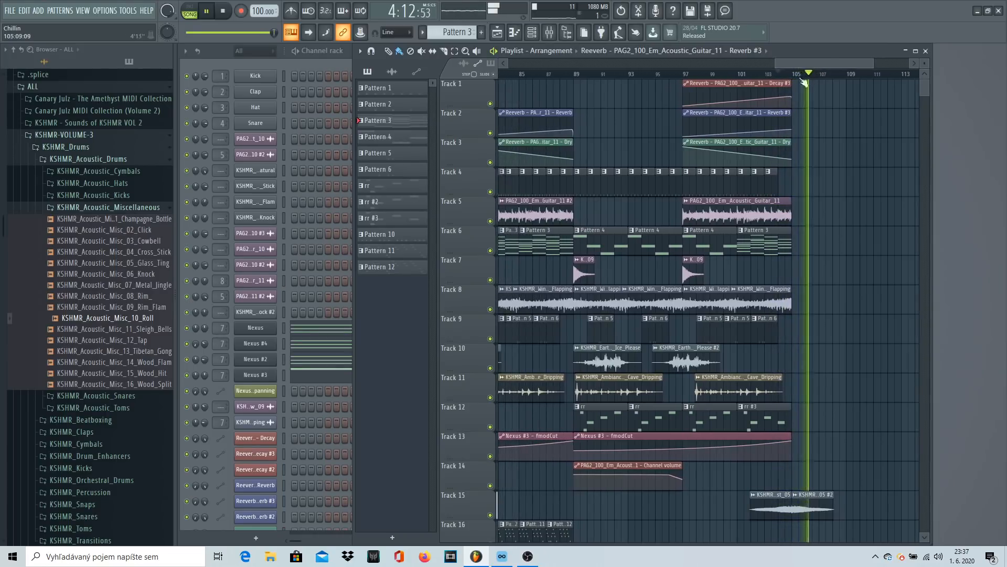
{"action": "key", "text": "space"}
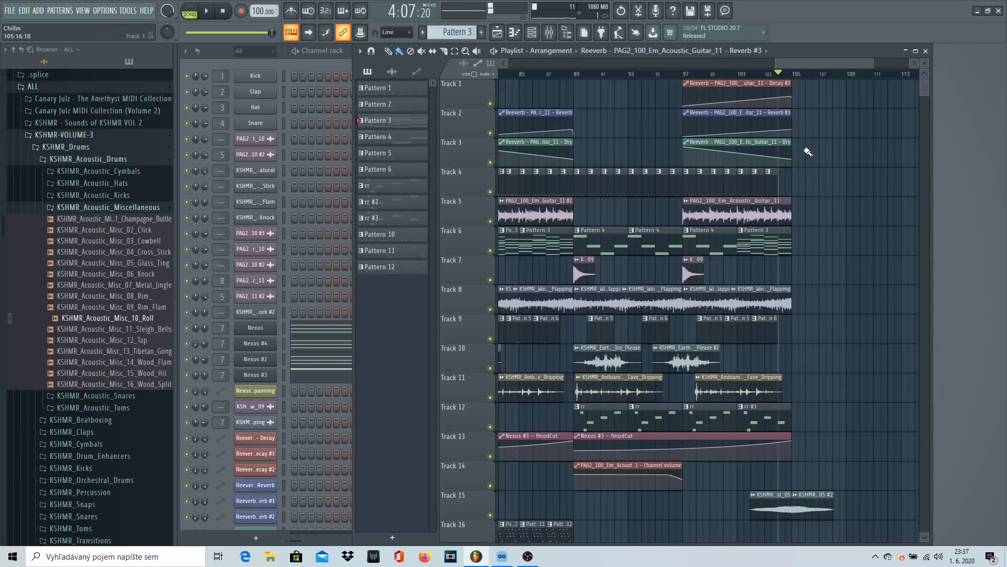
Step: Return the playhead to the song start, maximize the Playlist showing the whole arrangement, and hide the browser
{"action": "left_click", "coordinate": [684, 74]}
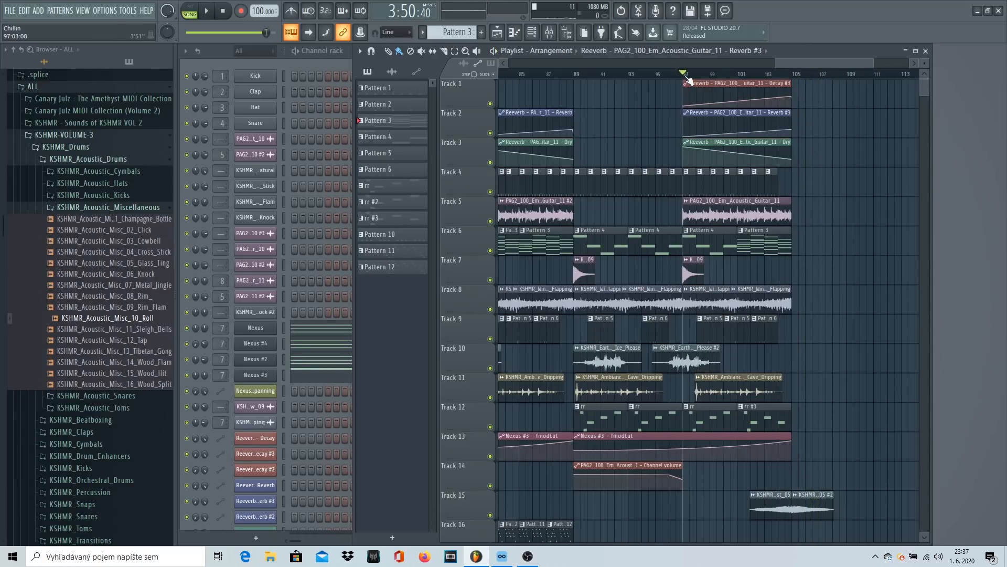
{"action": "scroll", "coordinate": [687, 79], "scroll_direction": "down", "scroll_amount": 5}
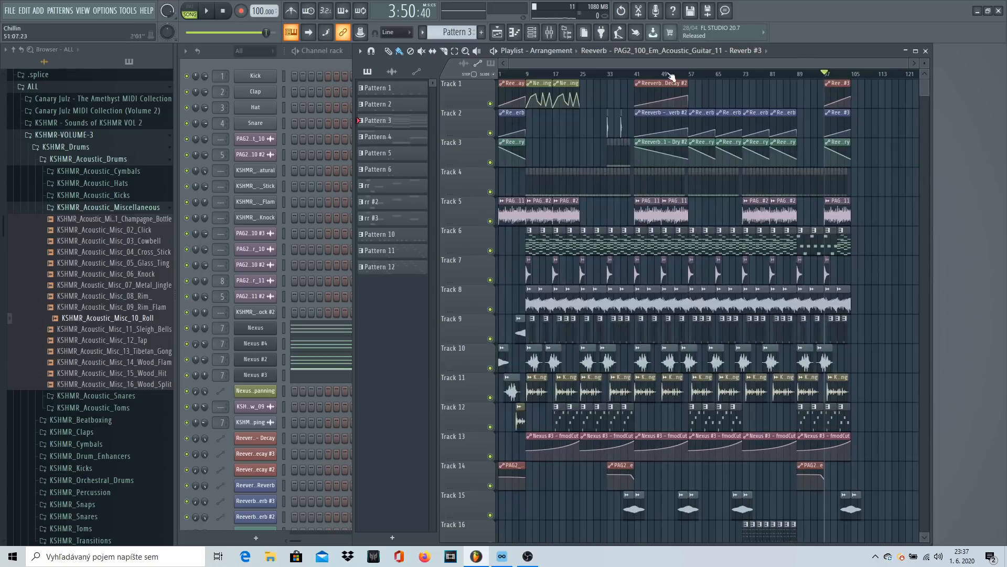
{"action": "left_click", "coordinate": [105, 11]}
{"action": "left_click", "coordinate": [641, 80]}
{"action": "left_click", "coordinate": [502, 74]}
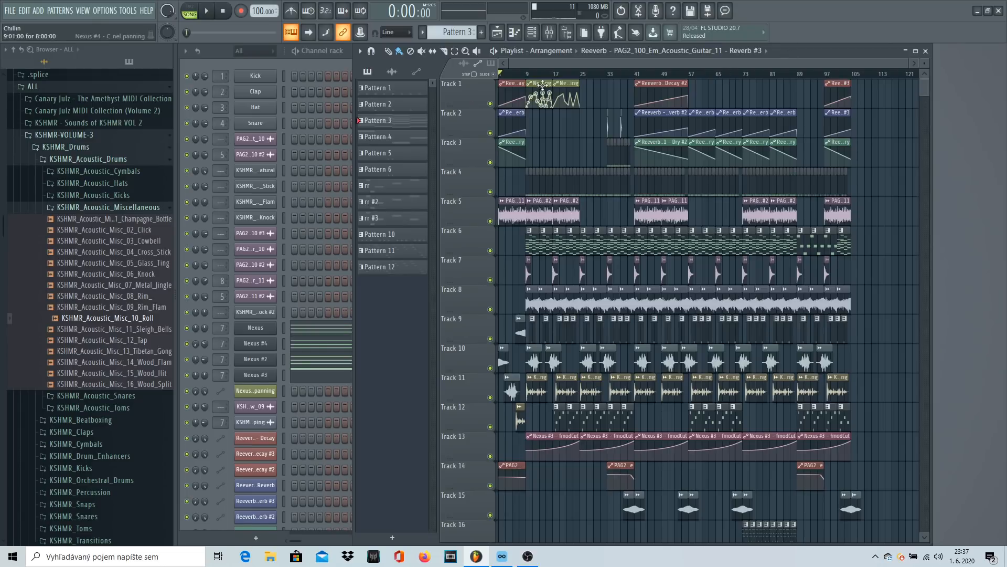
{"action": "double_click", "coordinate": [826, 48]}
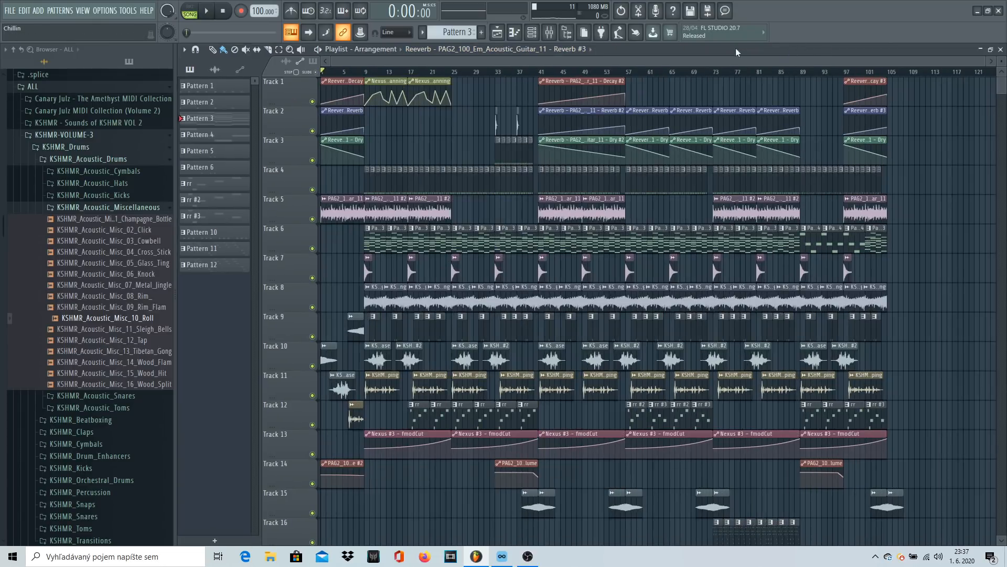
{"action": "left_click", "coordinate": [566, 32]}
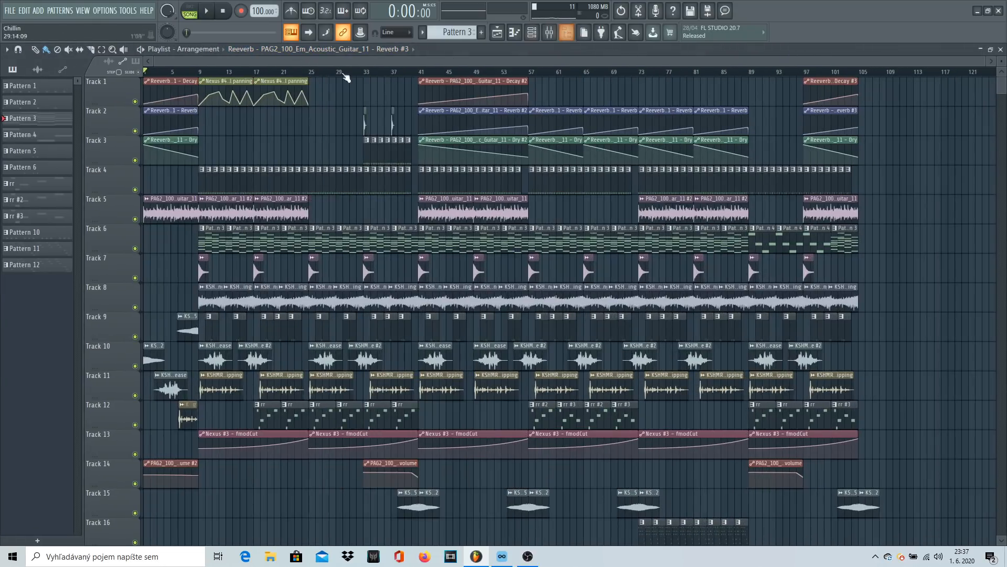